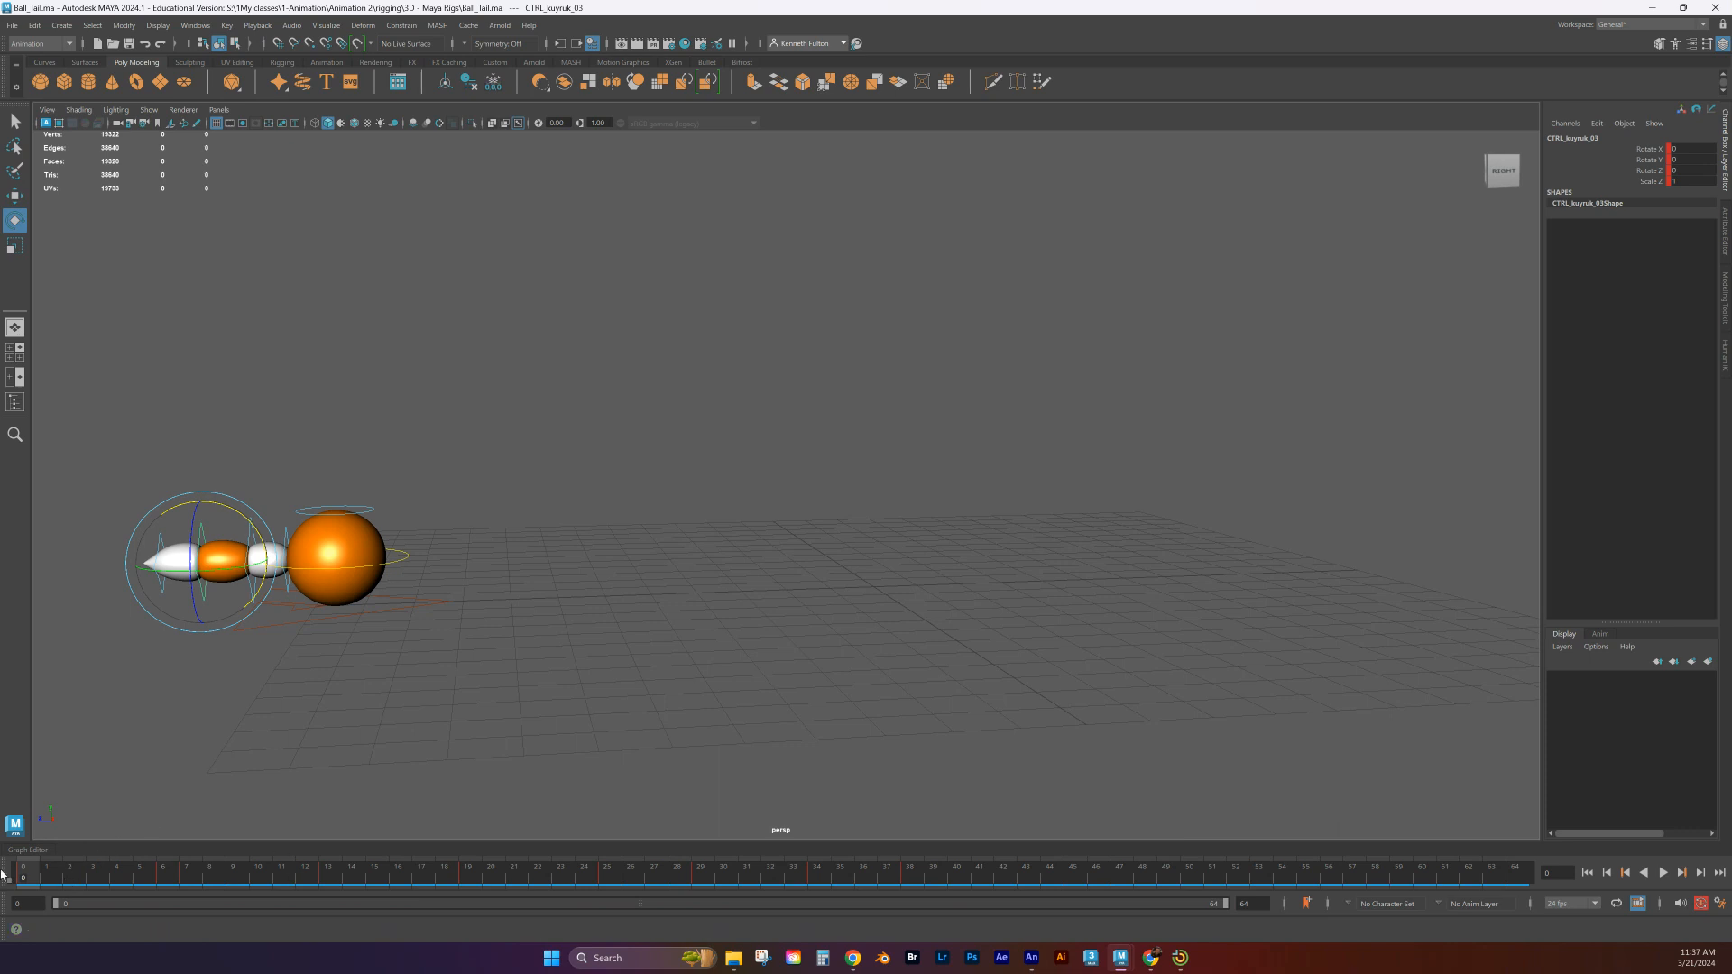
Play back the finished tail animation and scrub the timeline back to frame 0
{"action": "mouse_move", "coordinate": [34, 875]}
{"action": "left_mouse_down"}
{"action": "mouse_move", "coordinate": [449, 905]}
{"action": "mouse_move", "coordinate": [935, 903]}
{"action": "mouse_move", "coordinate": [274, 913]}
{"action": "mouse_move", "coordinate": [9, 893]}
{"action": "left_mouse_up"}
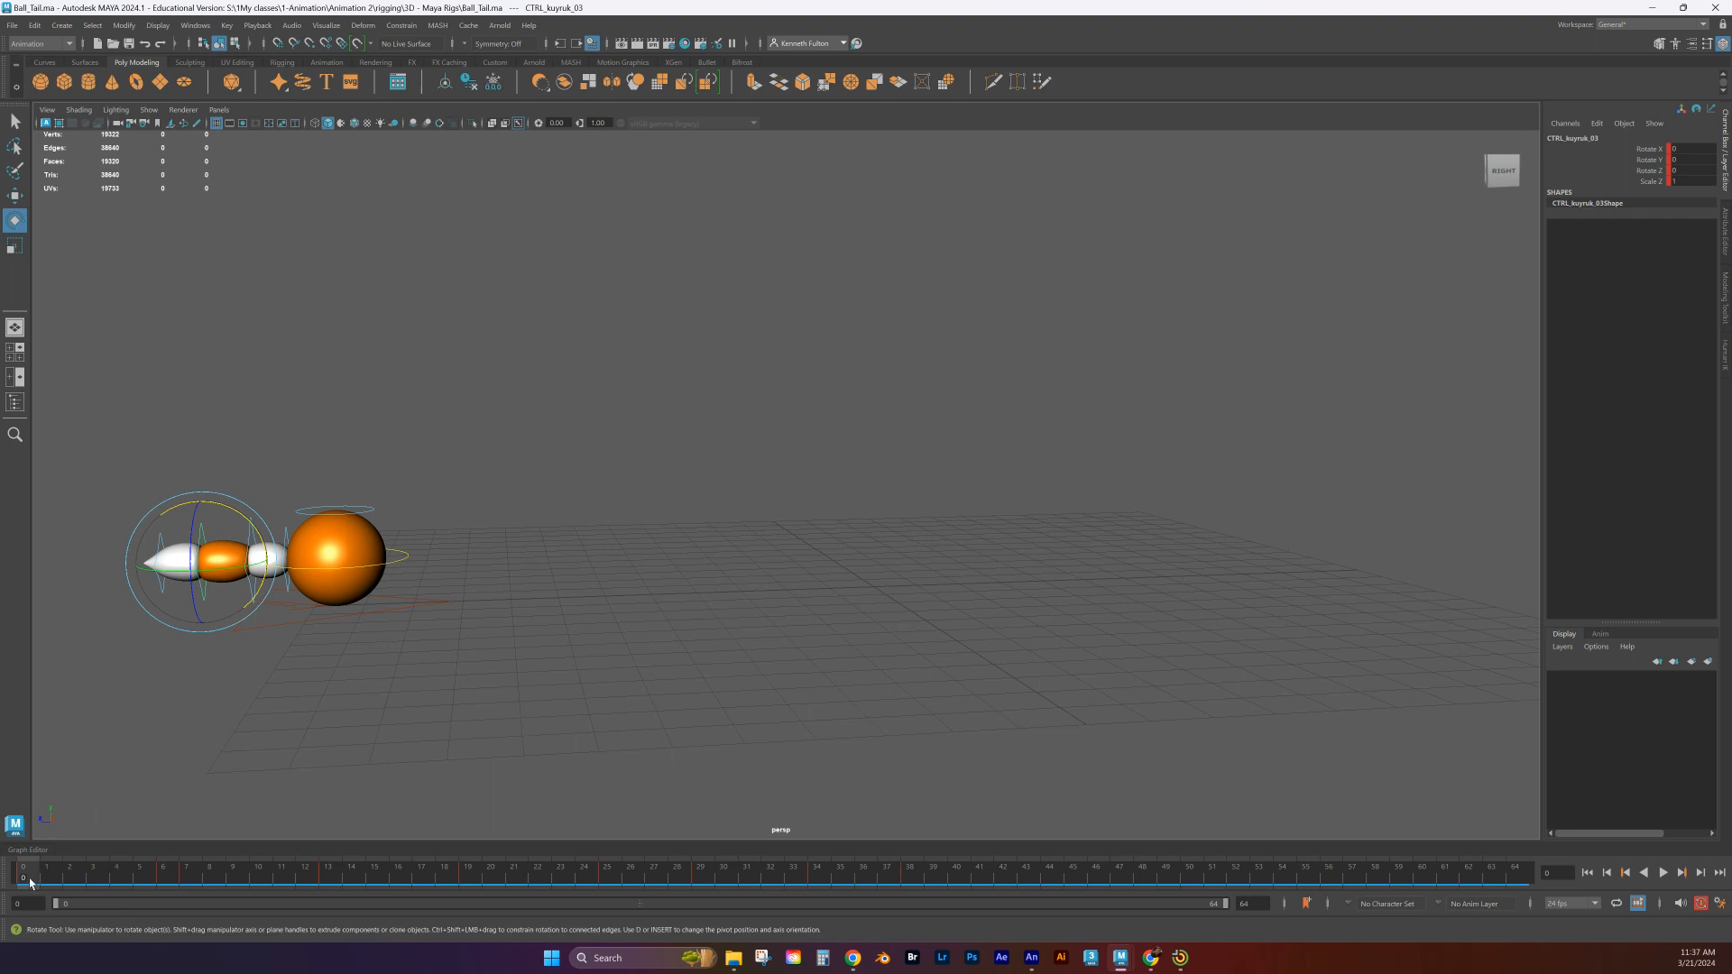
{"action": "key", "text": "alt+v"}
{"action": "left_click_drag", "start_coordinate": [422, 871], "coordinate": [23, 870]}
Start a new scene without saving the changes, and reopen Ball_Tail.ma from the 3D - Maya Rigs folder
{"action": "left_click", "coordinate": [14, 30]}
{"action": "left_click", "coordinate": [41, 53]}
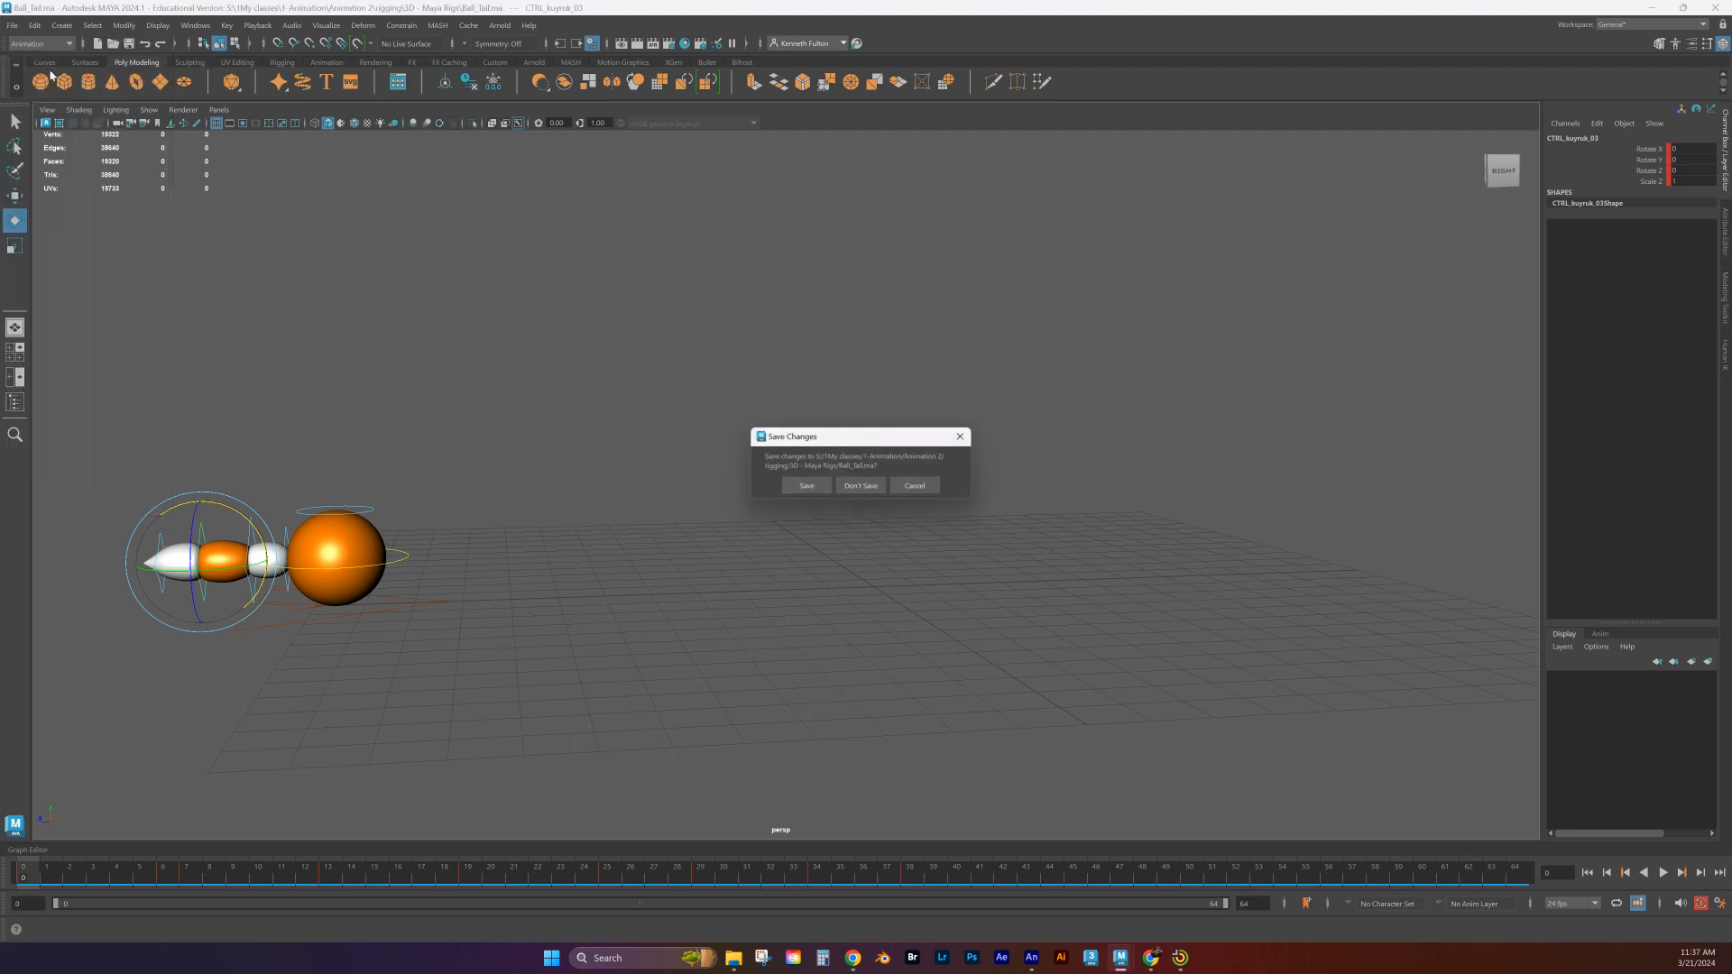
{"action": "left_click", "coordinate": [861, 487]}
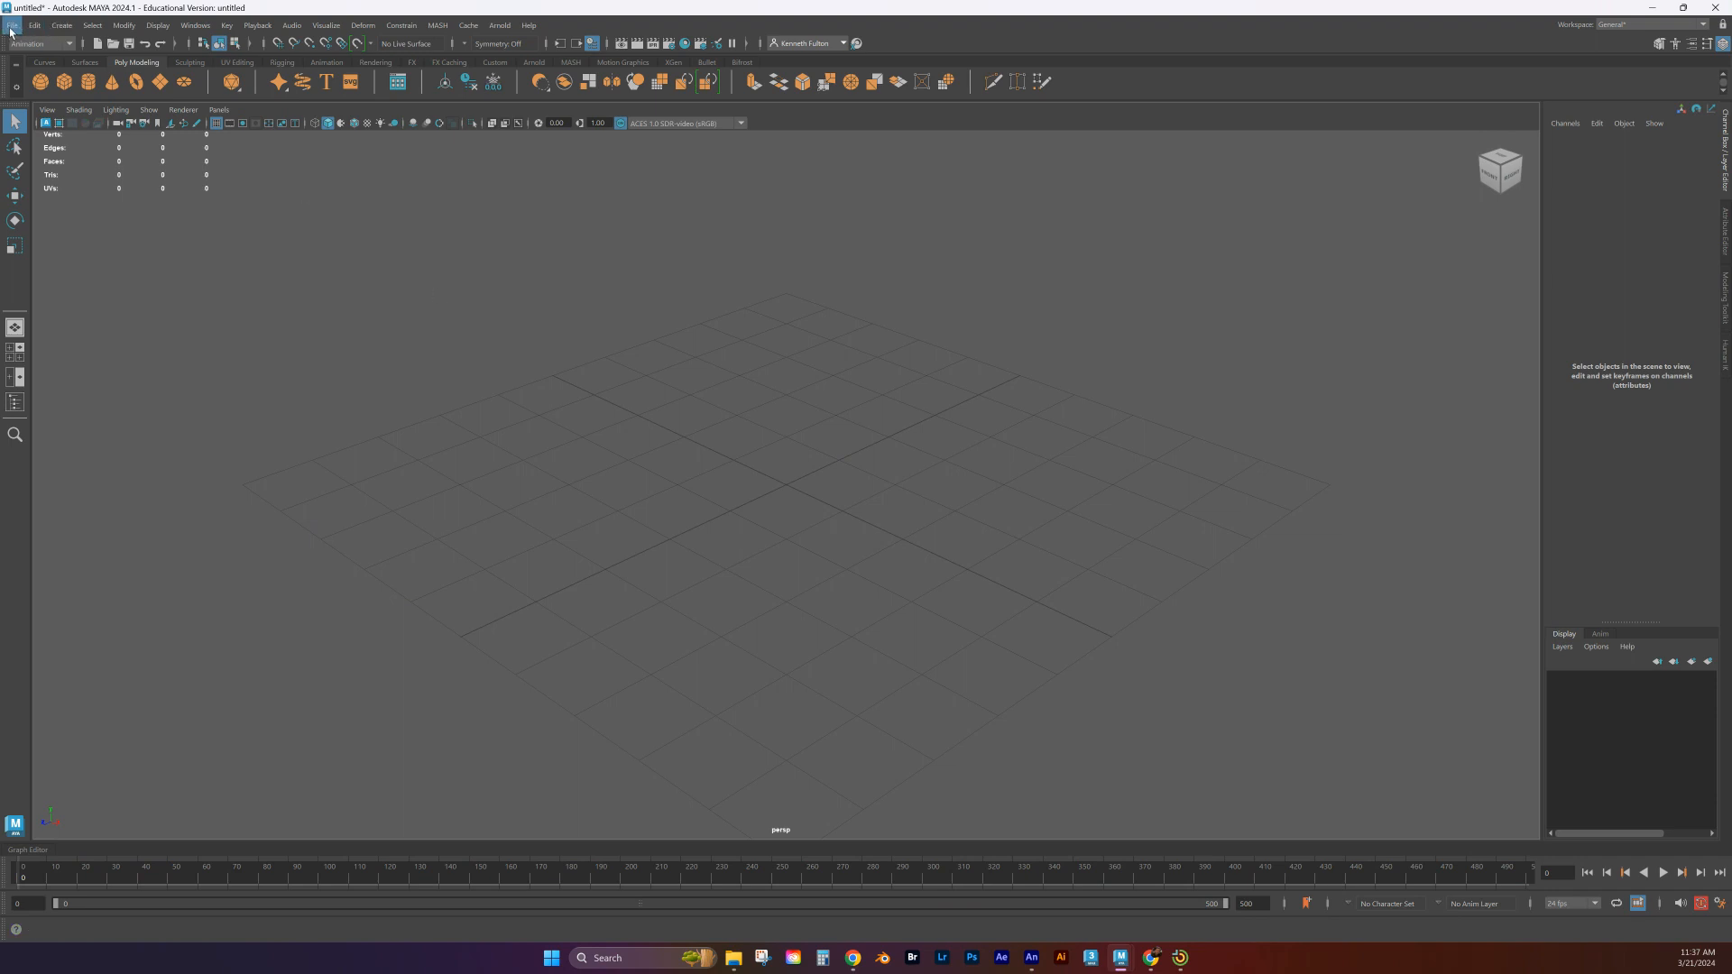
{"action": "mouse_move", "coordinate": [734, 957]}
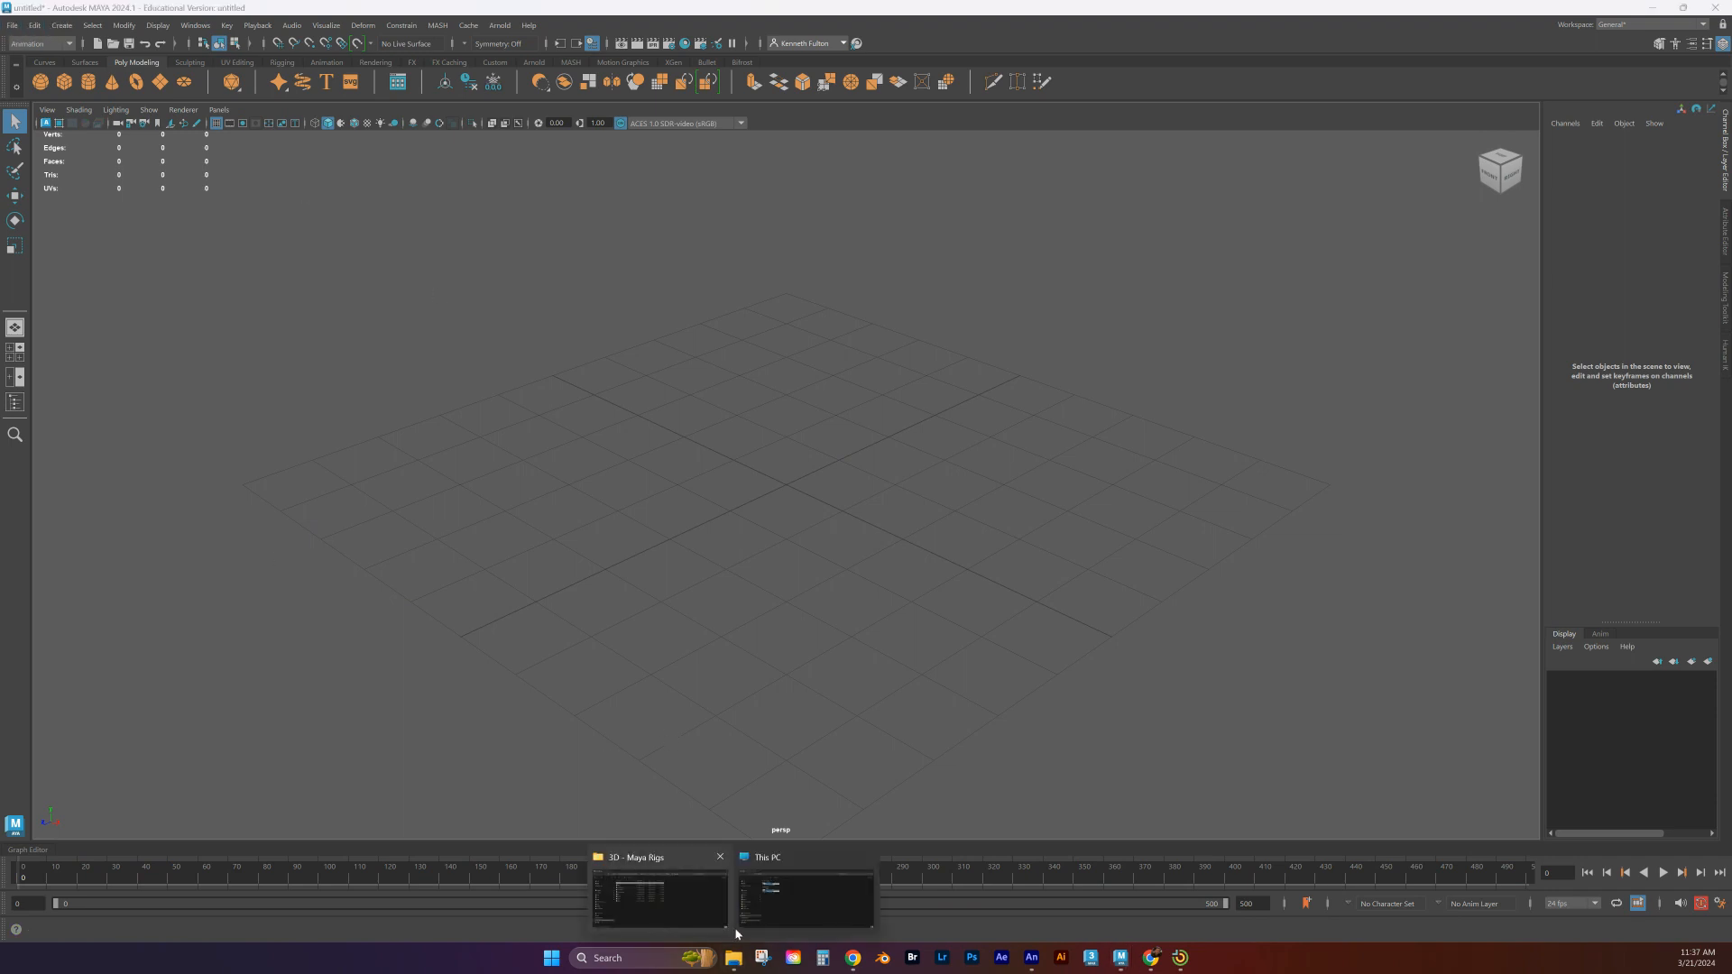
{"action": "left_click", "coordinate": [686, 917]}
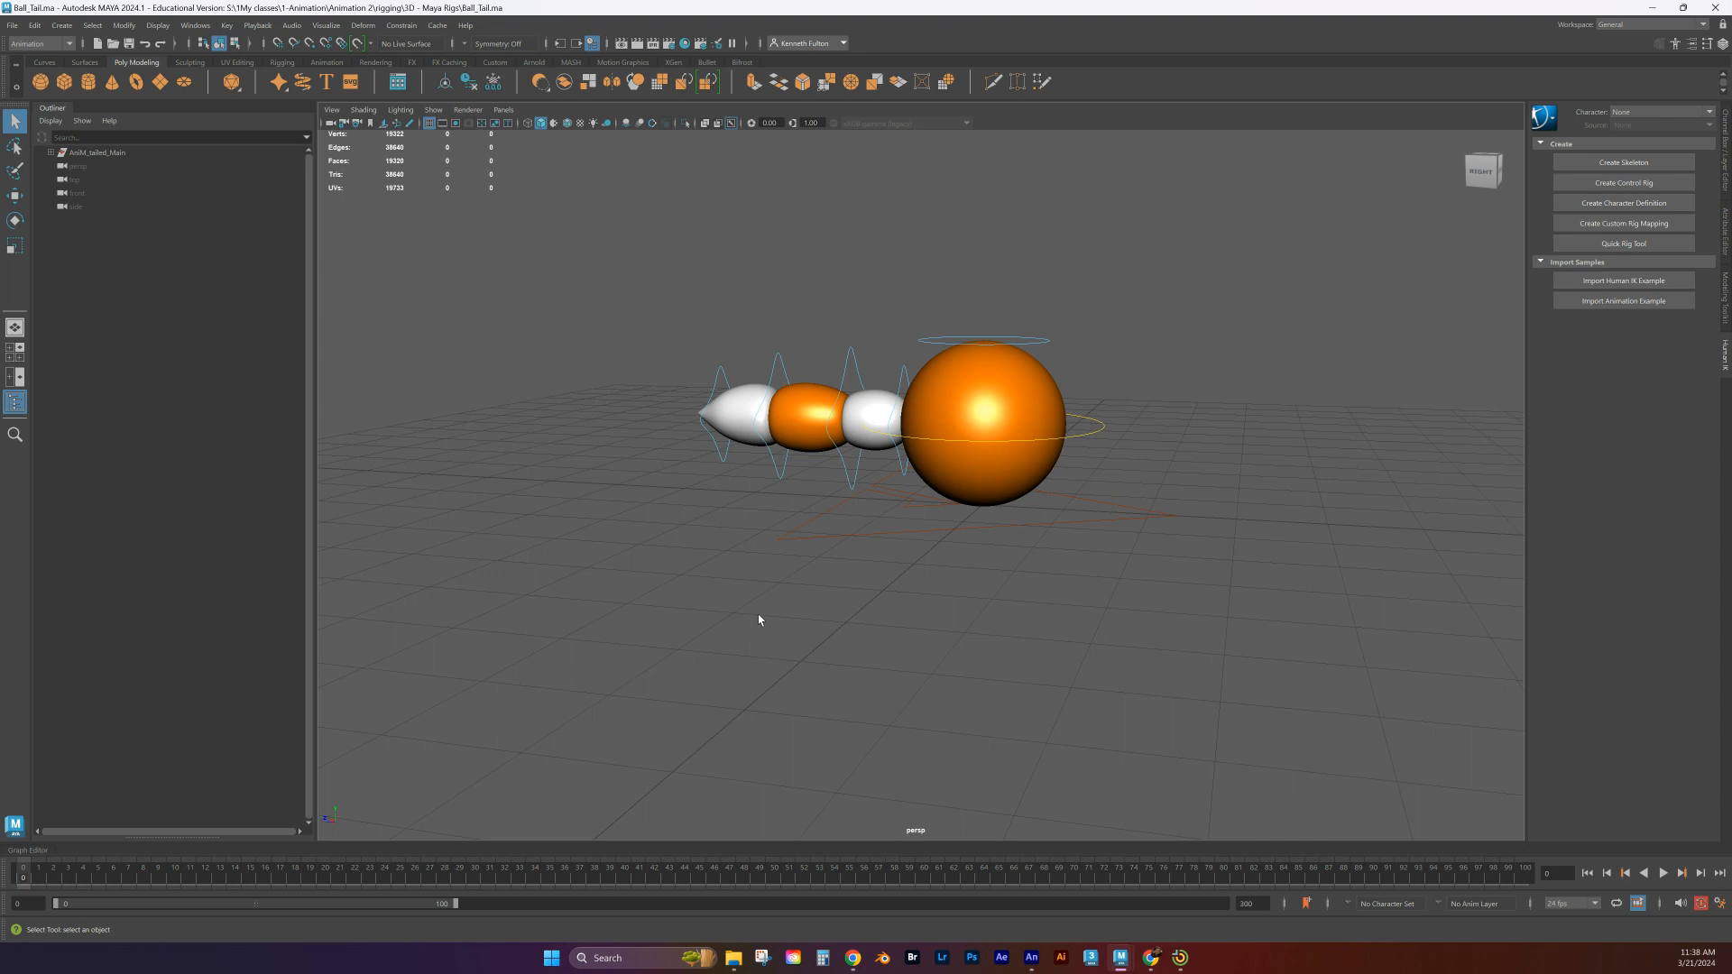
Select the CTRL_Root arrow control under the ball and move the whole rig backward, tail first, to the edge of the grid
{"action": "left_click", "coordinate": [816, 538]}
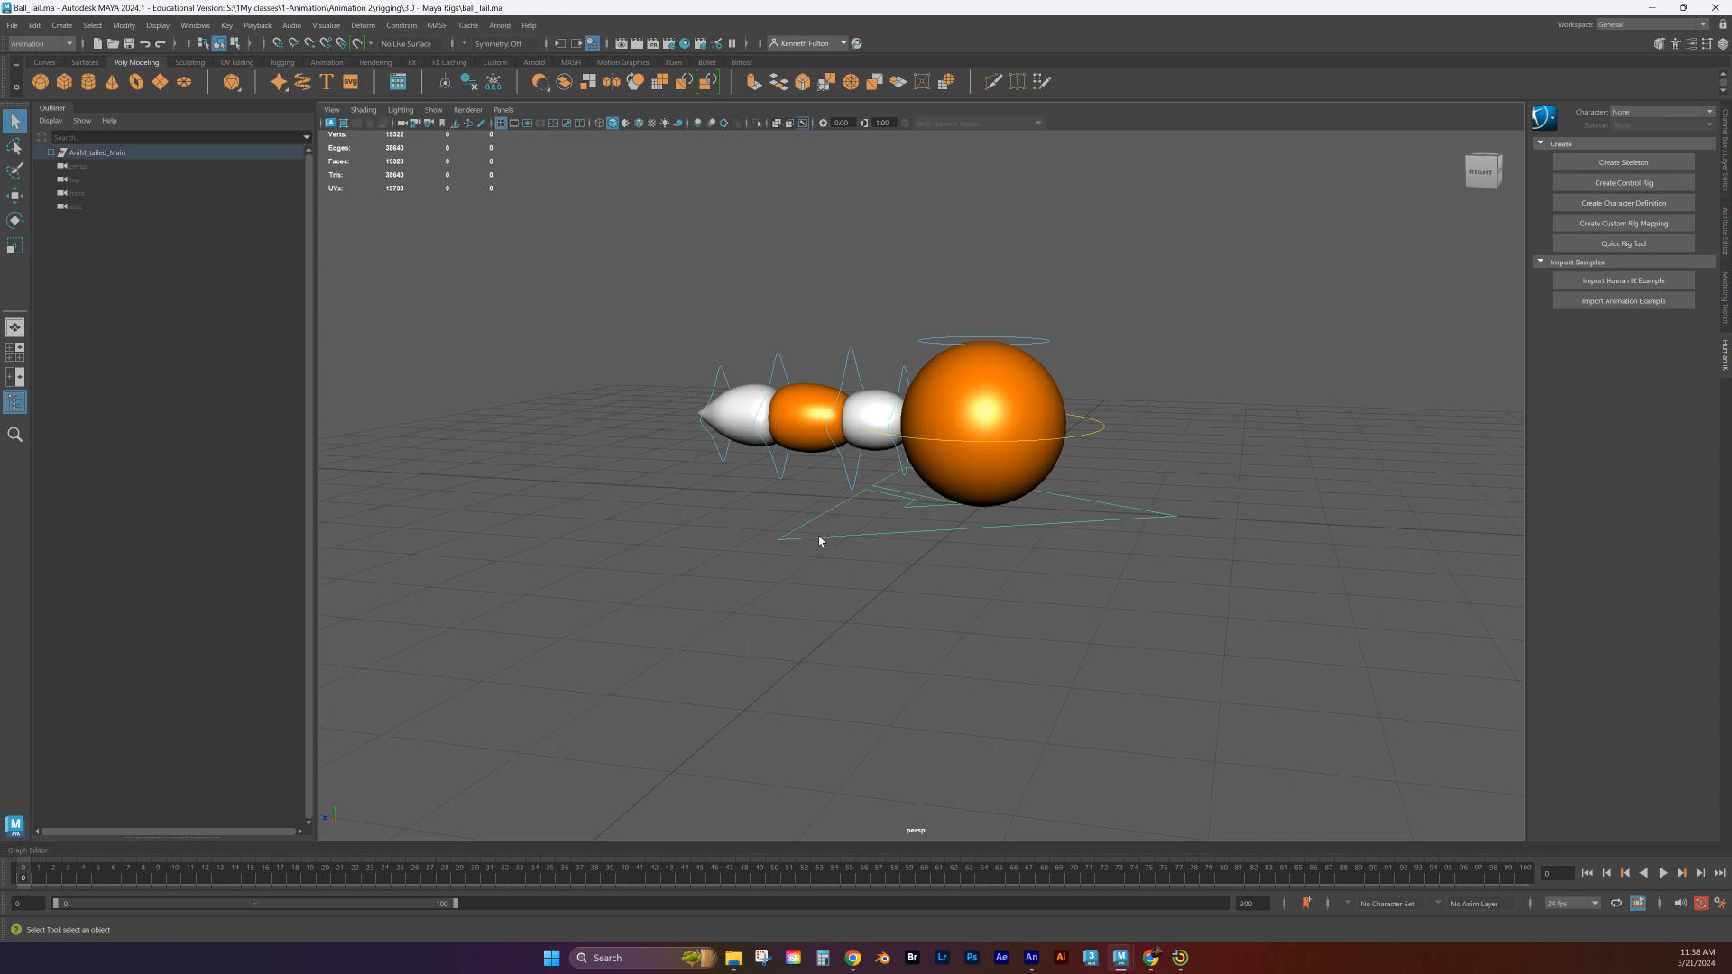
{"action": "mouse_move", "coordinate": [656, 587]}
{"action": "left_mouse_down", "text": "alt"}
{"action": "mouse_move", "coordinate": [692, 595]}
{"action": "mouse_move", "coordinate": [678, 587]}
{"action": "left_mouse_up", "text": "alt"}
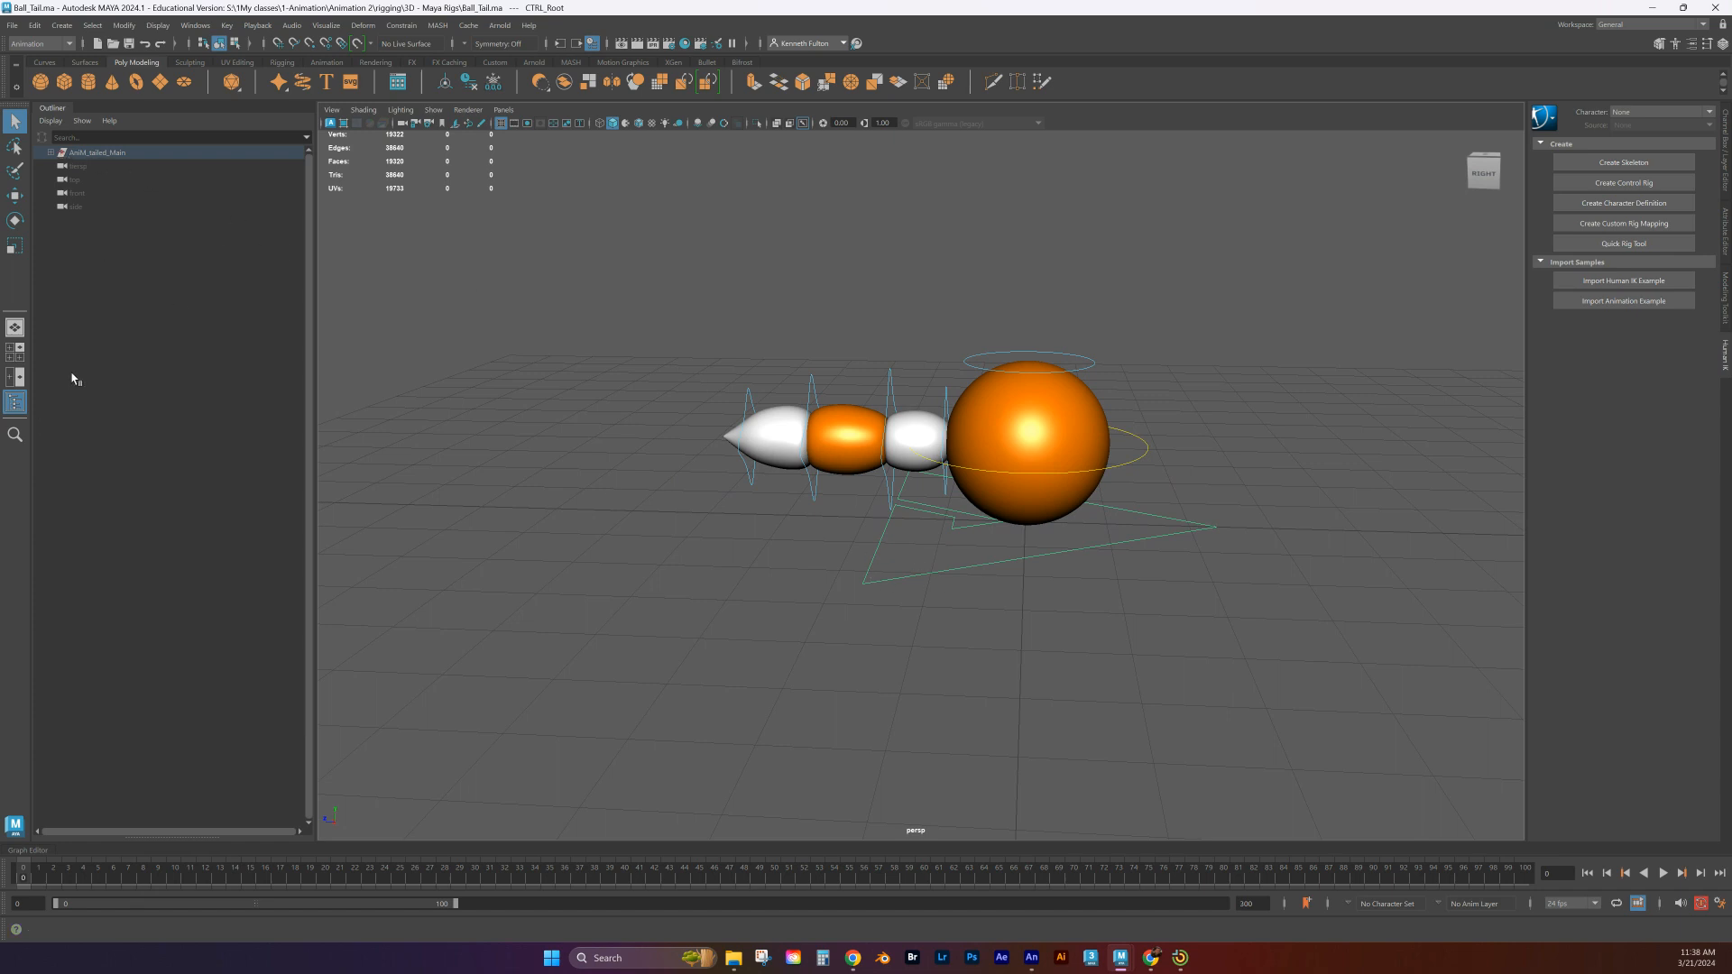
{"action": "left_click", "coordinate": [50, 153]}
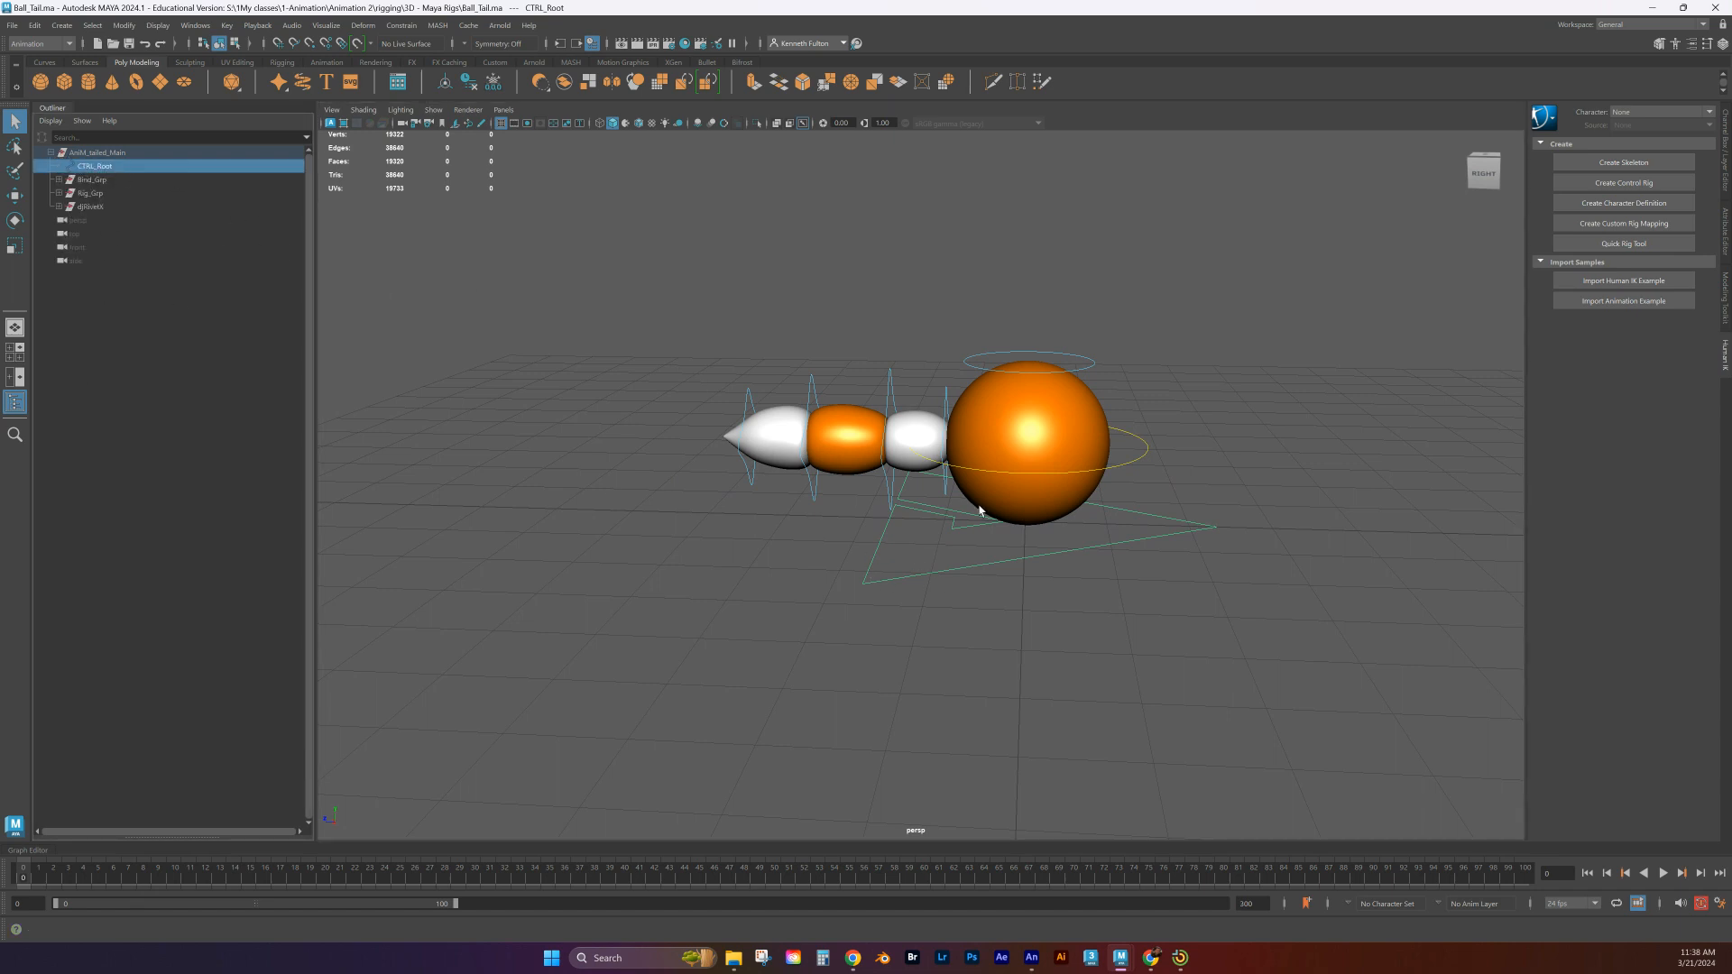
{"action": "scroll", "coordinate": [885, 650], "scroll_direction": "down", "scroll_amount": 5}
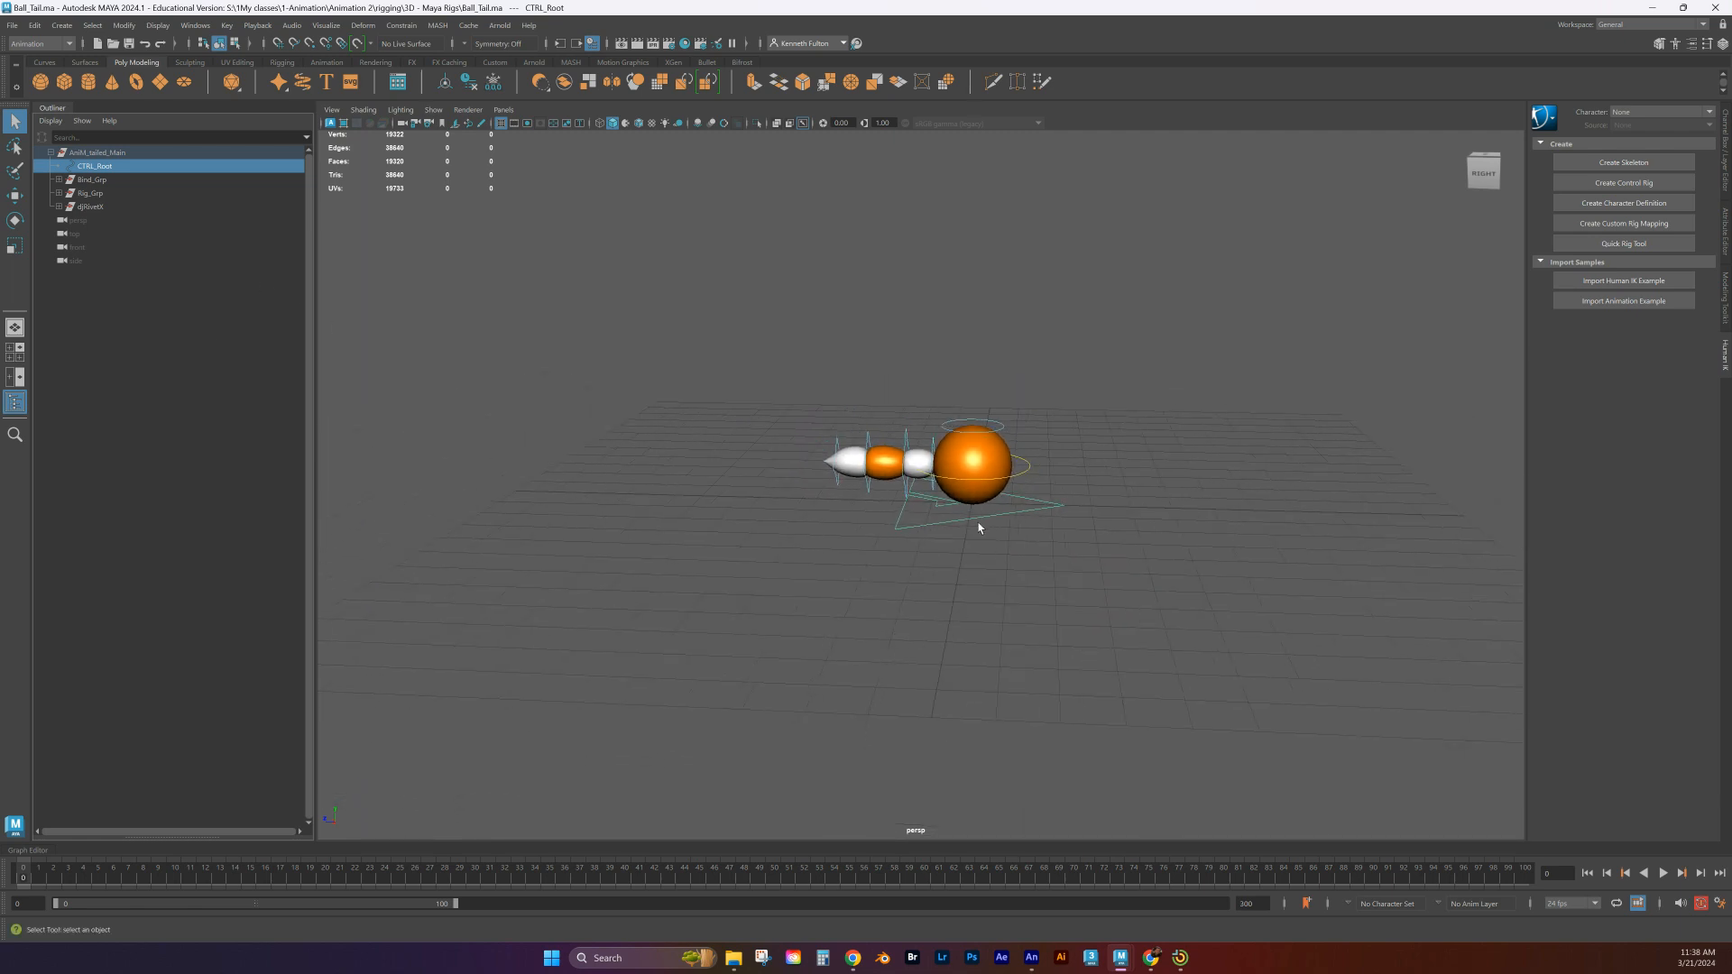
{"action": "left_click", "coordinate": [977, 524]}
{"action": "left_click", "coordinate": [972, 517]}
{"action": "key", "text": "w"}
{"action": "left_click_drag", "start_coordinate": [923, 506], "coordinate": [473, 490]}
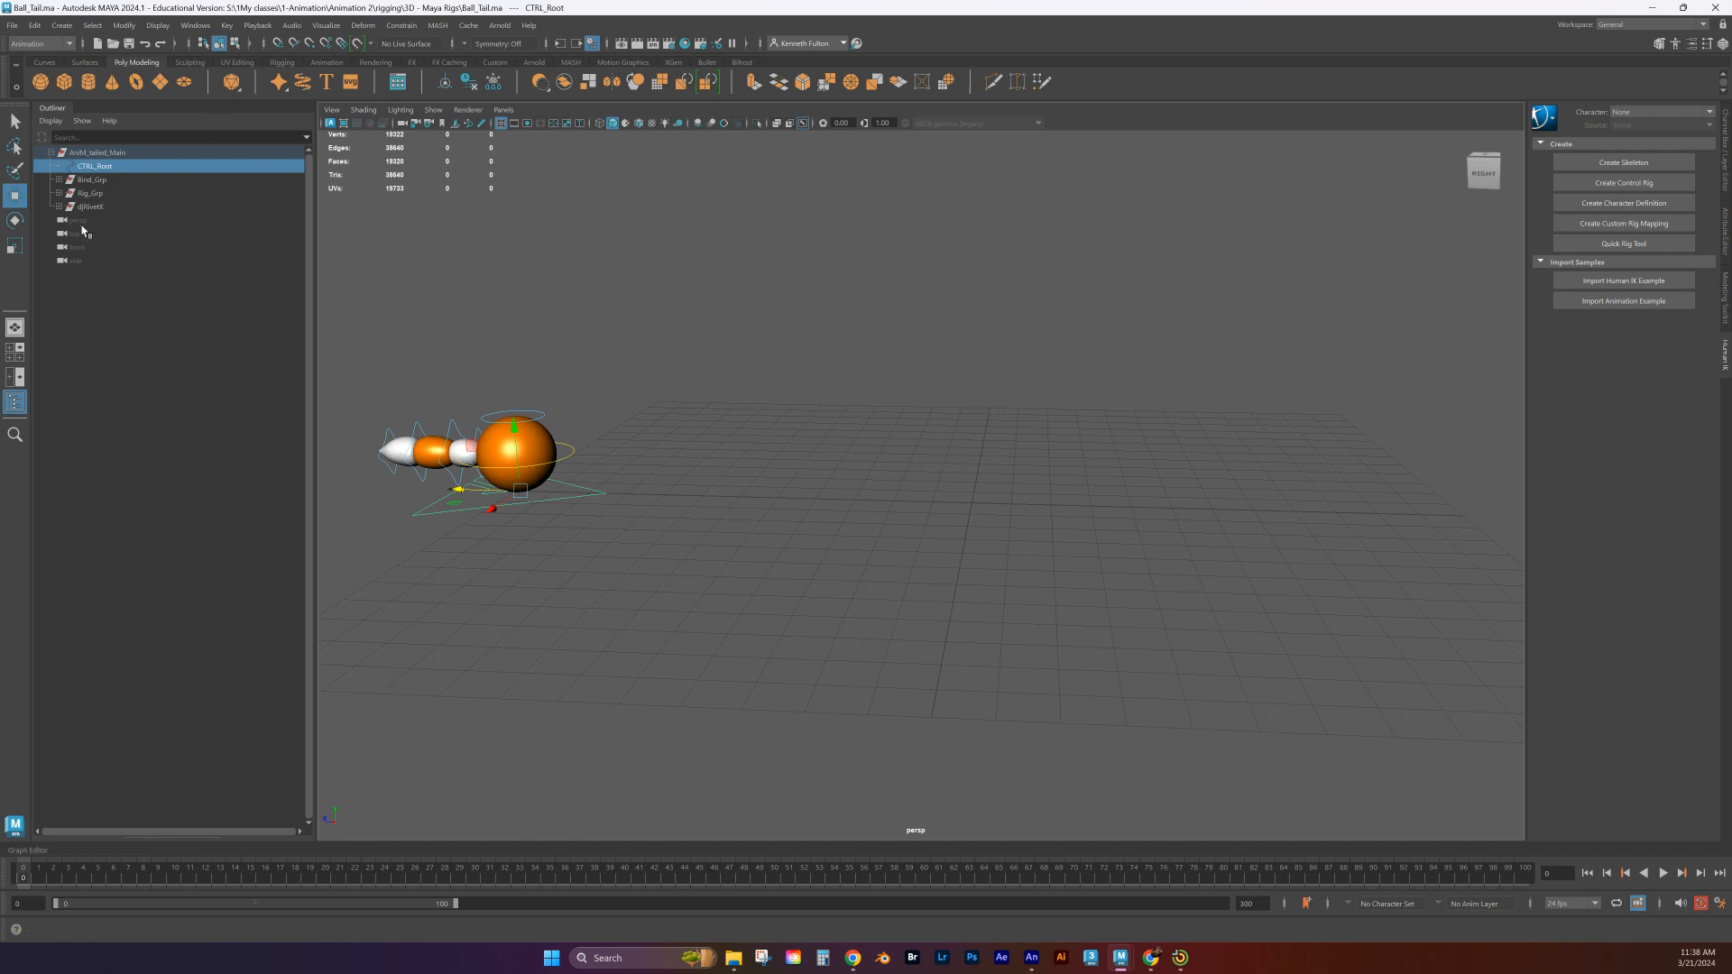
Hide the Outliner and set the animation end time to frame 60
{"action": "left_click", "coordinate": [15, 402]}
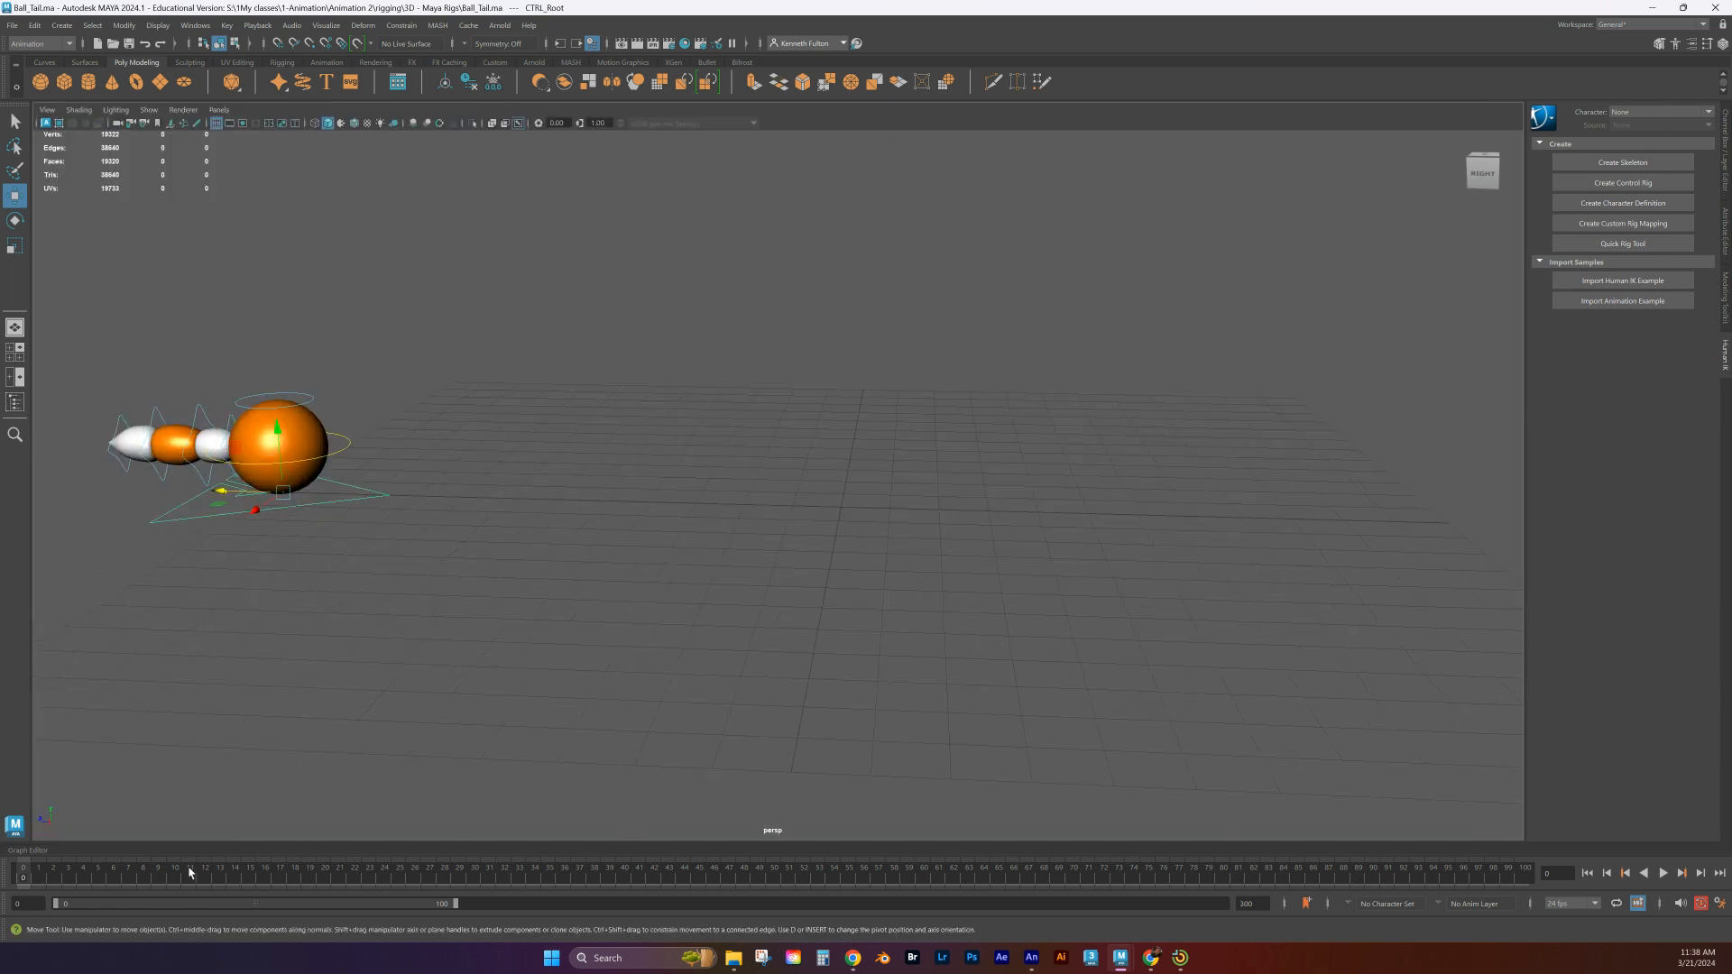
{"action": "double_click", "coordinate": [1264, 903]}
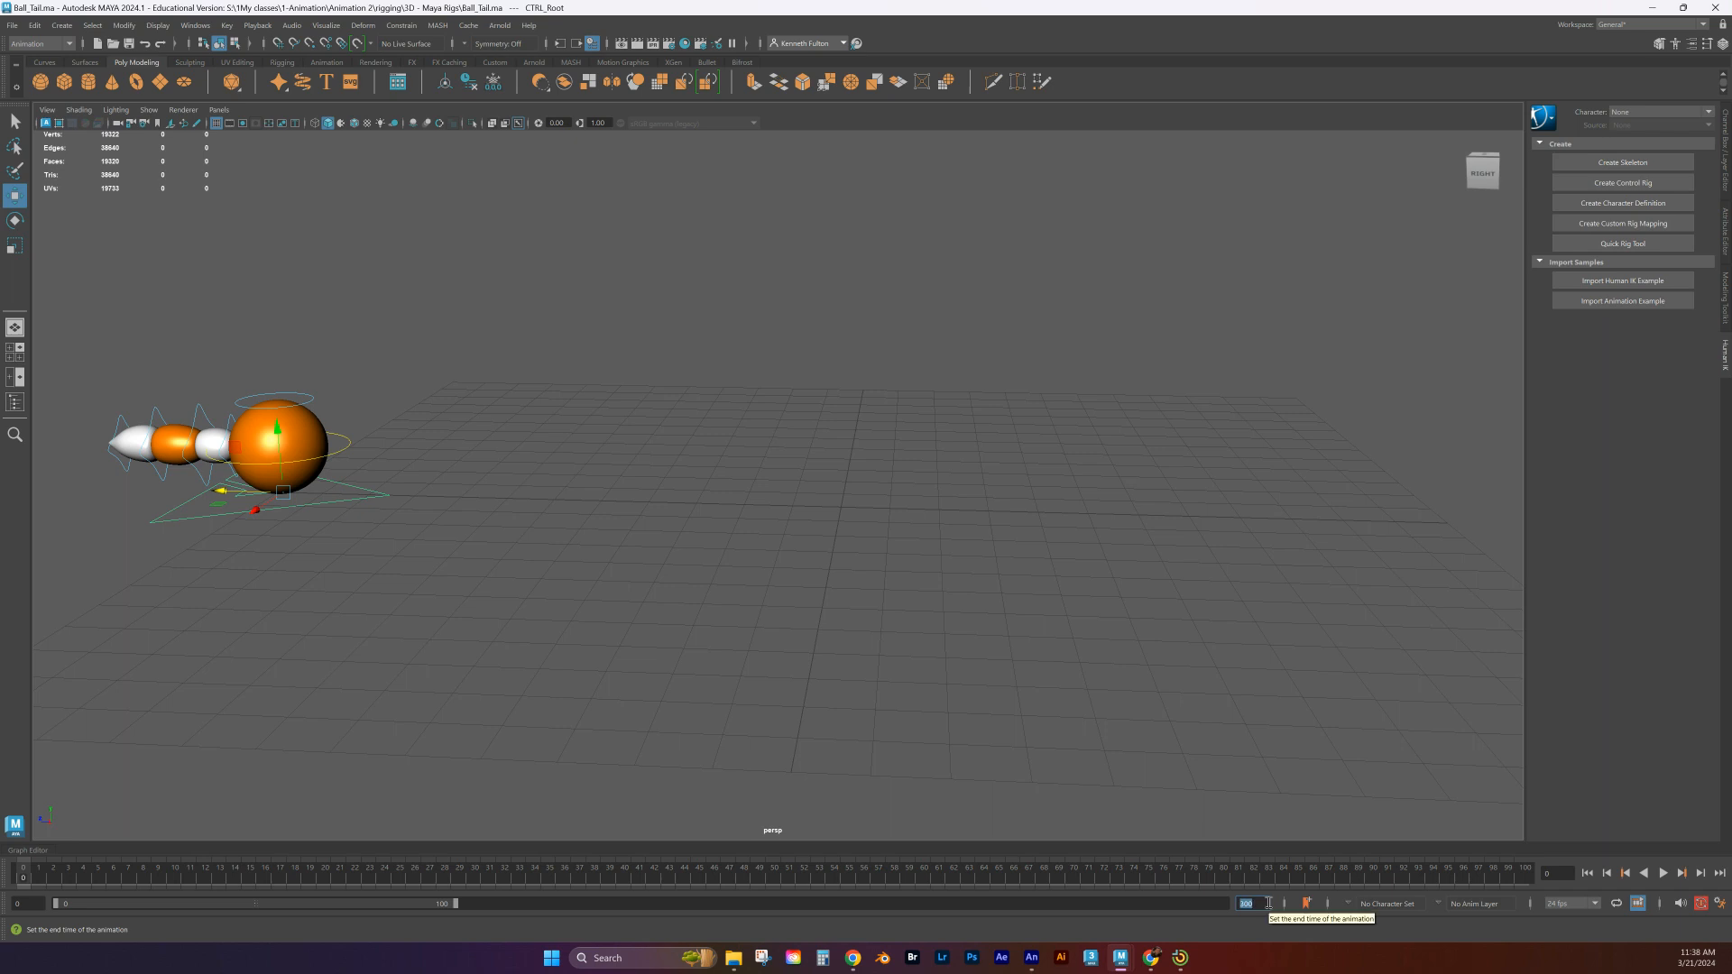
{"action": "type", "text": "60"}
{"action": "key", "text": "Return"}
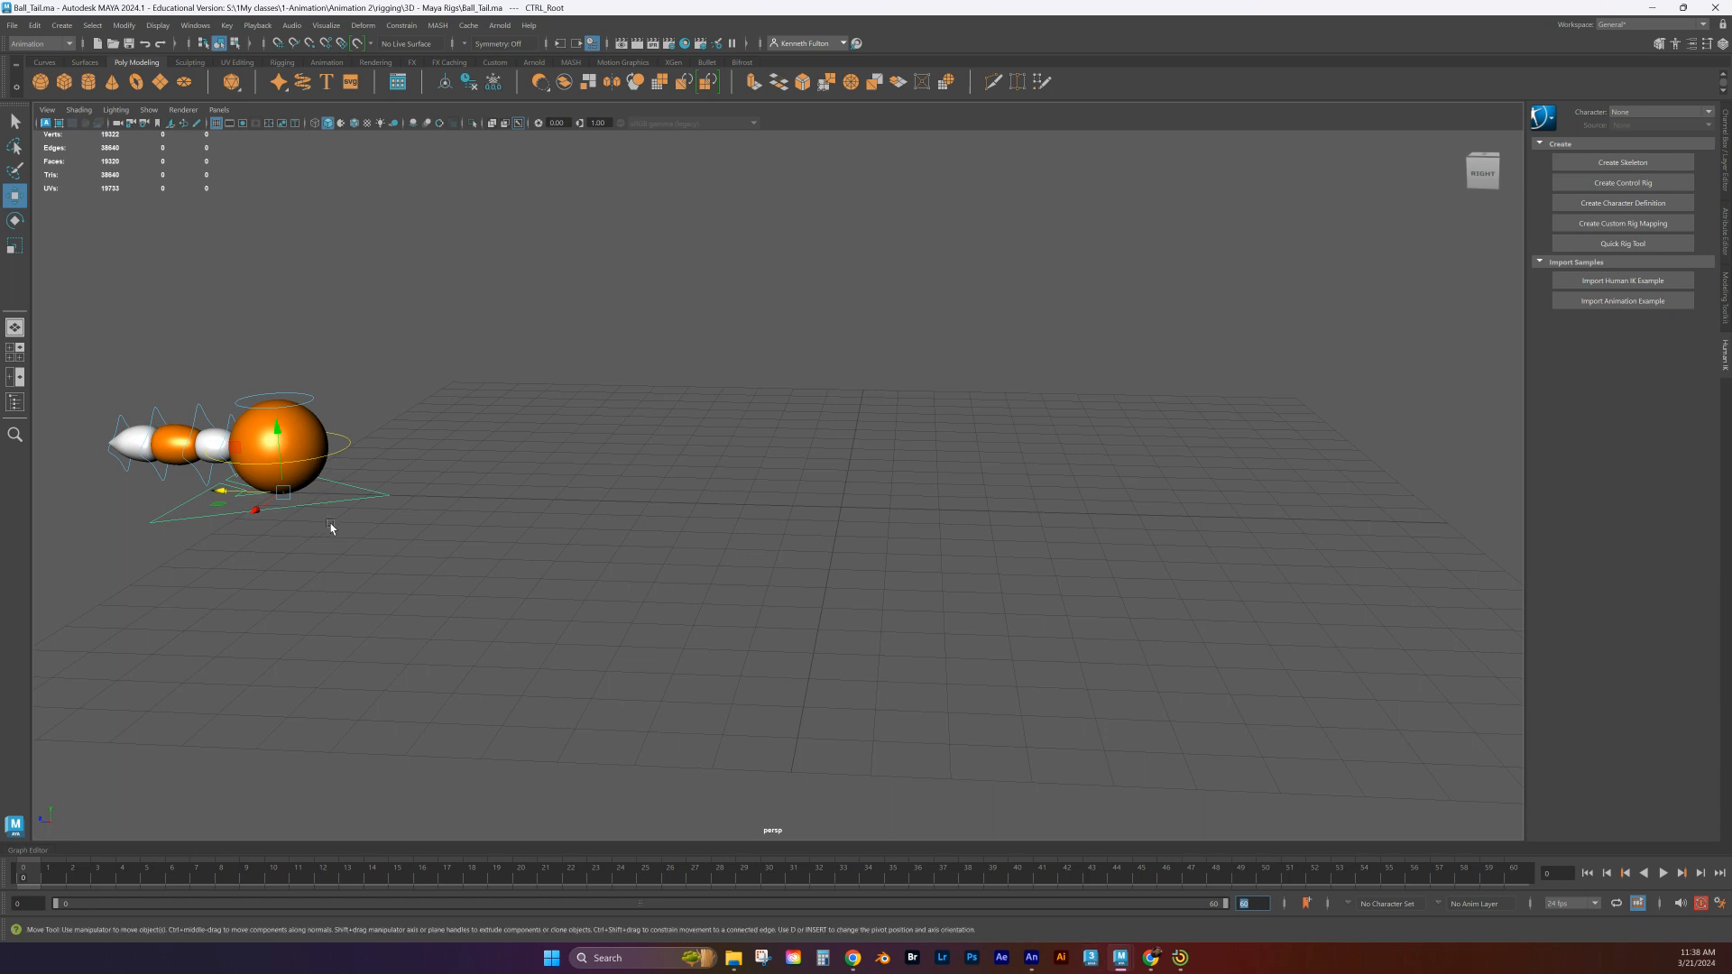
Select the CTRL_Main ring control around the ball and check its place in the Outliner hierarchy under Rig_Grp
{"action": "mouse_move", "coordinate": [409, 592]}
{"action": "left_mouse_down", "text": "alt"}
{"action": "mouse_move", "coordinate": [375, 533]}
{"action": "mouse_move", "coordinate": [436, 626]}
{"action": "mouse_move", "coordinate": [451, 620]}
{"action": "mouse_move", "coordinate": [391, 599]}
{"action": "left_mouse_up", "text": "alt"}
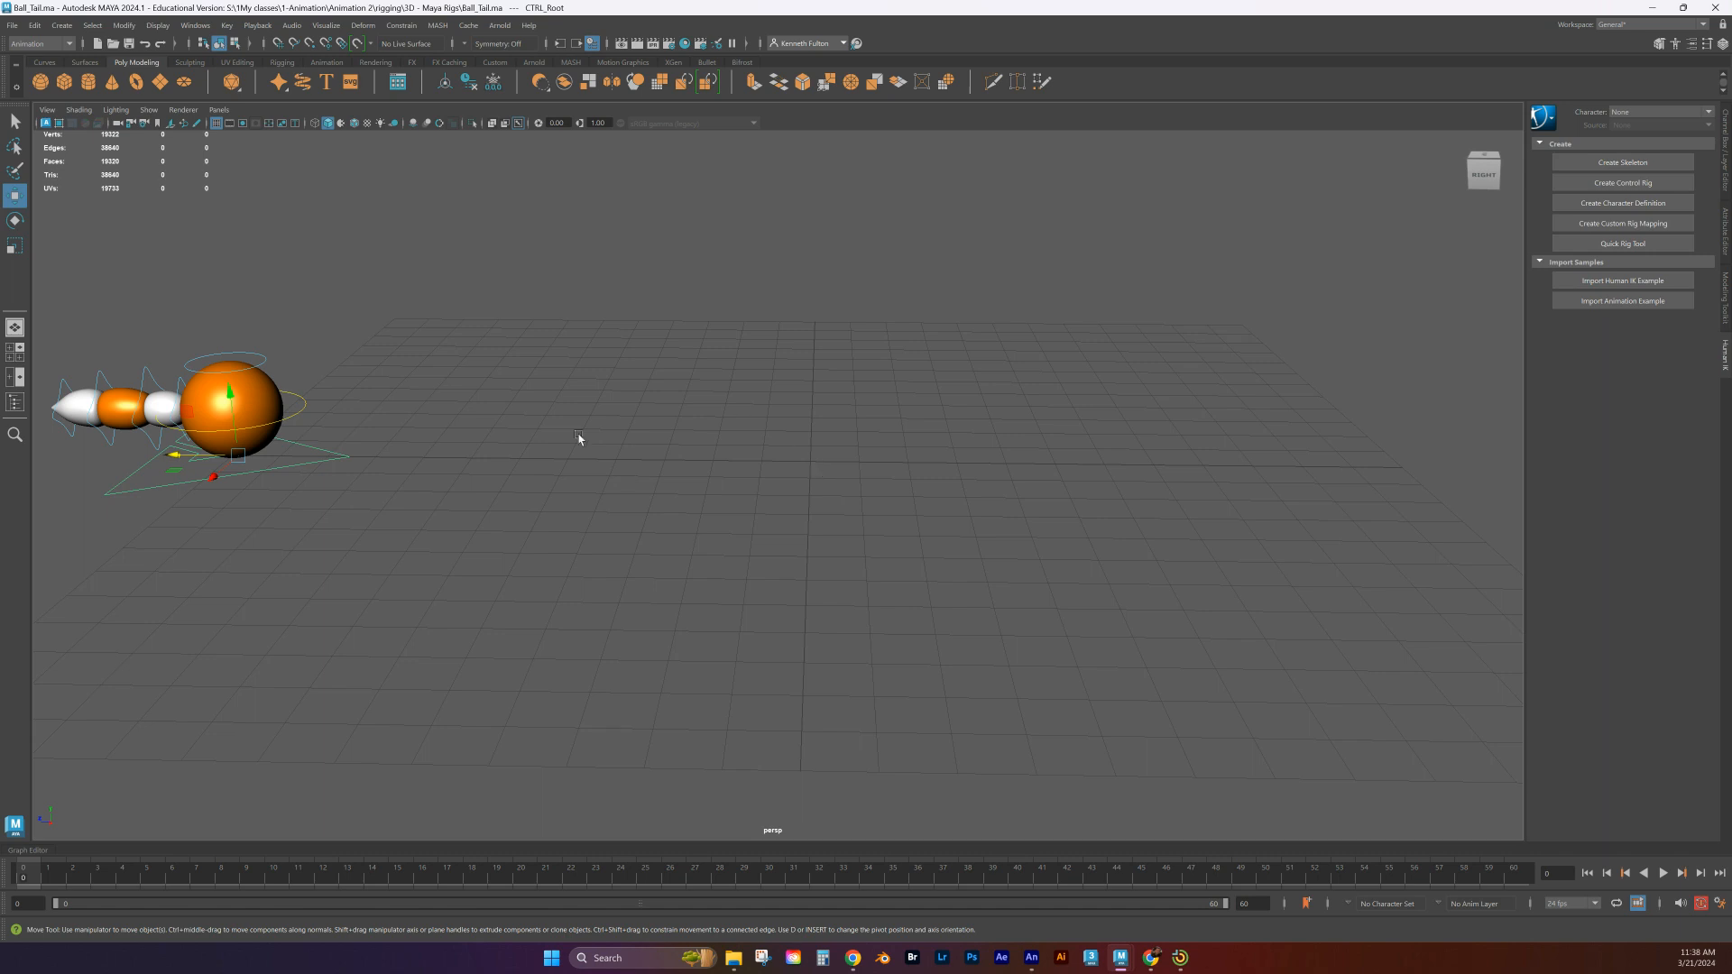
{"action": "left_click", "coordinate": [330, 426]}
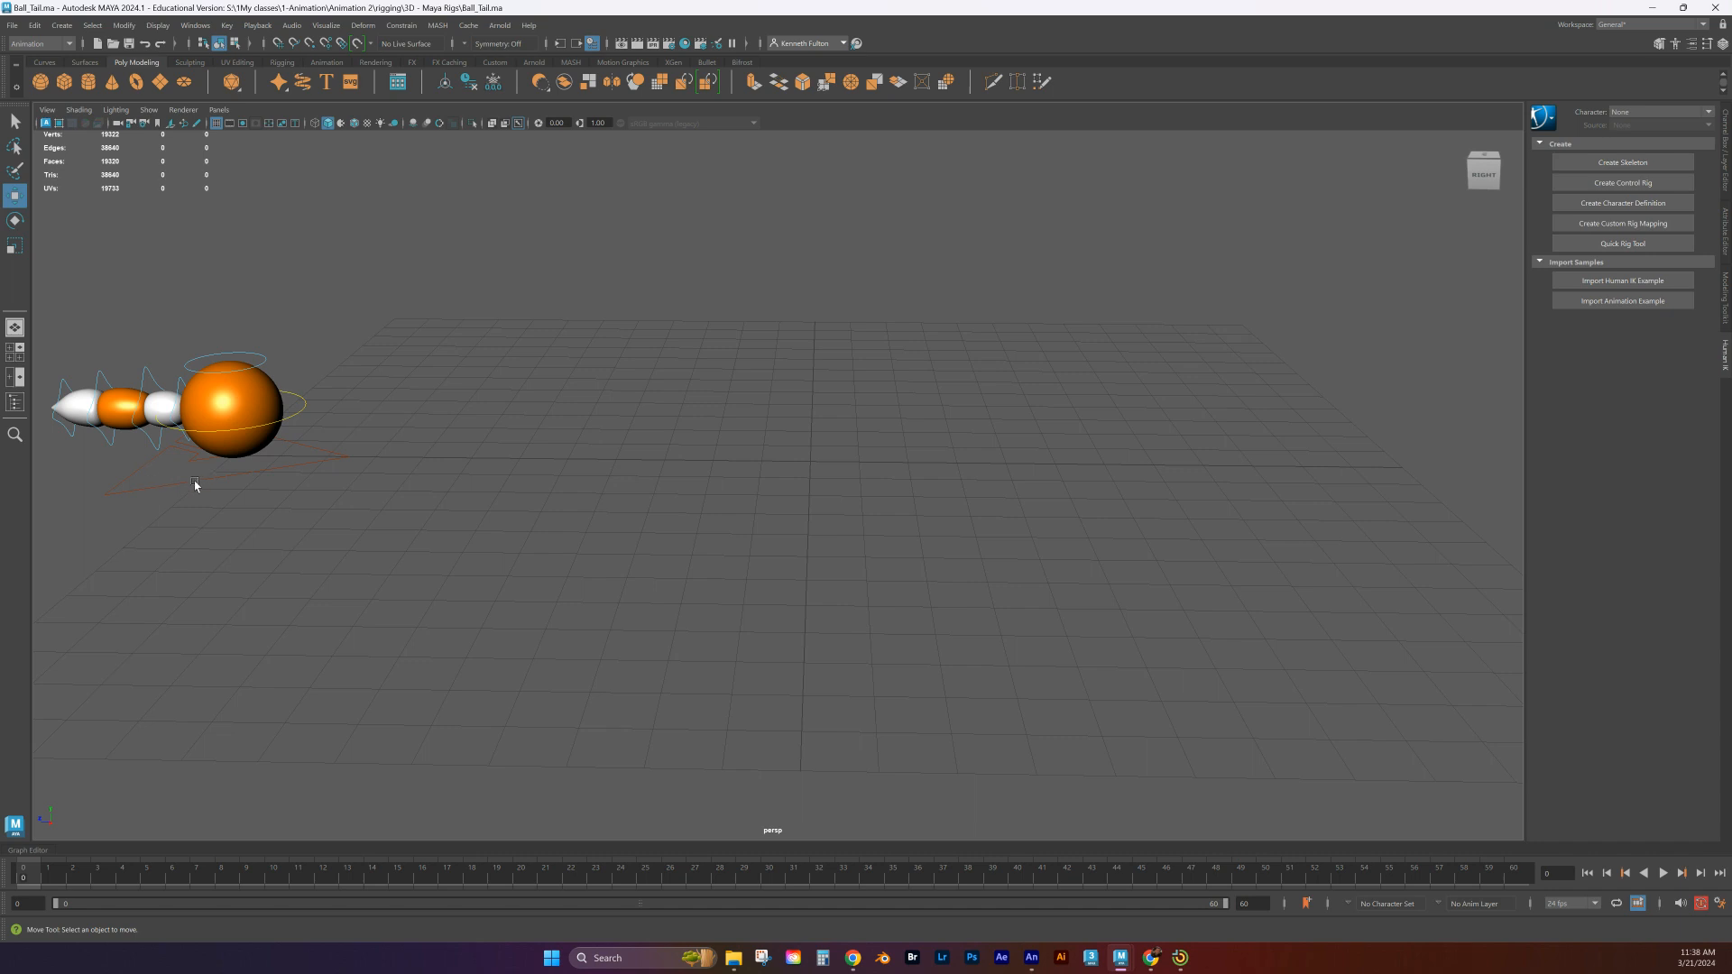
{"action": "left_click", "coordinate": [300, 414]}
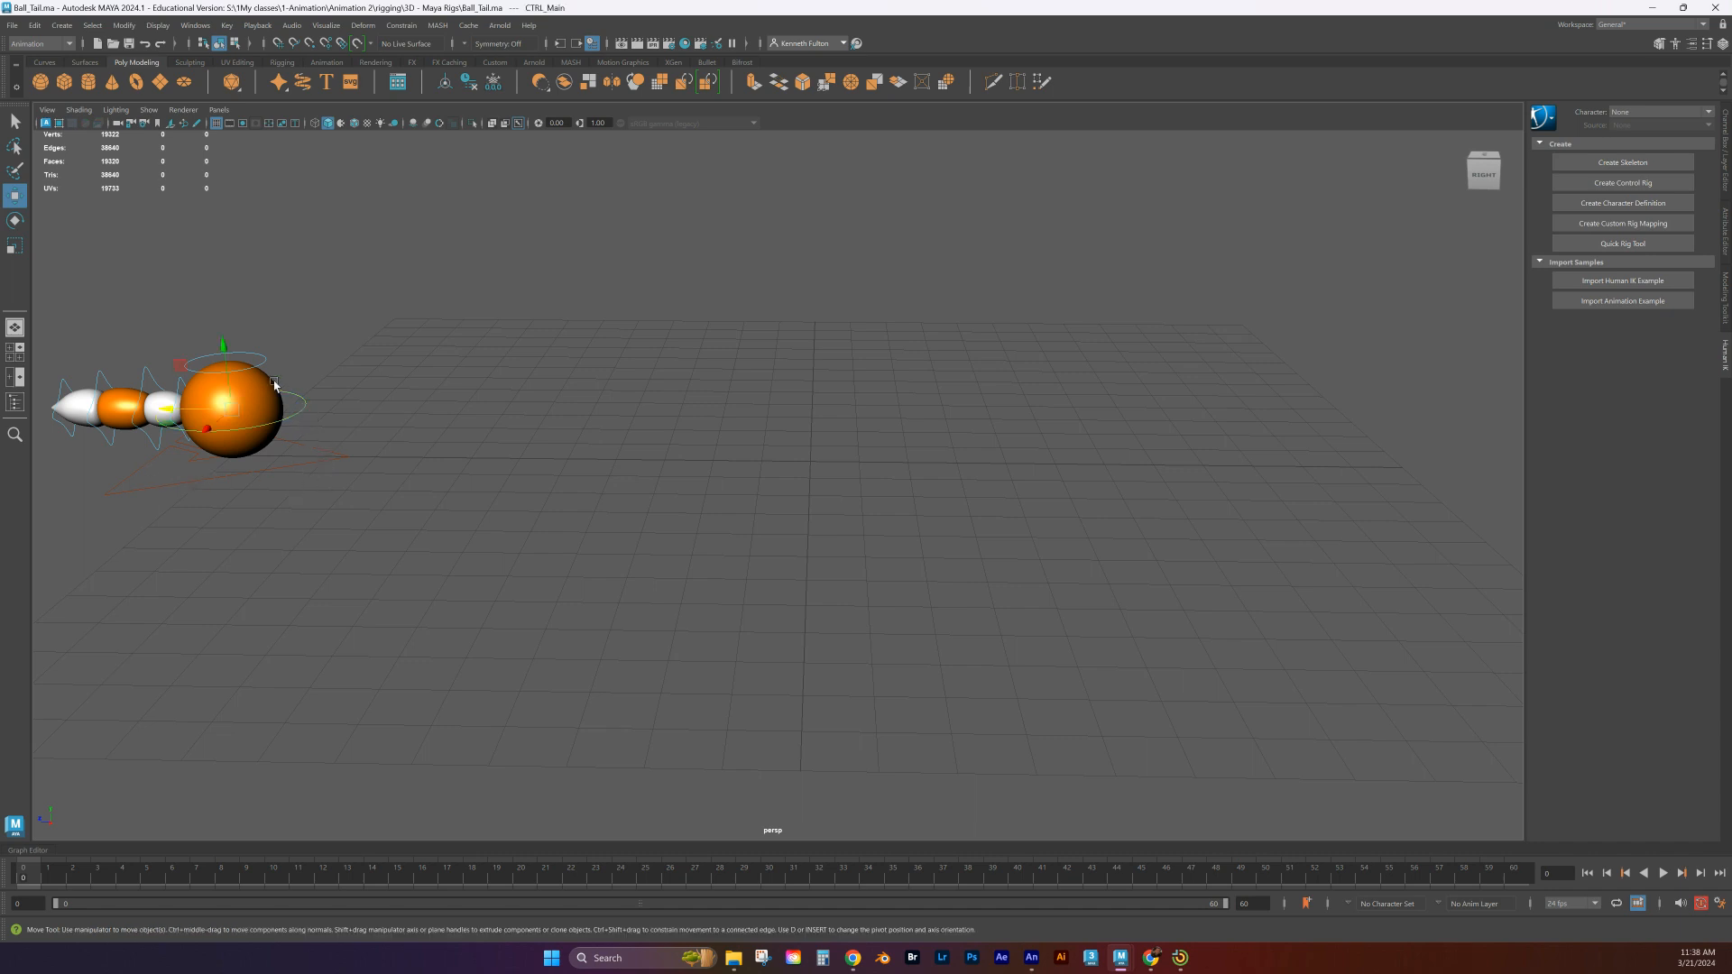
{"action": "left_click", "coordinate": [14, 402]}
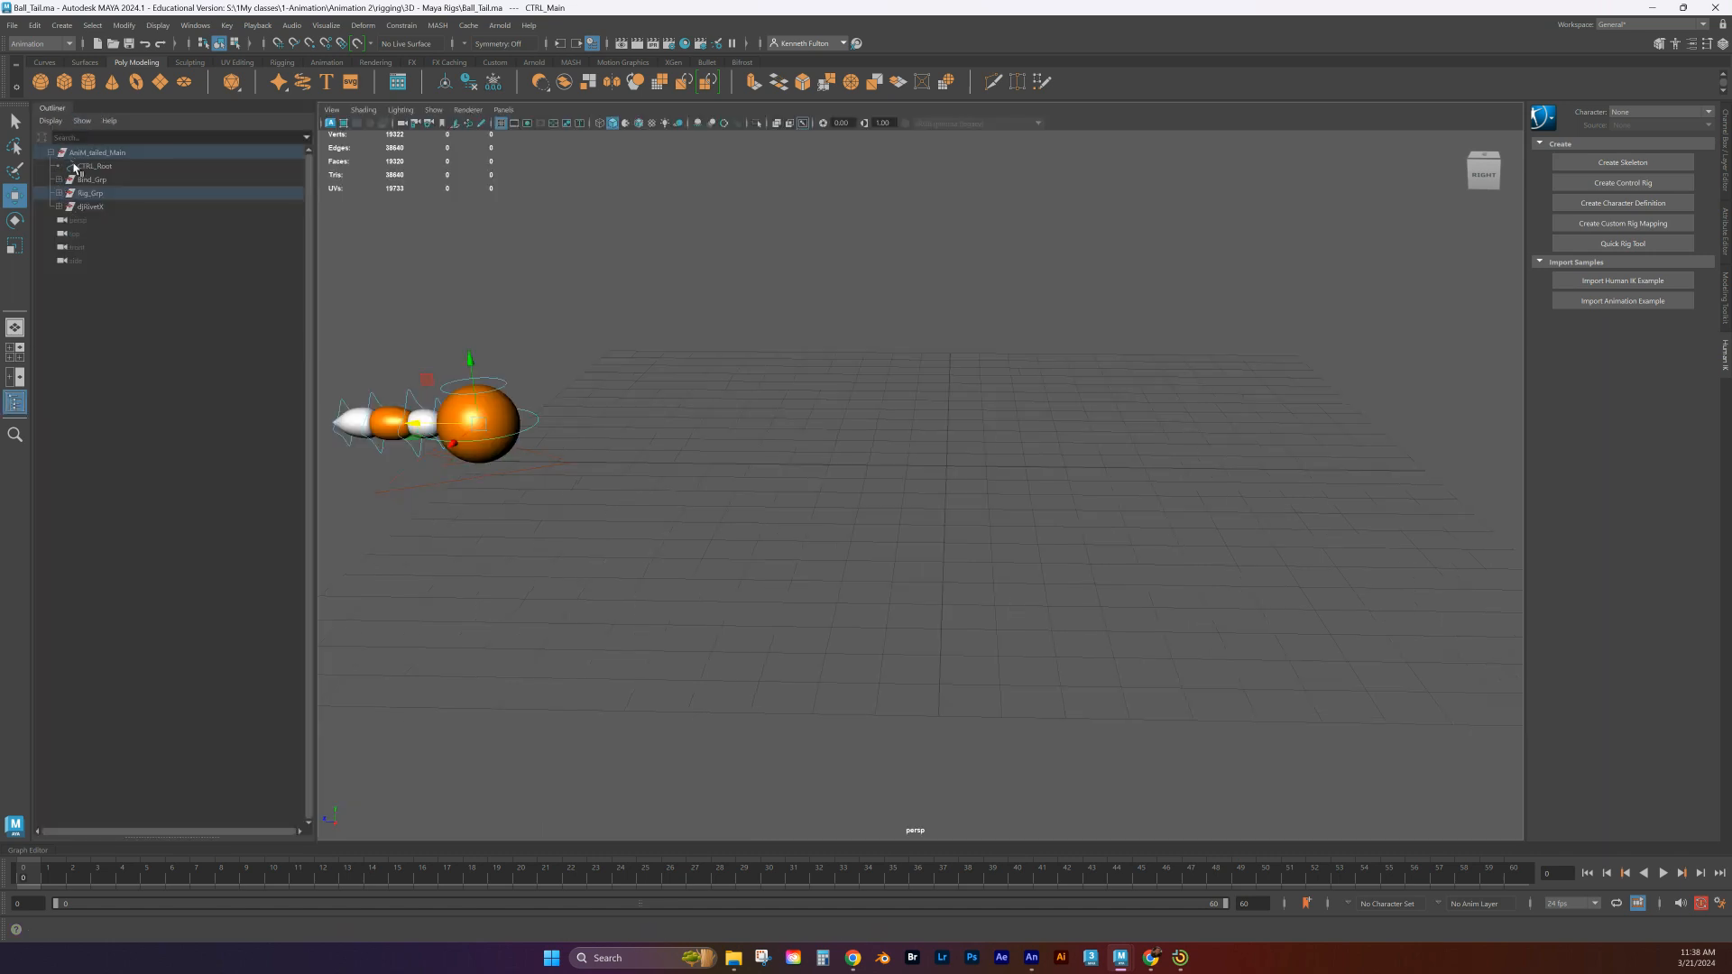
{"action": "left_click", "coordinate": [60, 194]}
{"action": "left_click", "coordinate": [66, 220]}
{"action": "left_click", "coordinate": [75, 260]}
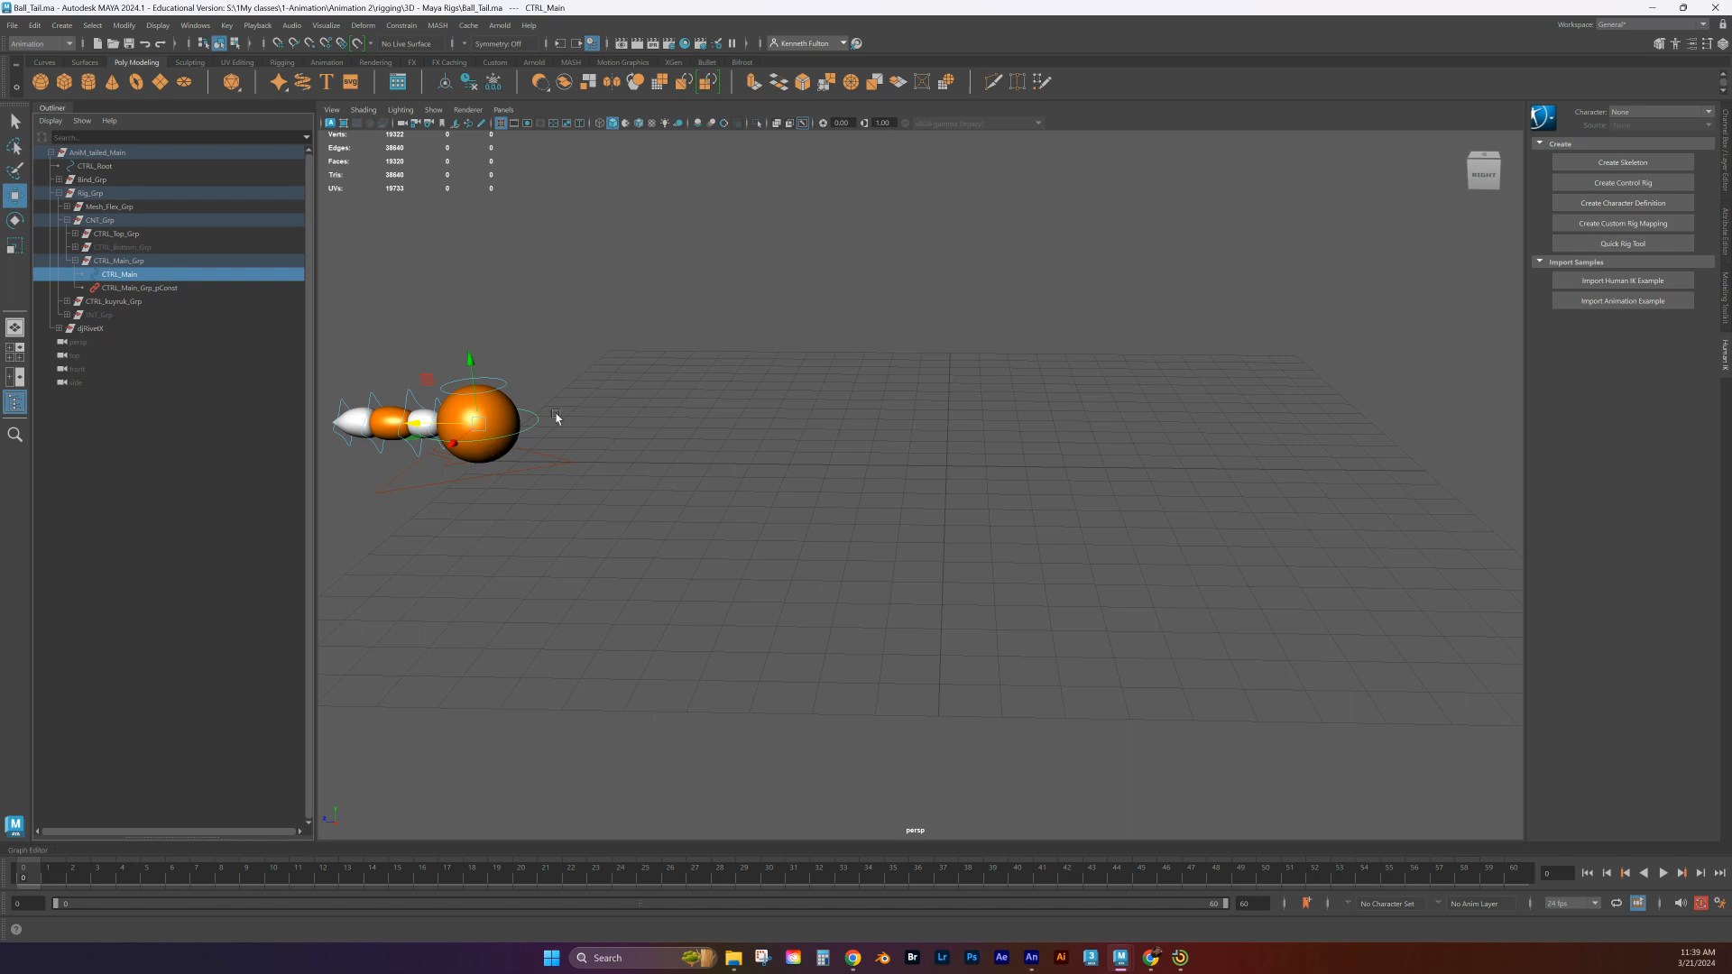
{"action": "left_click", "coordinate": [17, 121]}
{"action": "left_click", "coordinate": [14, 402]}
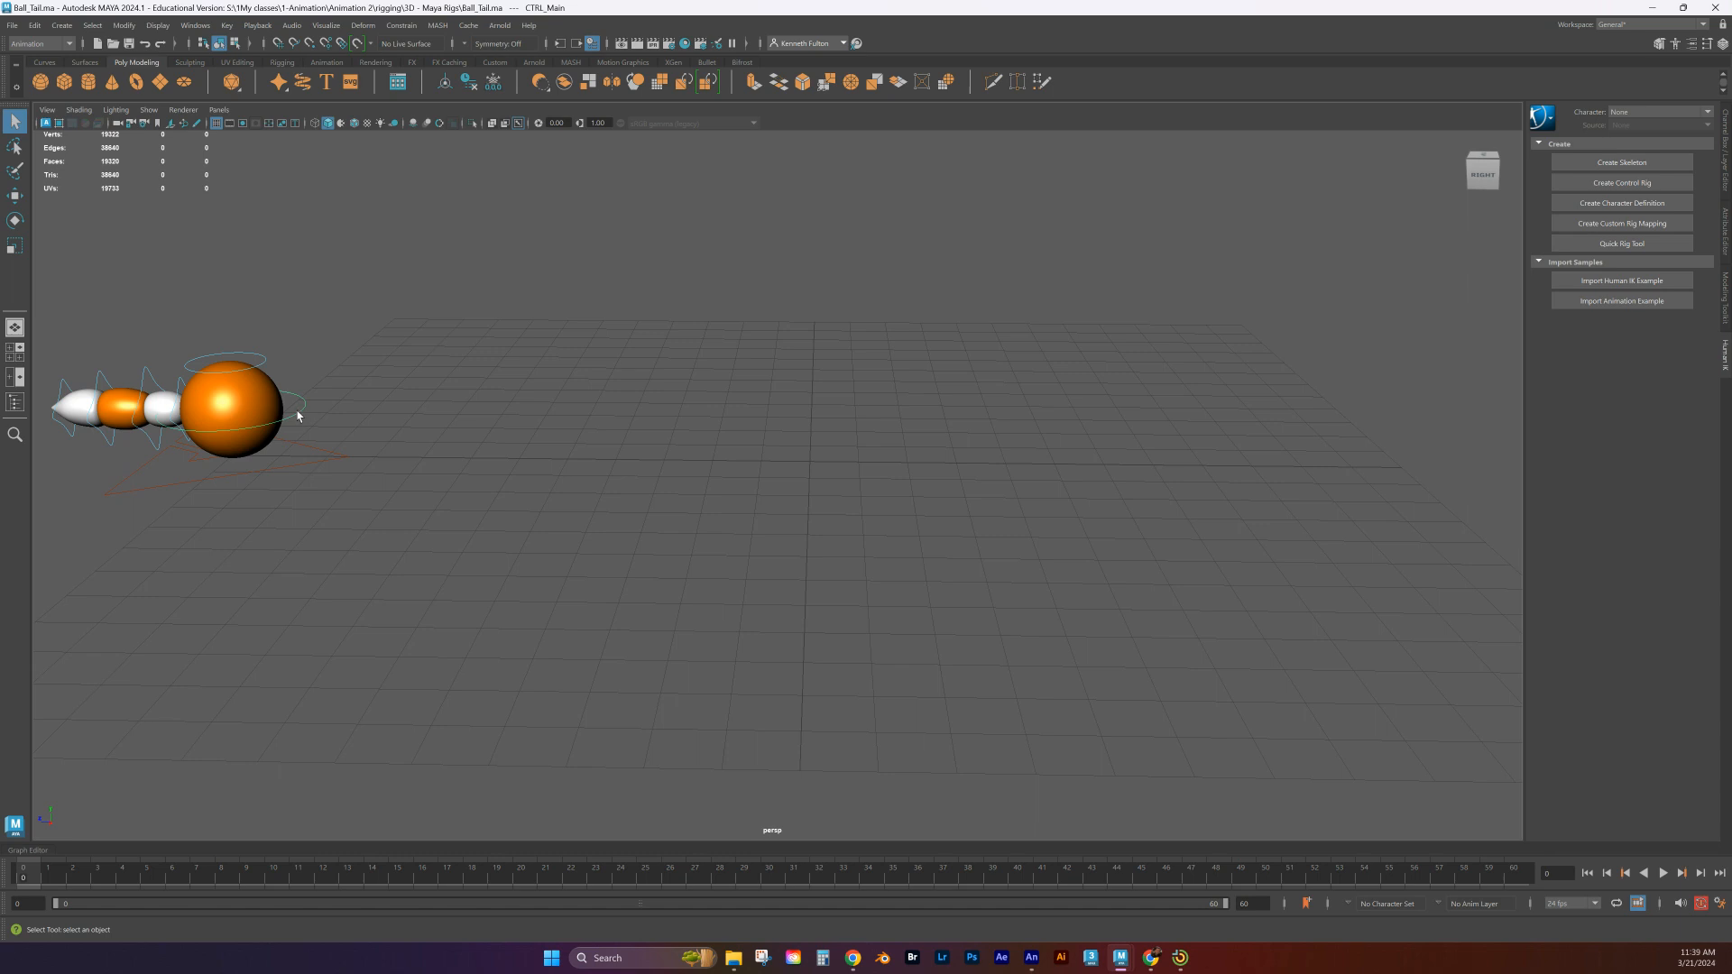
With the Move tool active, key CTRL_Main at its starting position on frames 0 and 6
{"action": "key", "text": "w"}
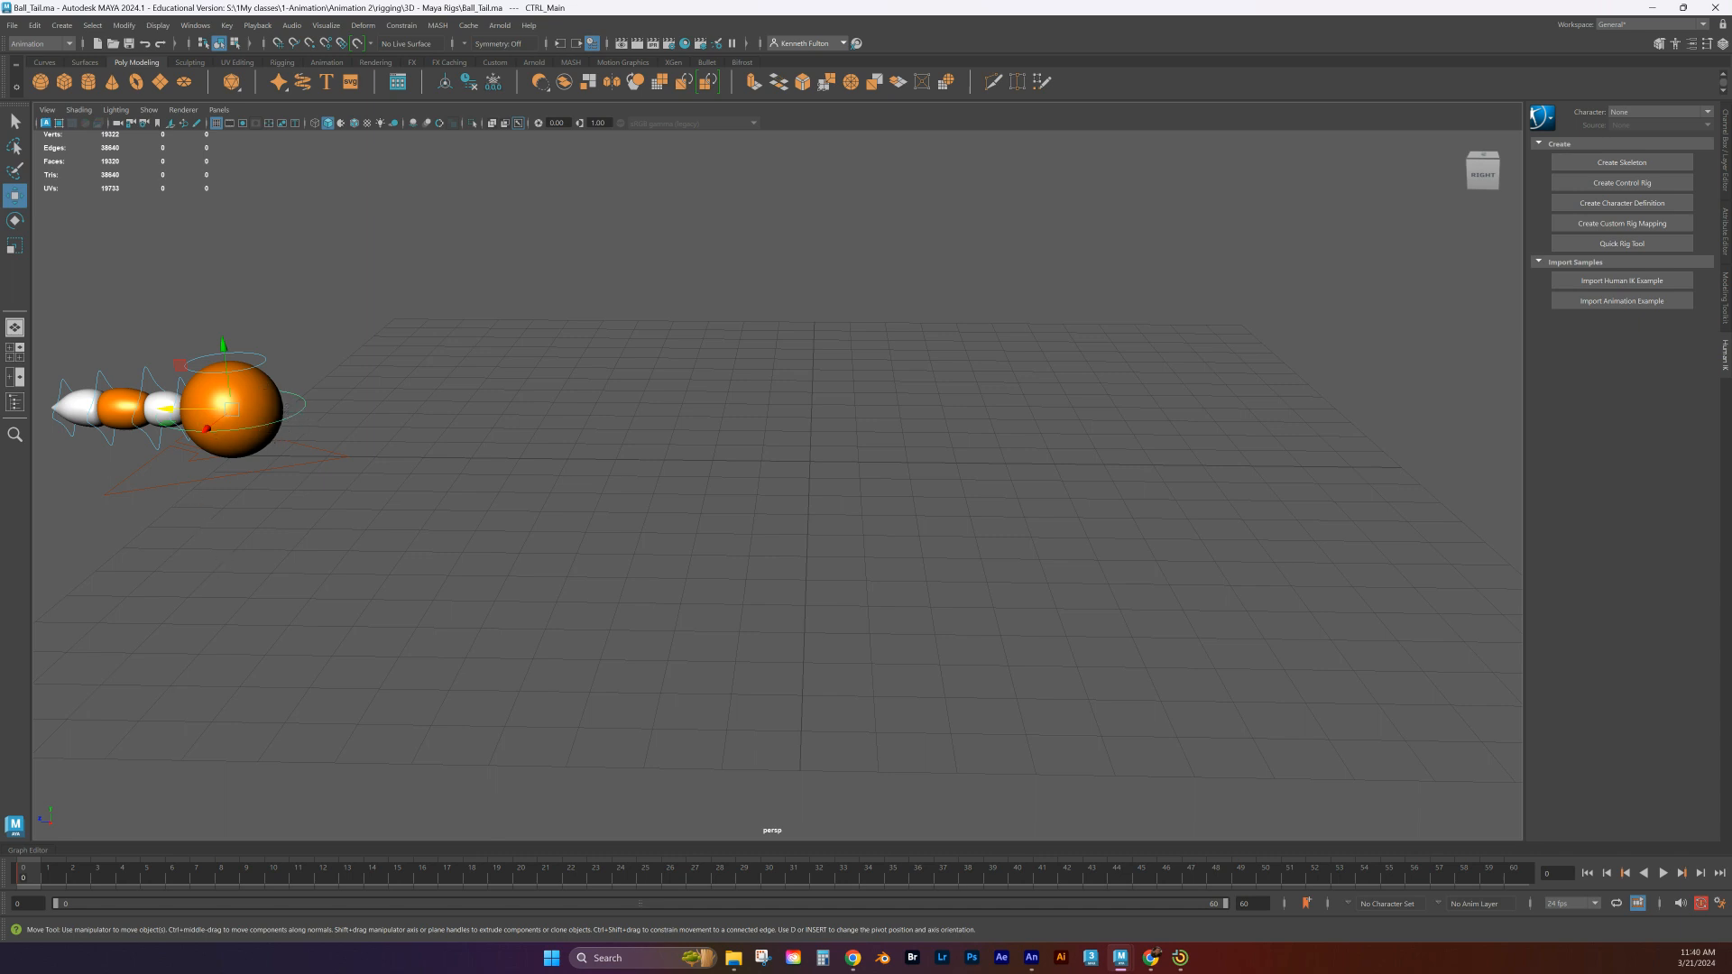
{"action": "key", "text": "alt+v"}
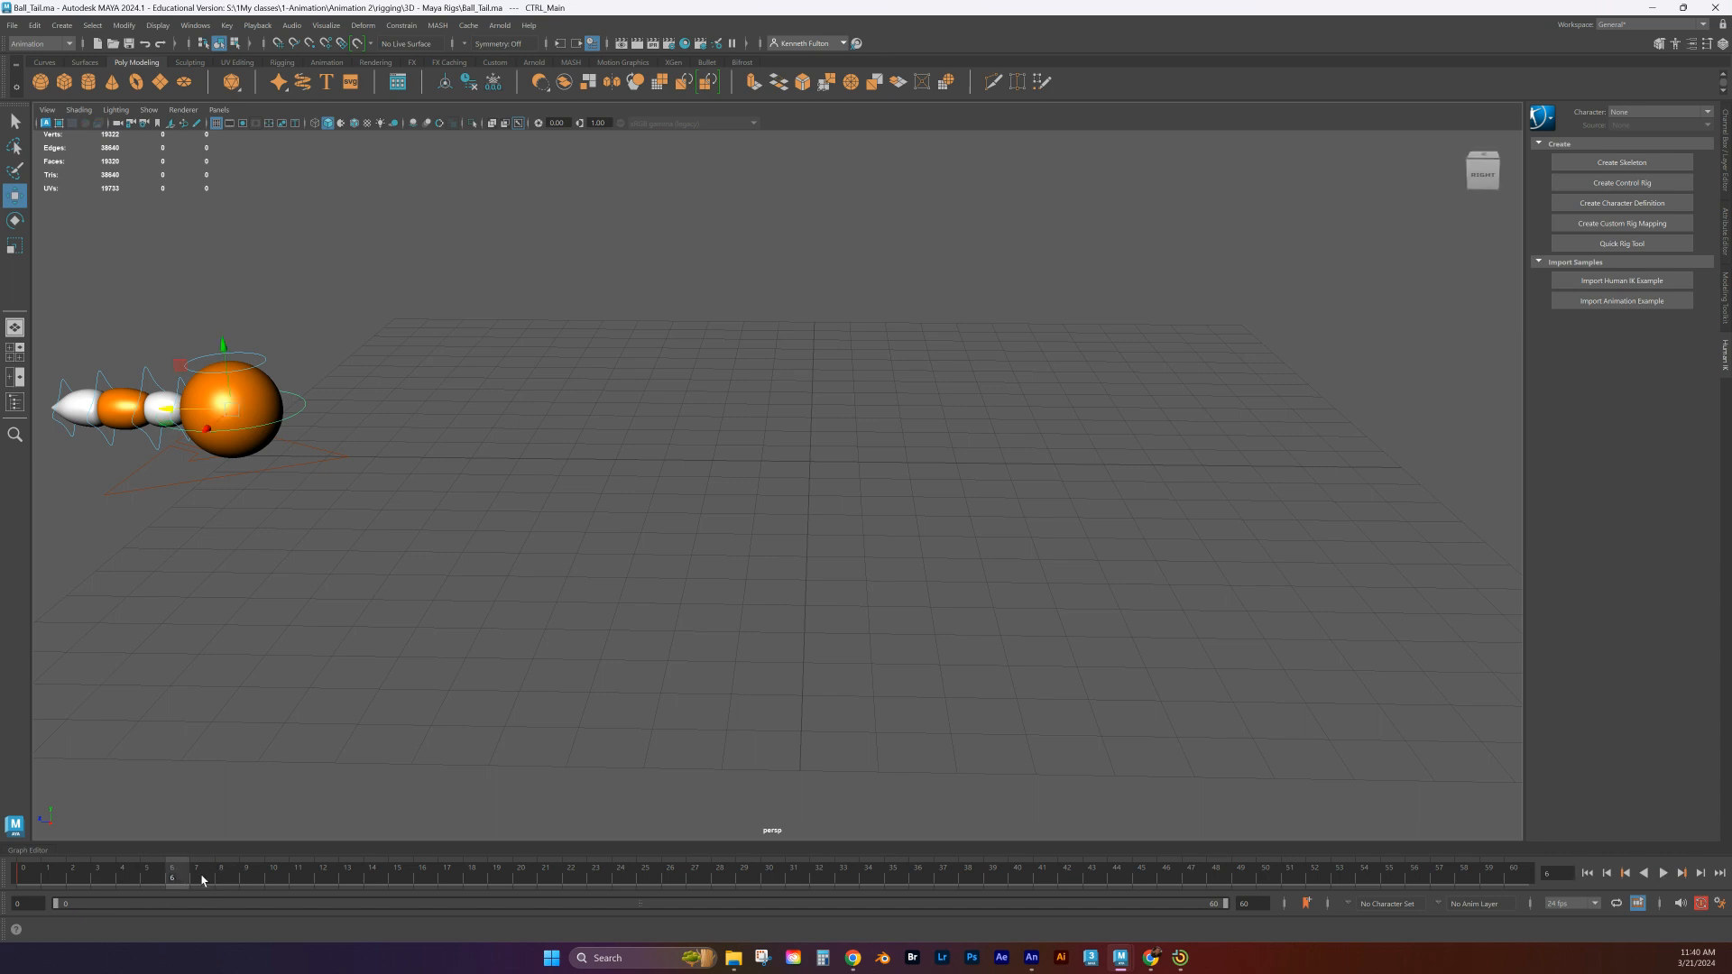
{"action": "key", "text": "alt+v"}
{"action": "left_click_drag", "start_coordinate": [182, 909], "coordinate": [186, 909]}
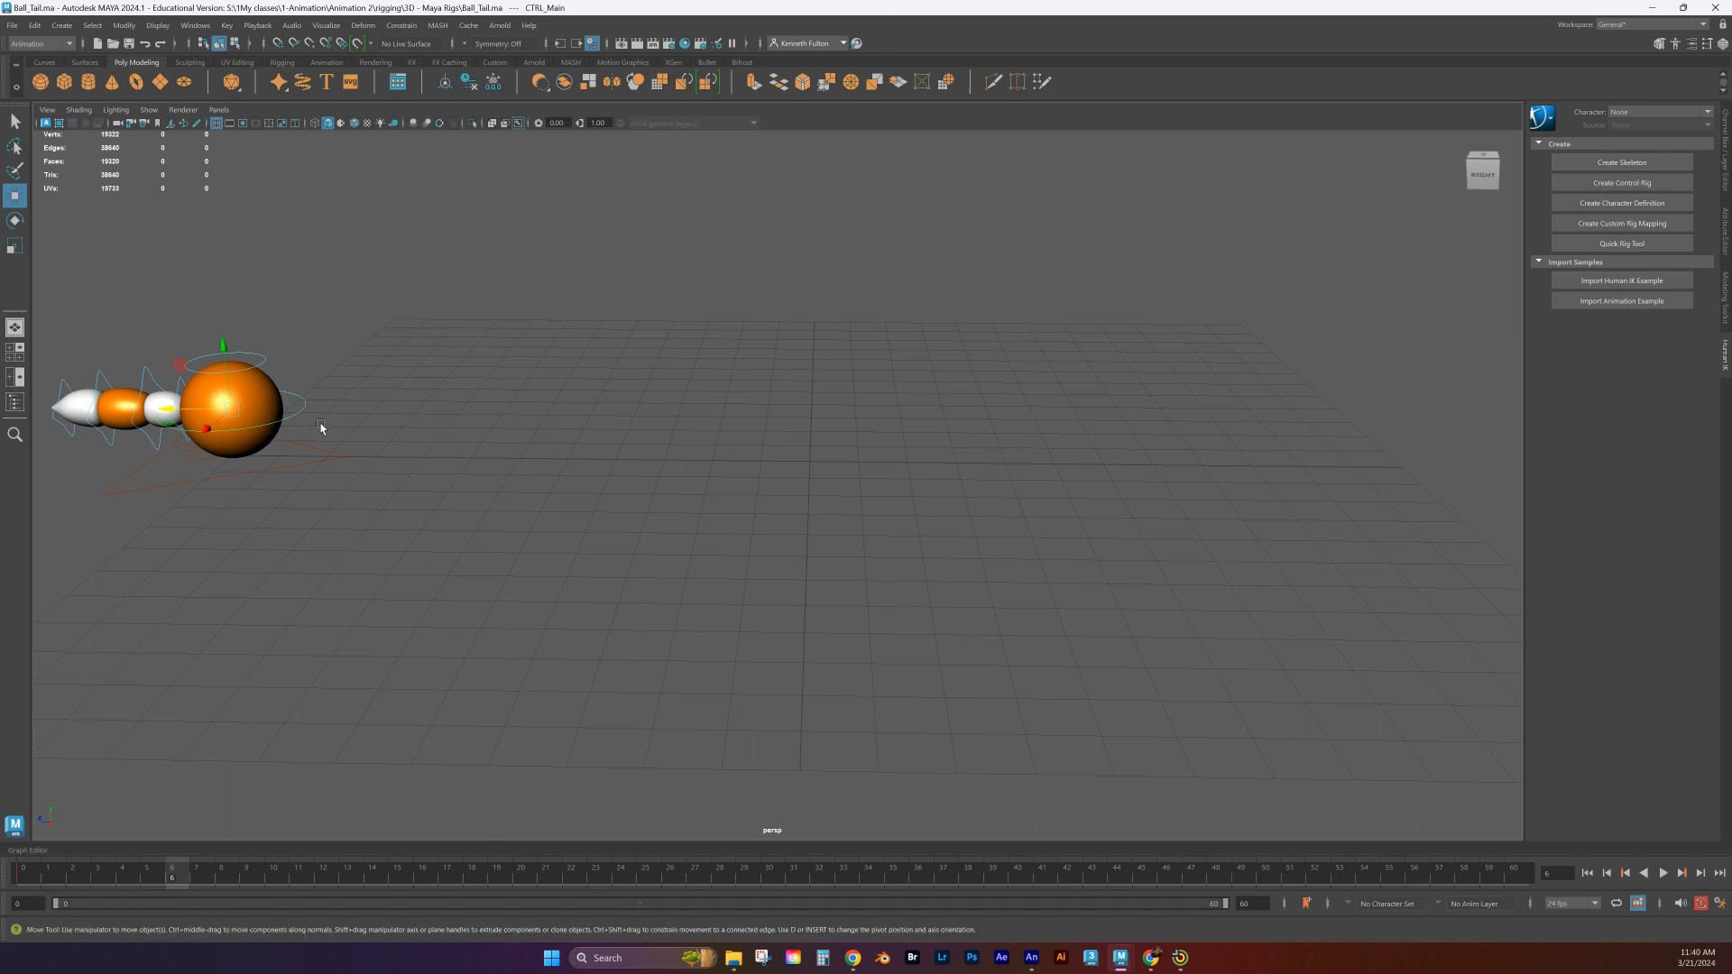
{"action": "mouse_move", "coordinate": [173, 884]}
{"action": "left_mouse_down"}
{"action": "mouse_move", "coordinate": [27, 879]}
{"action": "mouse_move", "coordinate": [180, 879]}
{"action": "left_mouse_up"}
{"action": "middle_click_drag", "start_coordinate": [688, 512], "coordinate": [664, 636], "text": "alt"}
{"action": "scroll", "coordinate": [664, 637], "scroll_direction": "down", "scroll_amount": 1}
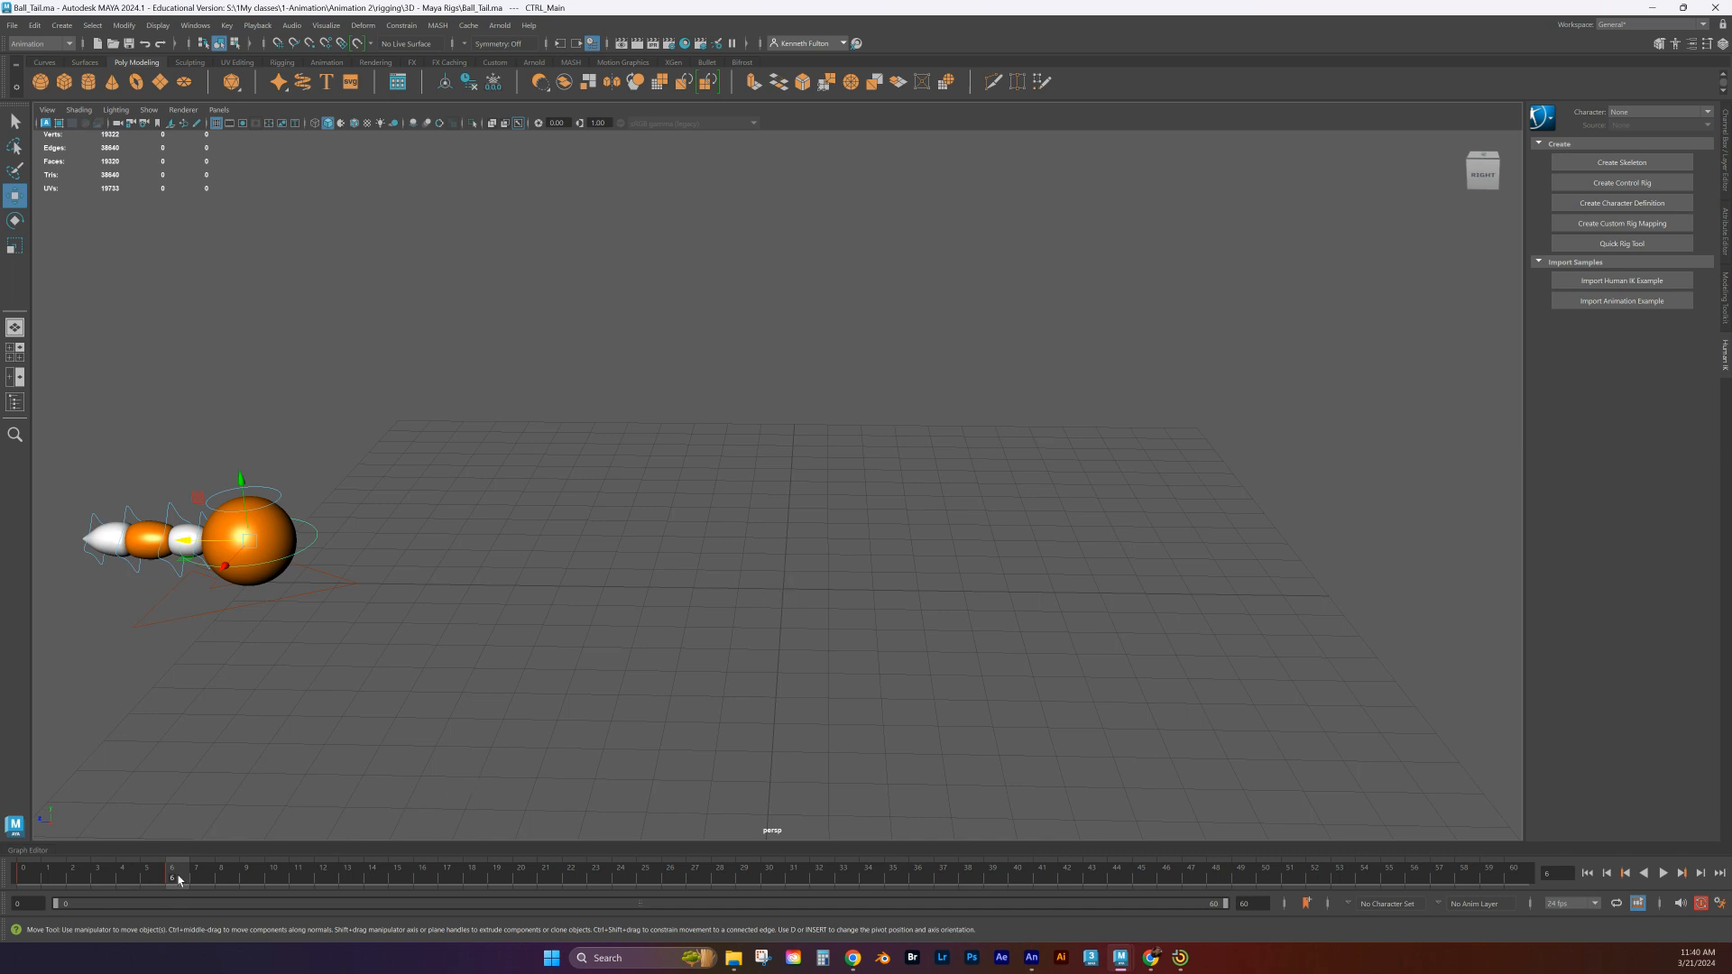
{"action": "key", "text": "alt+v"}
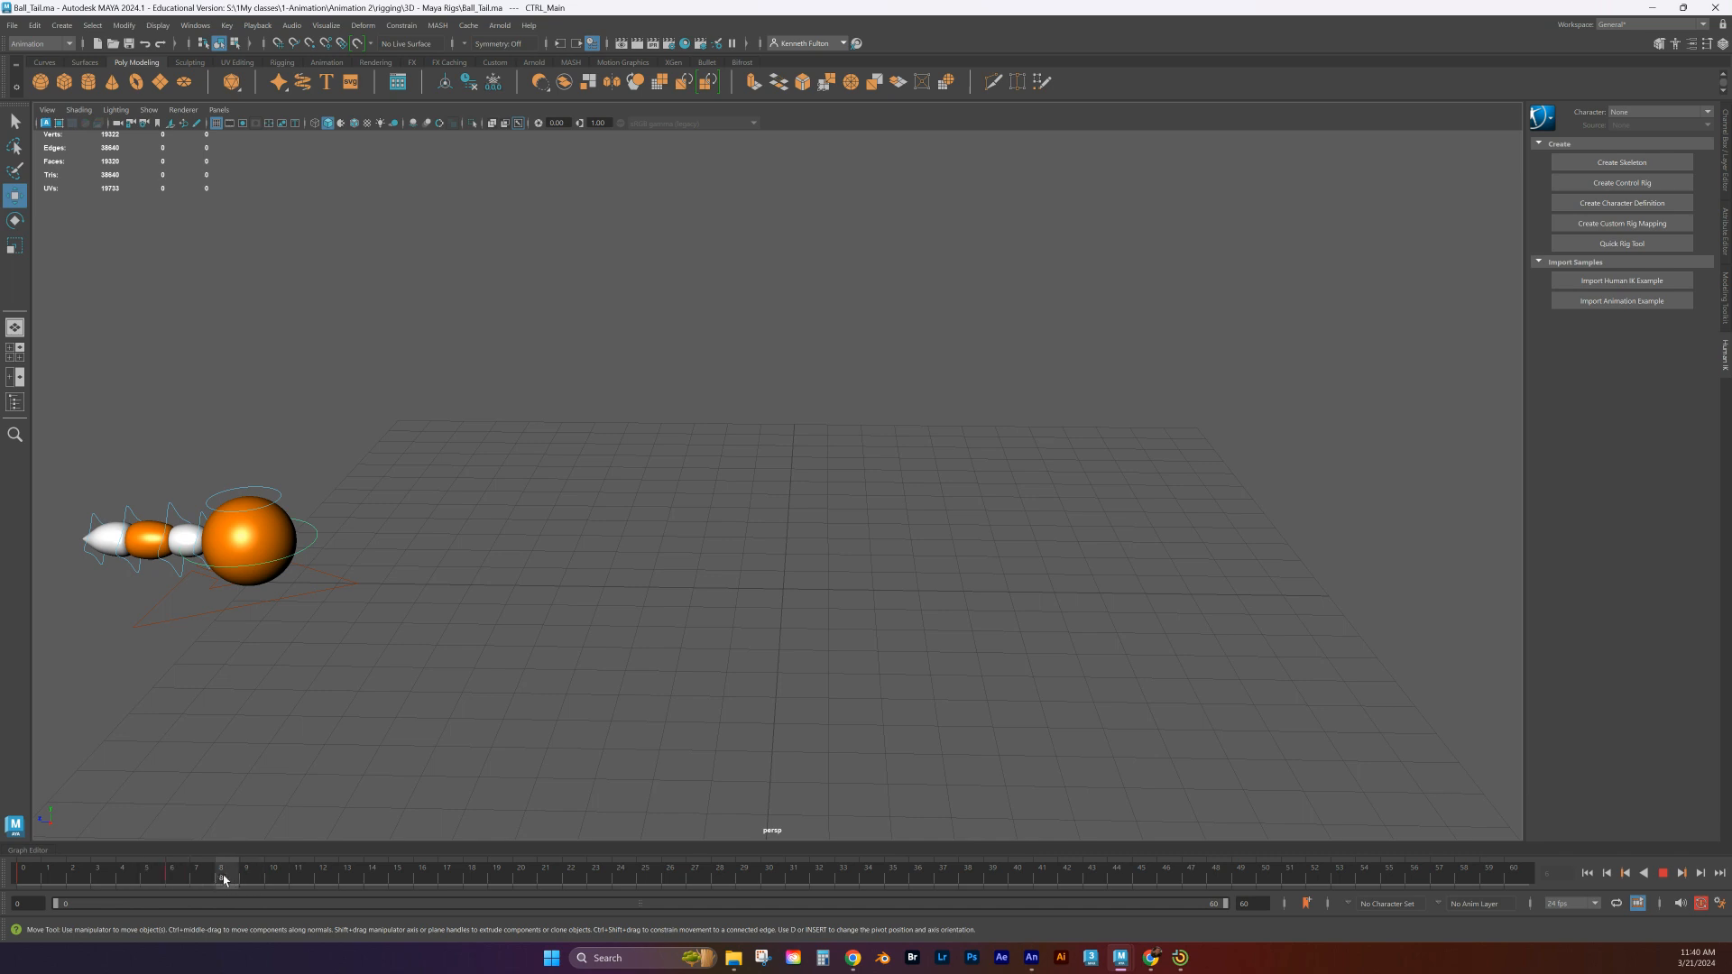
{"action": "left_click", "coordinate": [181, 880]}
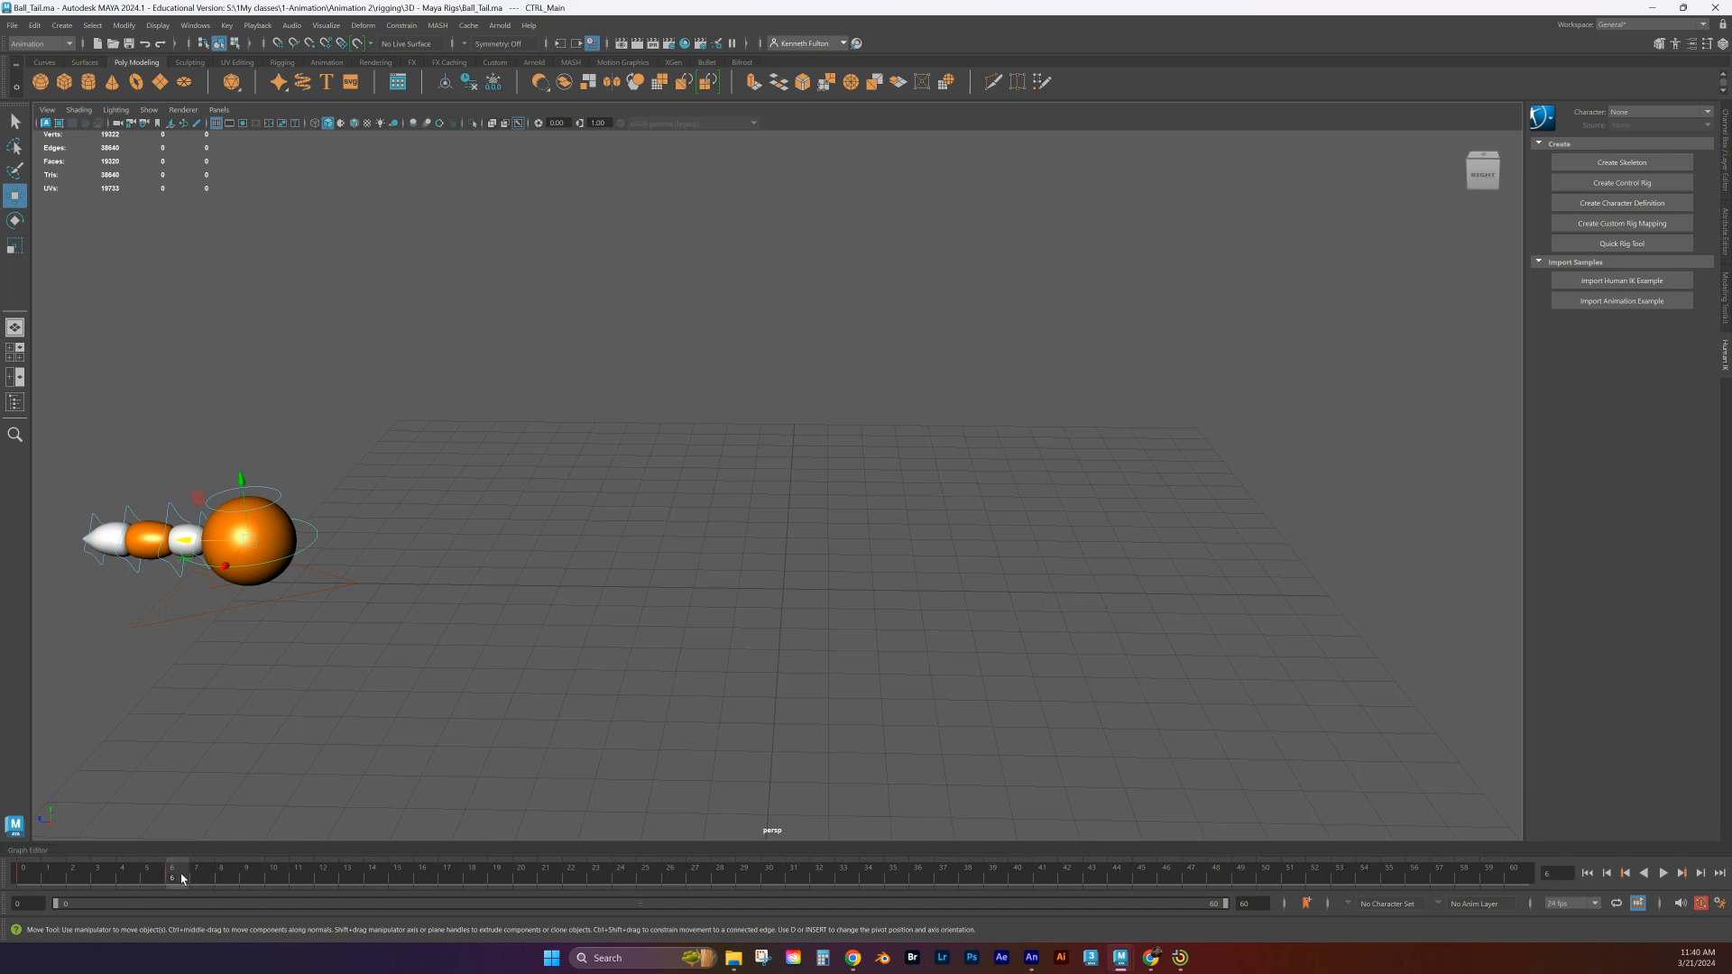
{"action": "left_click_drag", "start_coordinate": [180, 873], "coordinate": [768, 873]}
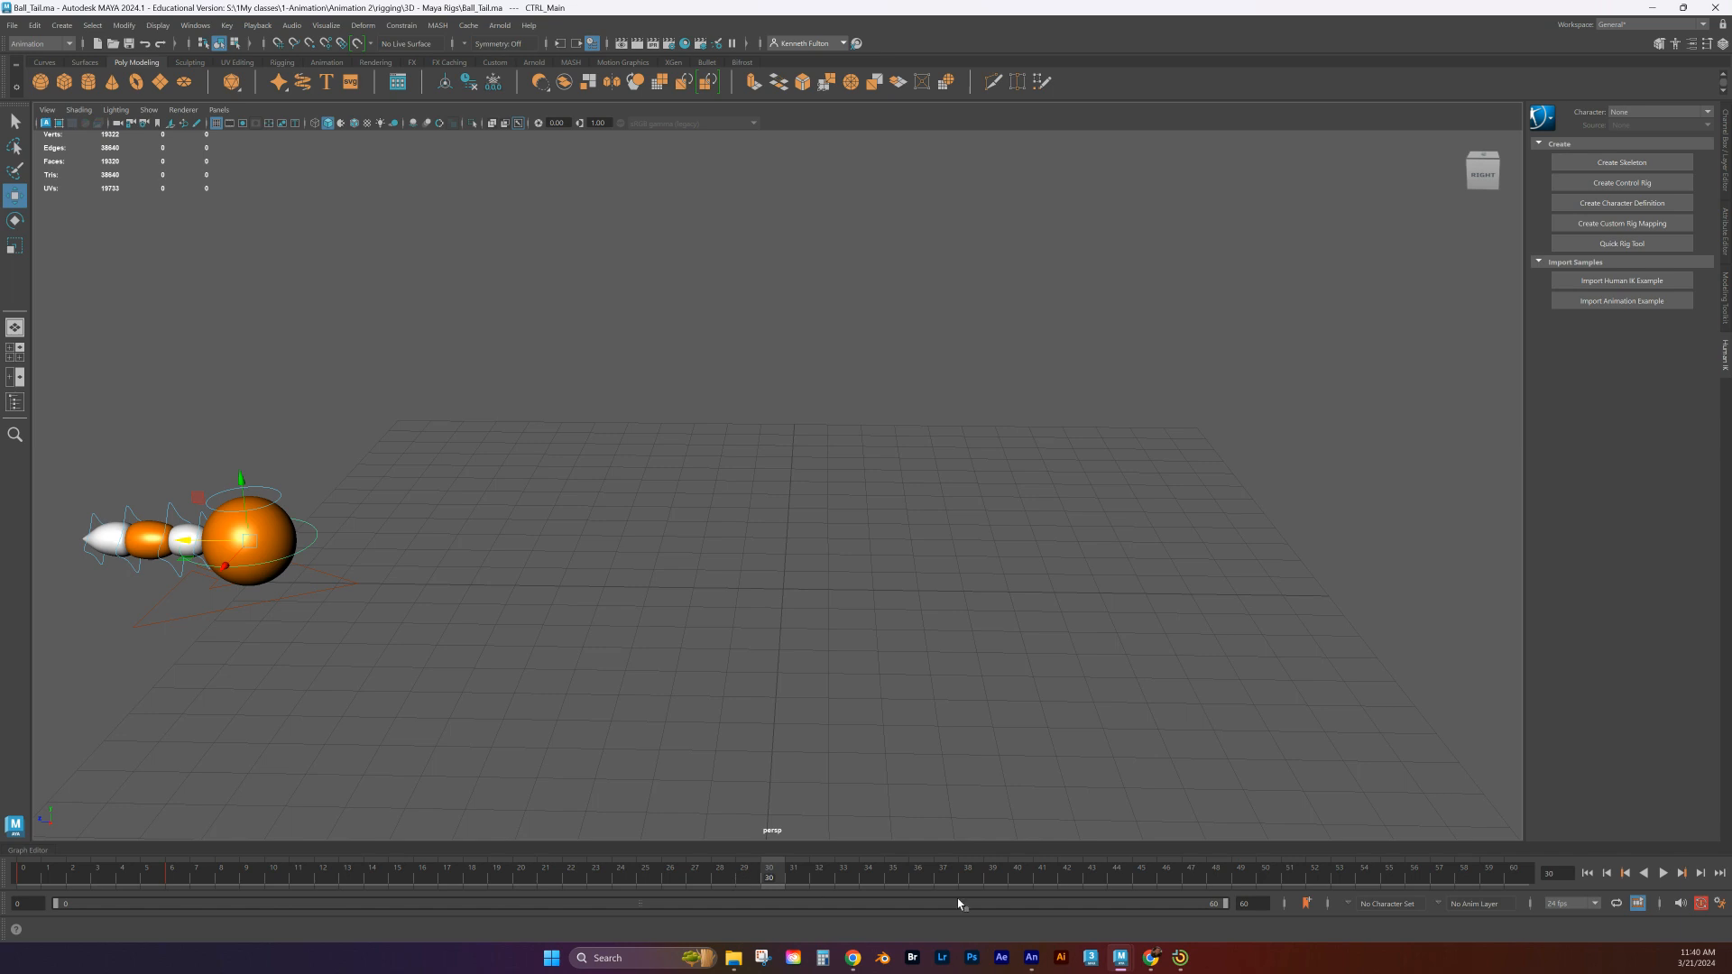
{"action": "double_click", "coordinate": [1573, 873]}
{"action": "type", "text": "2"}
{"action": "type", "text": "4"}
{"action": "key", "text": "Return"}
{"action": "left_click", "coordinate": [172, 877]}
At frame 30, move CTRL_Main forward to the middle of the grid, to a Translate Z of about -12
{"action": "left_click_drag", "start_coordinate": [166, 876], "coordinate": [769, 883]}
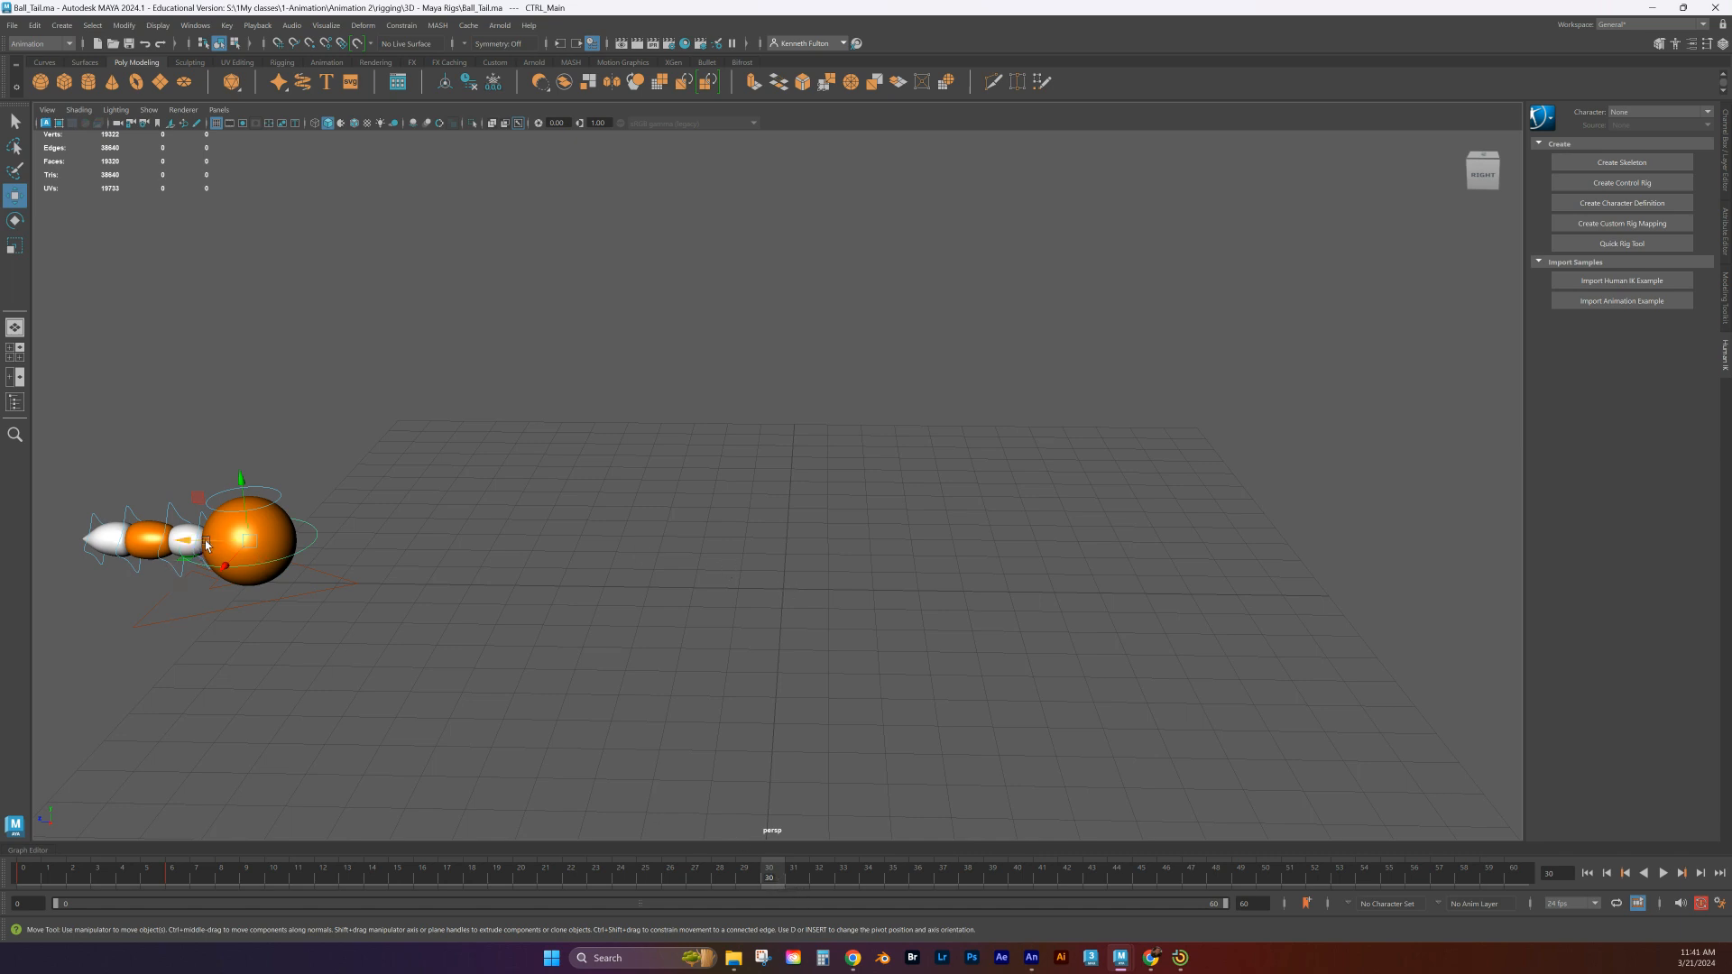
{"action": "left_click_drag", "start_coordinate": [263, 561], "coordinate": [723, 612]}
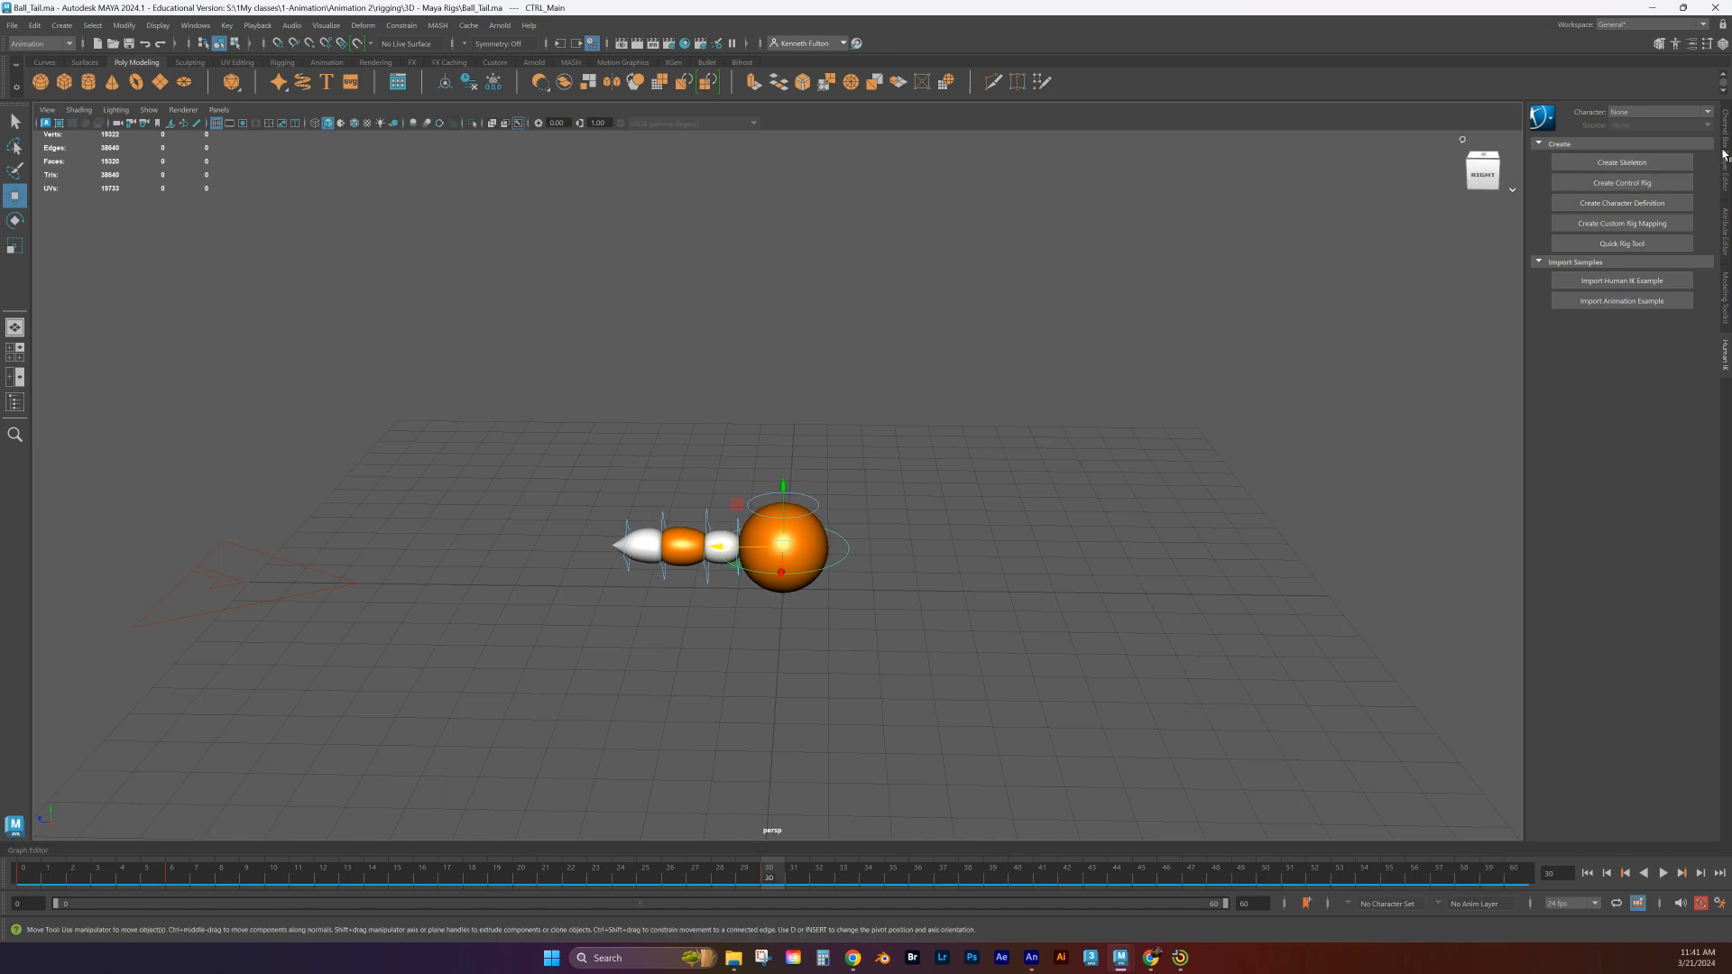
Inspect CTRL_Main's transform values in the Channel Box and its shape, constraint and transform attributes in the Attribute Editor
{"action": "left_click", "coordinate": [1727, 232]}
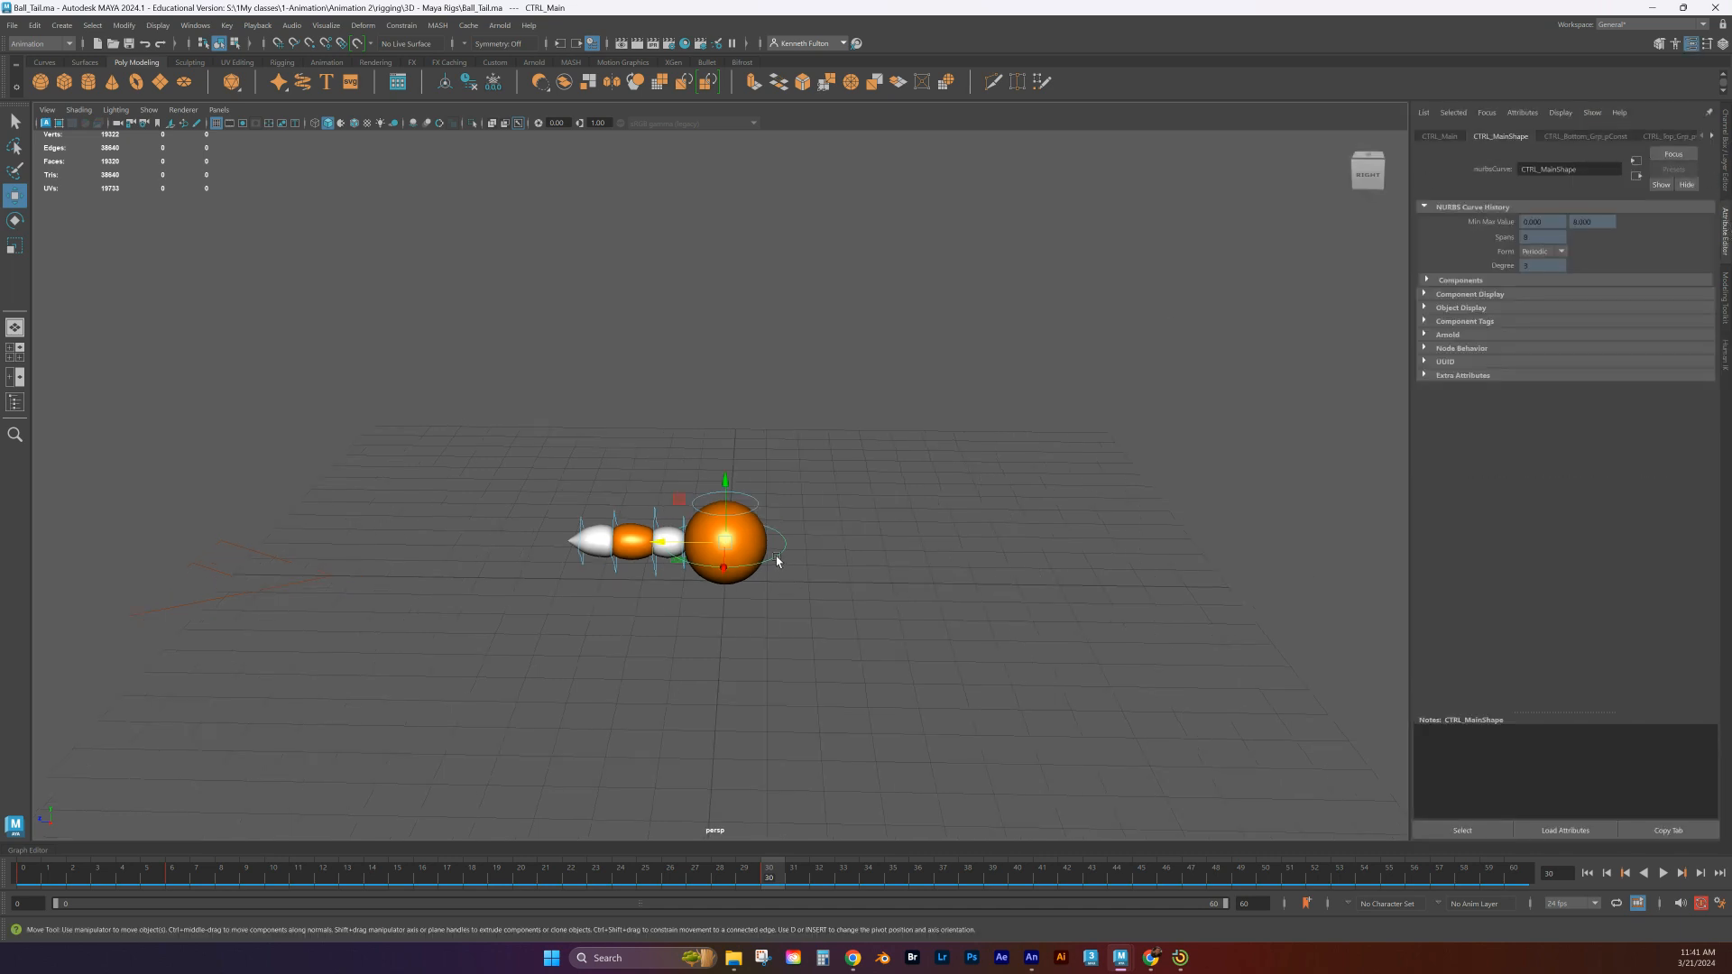
{"action": "left_click", "coordinate": [1726, 159]}
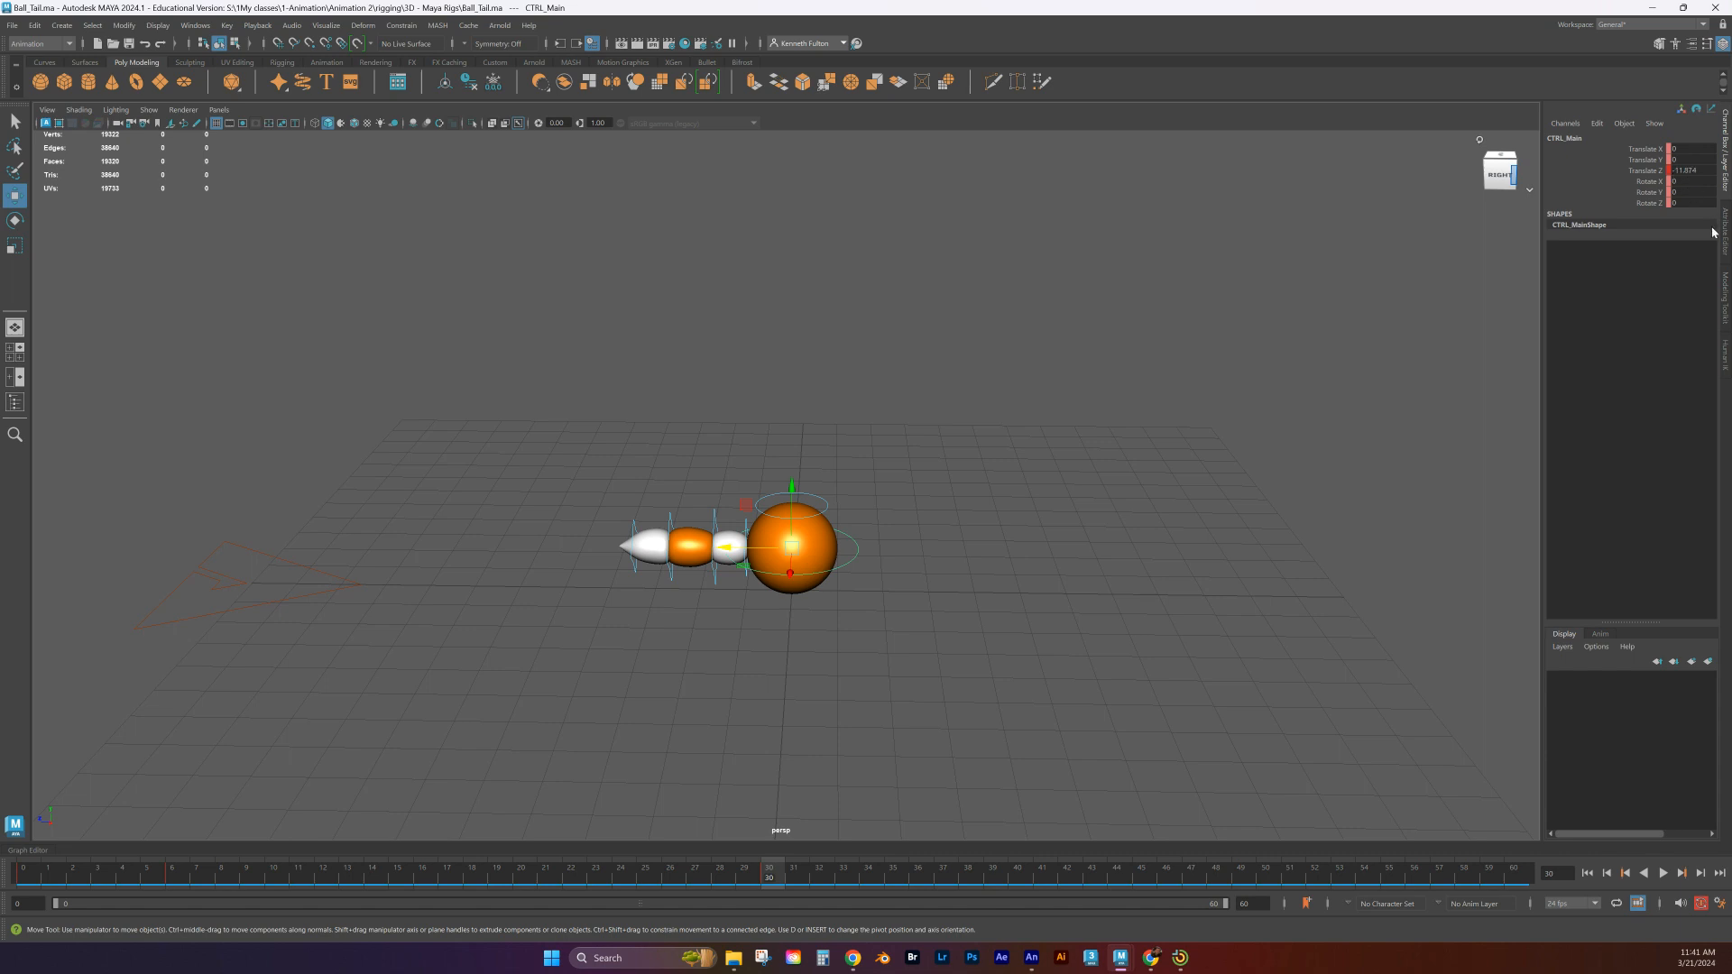
{"action": "left_click", "coordinate": [1726, 236]}
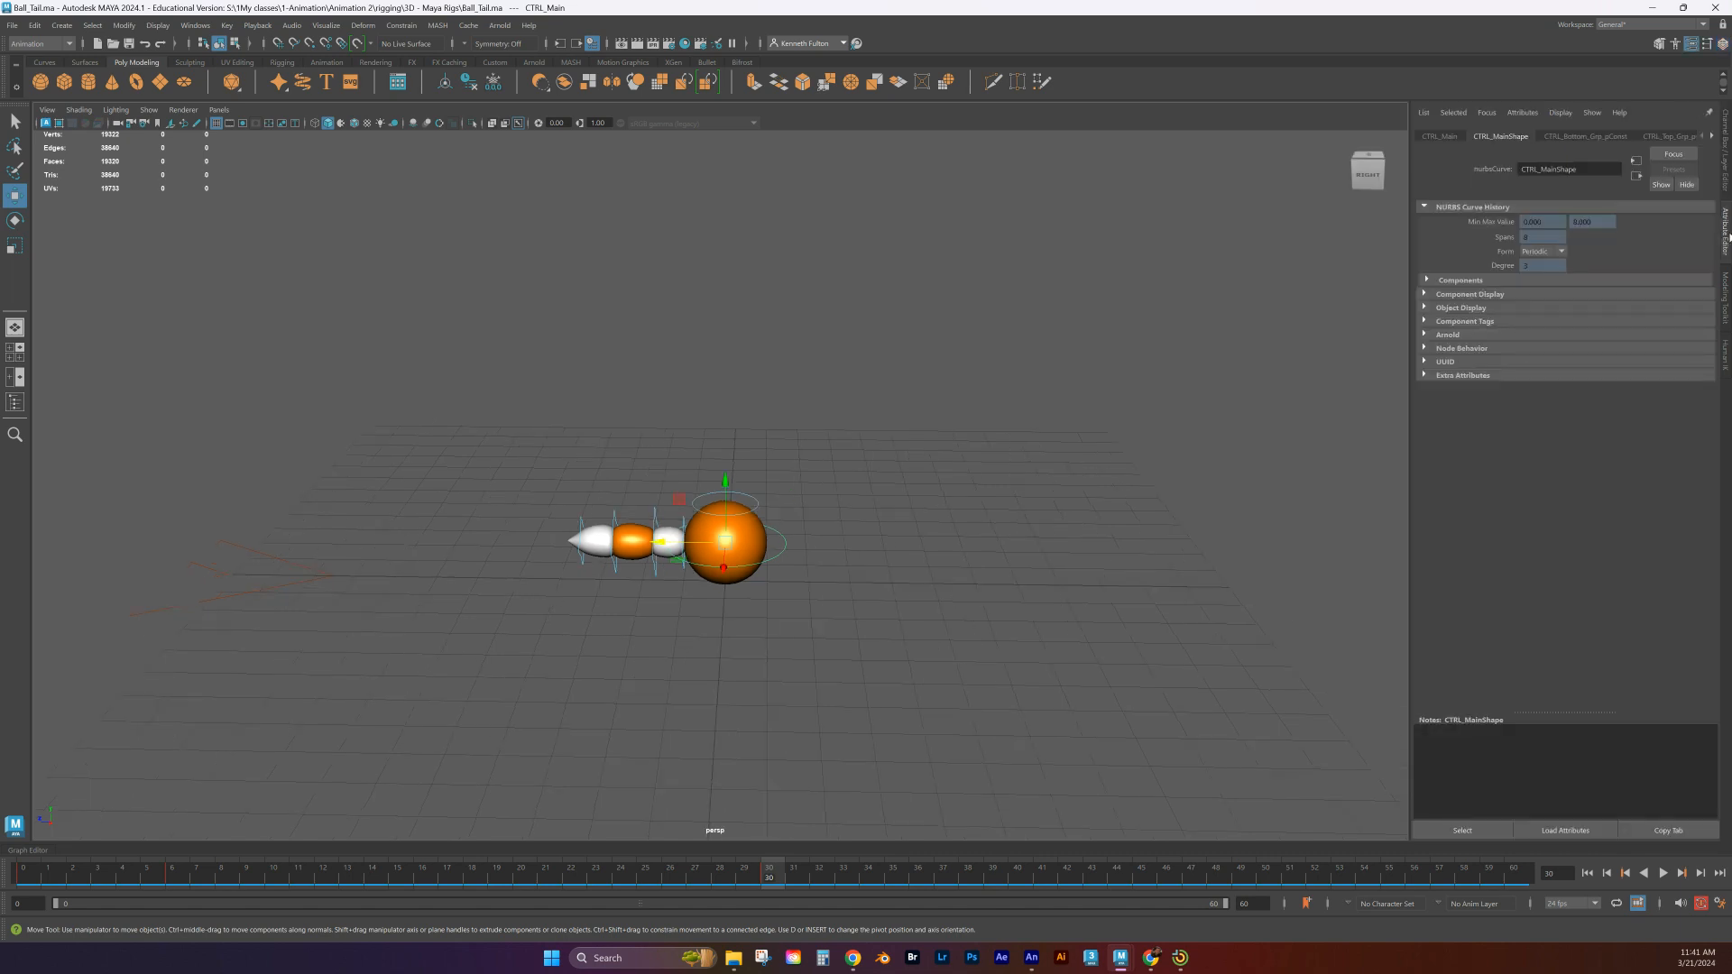
{"action": "left_click", "coordinate": [1597, 138]}
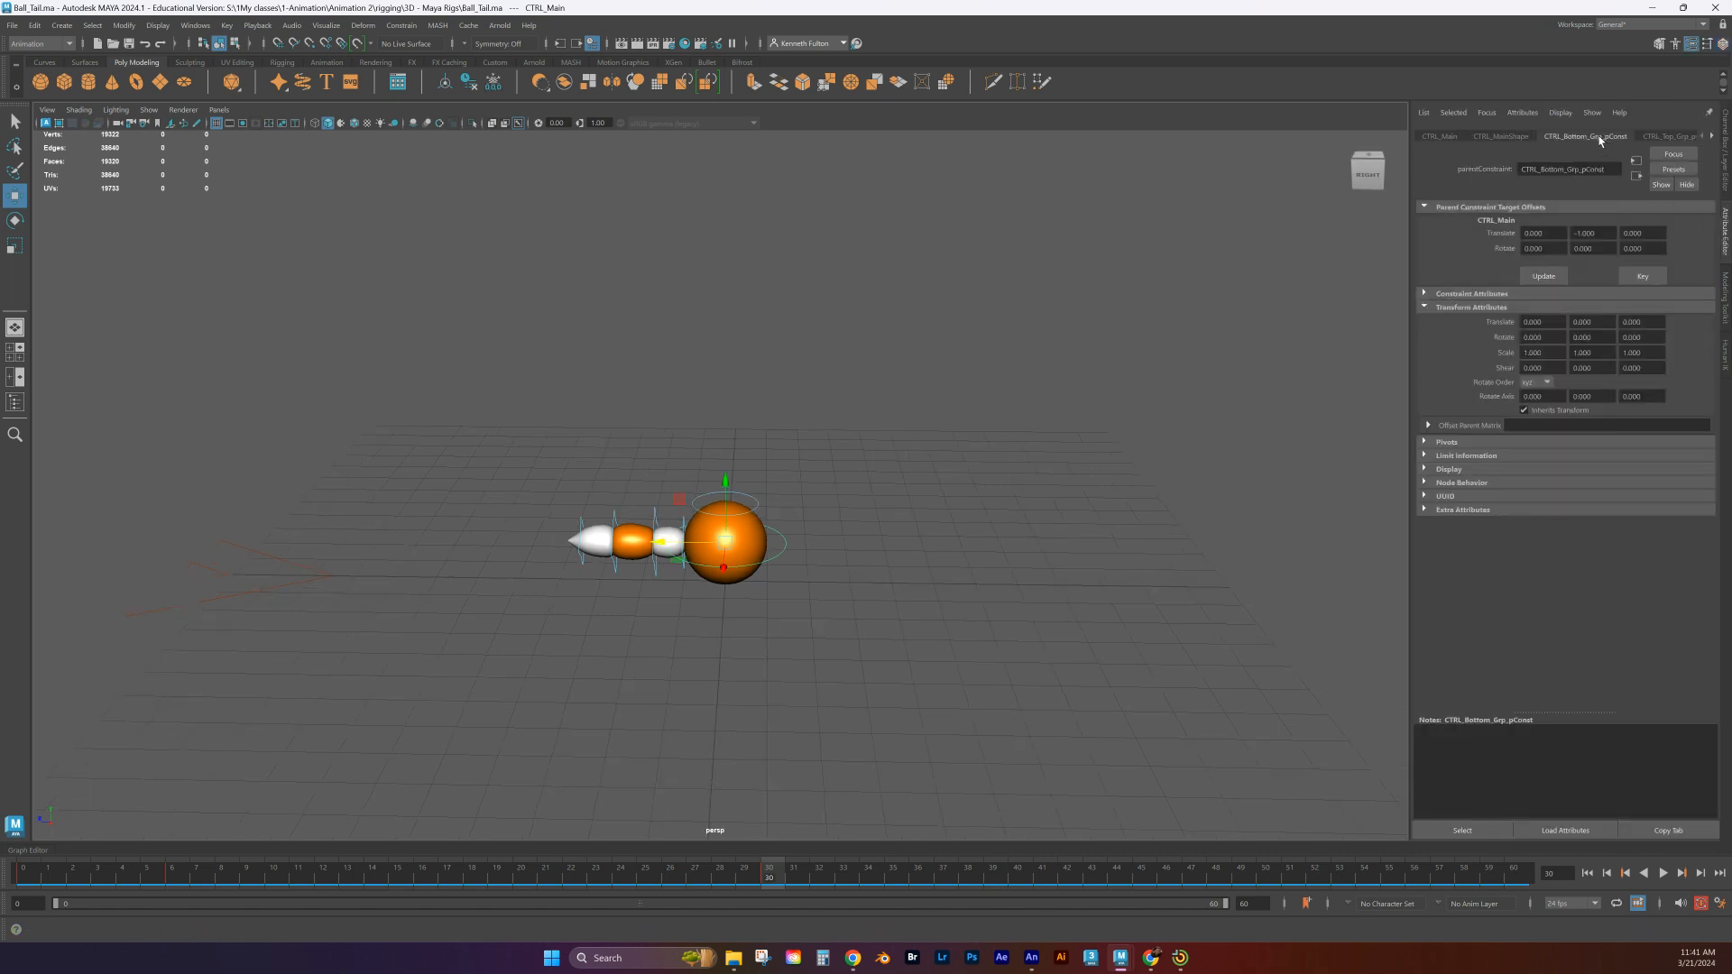
{"action": "left_click", "coordinate": [1440, 136]}
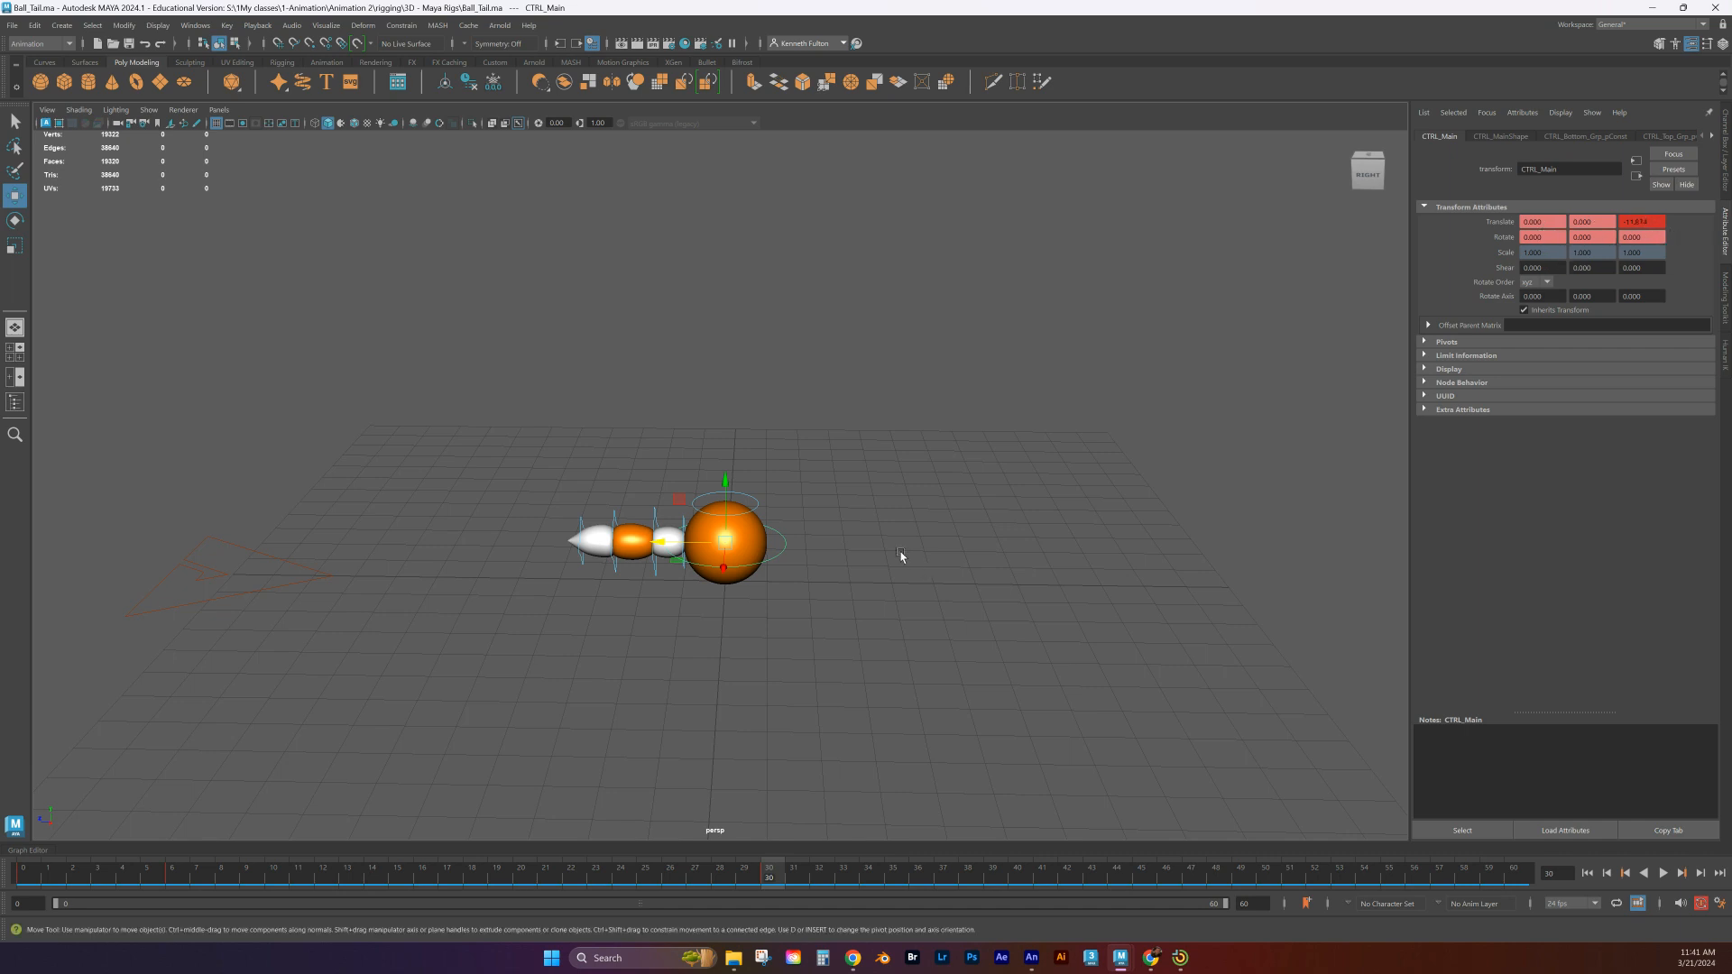
Key CTRL_Main's translation and rotation at frame 30, switching through the Scale and Rotate tools back to Move
{"action": "key", "text": "r"}
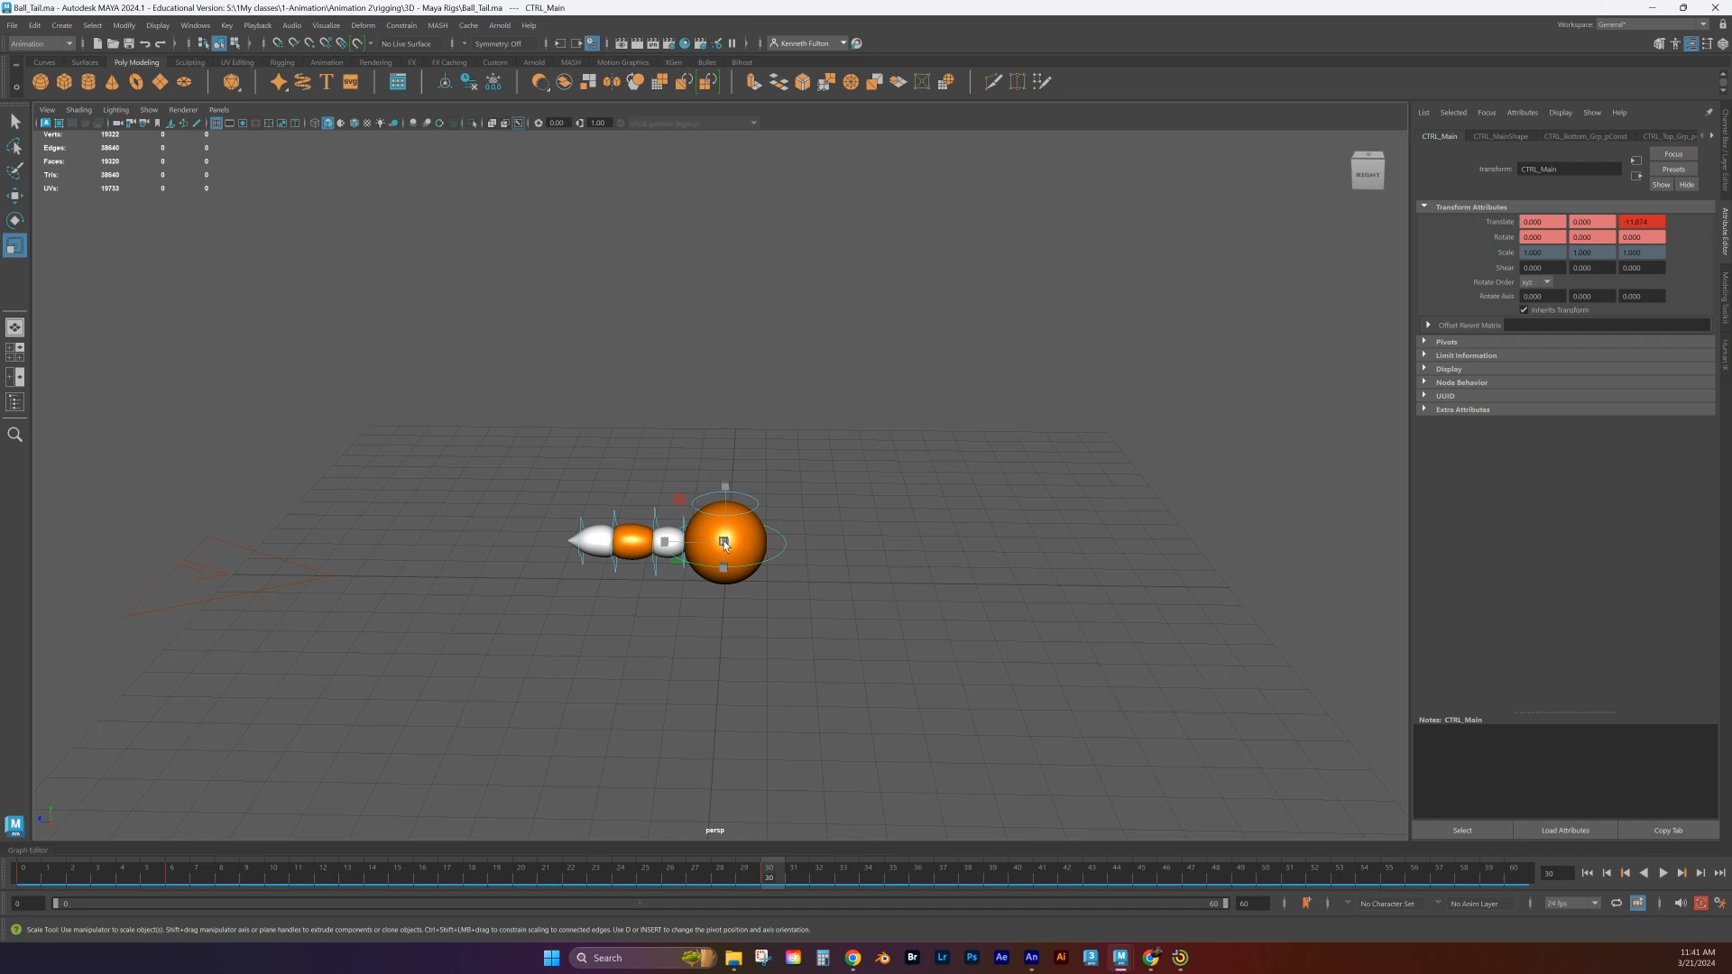
{"action": "key", "text": "e"}
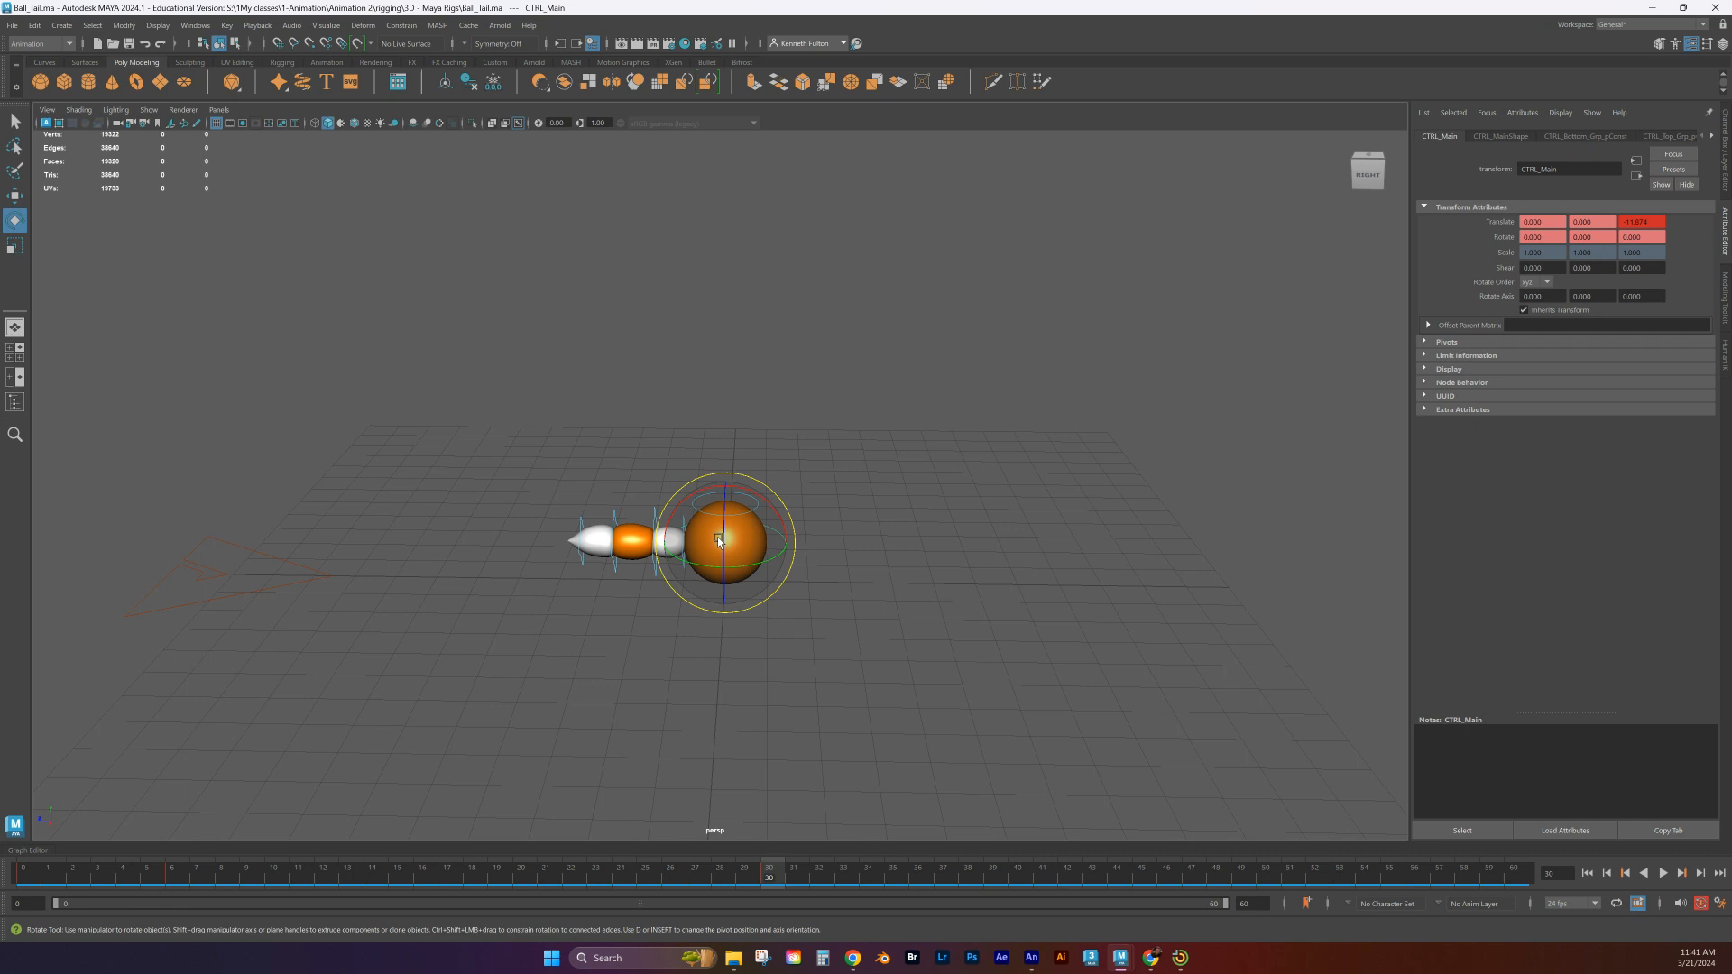
{"action": "key", "text": "w"}
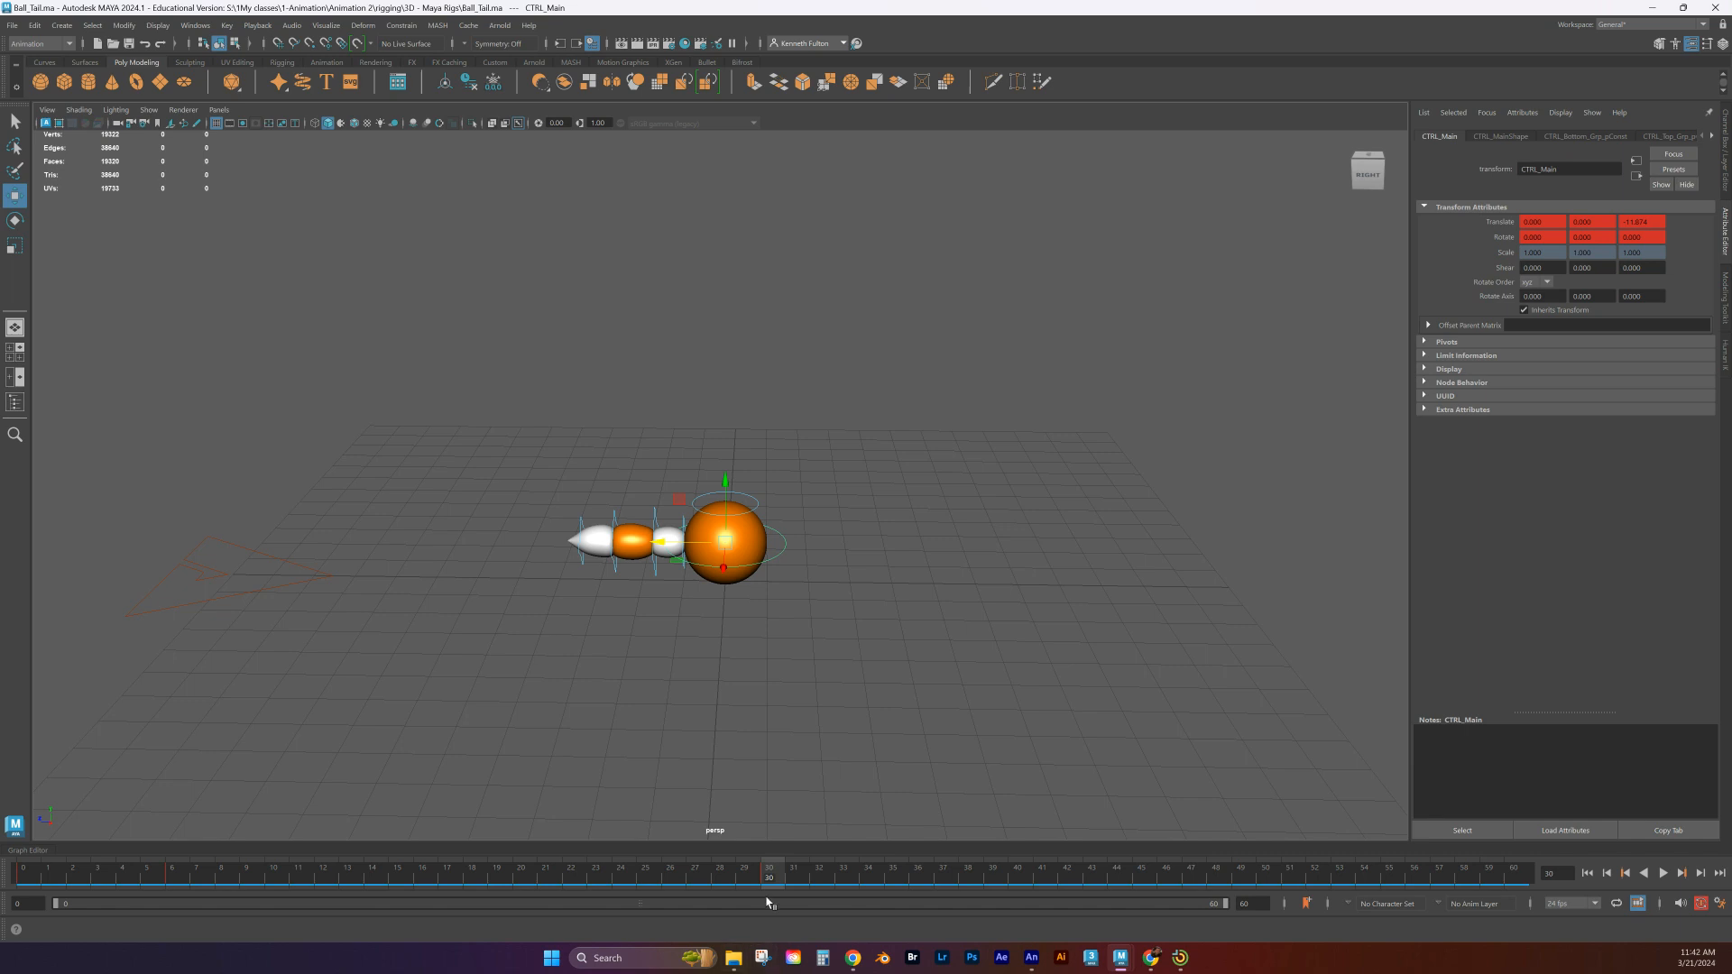
At frame 18, raise CTRL_Main to a Translate Y of about 6.7 and key it as the jump's high point
{"action": "left_click_drag", "start_coordinate": [773, 879], "coordinate": [25, 882]}
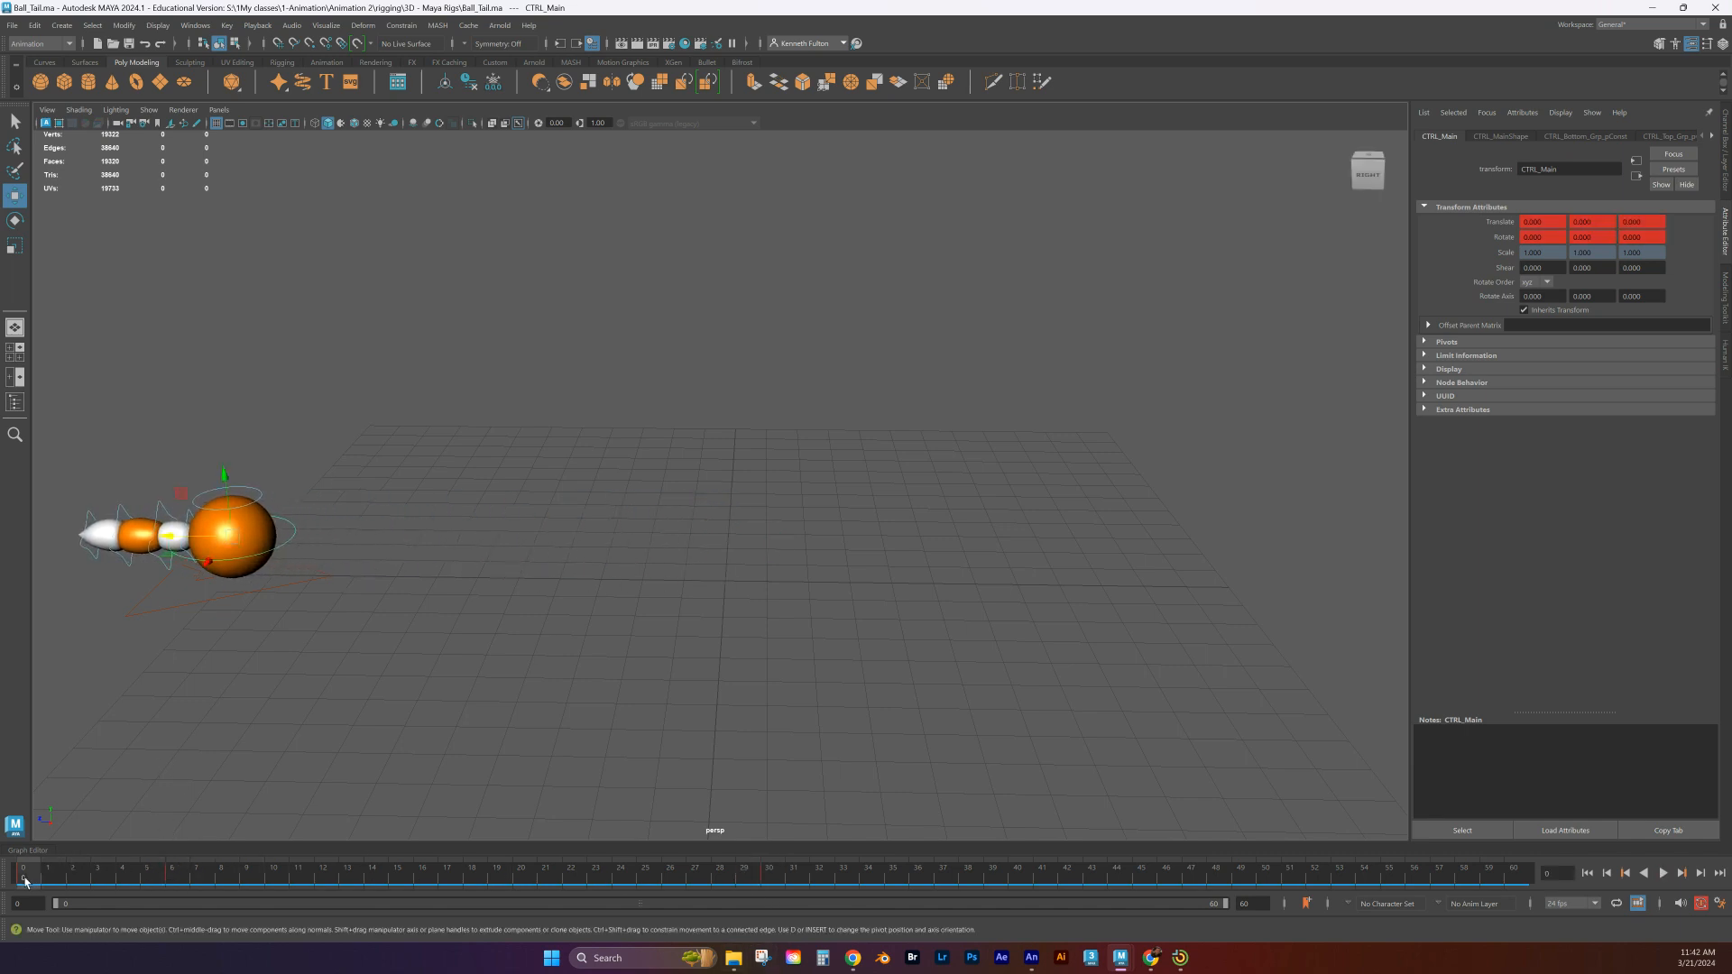
{"action": "key", "text": "alt+v"}
{"action": "left_click_drag", "start_coordinate": [317, 880], "coordinate": [485, 881]}
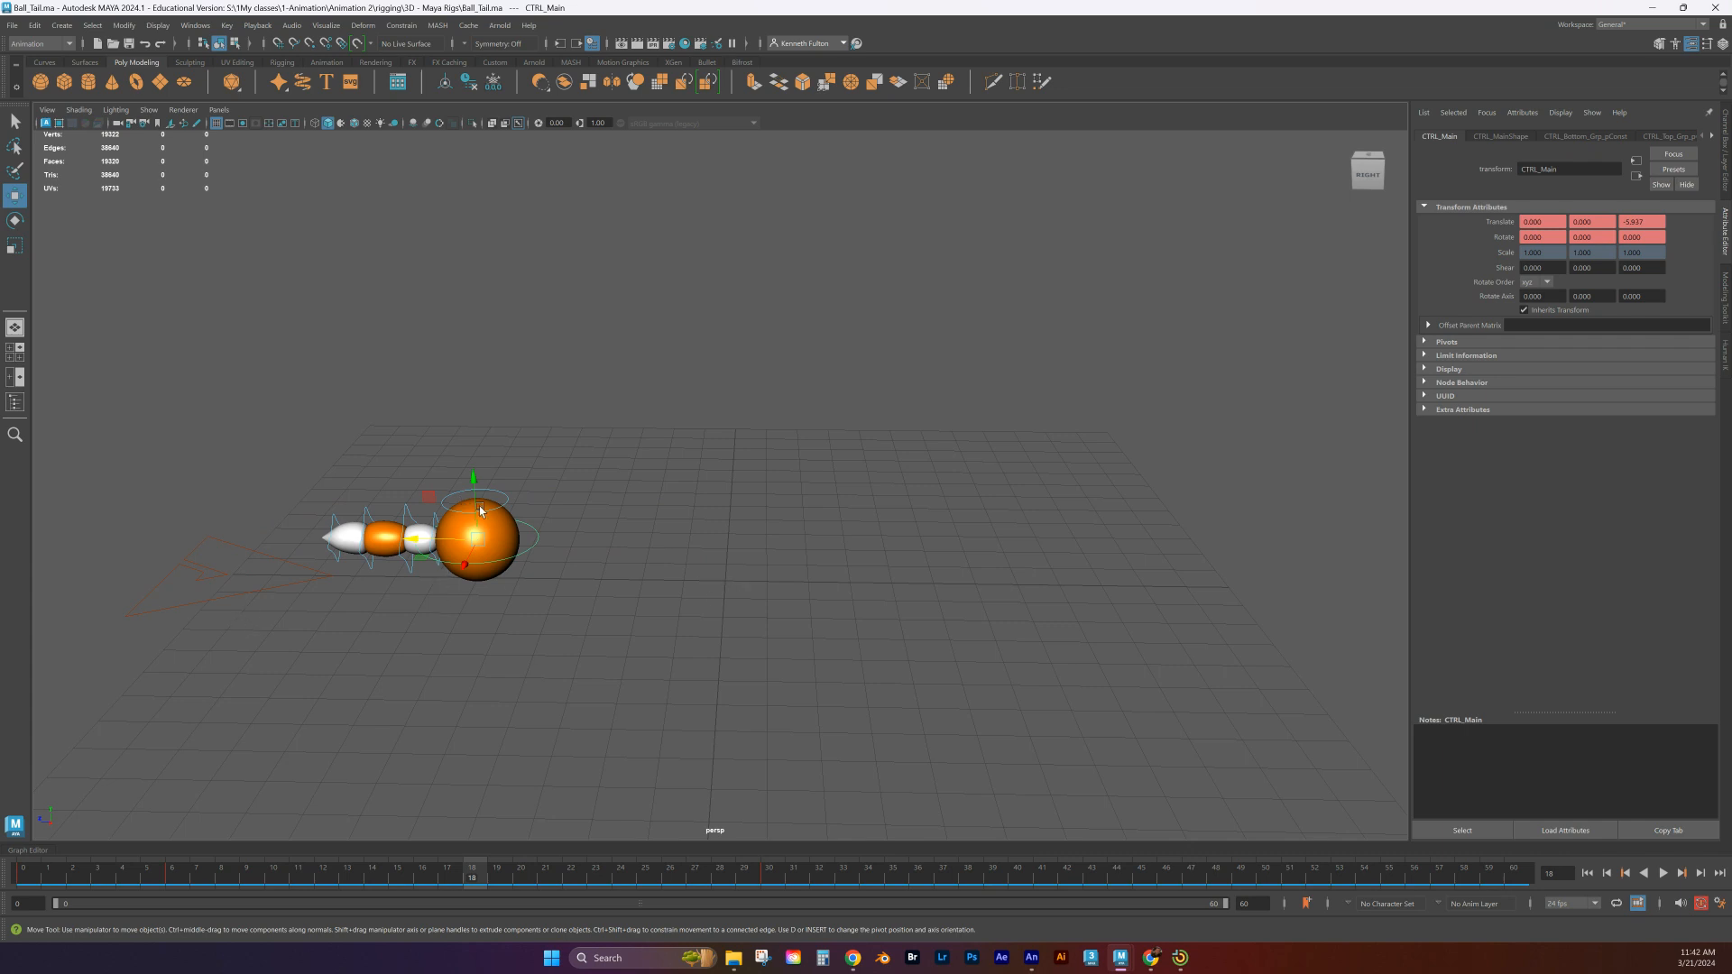
{"action": "left_click_drag", "start_coordinate": [473, 476], "coordinate": [505, 187]}
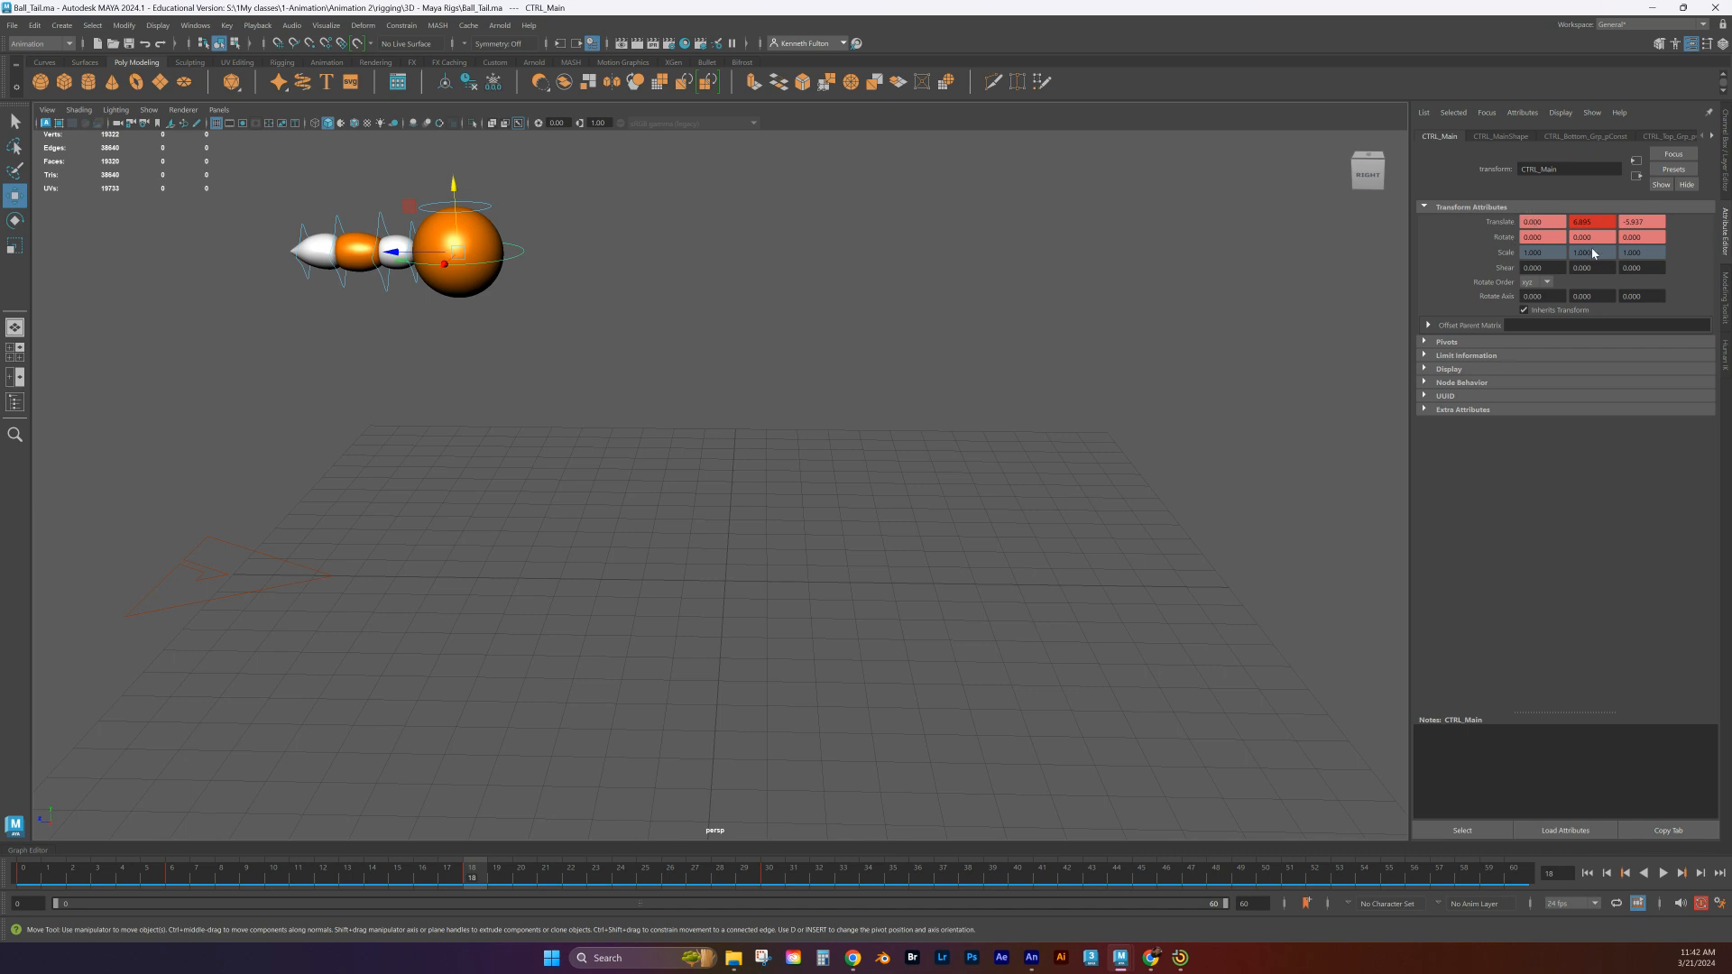
{"action": "key", "text": "s"}
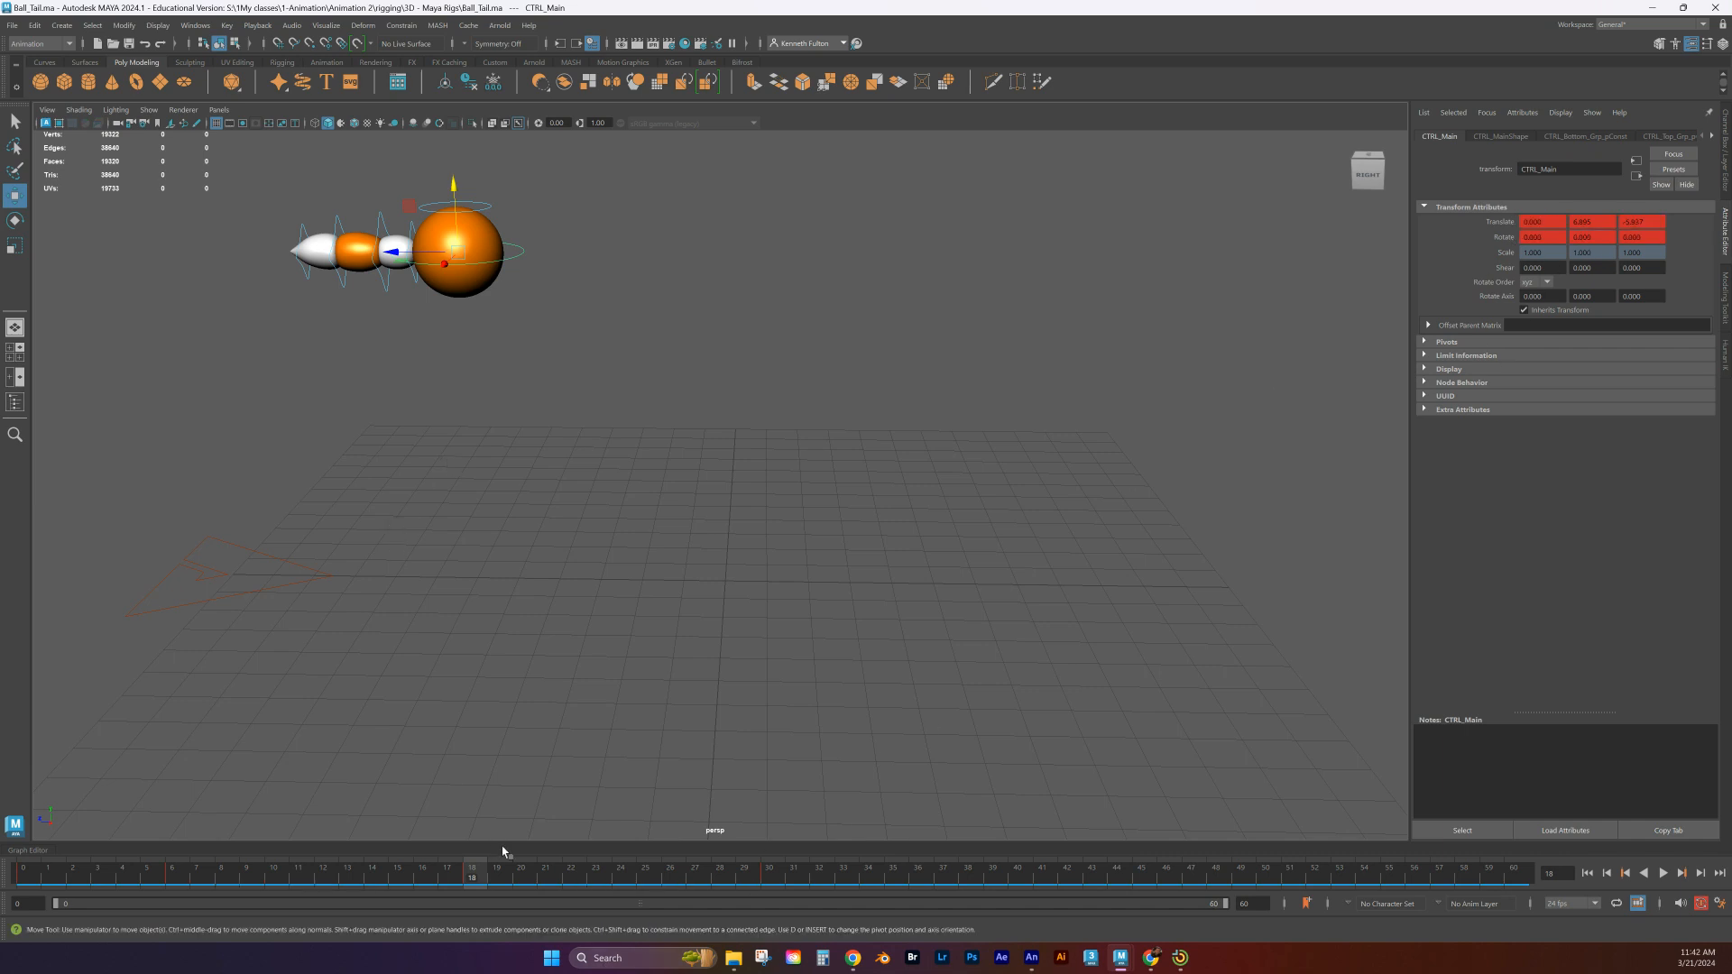
Play back and scrub the jump between frames 0 and 30 to review the ball's arc
{"action": "key", "text": "alt+v"}
{"action": "mouse_move", "coordinate": [677, 947]}
{"action": "left_mouse_down"}
{"action": "mouse_move", "coordinate": [672, 930]}
{"action": "mouse_move", "coordinate": [197, 879]}
{"action": "mouse_move", "coordinate": [598, 890]}
{"action": "mouse_move", "coordinate": [515, 875]}
{"action": "mouse_move", "coordinate": [115, 884]}
{"action": "mouse_move", "coordinate": [744, 879]}
{"action": "mouse_move", "coordinate": [221, 883]}
{"action": "left_mouse_up"}
{"action": "key", "text": "alt+v"}
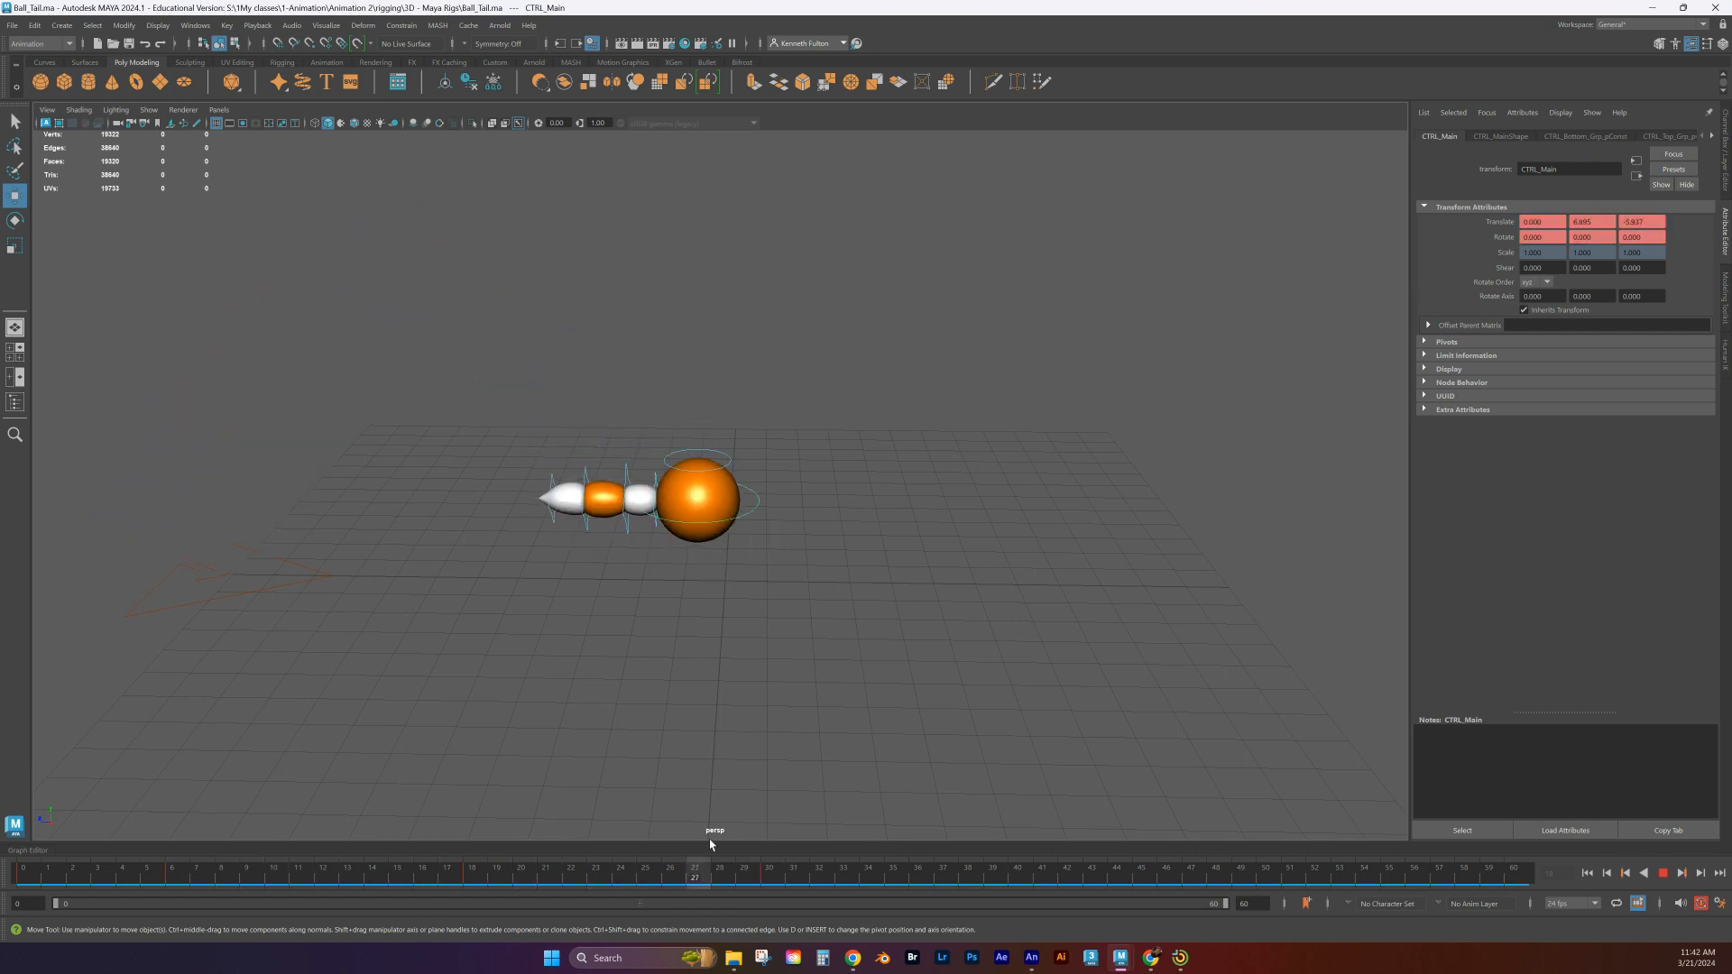
{"action": "left_click", "coordinate": [764, 879]}
{"action": "mouse_move", "coordinate": [764, 880]}
{"action": "left_mouse_down"}
{"action": "mouse_move", "coordinate": [333, 829]}
{"action": "mouse_move", "coordinate": [166, 900]}
{"action": "mouse_move", "coordinate": [770, 893]}
{"action": "mouse_move", "coordinate": [160, 841]}
{"action": "mouse_move", "coordinate": [24, 875]}
{"action": "mouse_move", "coordinate": [599, 884]}
{"action": "mouse_move", "coordinate": [766, 921]}
{"action": "mouse_move", "coordinate": [18, 873]}
{"action": "mouse_move", "coordinate": [397, 880]}
{"action": "mouse_move", "coordinate": [176, 852]}
{"action": "mouse_move", "coordinate": [456, 864]}
{"action": "mouse_move", "coordinate": [160, 866]}
{"action": "mouse_move", "coordinate": [470, 874]}
{"action": "mouse_move", "coordinate": [178, 872]}
{"action": "left_mouse_up"}
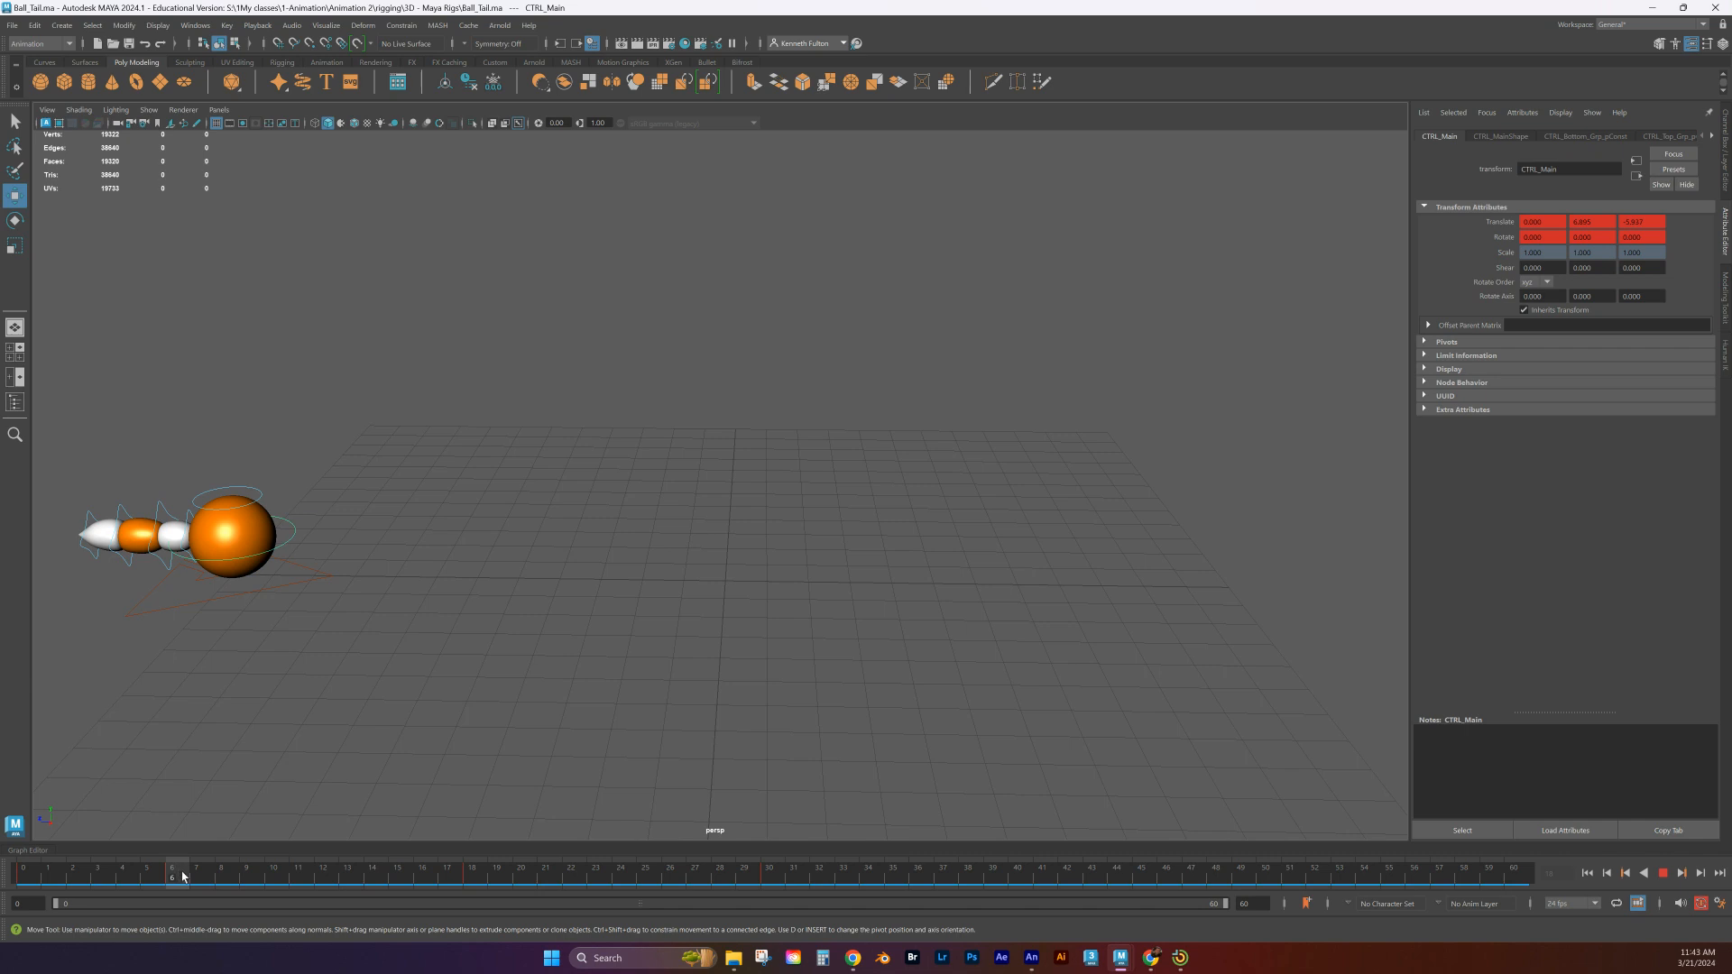
At frame 7, tilt the ball by rotating CTRL_Main to about -25.6 degrees on X so the tail points up
{"action": "left_click_drag", "start_coordinate": [182, 875], "coordinate": [209, 877]}
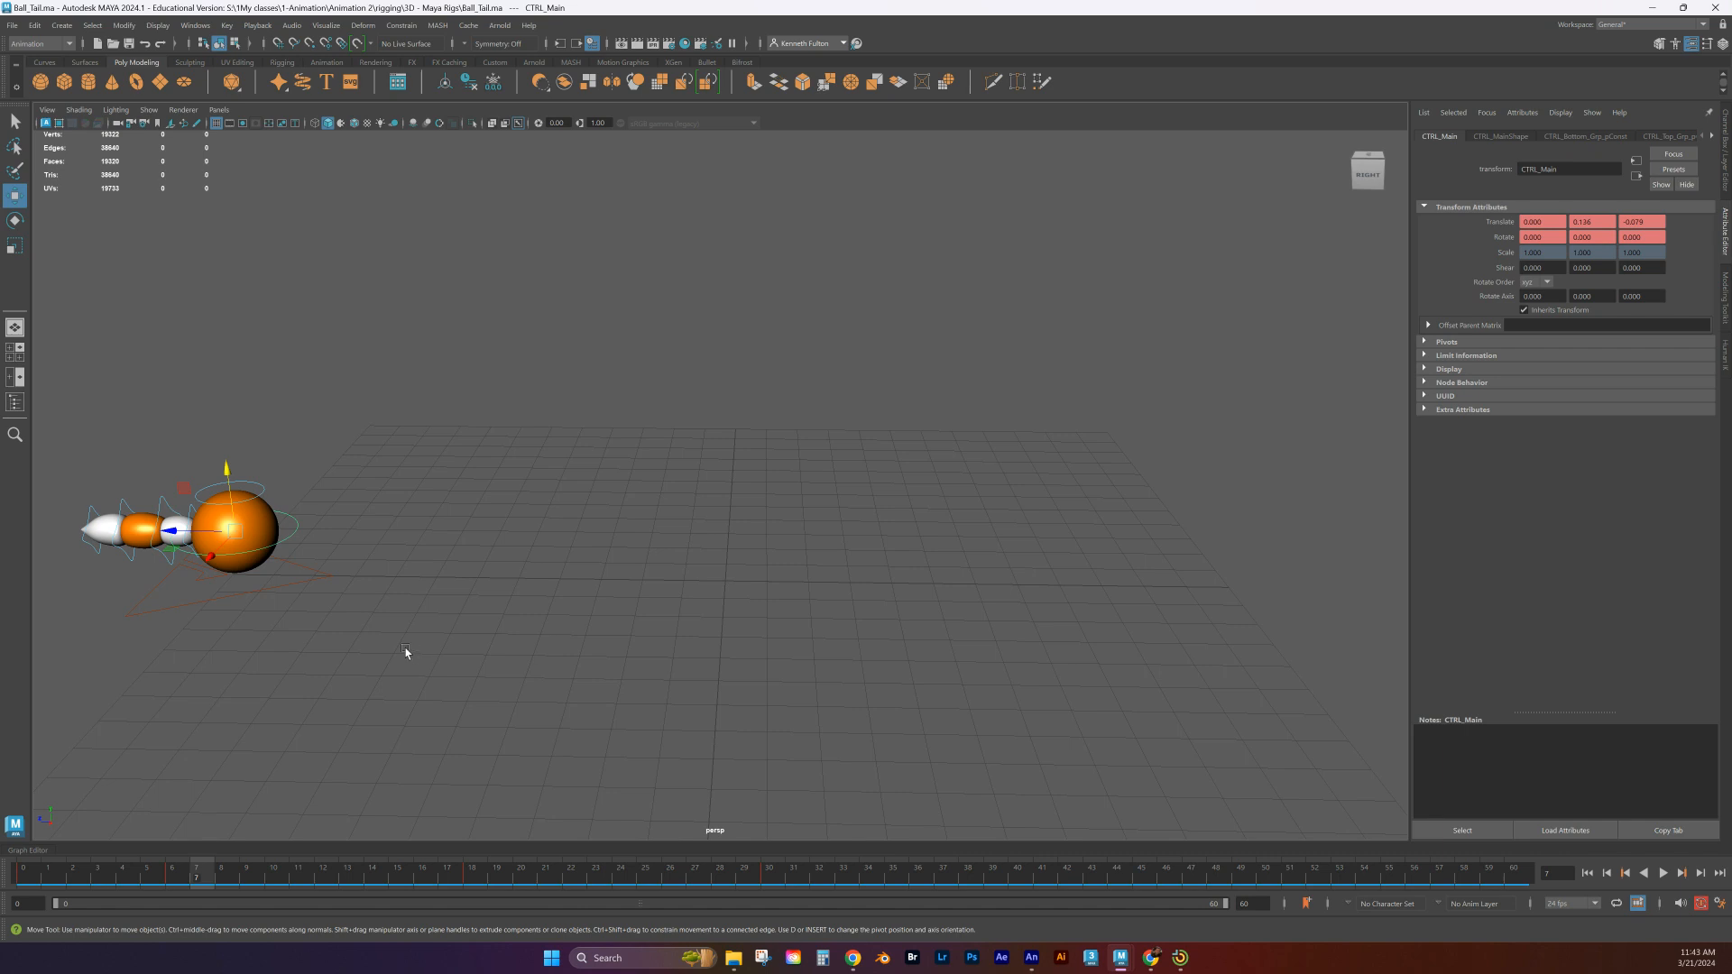
{"action": "left_click_drag", "start_coordinate": [352, 629], "coordinate": [367, 625], "text": "alt"}
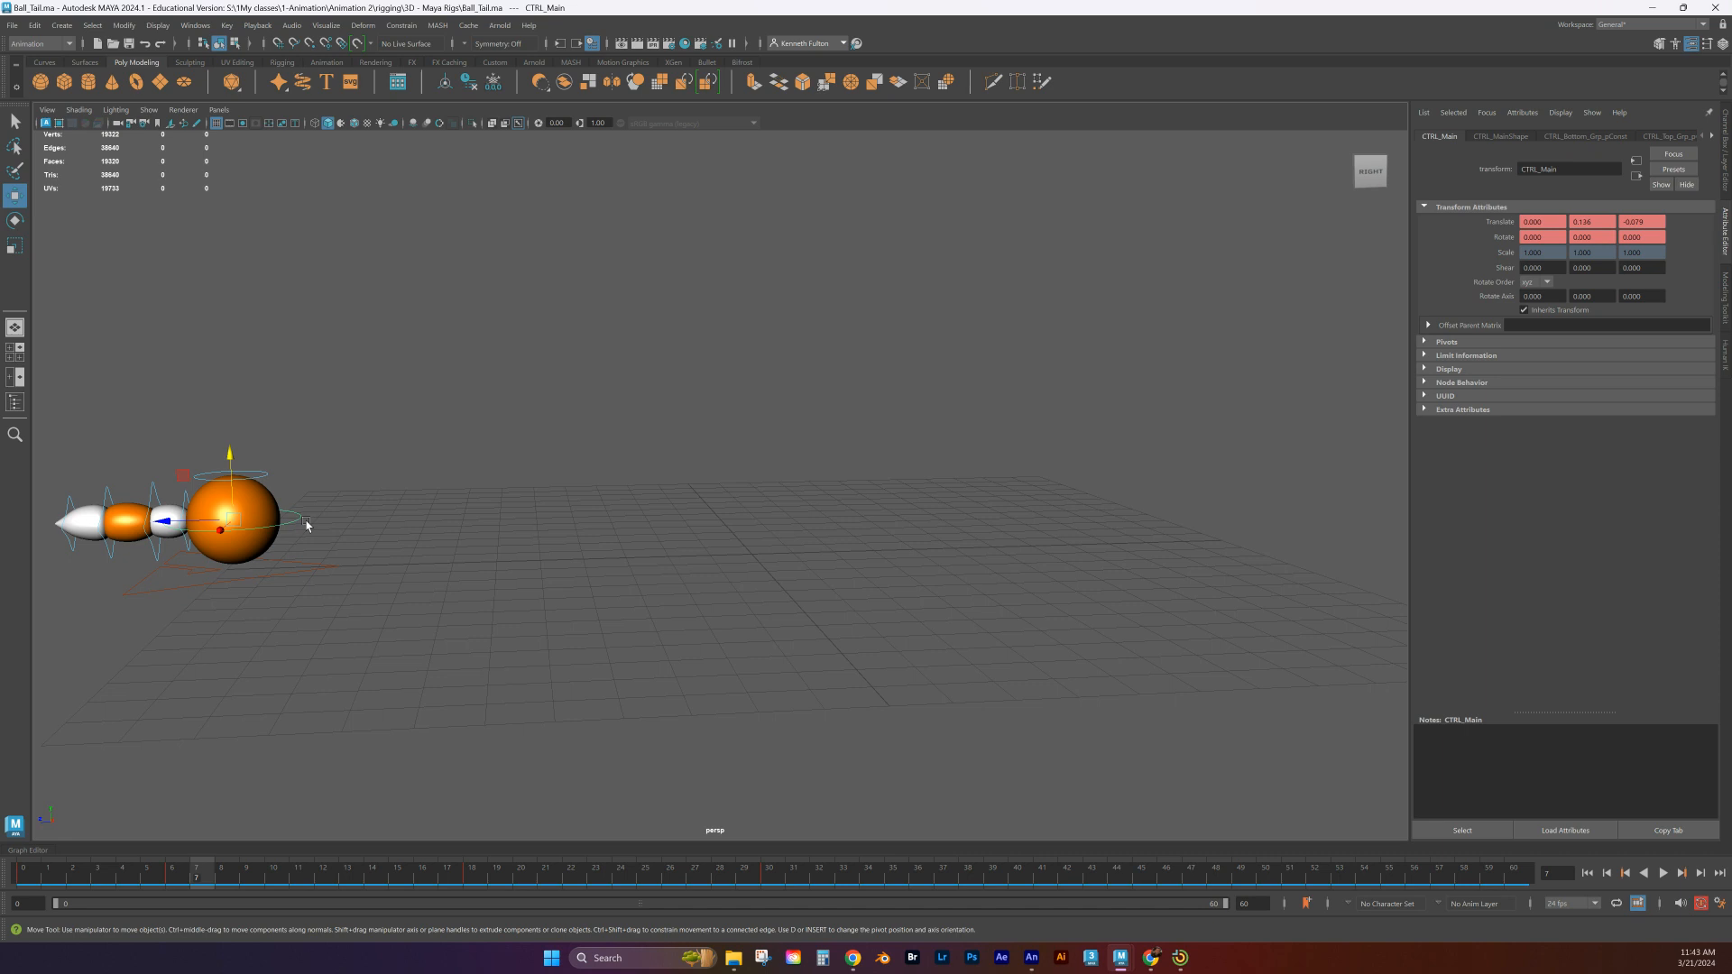
{"action": "key", "text": "e"}
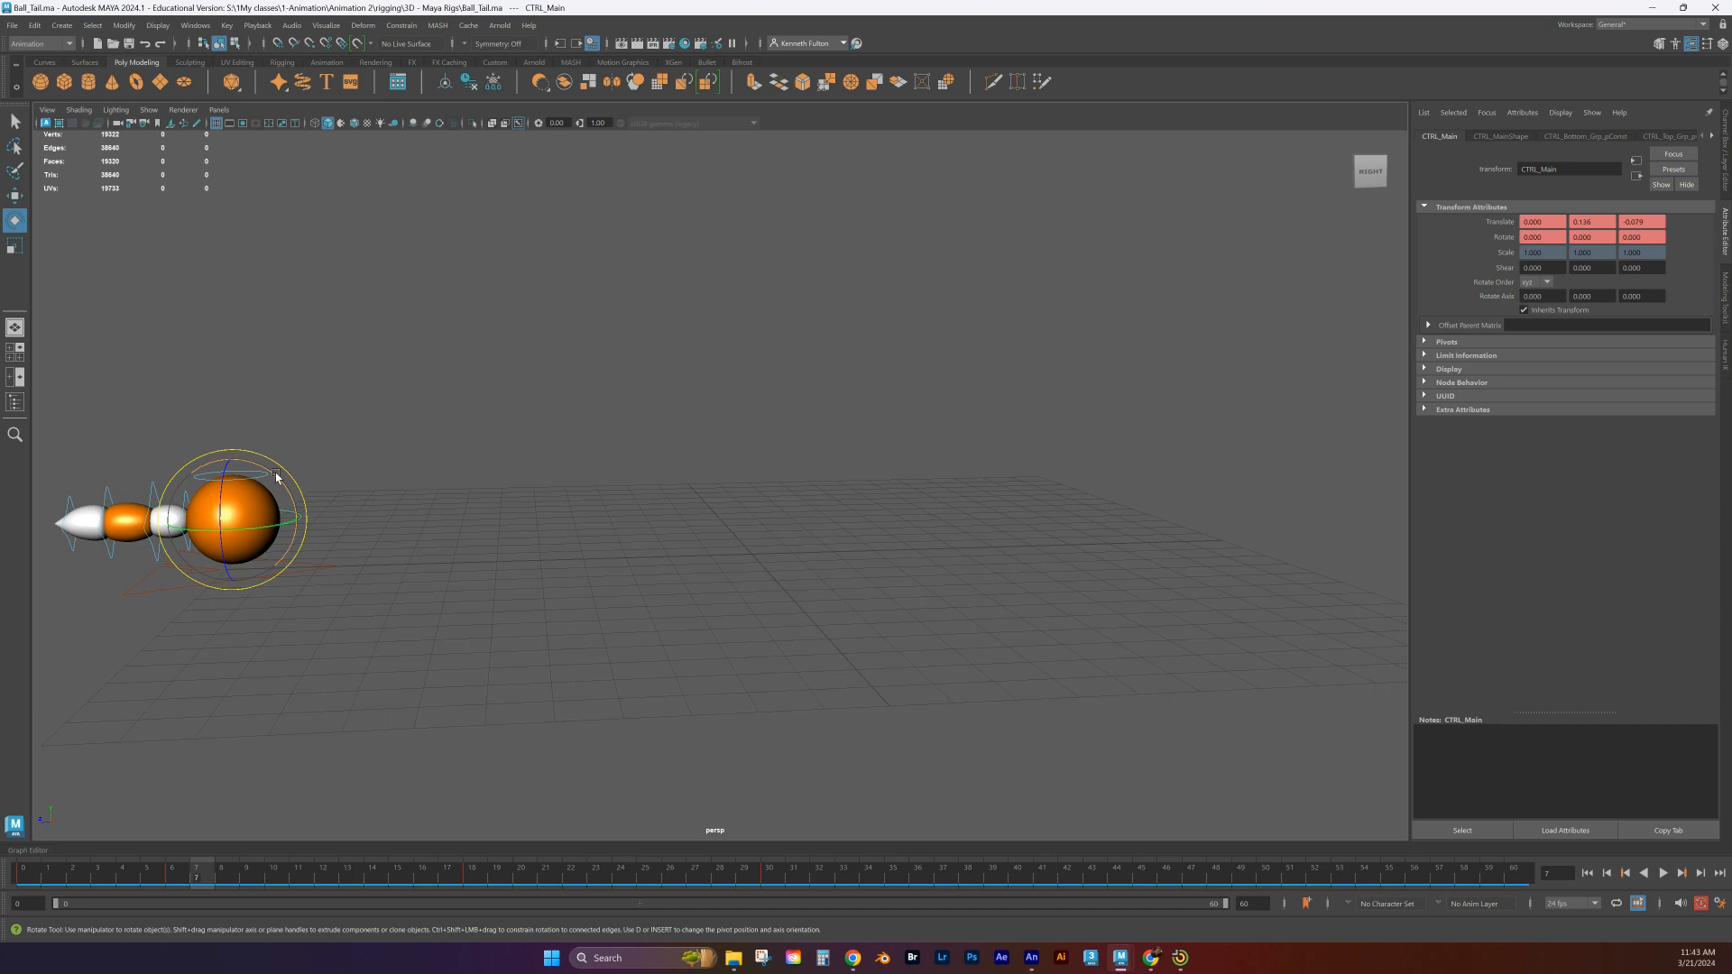
{"action": "left_click_drag", "start_coordinate": [276, 477], "coordinate": [299, 508]}
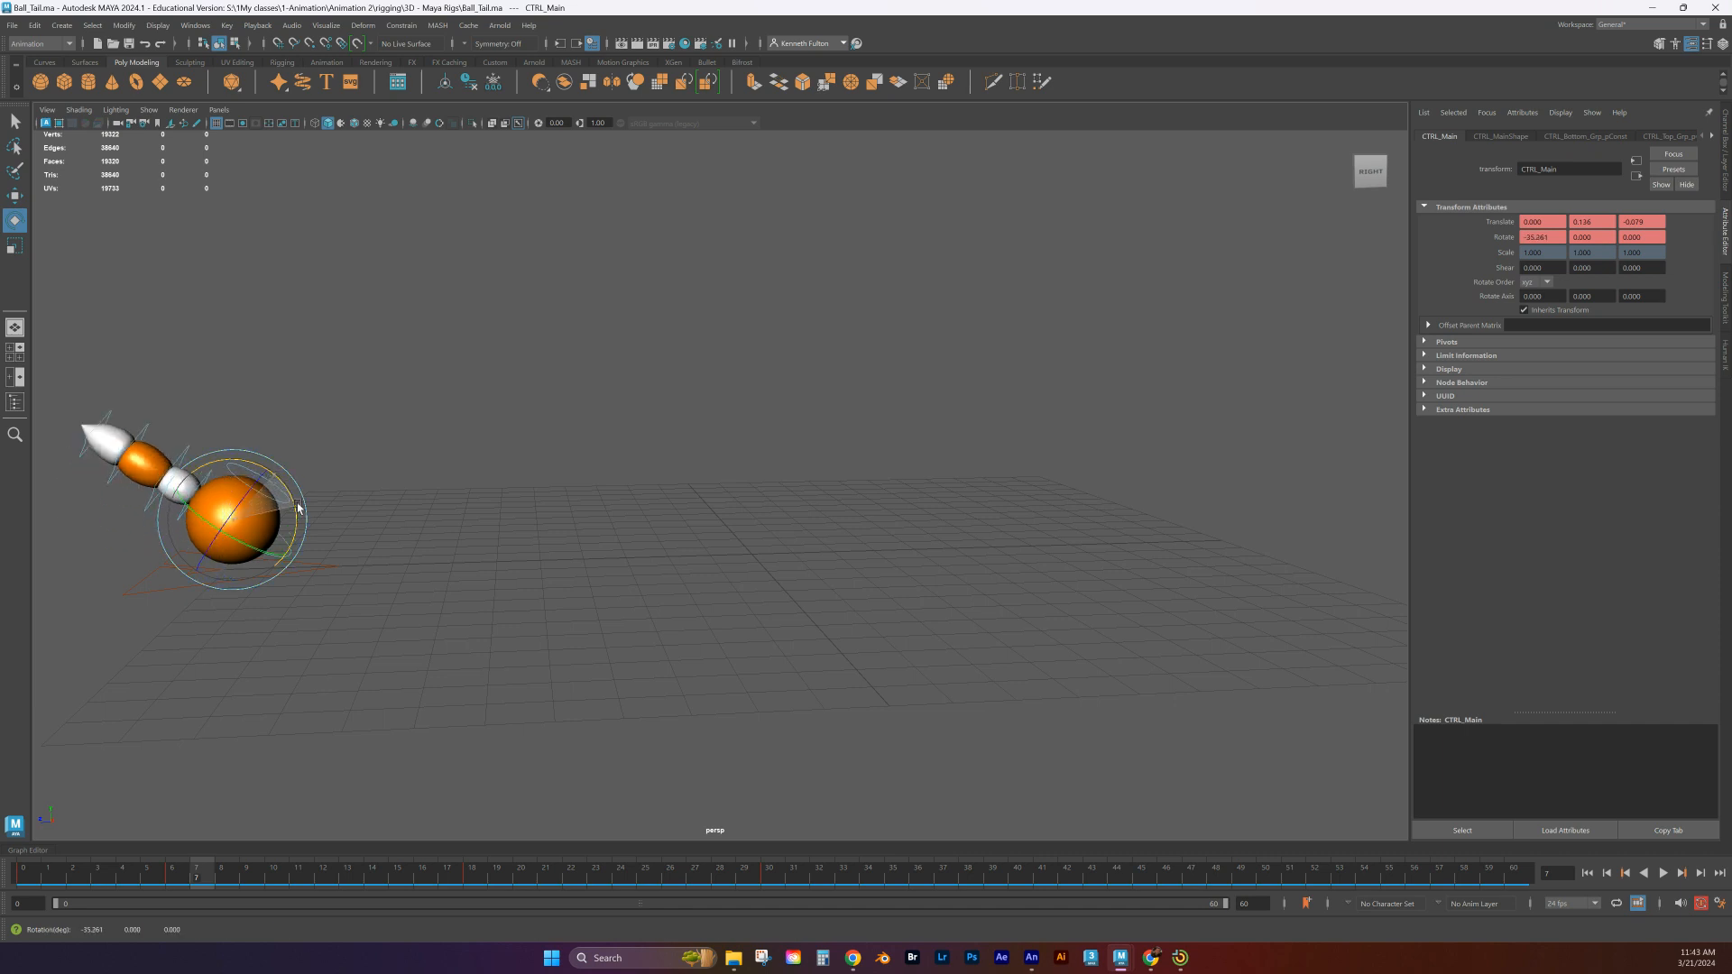
{"action": "left_click_drag", "start_coordinate": [293, 503], "coordinate": [276, 496]}
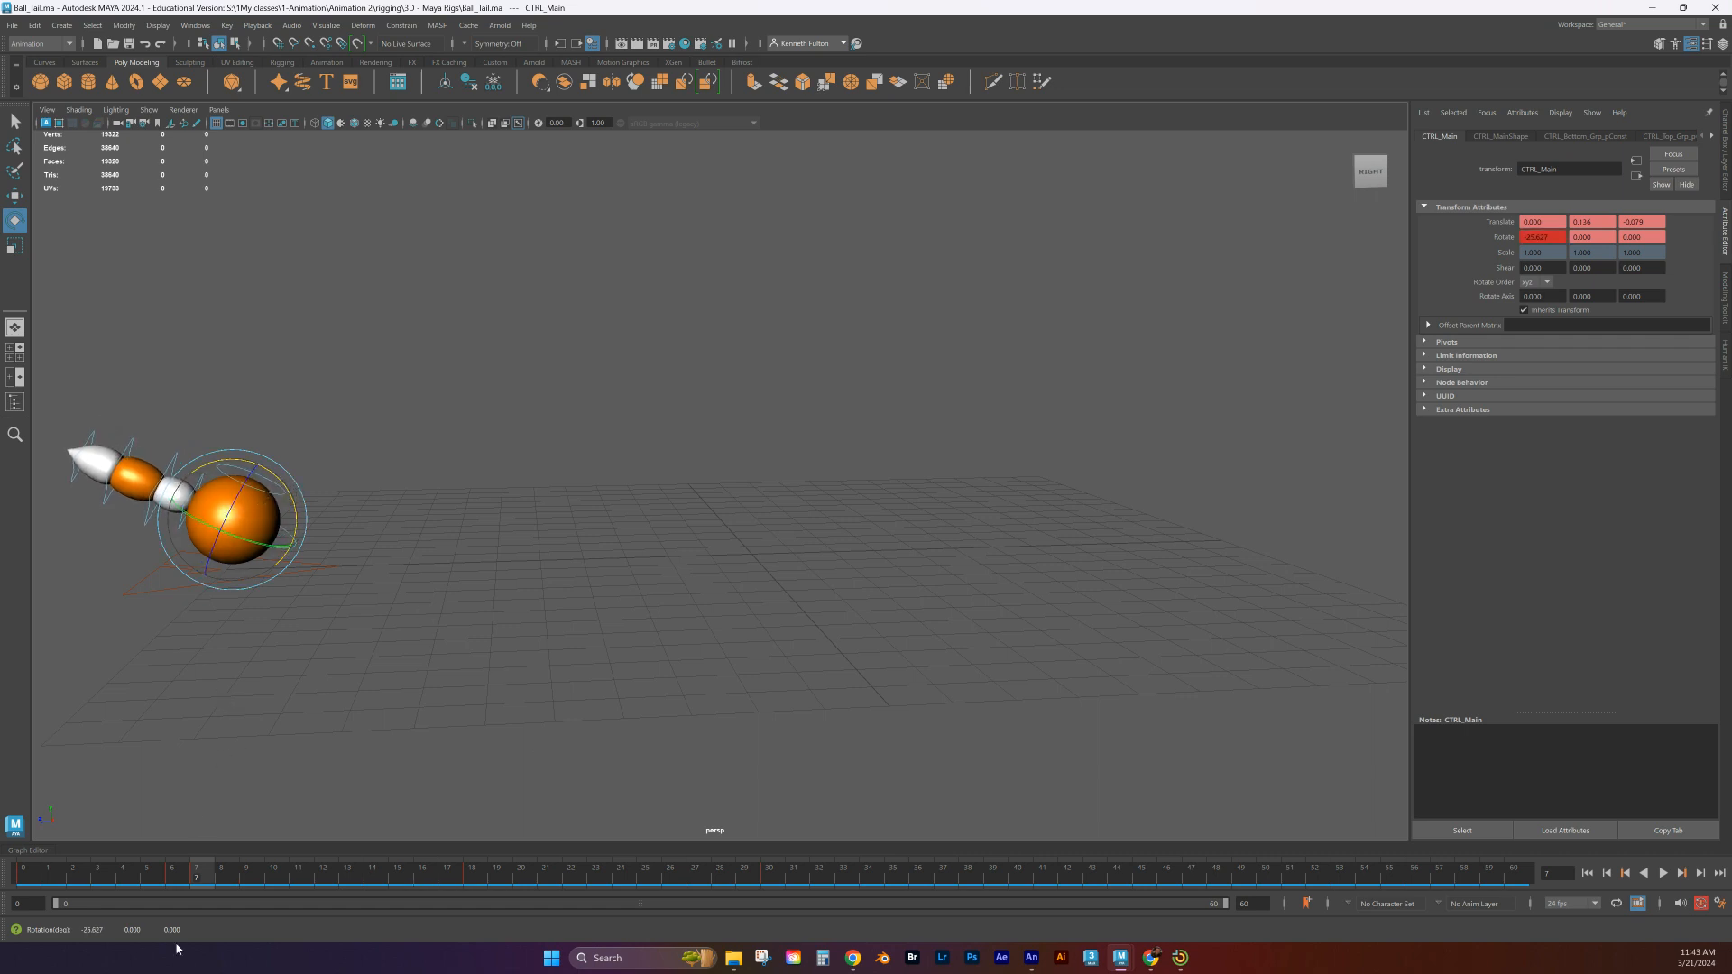
At frame 19, rotate CTRL_Main to about 30.6 degrees on X so the tail points down
{"action": "key", "text": "alt+v"}
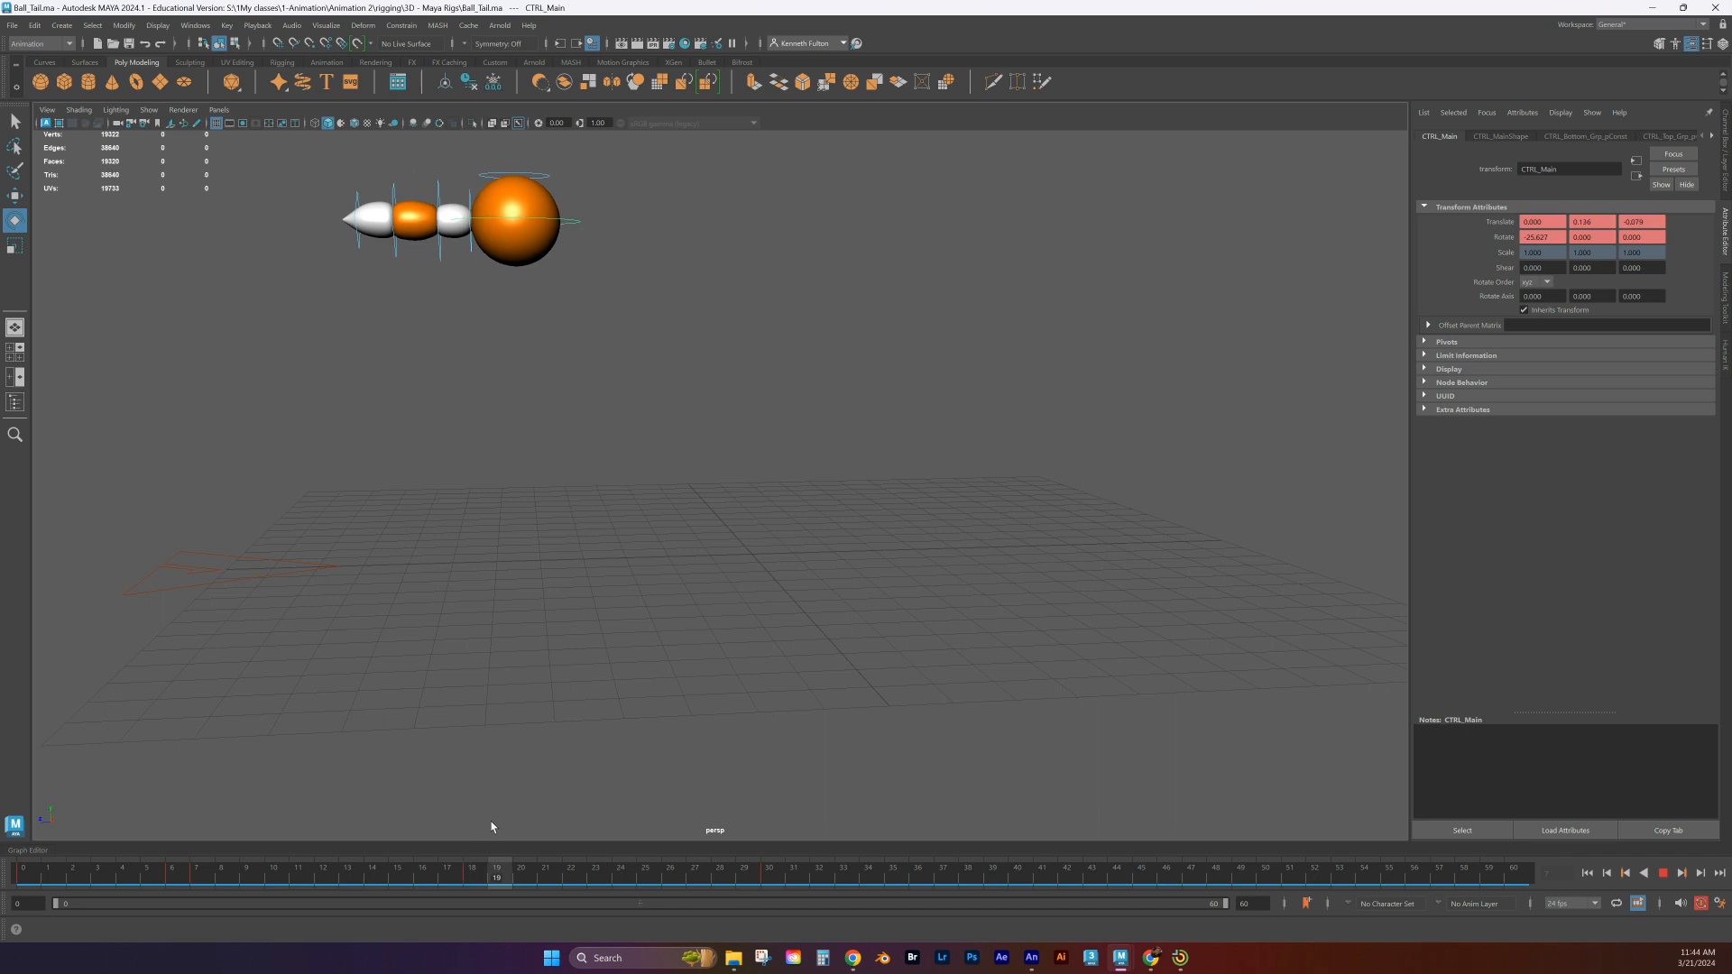
{"action": "mouse_move", "coordinate": [496, 823]}
{"action": "left_mouse_down"}
{"action": "mouse_move", "coordinate": [683, 881]}
{"action": "mouse_move", "coordinate": [500, 845]}
{"action": "left_mouse_up"}
{"action": "key", "text": "e"}
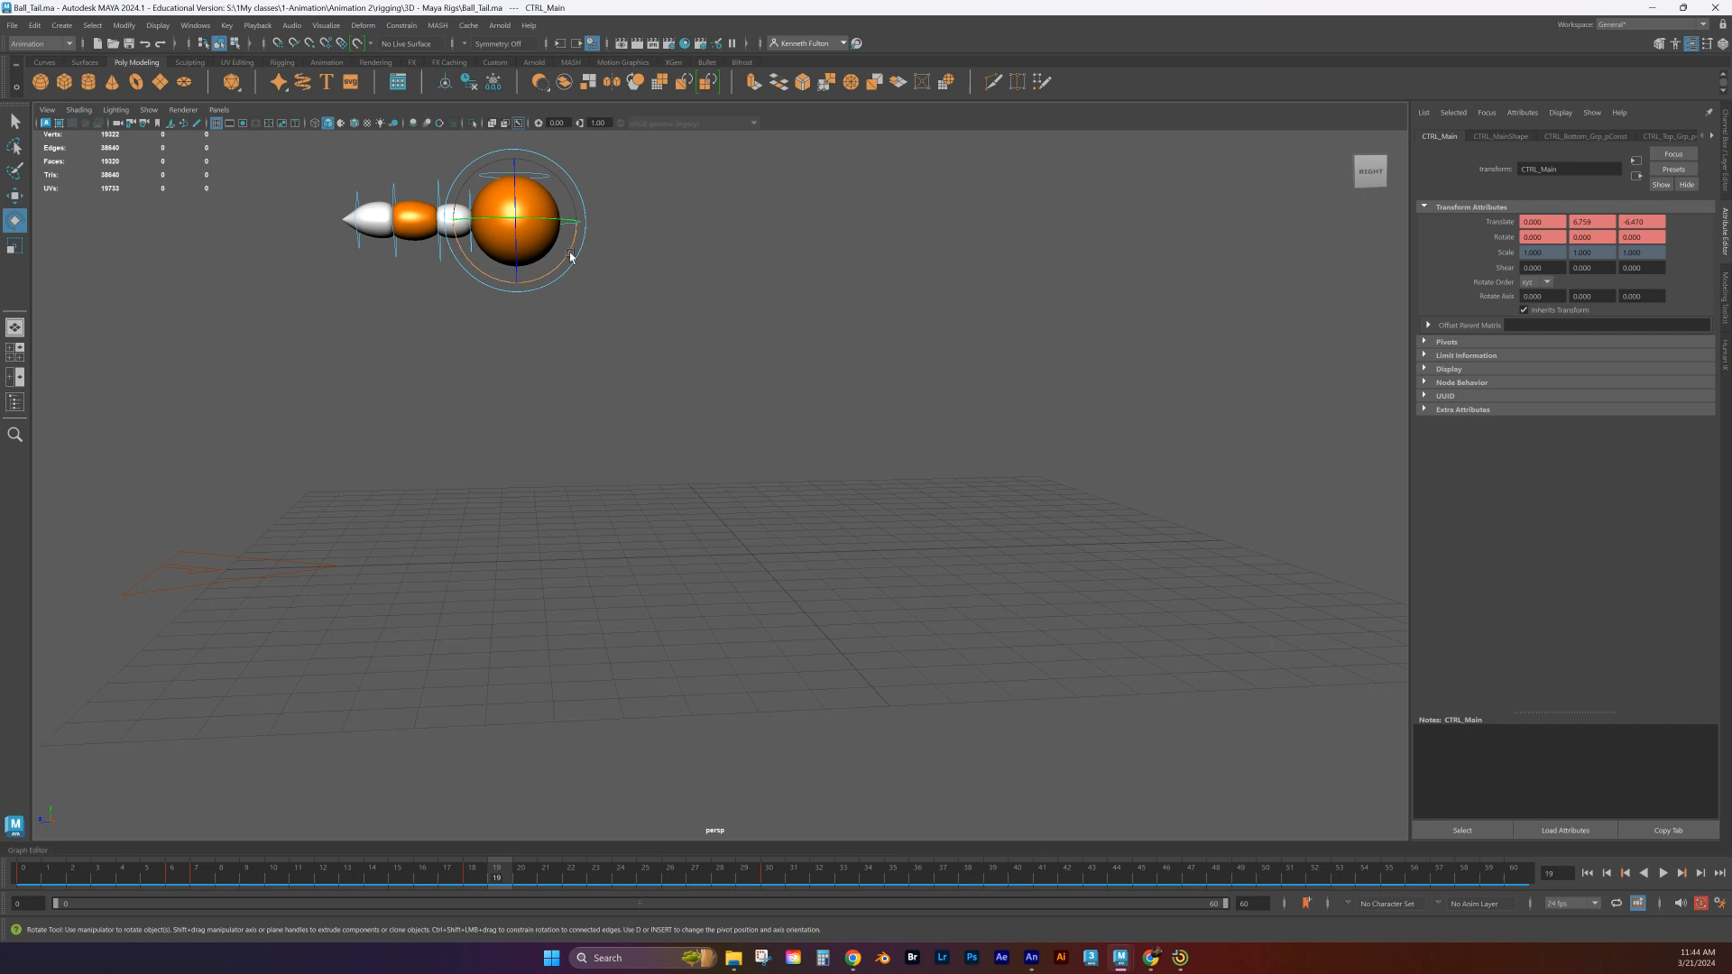
{"action": "left_click_drag", "start_coordinate": [569, 256], "coordinate": [584, 220]}
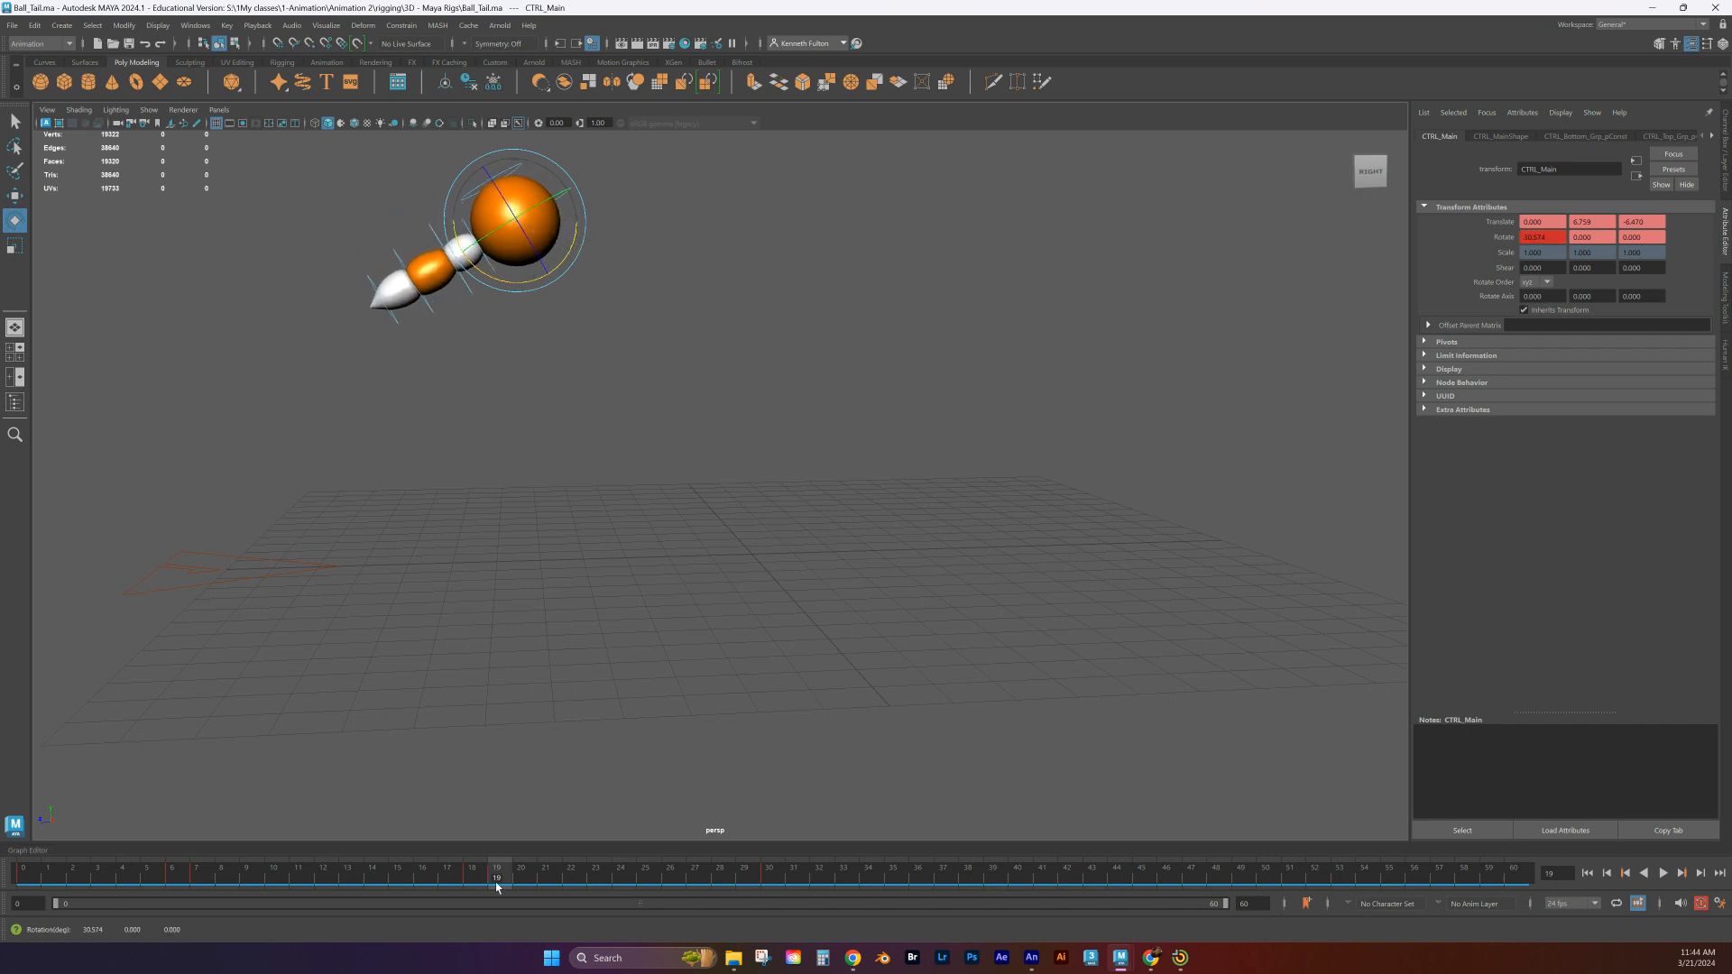
At frame 29, rotate CTRL_Main to about 22.1 degrees on X for the pose just before landing
{"action": "key", "text": "alt+v"}
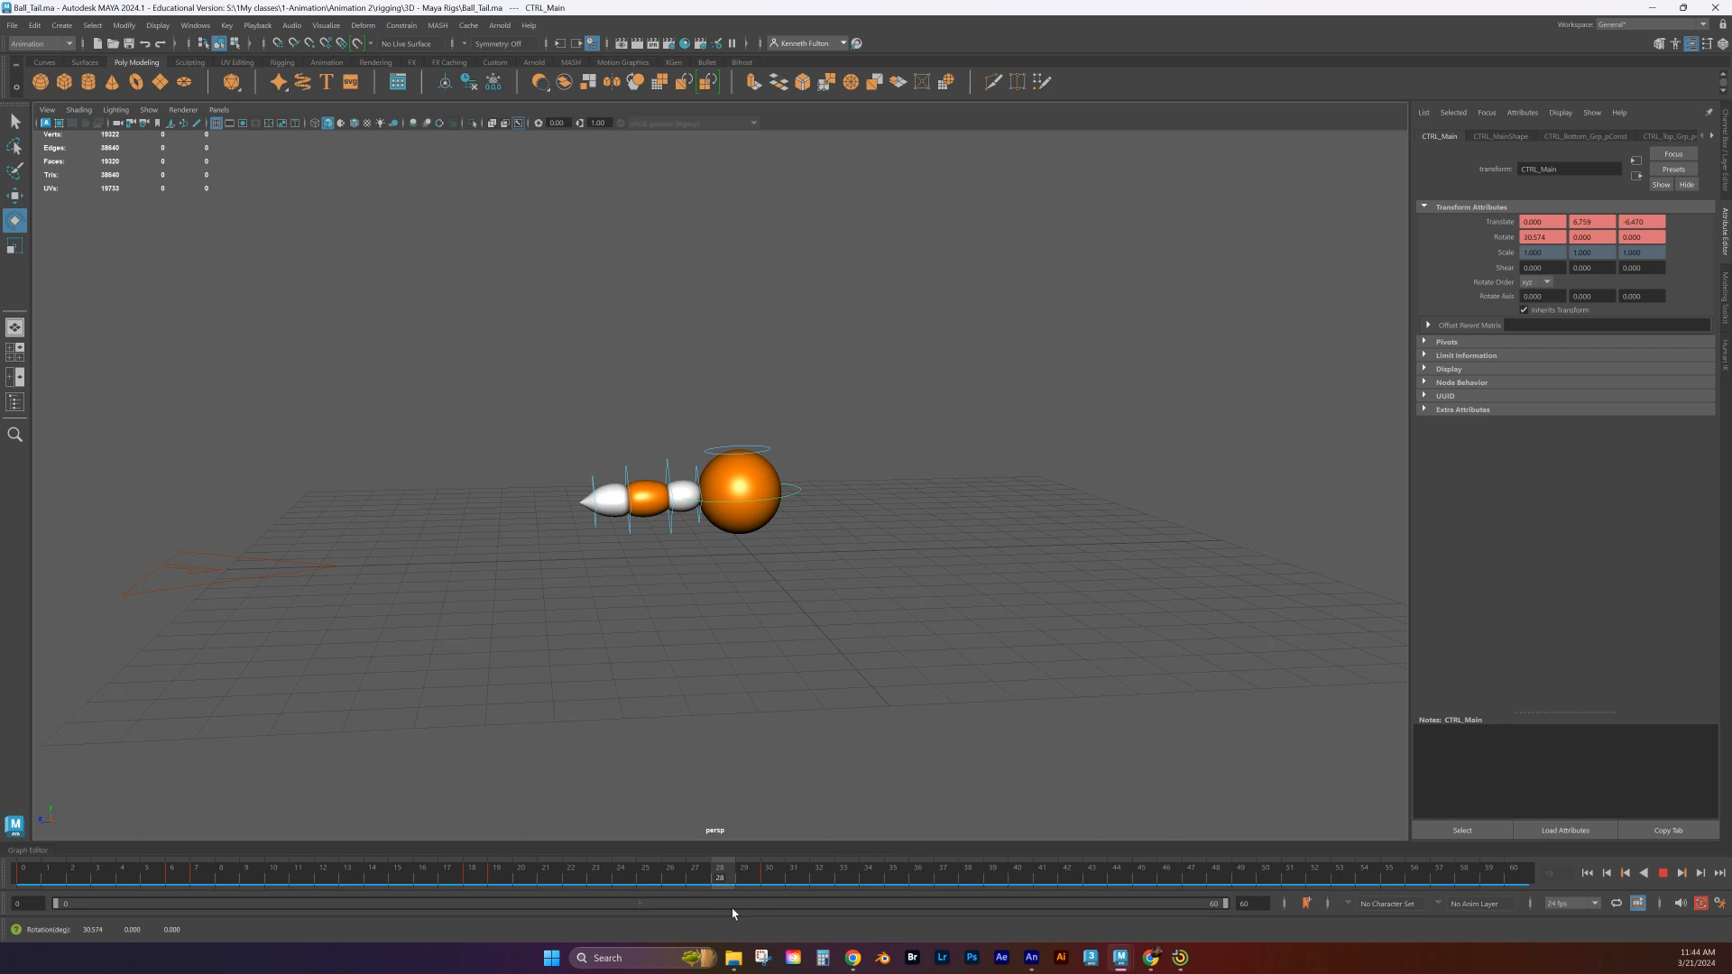
{"action": "mouse_move", "coordinate": [737, 911]}
{"action": "left_mouse_down"}
{"action": "mouse_move", "coordinate": [221, 897]}
{"action": "mouse_move", "coordinate": [694, 911]}
{"action": "mouse_move", "coordinate": [717, 938]}
{"action": "mouse_move", "coordinate": [776, 938]}
{"action": "mouse_move", "coordinate": [632, 921]}
{"action": "mouse_move", "coordinate": [744, 941]}
{"action": "left_mouse_up"}
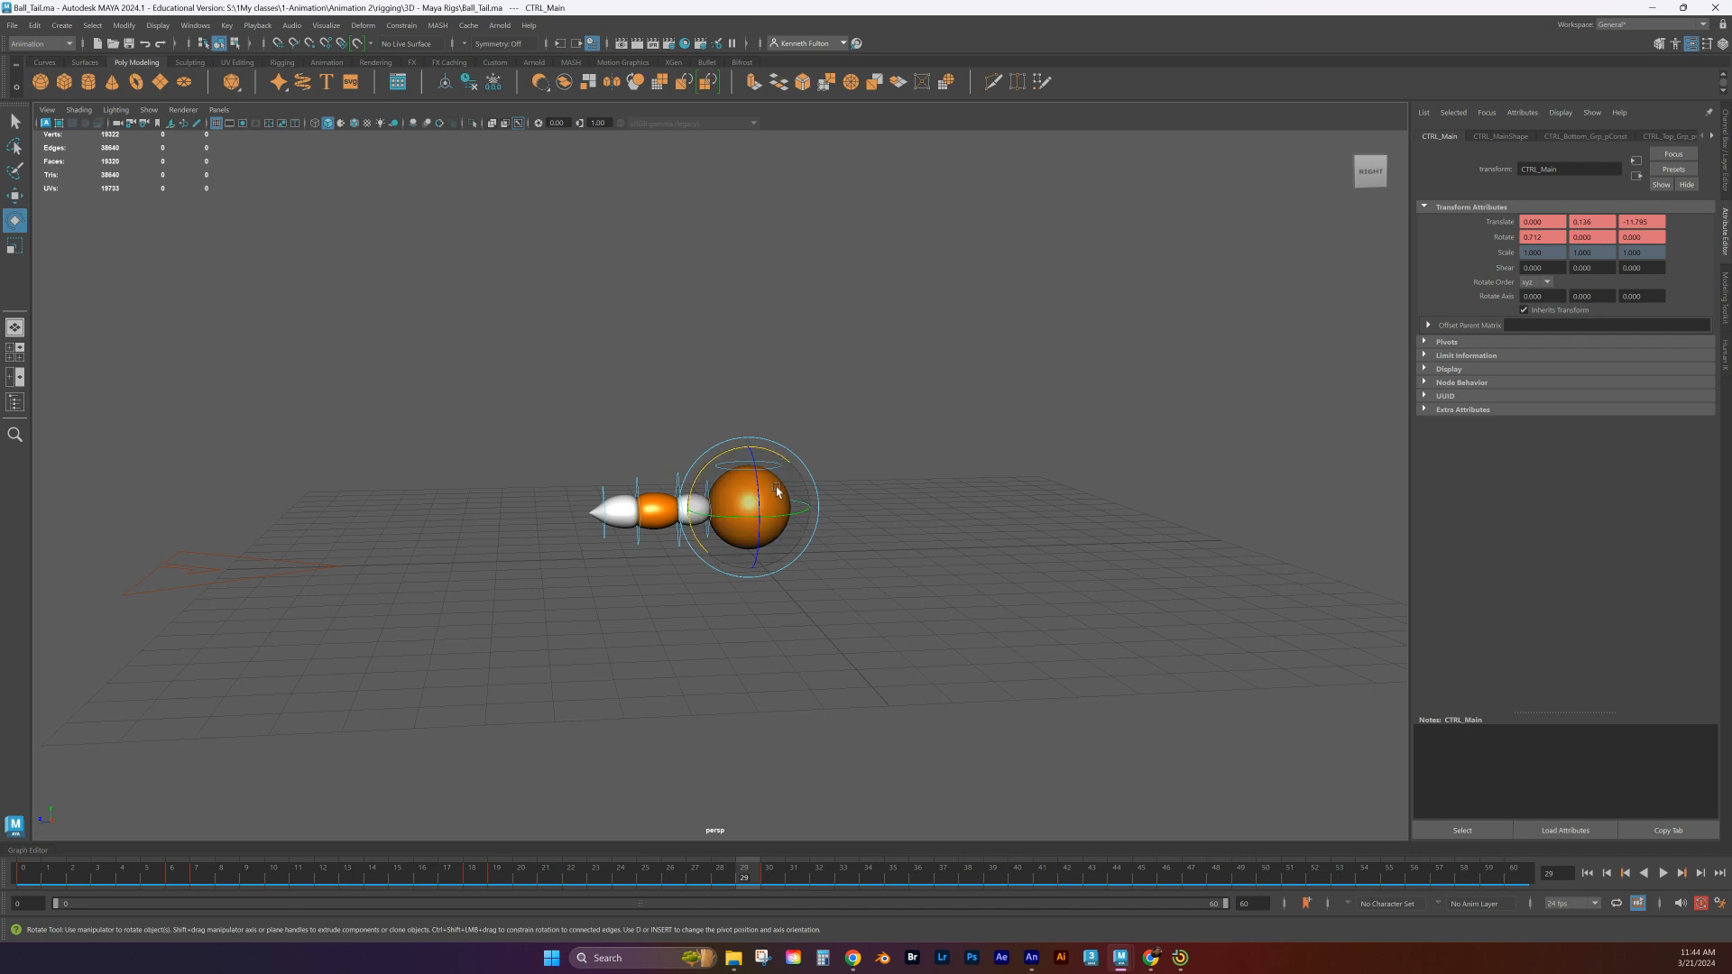
{"action": "mouse_move", "coordinate": [744, 864]}
{"action": "left_mouse_down"}
{"action": "mouse_move", "coordinate": [120, 854]}
{"action": "mouse_move", "coordinate": [744, 856]}
{"action": "mouse_move", "coordinate": [226, 856]}
{"action": "mouse_move", "coordinate": [619, 858]}
{"action": "mouse_move", "coordinate": [791, 884]}
{"action": "mouse_move", "coordinate": [607, 844]}
{"action": "mouse_move", "coordinate": [761, 874]}
{"action": "mouse_move", "coordinate": [398, 734]}
{"action": "mouse_move", "coordinate": [117, 732]}
{"action": "mouse_move", "coordinate": [460, 746]}
{"action": "mouse_move", "coordinate": [754, 811]}
{"action": "mouse_move", "coordinate": [564, 745]}
{"action": "mouse_move", "coordinate": [757, 837]}
{"action": "left_mouse_up"}
{"action": "left_click_drag", "start_coordinate": [768, 455], "coordinate": [744, 443]}
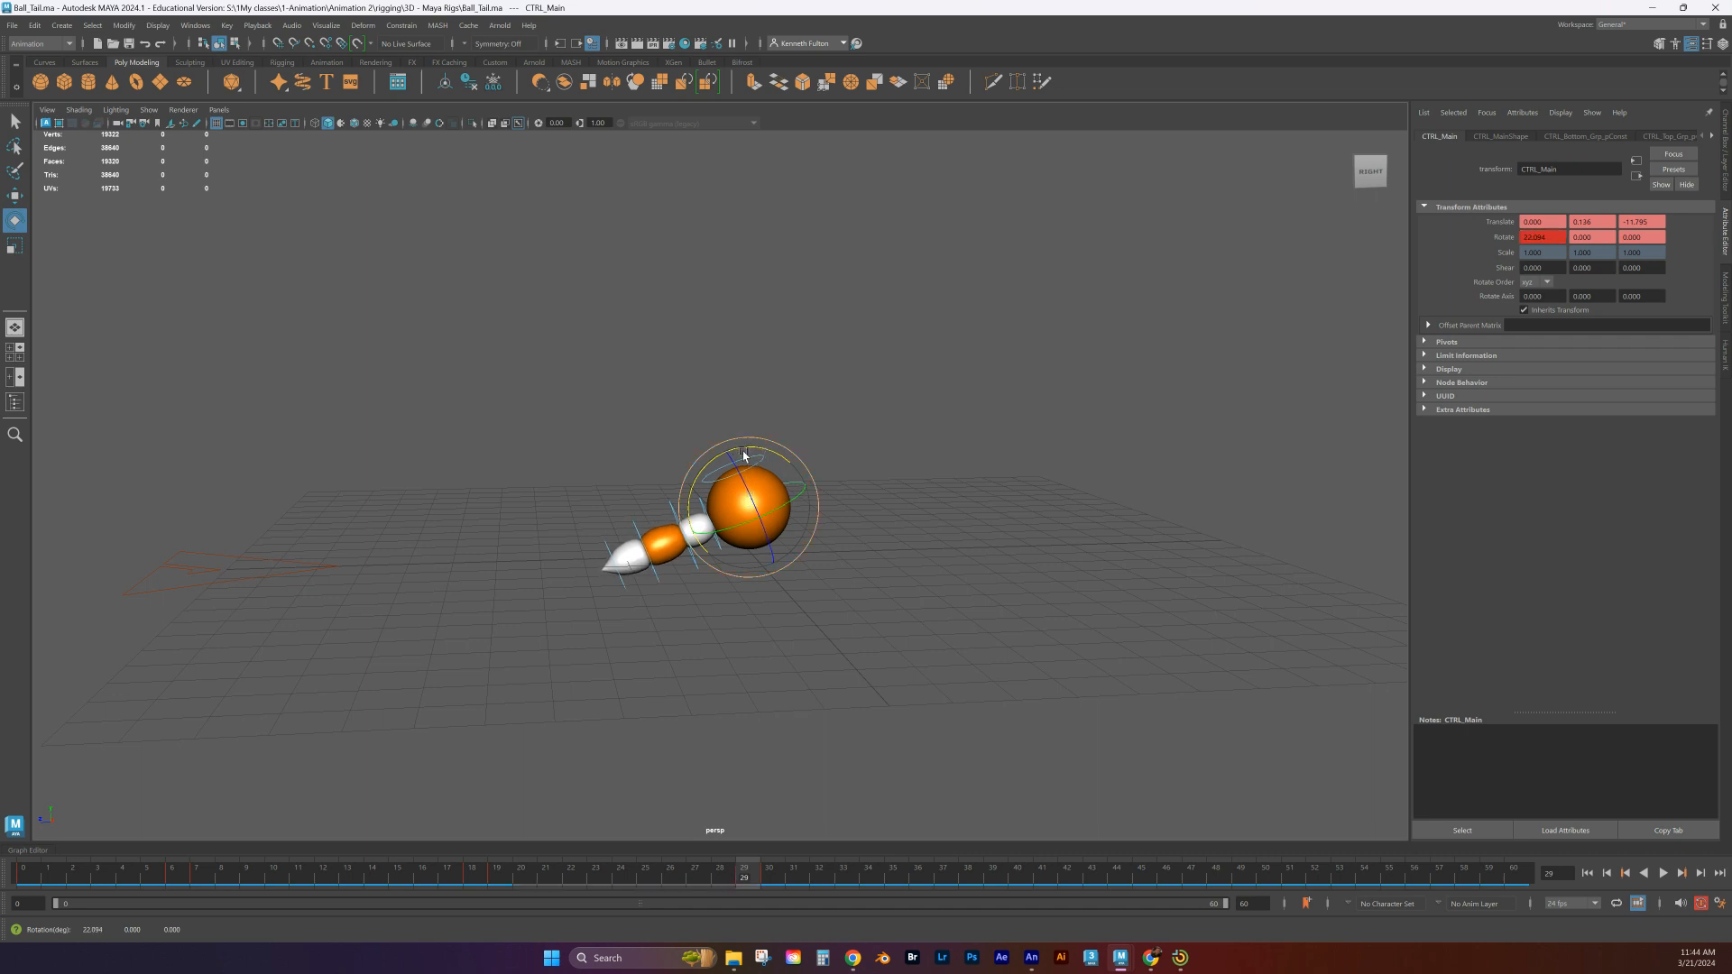
Reselect CTRL_Main and key its landed, unrotated pose at frame 39
{"action": "key", "text": "alt+v"}
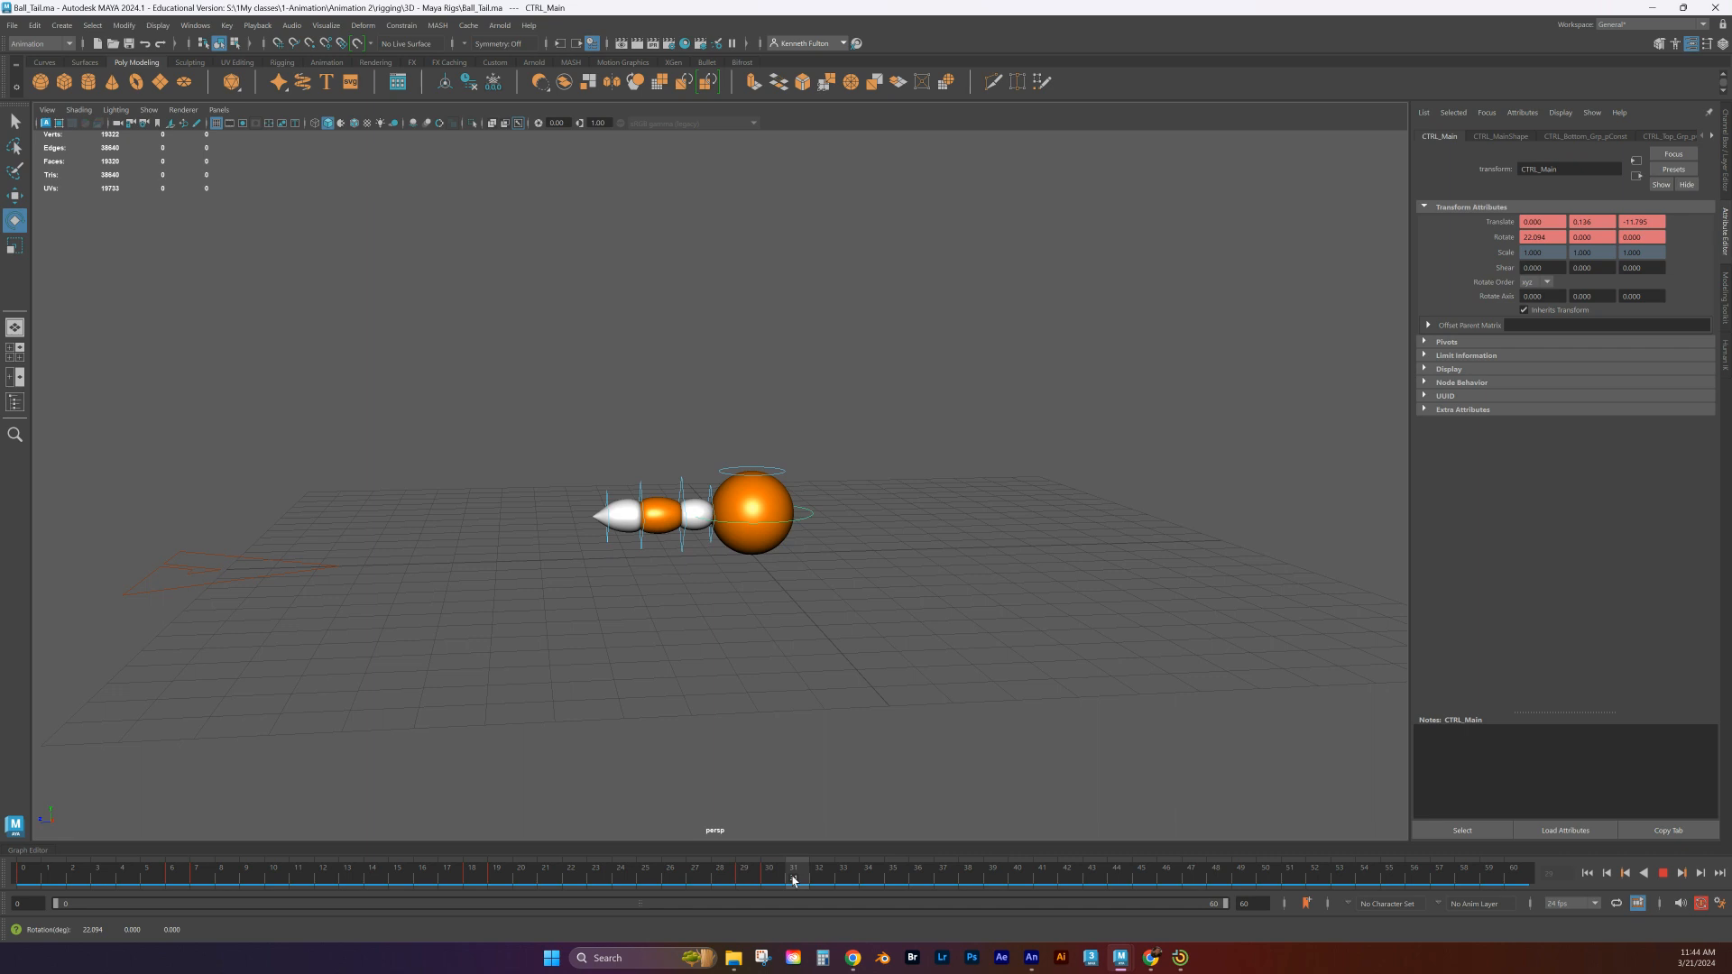
{"action": "mouse_move", "coordinate": [805, 883]}
{"action": "left_mouse_down"}
{"action": "mouse_move", "coordinate": [766, 883]}
{"action": "mouse_move", "coordinate": [911, 888]}
{"action": "left_mouse_up"}
{"action": "mouse_move", "coordinate": [920, 888]}
{"action": "left_mouse_down"}
{"action": "mouse_move", "coordinate": [843, 884]}
{"action": "mouse_move", "coordinate": [1024, 885]}
{"action": "left_mouse_up"}
{"action": "key", "text": "d"}
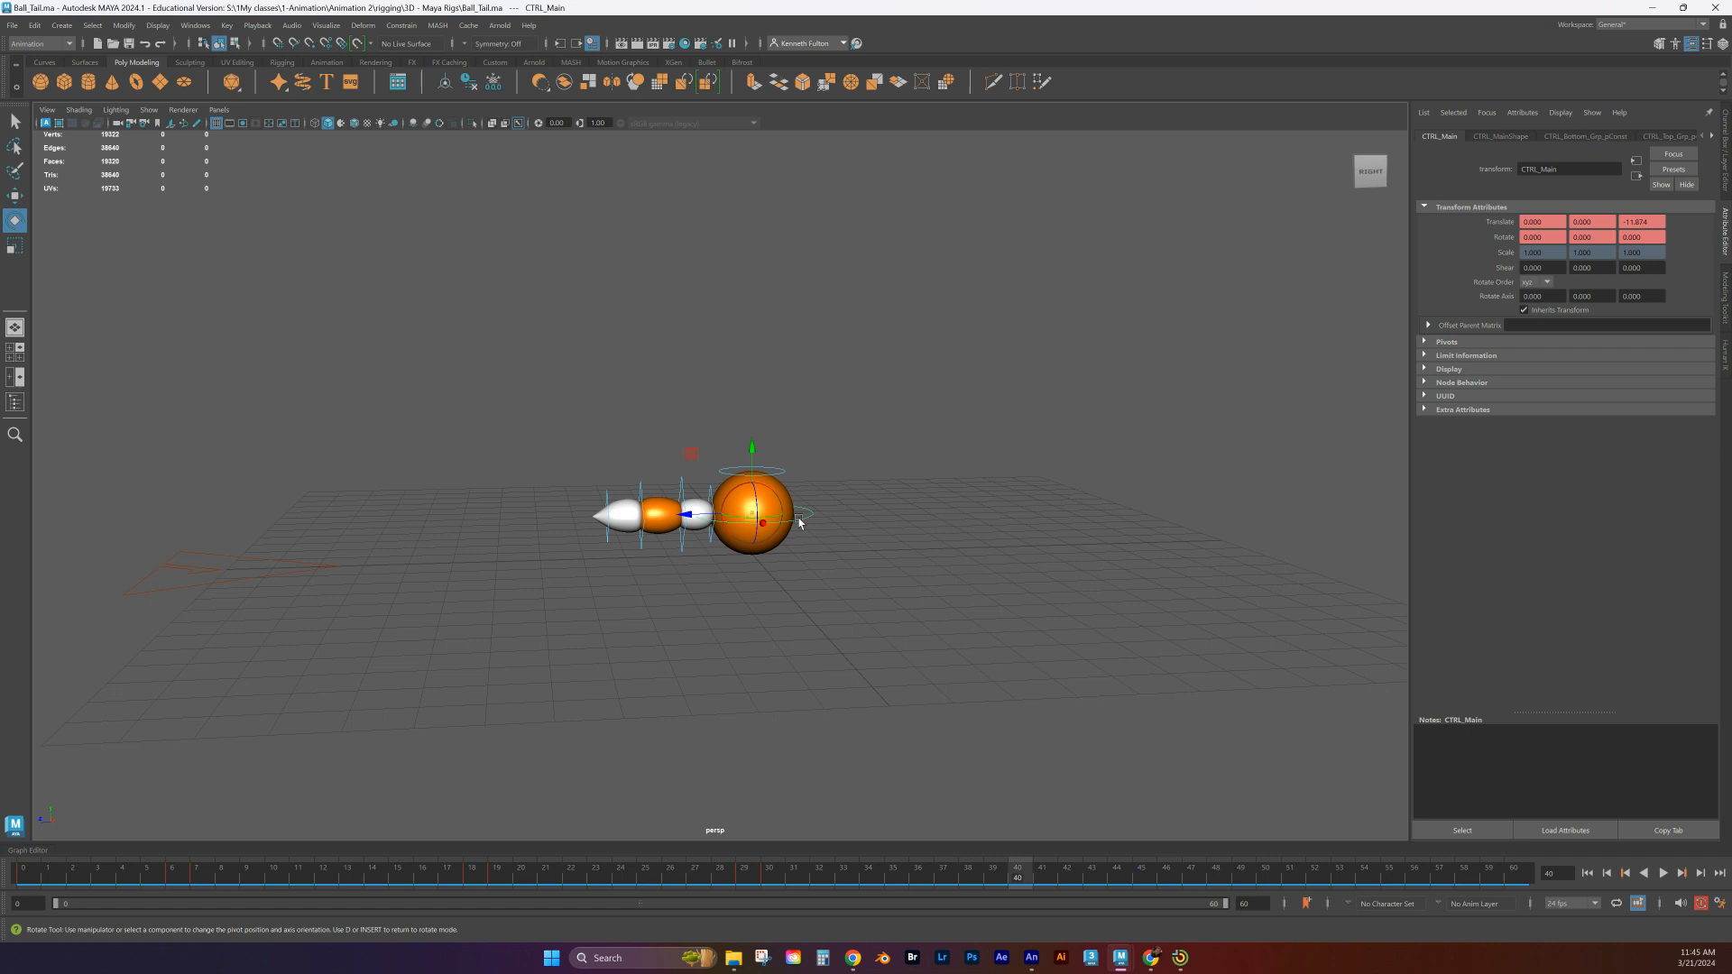
{"action": "key", "text": "d"}
{"action": "left_click", "coordinate": [993, 875]}
{"action": "key", "text": "d"}
{"action": "left_click", "coordinate": [825, 525]}
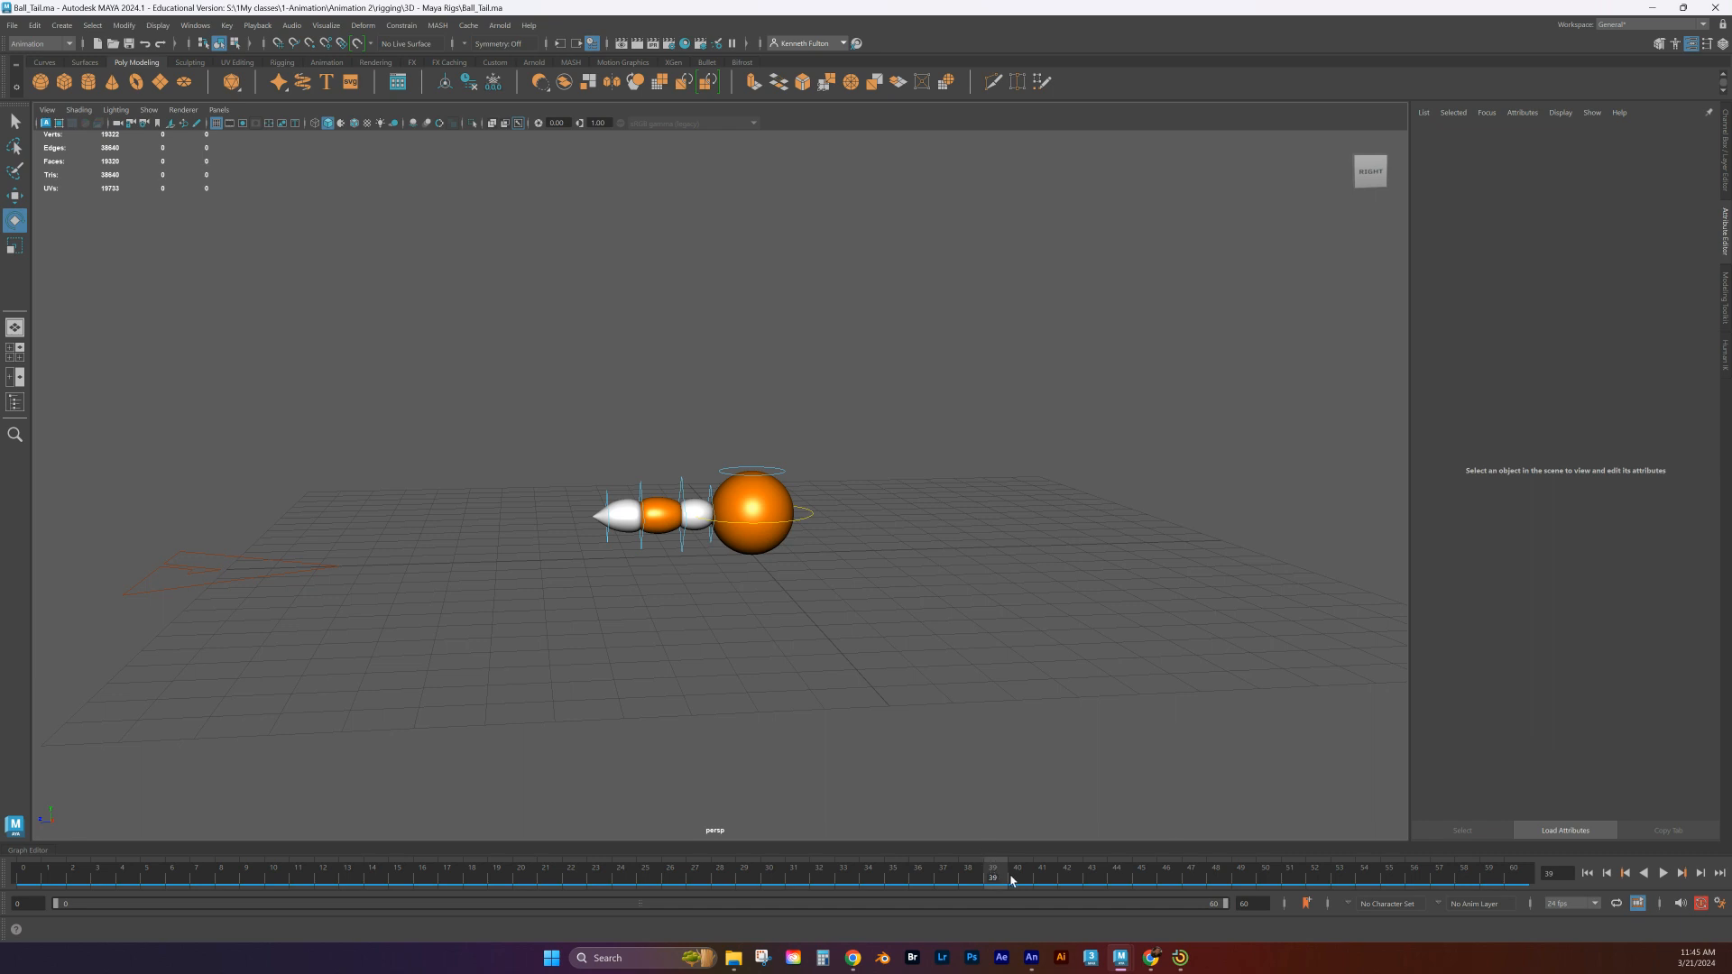
{"action": "left_click", "coordinate": [804, 523]}
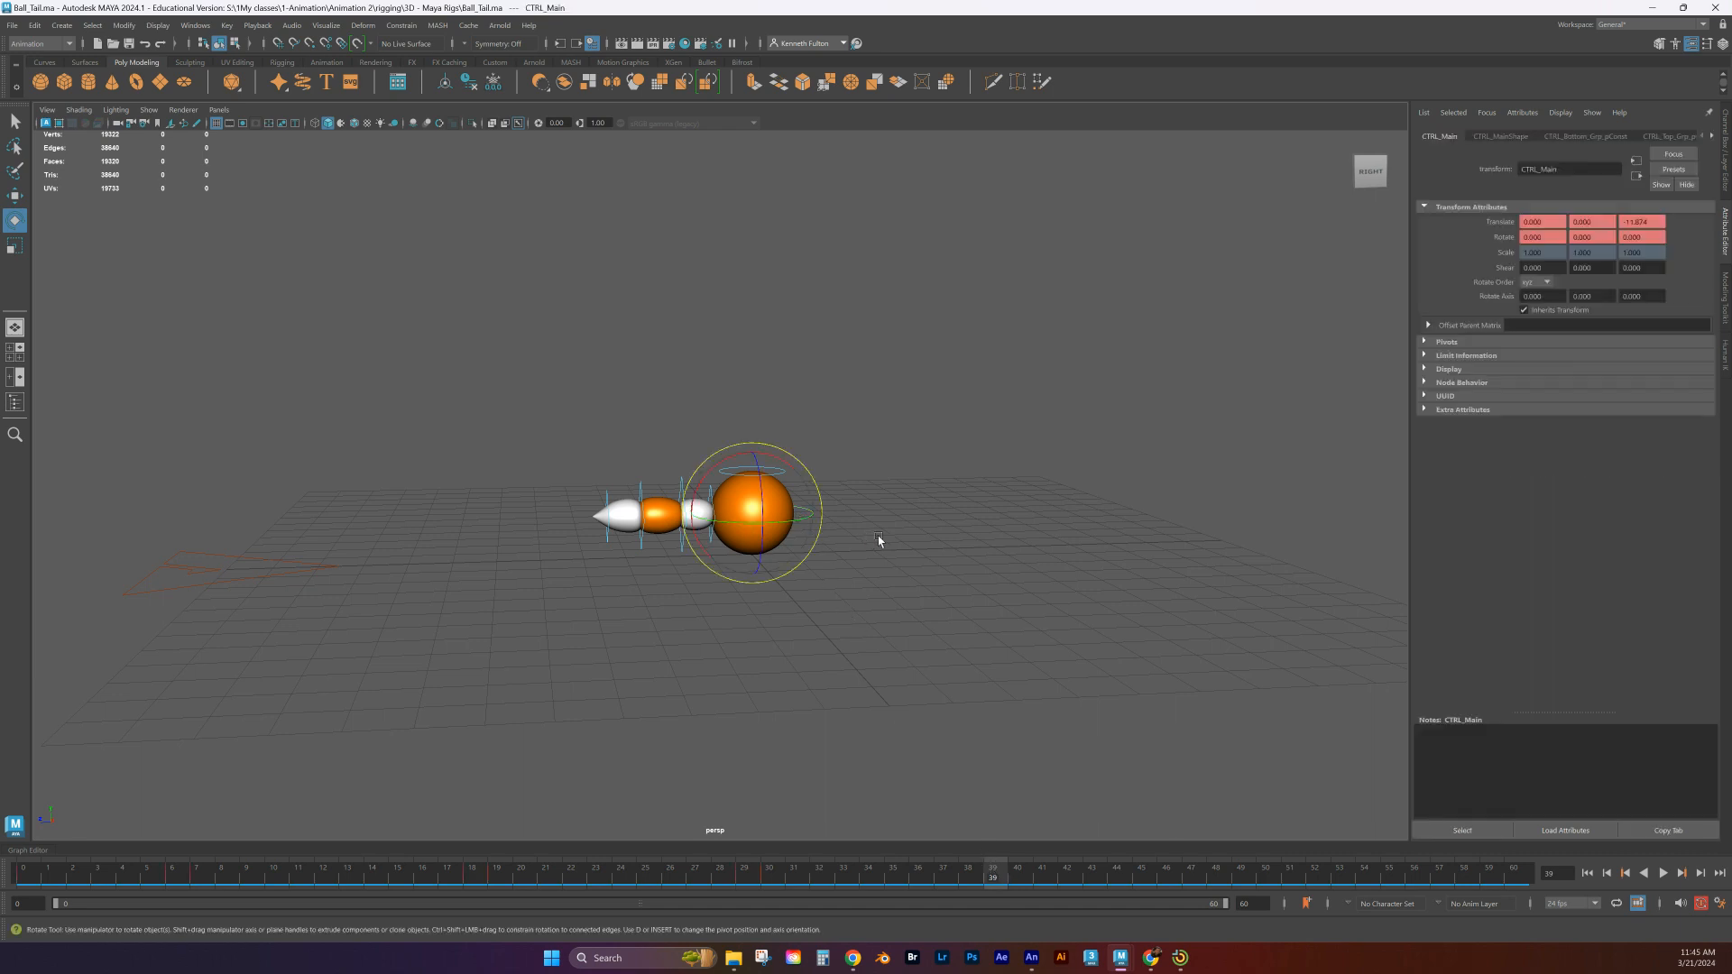
{"action": "left_click", "coordinate": [993, 629]}
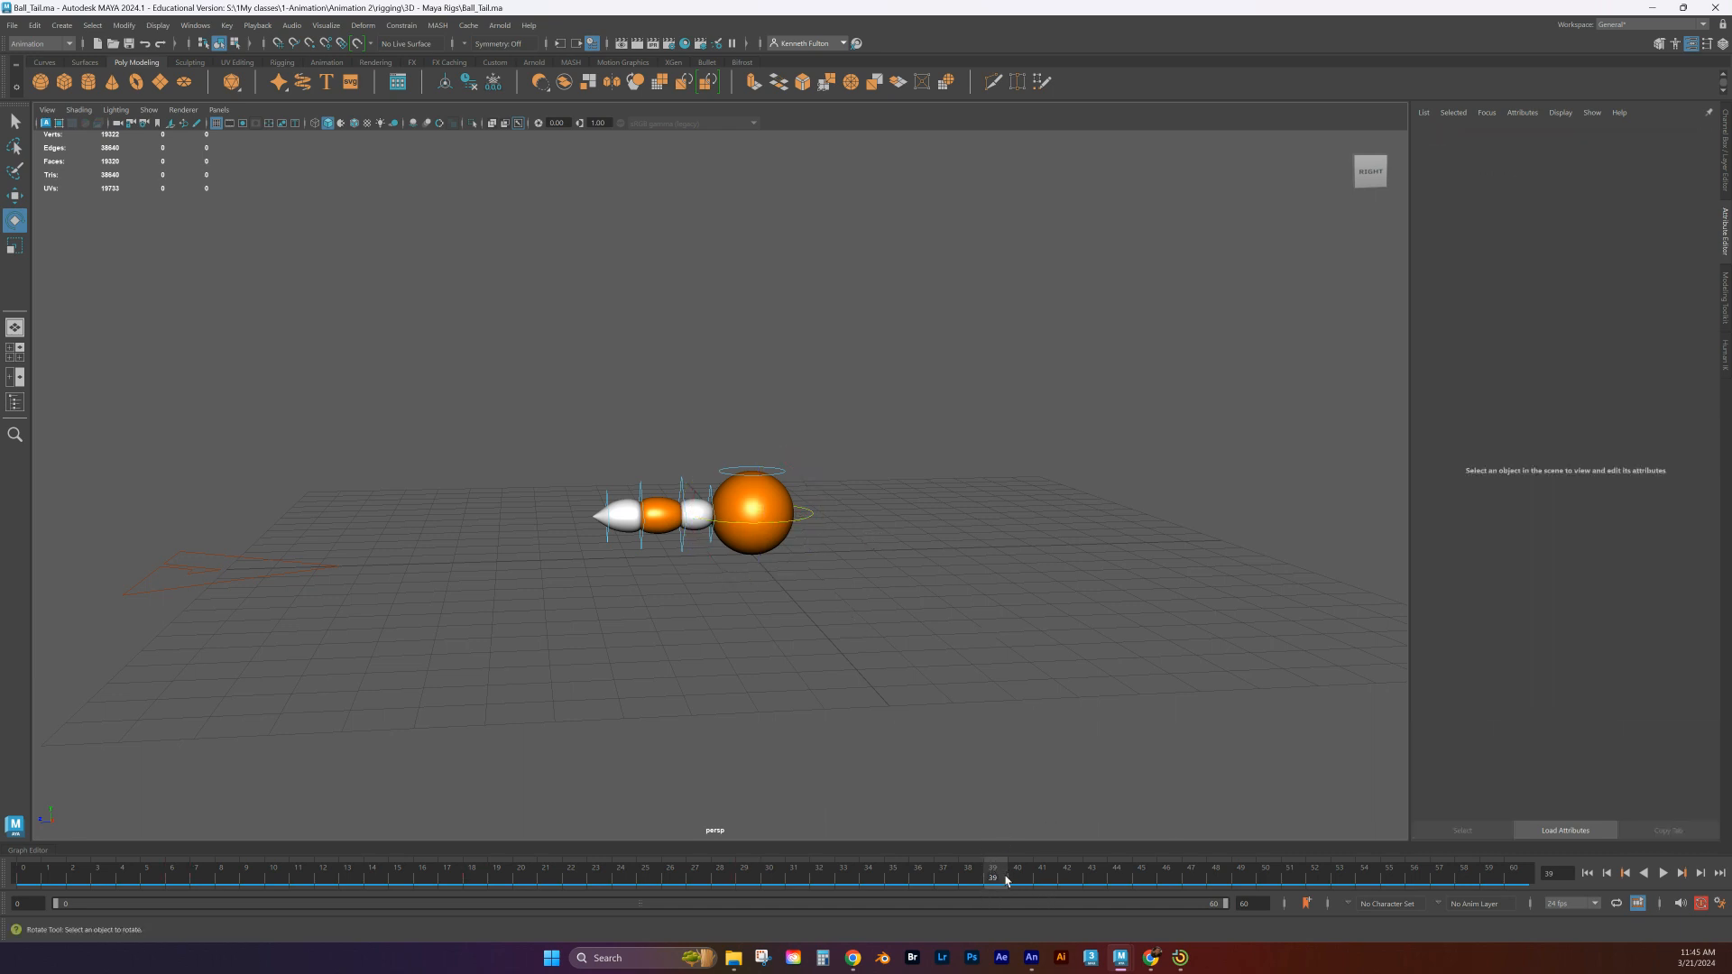
{"action": "left_click", "coordinate": [793, 507]}
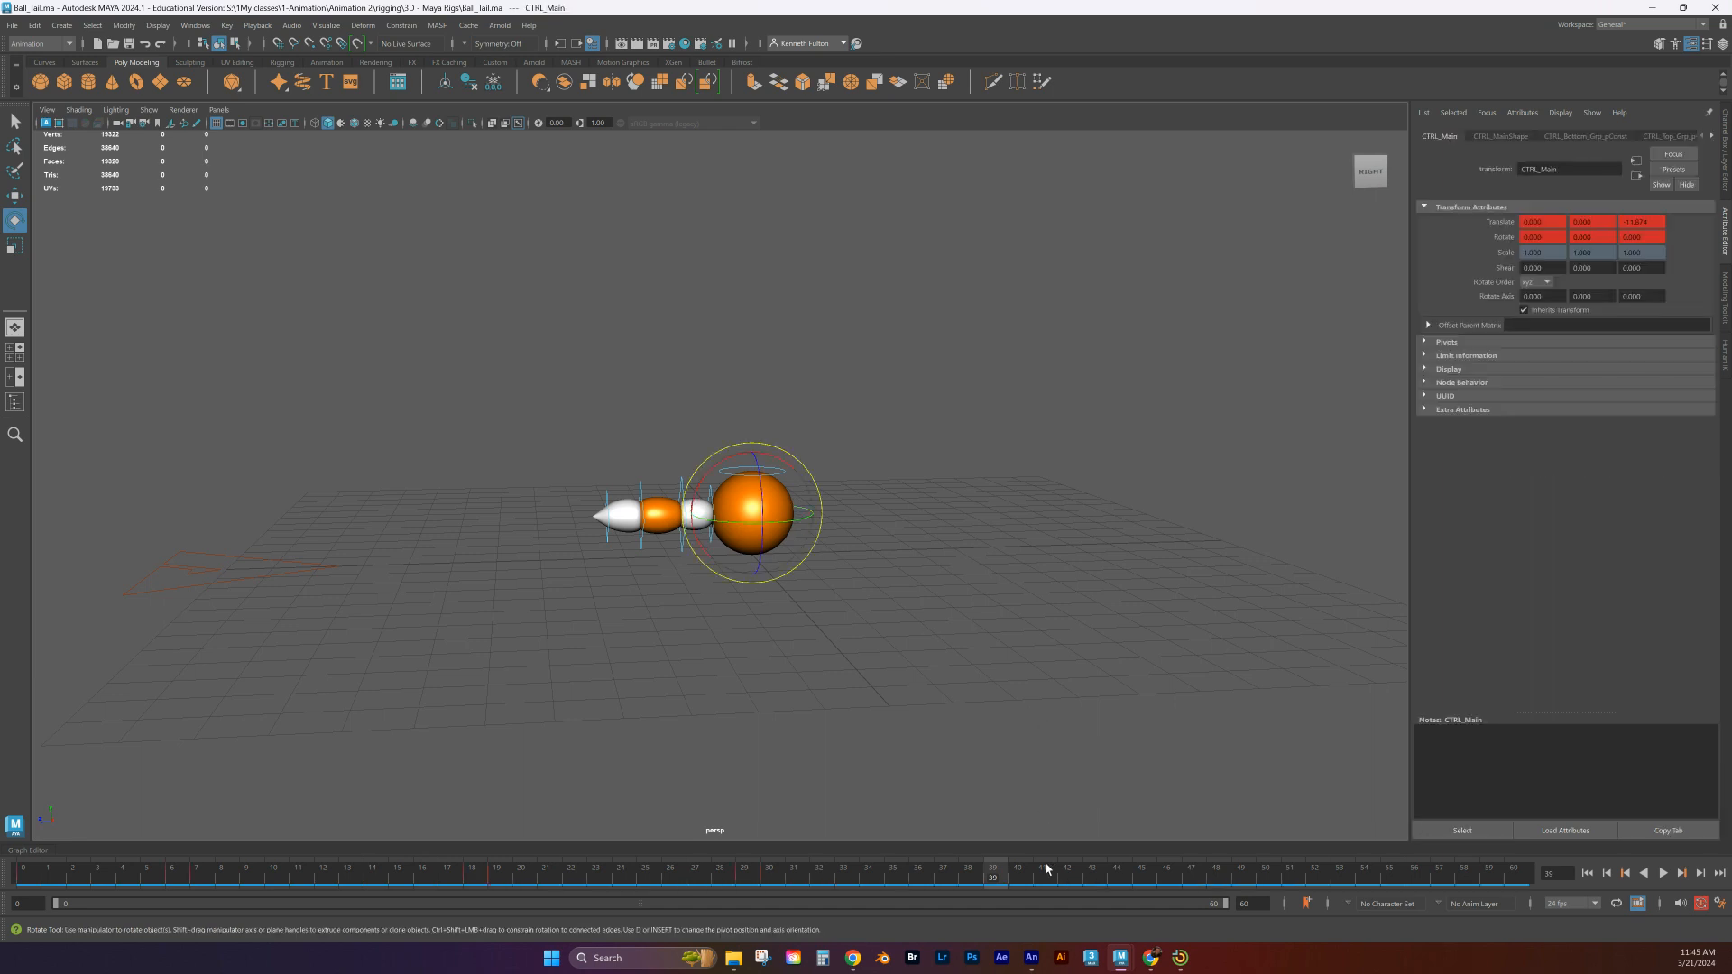
Return to the start of the animation and select the CTRL_Top ring above the ball with the Move tool
{"action": "left_click_drag", "start_coordinate": [988, 867], "coordinate": [97, 870]}
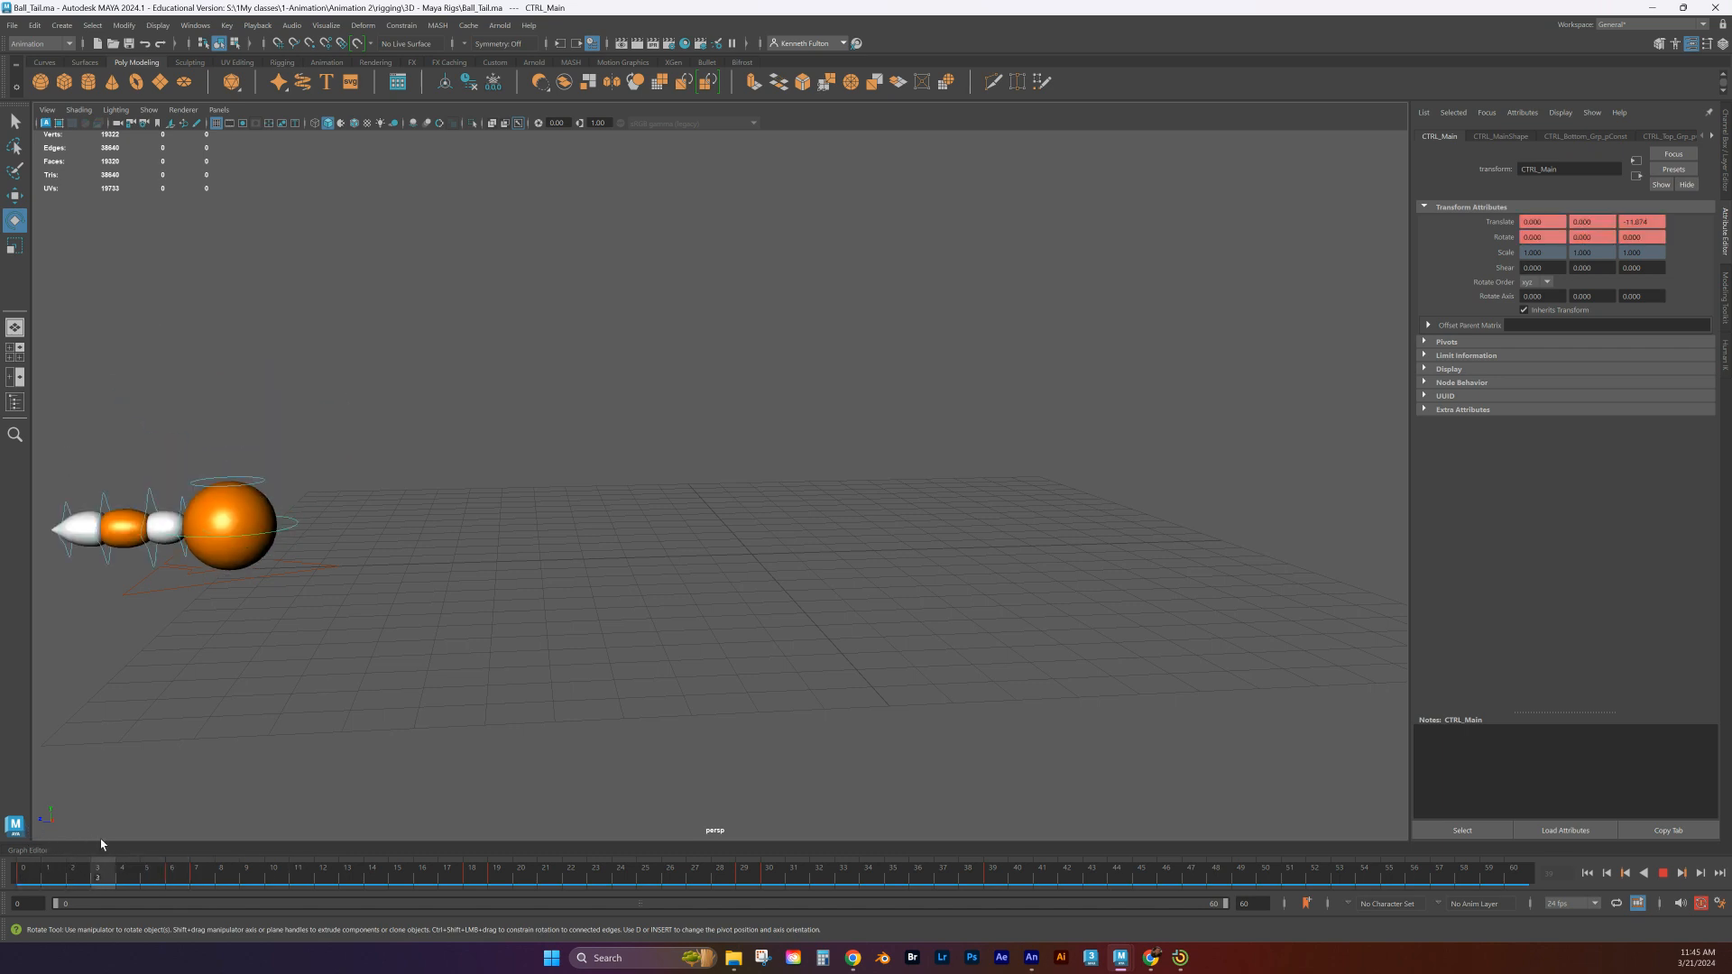
{"action": "left_click", "coordinate": [294, 423]}
{"action": "left_click", "coordinate": [242, 483]}
{"action": "left_click", "coordinate": [282, 470]}
{"action": "left_click", "coordinate": [260, 484]}
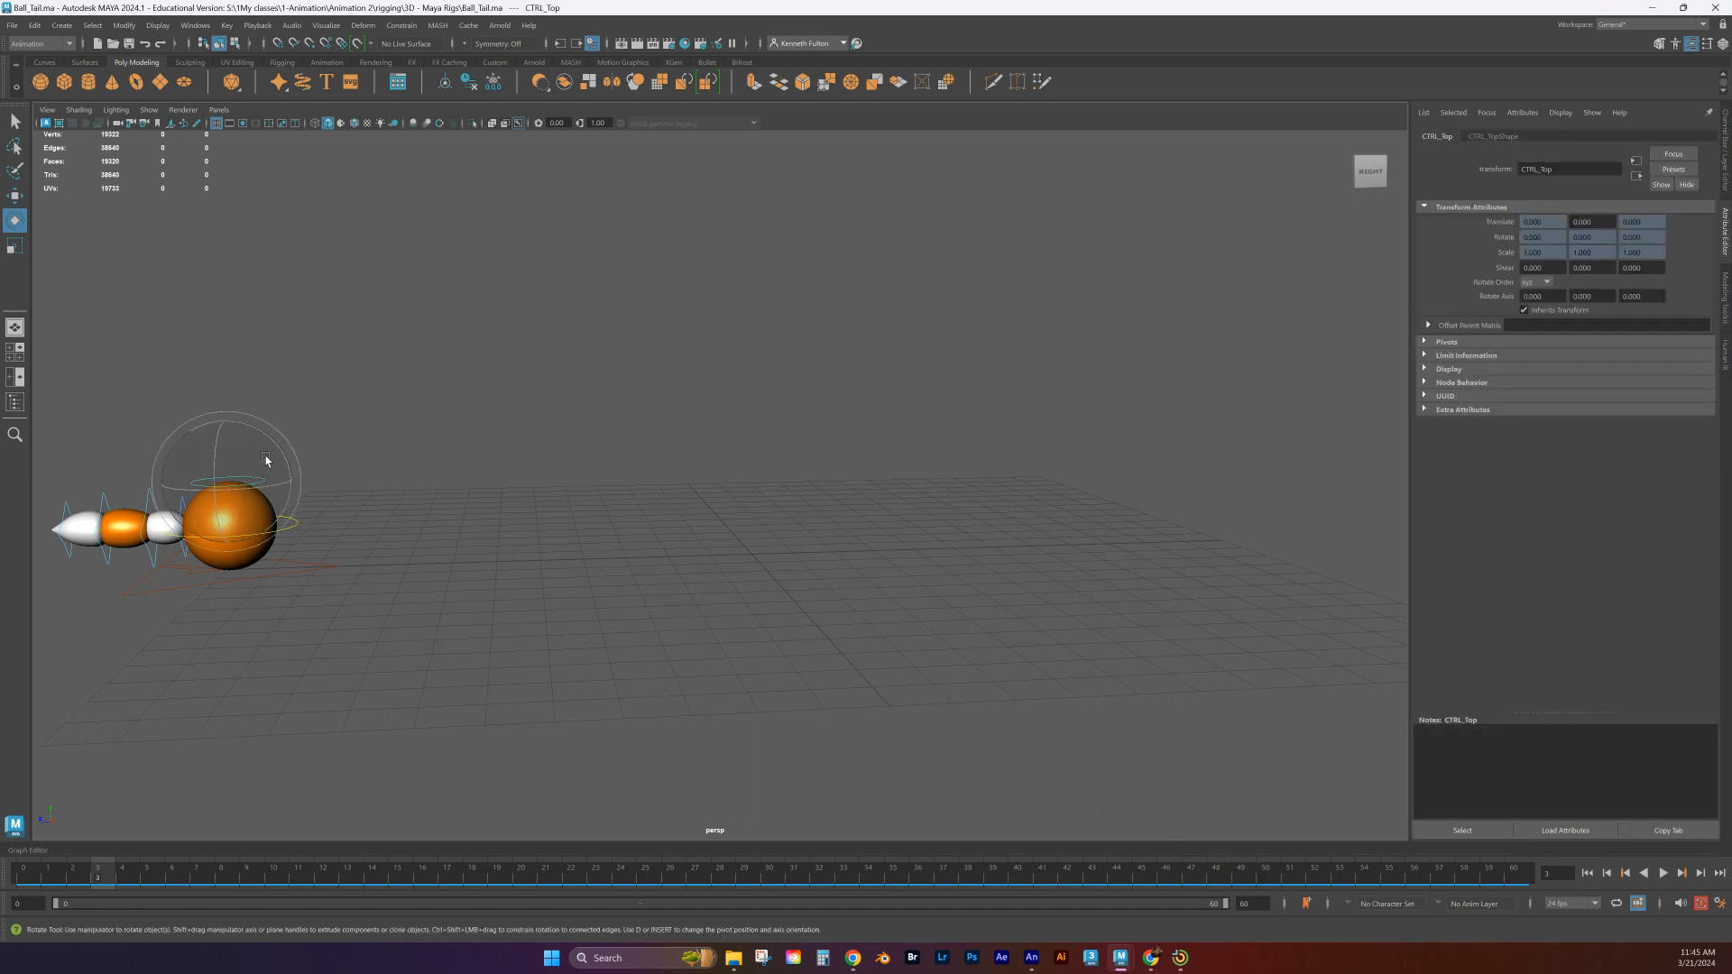
{"action": "key", "text": "w"}
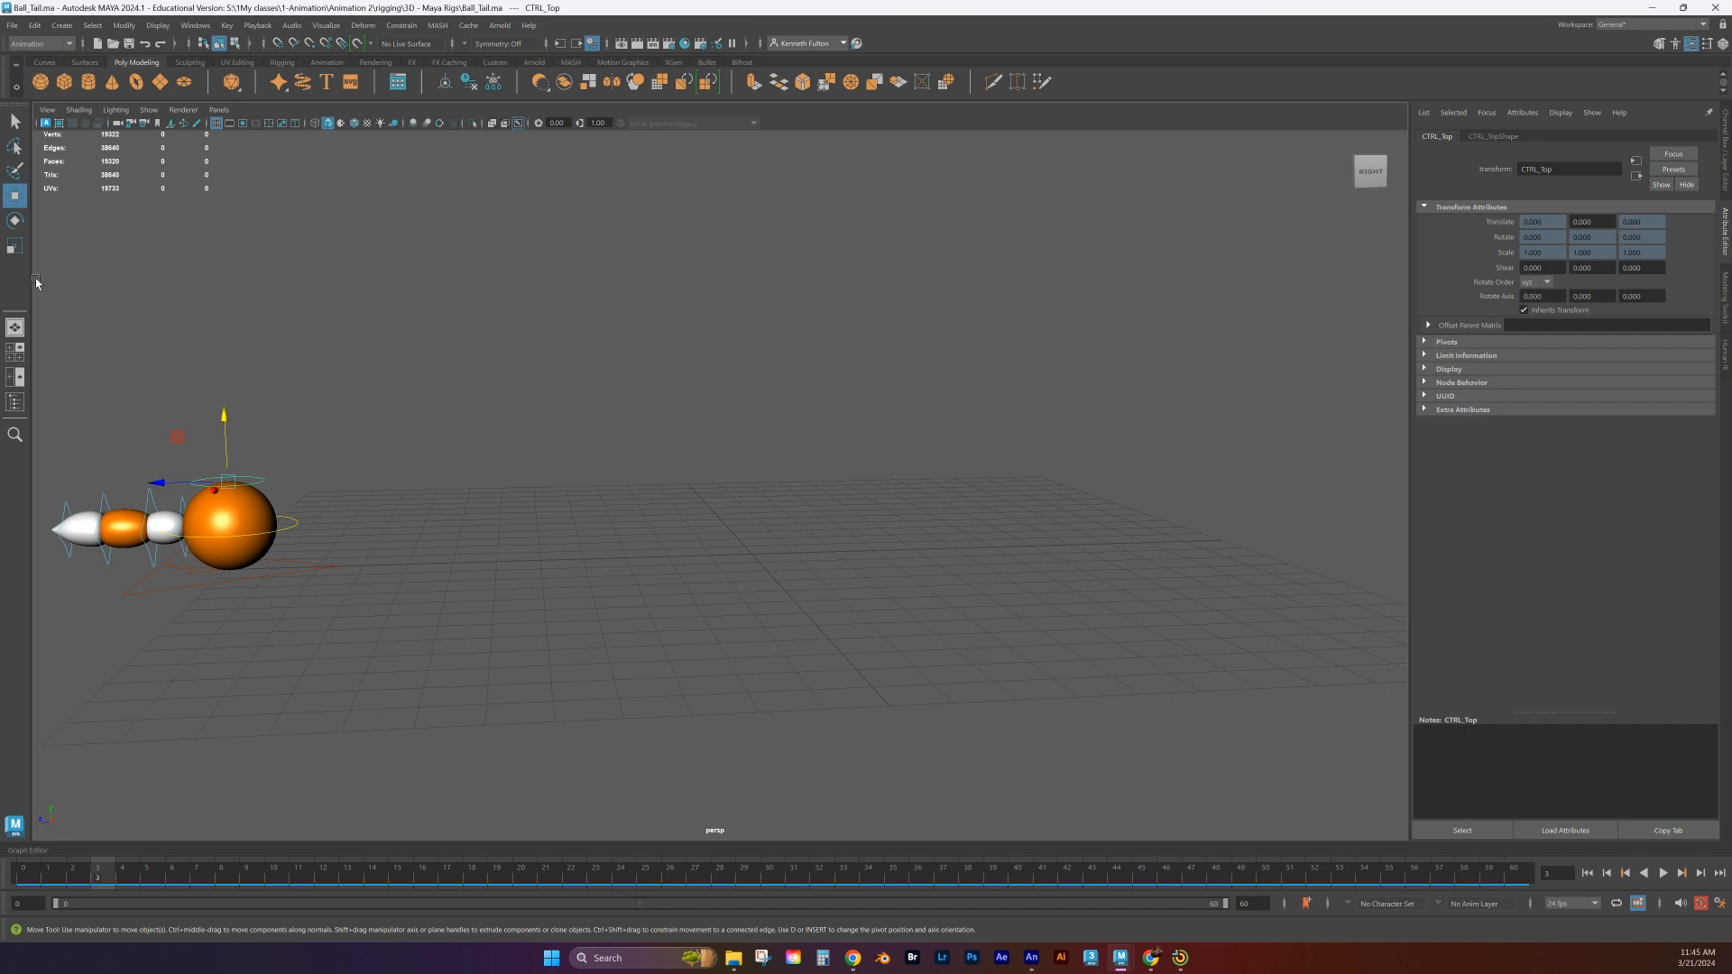
Check CTRL_Top's place and its children under CTRL_Top_Grp in the Outliner, leaving the Outliner hidden again
{"action": "left_click", "coordinate": [14, 402]}
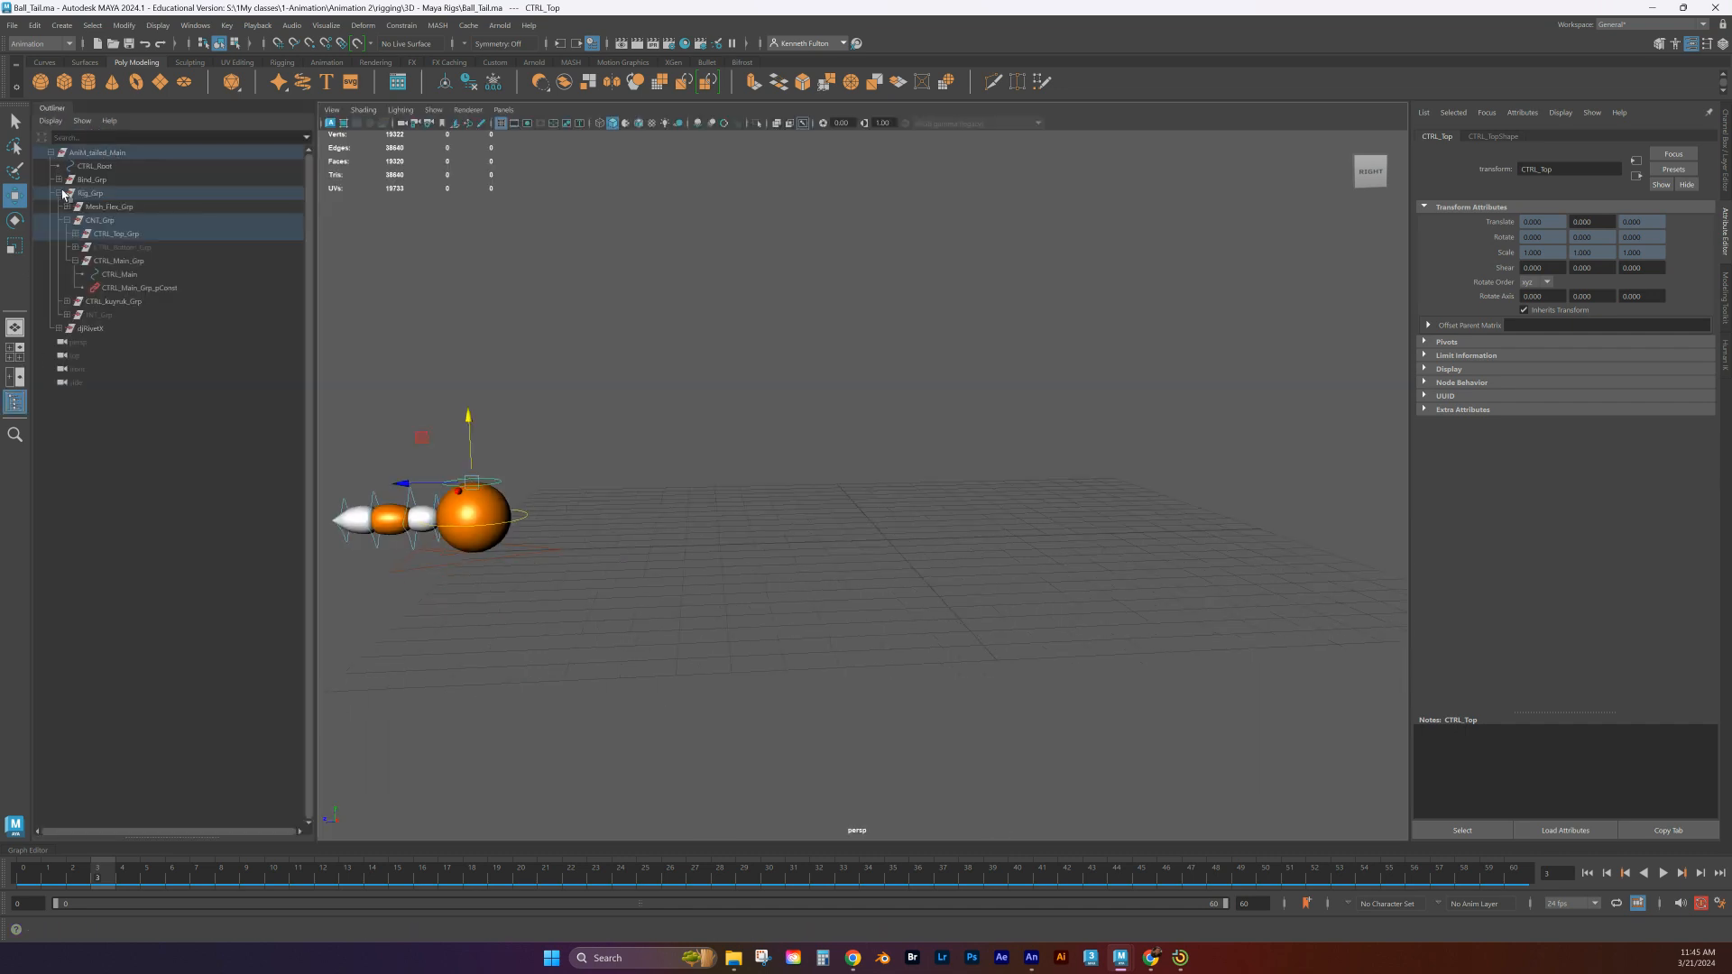
{"action": "left_click", "coordinate": [75, 233]}
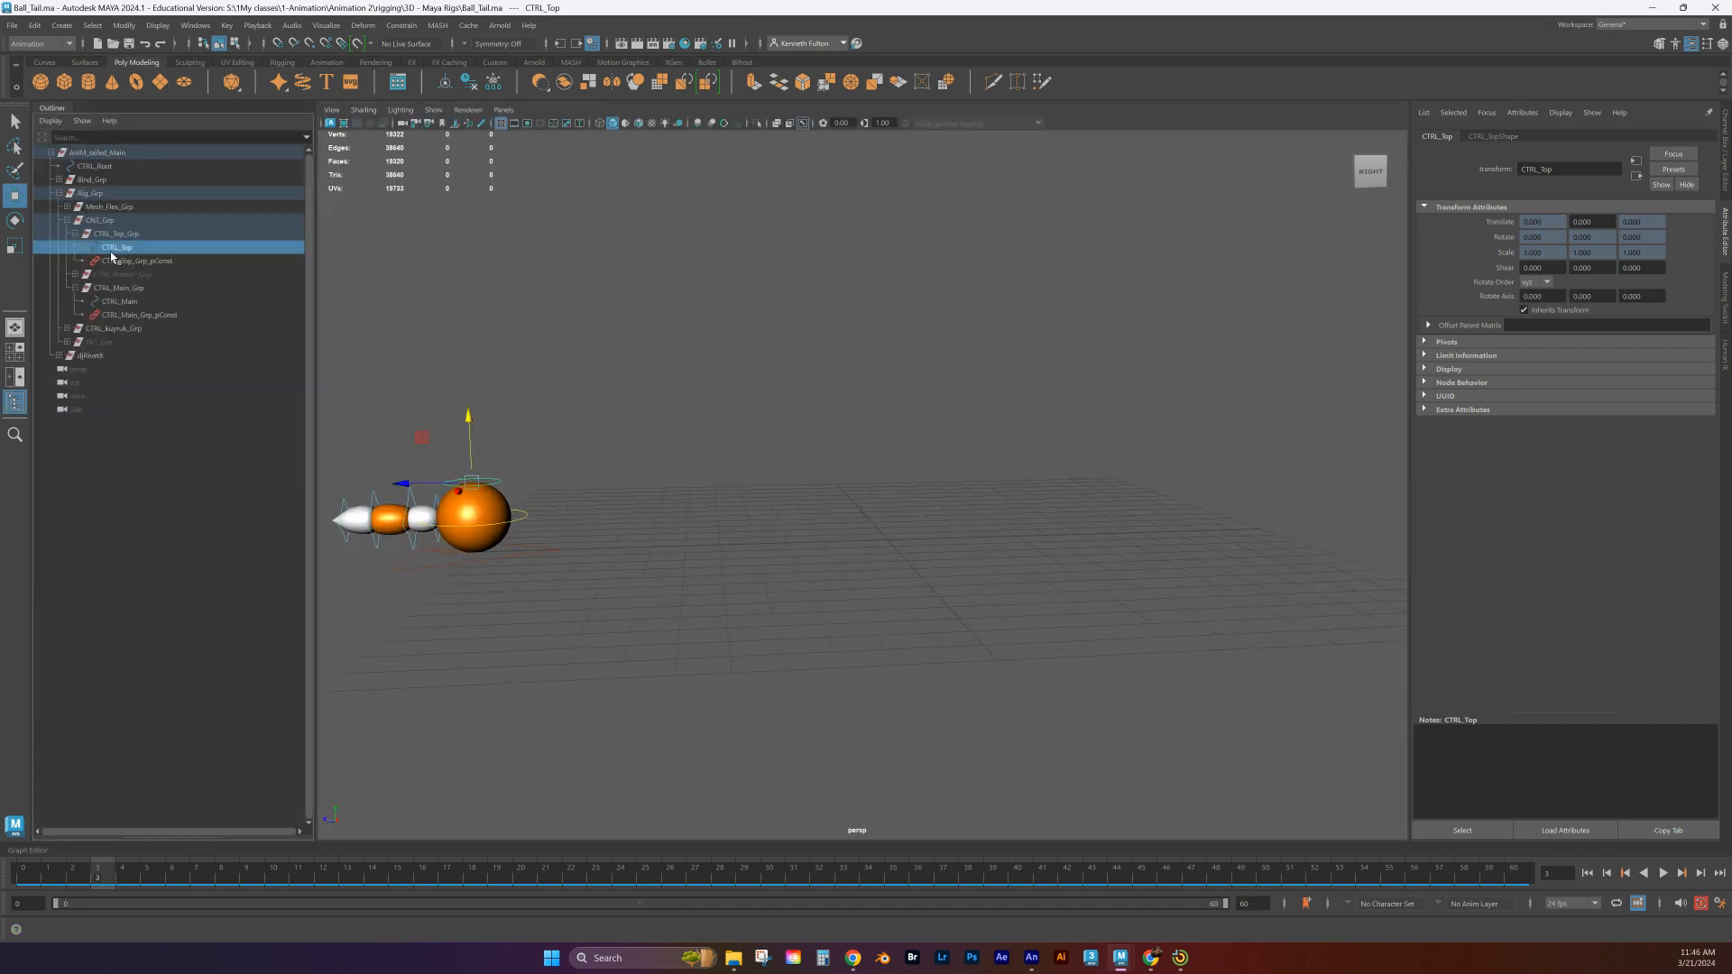
{"action": "left_click", "coordinate": [84, 247]}
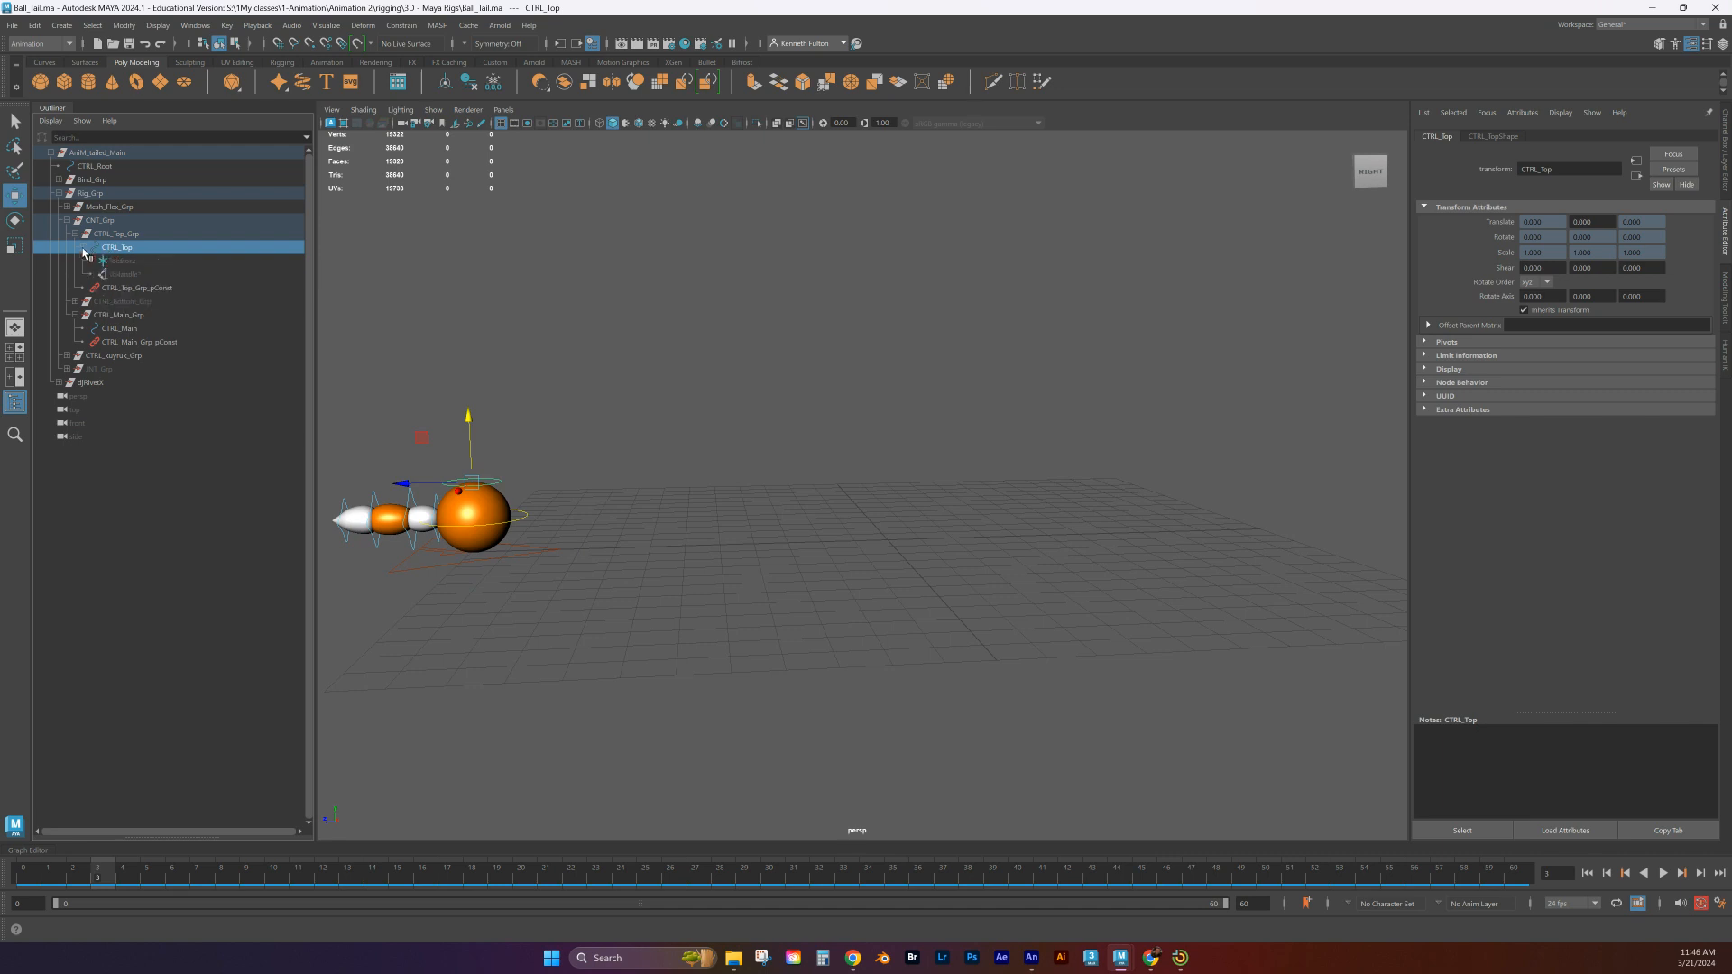
{"action": "left_click", "coordinate": [84, 248]}
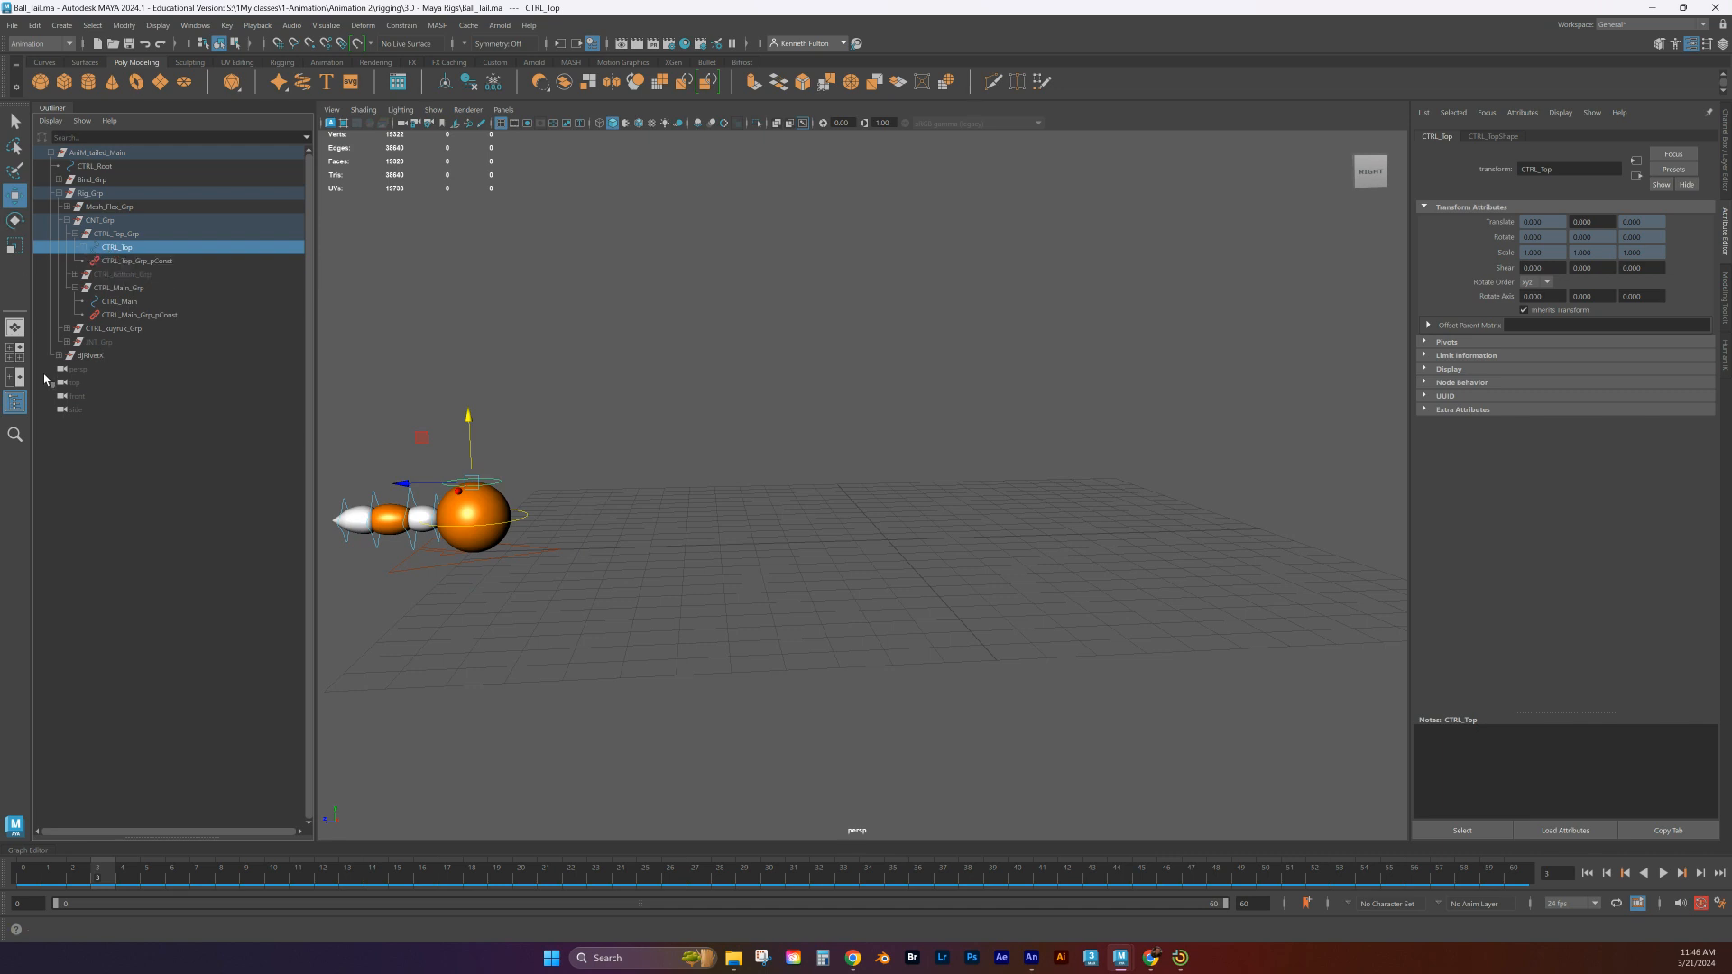
{"action": "left_click", "coordinate": [15, 403]}
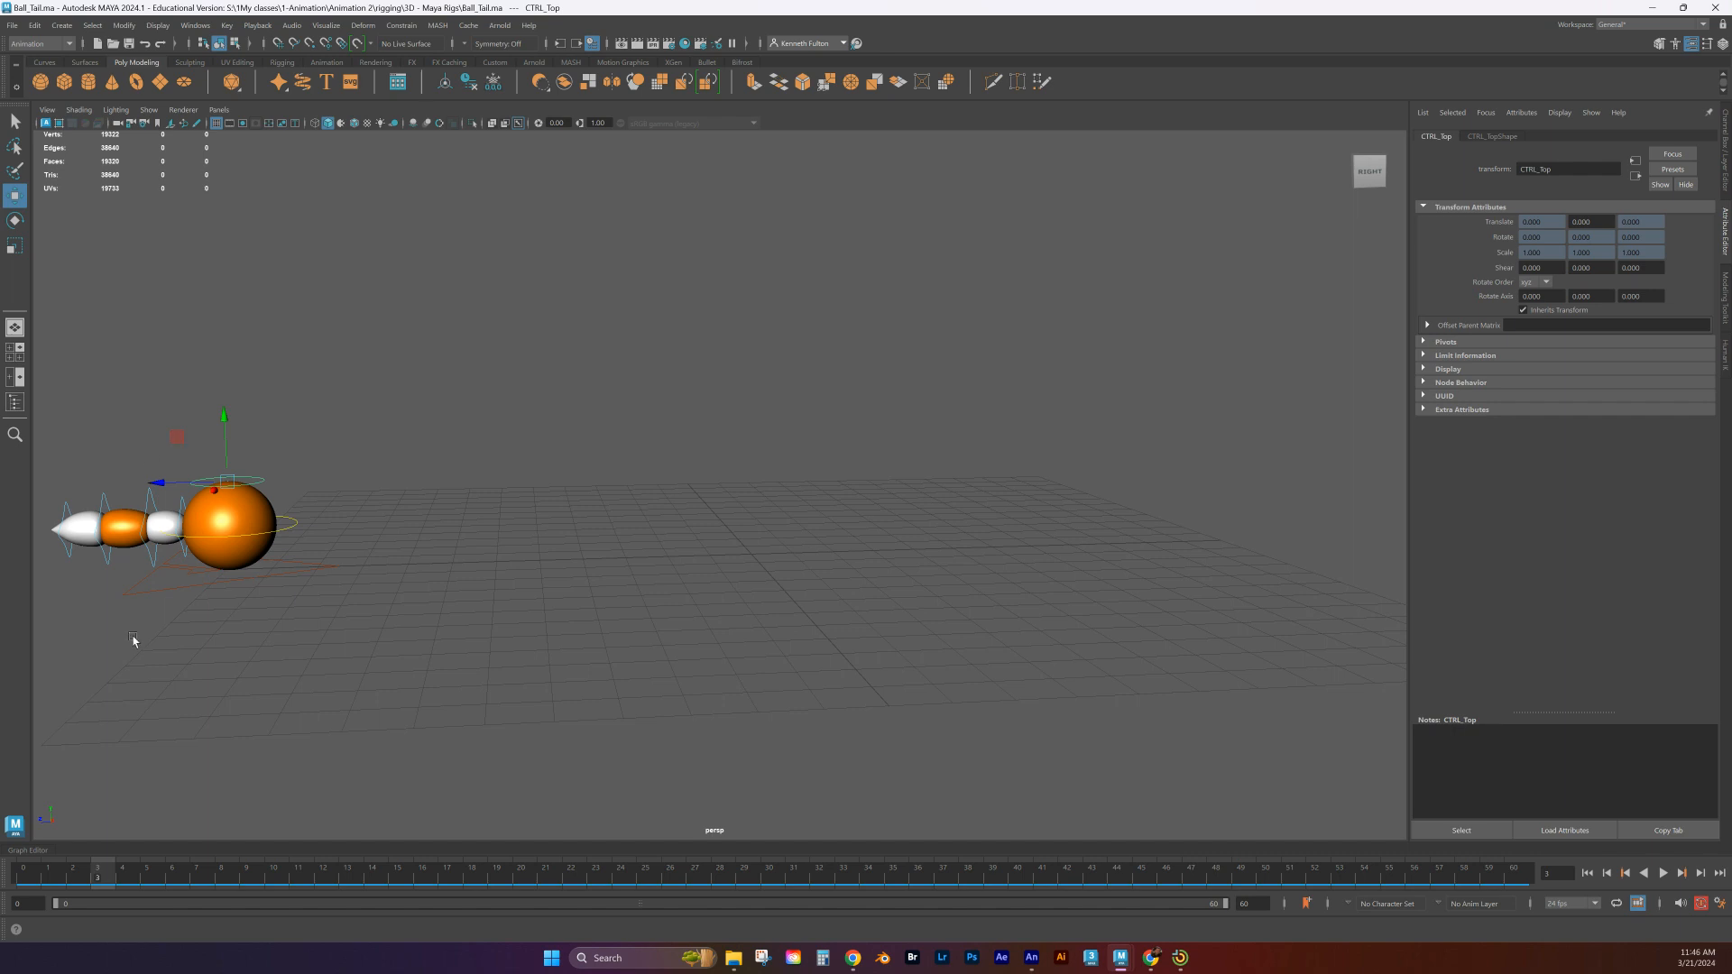
Key CTRL_Top in its default position at frame 0
{"action": "left_click_drag", "start_coordinate": [97, 882], "coordinate": [30, 881]}
{"action": "key", "text": "s"}
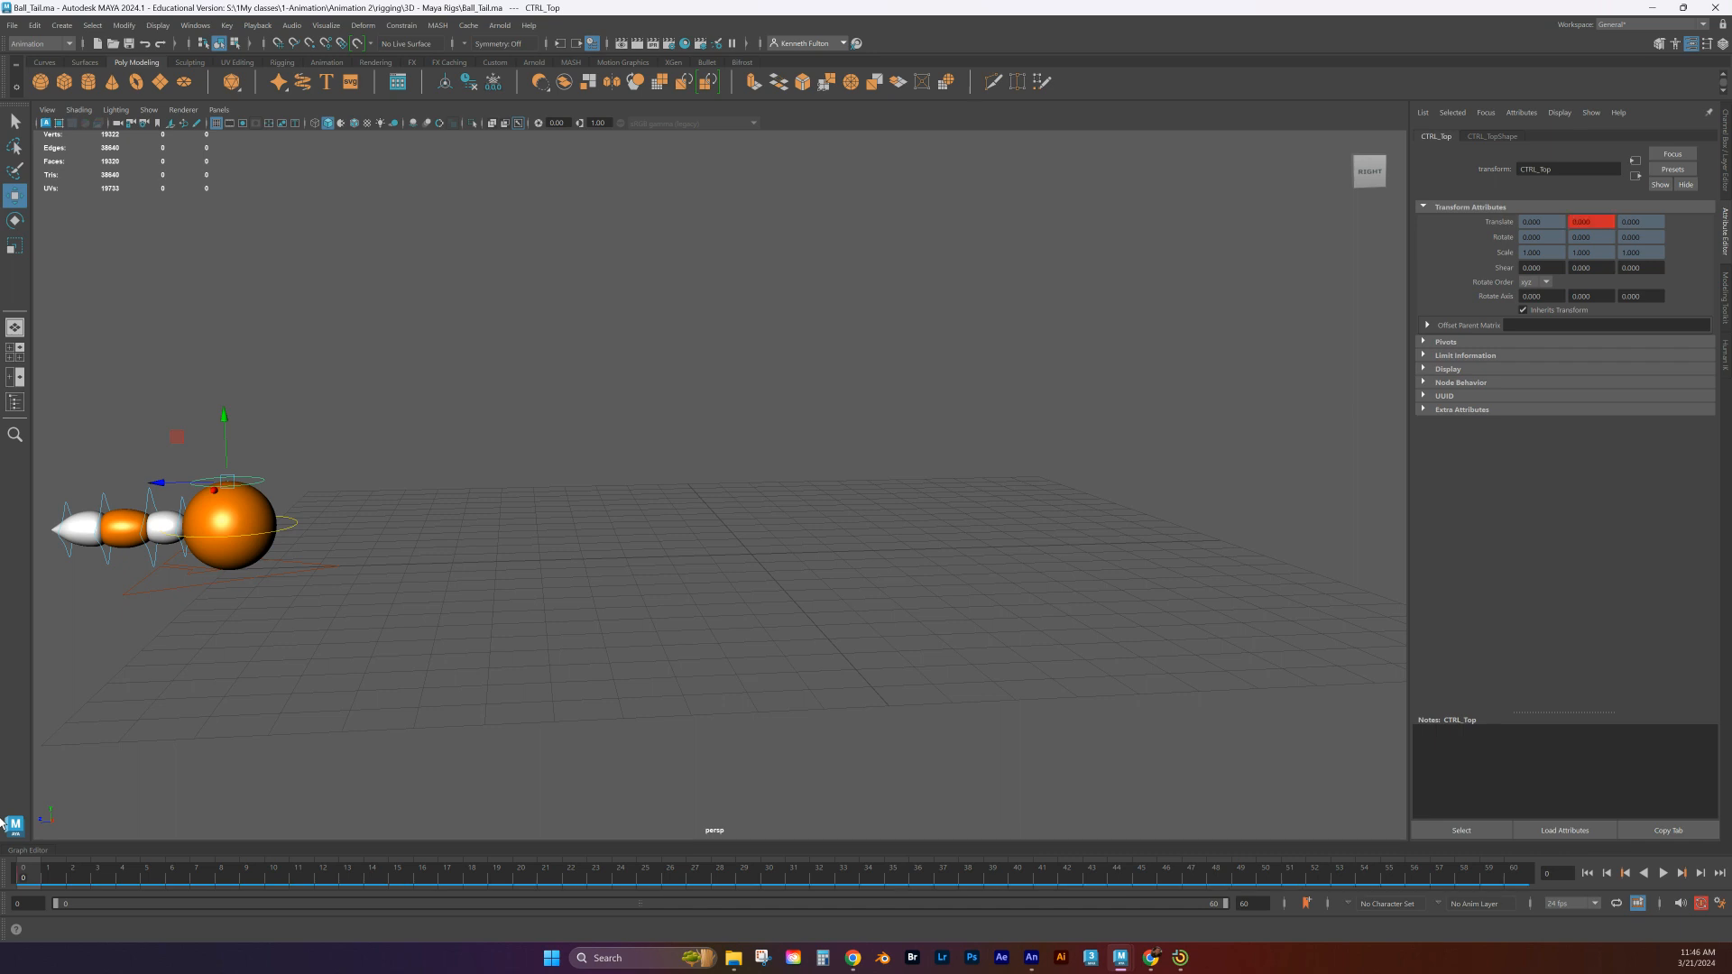
Squash CTRL_Top to Translate Y -1 at frame 3 and stretch it to Translate Y 1 at frame 7
{"action": "mouse_move", "coordinate": [27, 882]}
{"action": "left_mouse_down"}
{"action": "mouse_move", "coordinate": [205, 896]}
{"action": "mouse_move", "coordinate": [21, 863]}
{"action": "mouse_move", "coordinate": [176, 889]}
{"action": "mouse_move", "coordinate": [26, 889]}
{"action": "mouse_move", "coordinate": [177, 875]}
{"action": "left_mouse_up"}
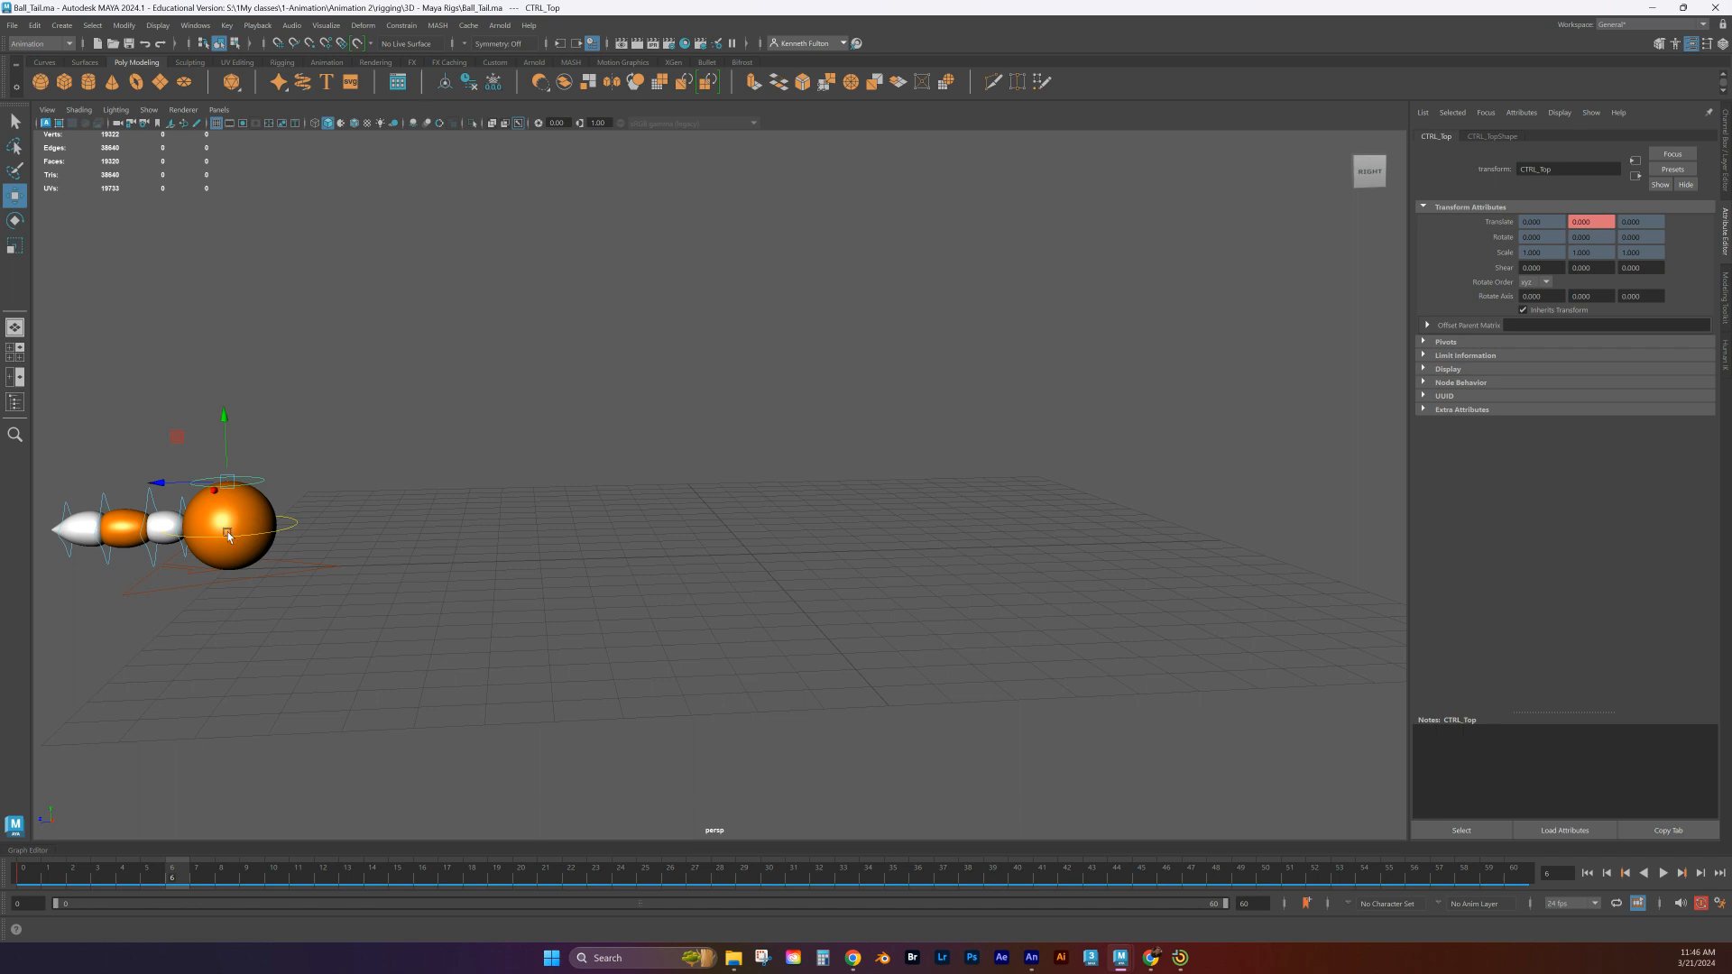
{"action": "key", "text": "alt+v"}
{"action": "left_click_drag", "start_coordinate": [33, 865], "coordinate": [94, 877]}
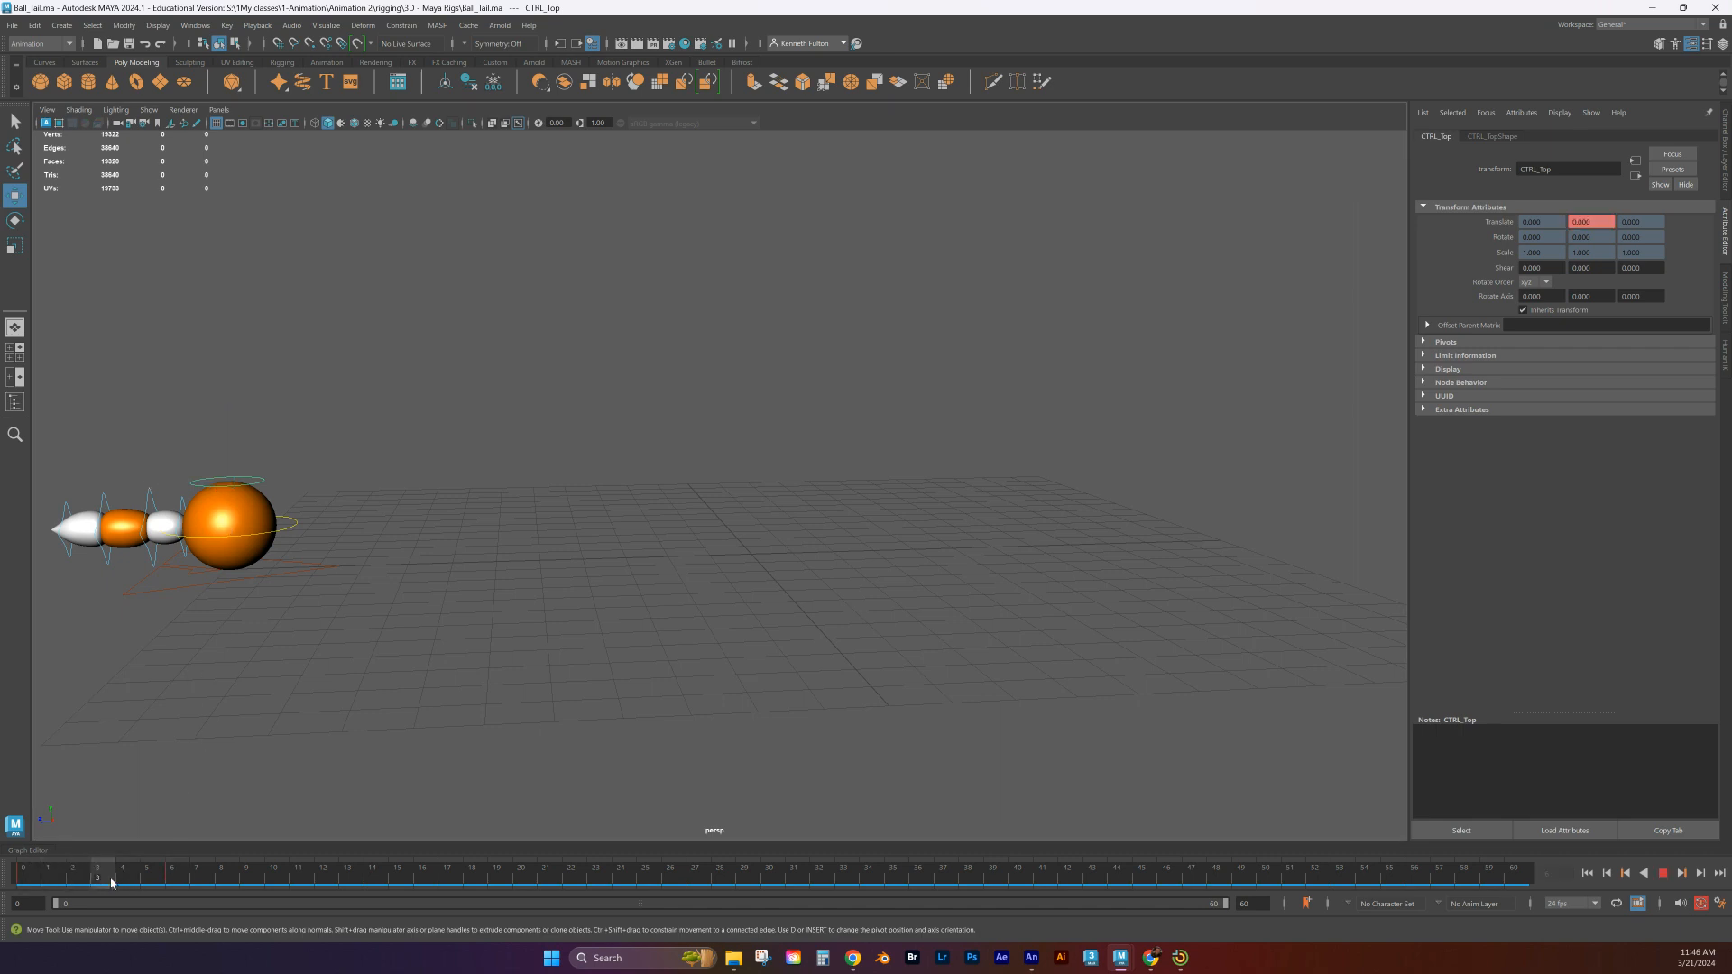
{"action": "left_click_drag", "start_coordinate": [112, 884], "coordinate": [112, 880]}
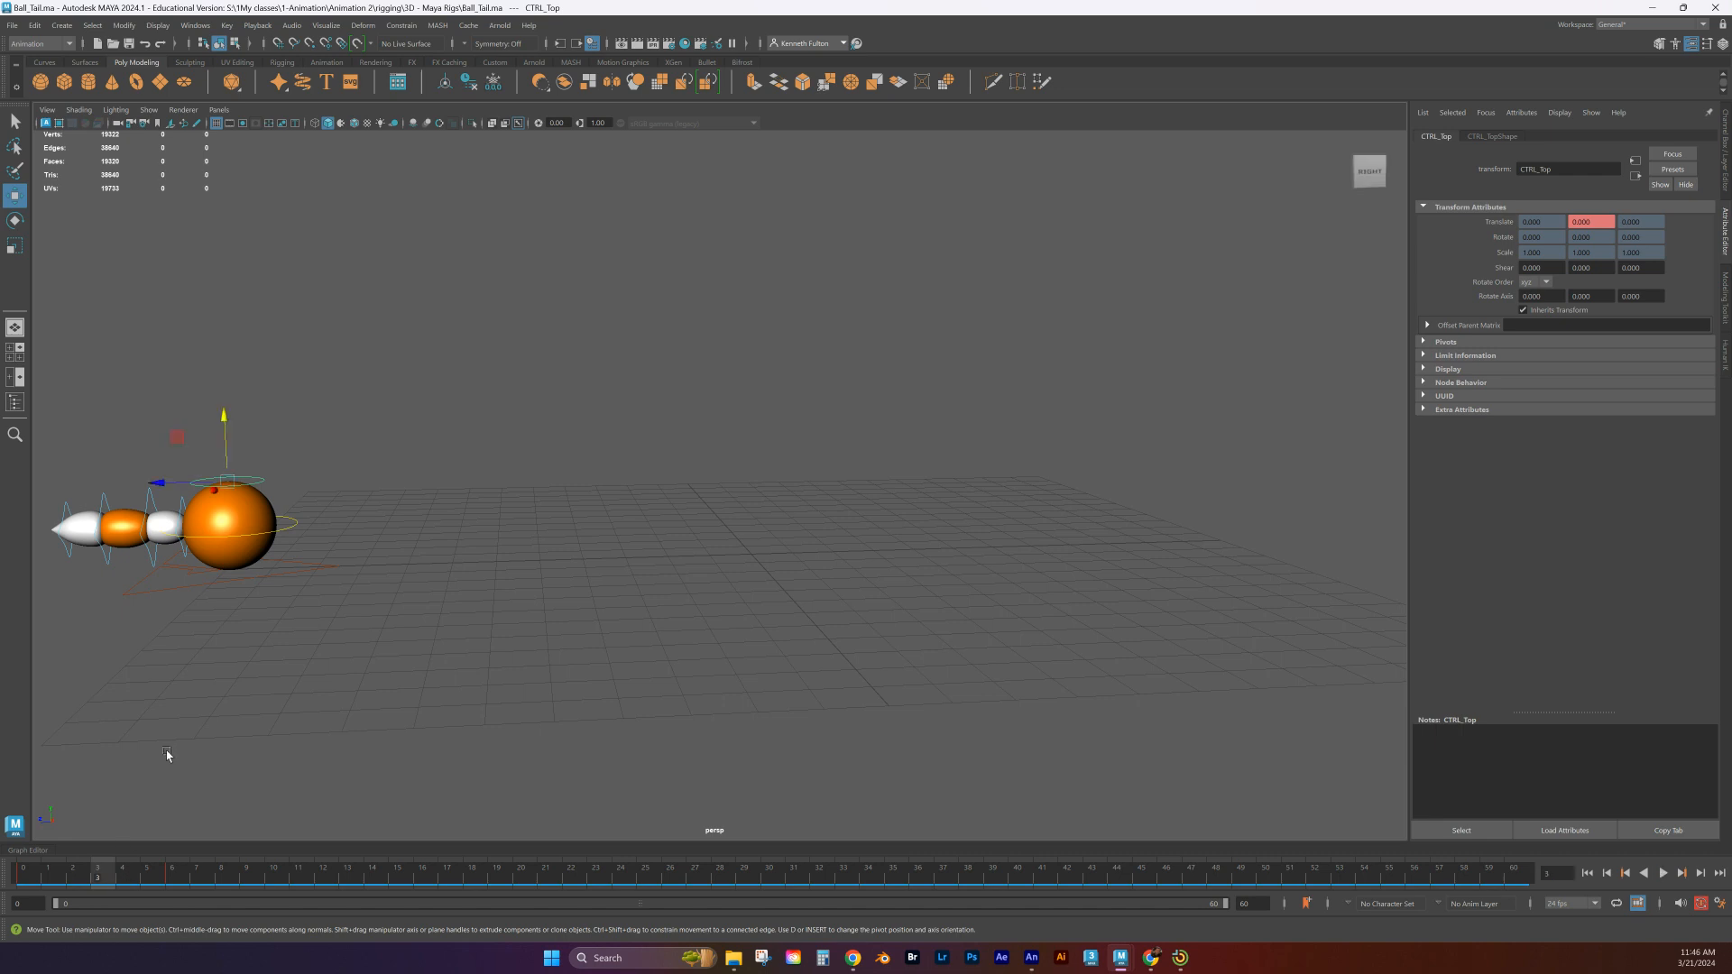
{"action": "left_click_drag", "start_coordinate": [223, 424], "coordinate": [225, 468]}
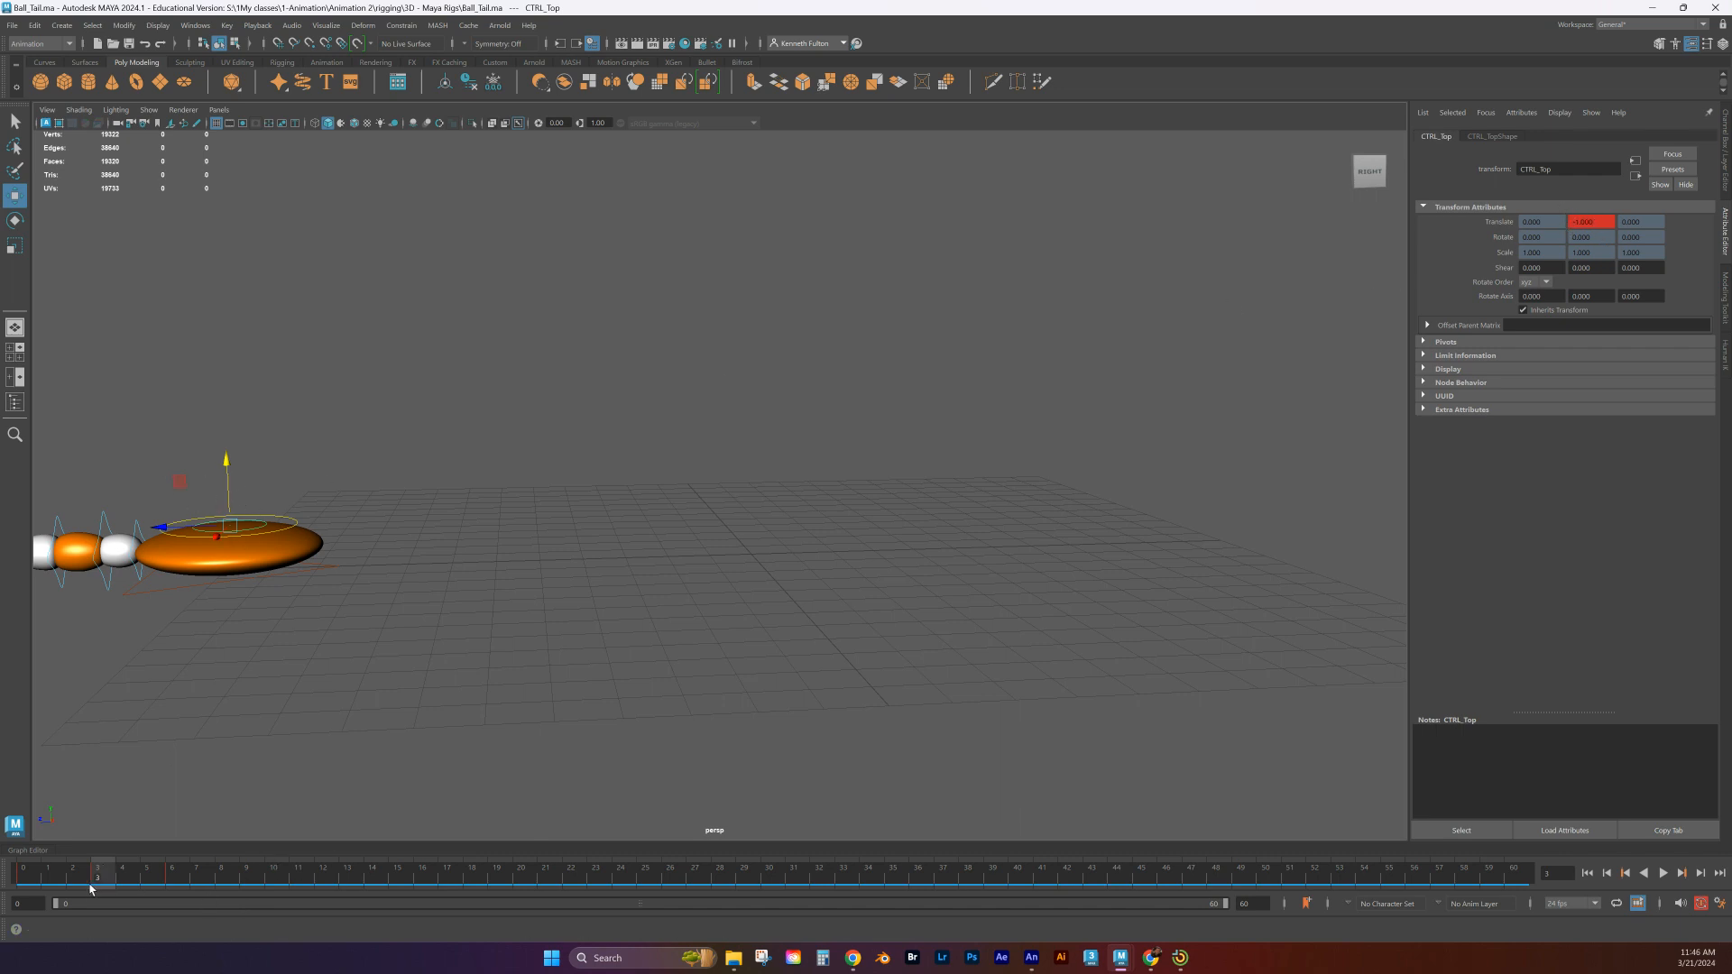
{"action": "left_click_drag", "start_coordinate": [105, 873], "coordinate": [199, 902]}
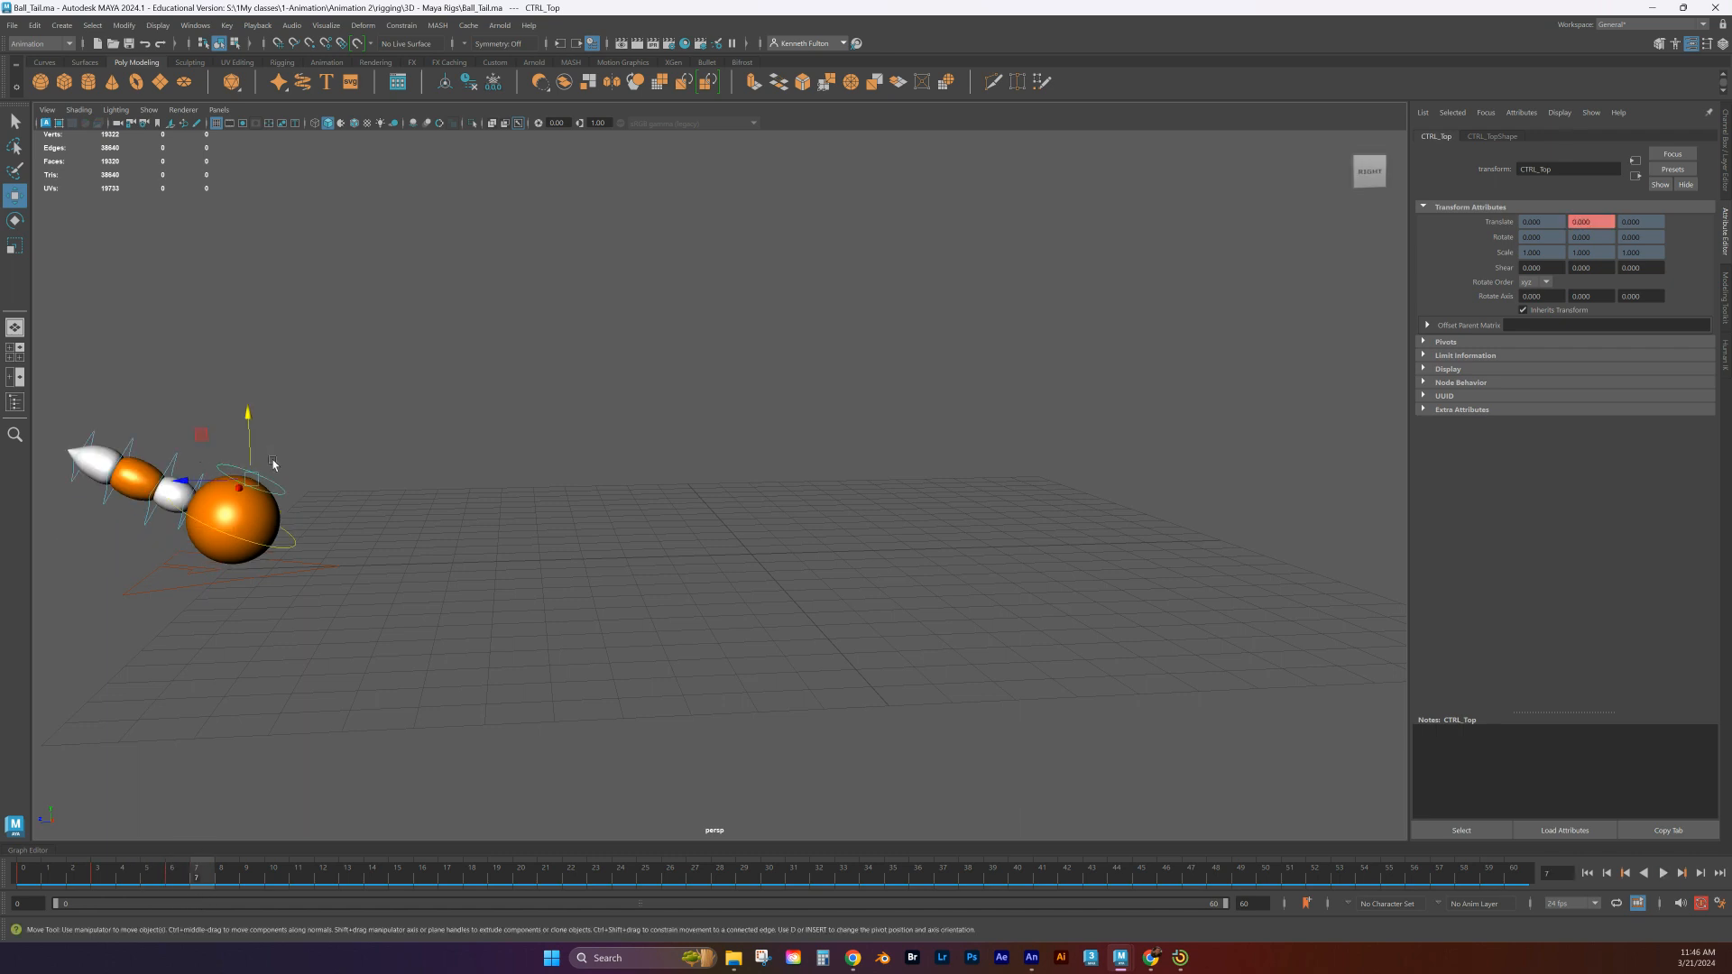
{"action": "left_click_drag", "start_coordinate": [256, 449], "coordinate": [282, 395]}
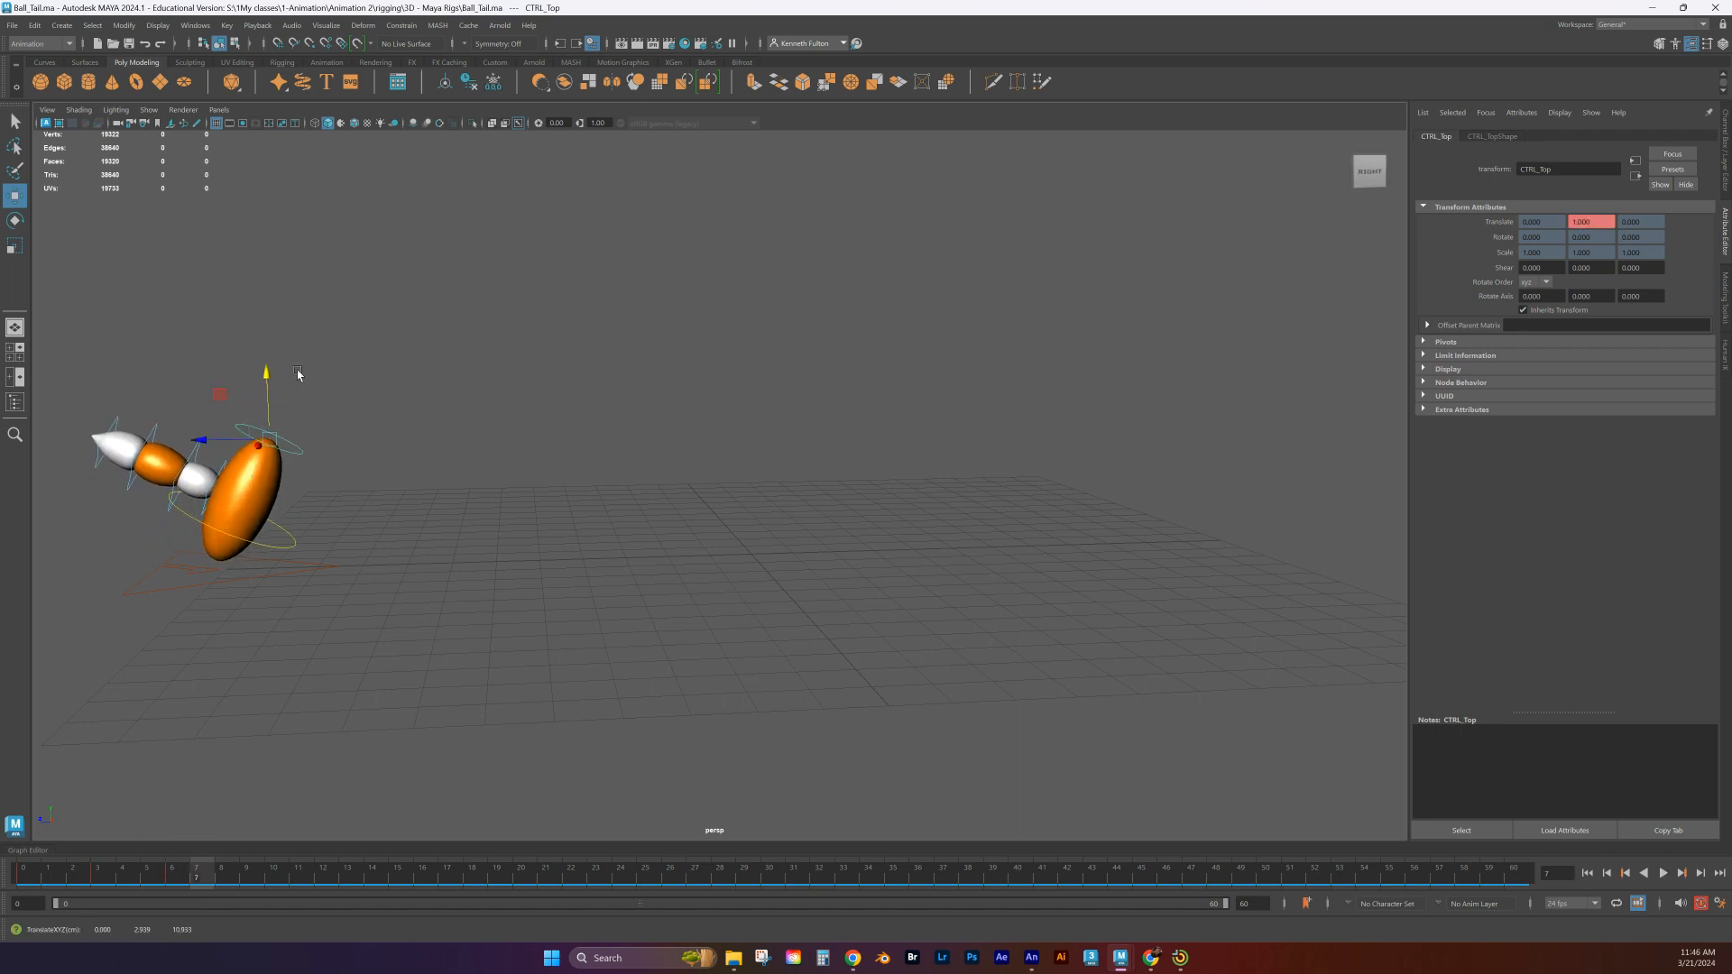
At frame 18, near the peak of the jump, set CTRL_Top's Translate Y to 0 and play the animation
{"action": "left_click_drag", "start_coordinate": [199, 872], "coordinate": [469, 852]}
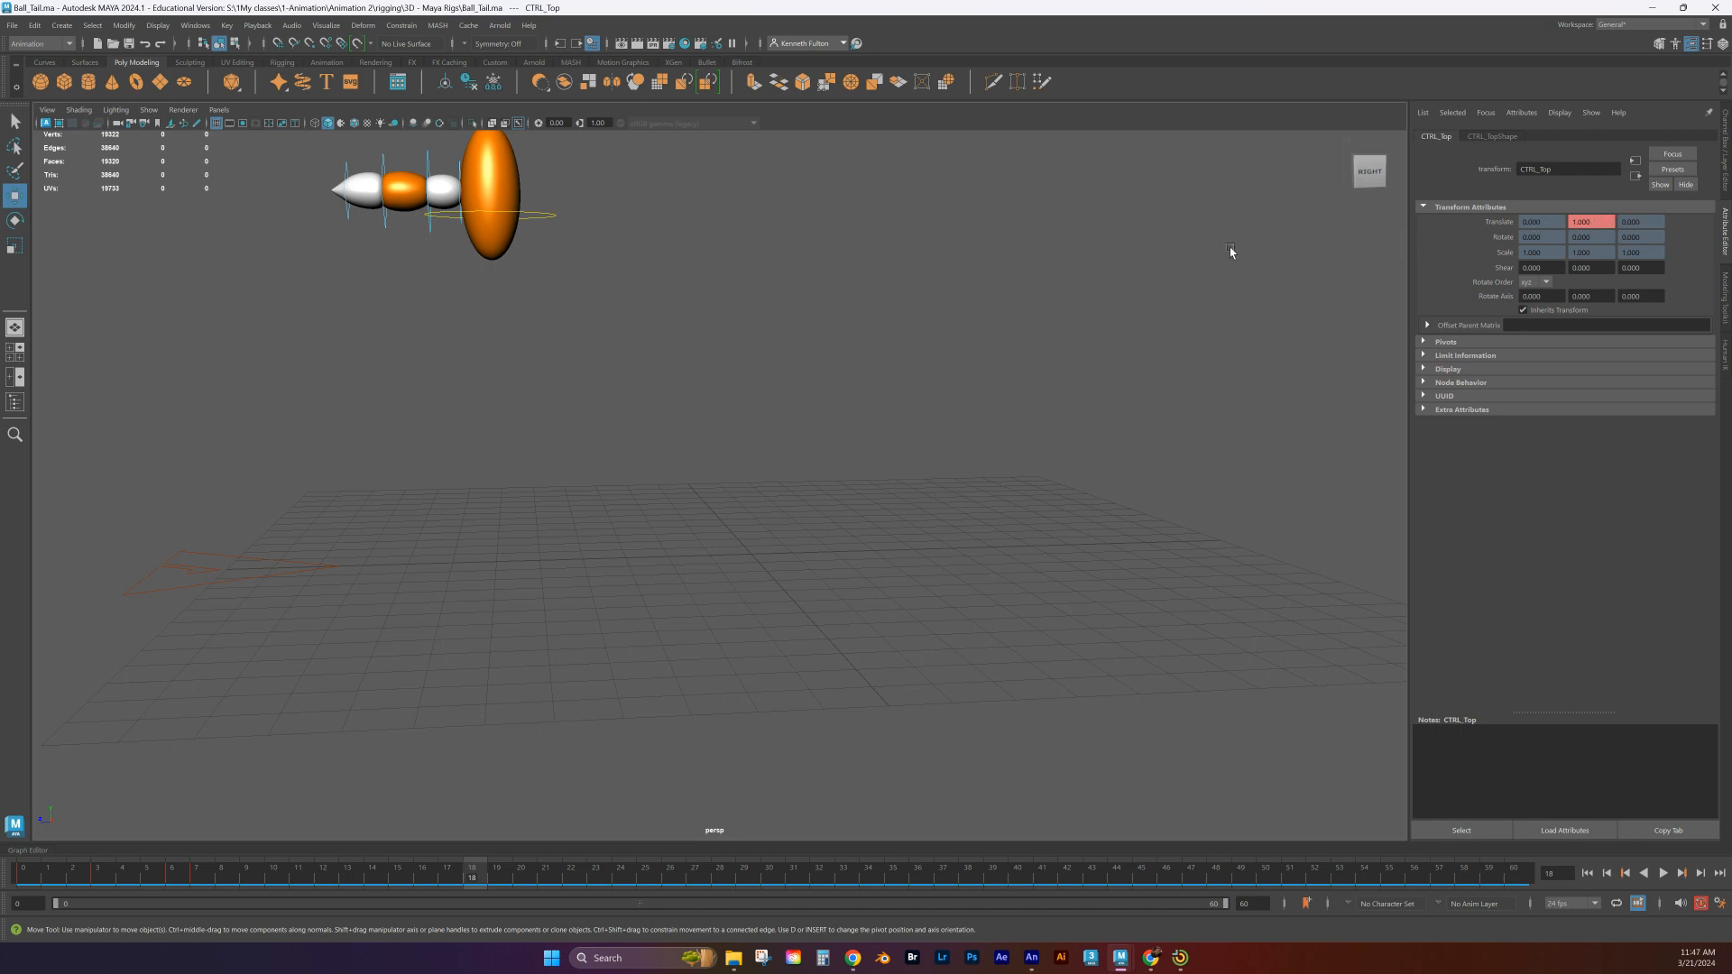
{"action": "middle_click_drag", "start_coordinate": [1173, 232], "coordinate": [1160, 291], "text": "alt"}
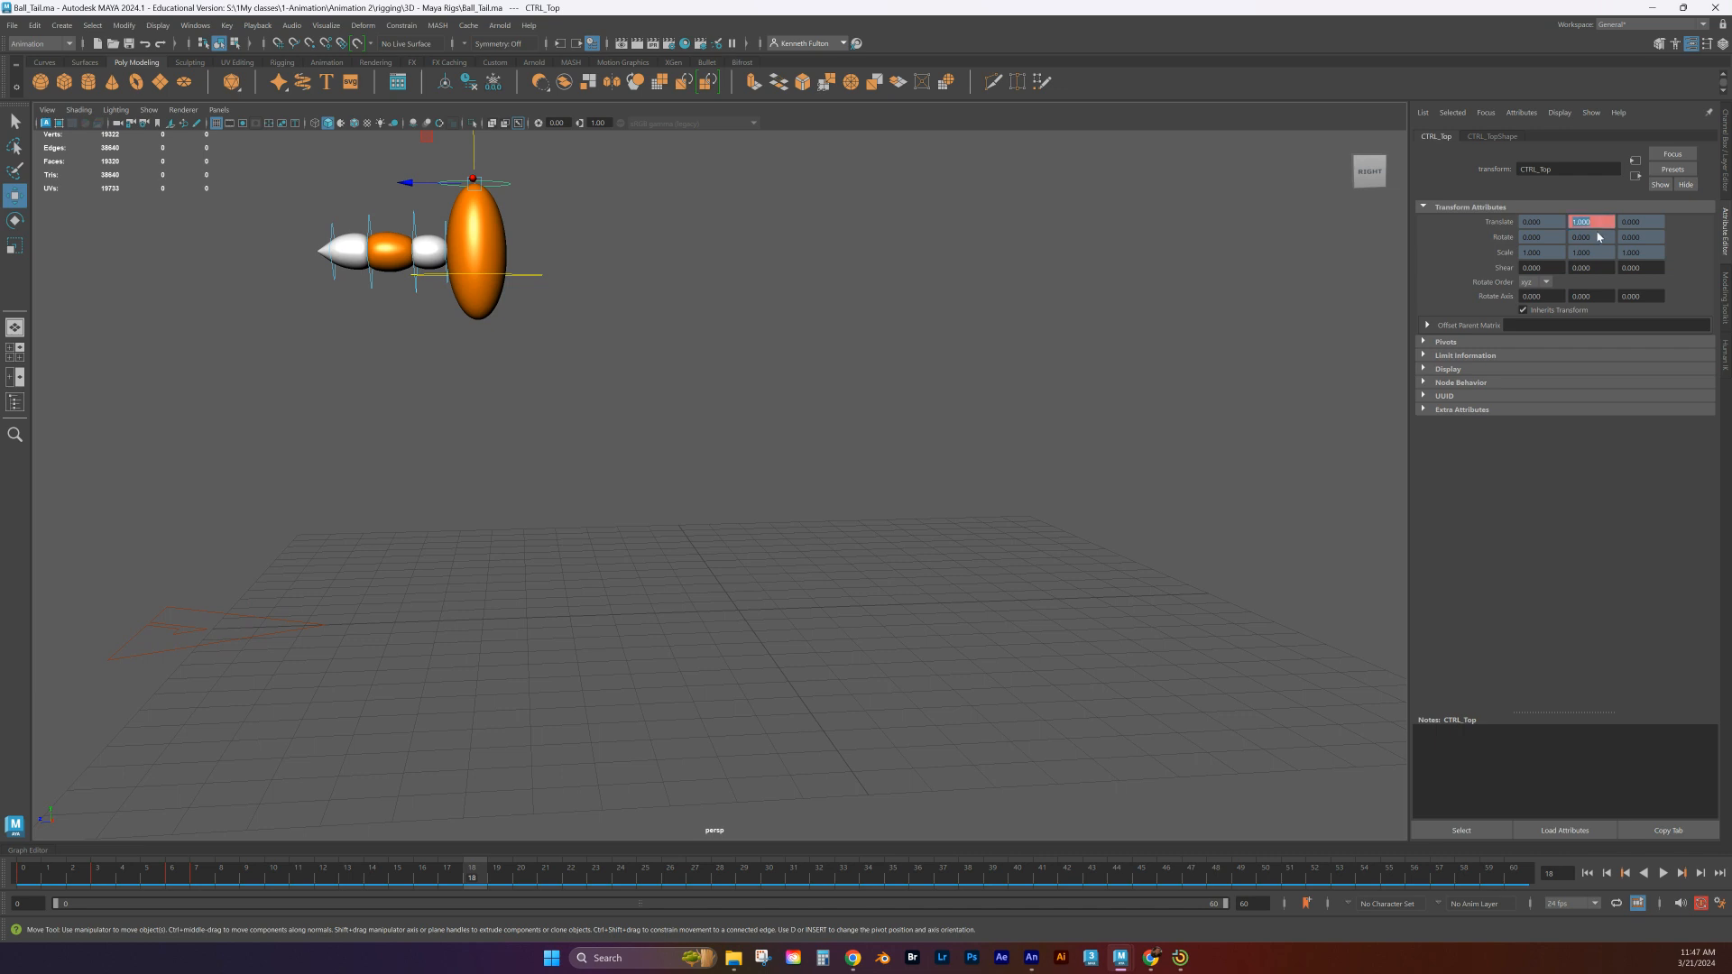
{"action": "key", "text": "Return"}
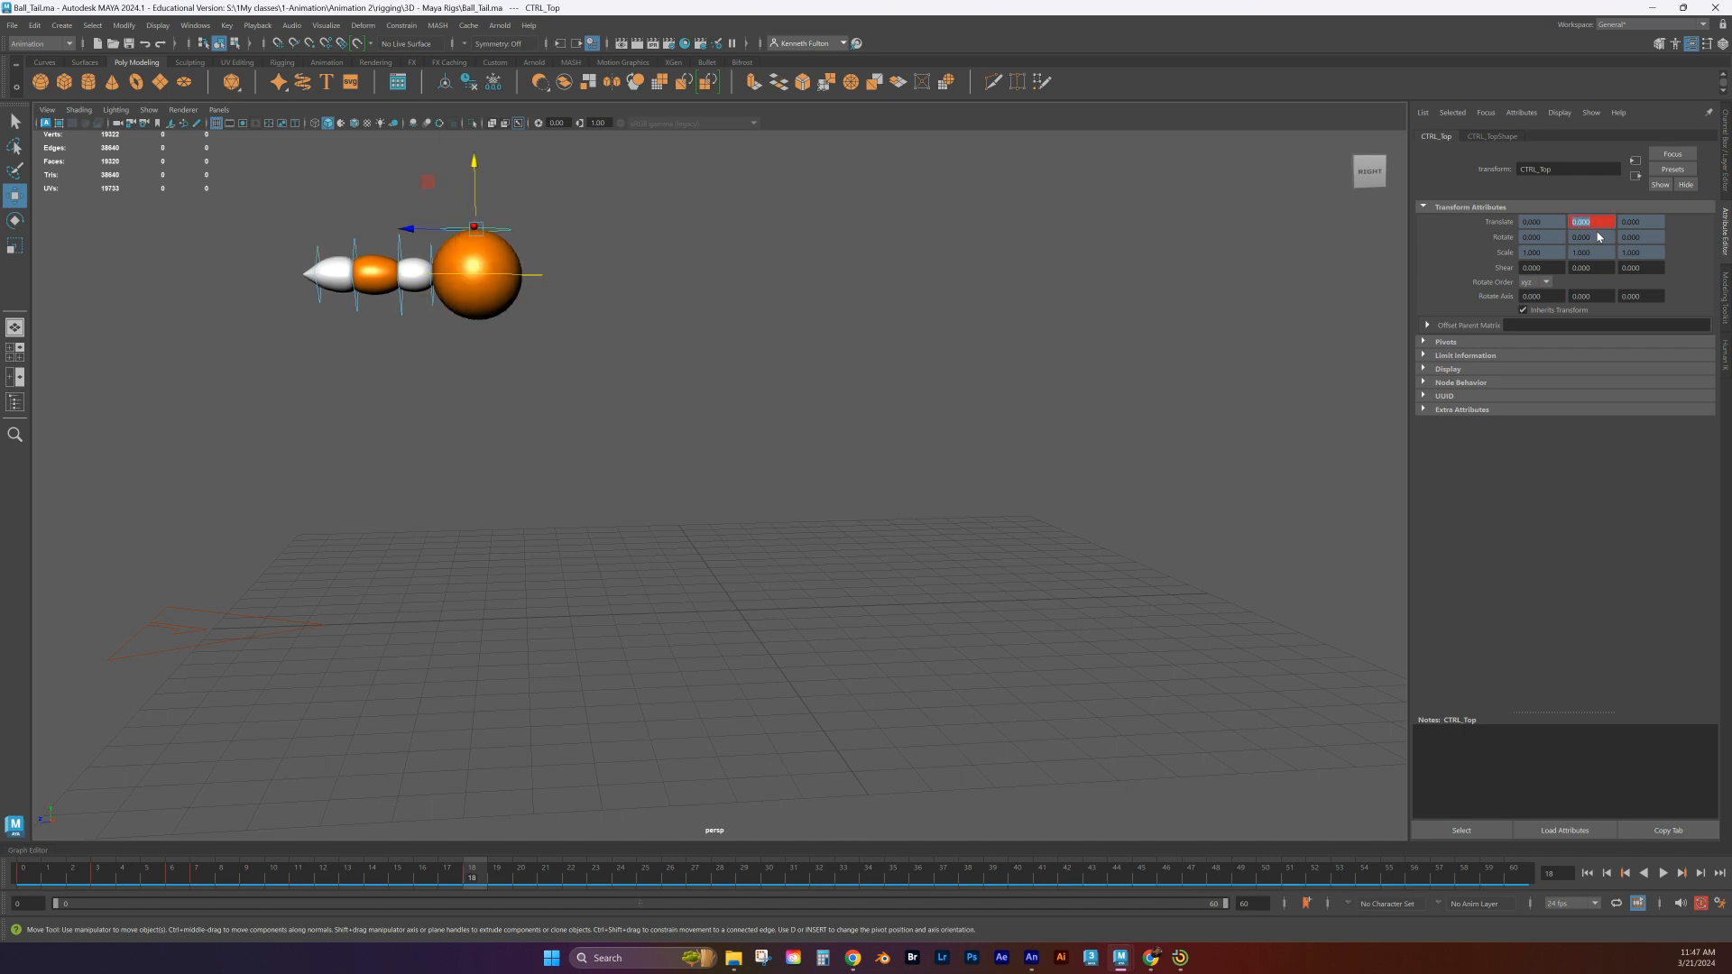
{"action": "key", "text": "alt+v"}
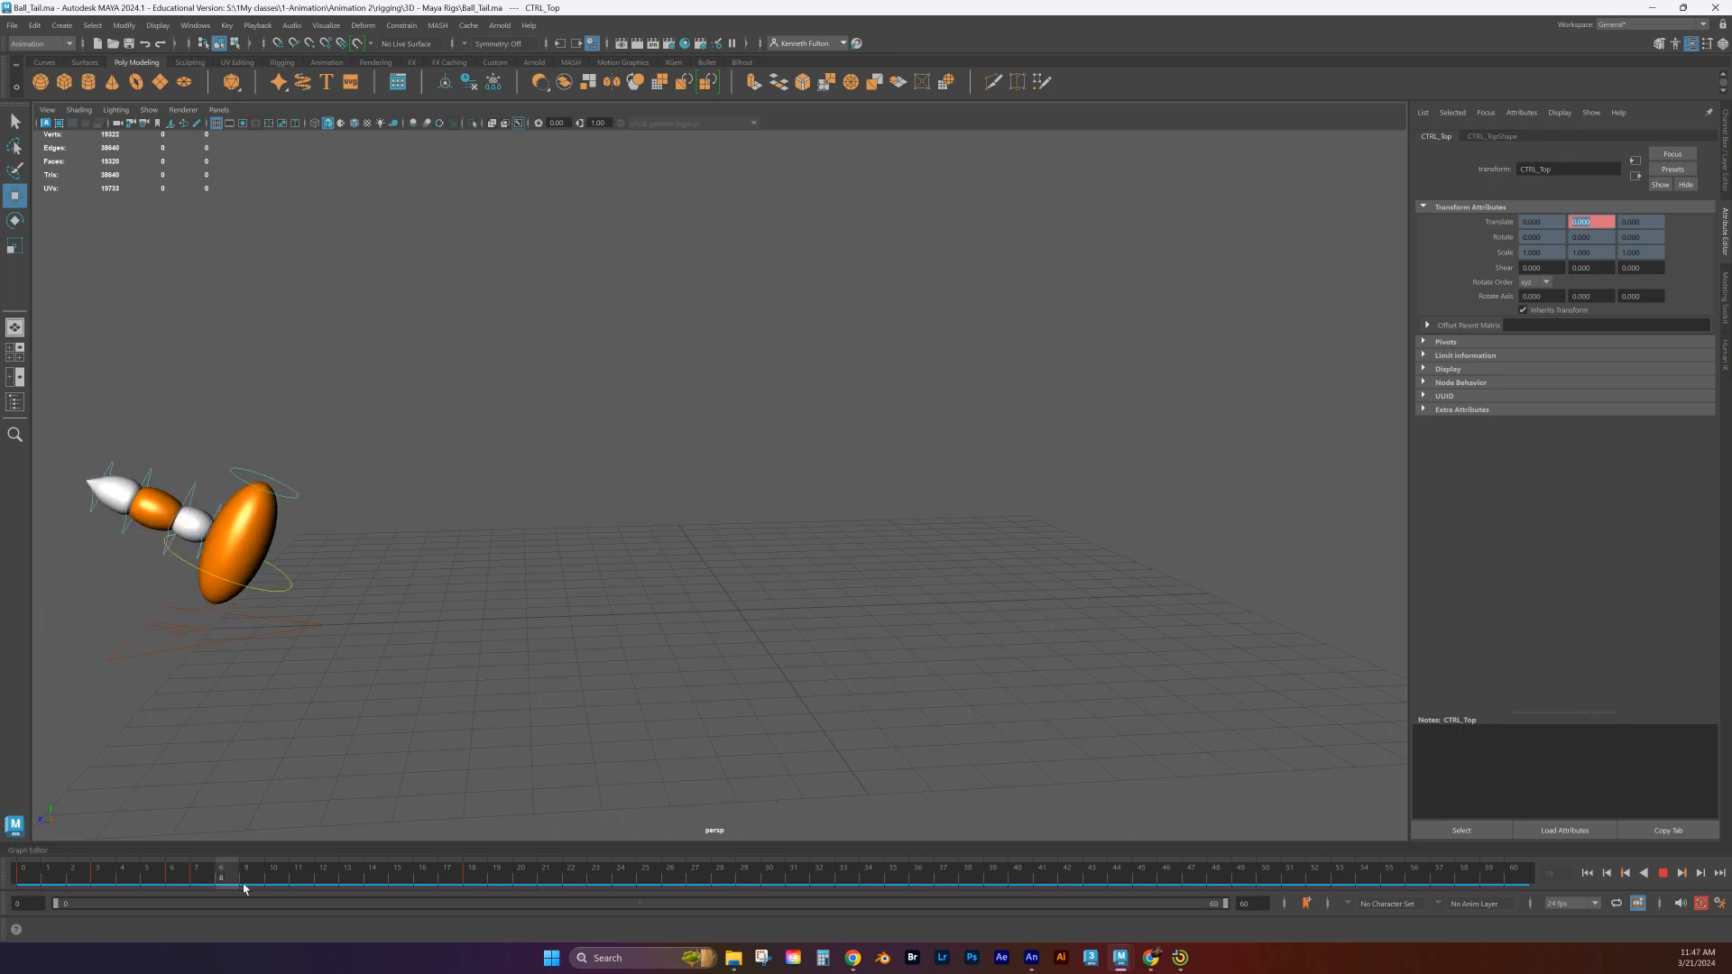
Raise CTRL_Top at frame 12 to keep the ball stretched on the way up, and play the result
{"action": "left_click_drag", "start_coordinate": [121, 890], "coordinate": [338, 888]}
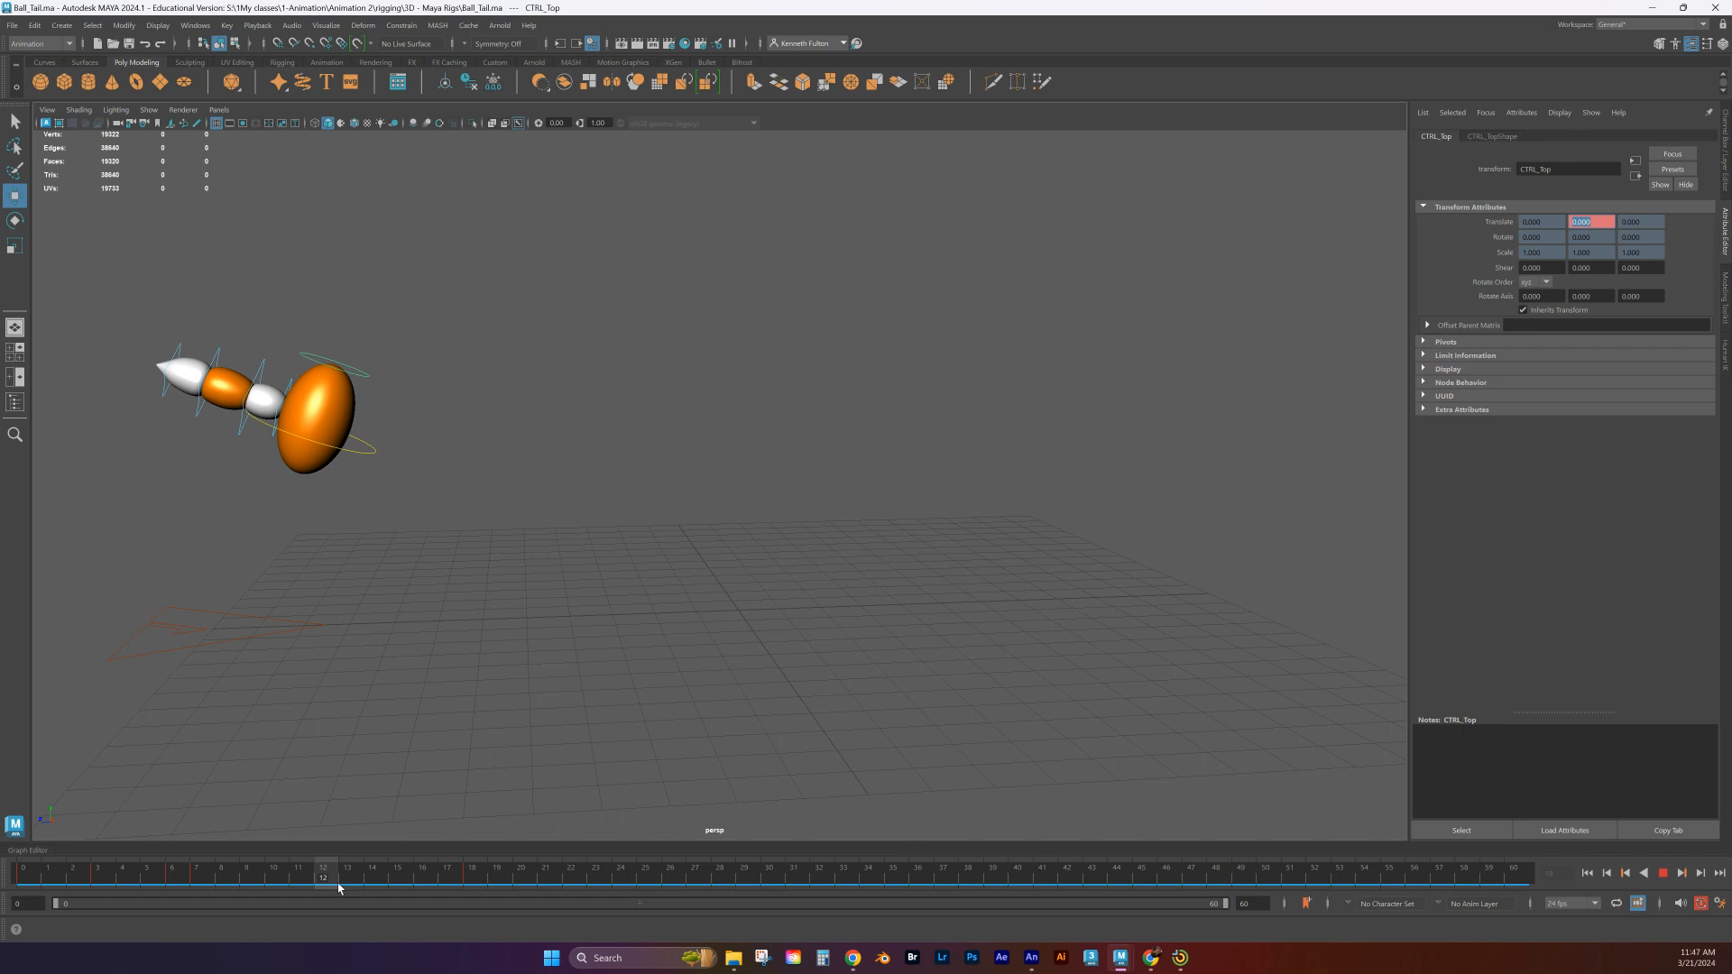
{"action": "mouse_move", "coordinate": [320, 888]}
{"action": "left_mouse_down"}
{"action": "mouse_move", "coordinate": [167, 889]}
{"action": "mouse_move", "coordinate": [519, 893]}
{"action": "mouse_move", "coordinate": [63, 883]}
{"action": "mouse_move", "coordinate": [446, 892]}
{"action": "mouse_move", "coordinate": [323, 873]}
{"action": "left_mouse_up"}
{"action": "left_click_drag", "start_coordinate": [336, 319], "coordinate": [337, 306]}
{"action": "key", "text": "alt+v"}
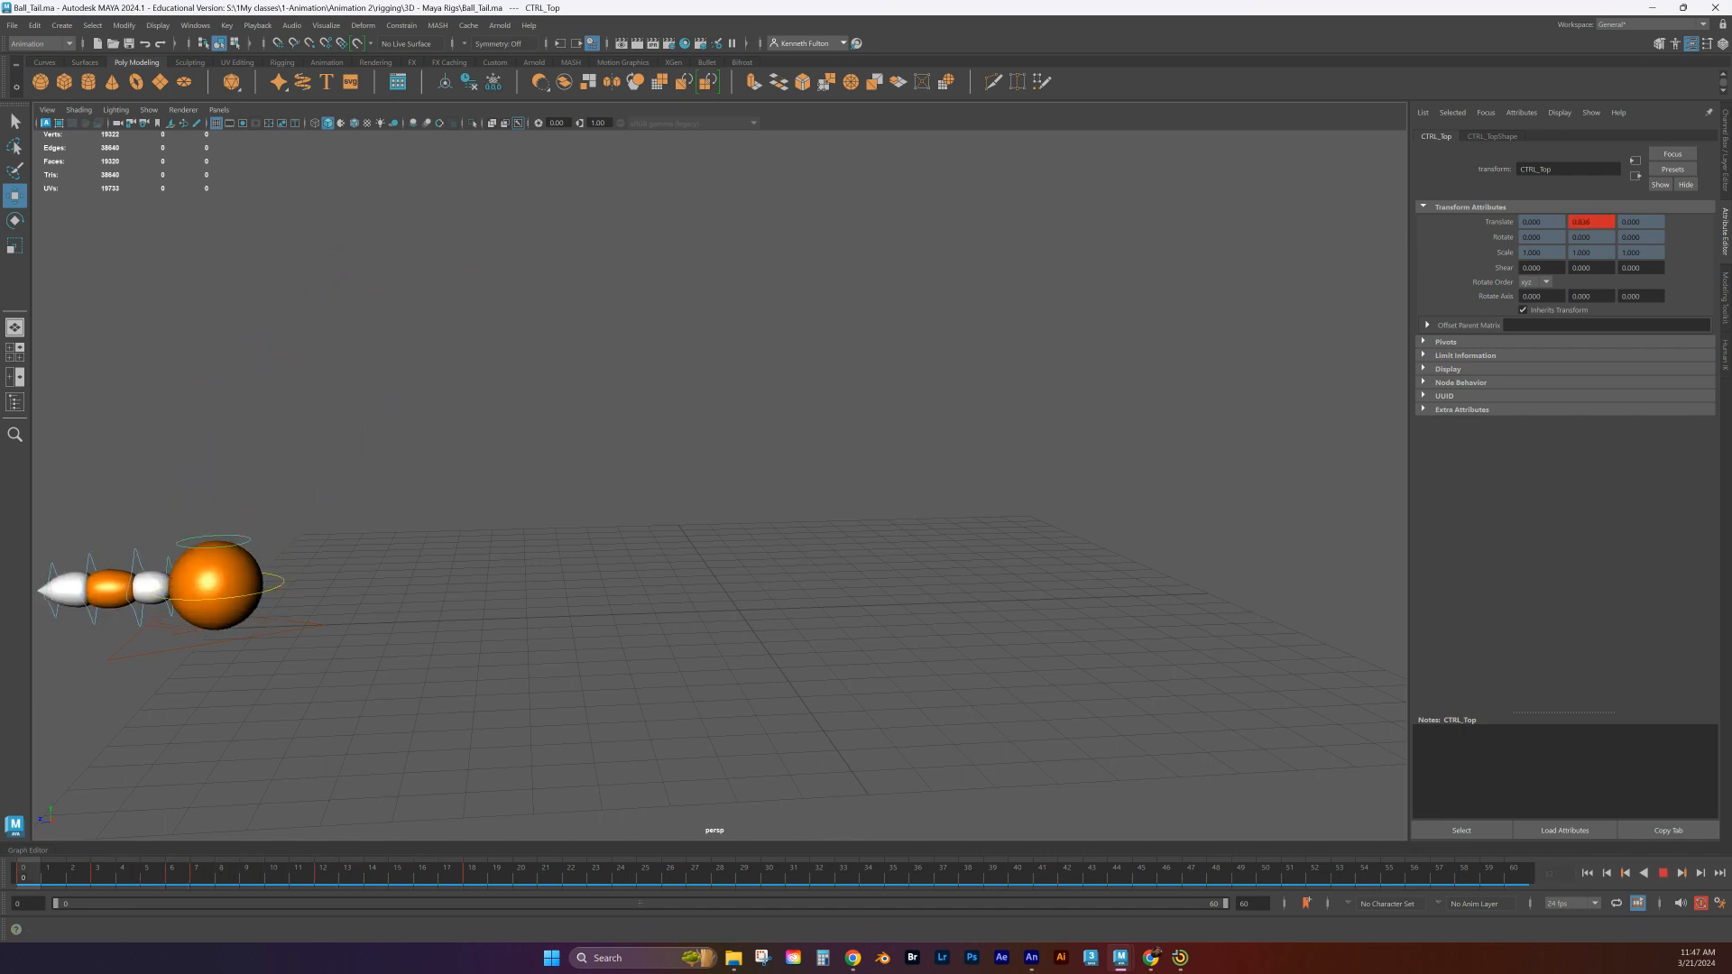
Stretch CTRL_Top to about Translate Y 0.276 at frame 19 and to Translate Y 1 at frame 29
{"action": "left_click_drag", "start_coordinate": [266, 890], "coordinate": [495, 826]}
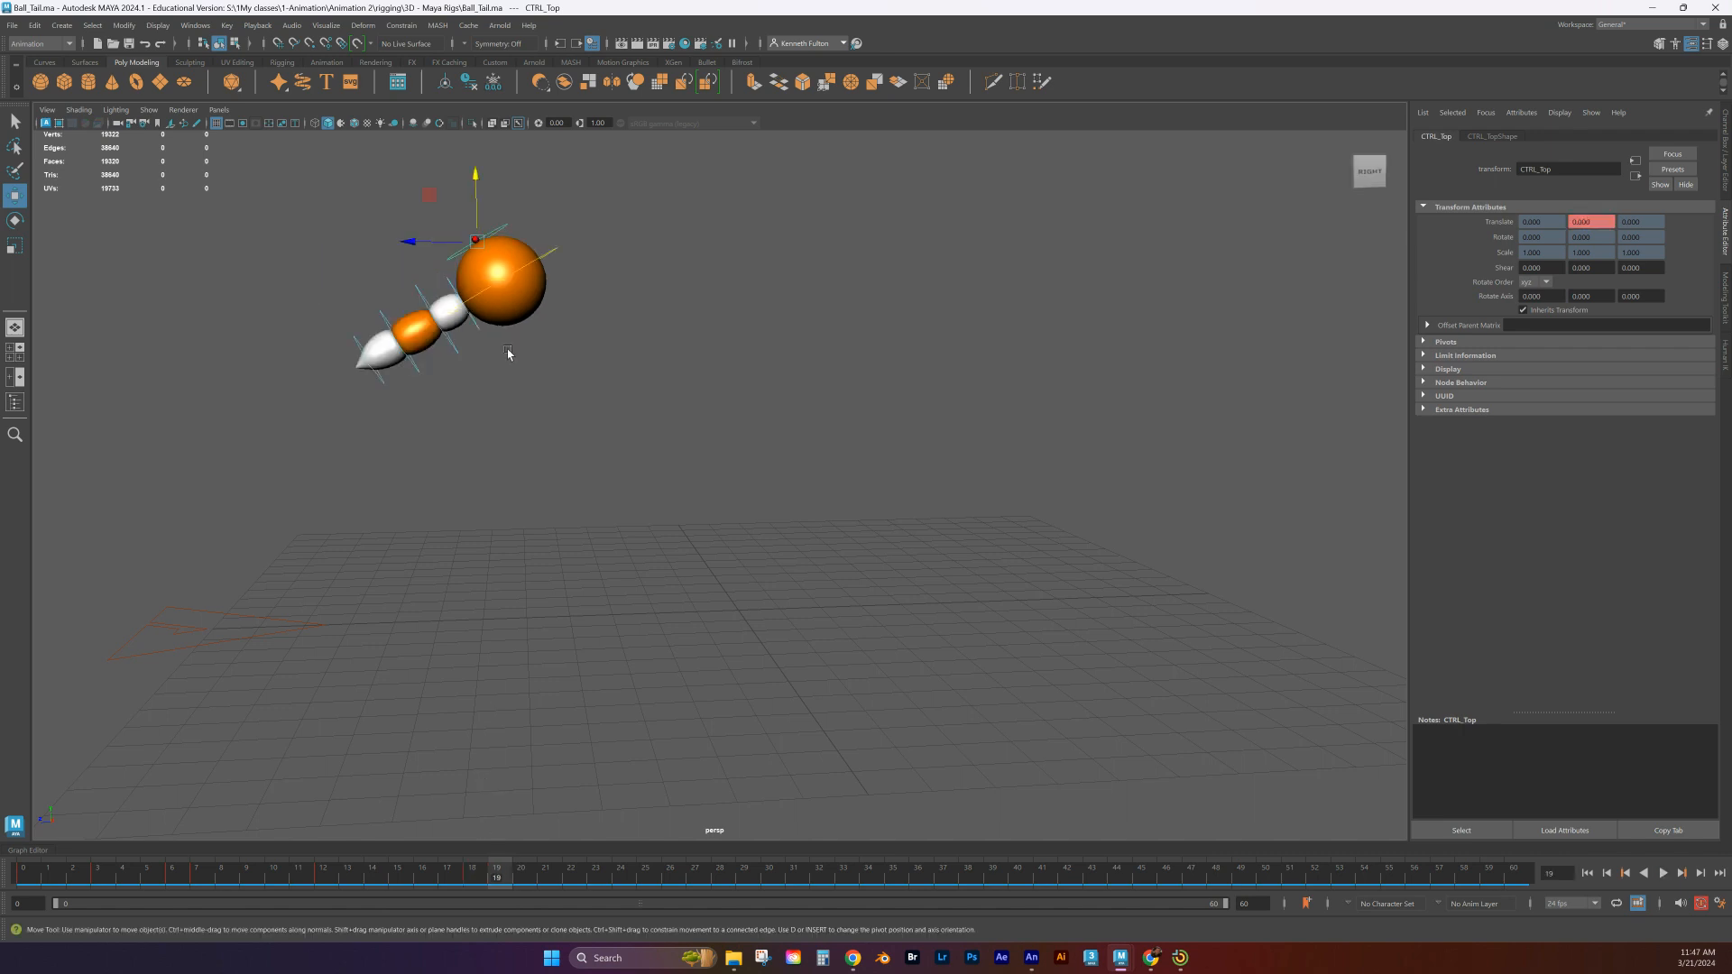
{"action": "left_click_drag", "start_coordinate": [476, 183], "coordinate": [469, 172]}
{"action": "left_click_drag", "start_coordinate": [505, 882], "coordinate": [753, 912]}
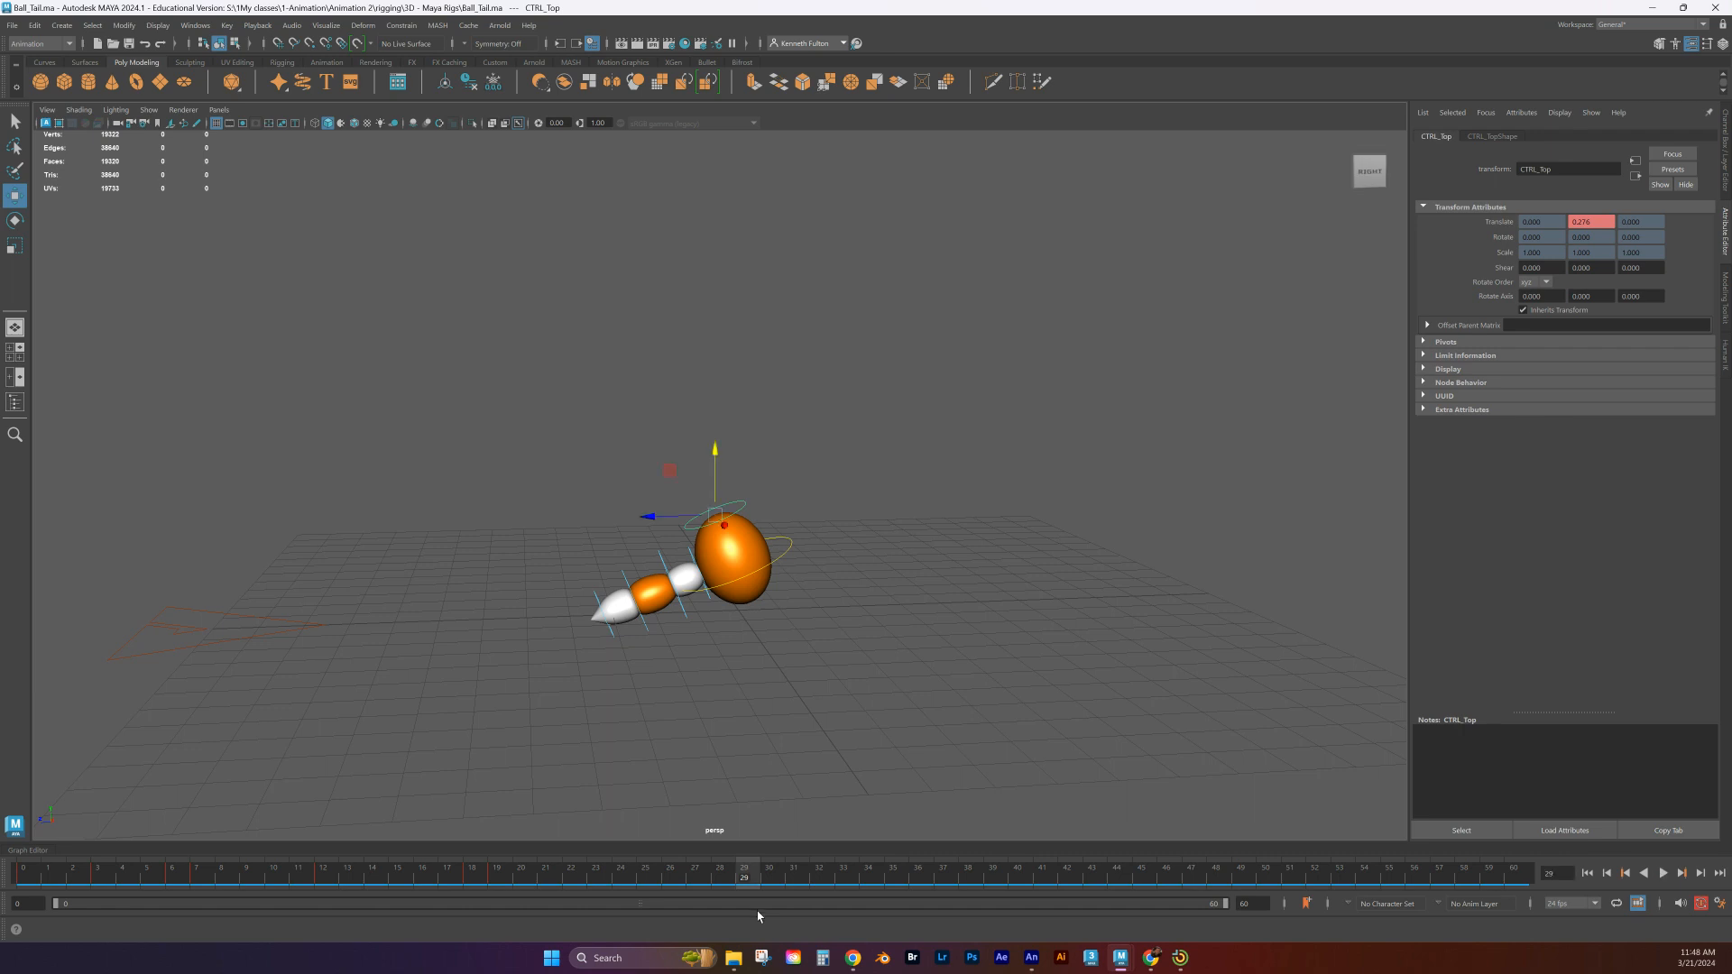
{"action": "left_click_drag", "start_coordinate": [726, 469], "coordinate": [711, 393]}
{"action": "left_click_drag", "start_coordinate": [753, 884], "coordinate": [763, 928]}
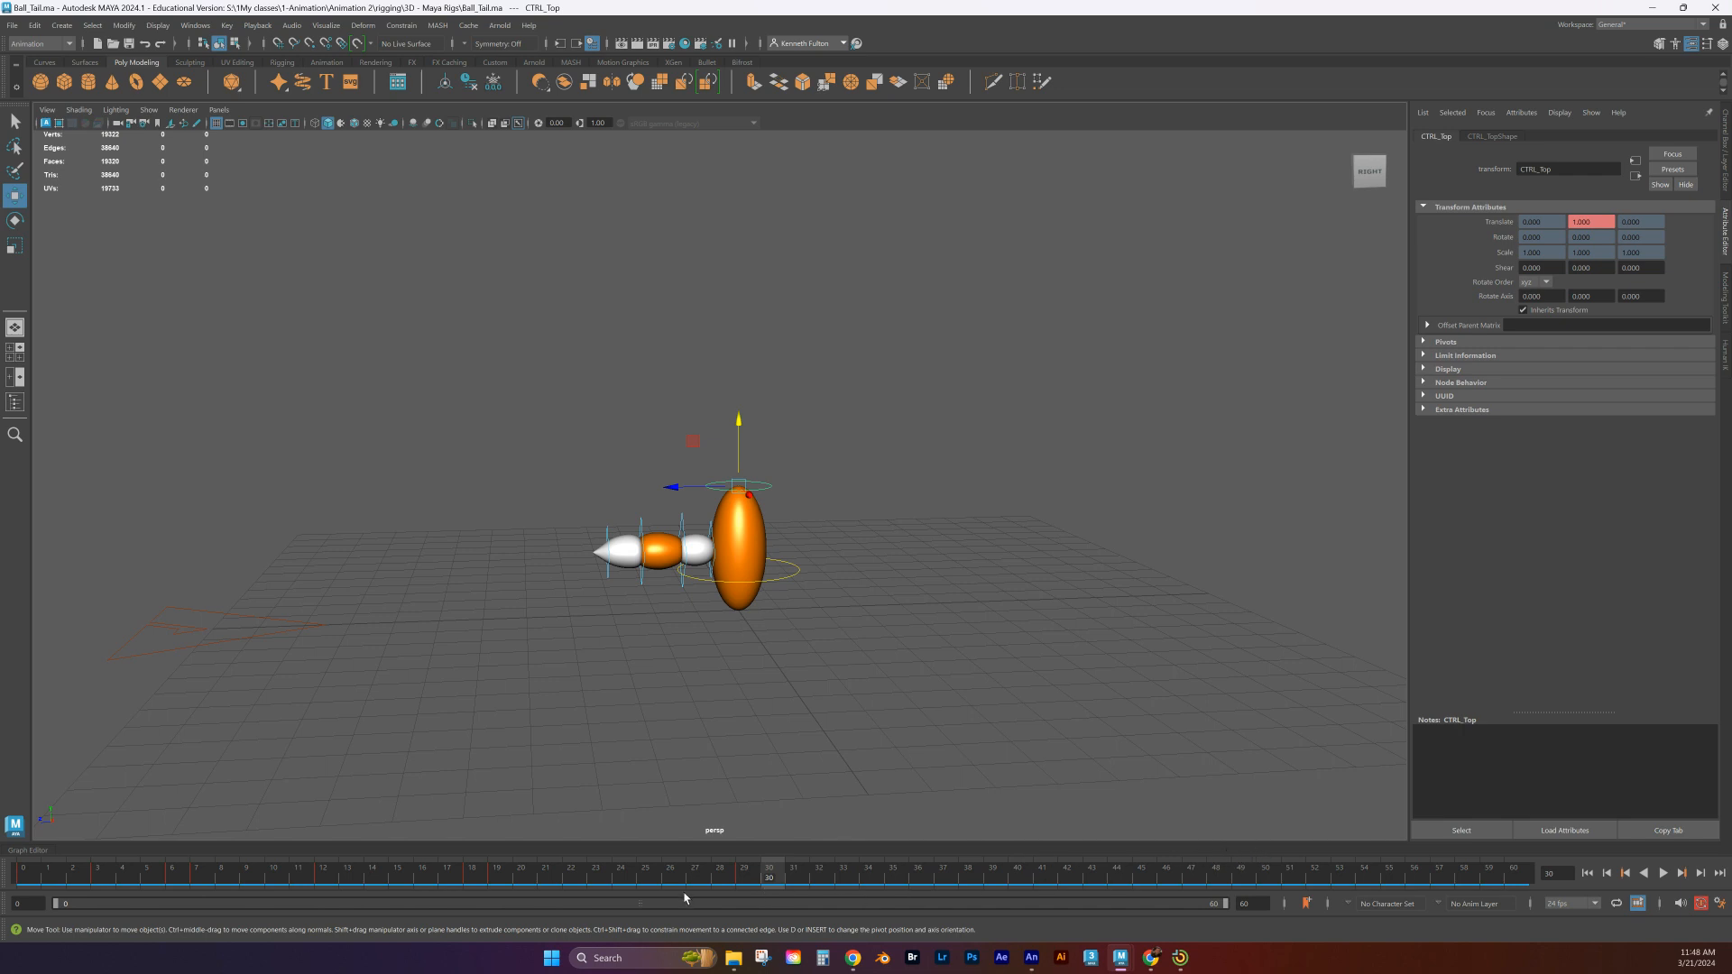
Check CTRL_Main's landing at frames 30 and 29, reselect CTRL_Top and play the motion through the landing
{"action": "left_click", "coordinate": [787, 581]}
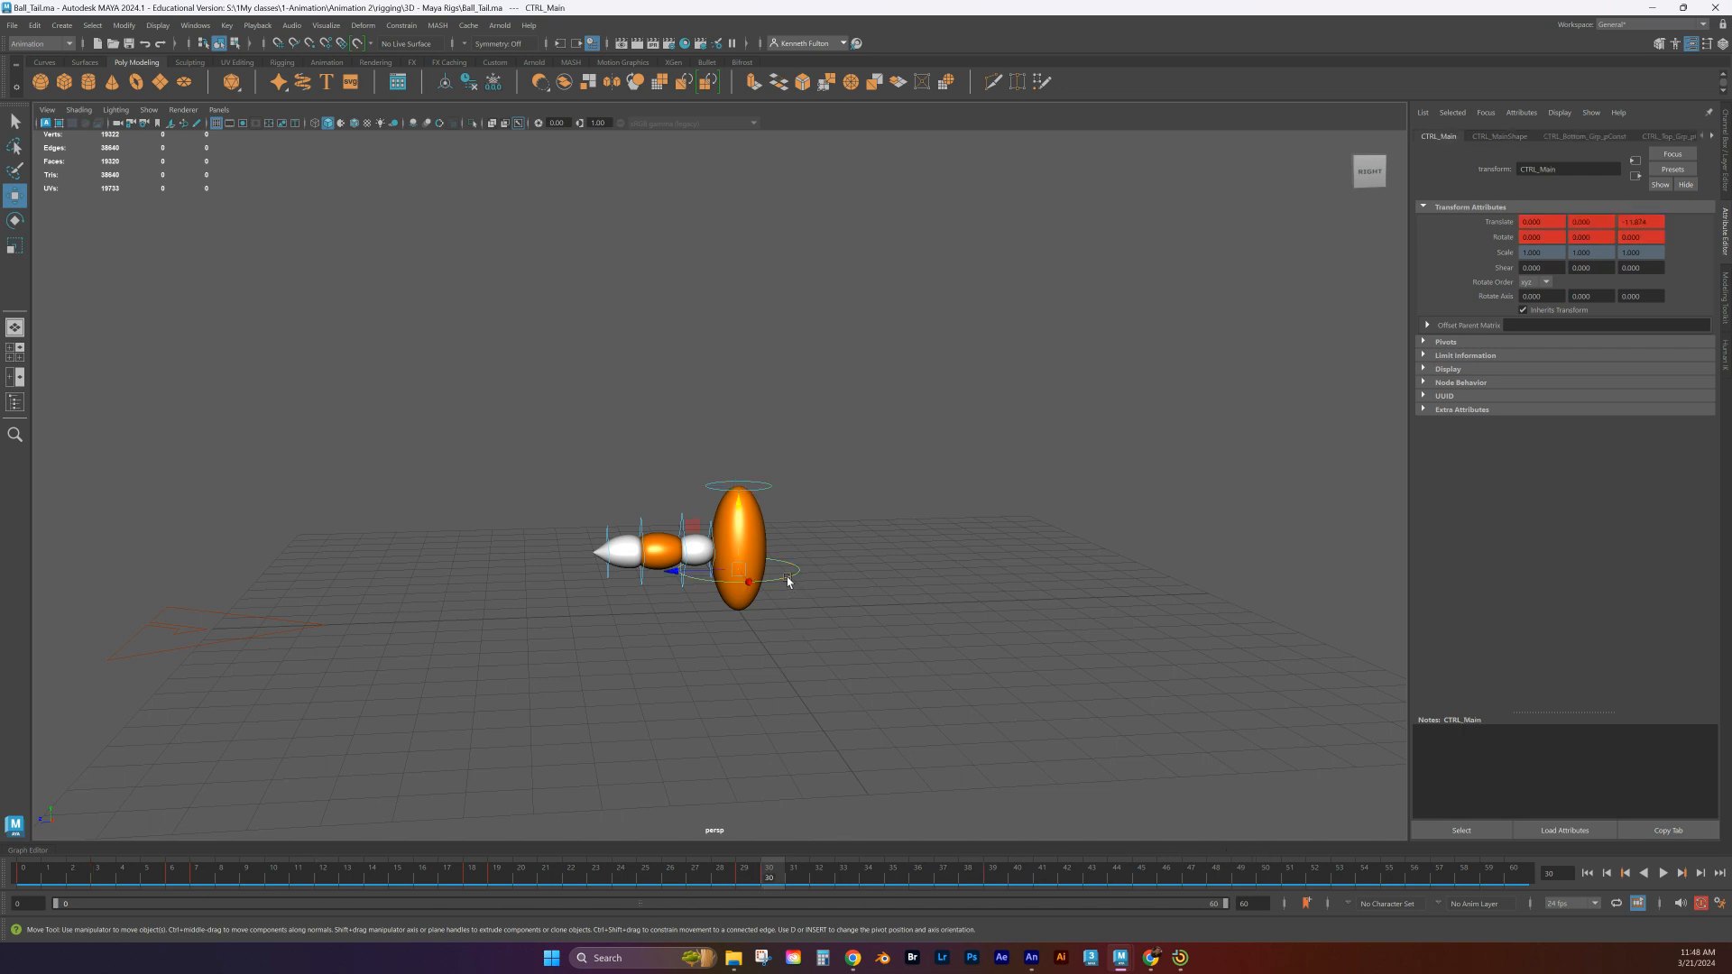
{"action": "key", "text": "alt+v"}
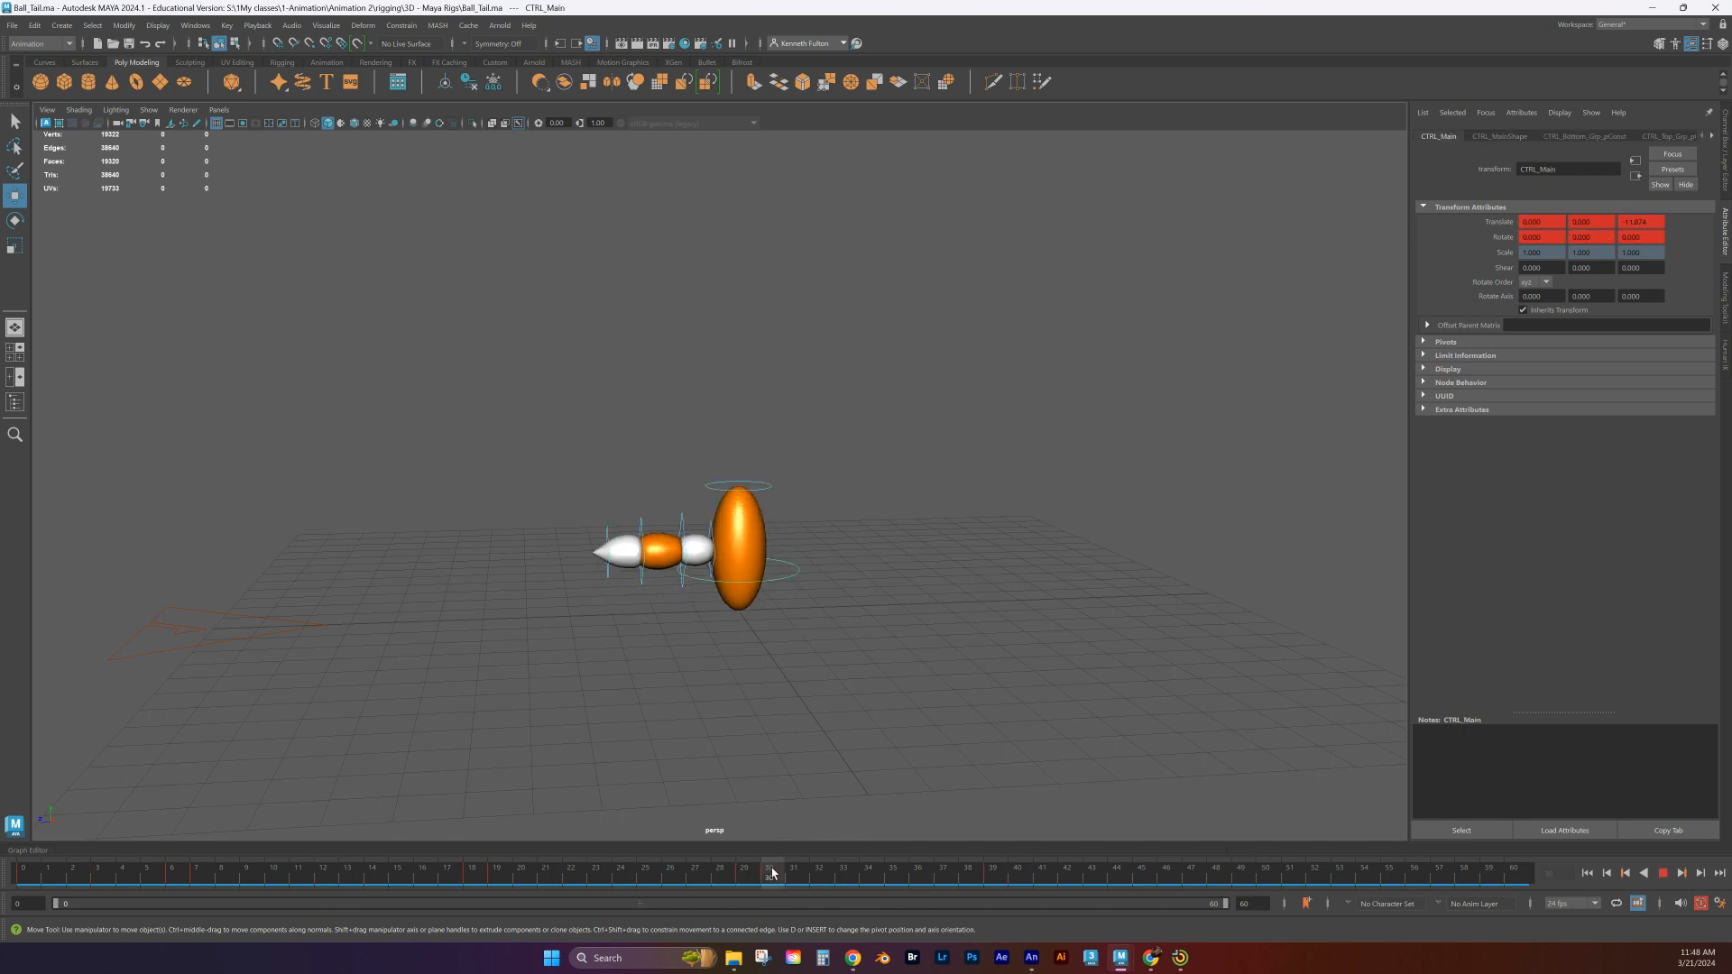
{"action": "left_click", "coordinate": [754, 873]}
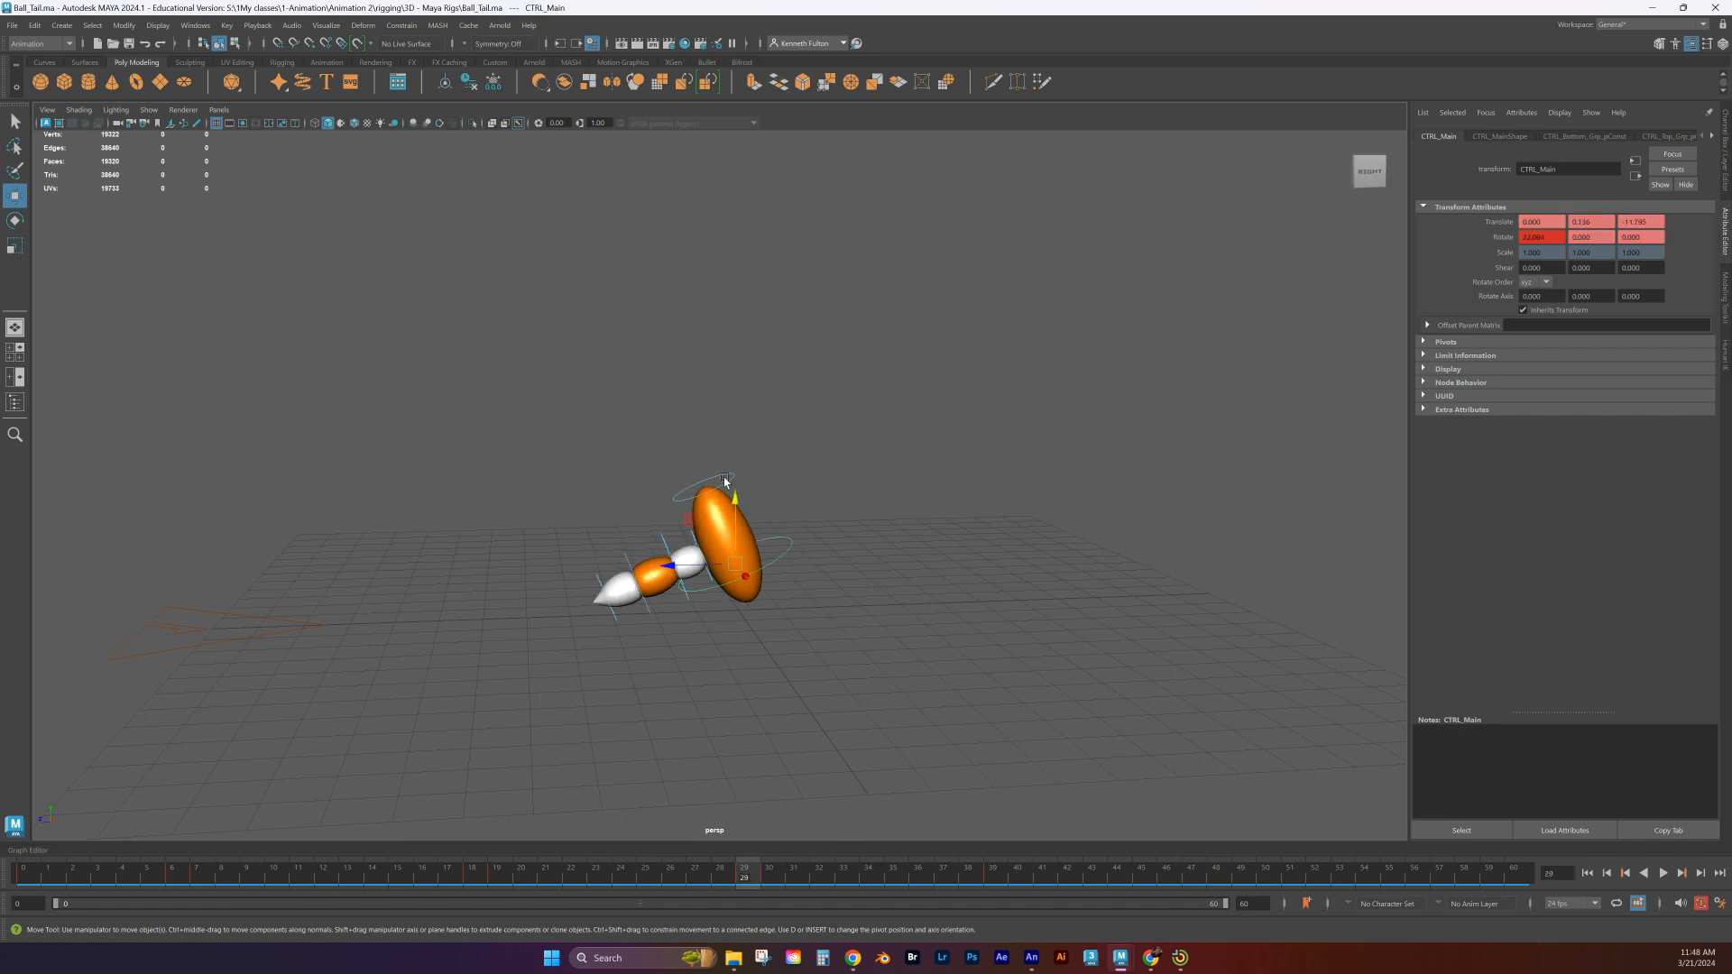
{"action": "left_click", "coordinate": [726, 482]}
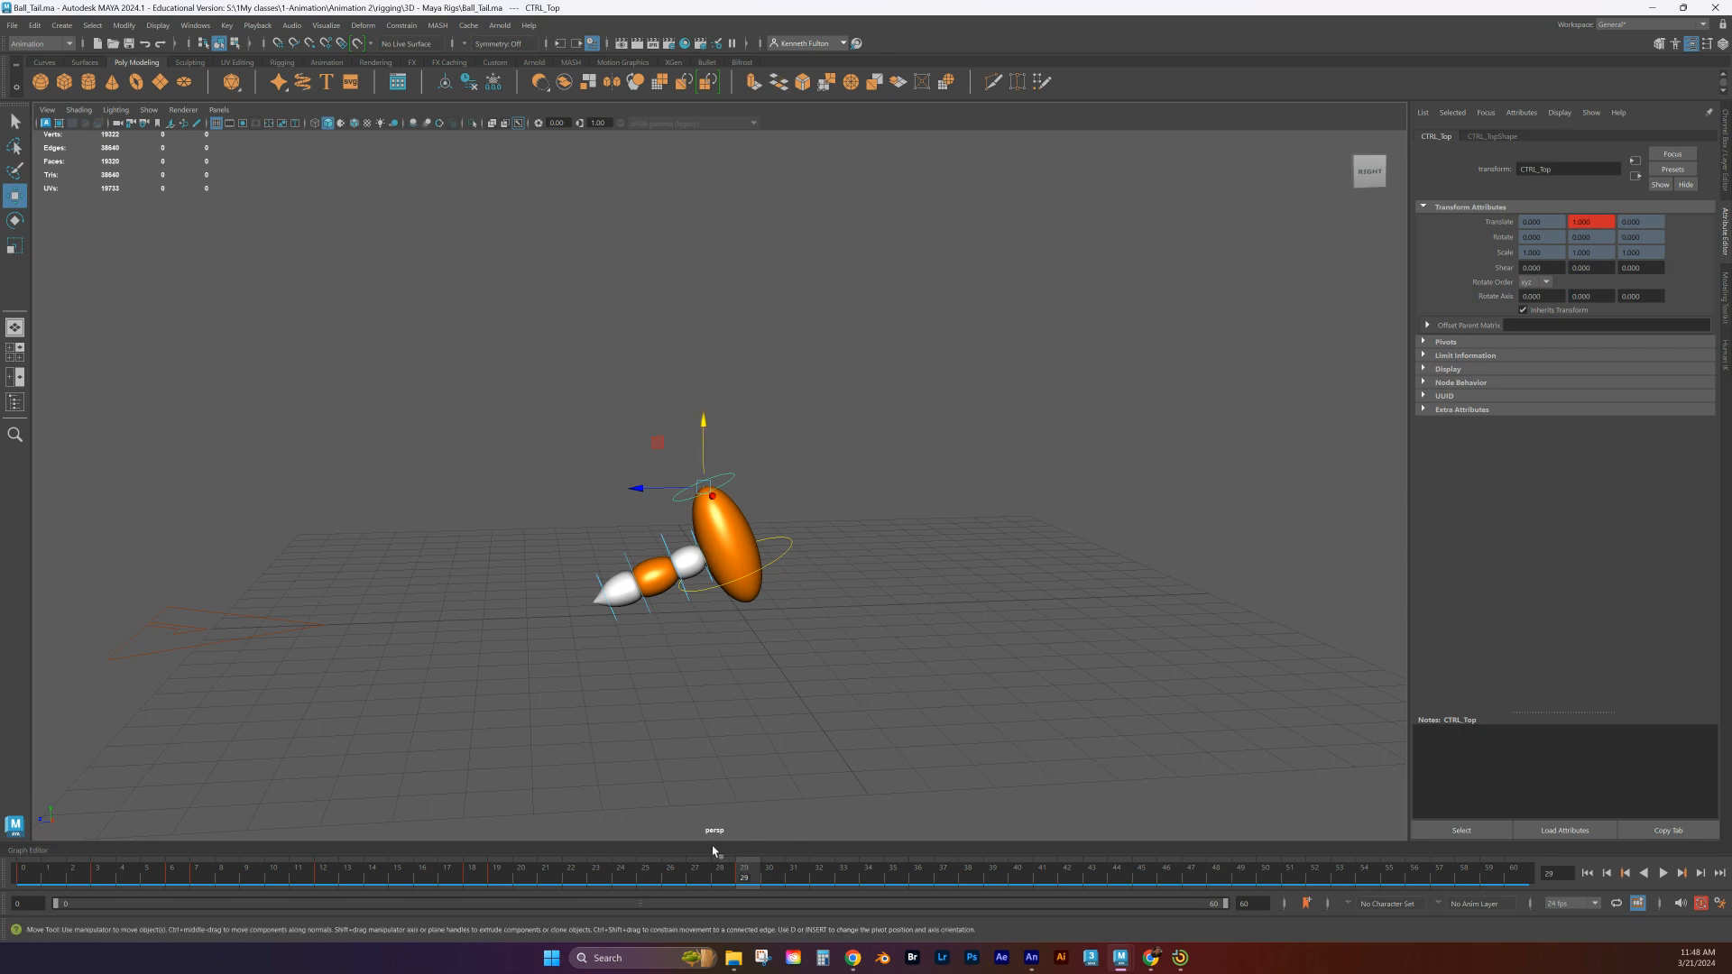
{"action": "key", "text": "alt+v"}
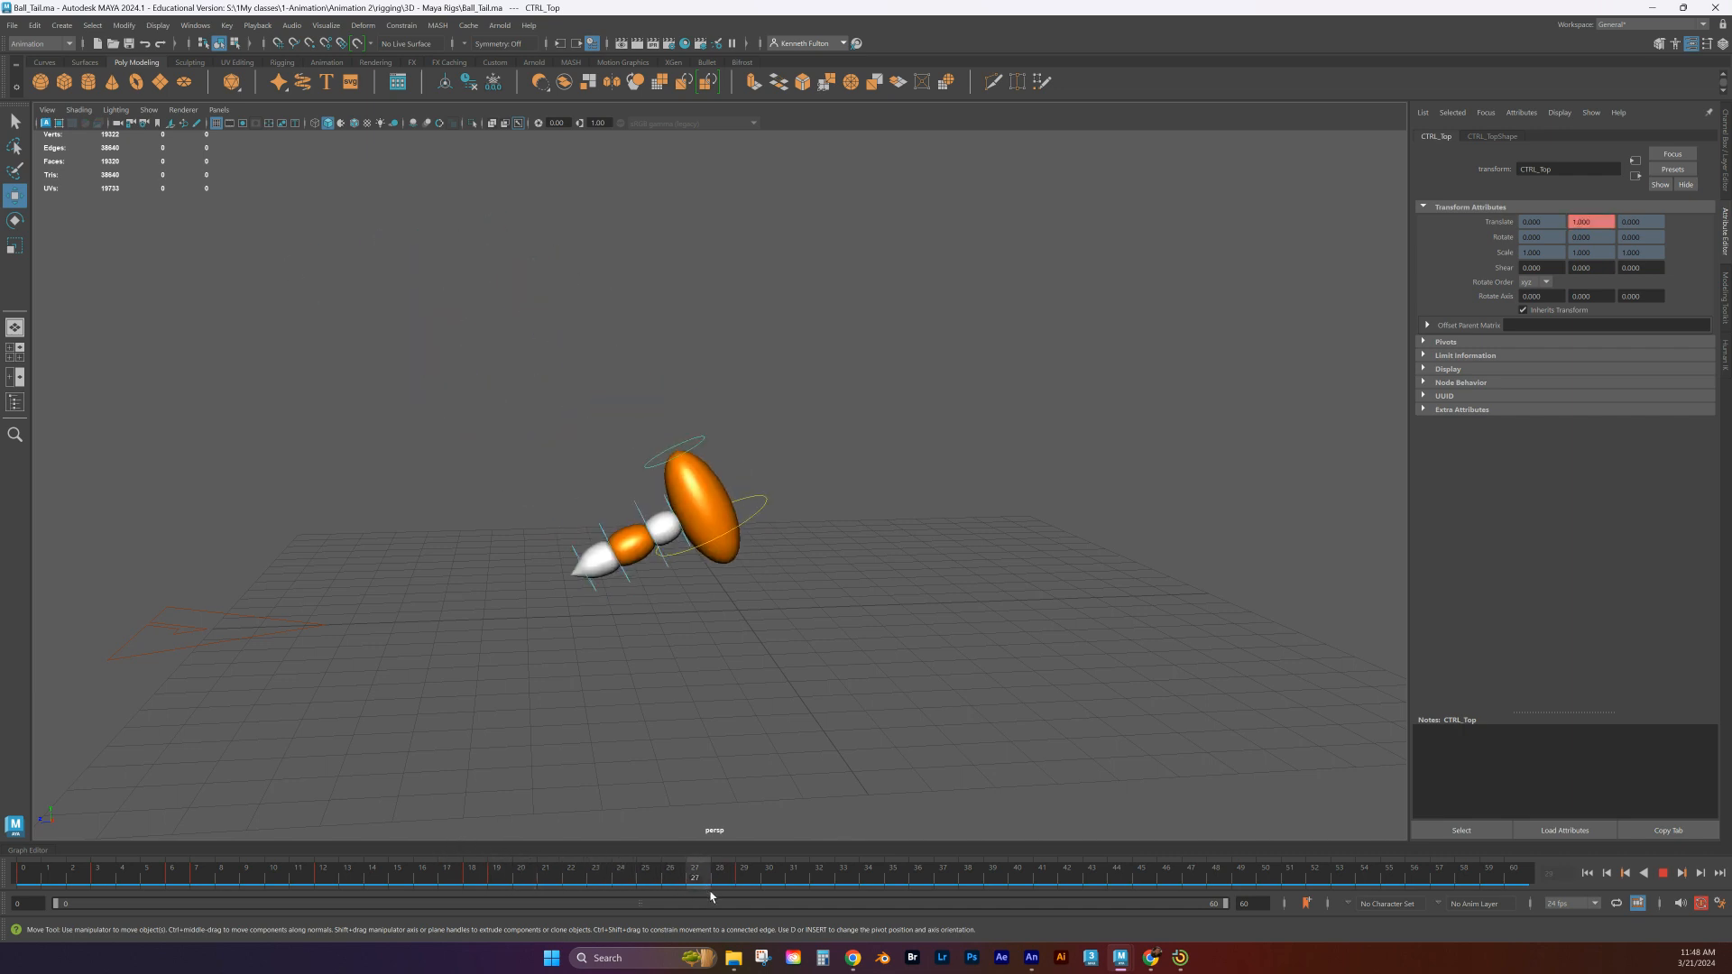
{"action": "key", "text": "alt+v"}
Set CTRL_Top's Translate Y to 0 at frame 30 and squash it to -1 at frame 33
{"action": "left_click_drag", "start_coordinate": [735, 420], "coordinate": [738, 424]}
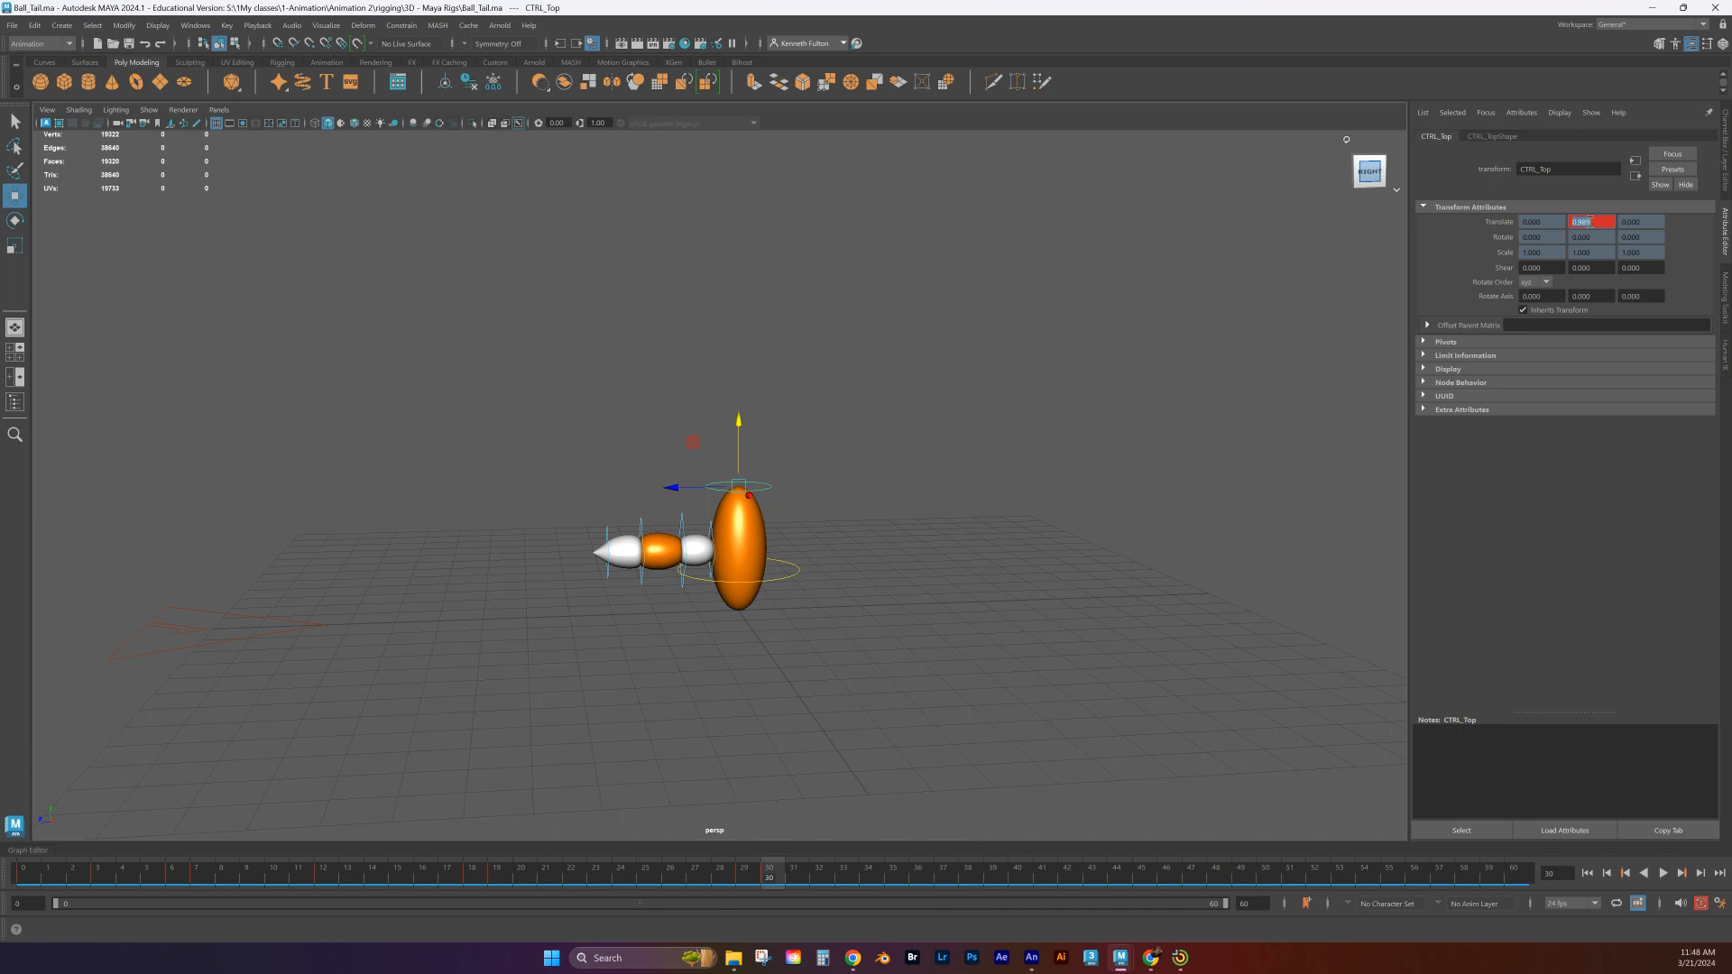
{"action": "key", "text": "Return"}
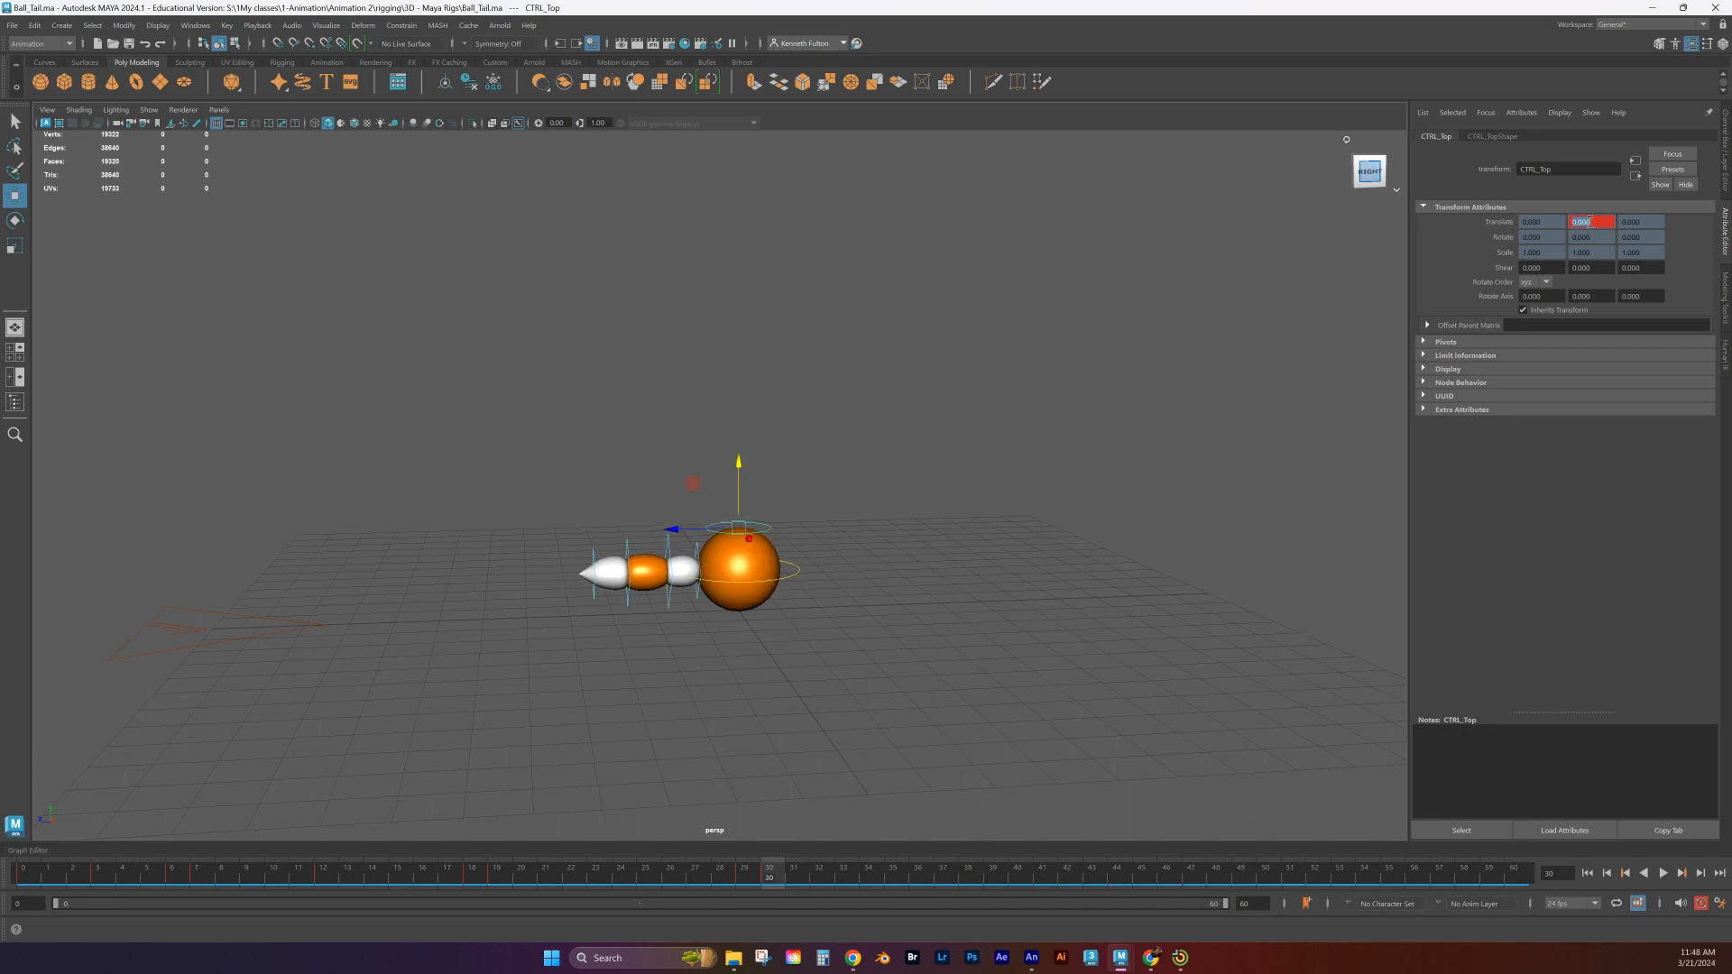
{"action": "left_click_drag", "start_coordinate": [771, 882], "coordinate": [845, 896]}
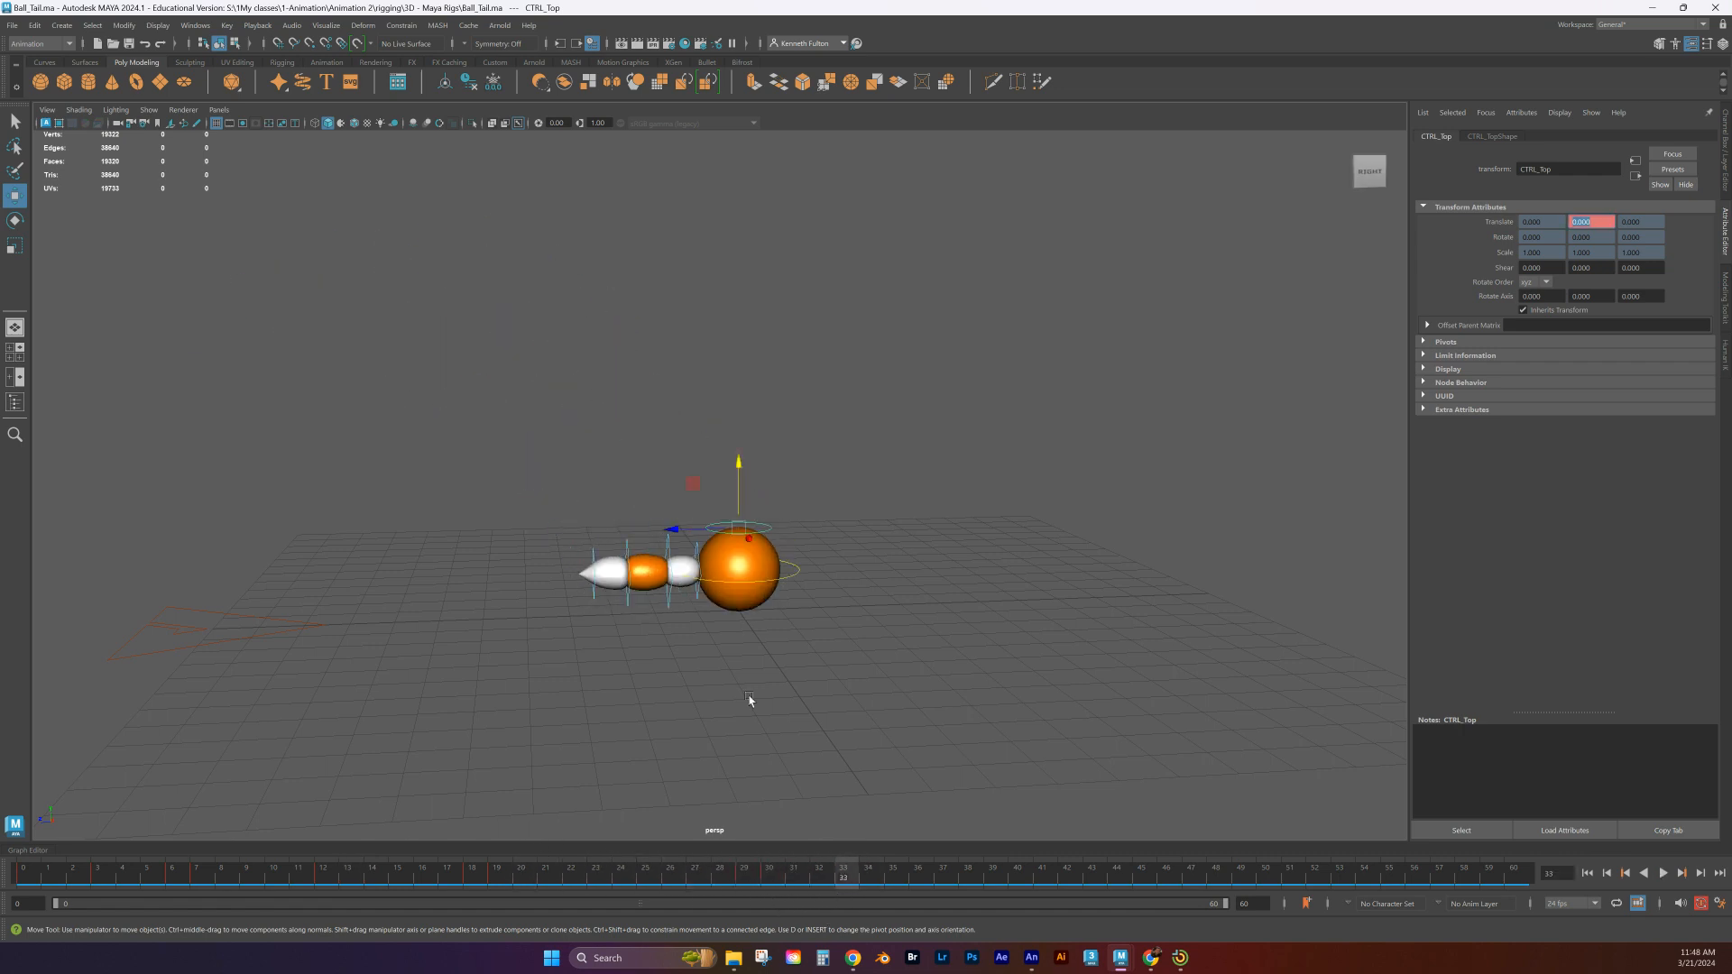
{"action": "left_click_drag", "start_coordinate": [740, 472], "coordinate": [766, 665]}
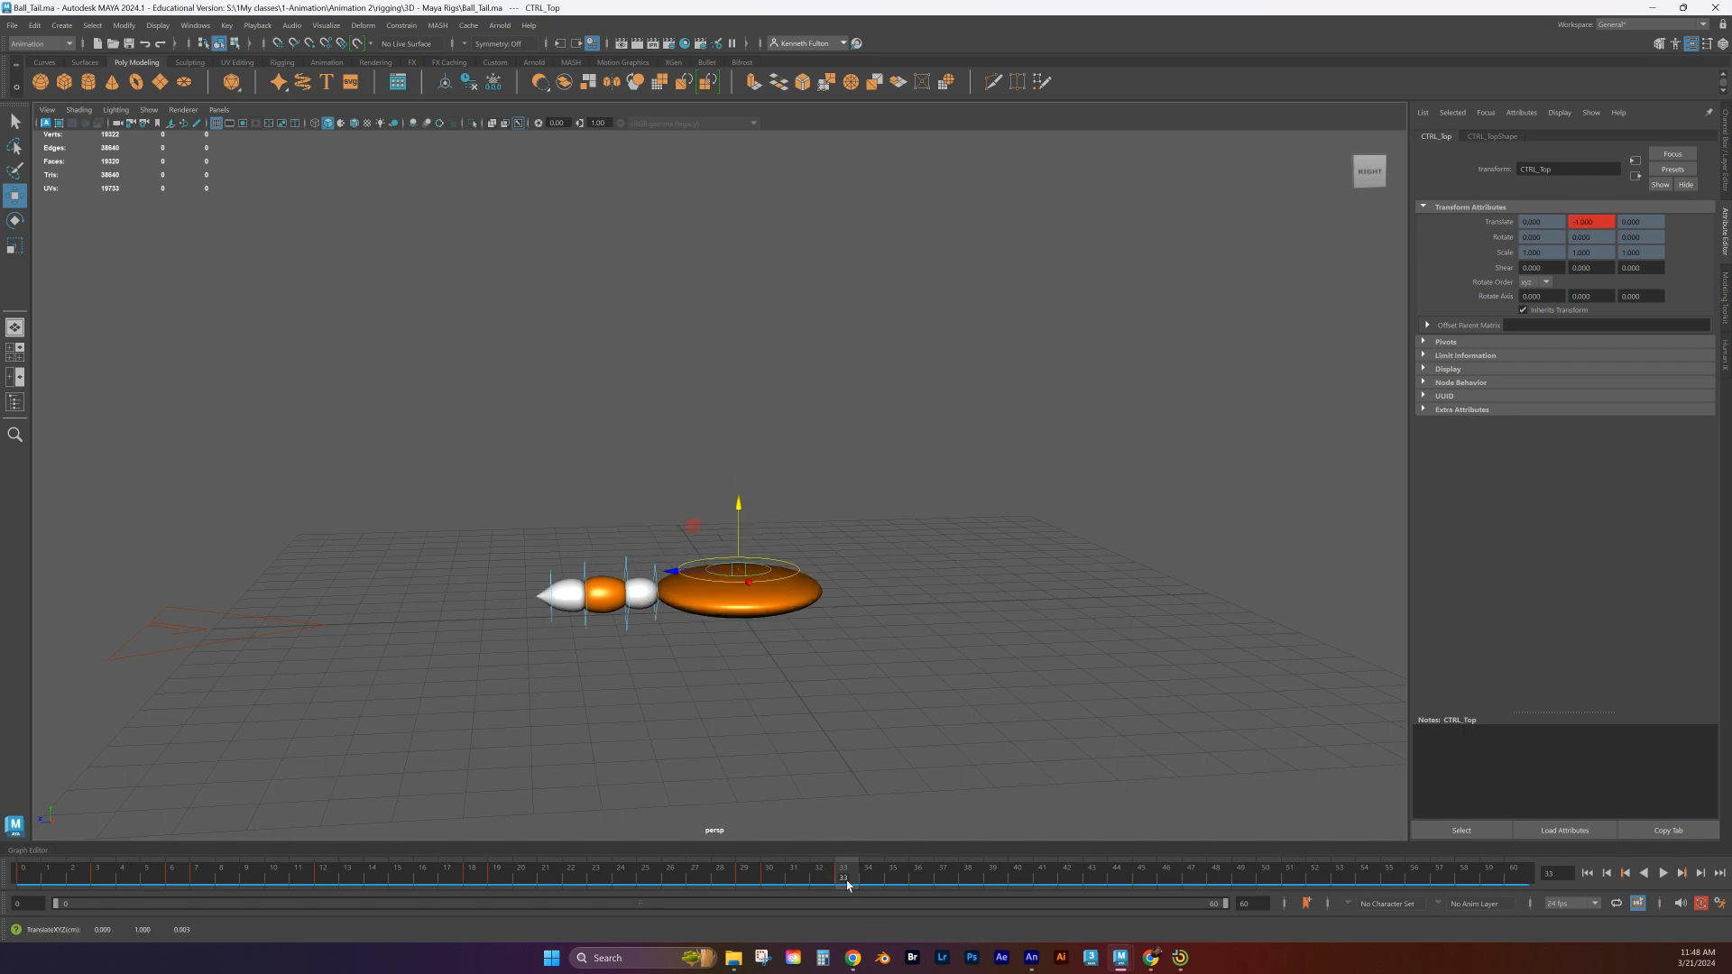
{"action": "key", "text": "alt+v"}
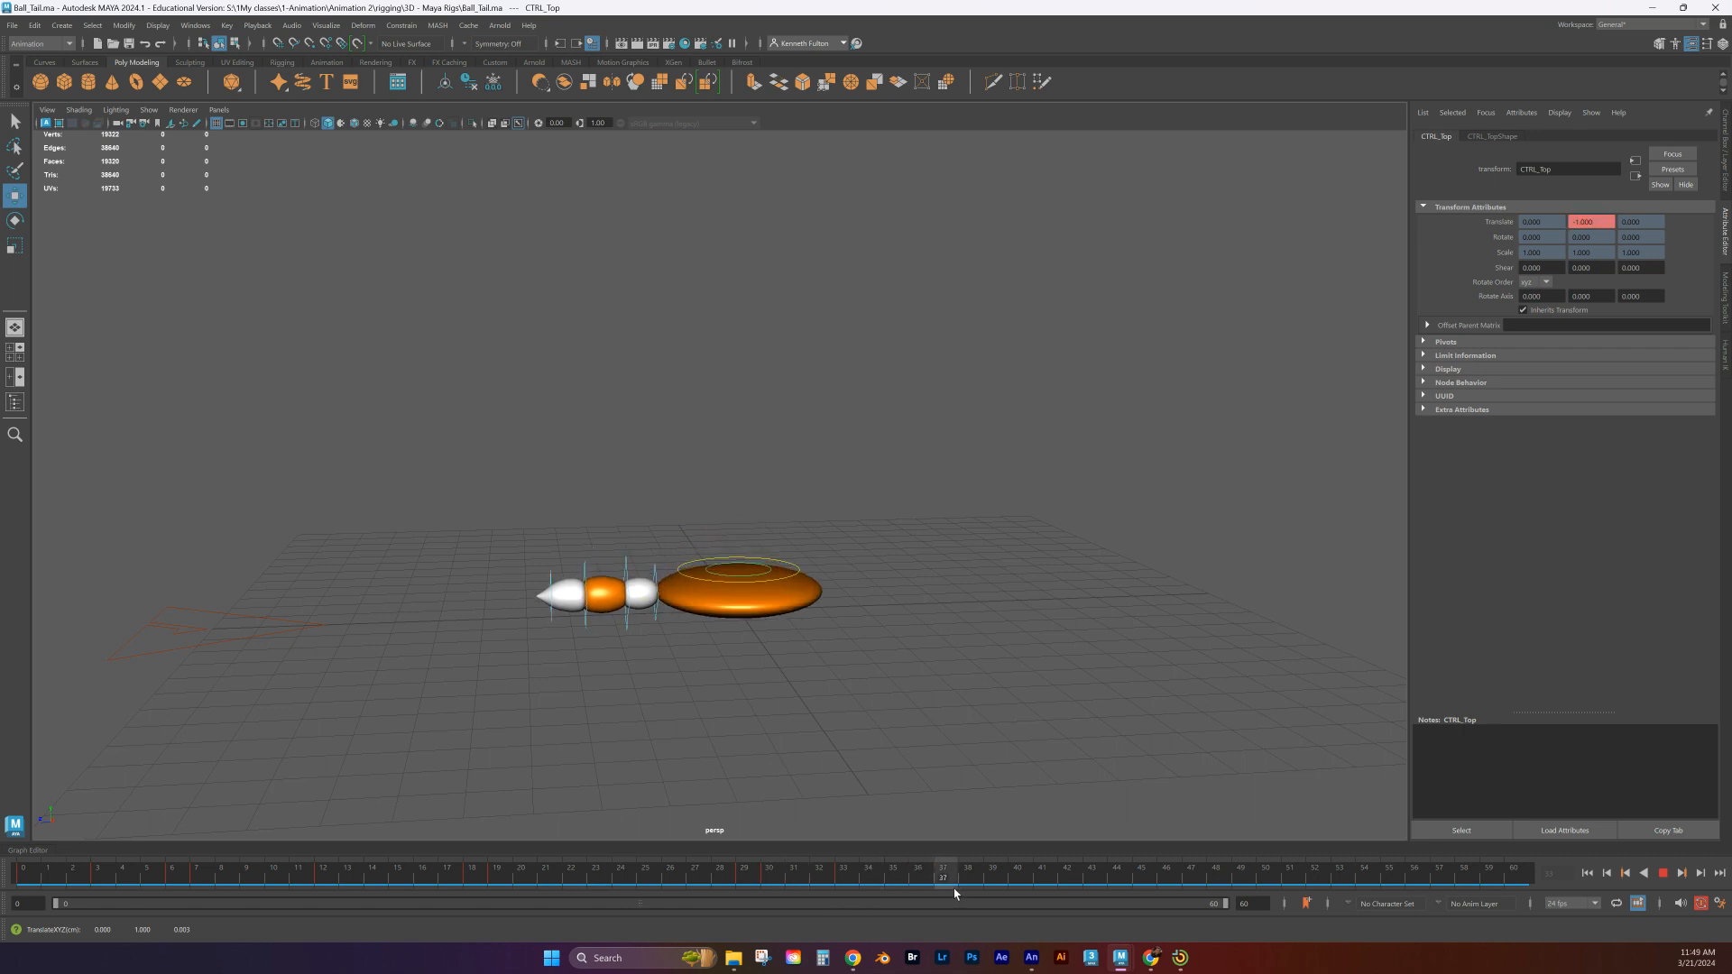
Edit CTRL_Top's Translate Y at frame 36 to bring the ball out of its squash, deselect it and play the jump
{"action": "left_click_drag", "start_coordinate": [944, 893], "coordinate": [925, 893]}
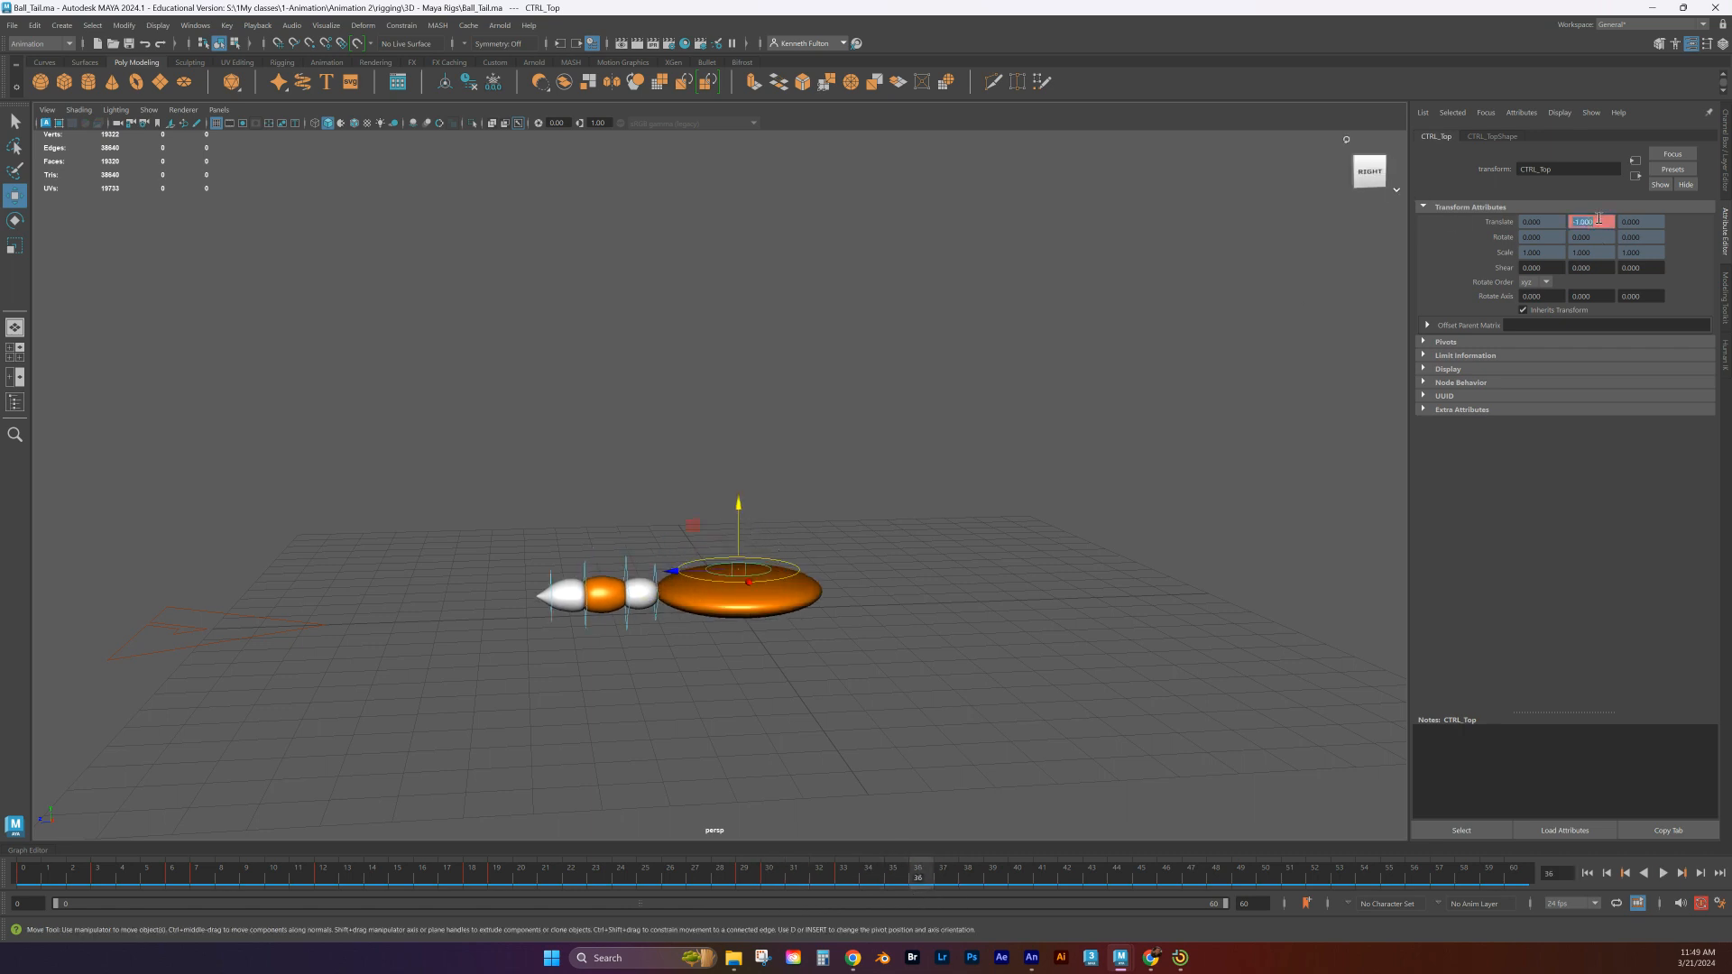
{"action": "left_click", "coordinate": [986, 700]}
{"action": "key", "text": "alt+v"}
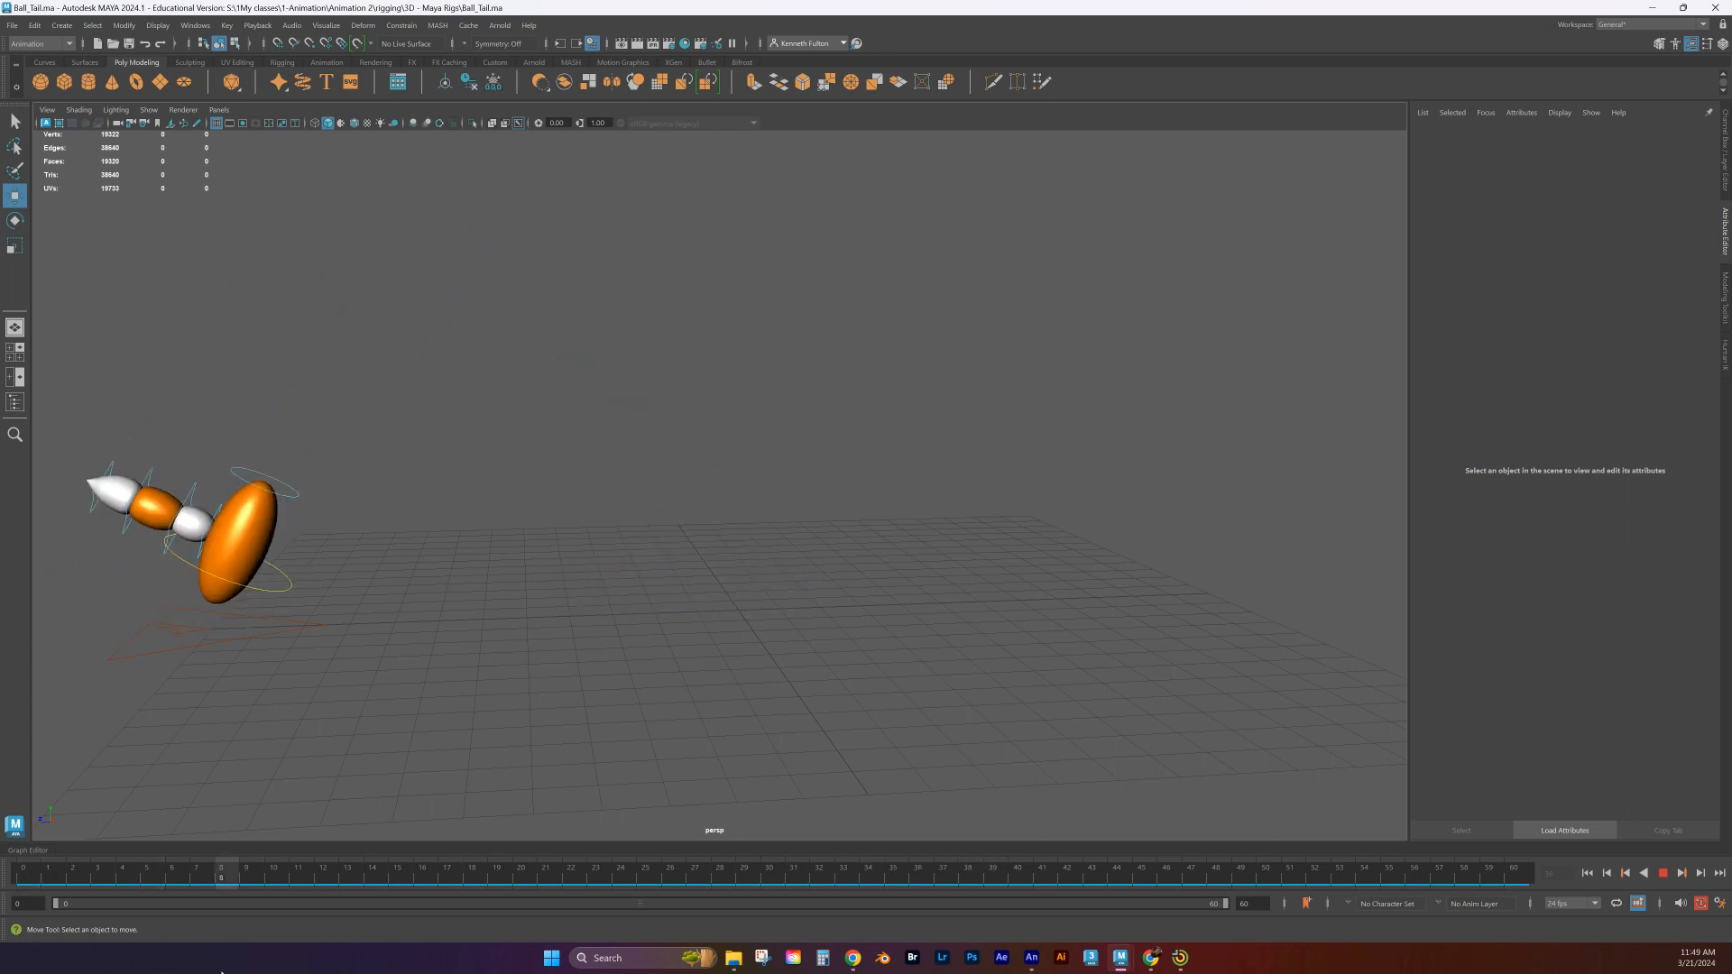
Reselect CTRL_Top at frame 17 and key a slight upward stretch of about 0.2 in Translate Y
{"action": "mouse_move", "coordinate": [749, 873]}
{"action": "left_mouse_down"}
{"action": "mouse_move", "coordinate": [581, 920]}
{"action": "mouse_move", "coordinate": [375, 879]}
{"action": "mouse_move", "coordinate": [498, 851]}
{"action": "mouse_move", "coordinate": [465, 847]}
{"action": "left_mouse_up"}
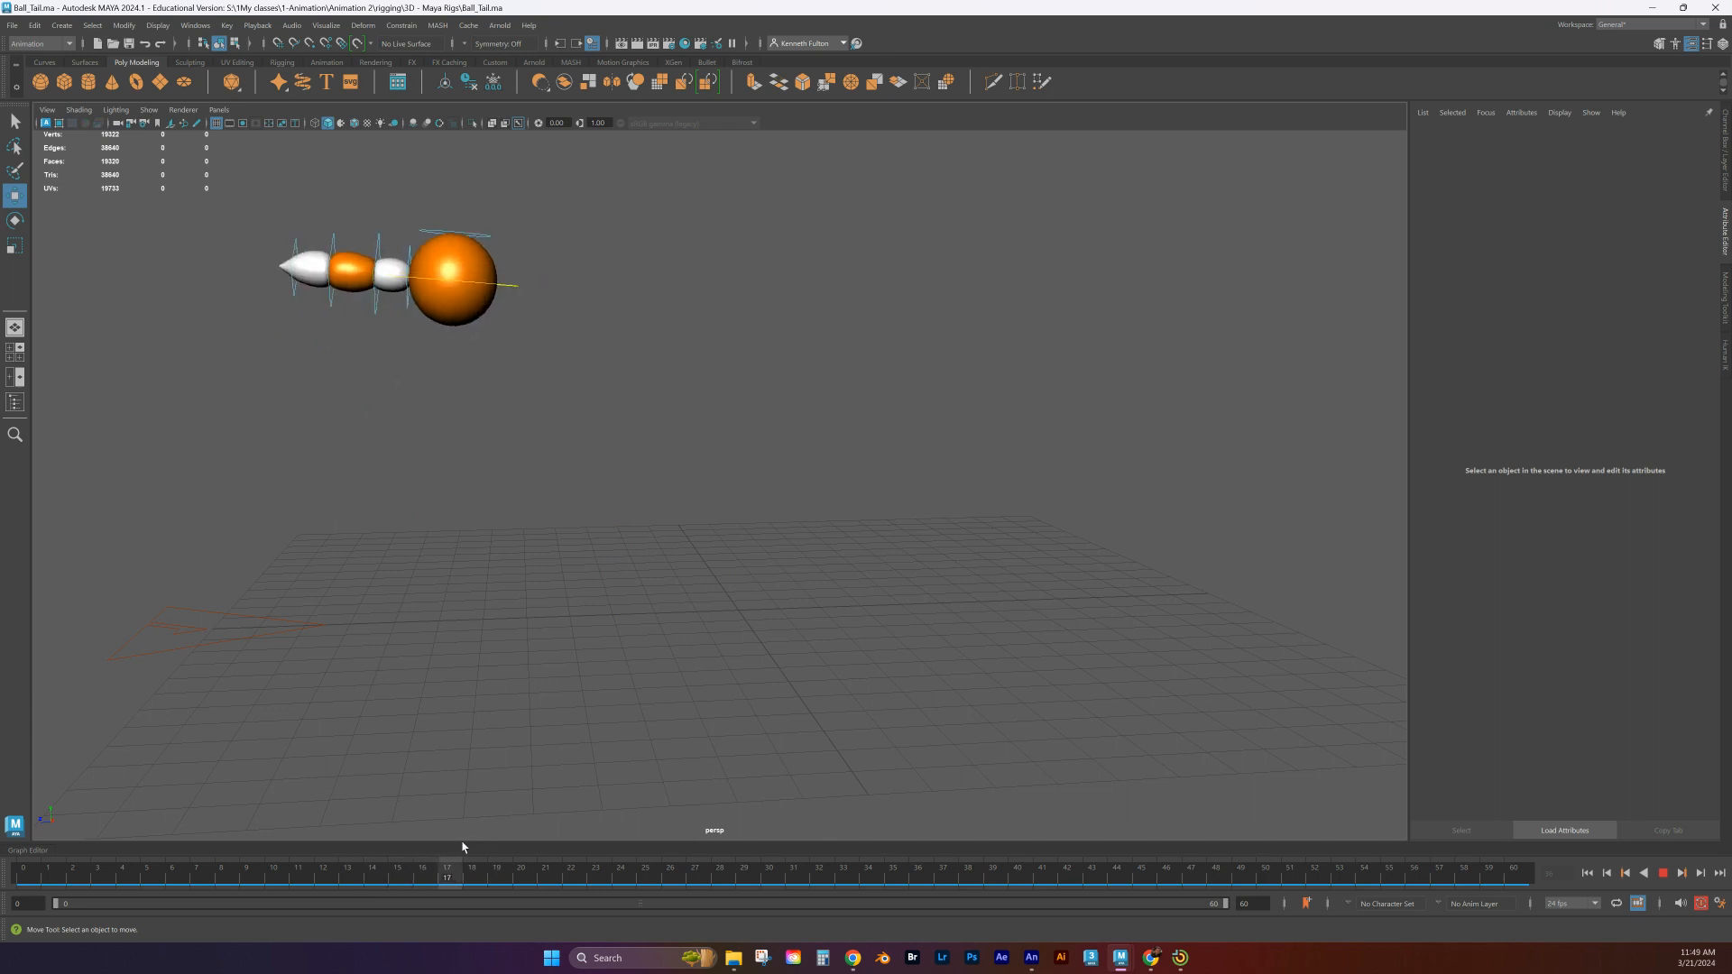
{"action": "left_click", "coordinate": [471, 235]}
{"action": "left_click_drag", "start_coordinate": [452, 197], "coordinate": [459, 166]}
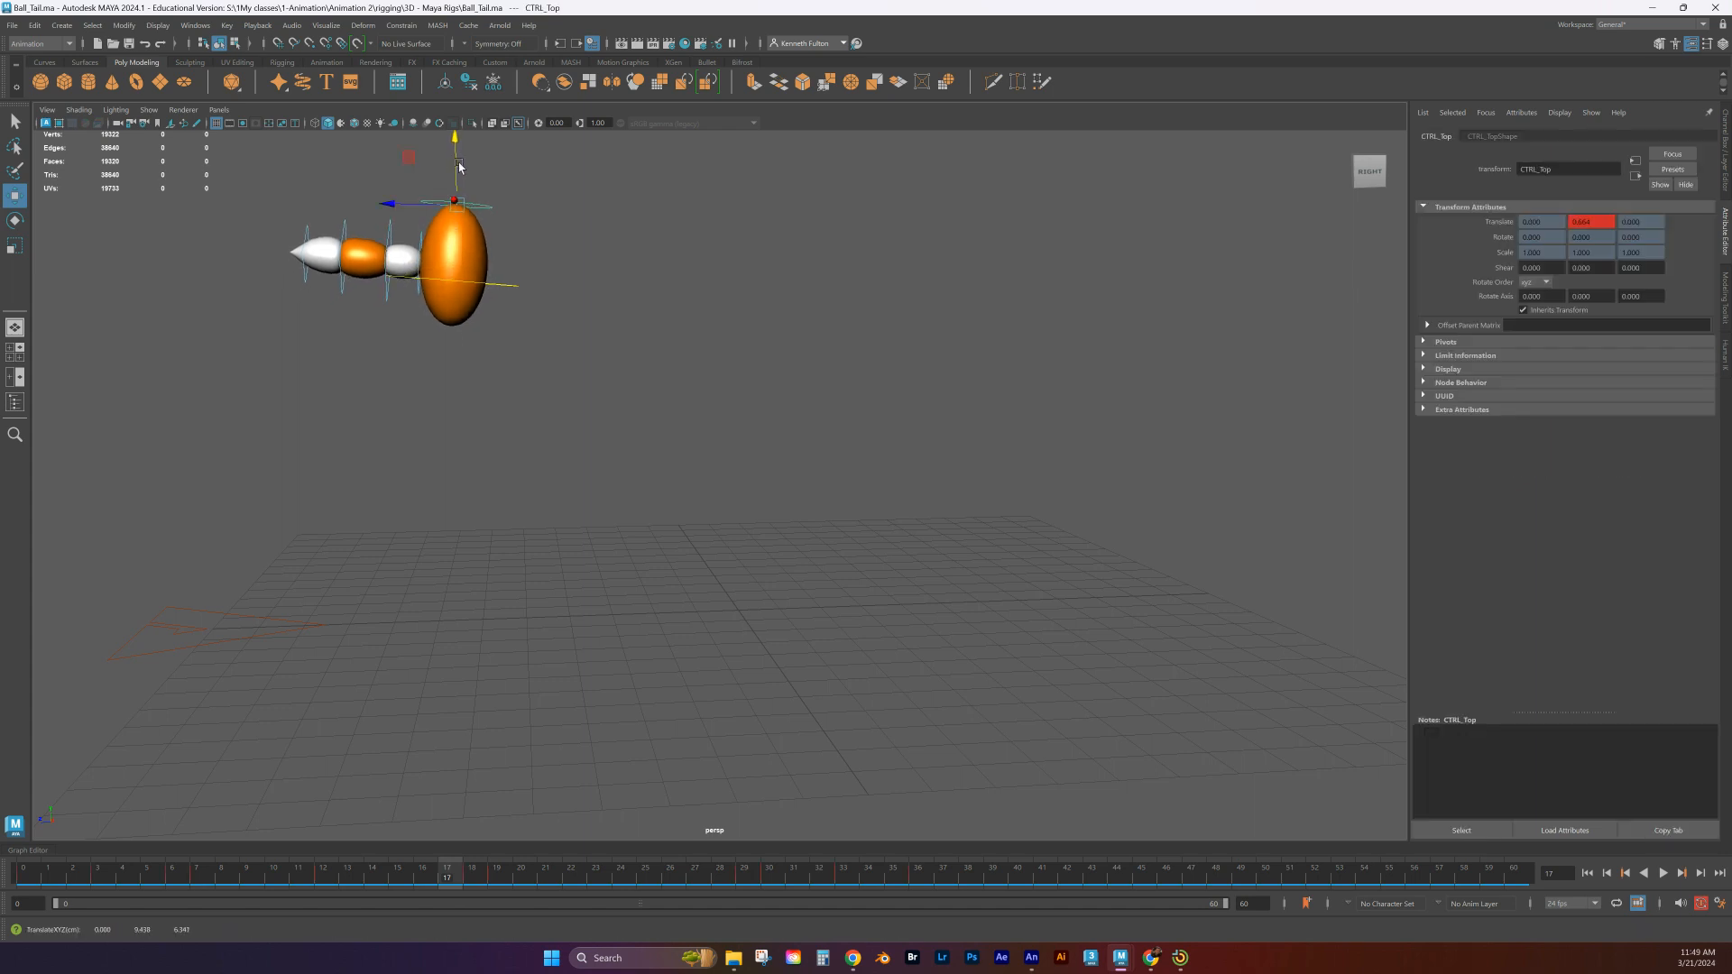
{"action": "key", "text": "alt+v"}
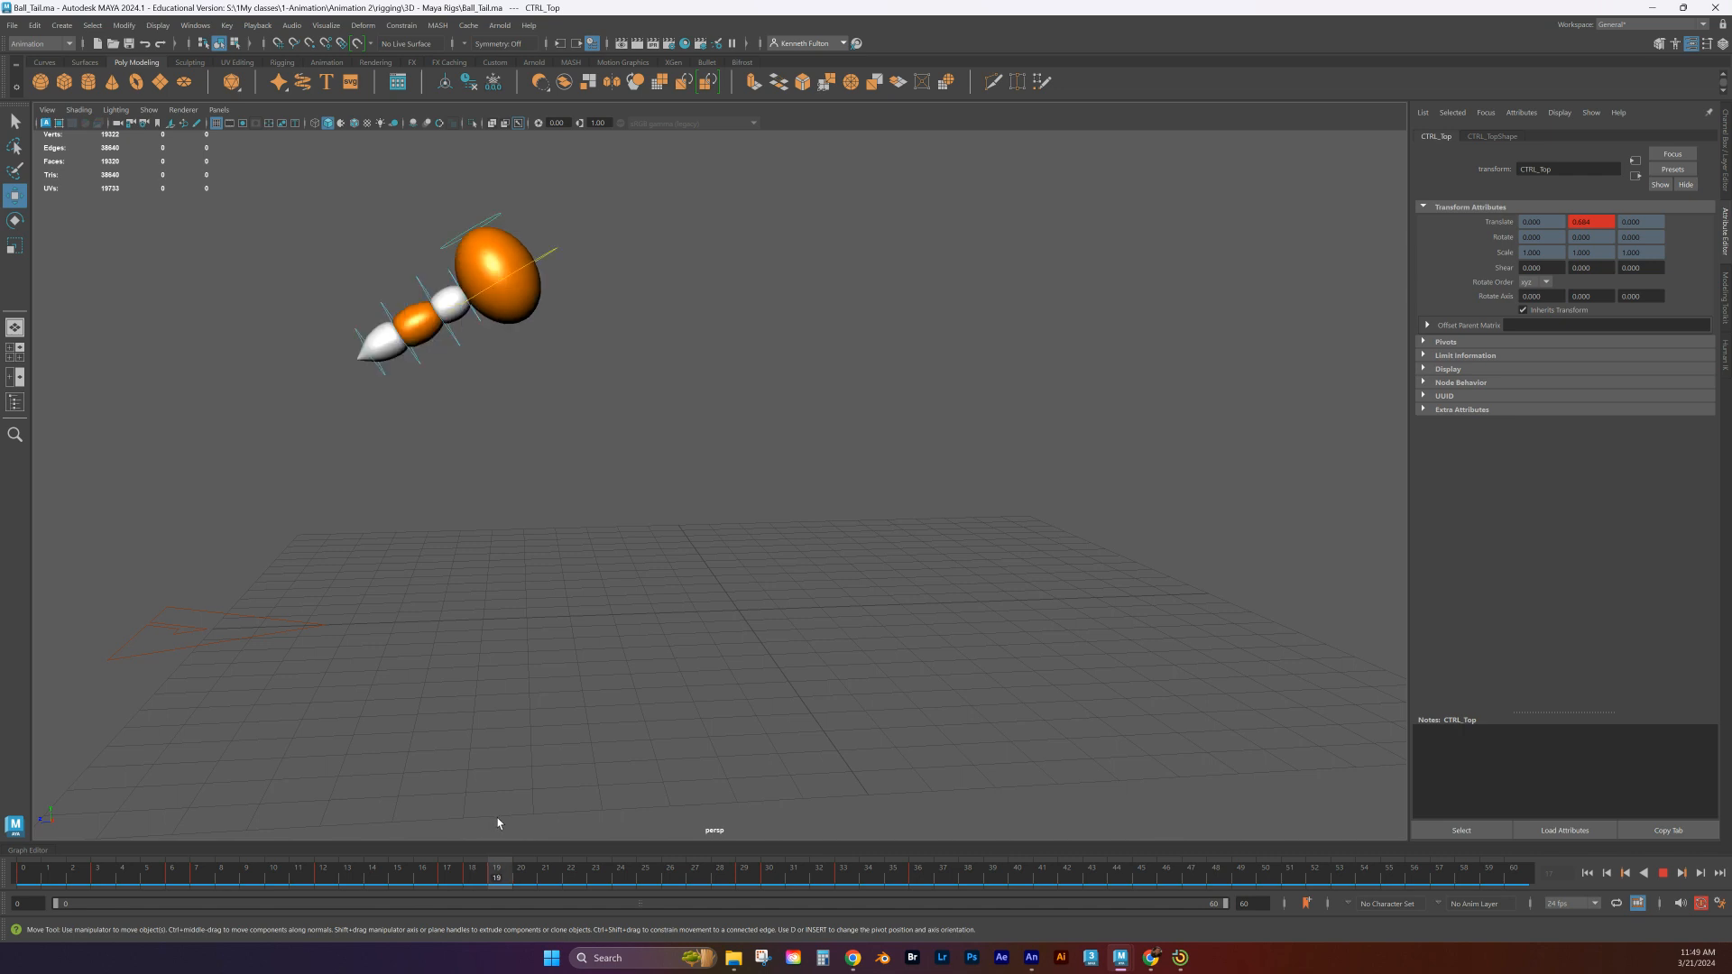
{"action": "key", "text": "alt+v"}
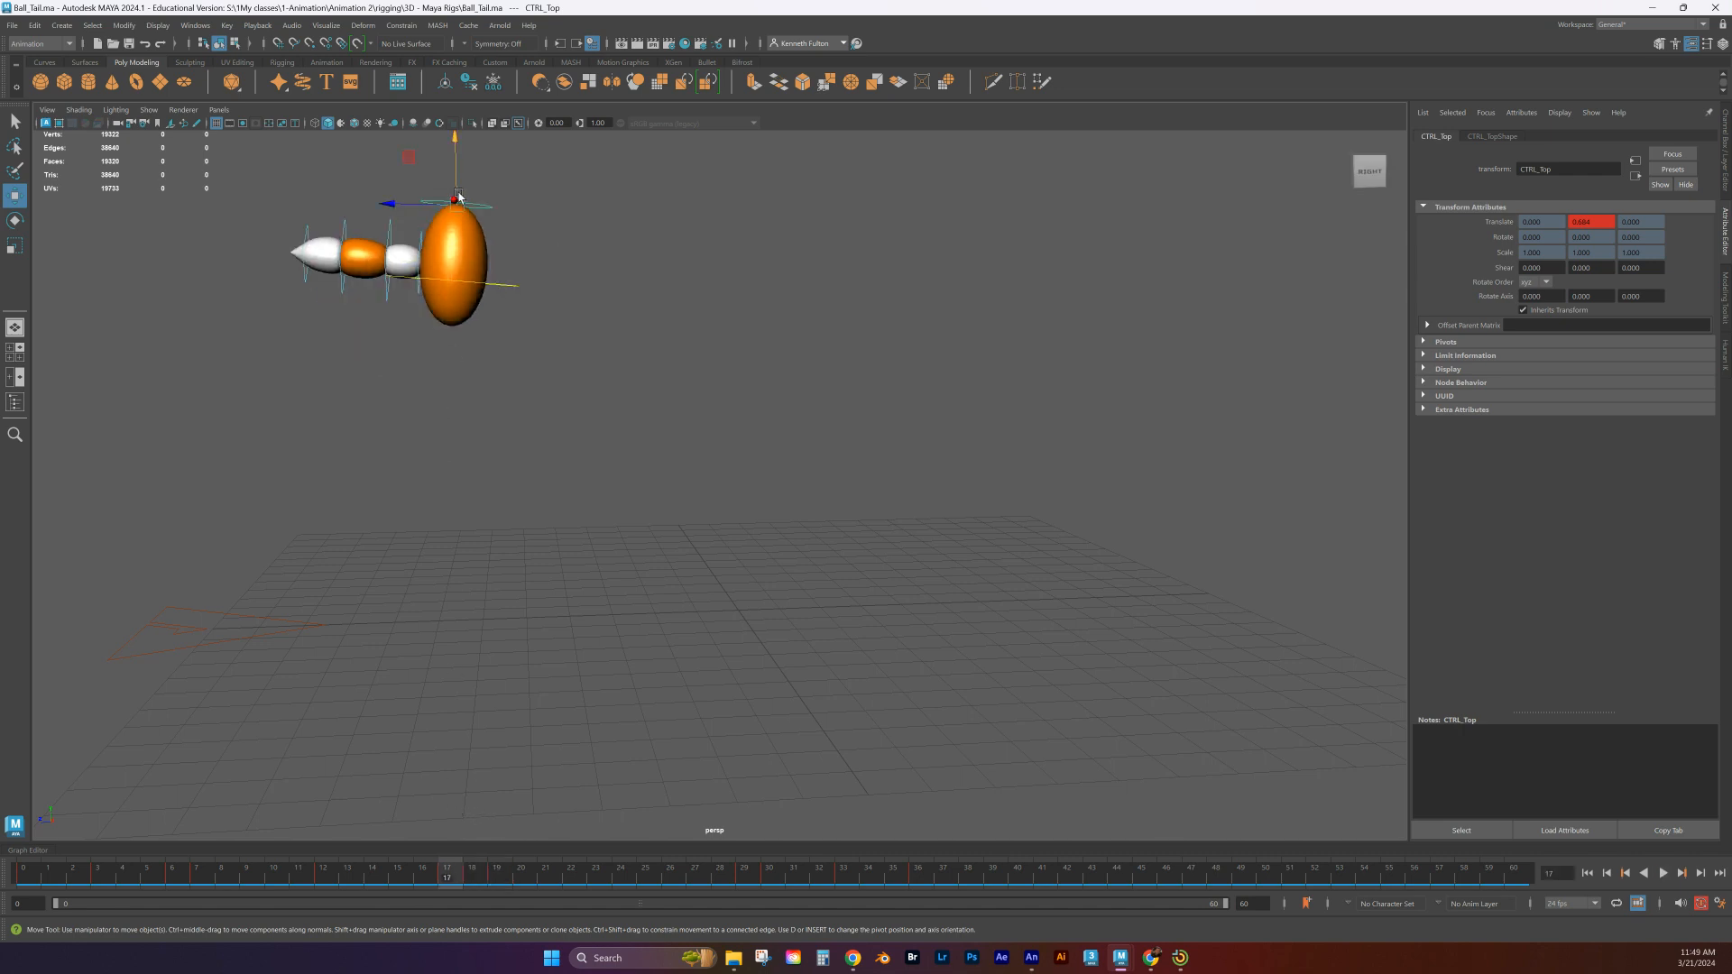
{"action": "left_click_drag", "start_coordinate": [455, 175], "coordinate": [466, 297]}
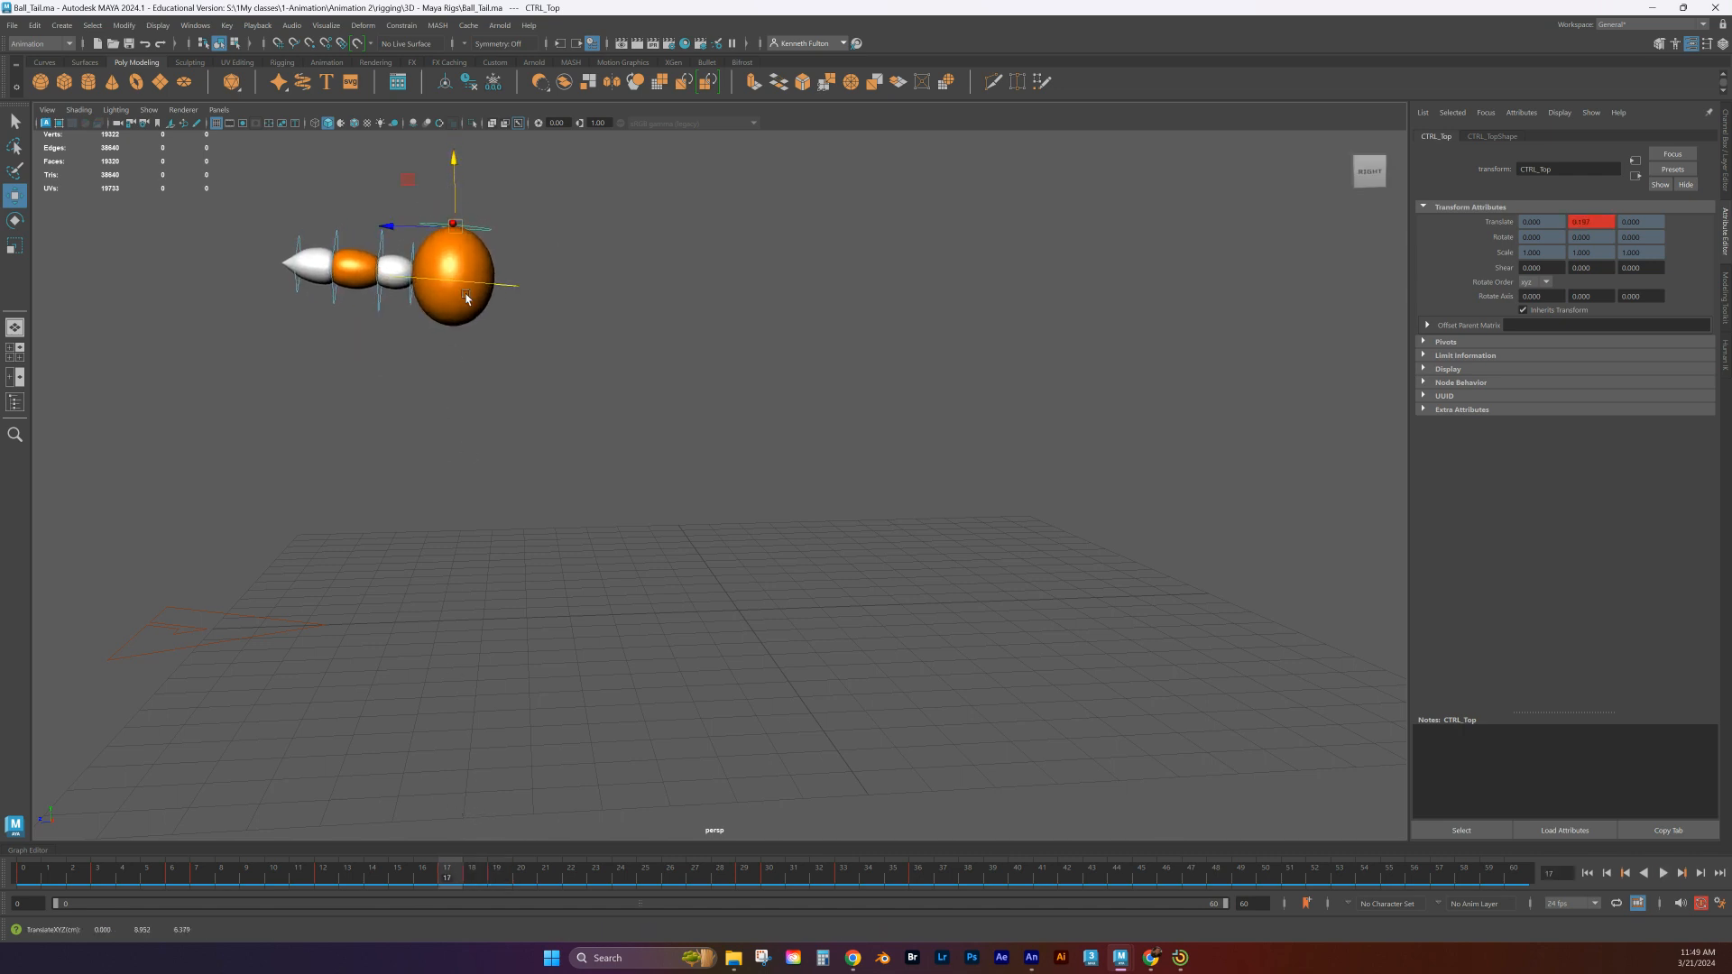
Play and scrub through the jump from frame 0 to check the squash and stretch timing
{"action": "key", "text": "alt+v"}
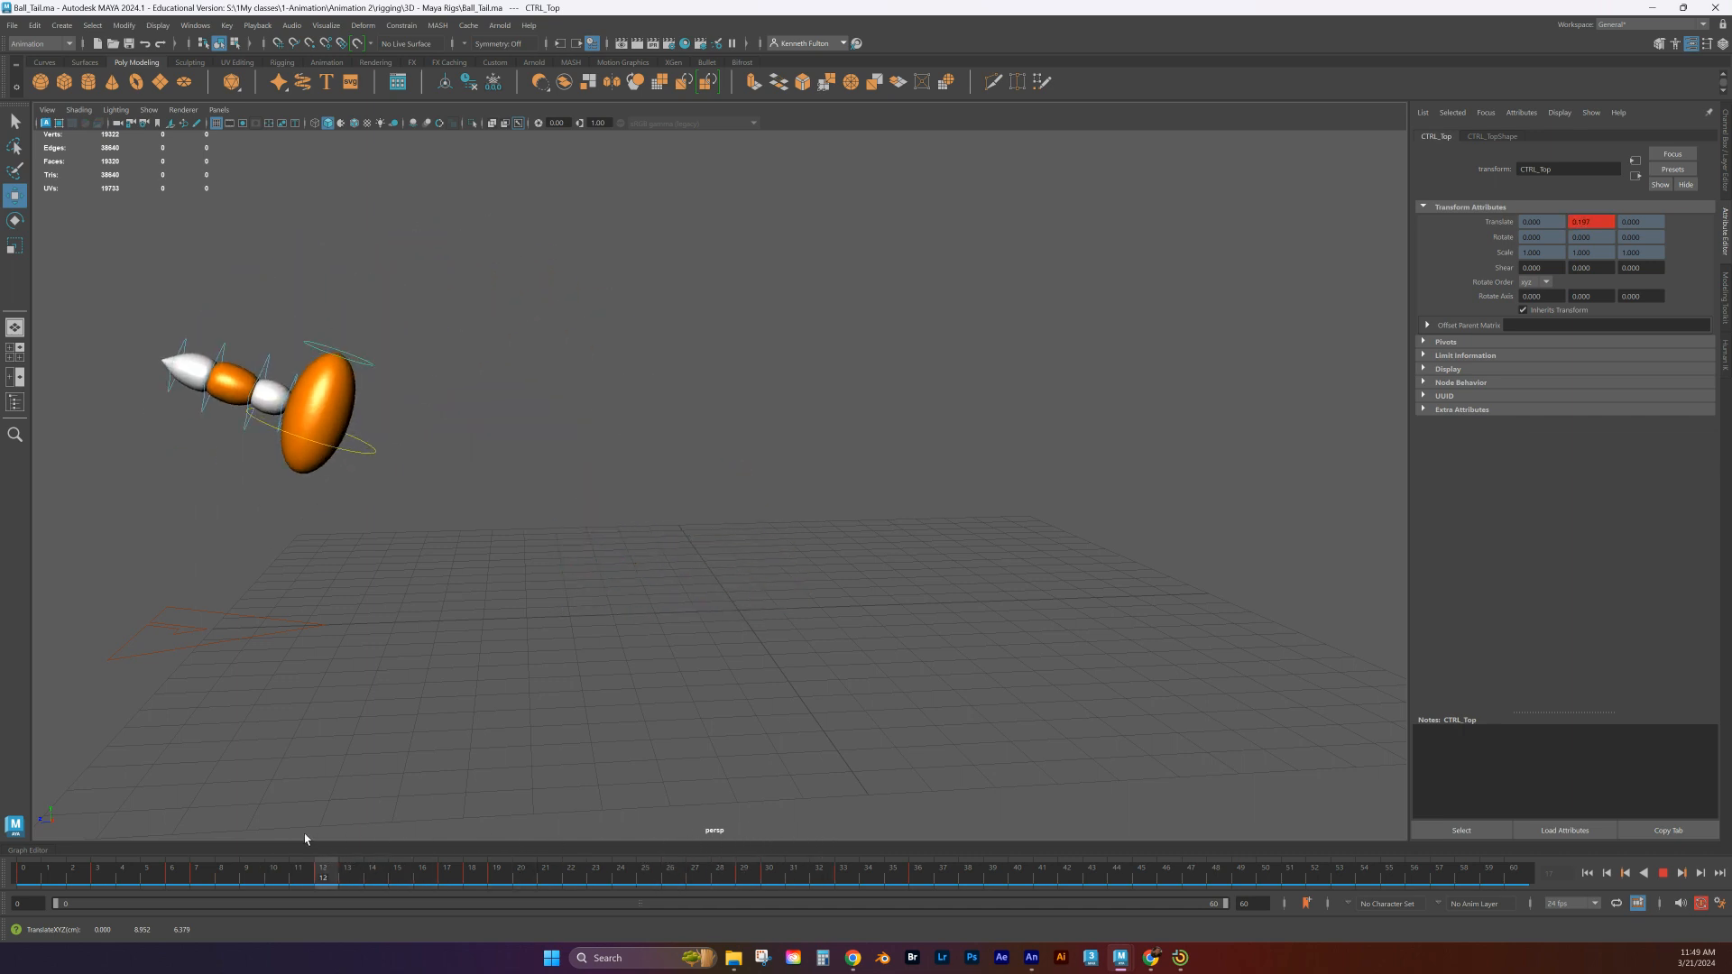
{"action": "mouse_move", "coordinate": [140, 866]}
{"action": "left_mouse_down"}
{"action": "mouse_move", "coordinate": [206, 877]}
{"action": "mouse_move", "coordinate": [26, 873]}
{"action": "mouse_move", "coordinate": [775, 872]}
{"action": "mouse_move", "coordinate": [167, 872]}
{"action": "mouse_move", "coordinate": [577, 872]}
{"action": "mouse_move", "coordinate": [178, 873]}
{"action": "mouse_move", "coordinate": [22, 897]}
{"action": "left_mouse_up"}
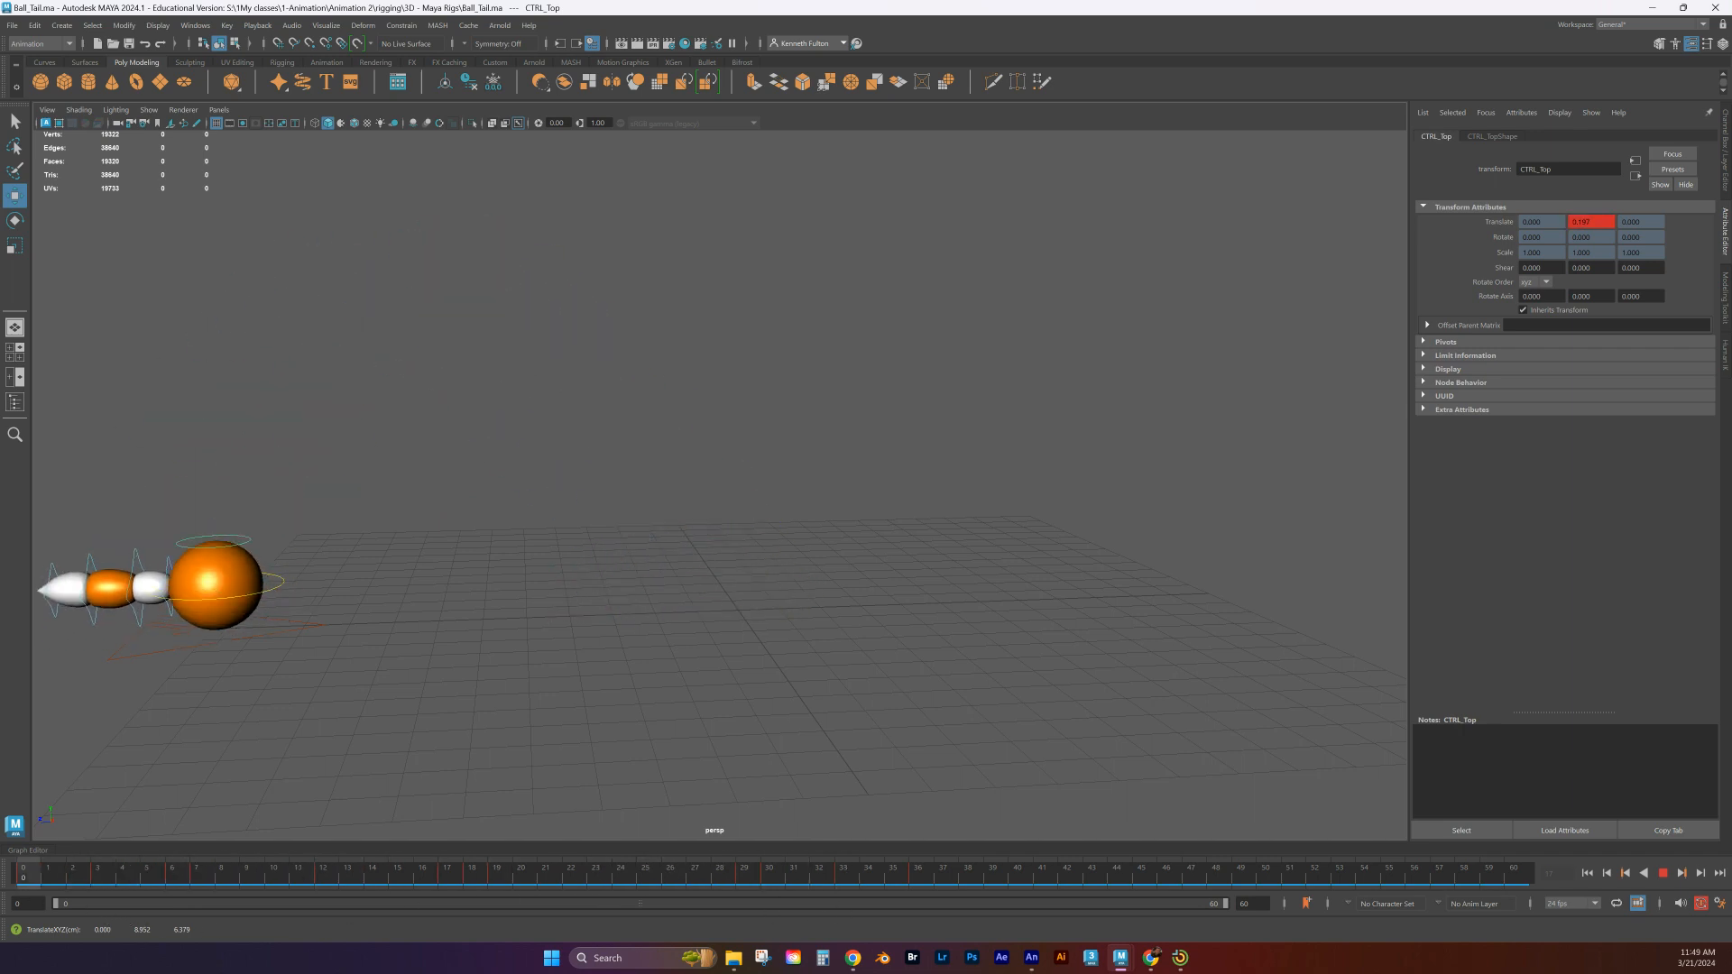
{"action": "mouse_move", "coordinate": [7, 883]}
{"action": "left_mouse_down"}
{"action": "mouse_move", "coordinate": [126, 874]}
{"action": "mouse_move", "coordinate": [463, 964]}
{"action": "left_mouse_up"}
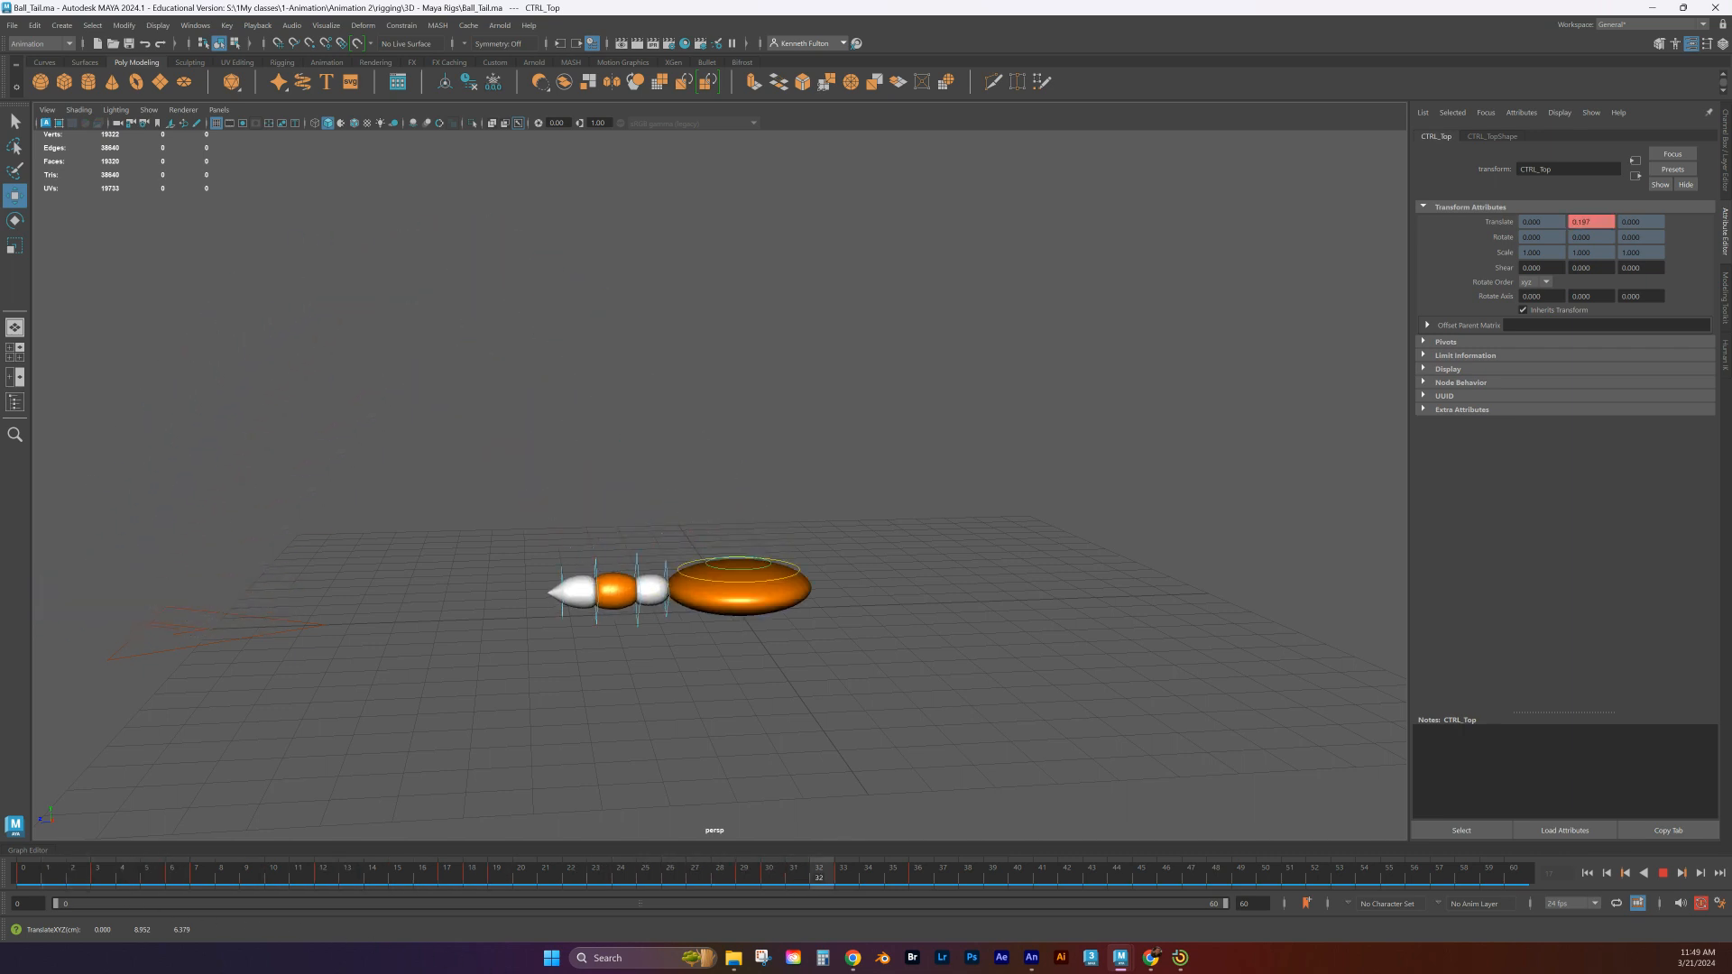
Stretch CTRL_Top at frame 29 by setting its Translate Y to 1 and play the jump
{"action": "mouse_move", "coordinate": [867, 873]}
{"action": "left_mouse_down"}
{"action": "mouse_move", "coordinate": [103, 893]}
{"action": "mouse_move", "coordinate": [502, 895]}
{"action": "mouse_move", "coordinate": [813, 938]}
{"action": "mouse_move", "coordinate": [745, 879]}
{"action": "mouse_move", "coordinate": [26, 889]}
{"action": "mouse_move", "coordinate": [770, 913]}
{"action": "mouse_move", "coordinate": [755, 910]}
{"action": "left_mouse_up"}
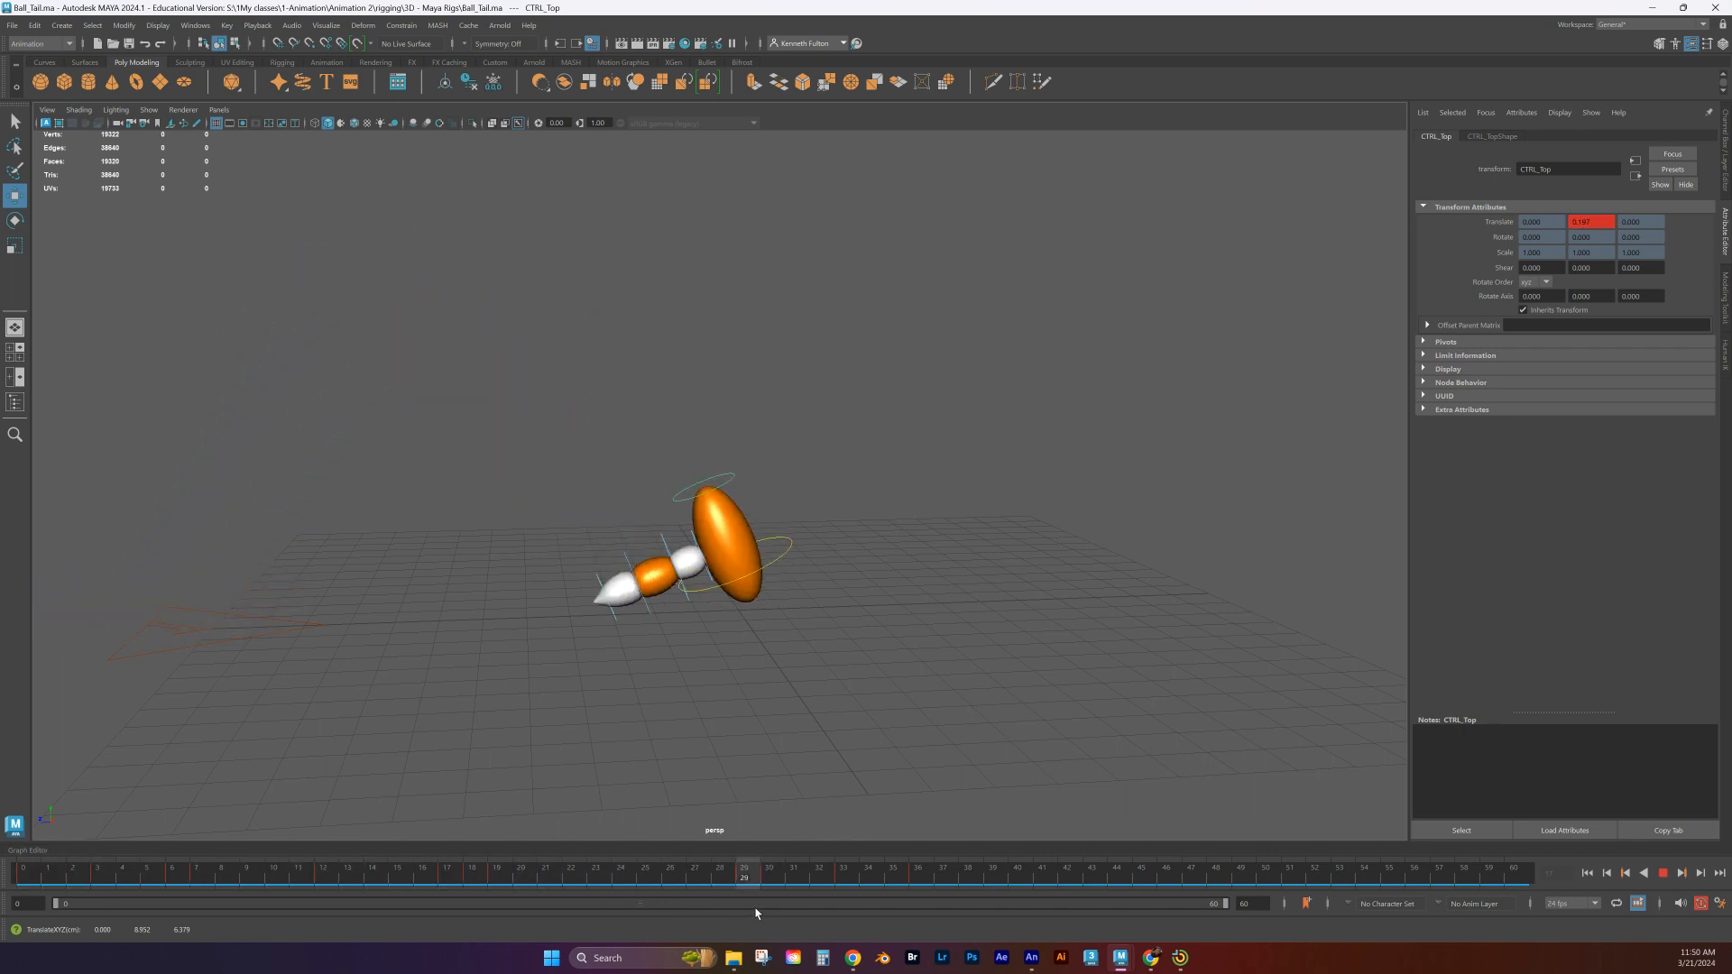
{"action": "left_click_drag", "start_coordinate": [704, 446], "coordinate": [716, 426]}
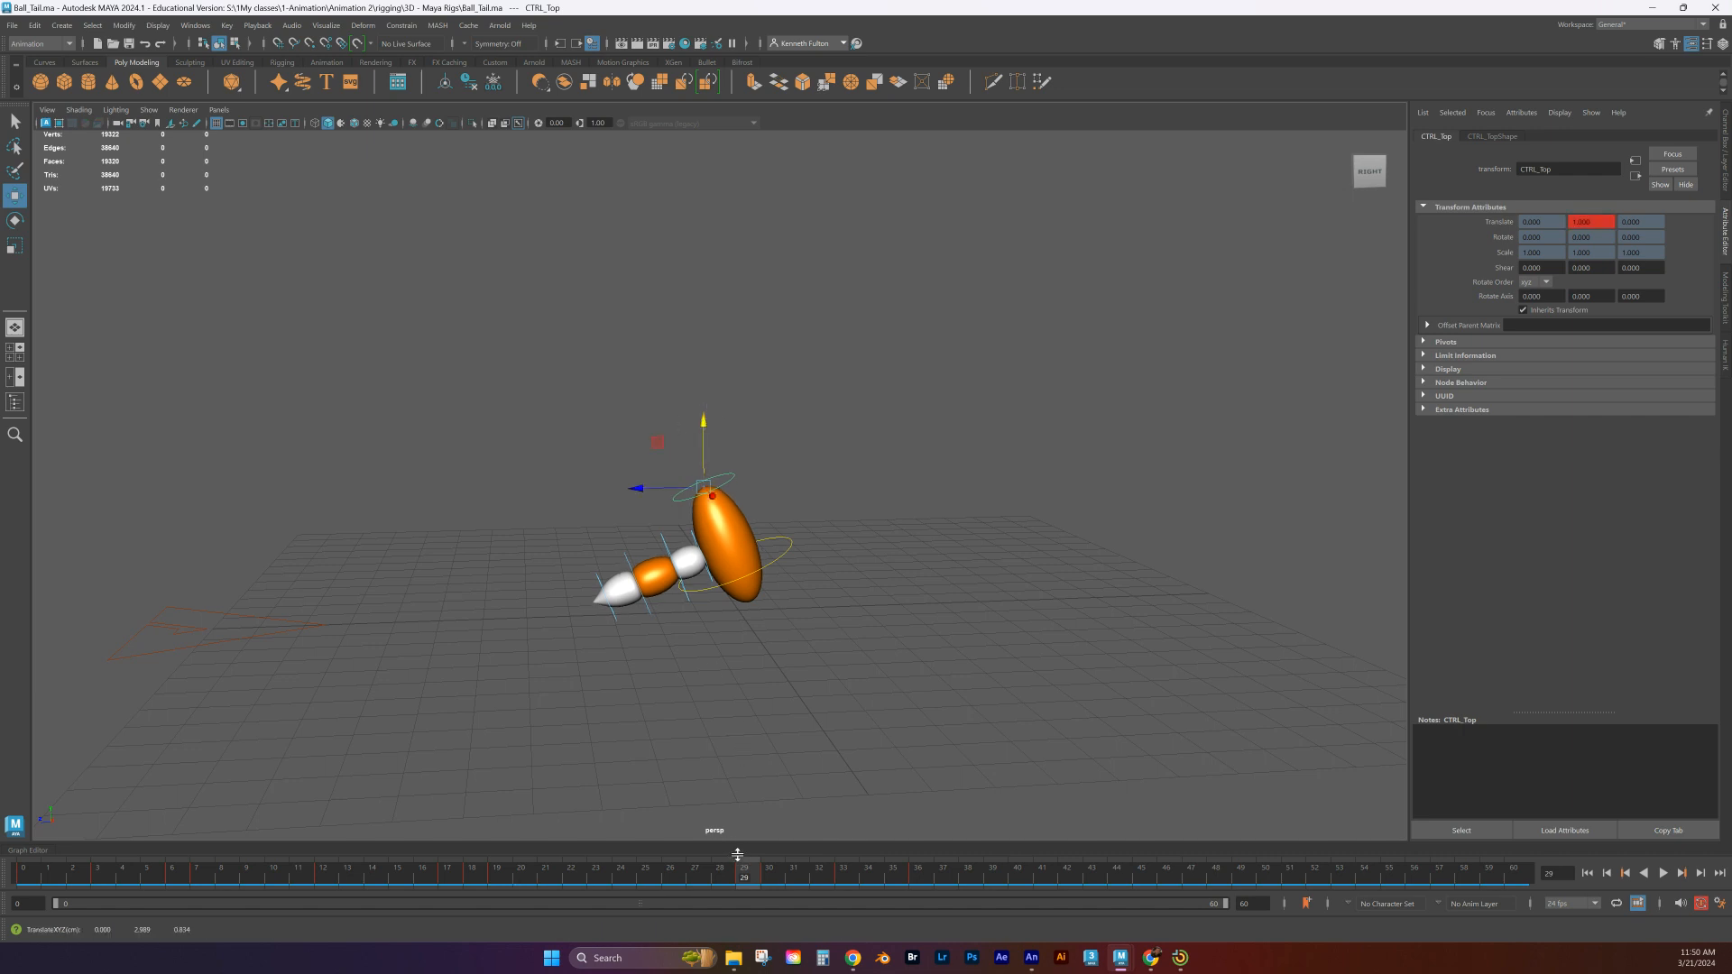
{"action": "key", "text": "alt+v"}
Nudge CTRL_Top slightly upward in Translate Y around frame 24, play the jump and return to frame 0
{"action": "left_click_drag", "start_coordinate": [304, 846], "coordinate": [620, 865]}
{"action": "mouse_move", "coordinate": [601, 315]}
{"action": "left_mouse_down"}
{"action": "mouse_move", "coordinate": [603, 282]}
{"action": "mouse_move", "coordinate": [601, 308]}
{"action": "left_mouse_up"}
{"action": "key", "text": "alt+v"}
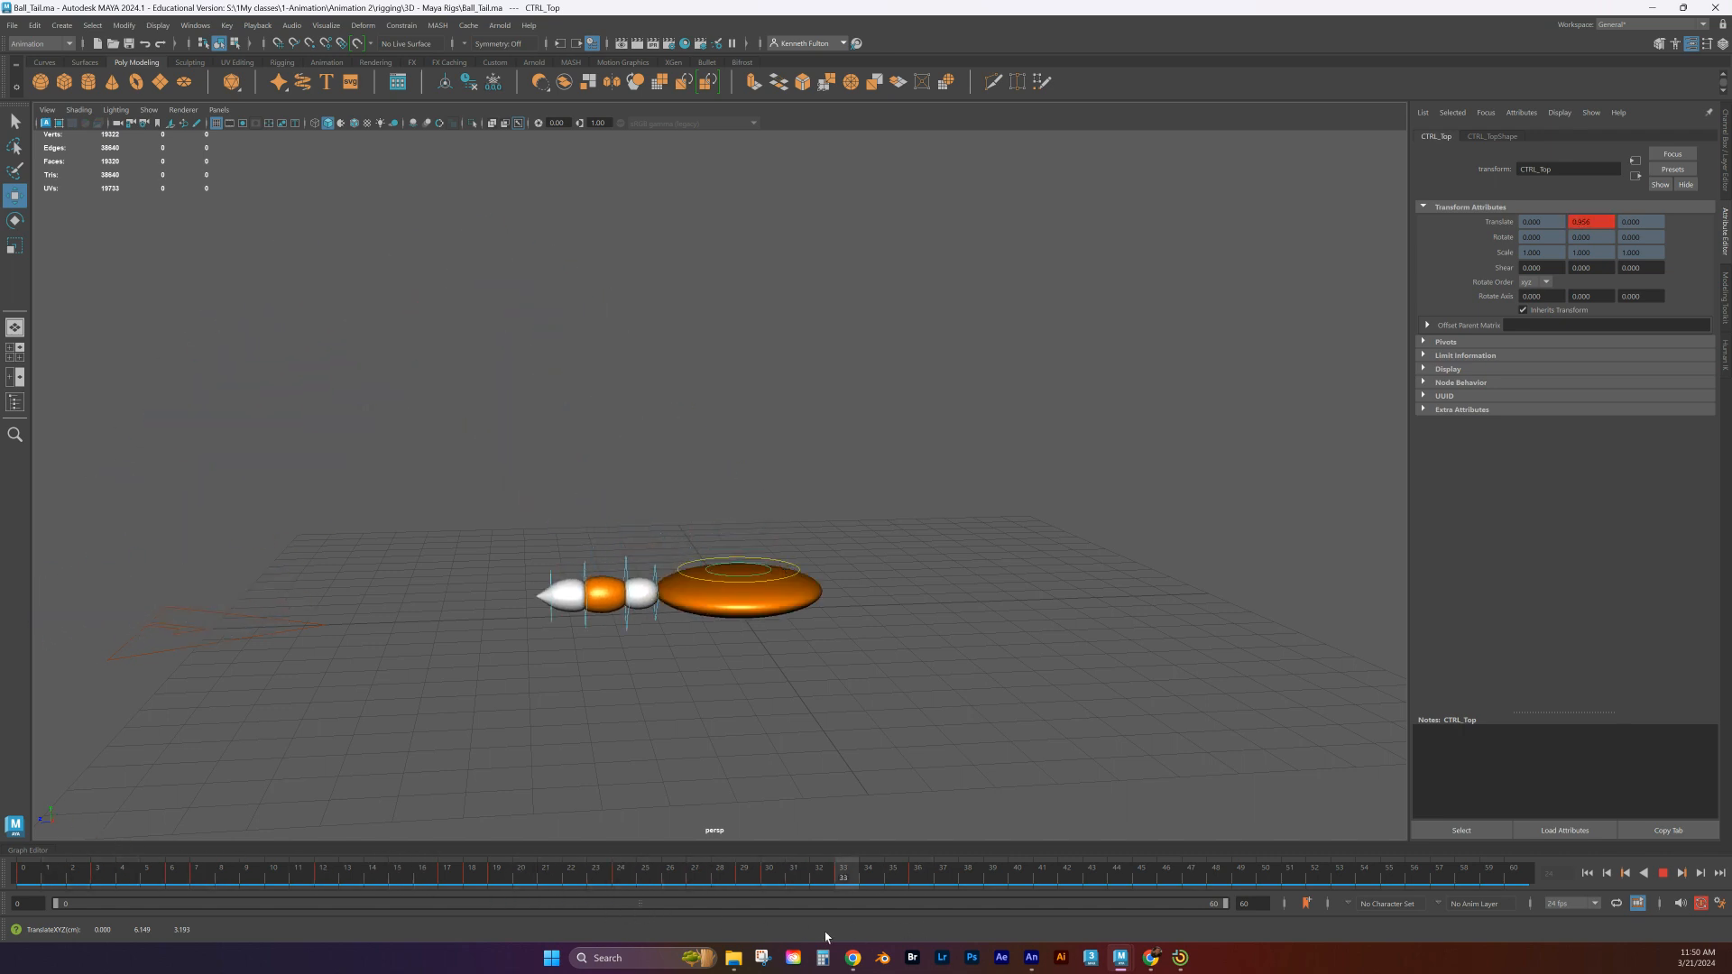
{"action": "mouse_move", "coordinate": [432, 879]}
{"action": "left_mouse_down"}
{"action": "mouse_move", "coordinate": [575, 879]}
{"action": "mouse_move", "coordinate": [494, 877]}
{"action": "mouse_move", "coordinate": [689, 925]}
{"action": "mouse_move", "coordinate": [18, 924]}
{"action": "left_mouse_up"}
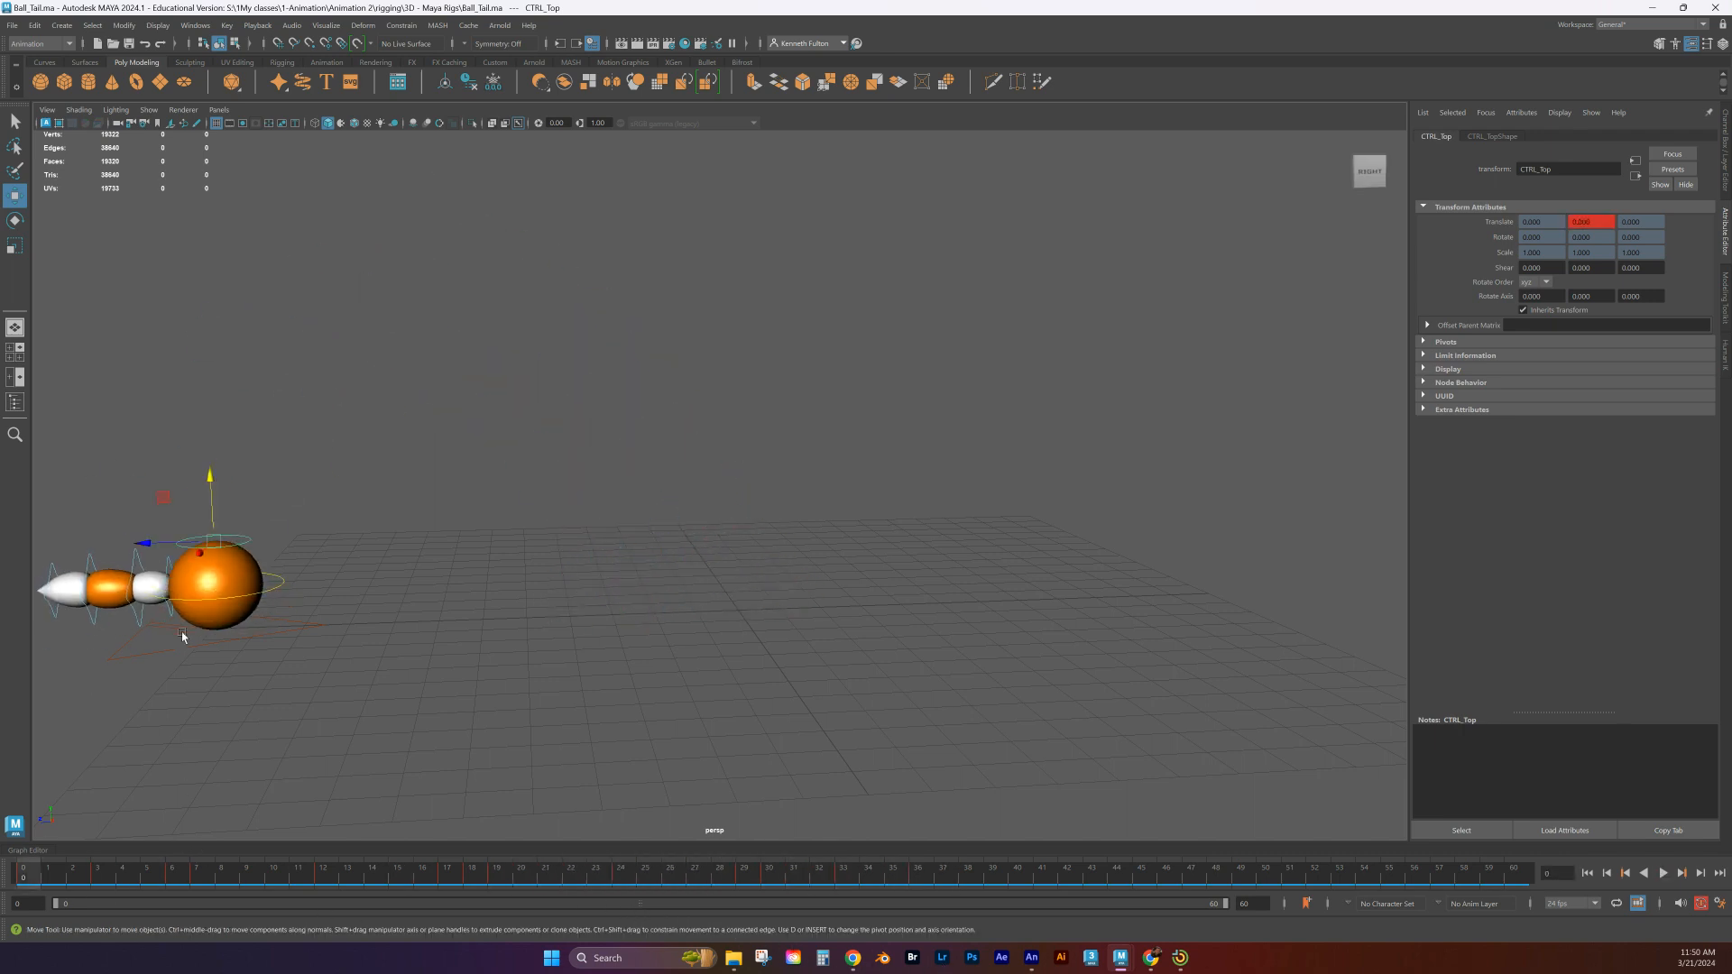
Switch to a new perspective view, reframe the rig, and play the jump before stopping at frame 7
{"action": "key", "text": "space"}
{"action": "mouse_move", "coordinate": [517, 732]}
{"action": "left_mouse_down"}
{"action": "mouse_move", "coordinate": [527, 722]}
{"action": "mouse_move", "coordinate": [500, 744]}
{"action": "left_mouse_up"}
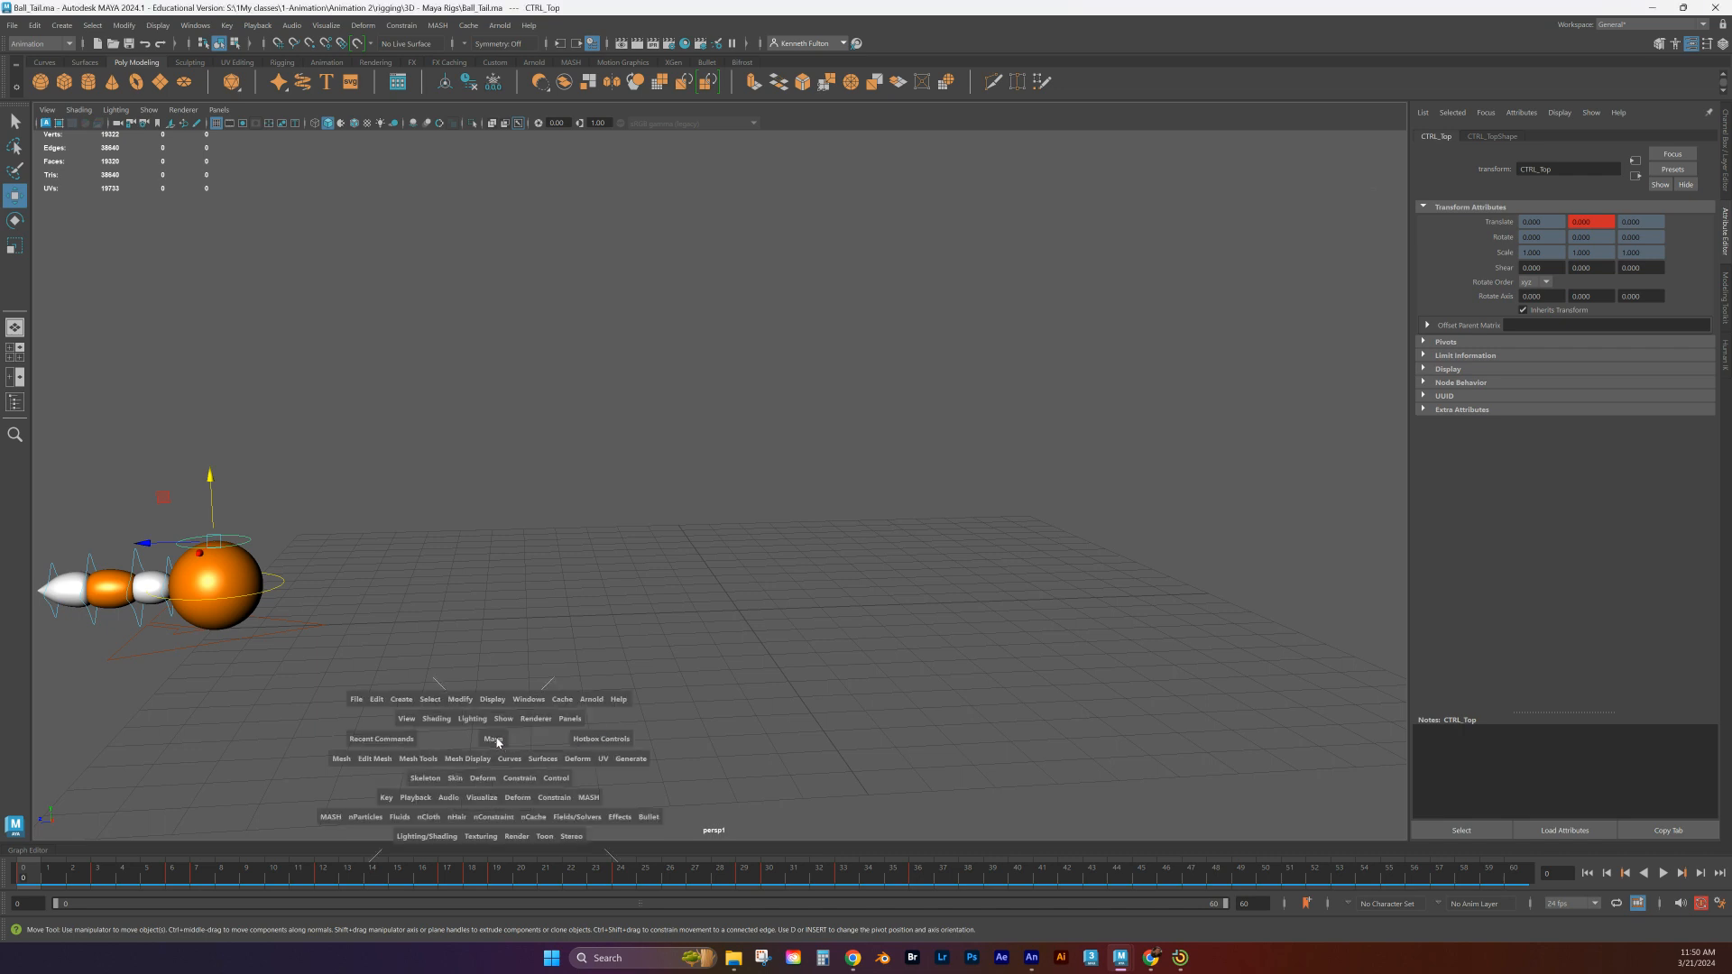
{"action": "middle_click_drag", "start_coordinate": [495, 741], "coordinate": [606, 666], "text": "alt"}
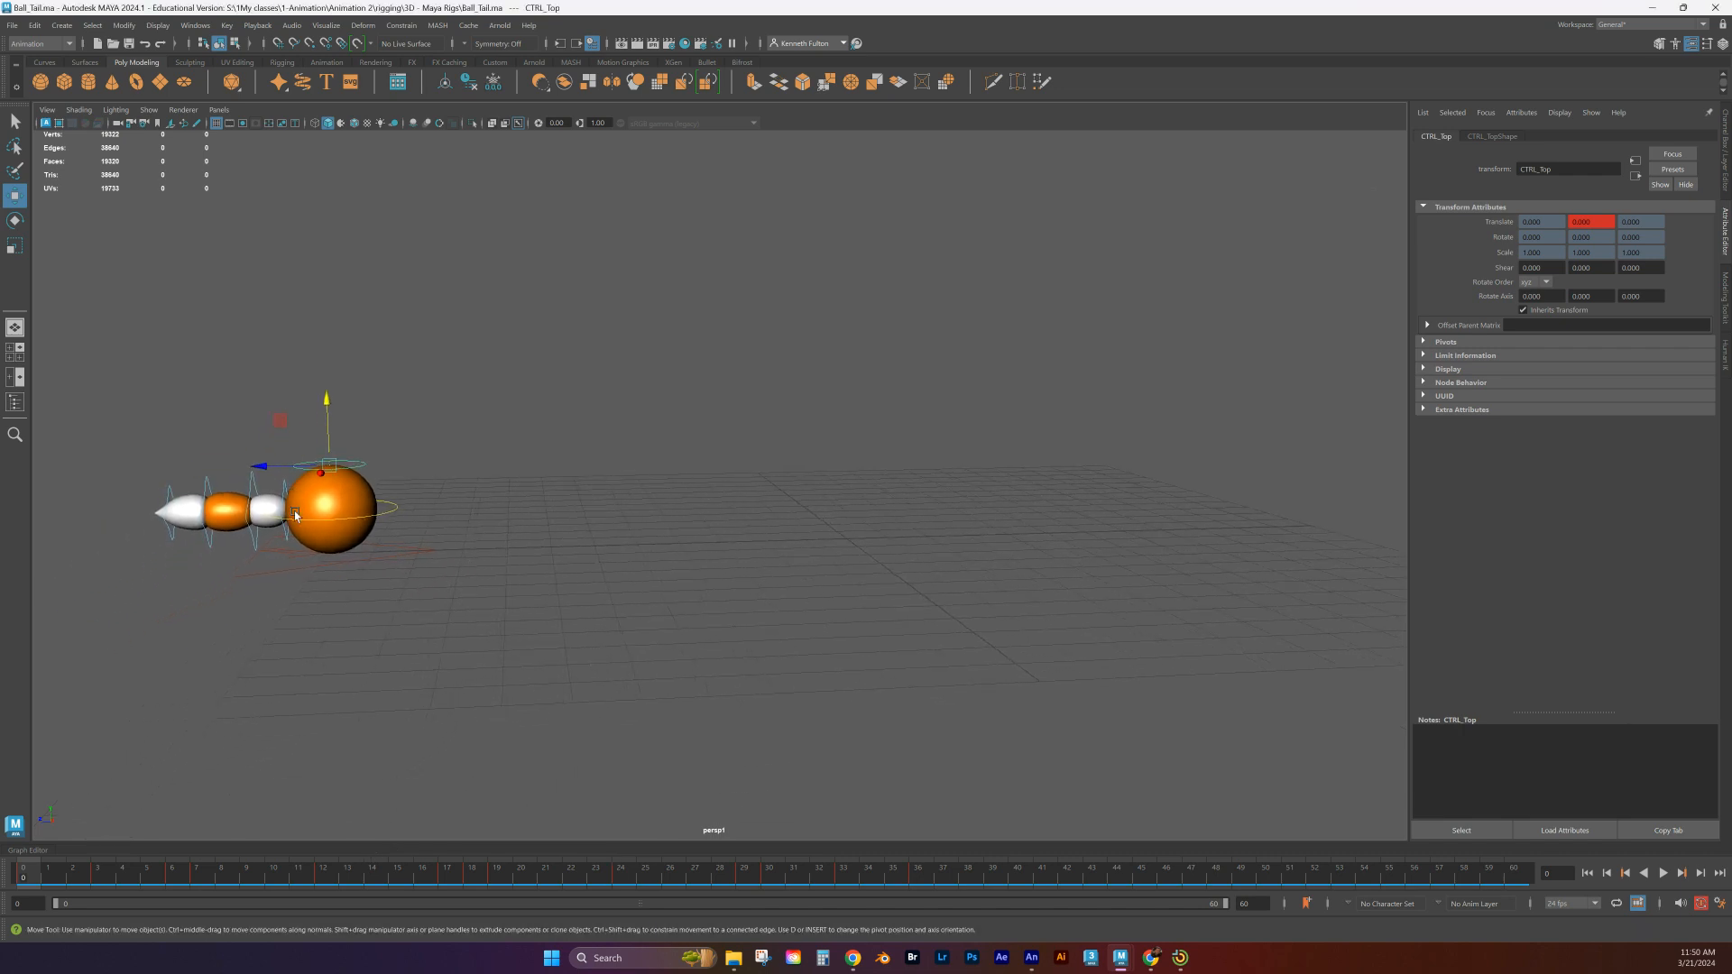
{"action": "key", "text": "alt+v"}
{"action": "mouse_move", "coordinate": [217, 899]}
{"action": "left_mouse_down"}
{"action": "mouse_move", "coordinate": [78, 893]}
{"action": "mouse_move", "coordinate": [196, 891]}
{"action": "left_mouse_up"}
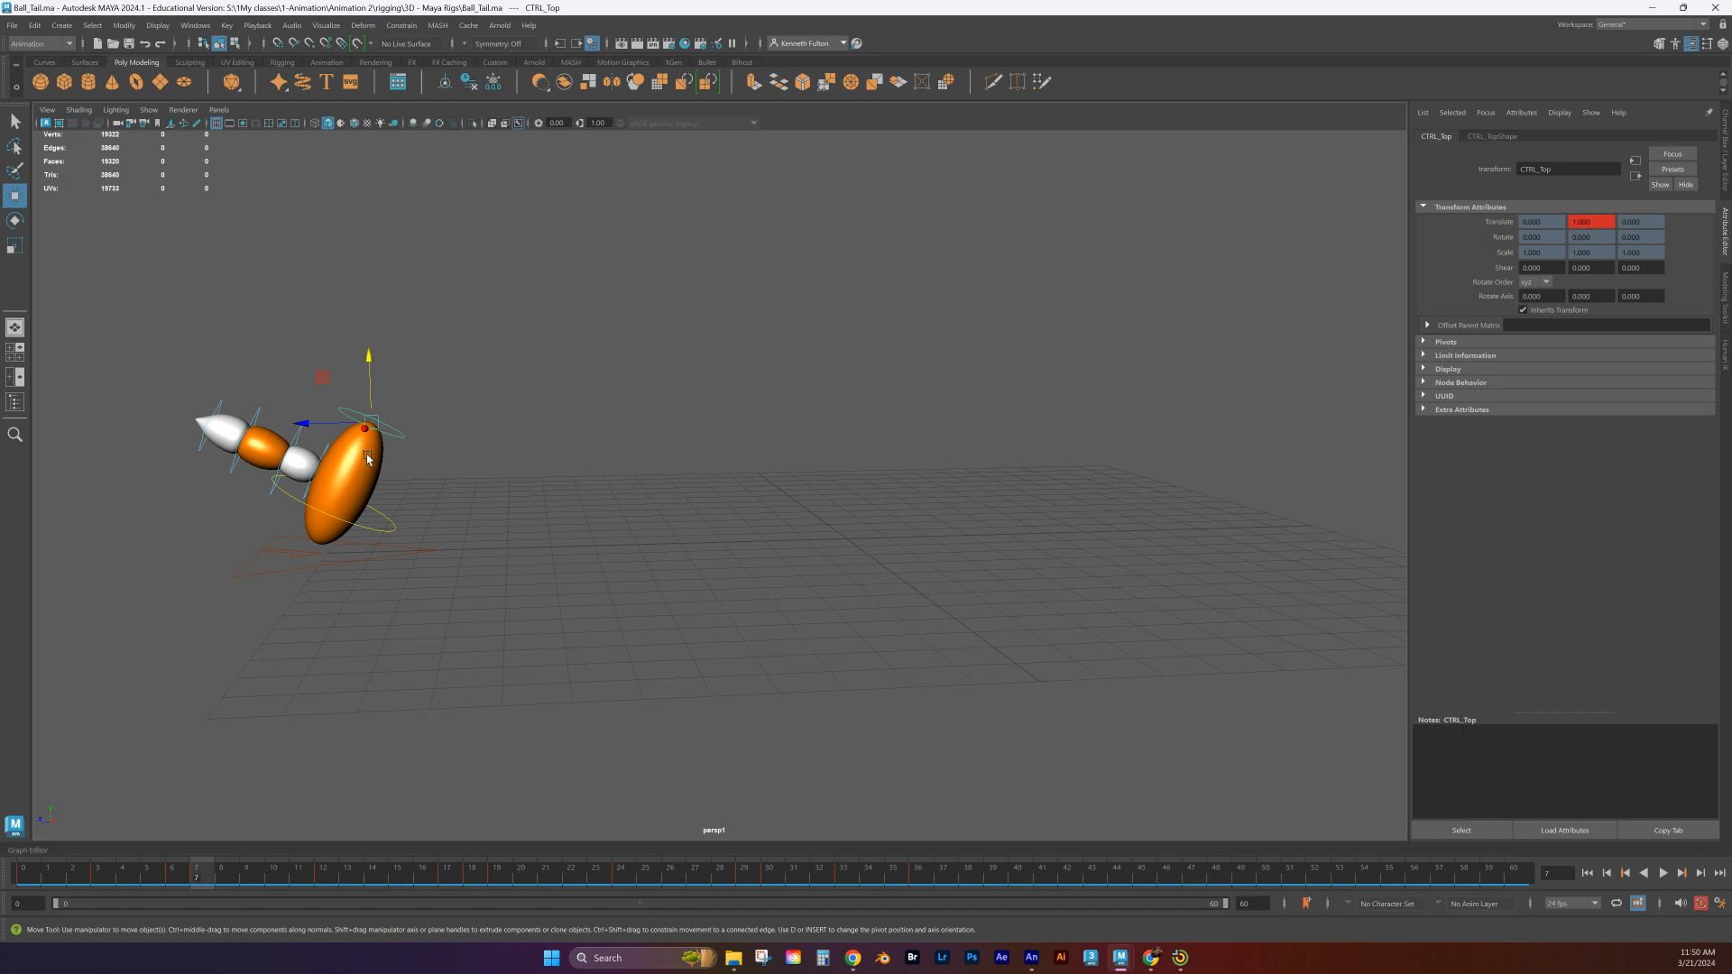
{"action": "left_click", "coordinate": [319, 465]}
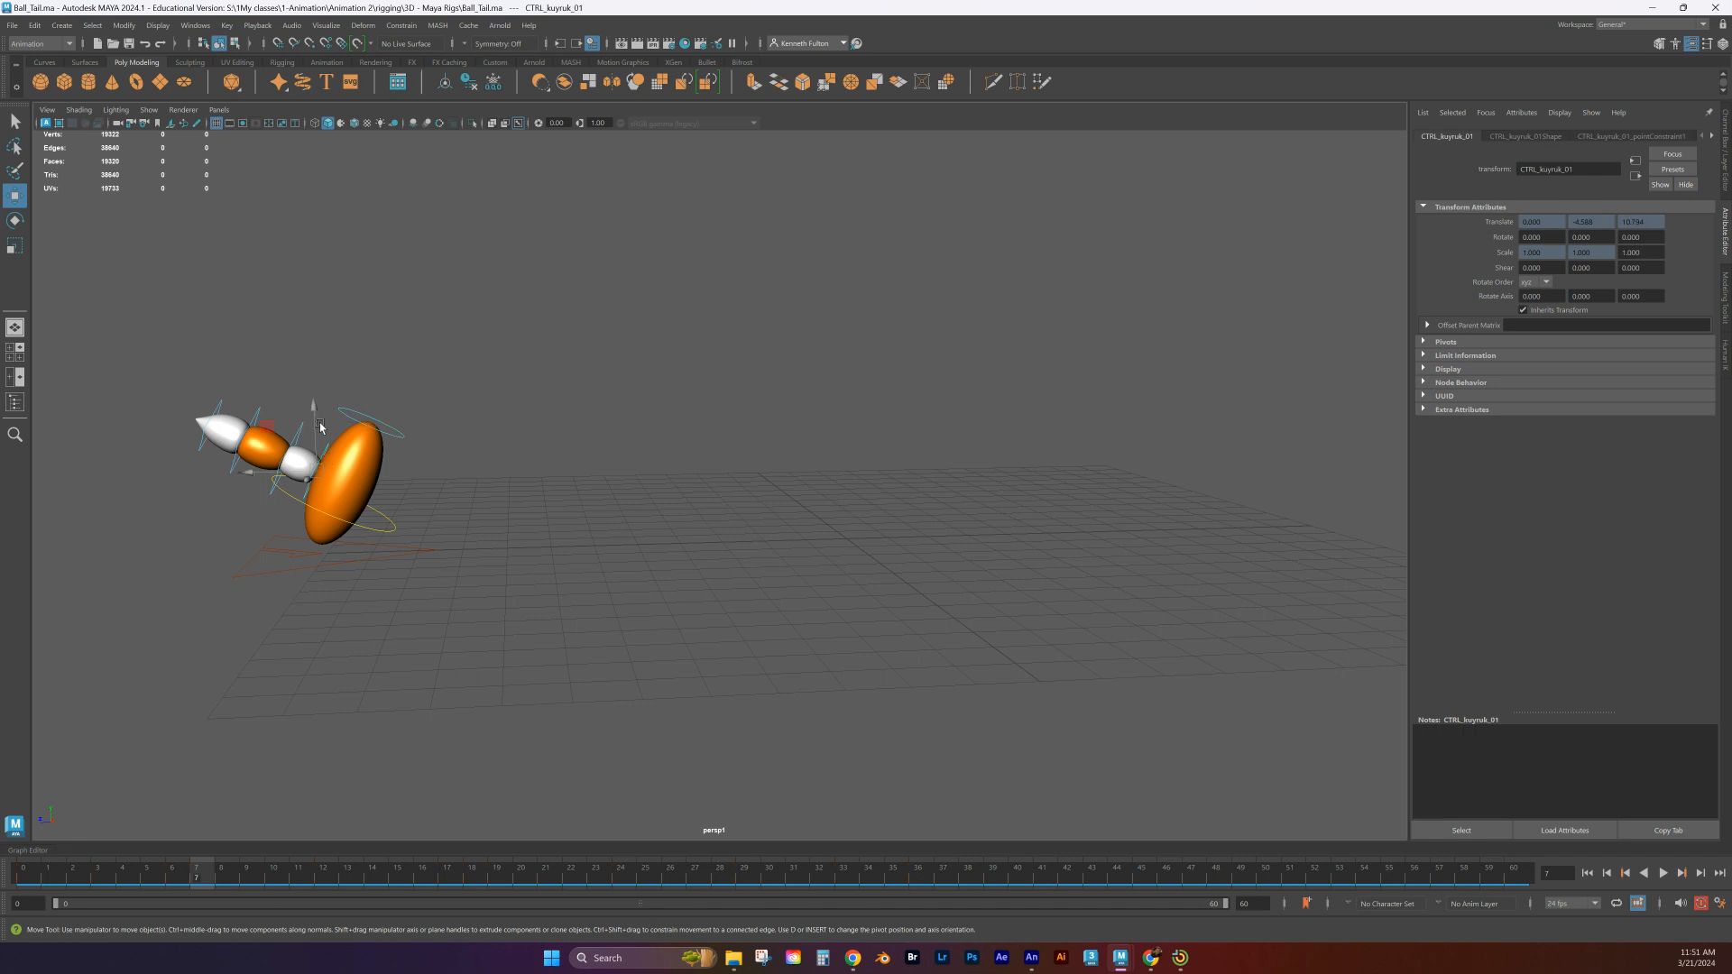
{"action": "key", "text": "e"}
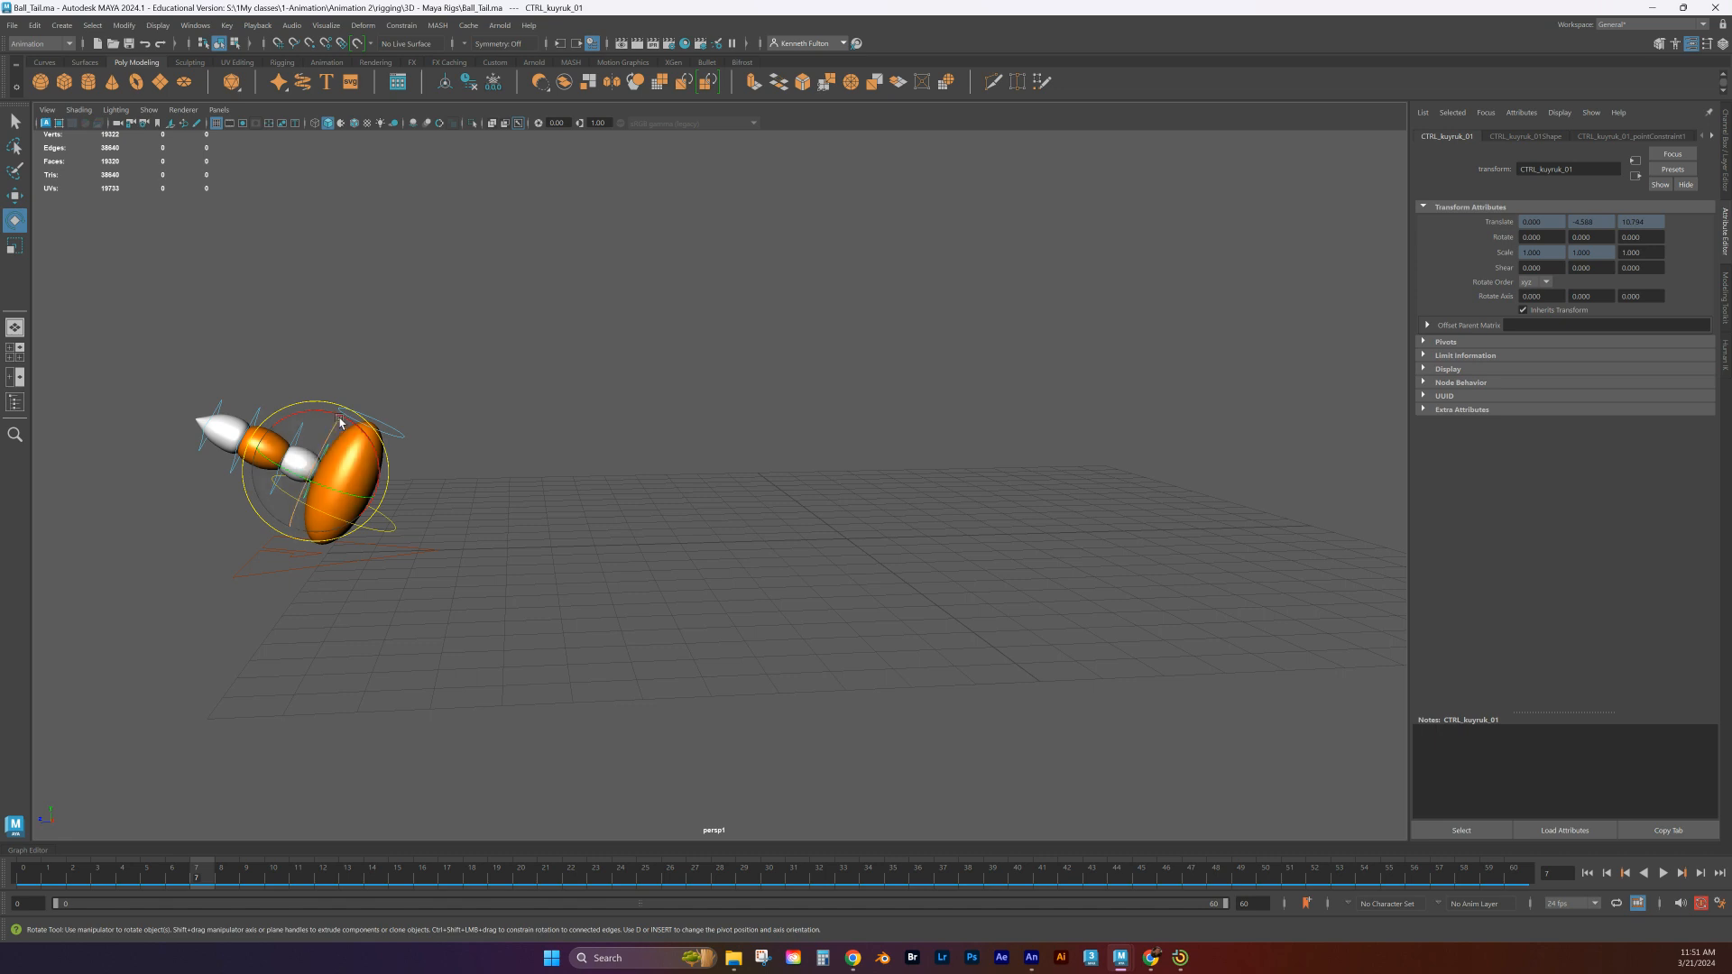
{"action": "left_click_drag", "start_coordinate": [336, 419], "coordinate": [268, 434]}
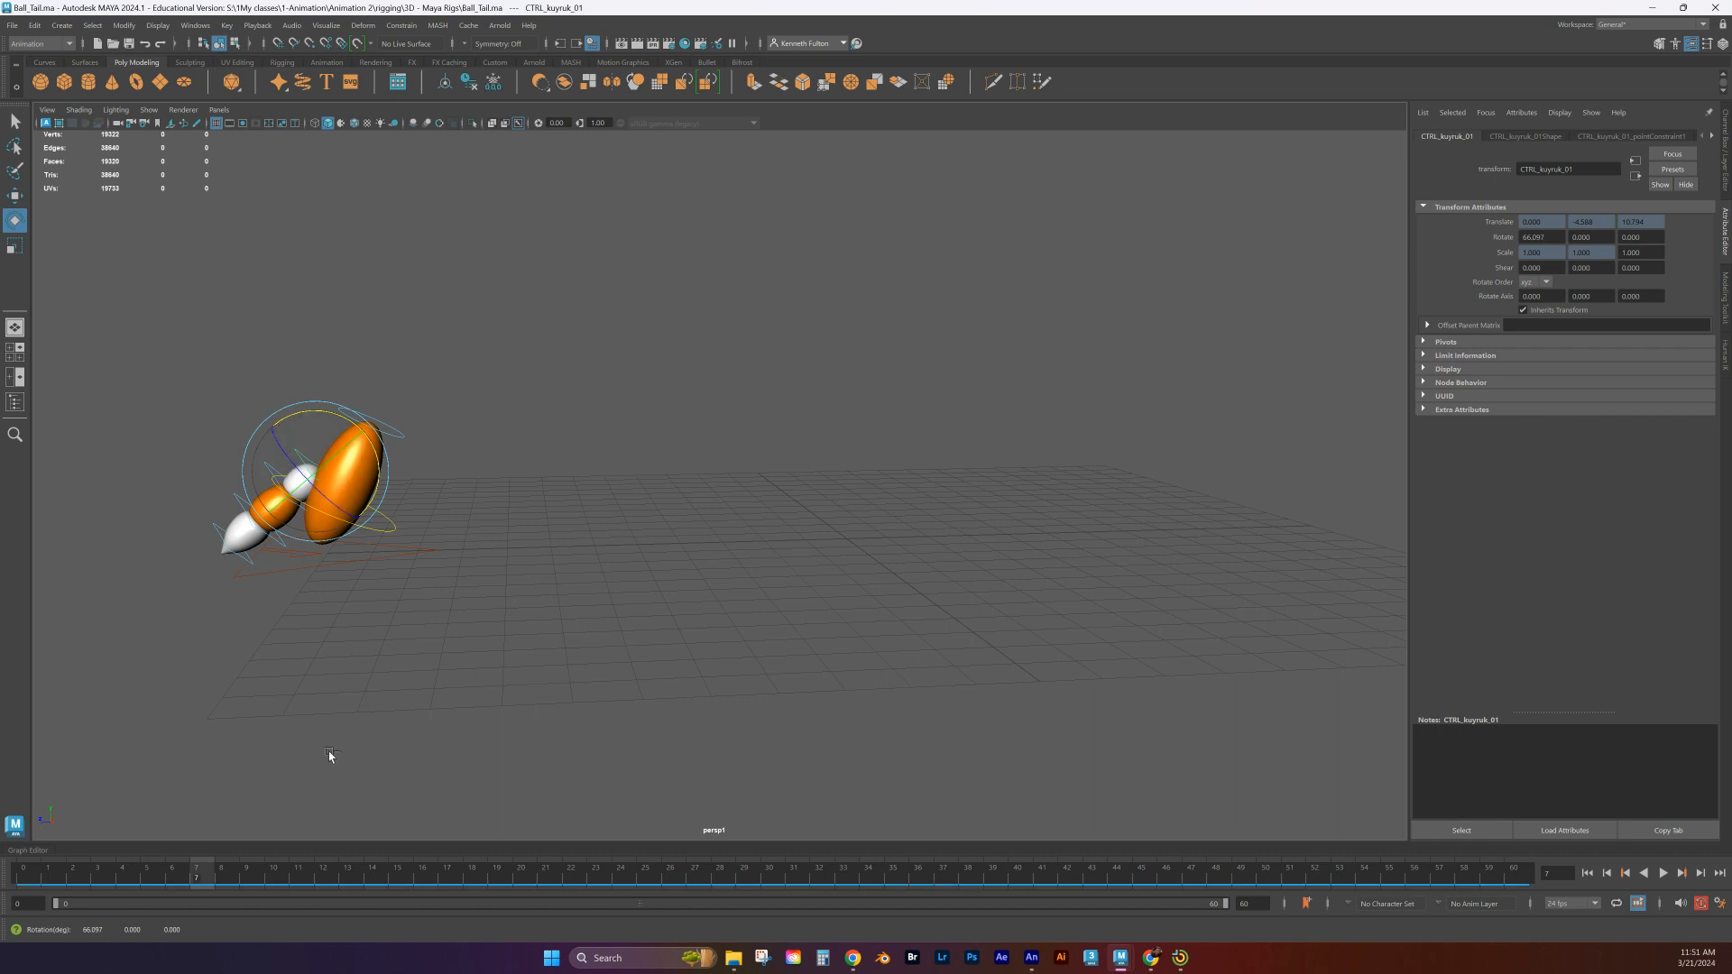
{"action": "key", "text": "ctrl+z"}
Key the tail base control CTRL_kuyruk_01 in its rest pose at frame 0 and deselect it
{"action": "left_click_drag", "start_coordinate": [196, 877], "coordinate": [22, 874]}
{"action": "left_click", "coordinate": [266, 533]}
{"action": "left_click", "coordinate": [285, 501]}
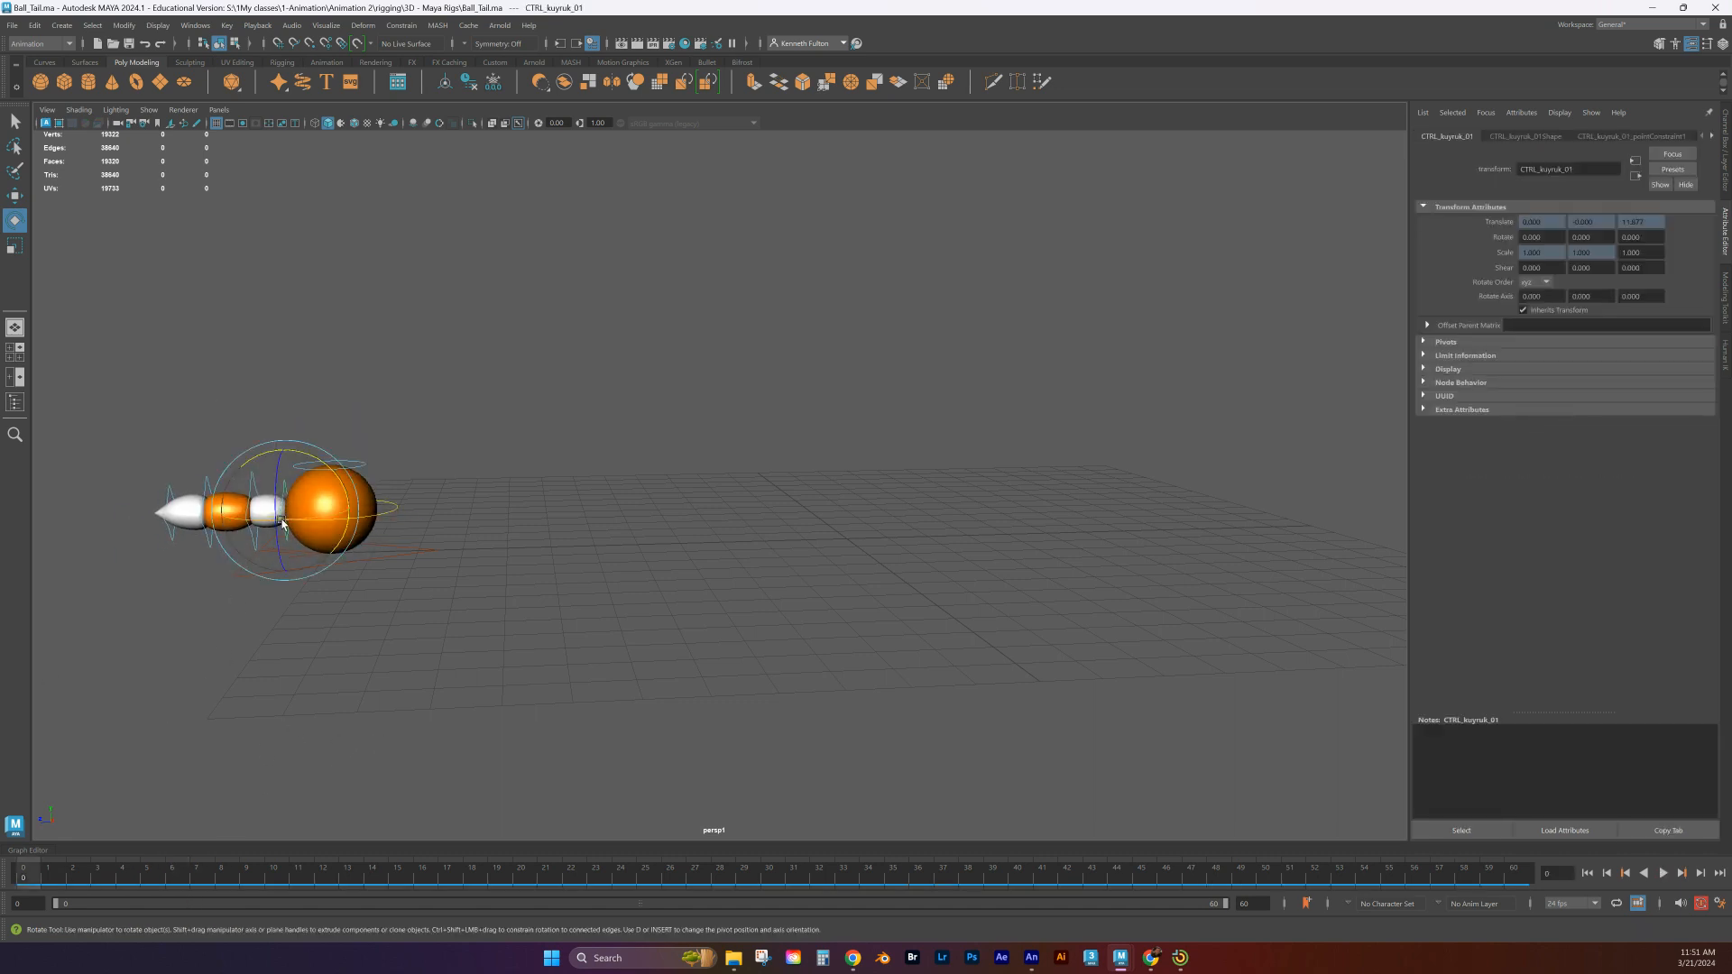
{"action": "key", "text": "s"}
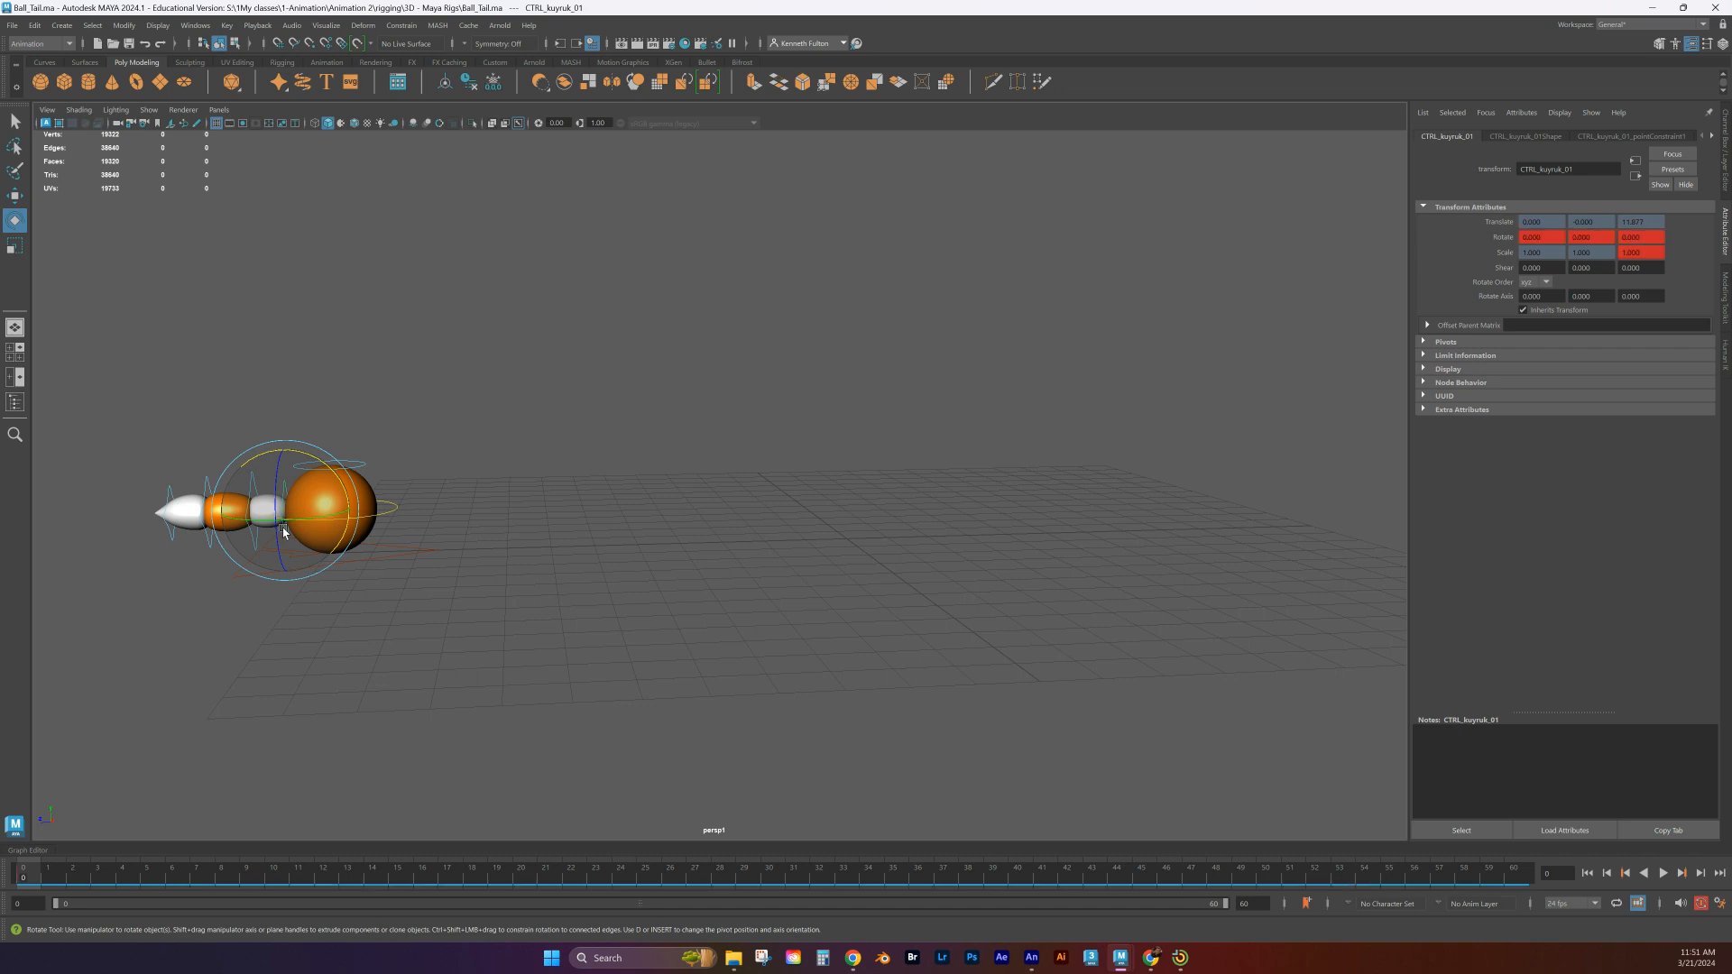
{"action": "left_click", "coordinate": [140, 624]}
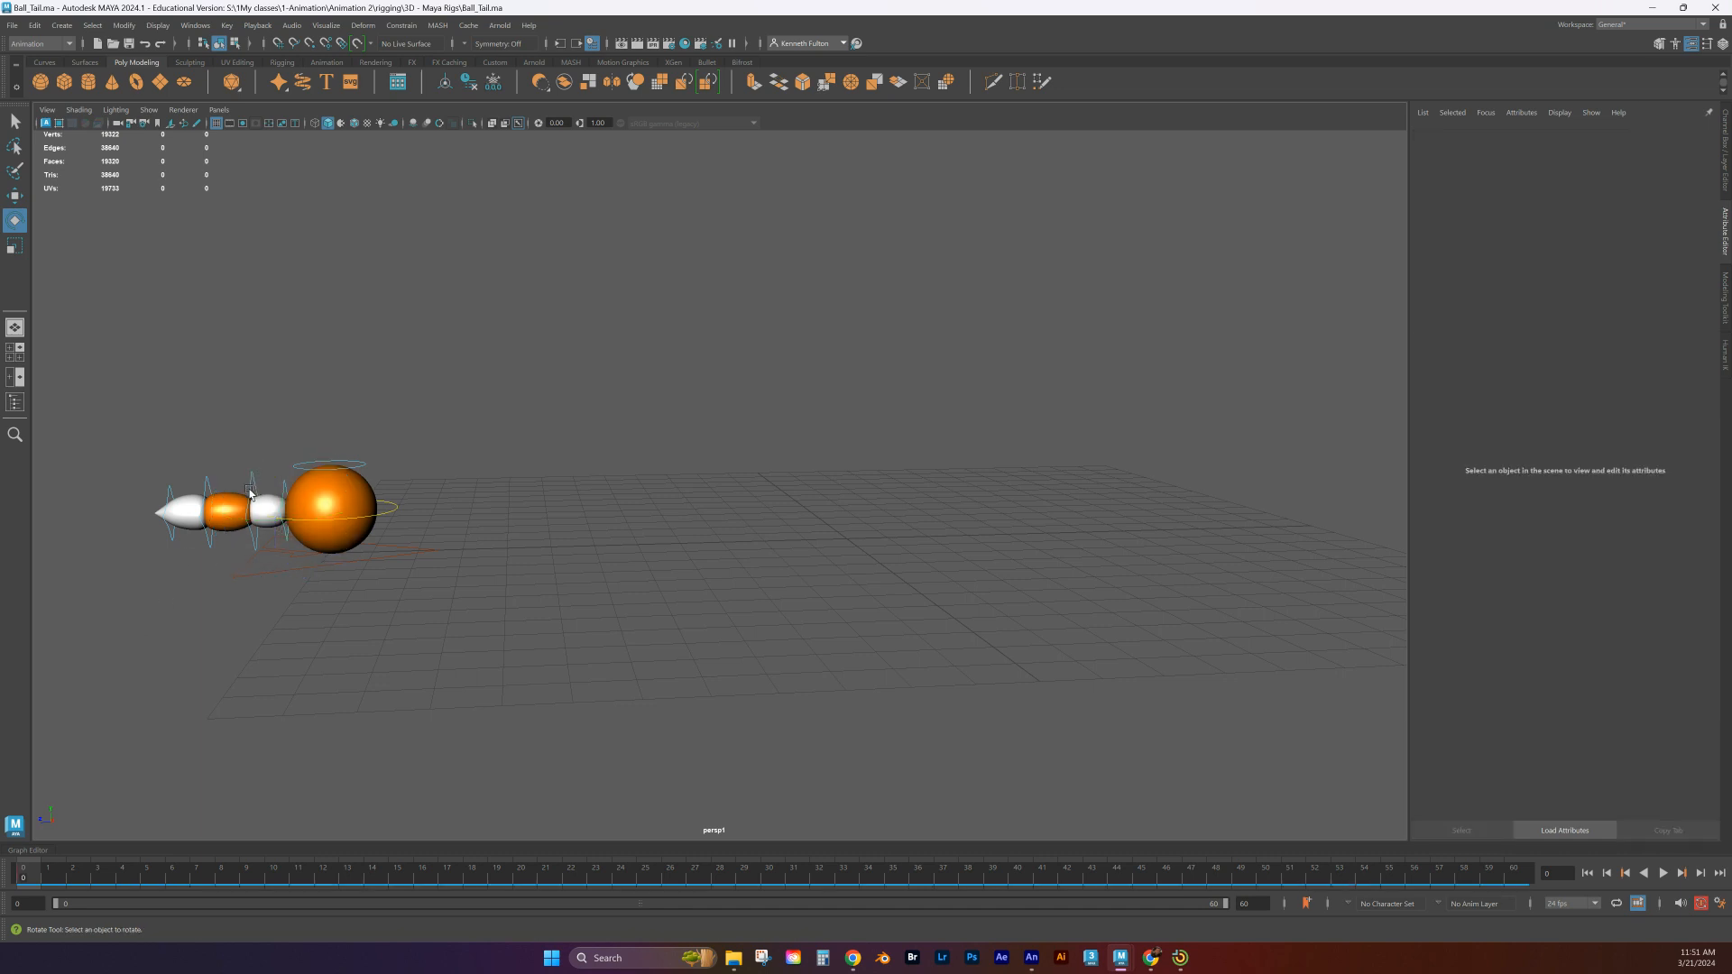
Key the remaining tail controls, CTRL_kuyruk_02 through CTRL_kuyruk_04, in their rest pose at frame 0
{"action": "left_click", "coordinate": [177, 507]}
{"action": "key", "text": "s"}
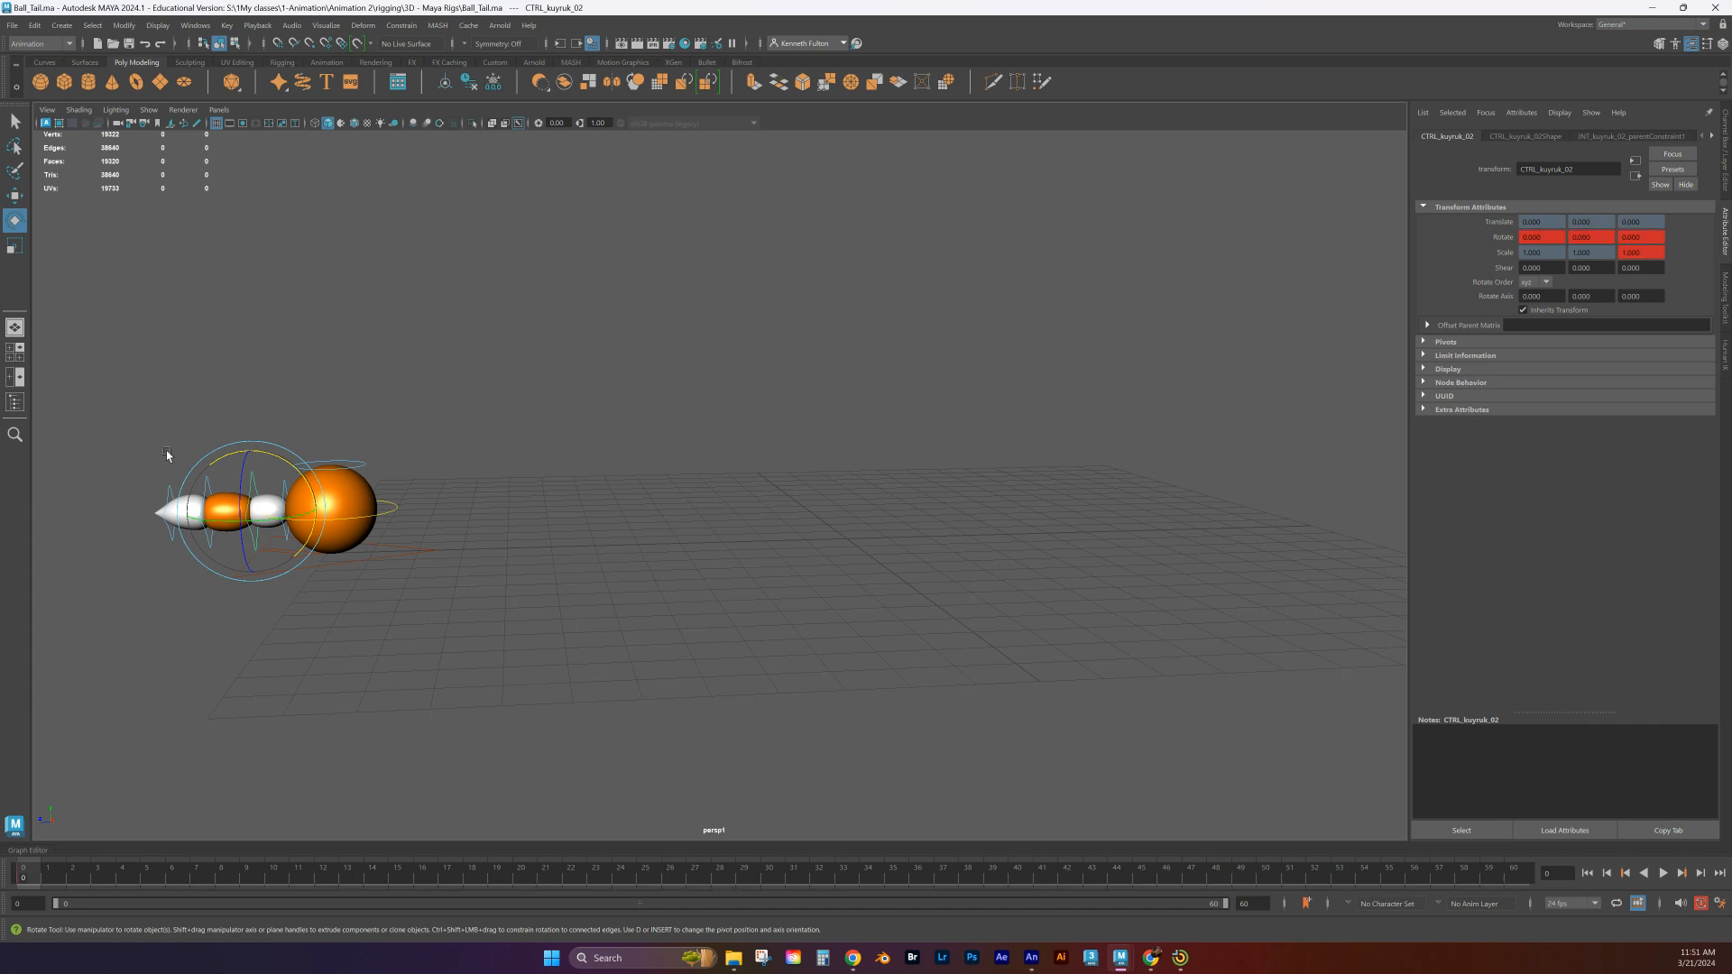
{"action": "left_click", "coordinate": [173, 455]}
{"action": "left_click", "coordinate": [206, 485]}
{"action": "key", "text": "s"}
{"action": "left_click", "coordinate": [166, 480]}
{"action": "left_click", "coordinate": [168, 493]}
{"action": "key", "text": "s"}
{"action": "left_click", "coordinate": [160, 443]}
{"action": "left_click", "coordinate": [29, 875]}
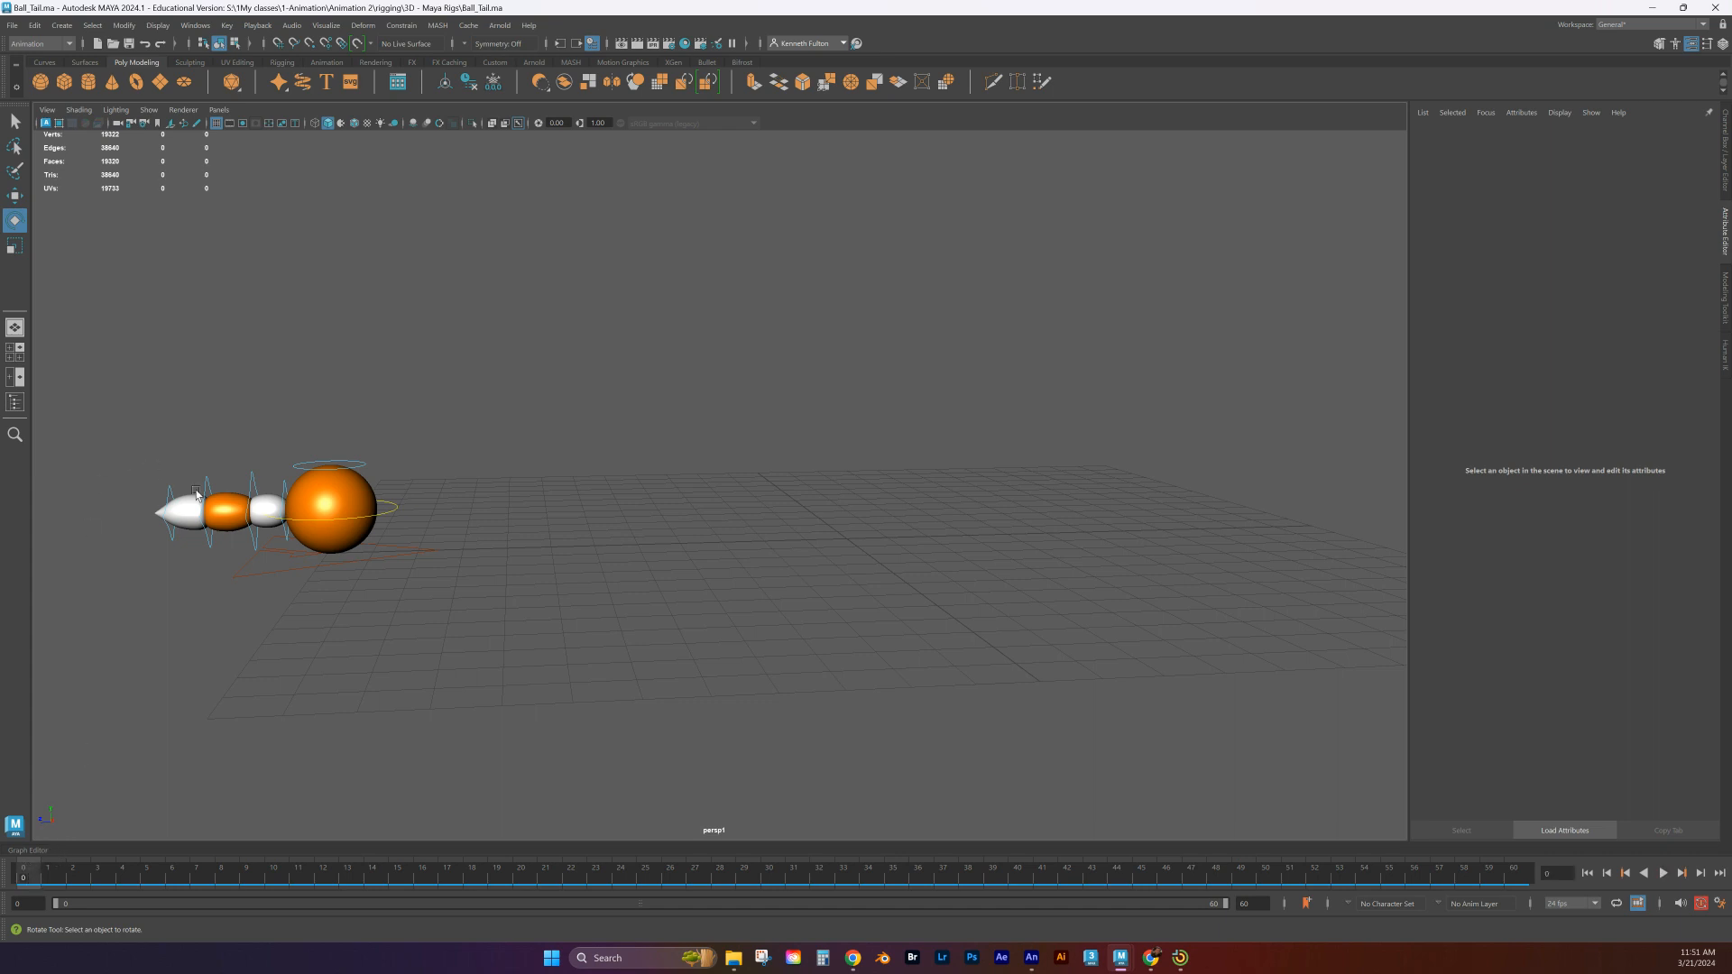
Key the tail controls from CTRL_kuyruk_04 back to CTRL_kuyruk_01 at frame 6, holding their rest pose
{"action": "left_click", "coordinate": [169, 496]}
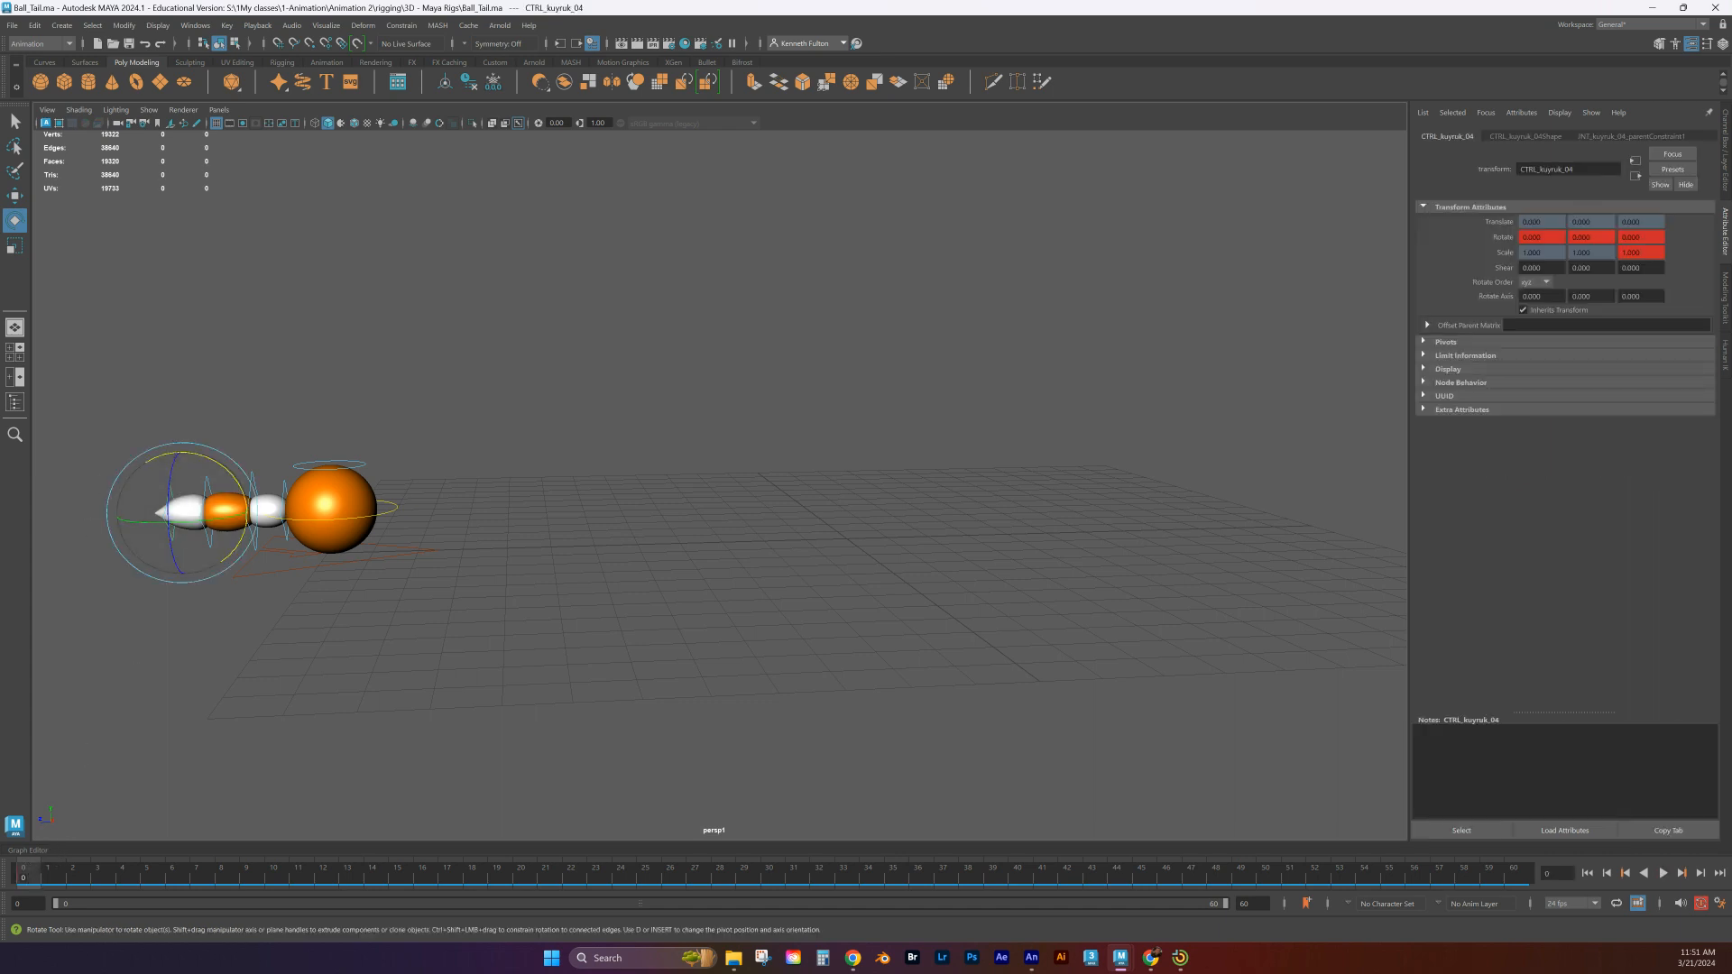
{"action": "left_click_drag", "start_coordinate": [50, 875], "coordinate": [175, 881]}
{"action": "left_click", "coordinate": [227, 359]}
{"action": "left_click", "coordinate": [208, 485]}
{"action": "left_click", "coordinate": [263, 478]}
{"action": "left_click", "coordinate": [252, 488]}
{"action": "left_click", "coordinate": [286, 436]}
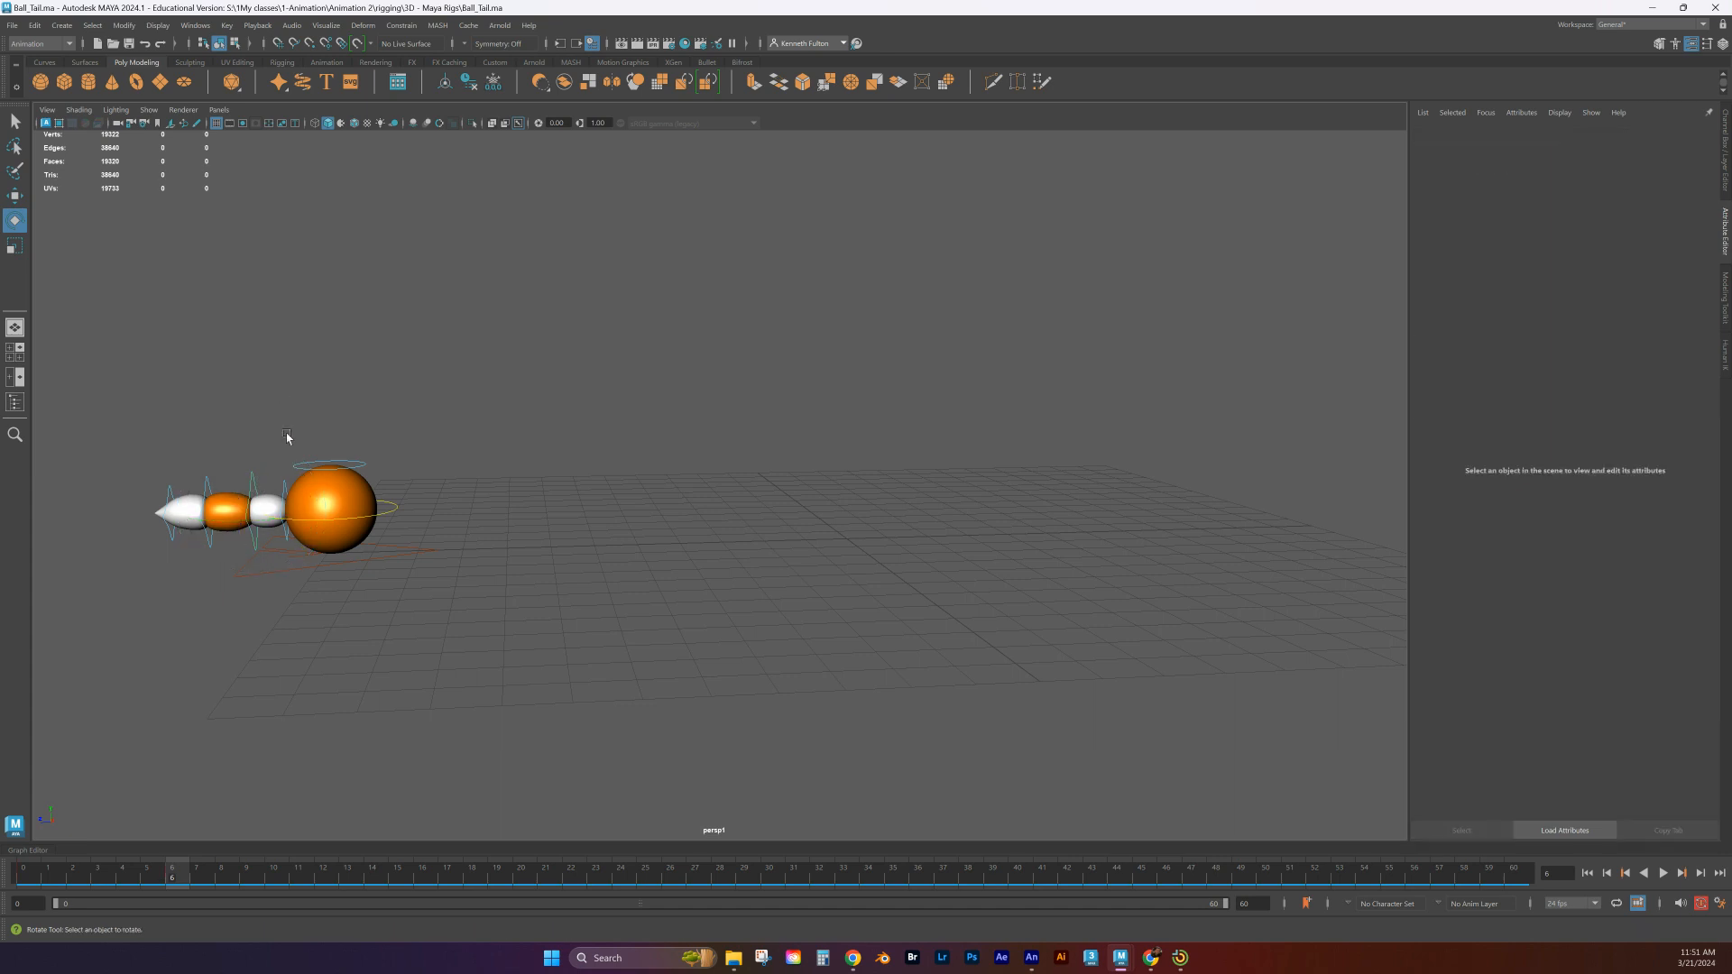
{"action": "left_click", "coordinate": [282, 489]}
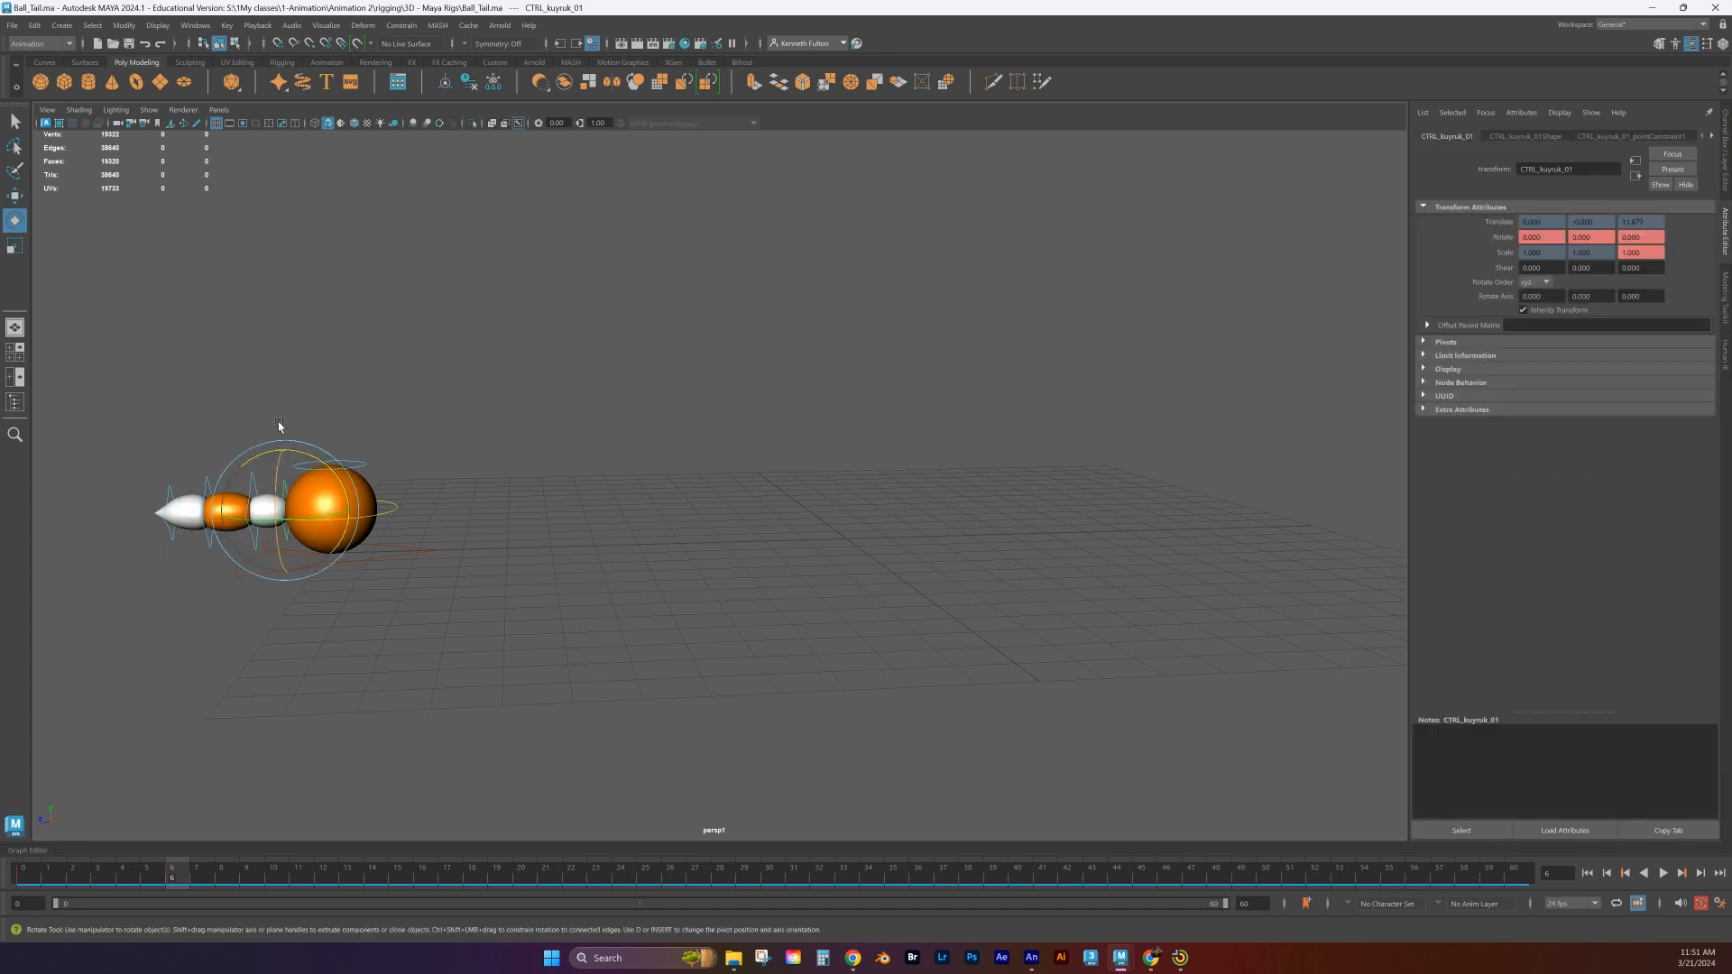
{"action": "left_click", "coordinate": [282, 372]}
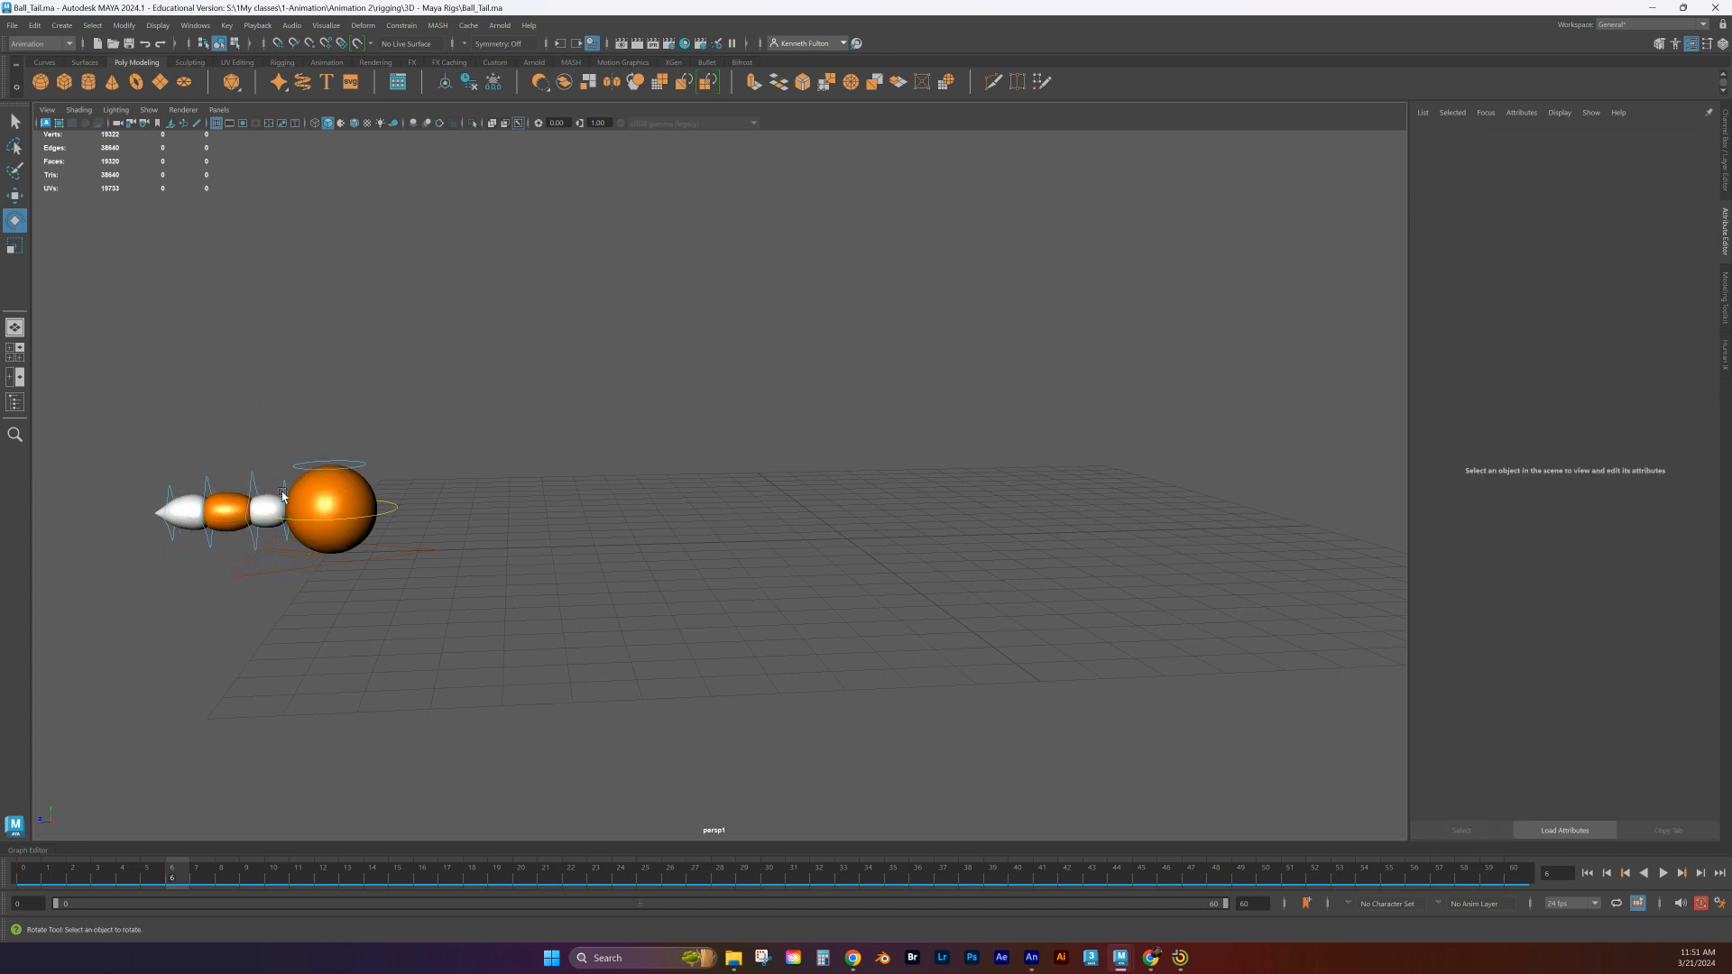
{"action": "left_click", "coordinate": [282, 495]}
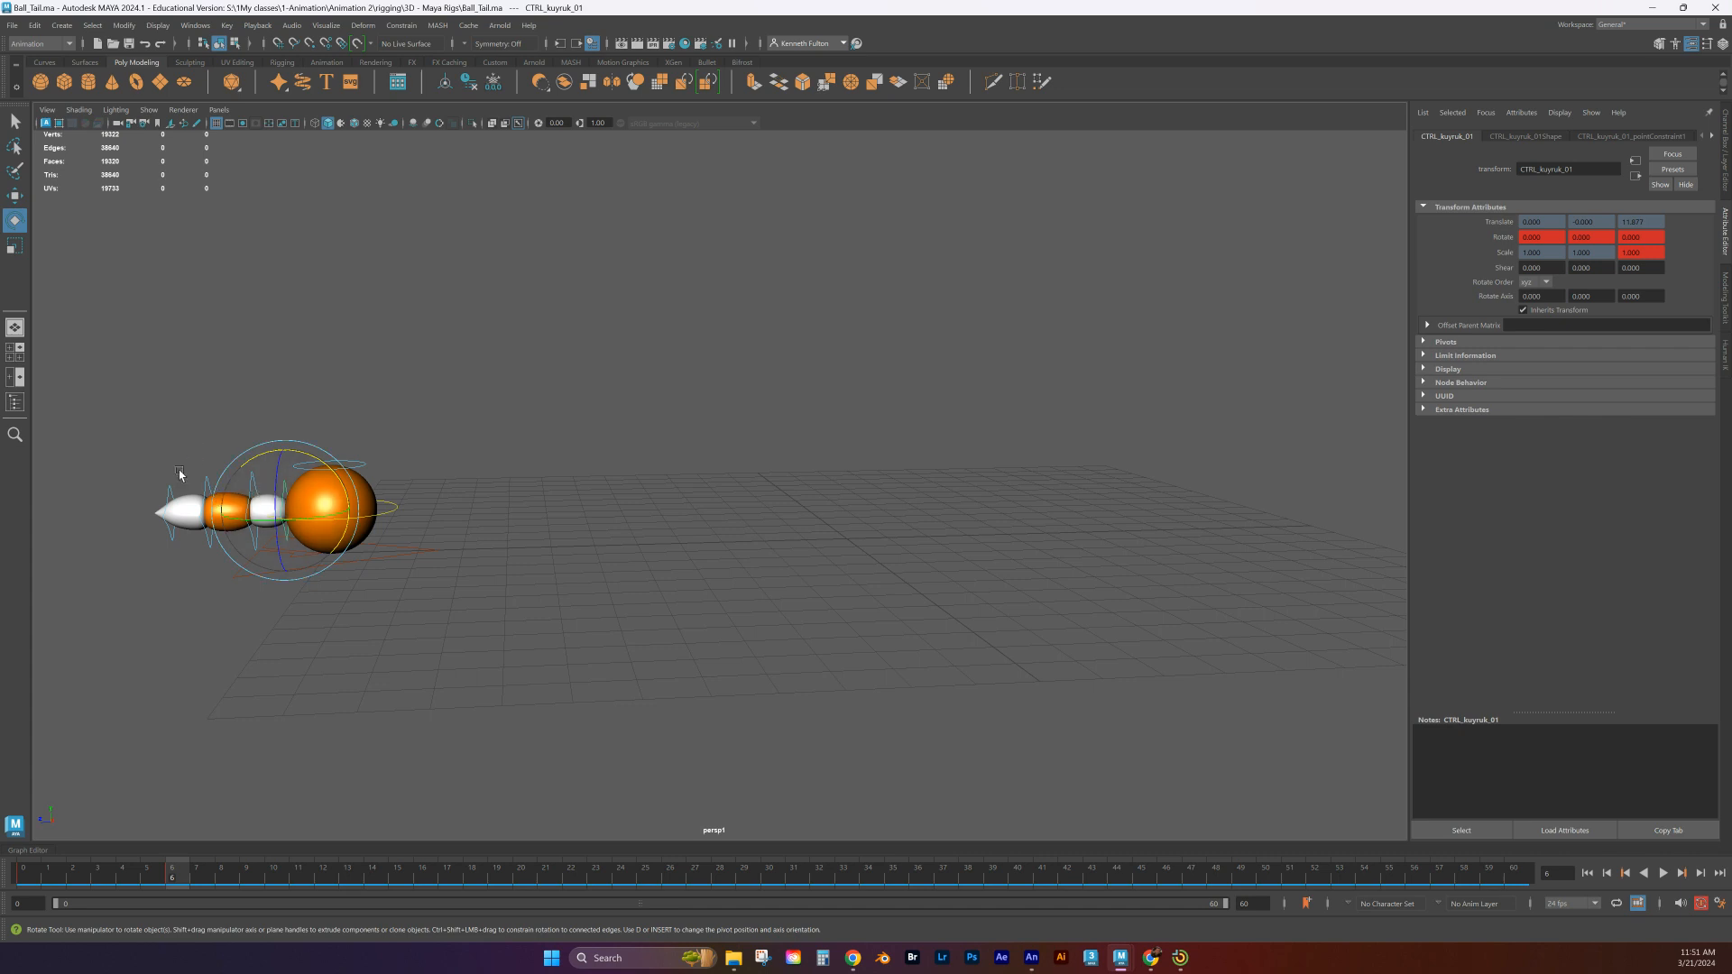
{"action": "left_click", "coordinate": [225, 329]}
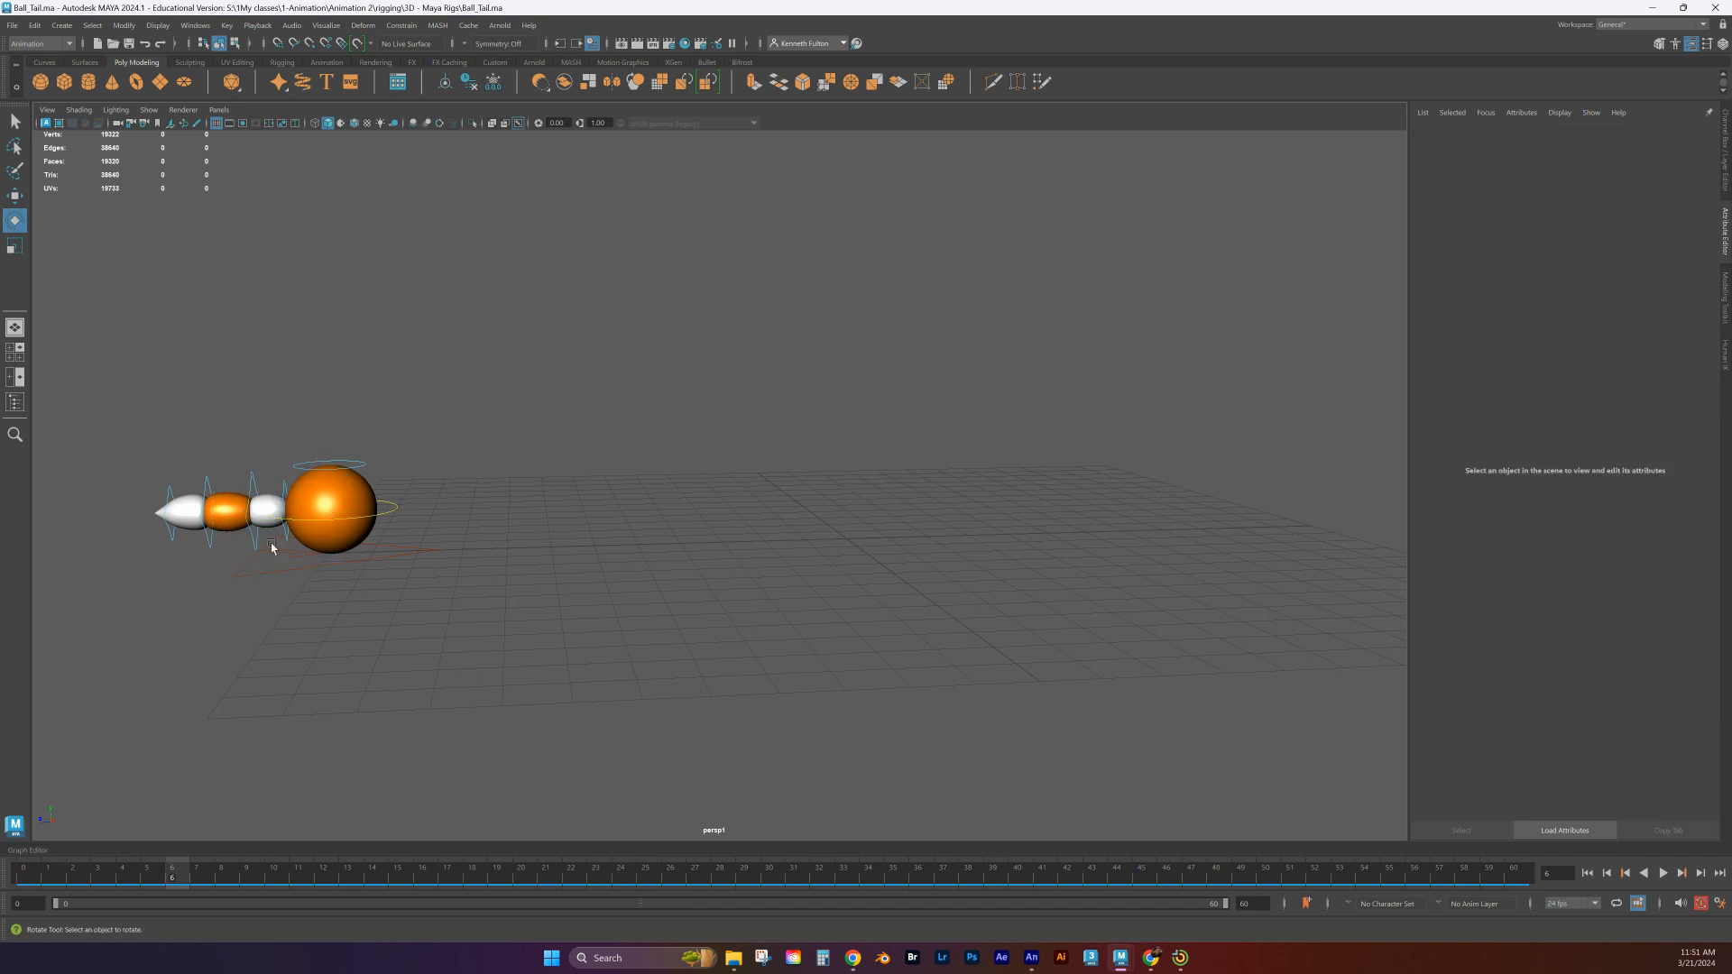
Rotate CTRL_kuyruk_01 to about 60 degrees in X at frame 7 so the tail drags down, and play the result
{"action": "left_click", "coordinate": [195, 873]}
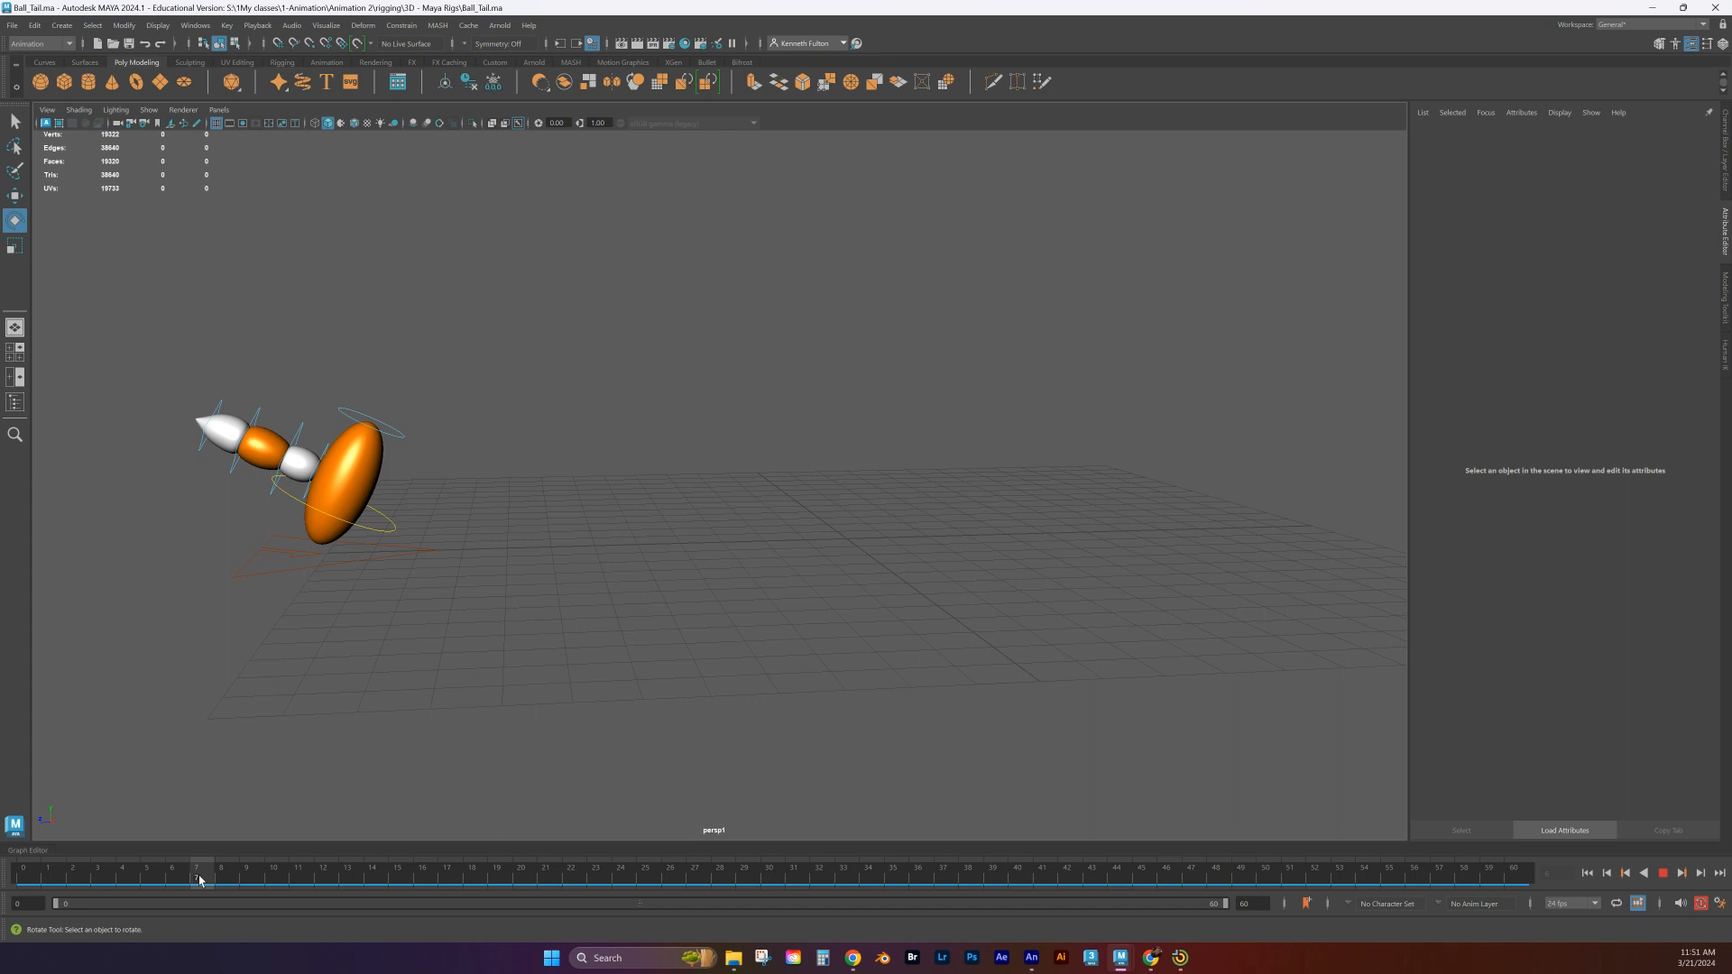
{"action": "left_click", "coordinate": [322, 458]}
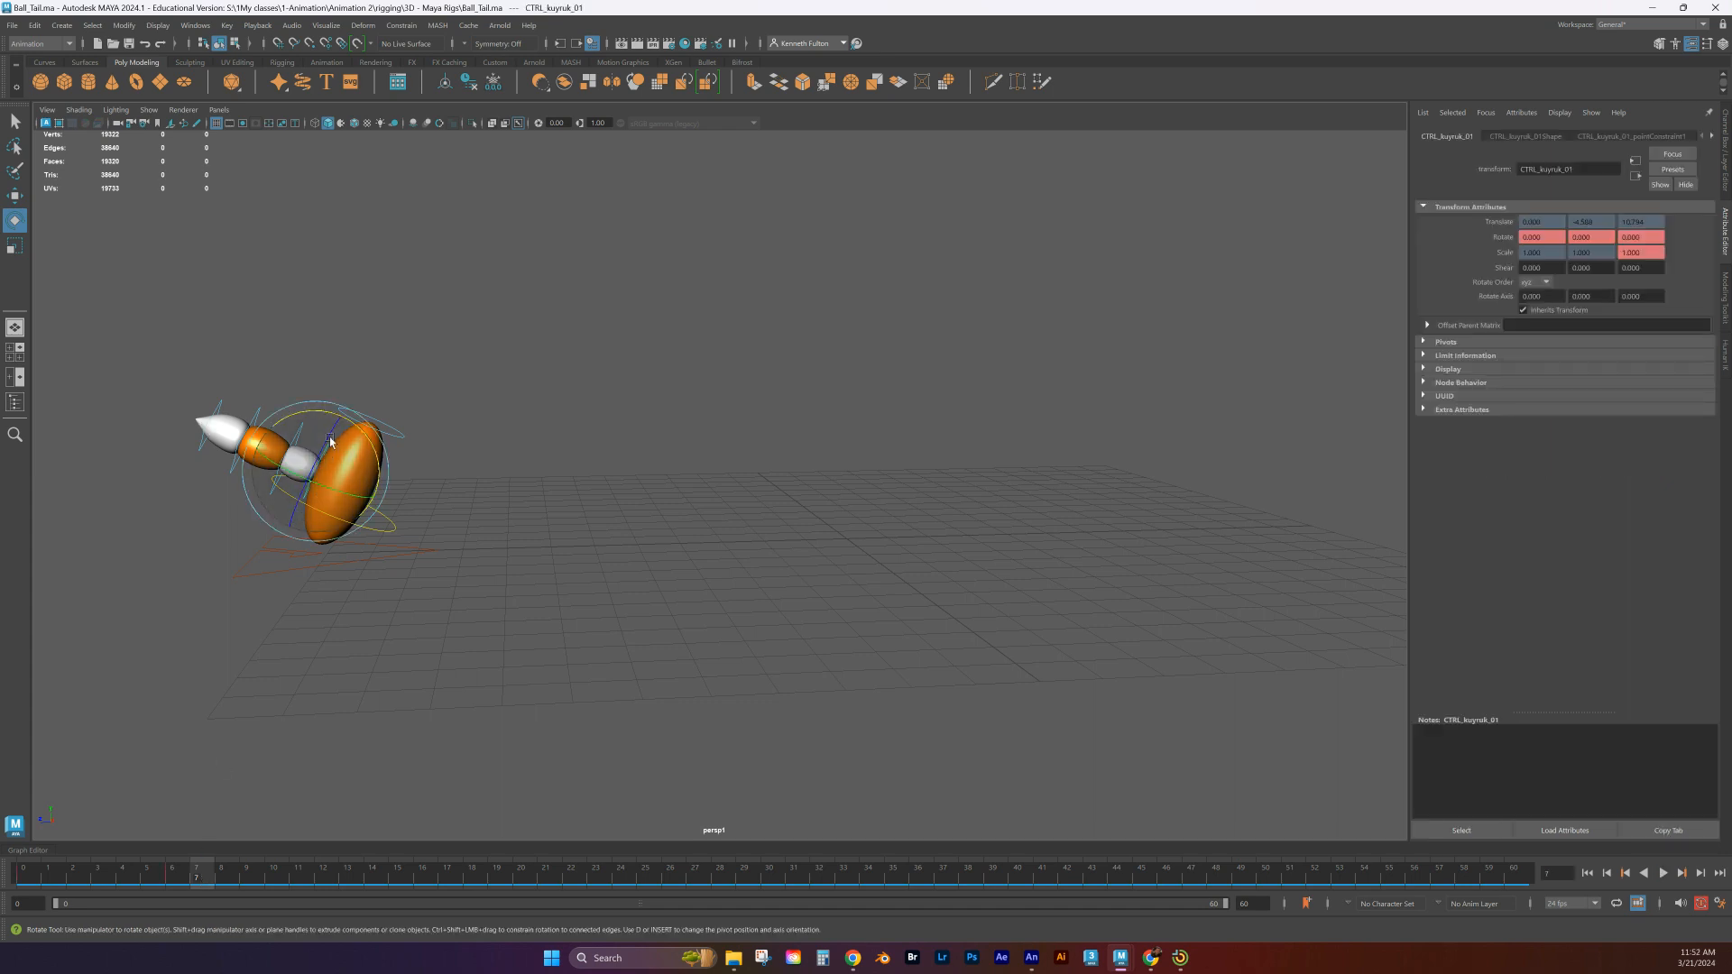
{"action": "left_click_drag", "start_coordinate": [344, 431], "coordinate": [285, 410]}
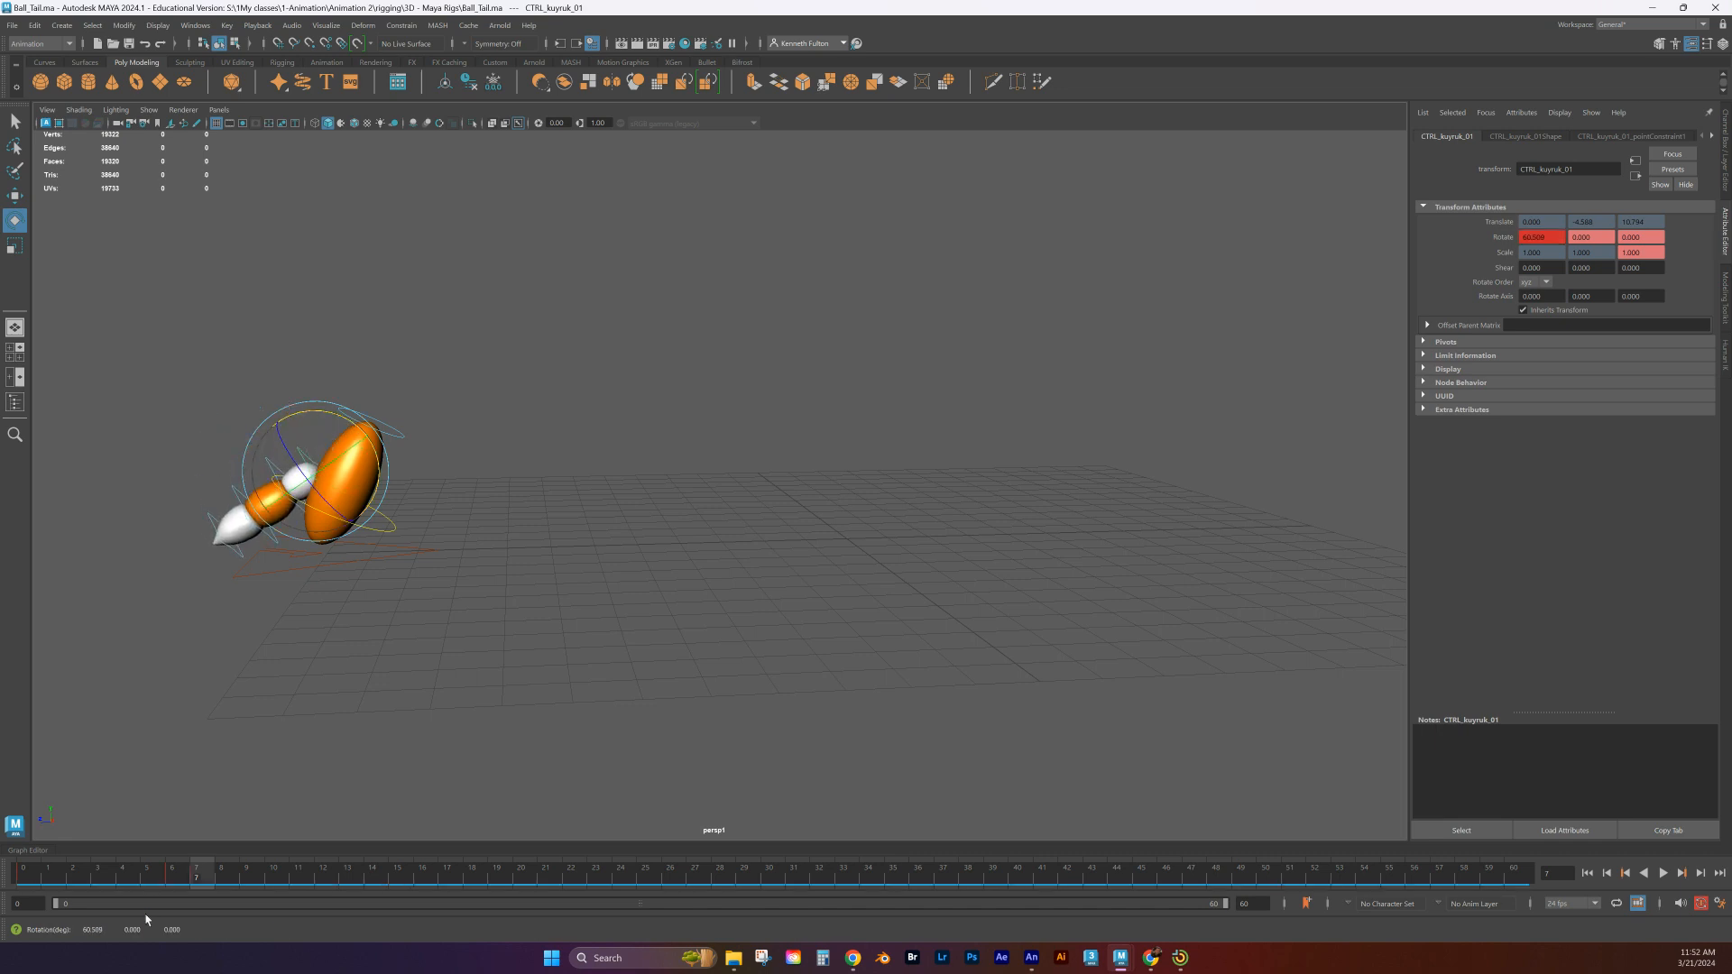
{"action": "key", "text": "alt+v"}
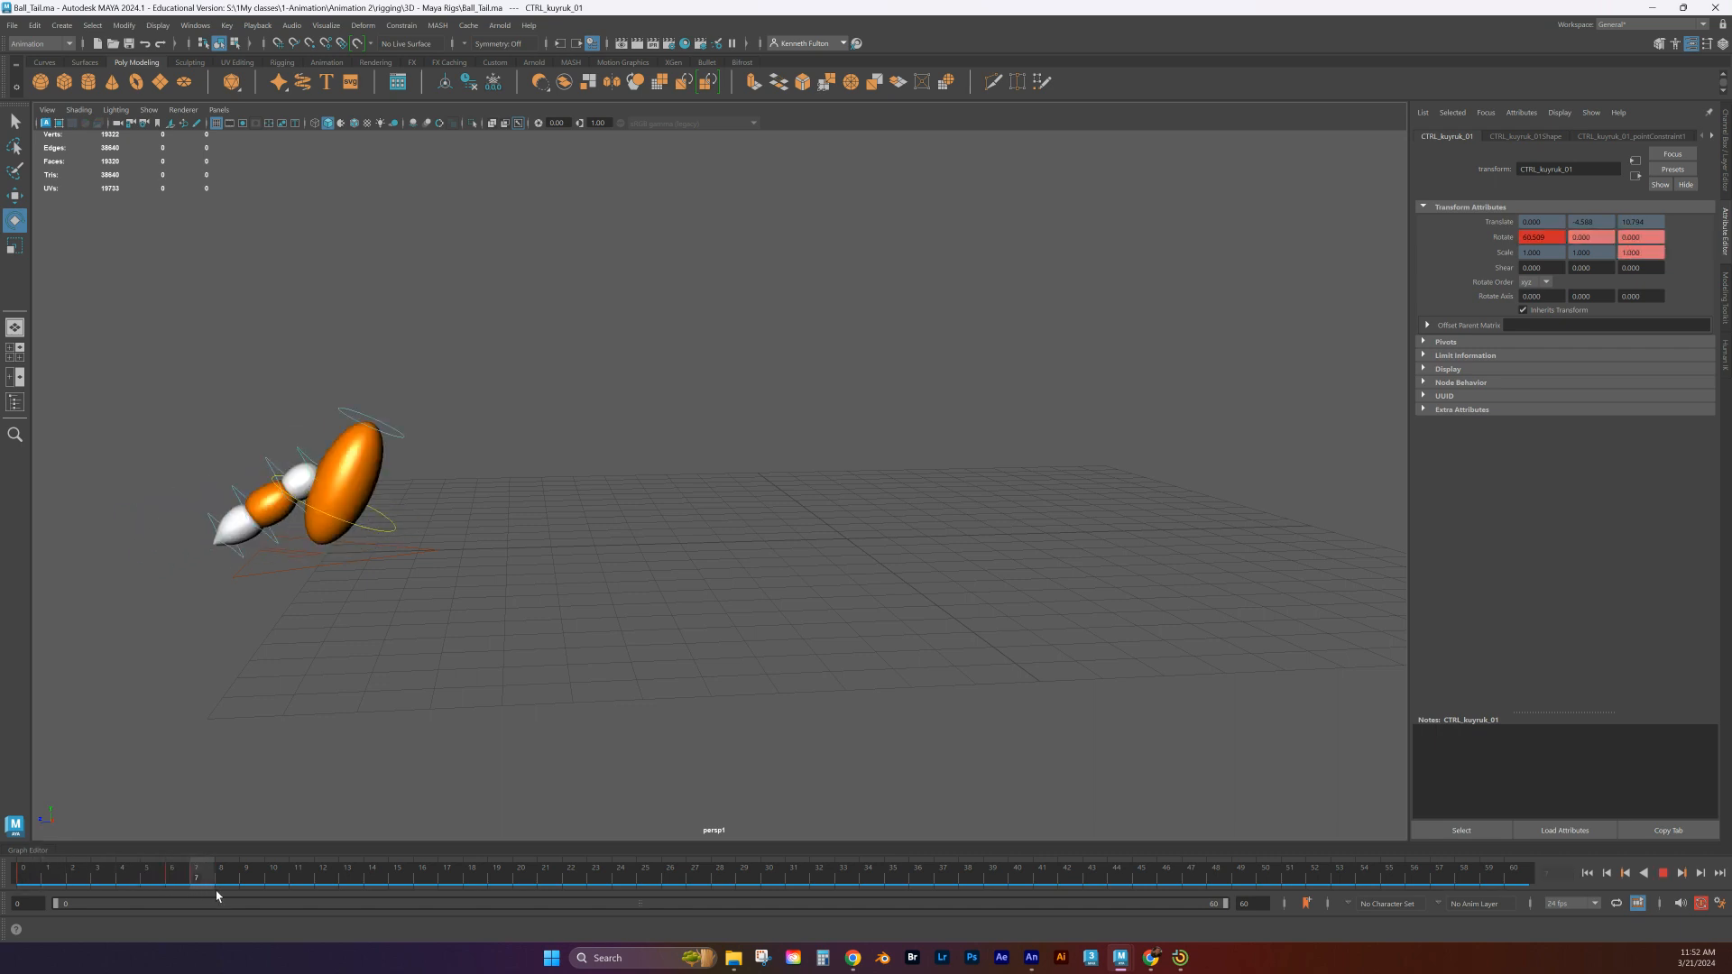
Set CTRL_kuyruk_01's Rotate X to 0 at frame 18
{"action": "left_click_drag", "start_coordinate": [361, 878], "coordinate": [471, 868]}
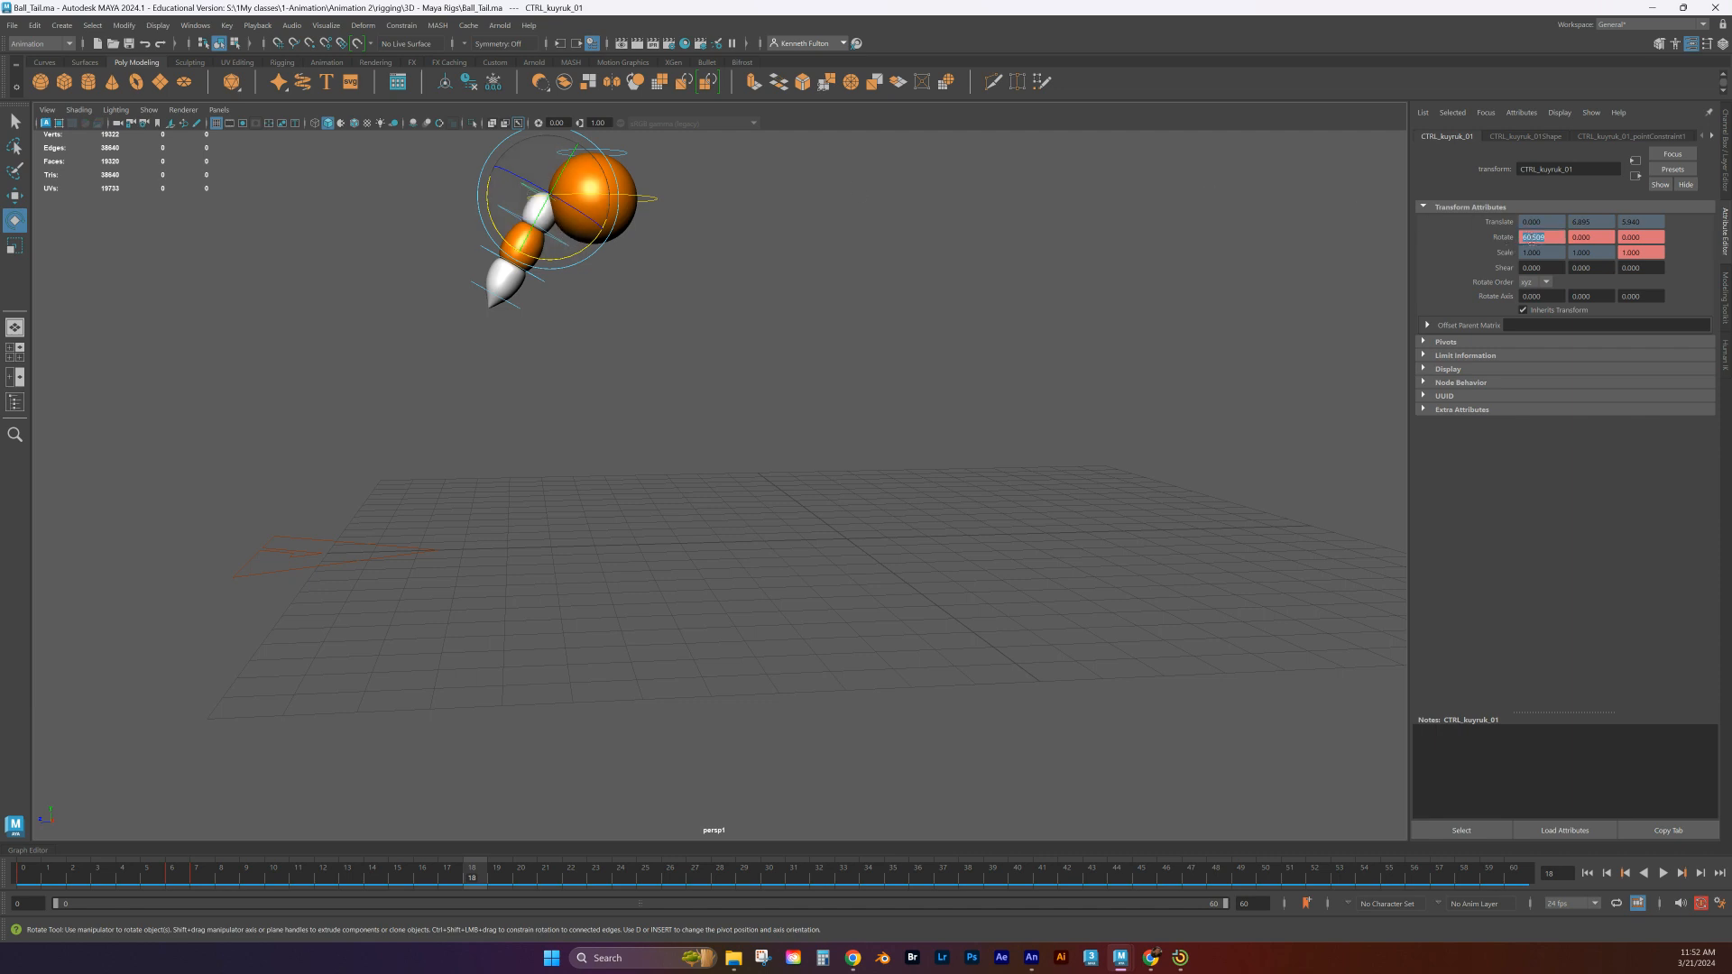
{"action": "type", "text": "0"}
{"action": "key", "text": "Return"}
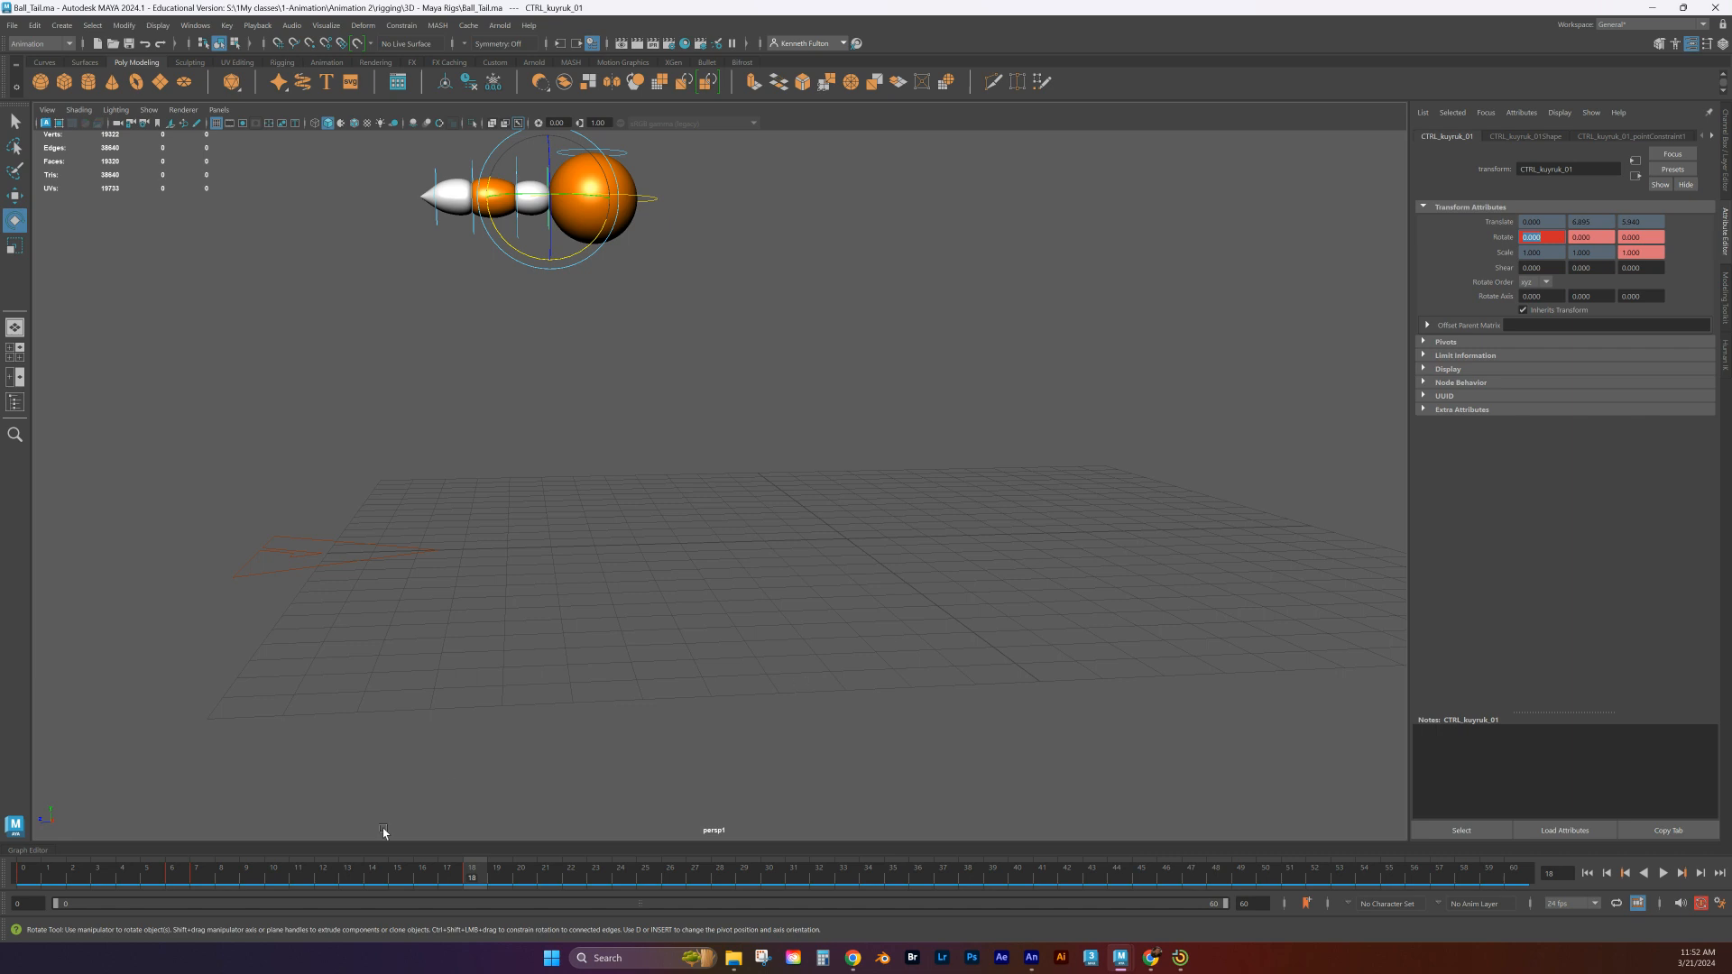
Rotate CTRL_kuyruk_01 to about -64.5 degrees in X at frame 19 so the tail swings up, and start playback
{"action": "left_click", "coordinate": [494, 880]}
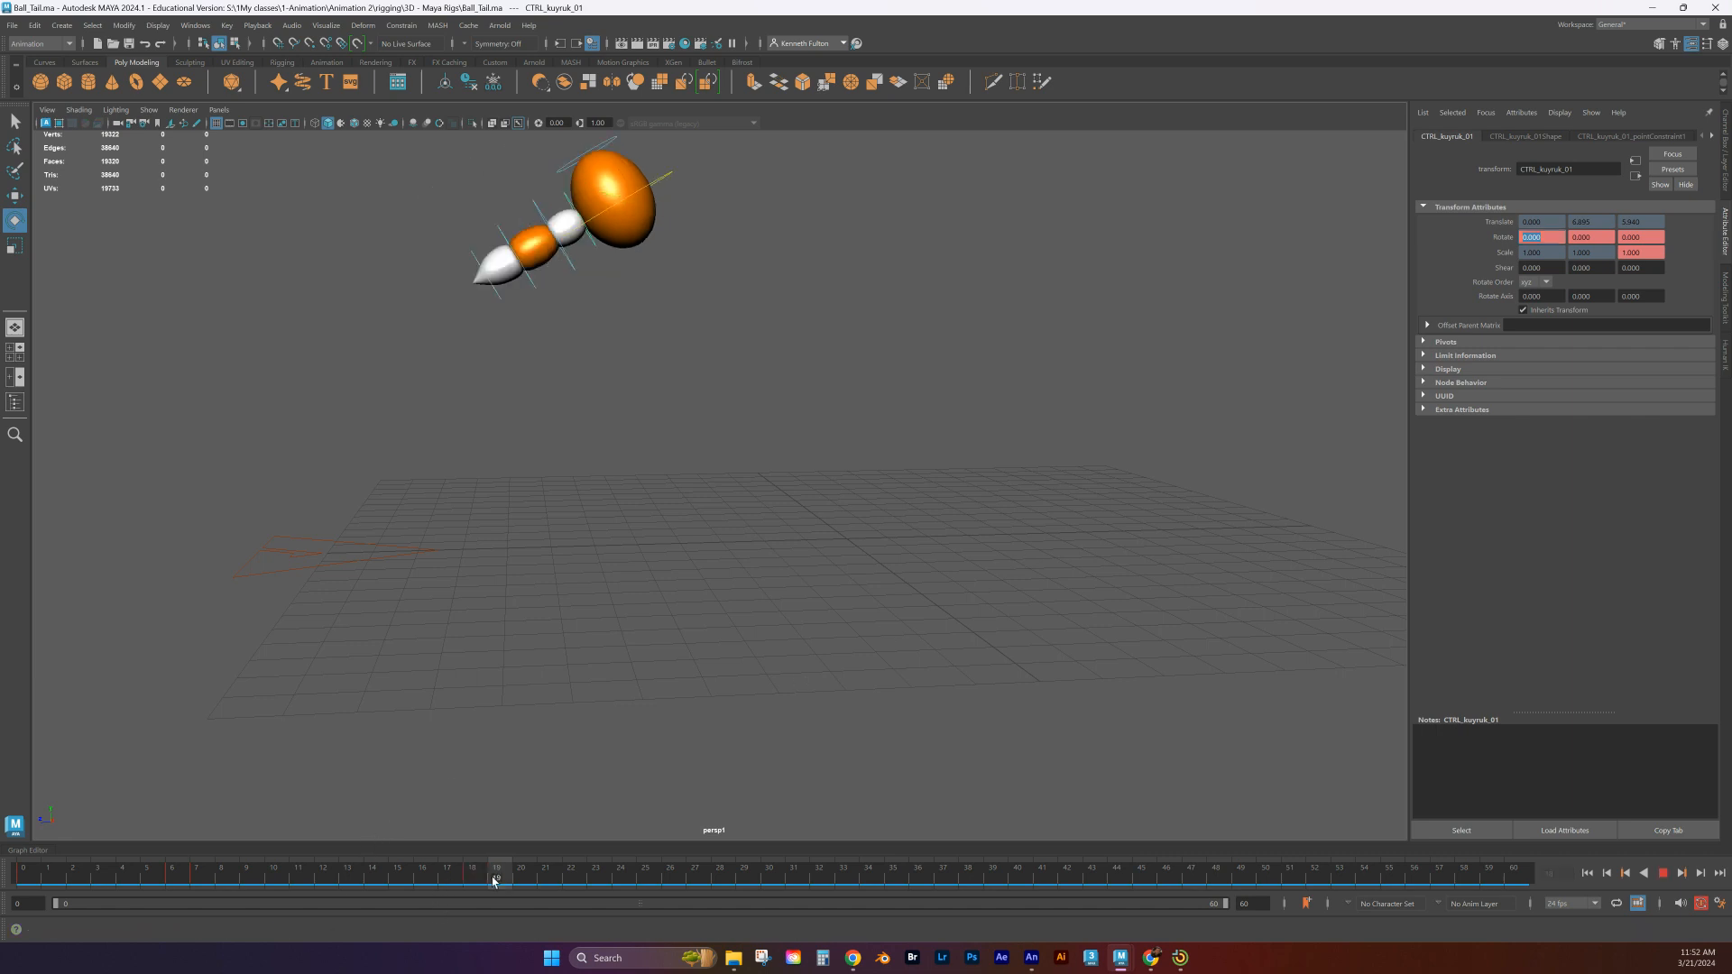
{"action": "left_click_drag", "start_coordinate": [525, 200], "coordinate": [575, 160]}
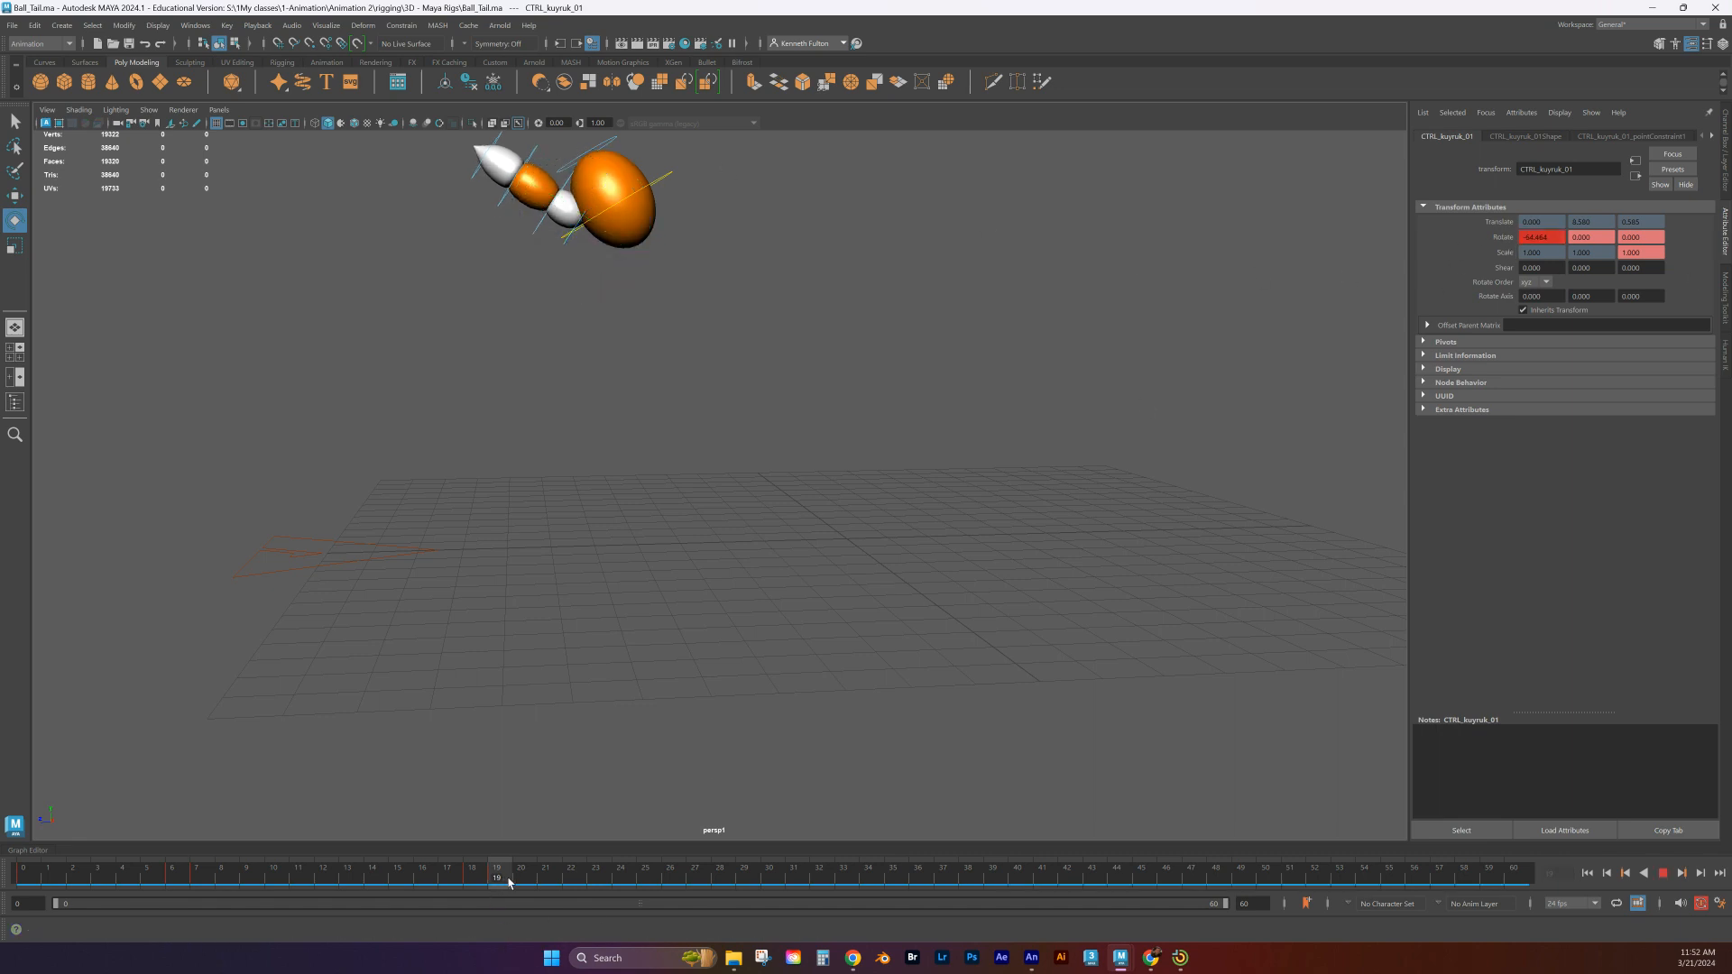
{"action": "key", "text": "alt+v"}
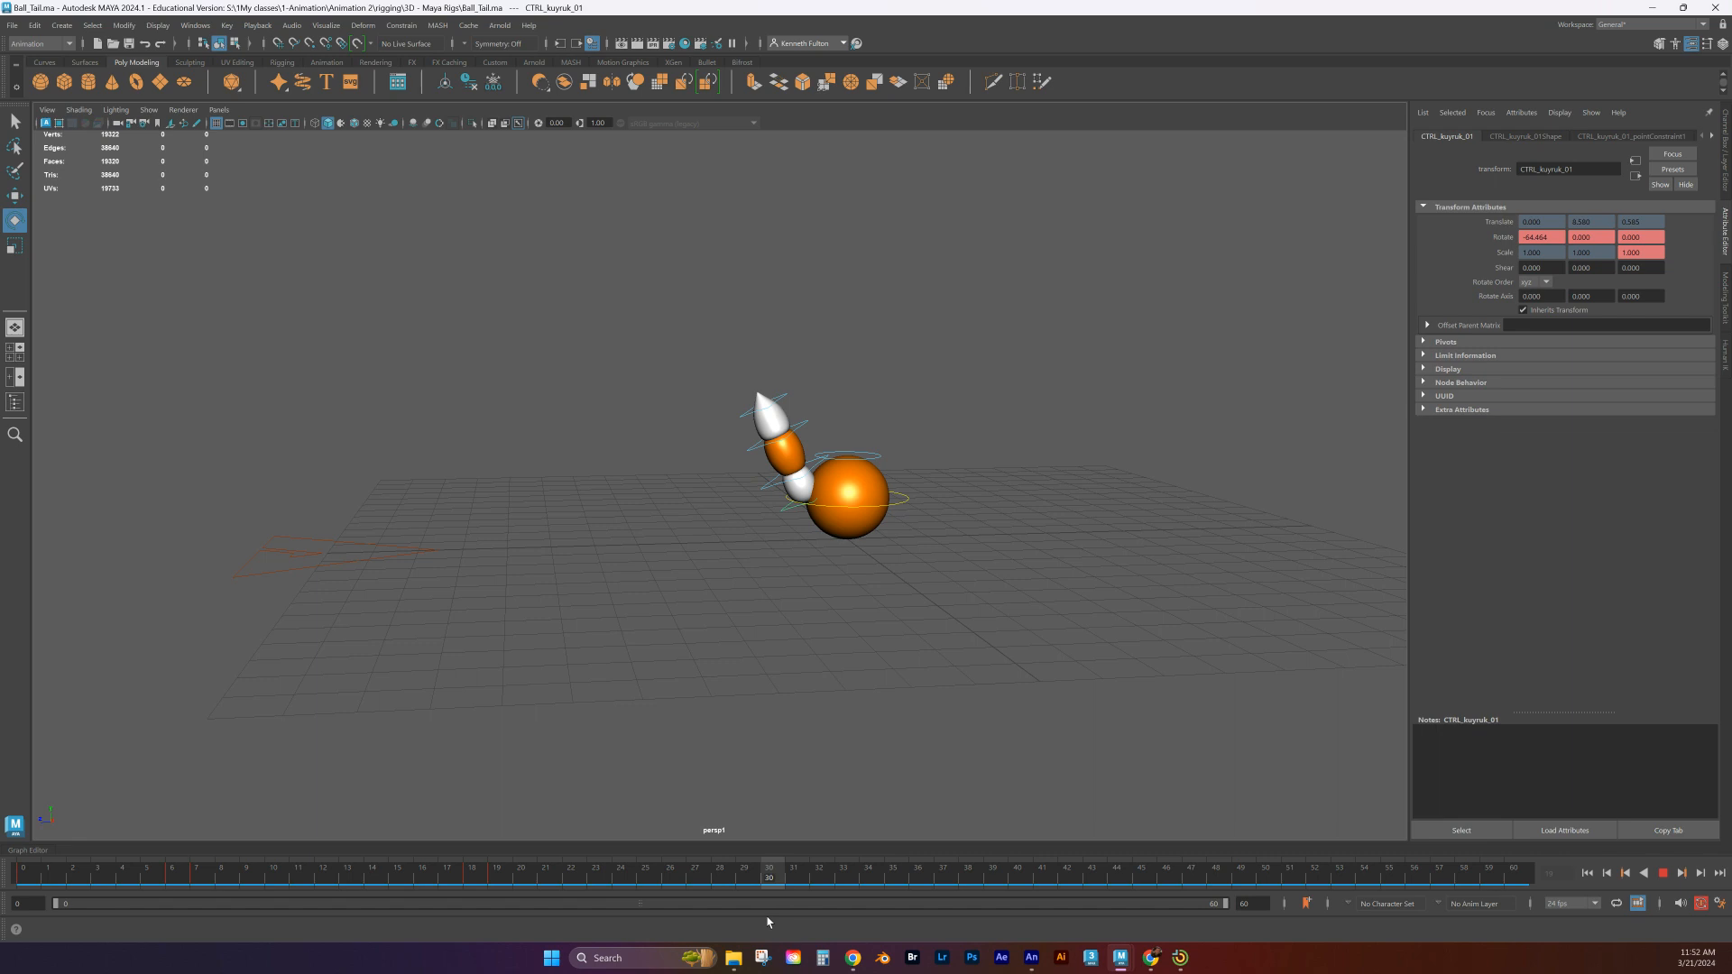
Straighten the tail at frame 30 by setting CTRL_kuyruk_01's Rotate X to 0
{"action": "key", "text": "alt+v"}
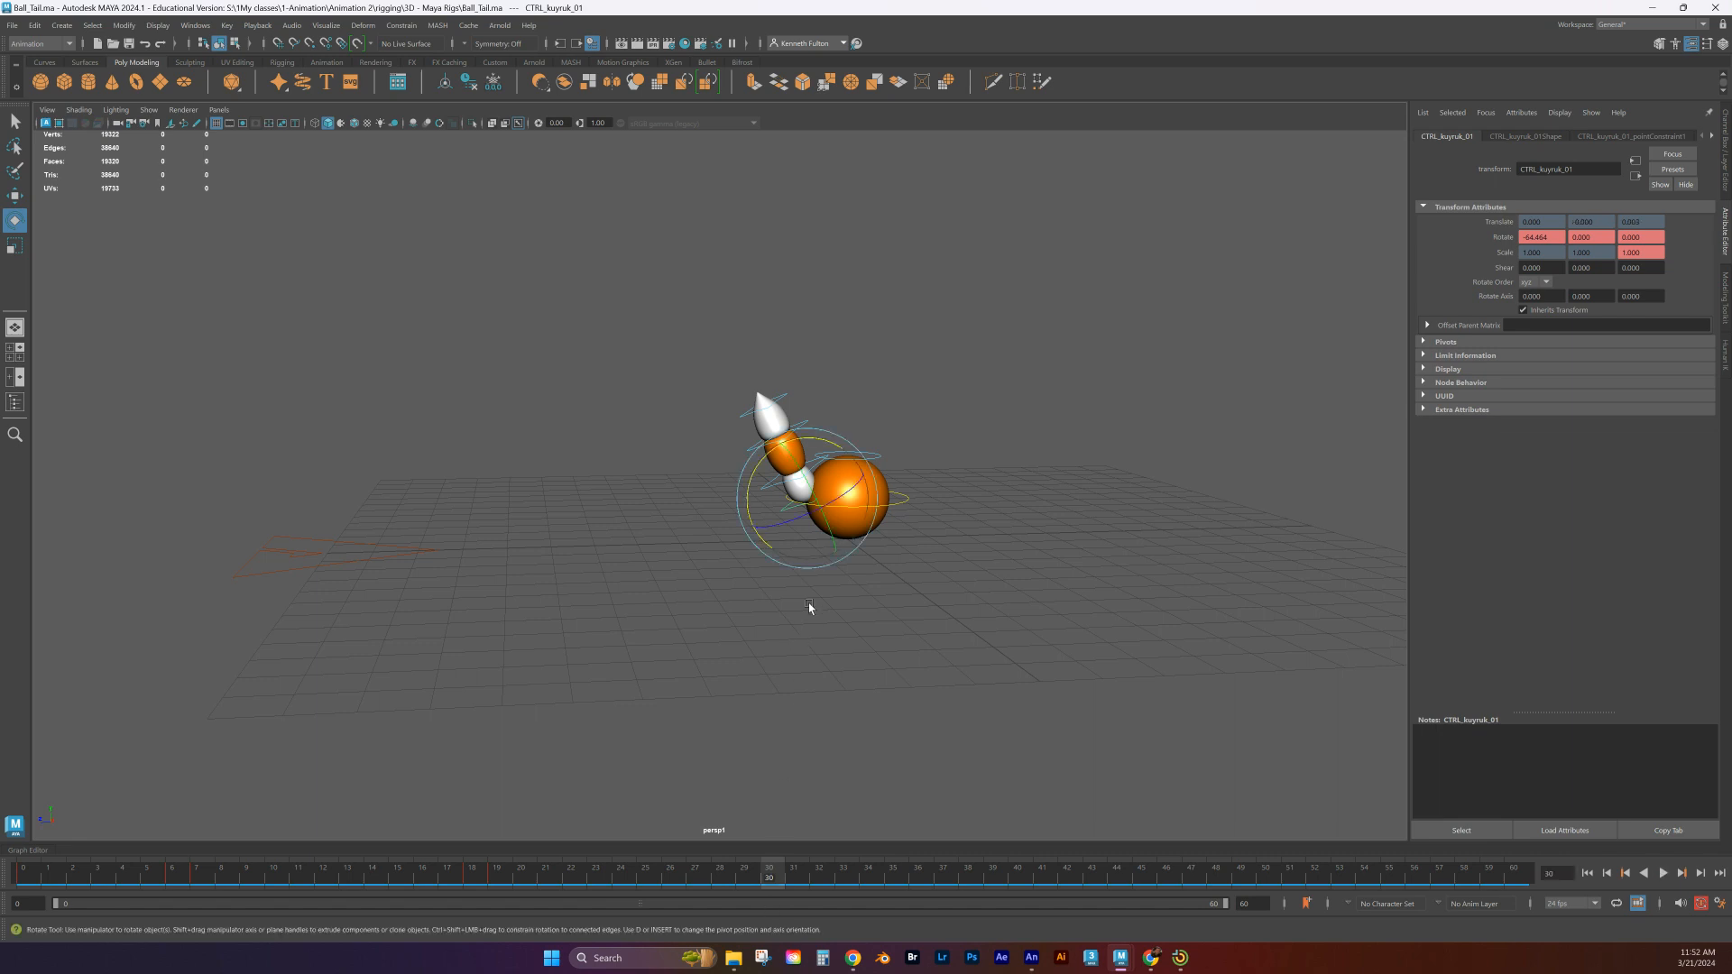
{"action": "left_click_drag", "start_coordinate": [822, 442], "coordinate": [760, 452]}
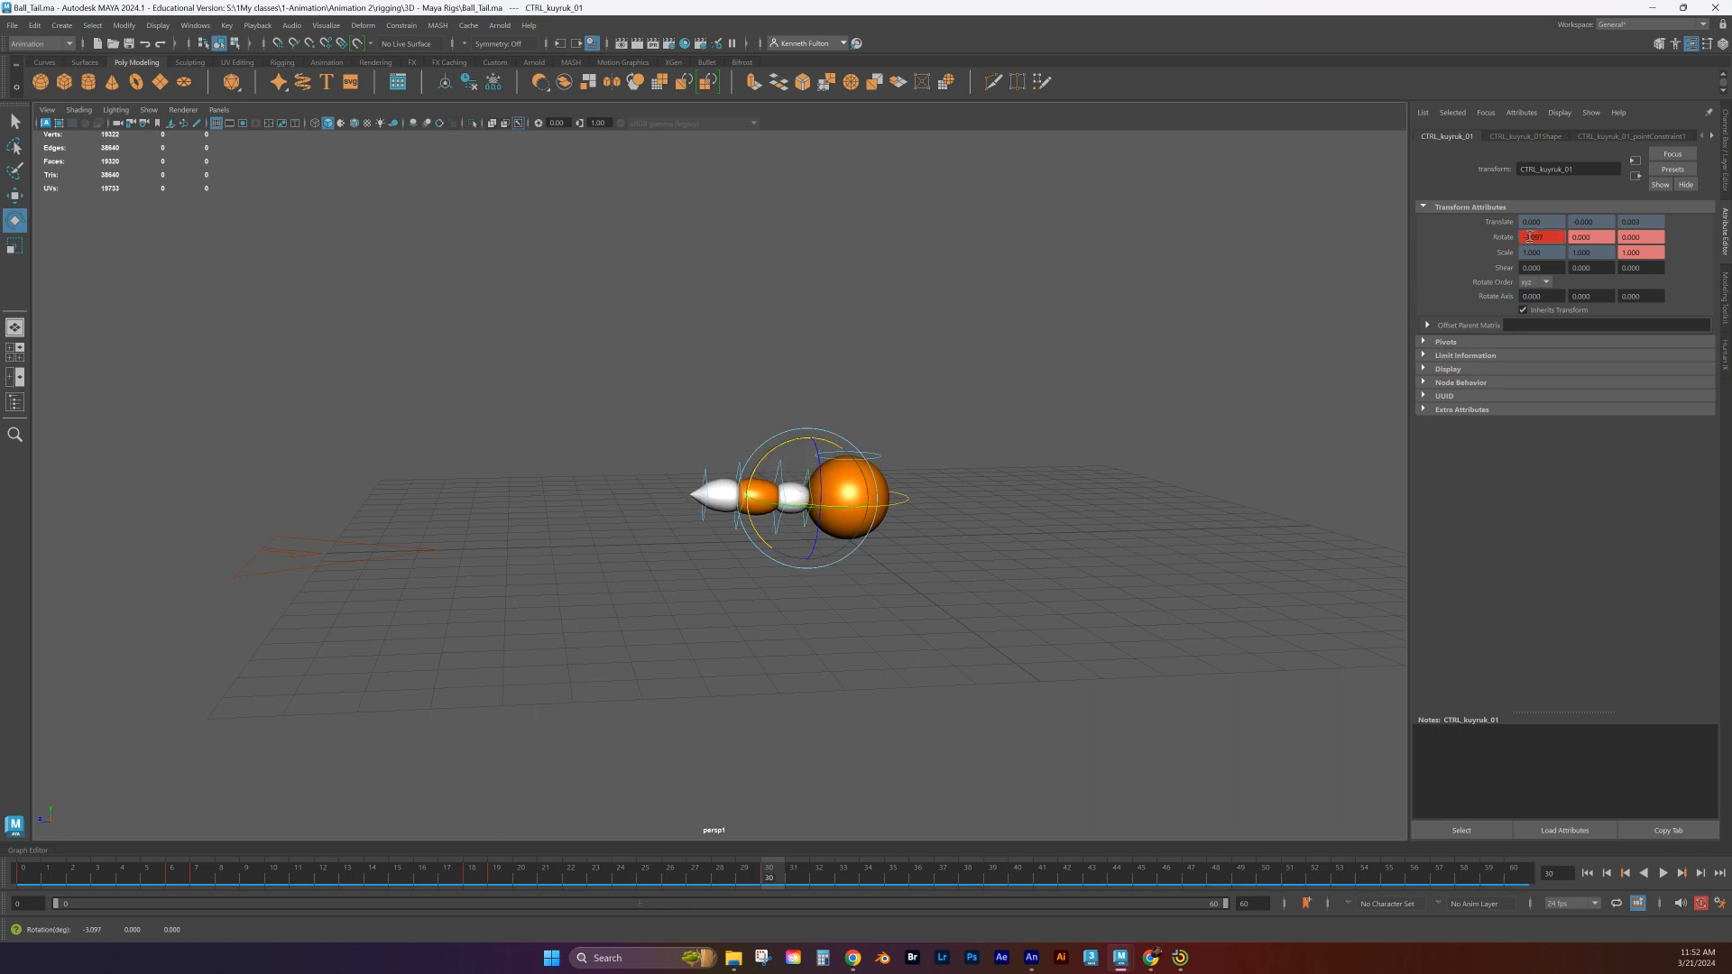
{"action": "type", "text": "0"}
{"action": "key", "text": "Return"}
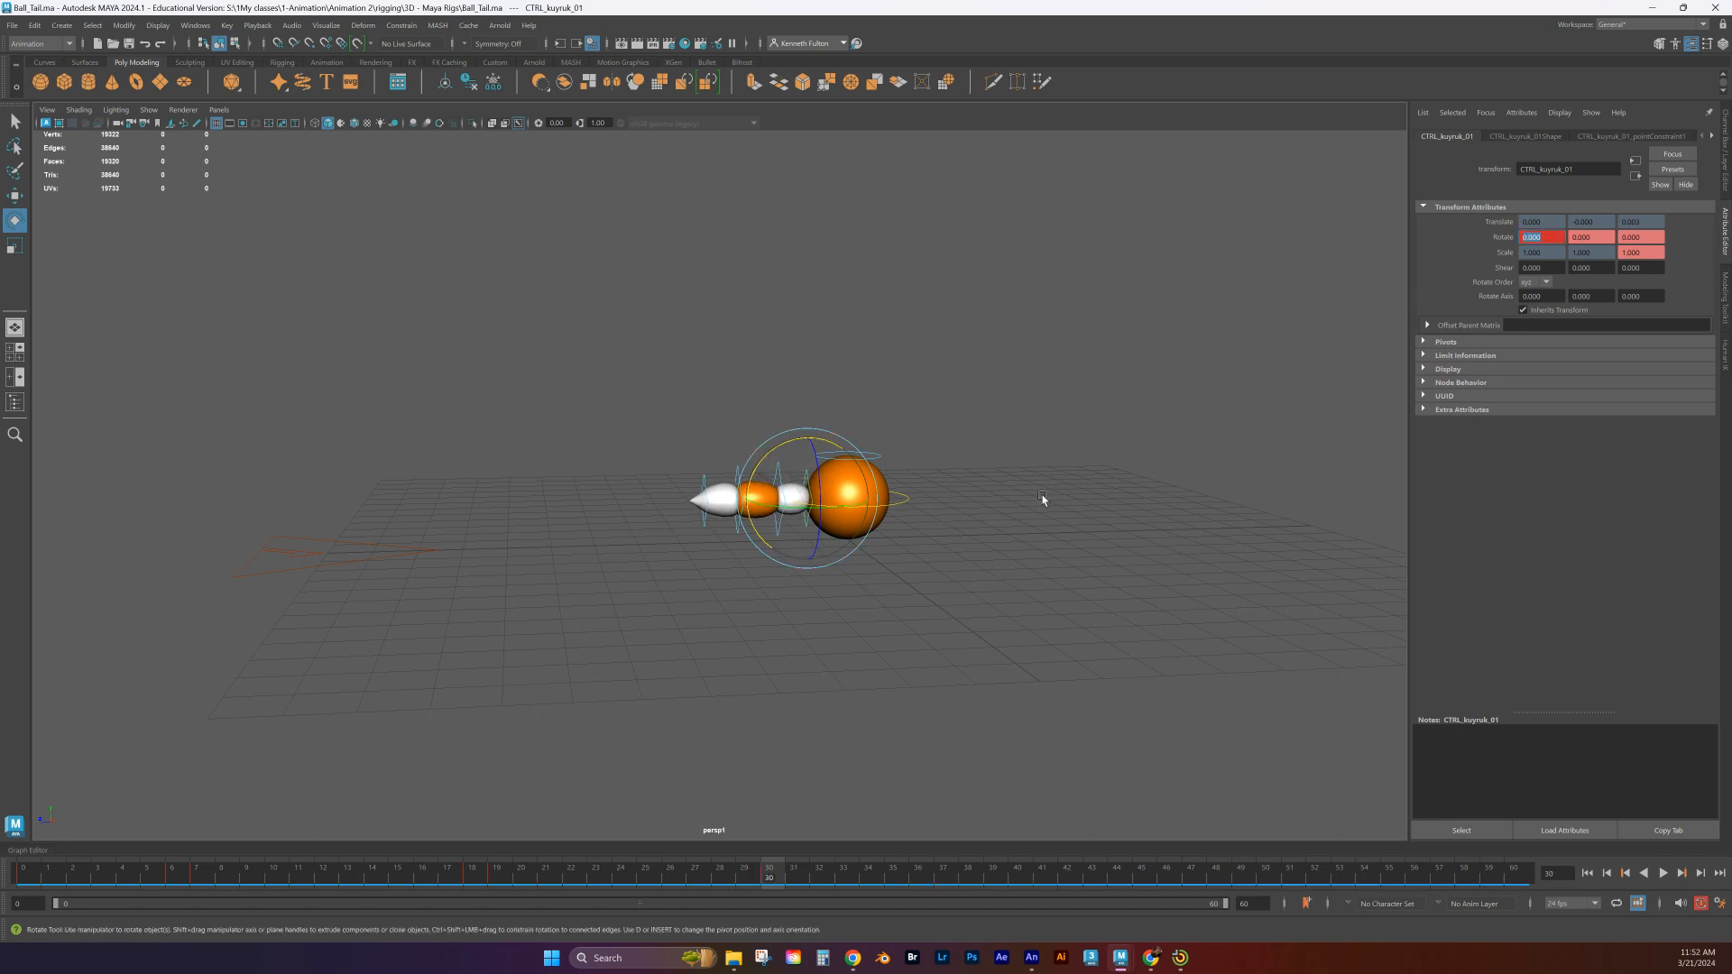
Play the jump and rotate CTRL_kuyruk_01 to about -57.7 degrees in X at frame 29
{"action": "key", "text": "alt+v"}
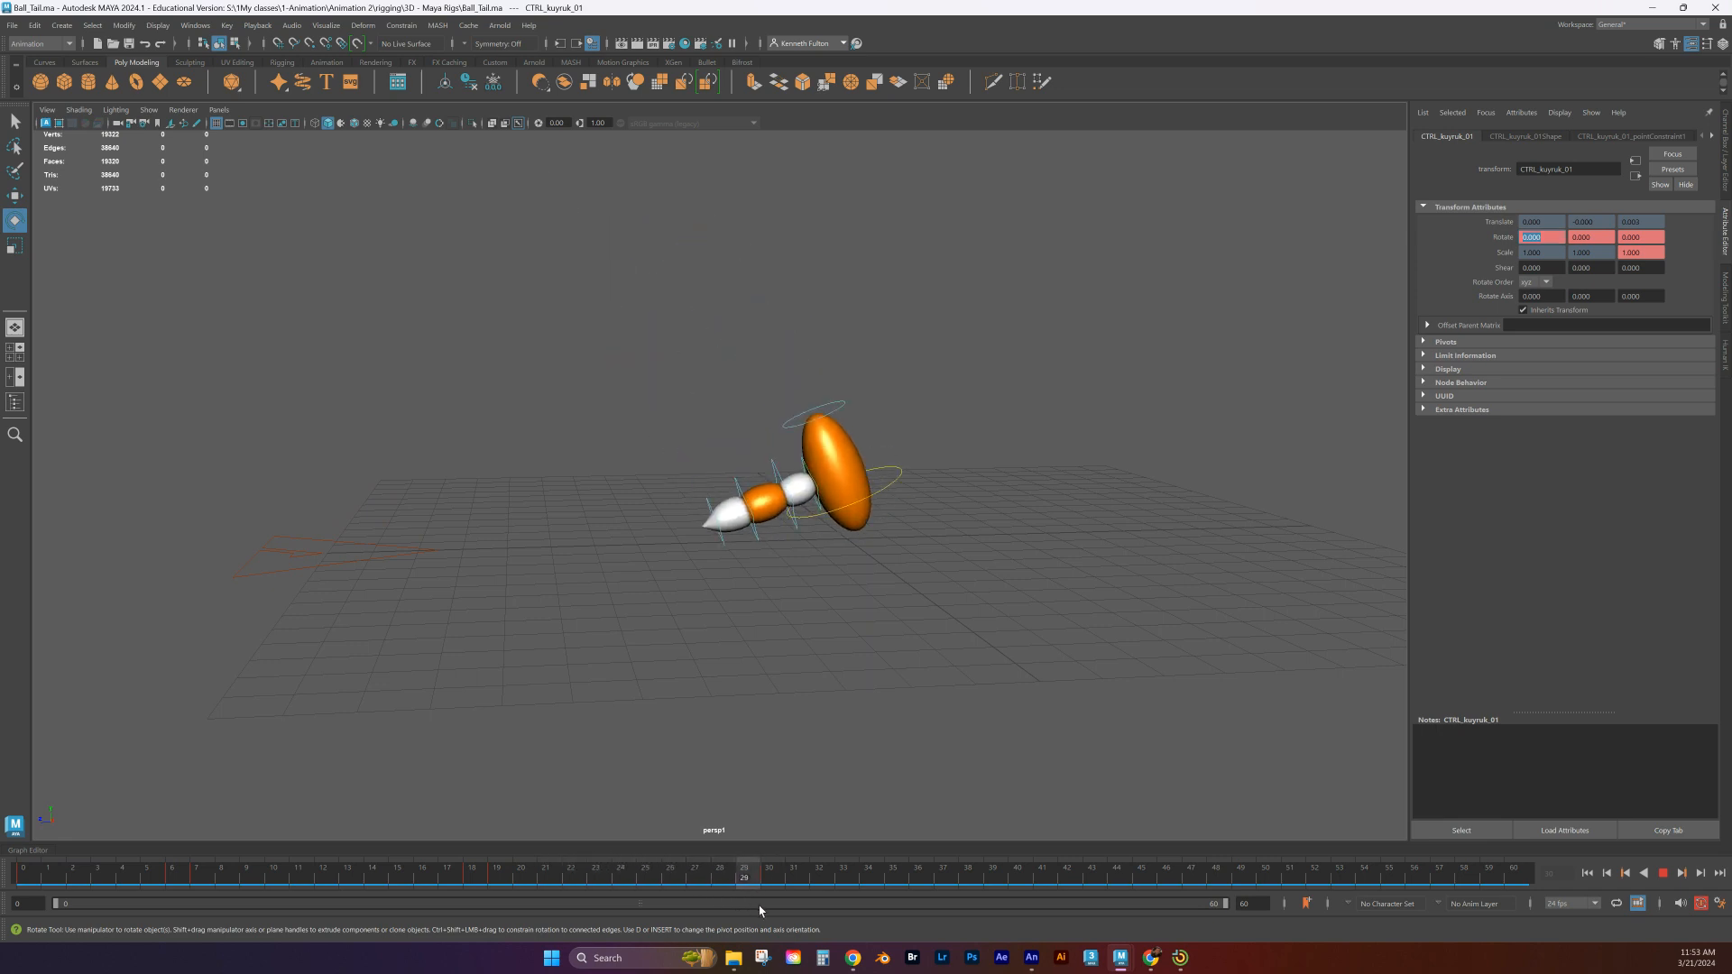
{"action": "left_click", "coordinate": [753, 870]}
{"action": "left_click_drag", "start_coordinate": [769, 439], "coordinate": [680, 763]}
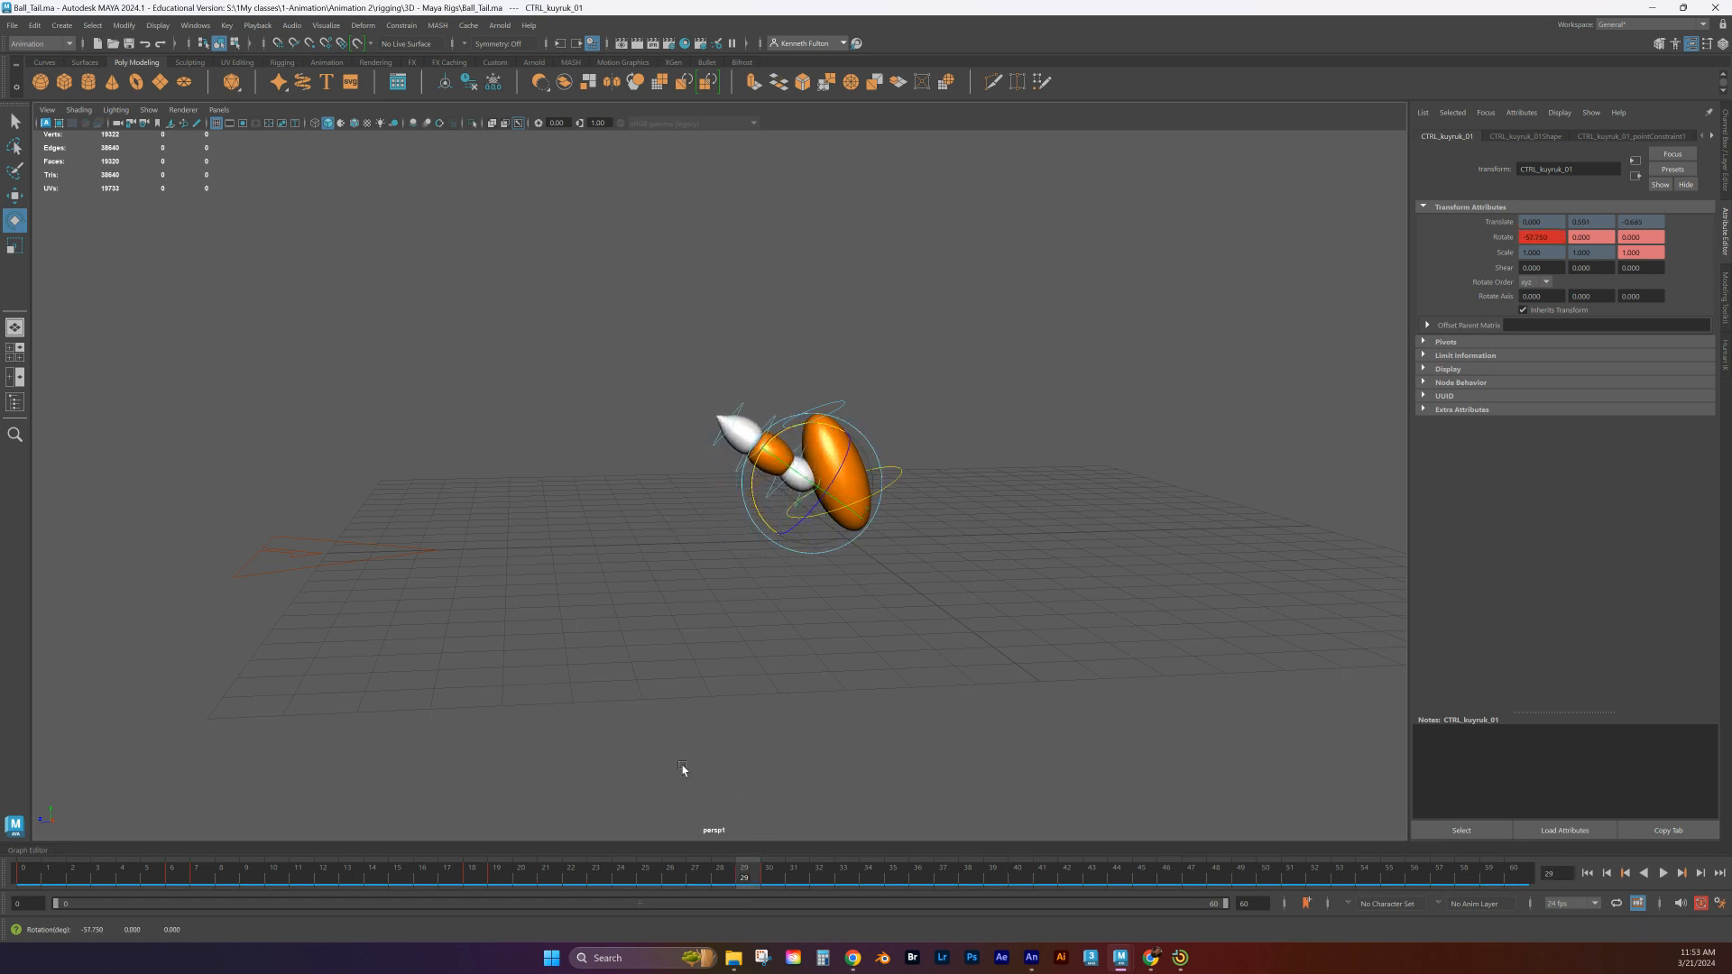
Rotate CTRL_kuyruk_01 to about 46.5 degrees in X at frame 17 so the tail hangs down, and start playback
{"action": "mouse_move", "coordinate": [759, 892]}
{"action": "left_mouse_down"}
{"action": "mouse_move", "coordinate": [848, 877]}
{"action": "mouse_move", "coordinate": [717, 880]}
{"action": "mouse_move", "coordinate": [909, 879]}
{"action": "mouse_move", "coordinate": [446, 878]}
{"action": "mouse_move", "coordinate": [356, 818]}
{"action": "mouse_move", "coordinate": [564, 815]}
{"action": "mouse_move", "coordinate": [448, 787]}
{"action": "mouse_move", "coordinate": [348, 800]}
{"action": "mouse_move", "coordinate": [418, 743]}
{"action": "mouse_move", "coordinate": [467, 753]}
{"action": "mouse_move", "coordinate": [450, 751]}
{"action": "left_mouse_up"}
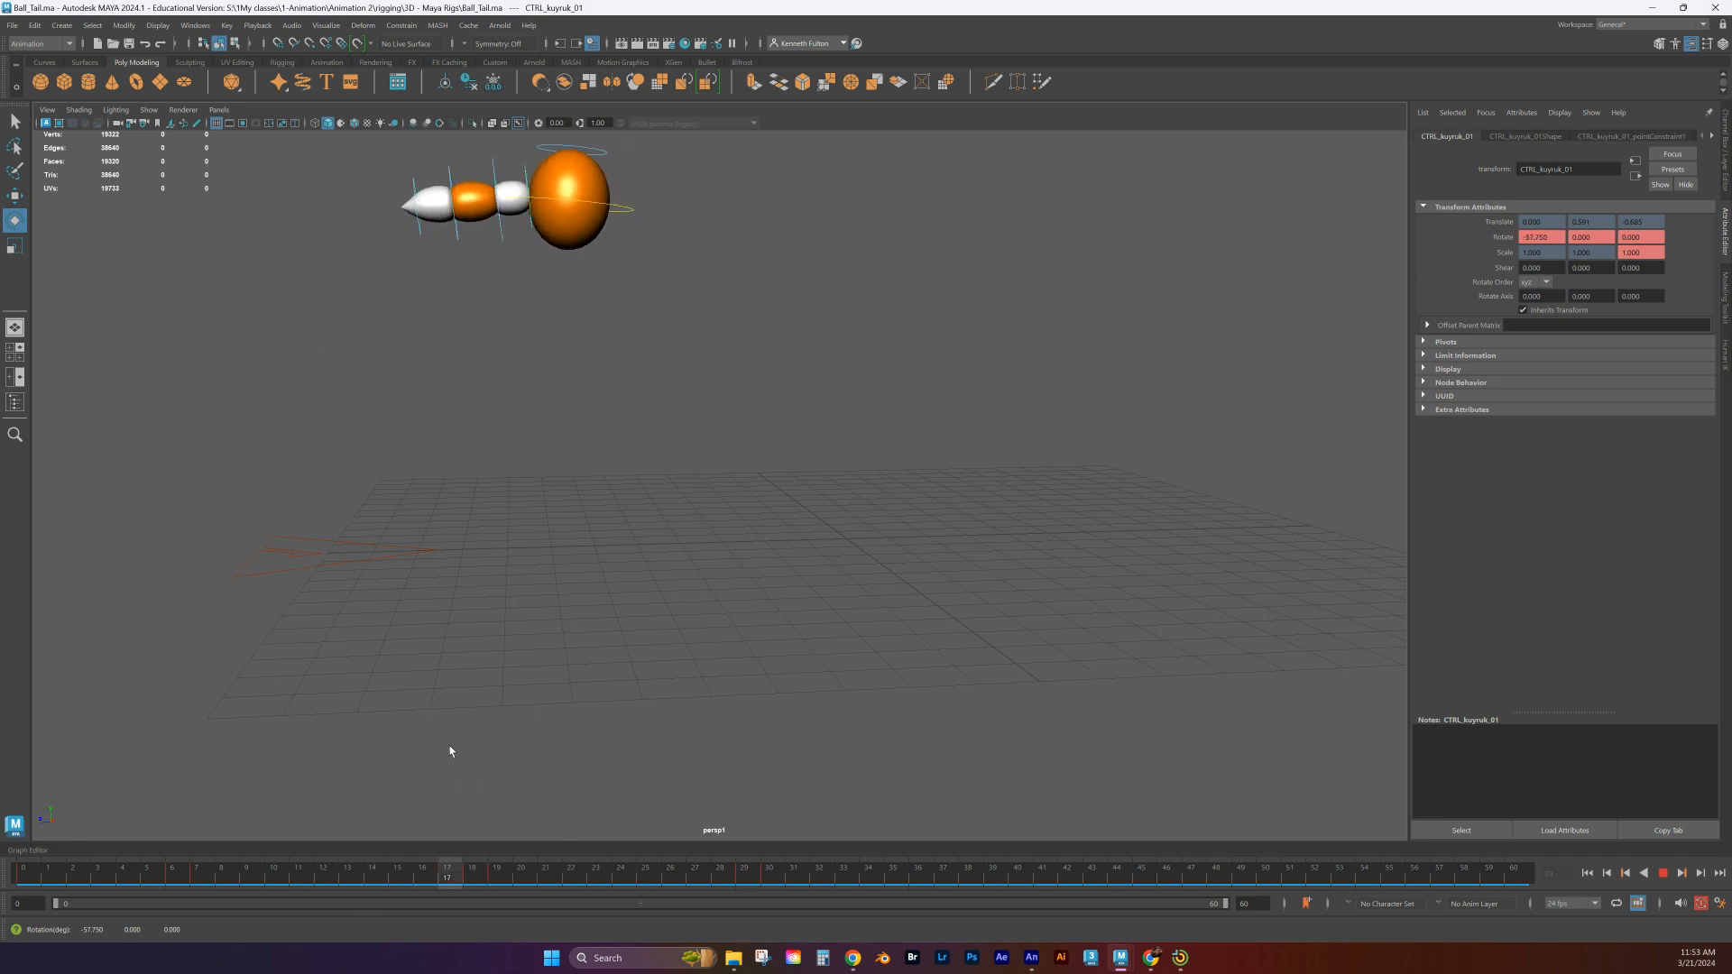
{"action": "key", "text": "e"}
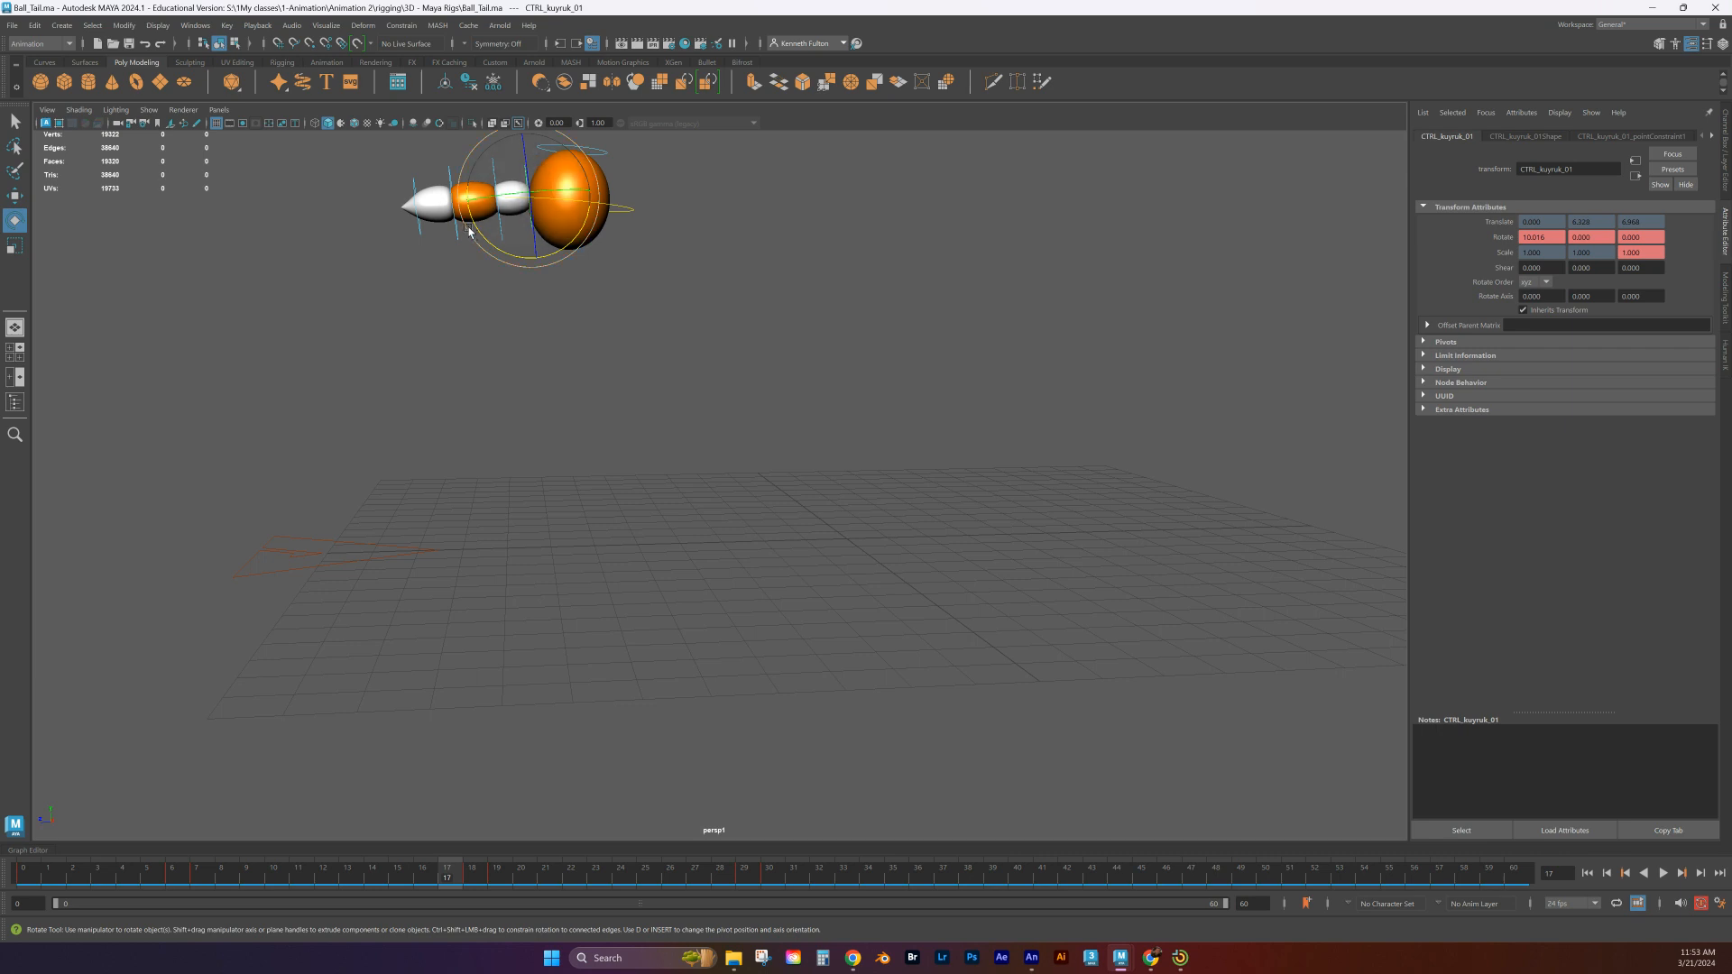
{"action": "left_click_drag", "start_coordinate": [473, 223], "coordinate": [502, 246]}
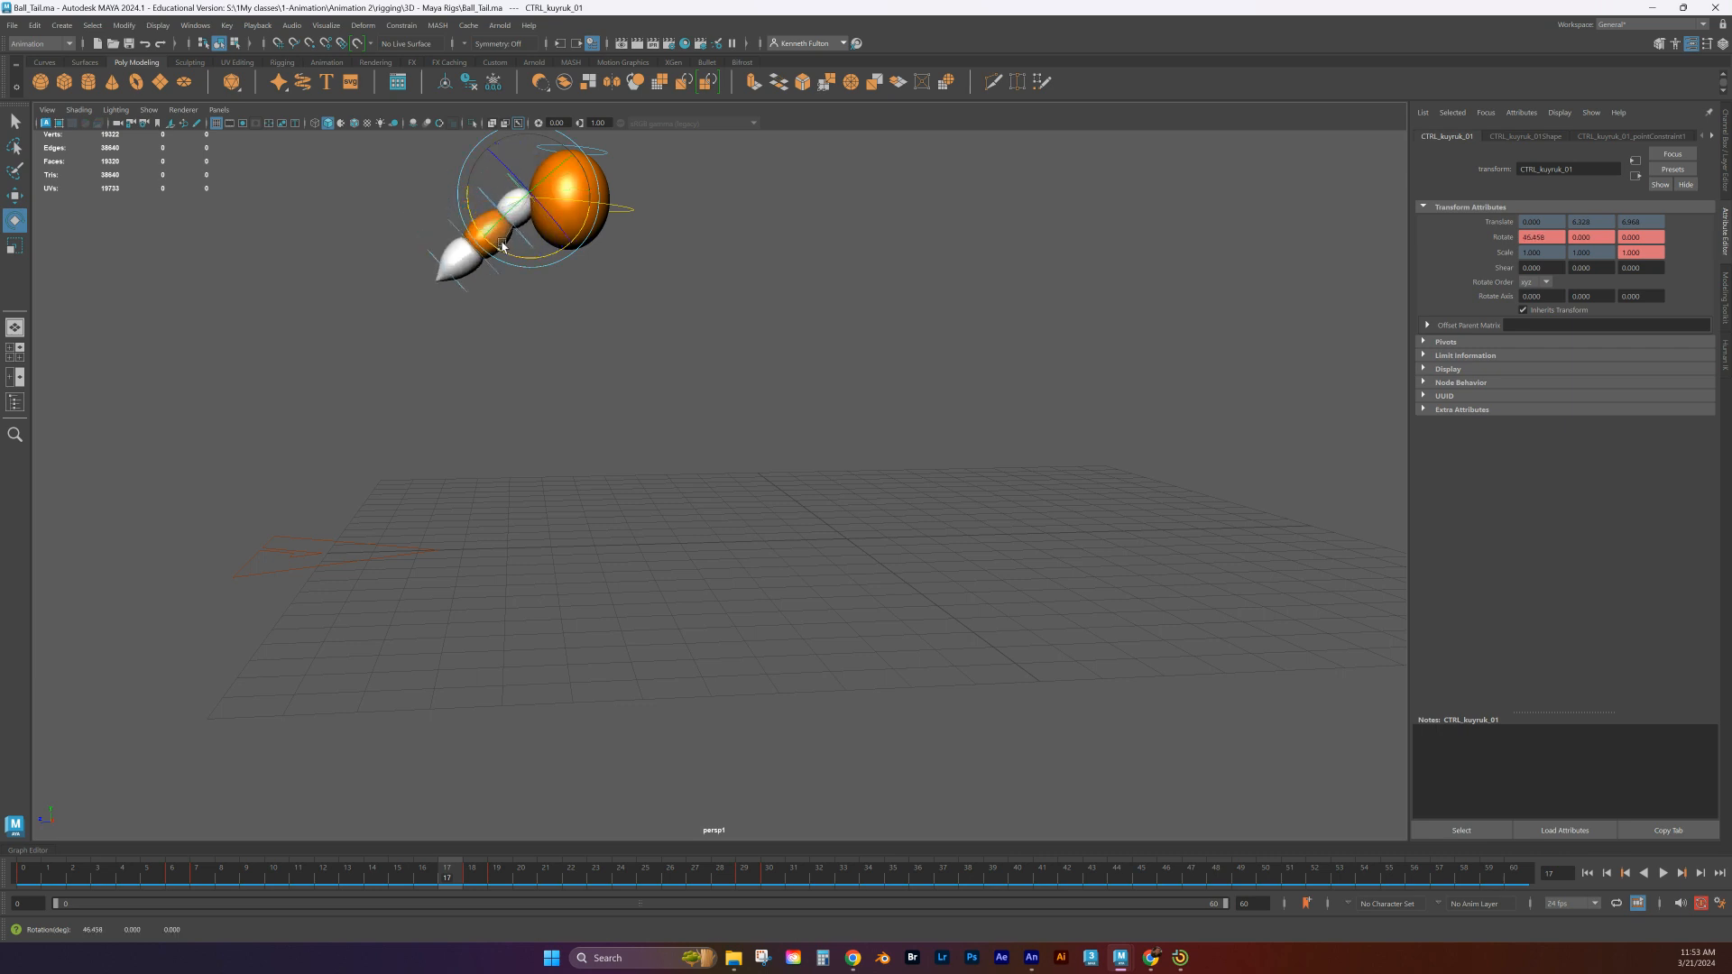
{"action": "key", "text": "alt+v"}
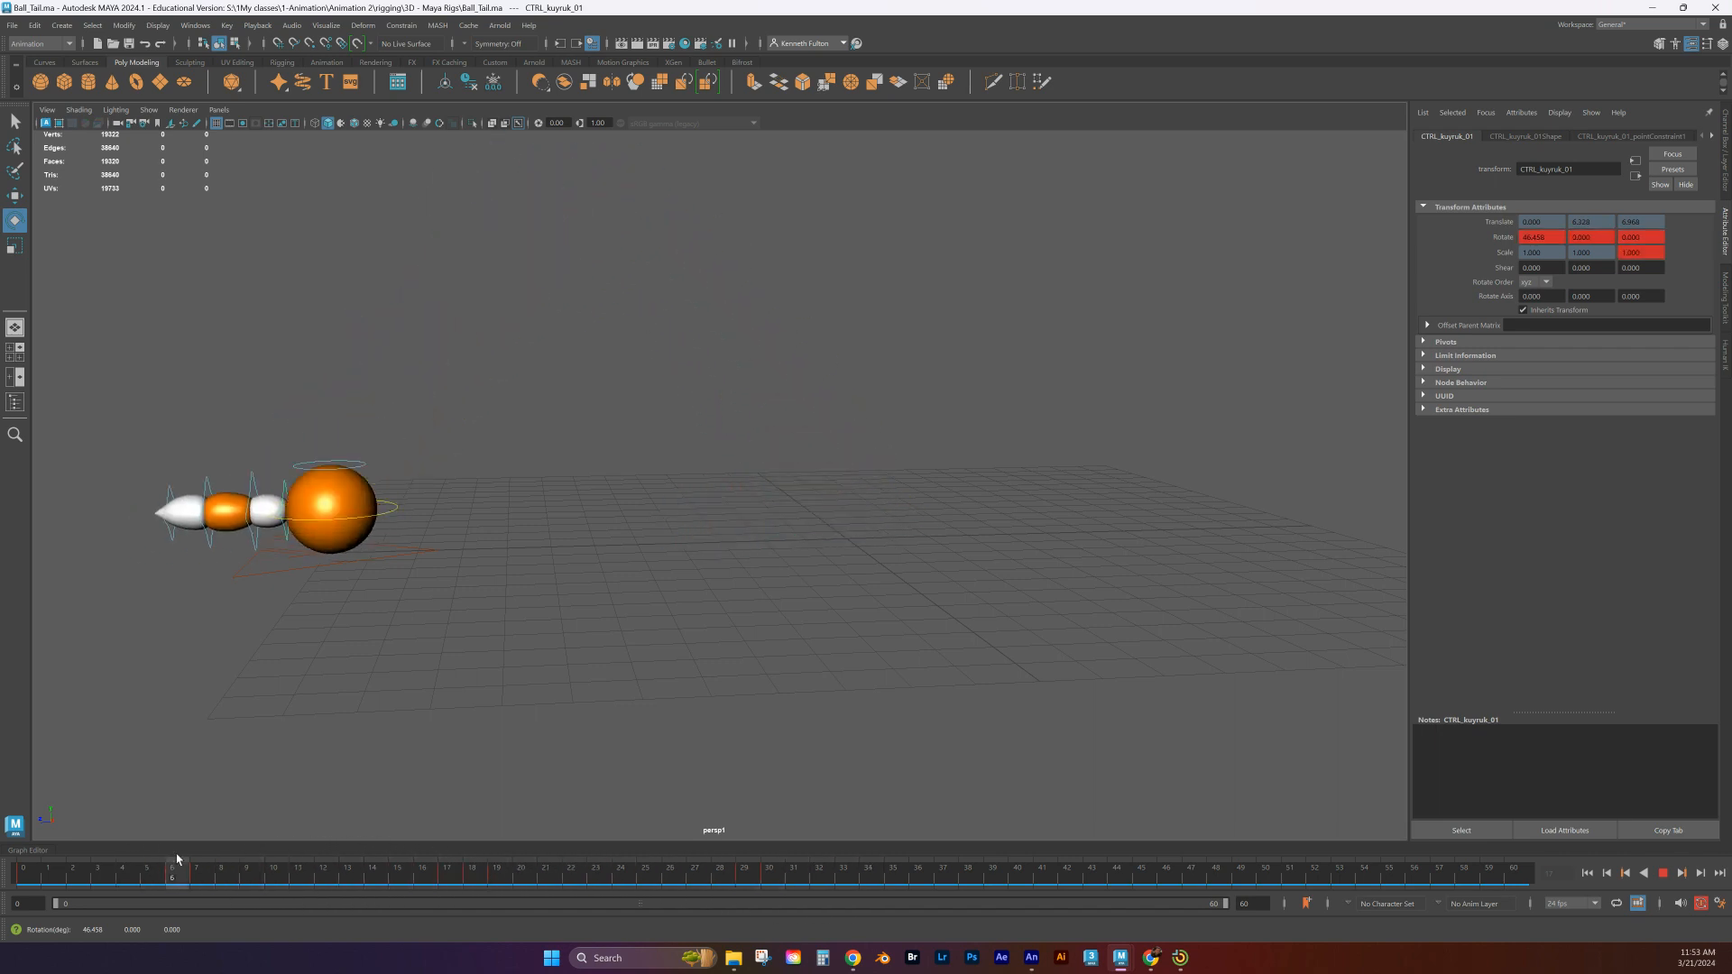
Return to frame 0 and select the second tail control, CTRL_kuyruk_02
{"action": "left_click_drag", "start_coordinate": [770, 871], "coordinate": [23, 856]}
{"action": "left_click", "coordinate": [270, 382]}
{"action": "left_click", "coordinate": [251, 485]}
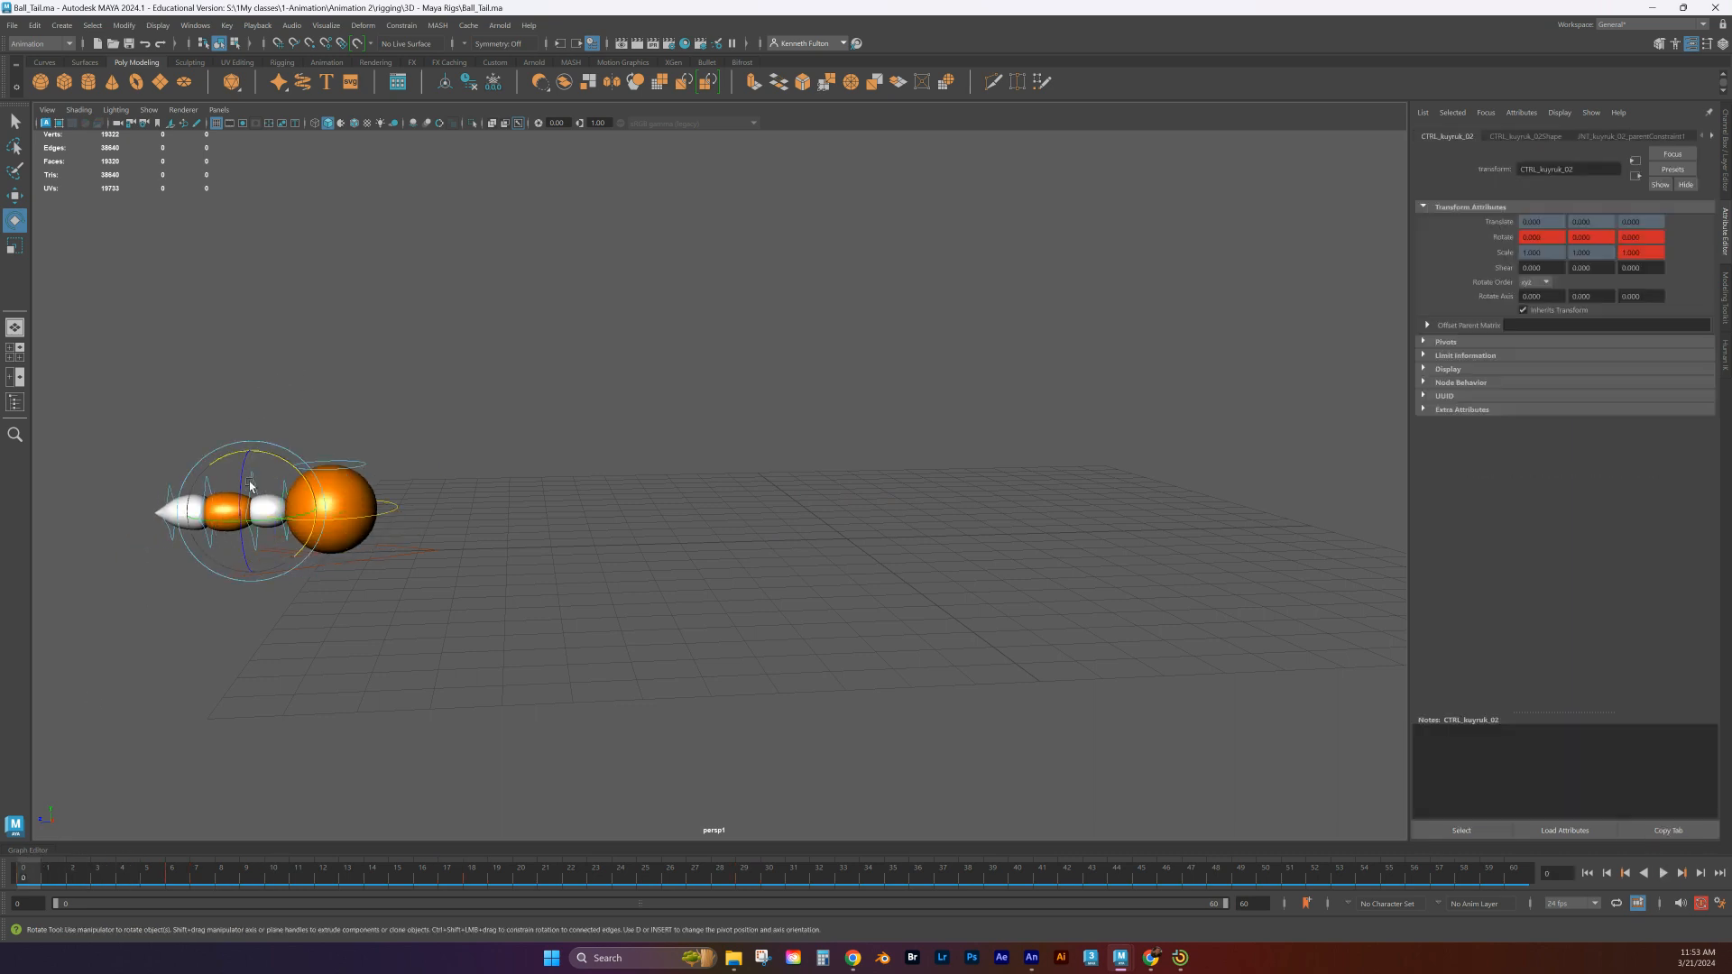
Try rotating CTRL_kuyruk_02 to about 18 degrees in X at frame 7
{"action": "key", "text": "alt+v"}
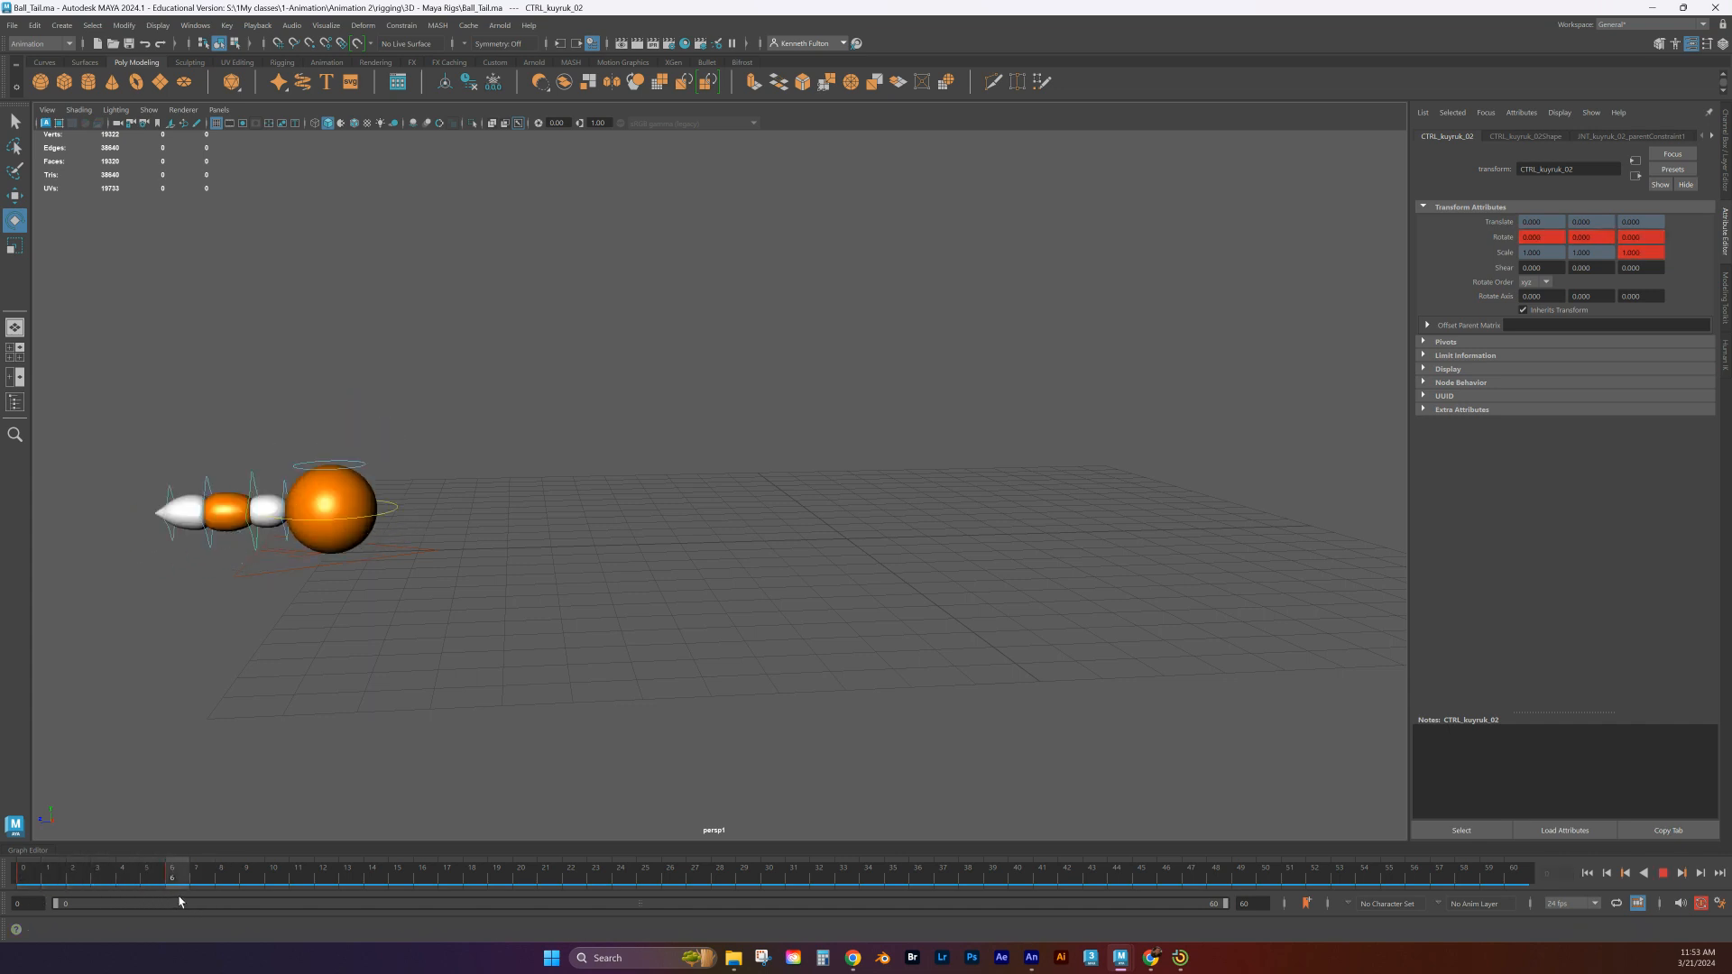
{"action": "key", "text": "alt+v"}
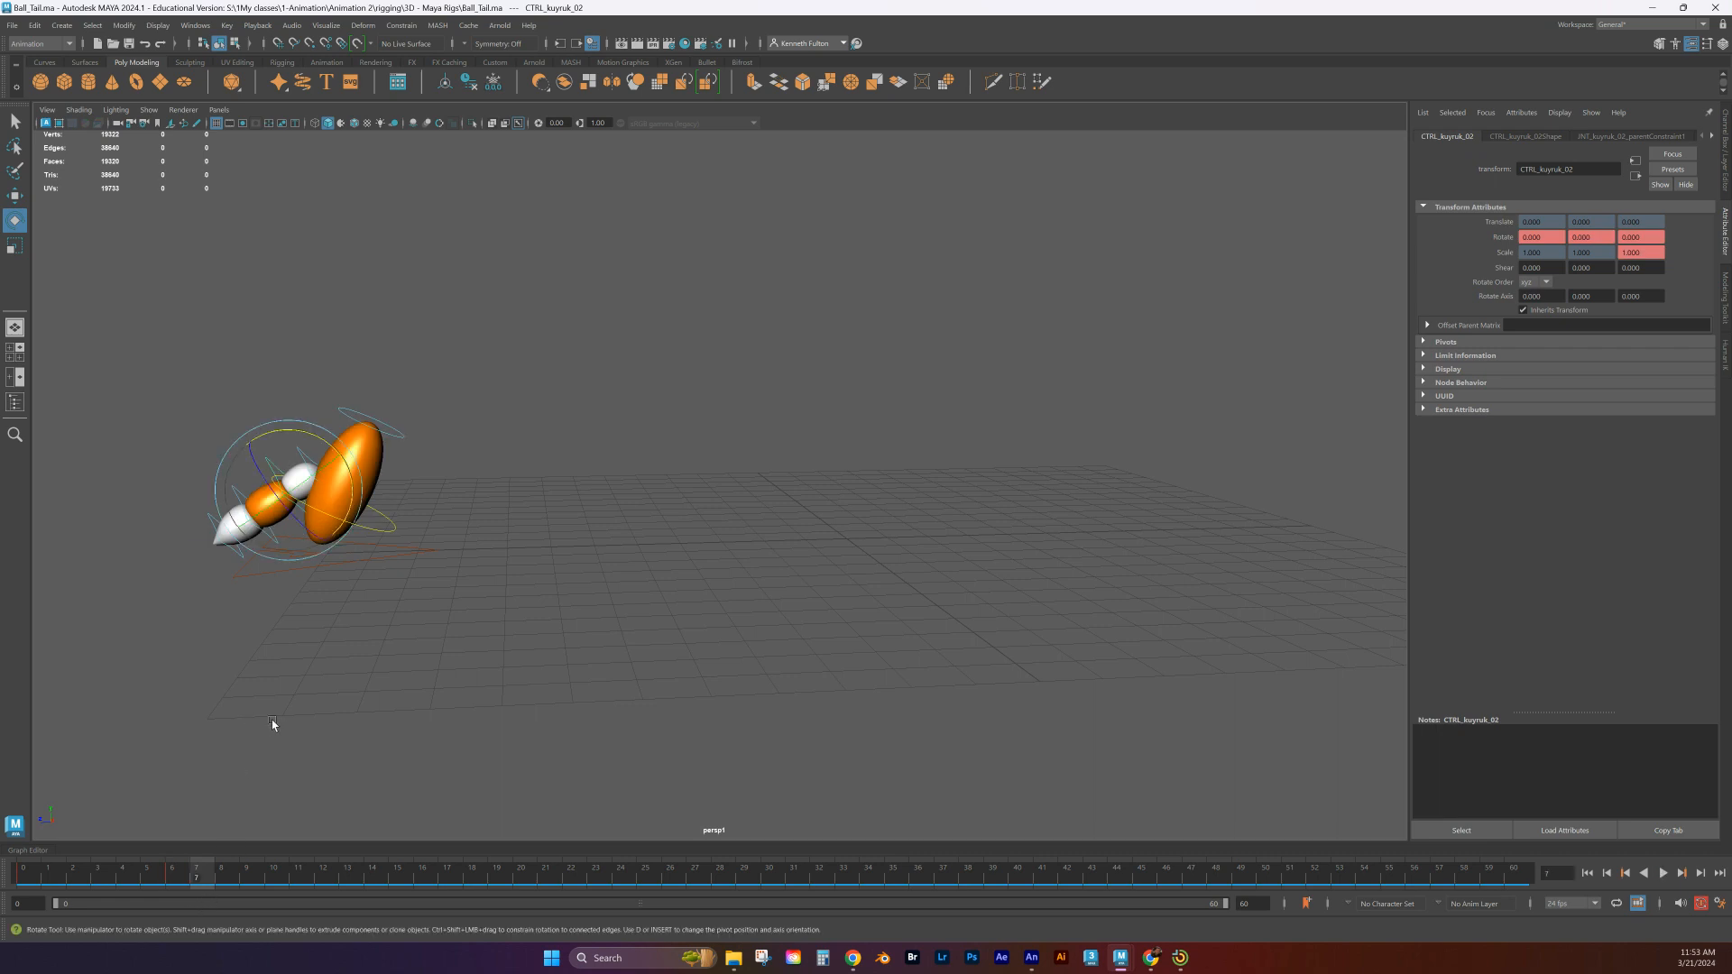
{"action": "left_click_drag", "start_coordinate": [263, 429], "coordinate": [261, 430]}
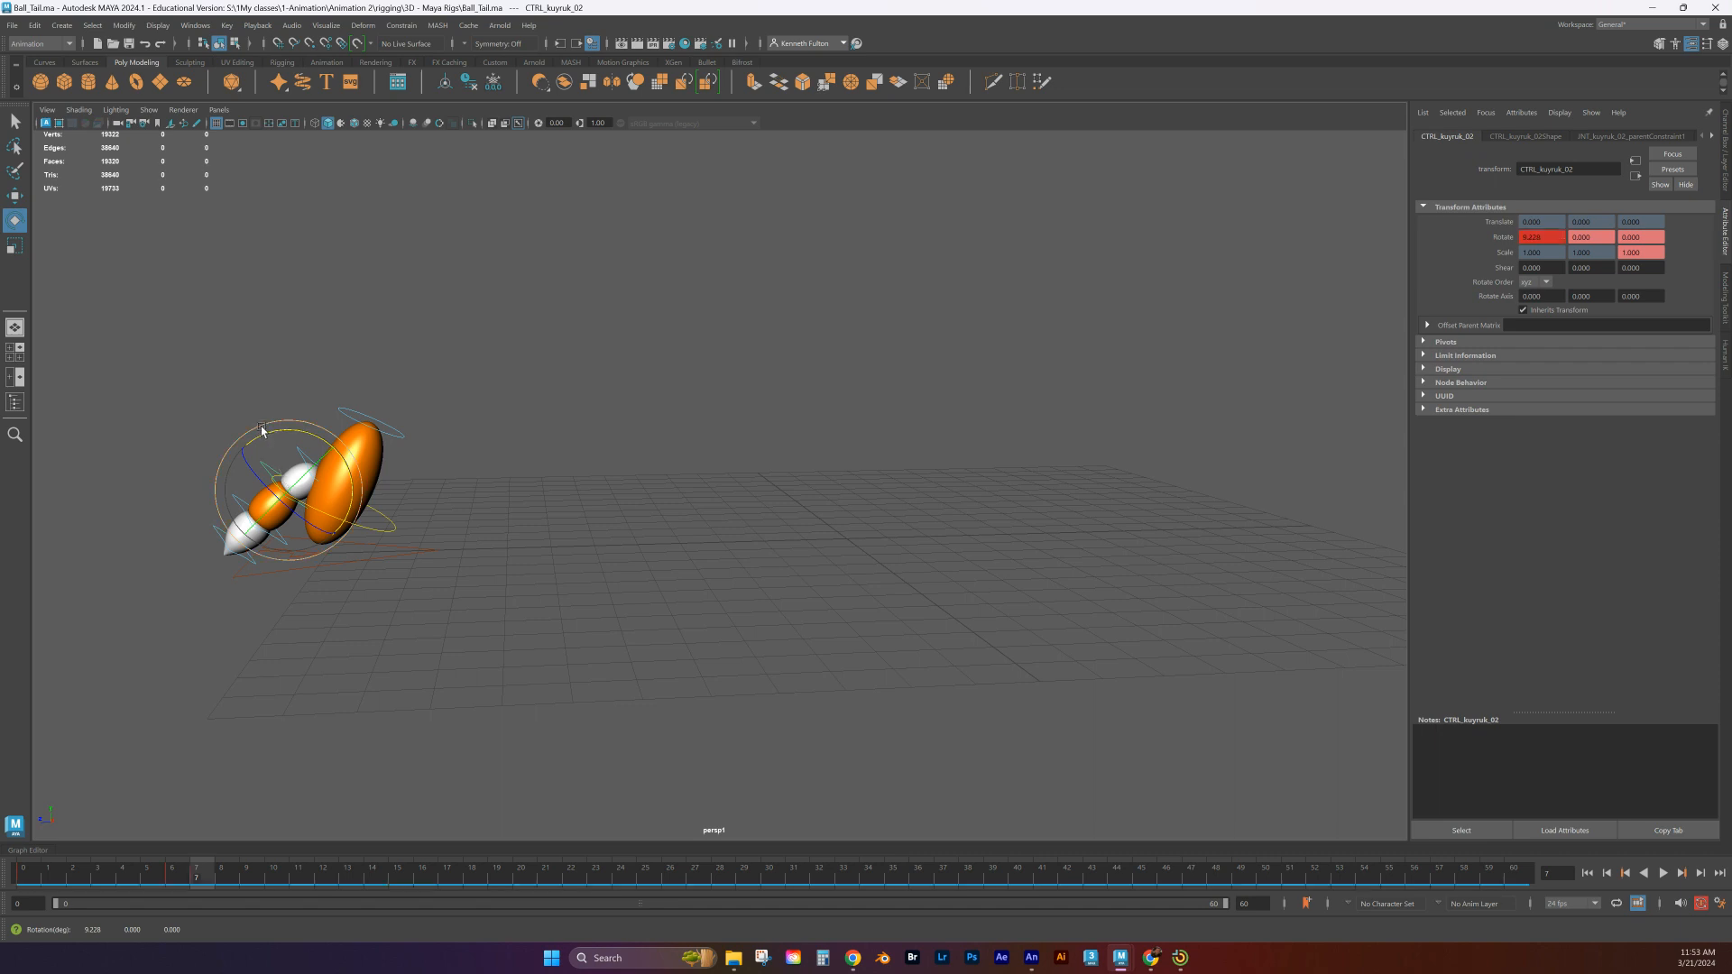
{"action": "key", "text": "ctrl+z"}
{"action": "key", "text": "alt+v"}
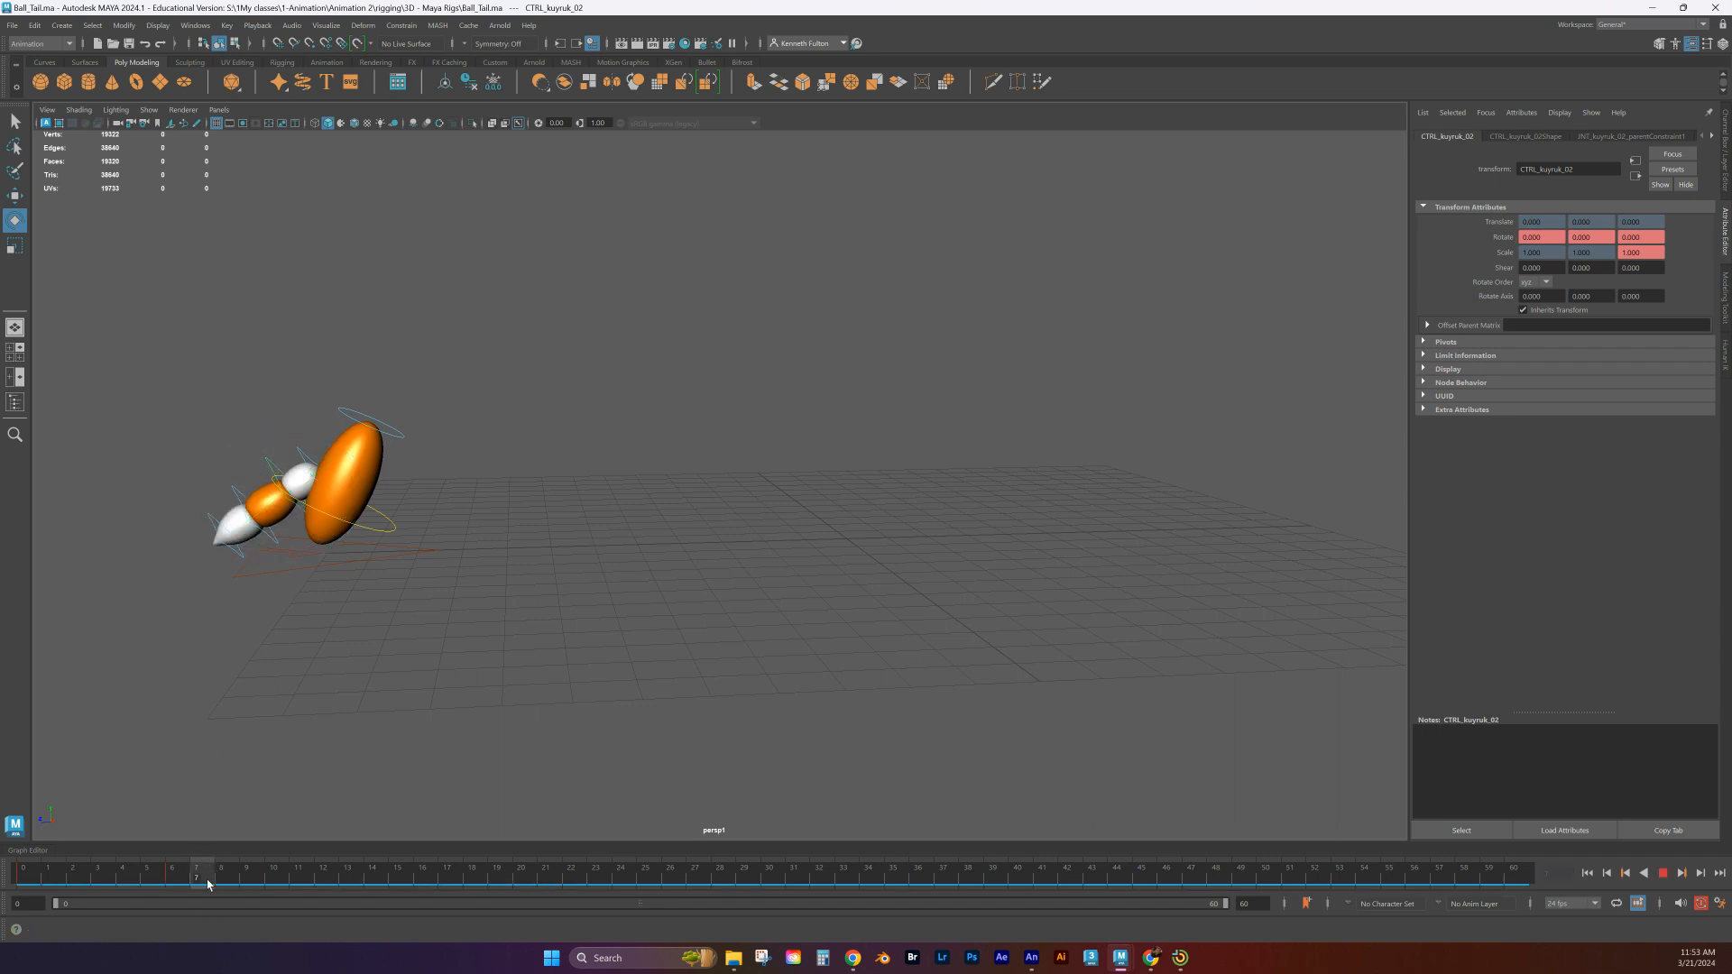
{"action": "left_click", "coordinate": [208, 885]}
{"action": "left_click_drag", "start_coordinate": [282, 429], "coordinate": [267, 422]}
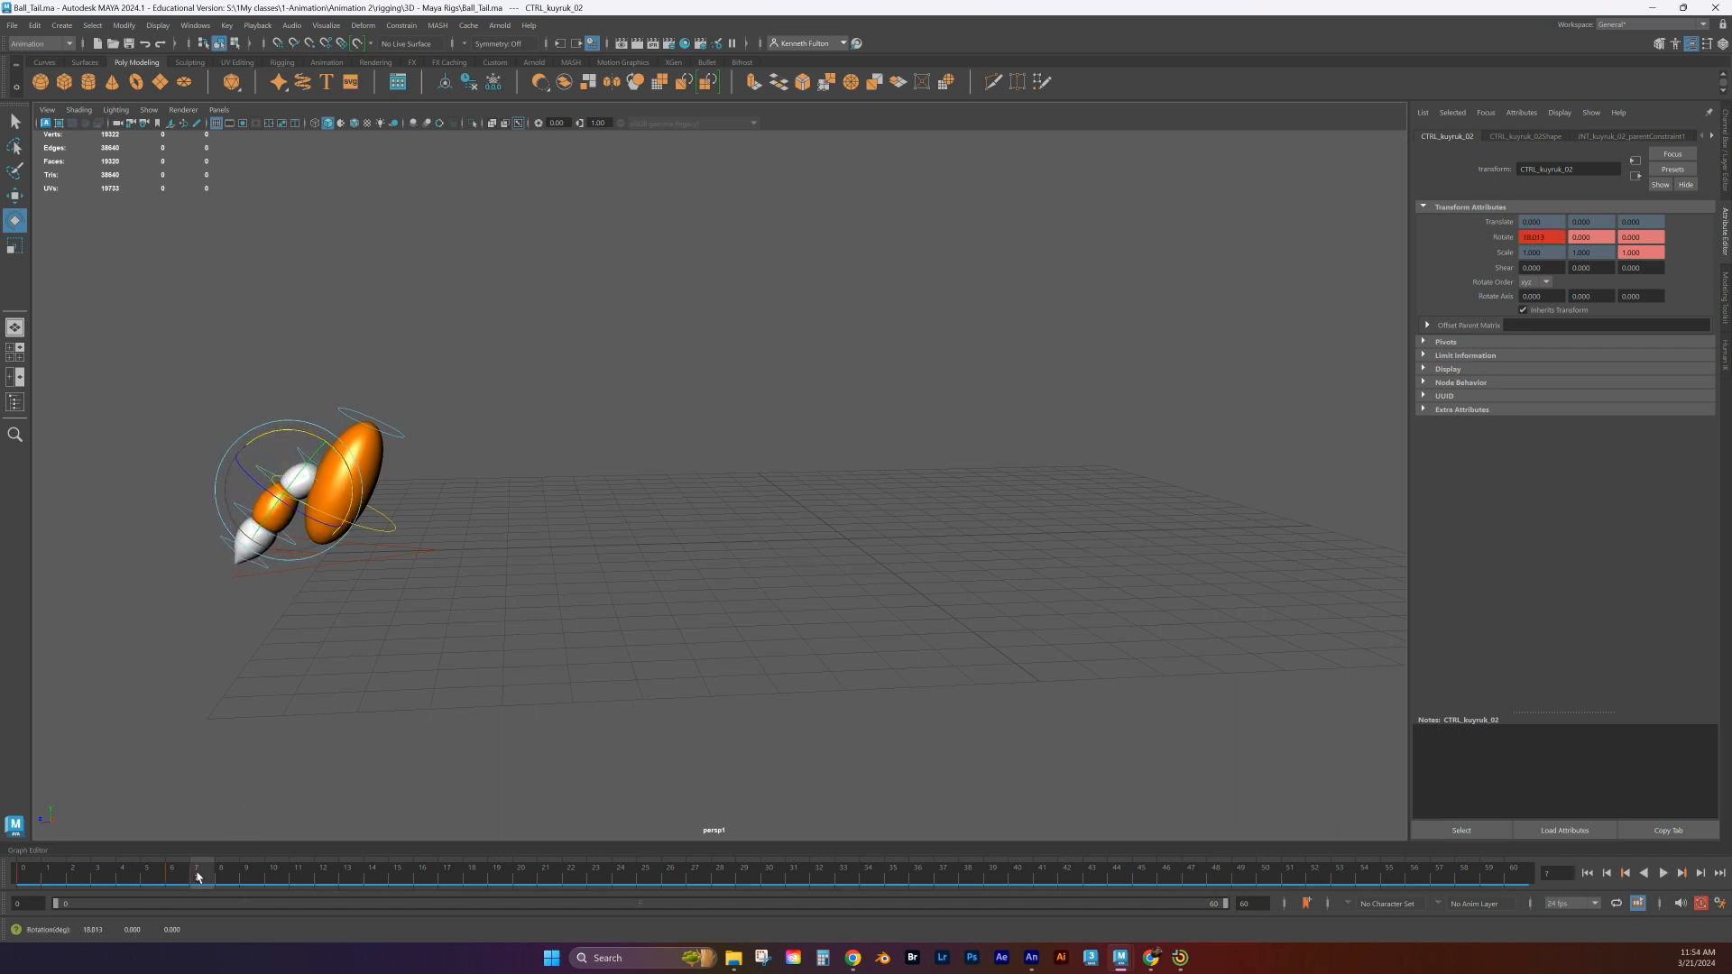
Rotate CTRL_kuyruk_02 at frame 7 to about 6.9 degrees in X and 2.4 degrees in Y, and review the motion
{"action": "key", "text": "alt+v"}
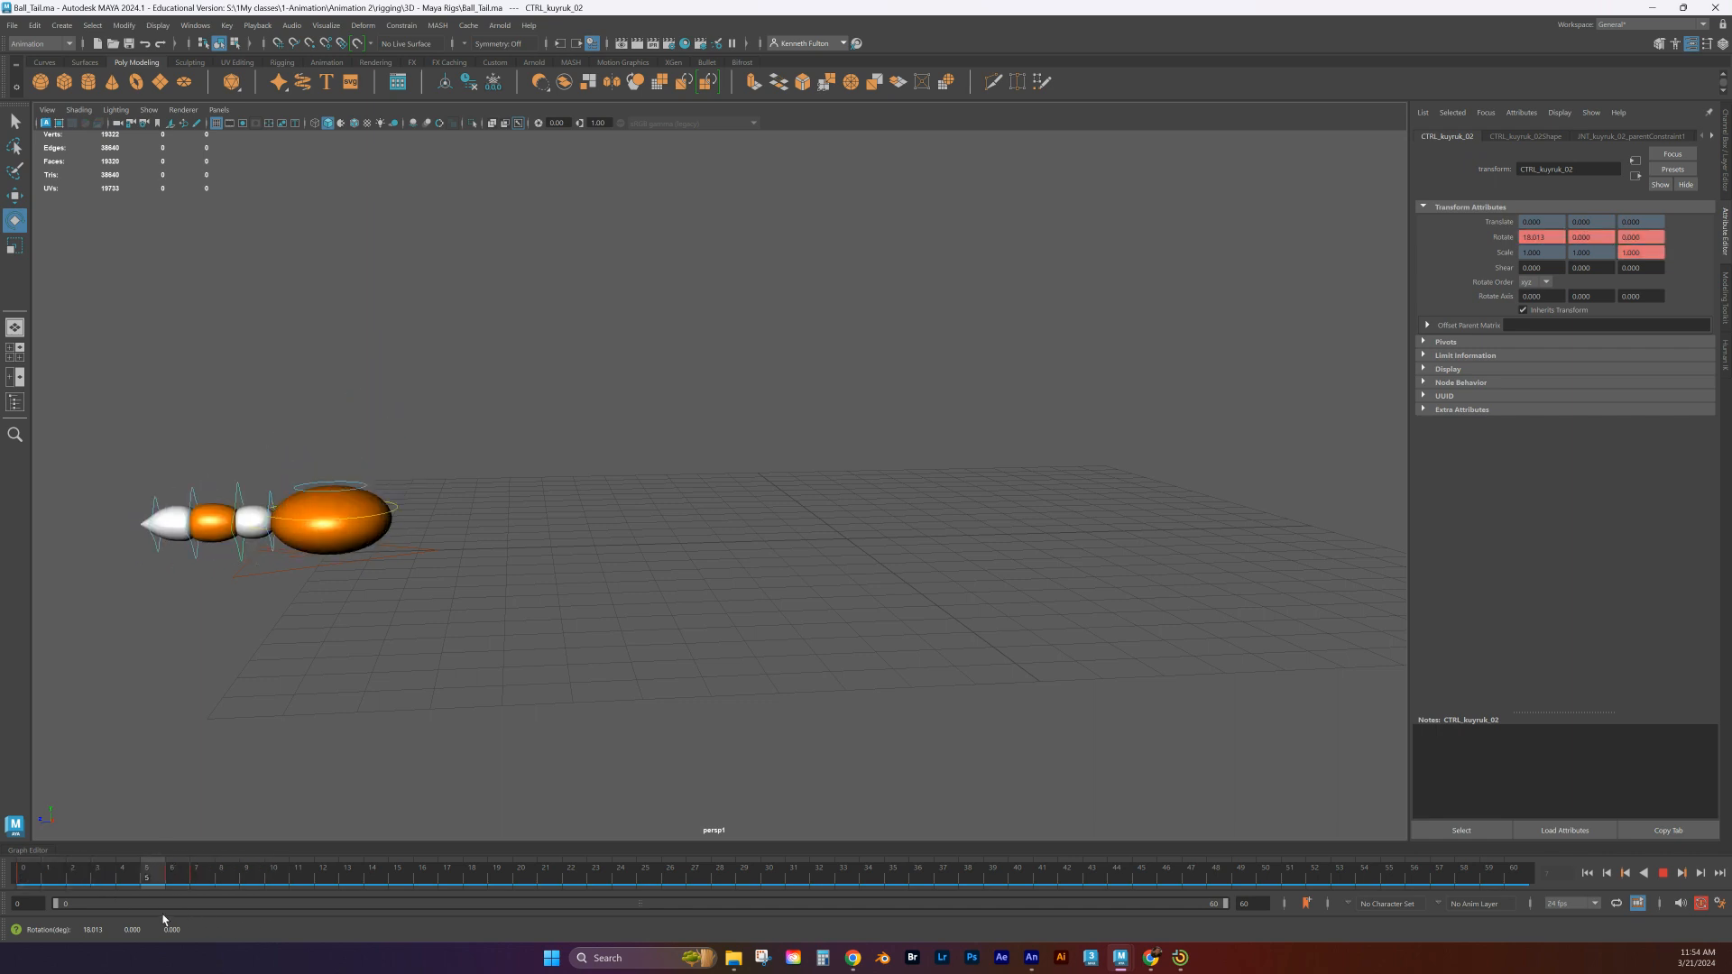
{"action": "left_click", "coordinate": [197, 878]}
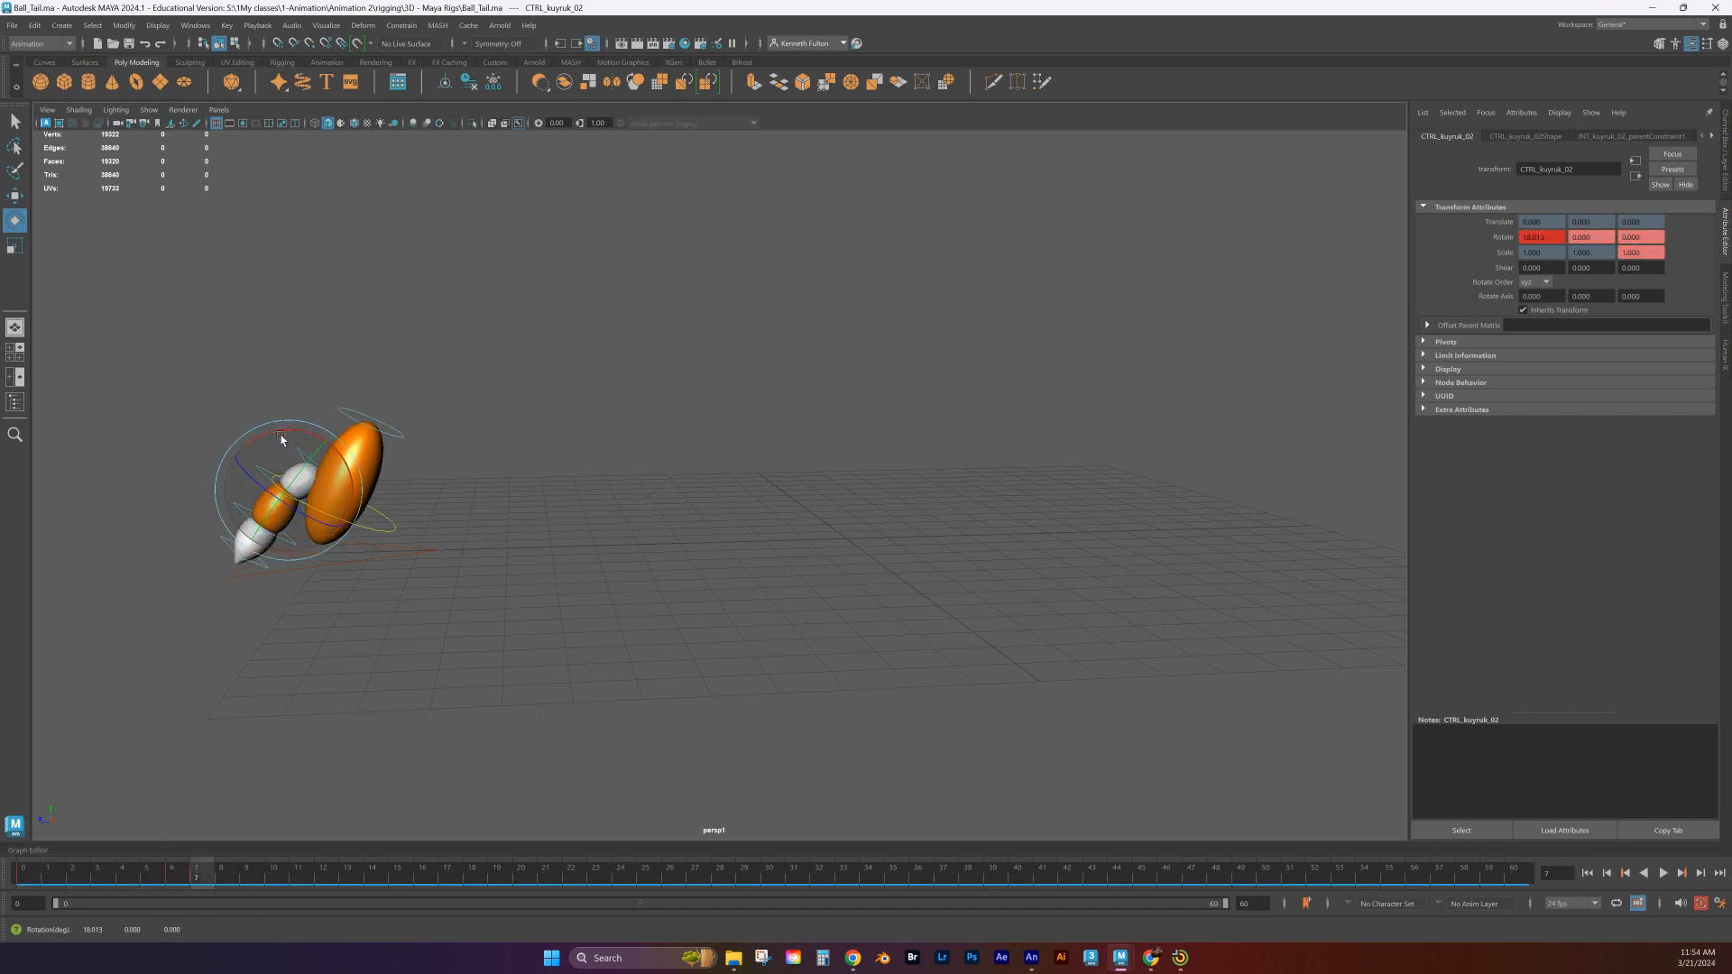
{"action": "left_click", "coordinate": [196, 880]}
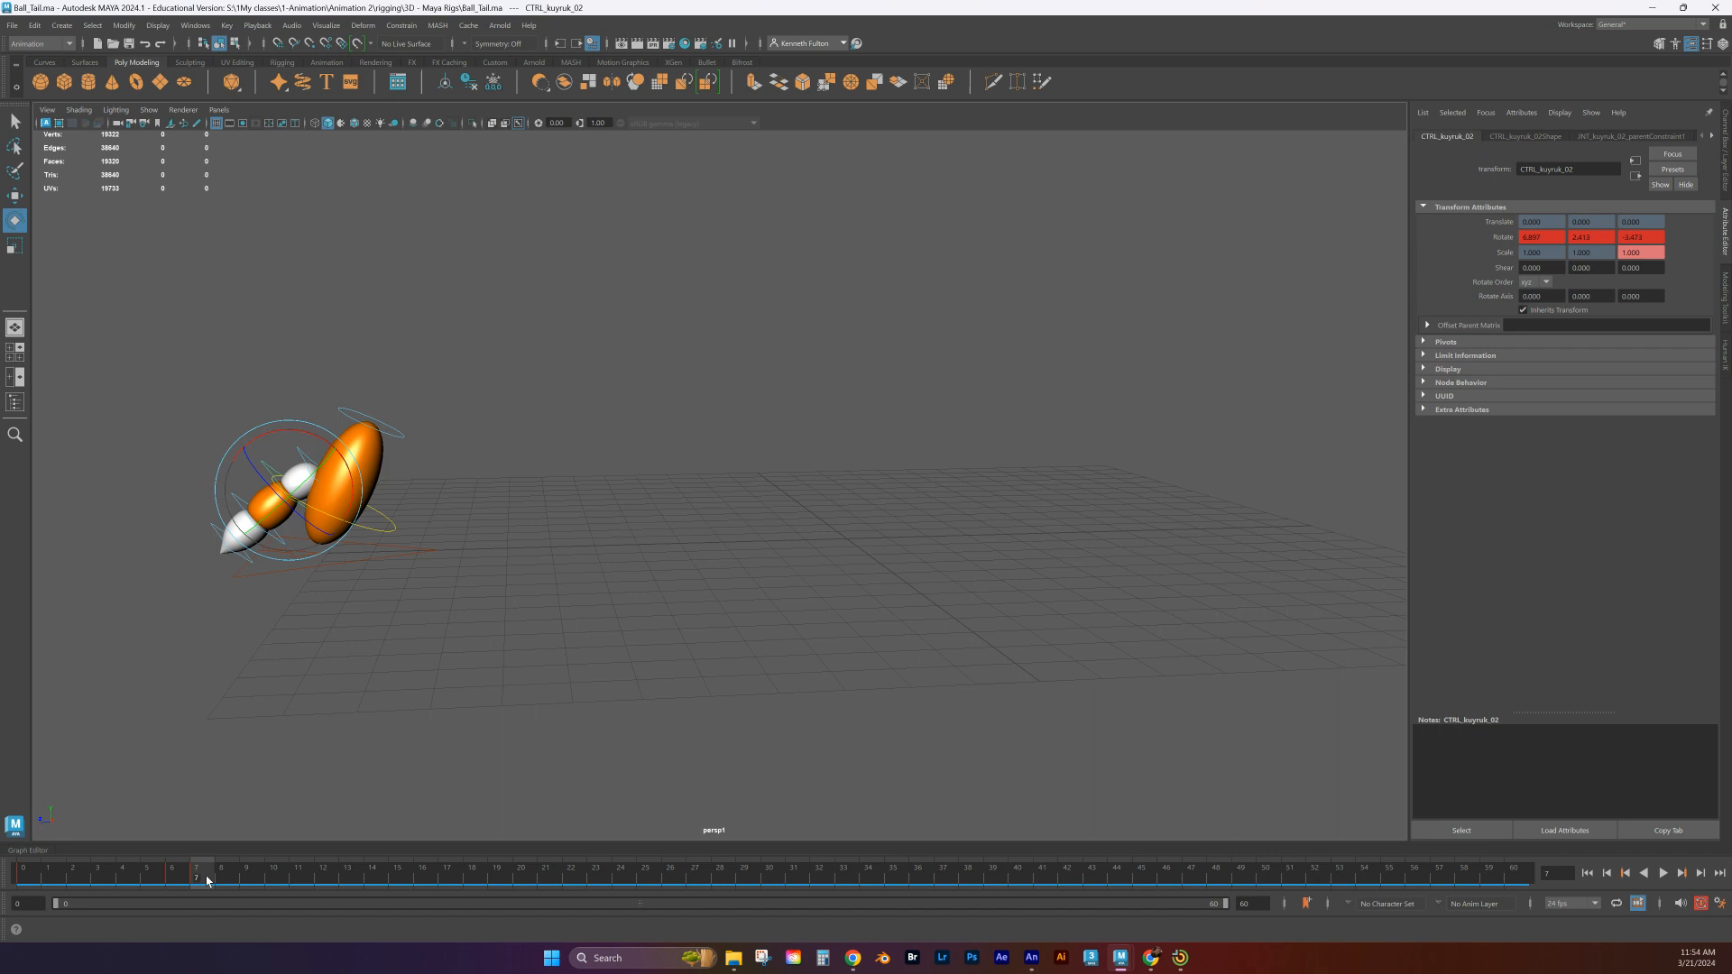
{"action": "key", "text": "alt+v"}
{"action": "left_click", "coordinate": [120, 889]}
{"action": "left_click_drag", "start_coordinate": [120, 888], "coordinate": [214, 892]}
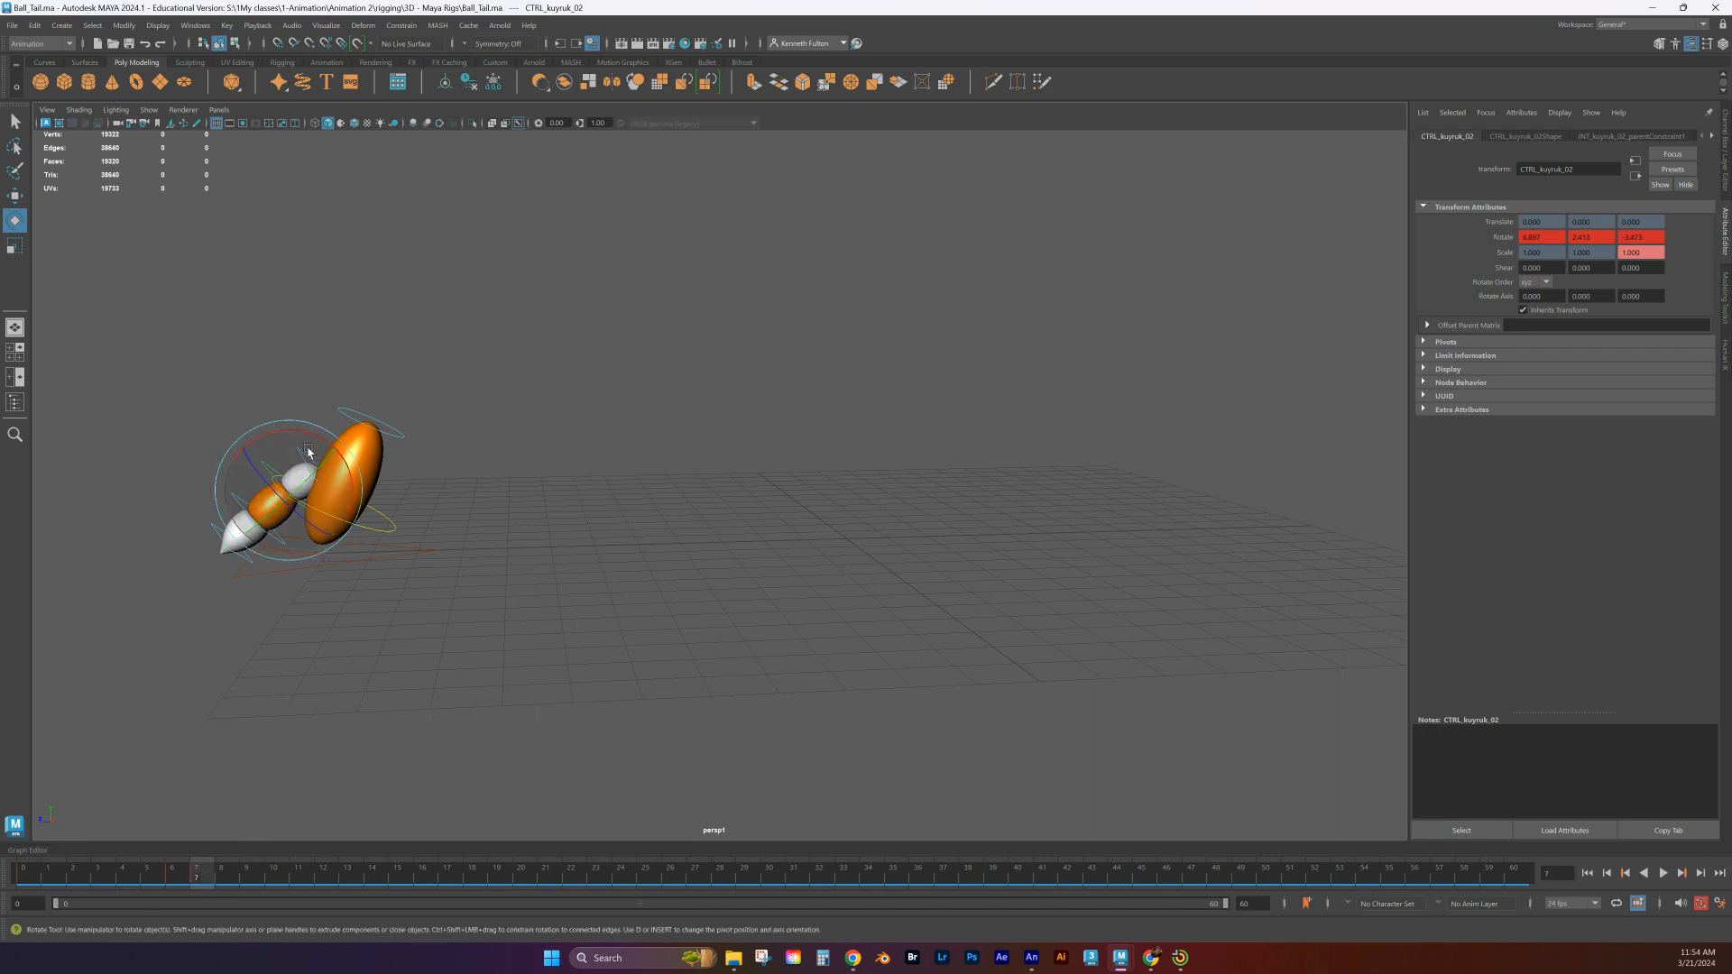
Move CTRL_kuyruk_02's rotation key from frame 7 to frame 8
{"action": "left_click", "coordinate": [204, 874], "text": "shift"}
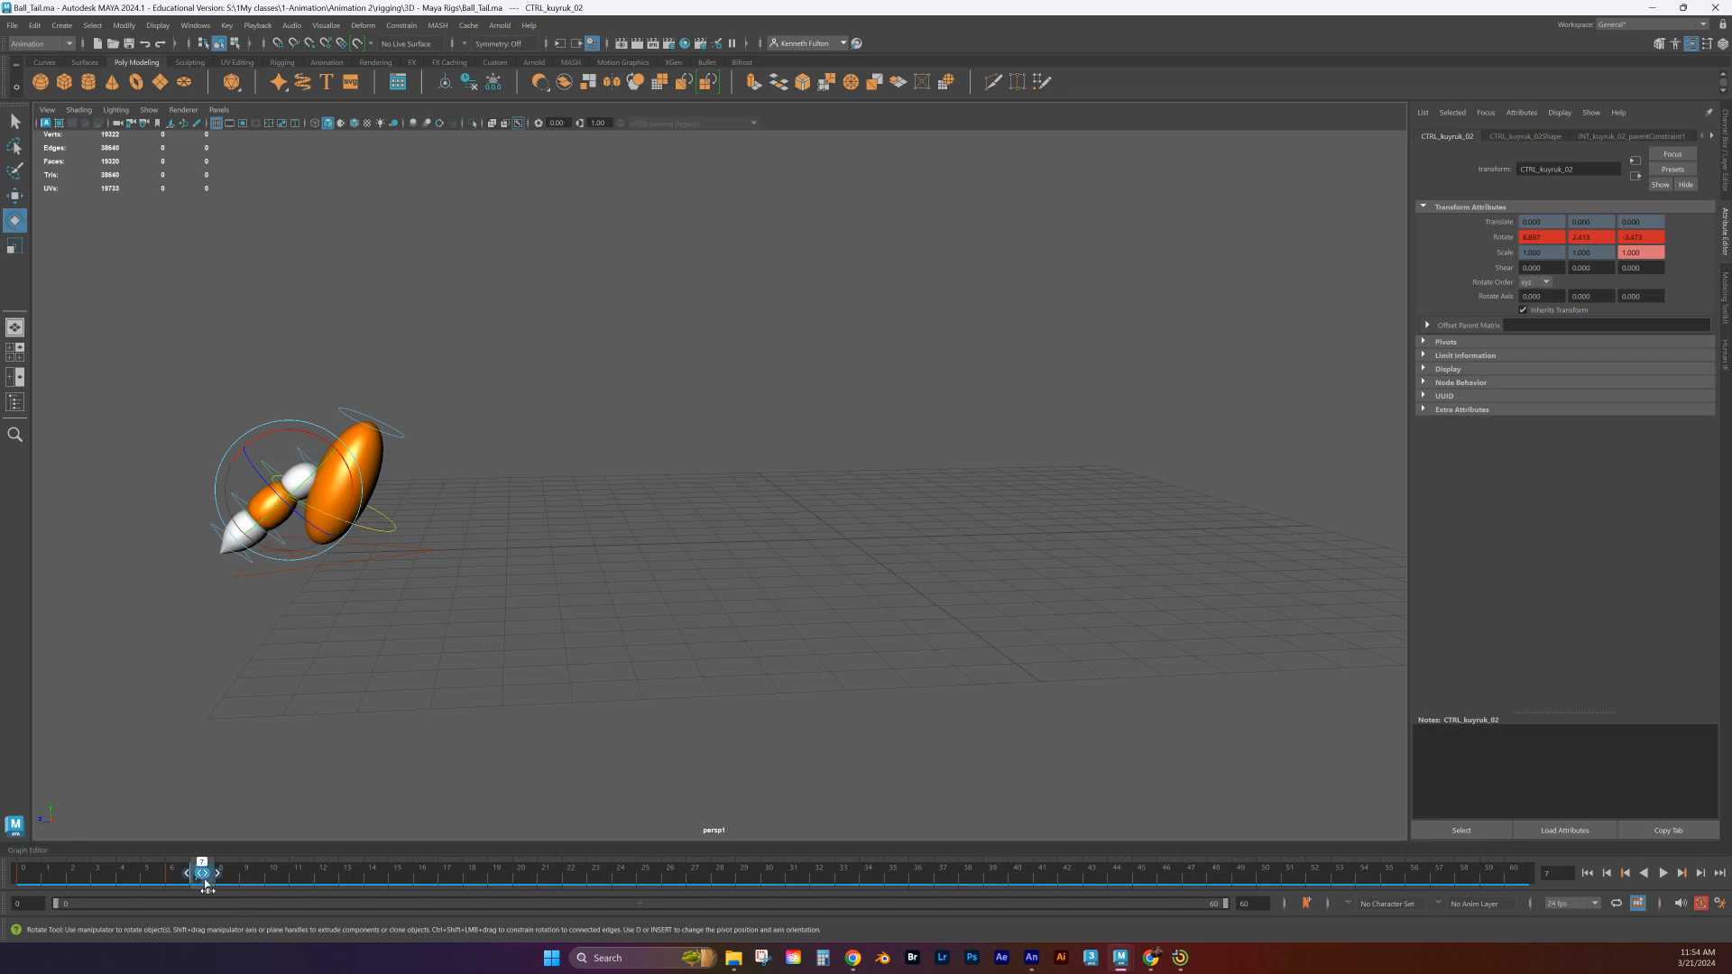
{"action": "left_click_drag", "start_coordinate": [207, 886], "coordinate": [227, 879]}
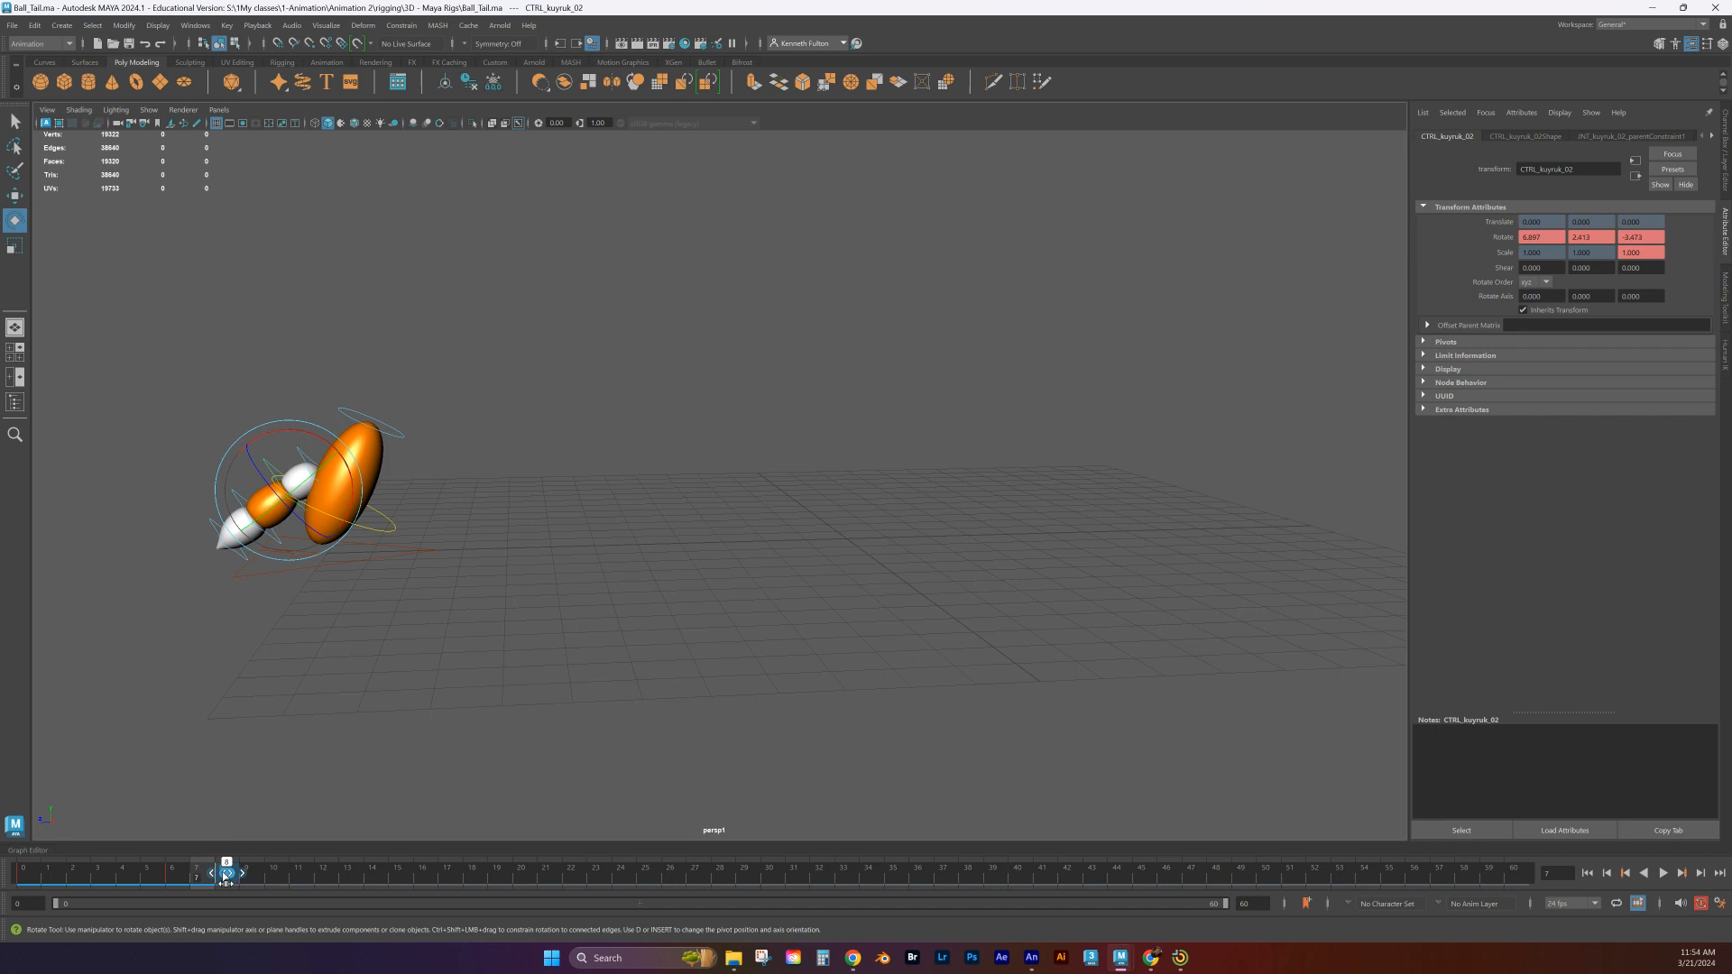
{"action": "left_click", "coordinate": [154, 766]}
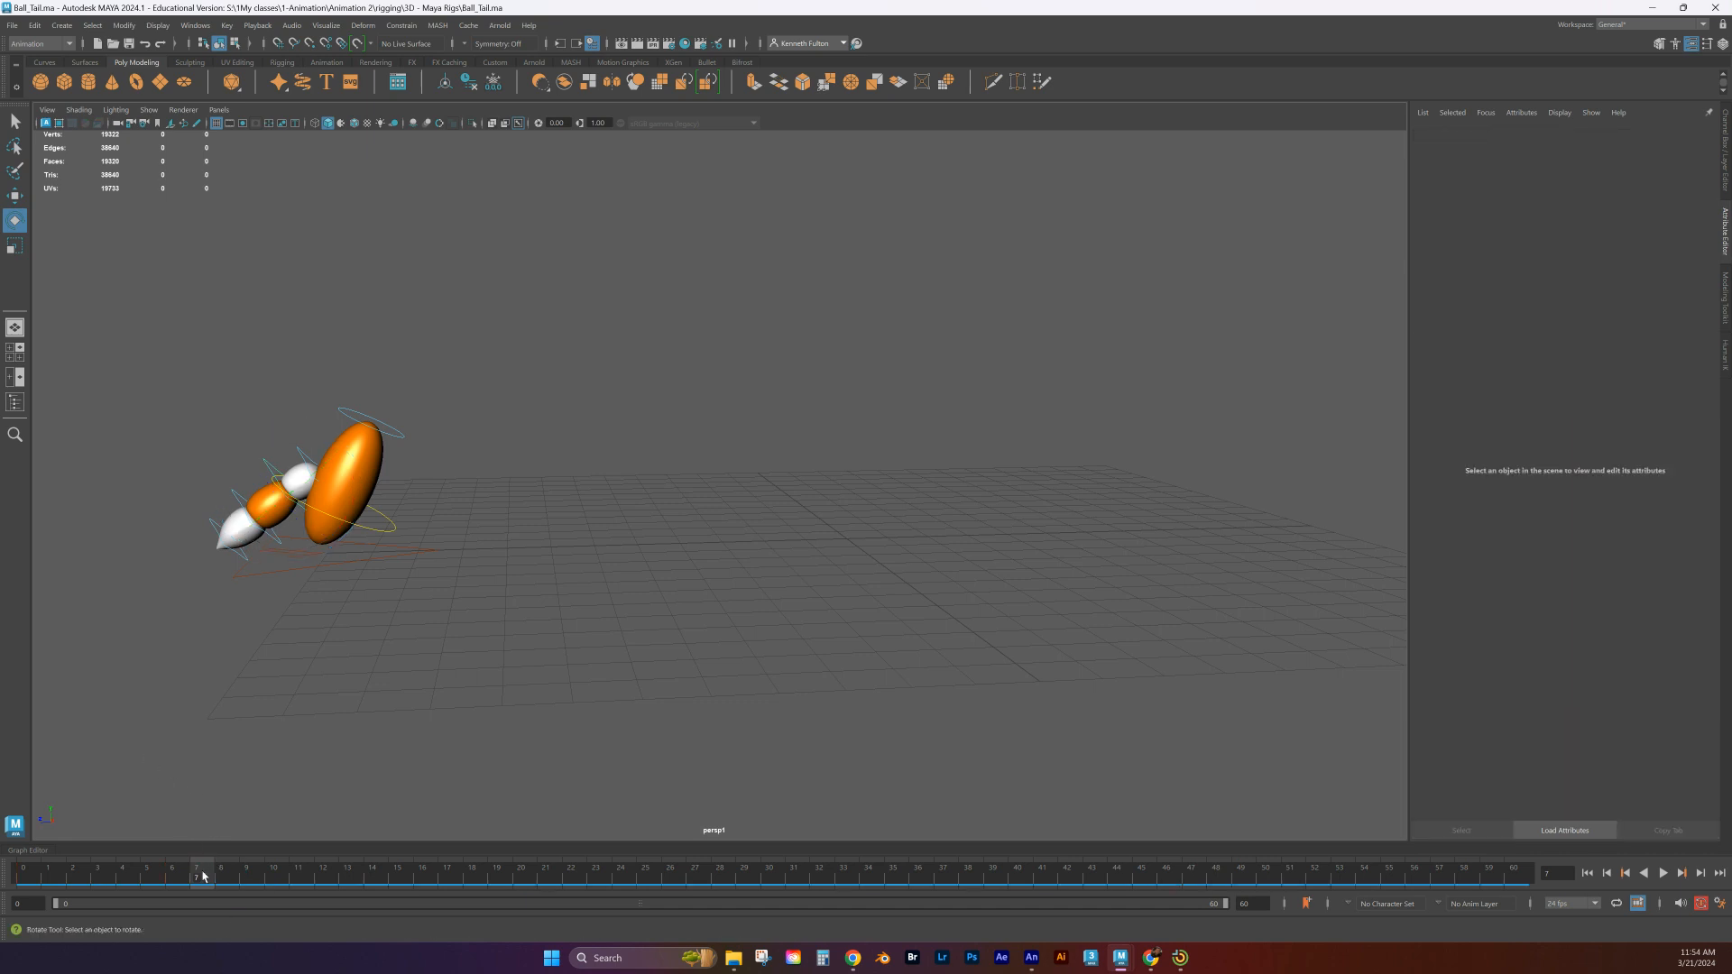
Rotate CTRL_kuyruk_02 to about 25.2 degrees in X at frame 8 and start playback
{"action": "left_click", "coordinate": [268, 469]}
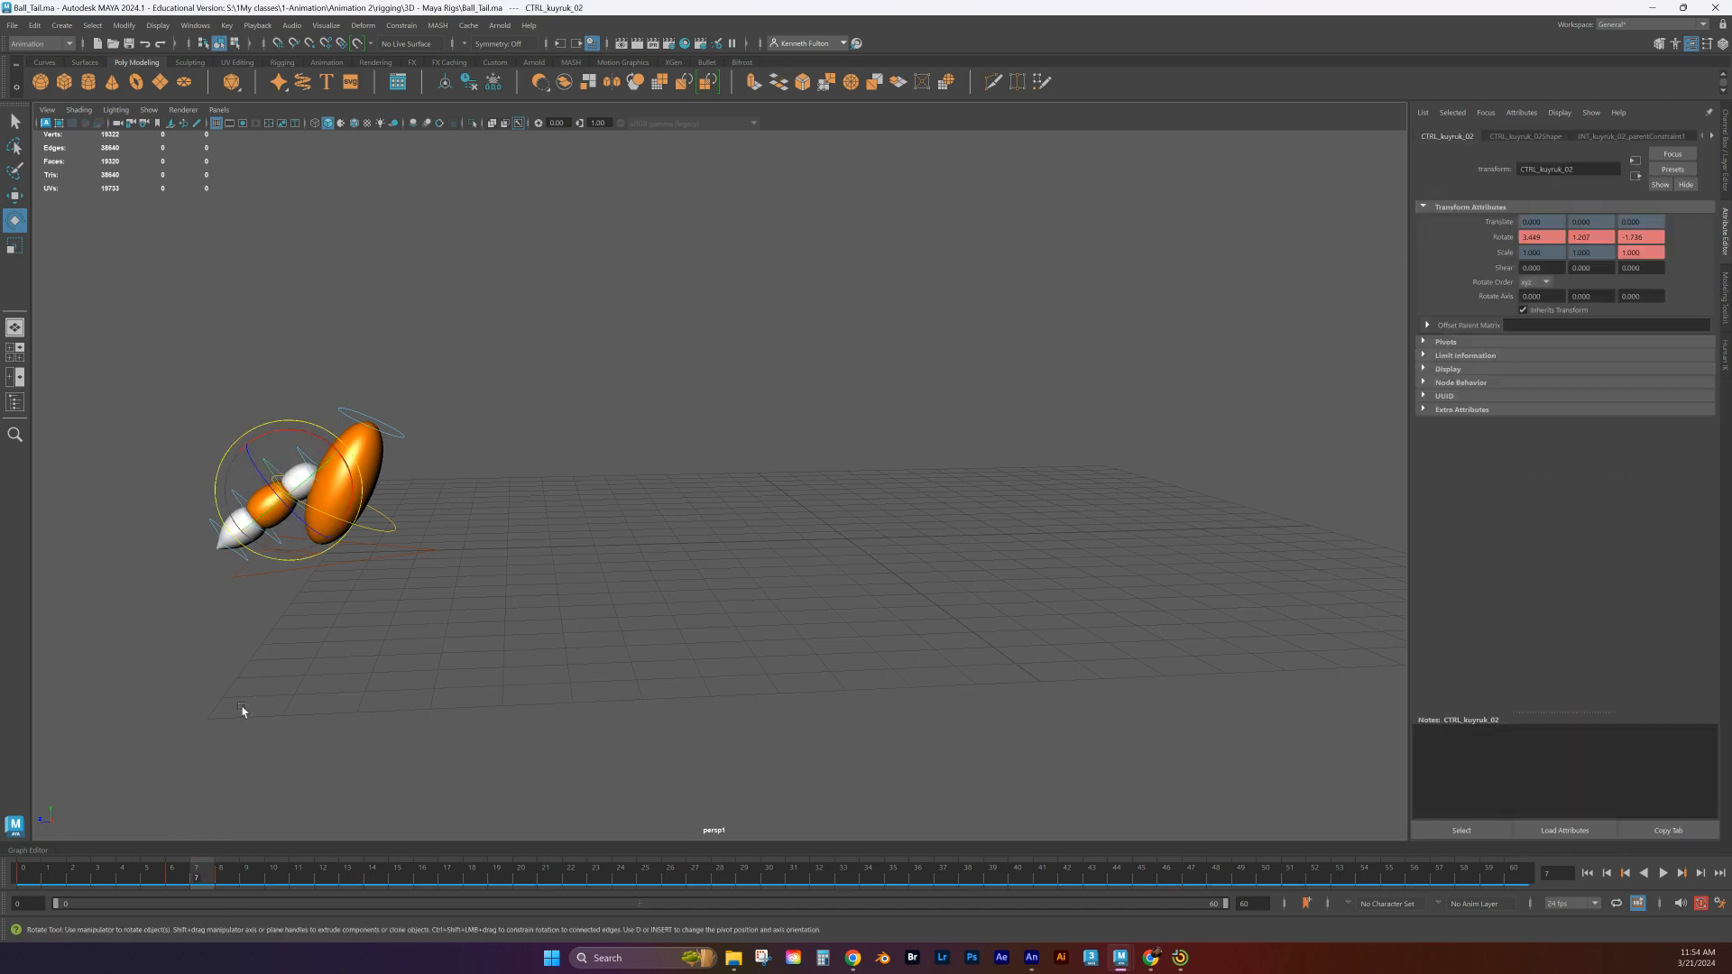
{"action": "left_click_drag", "start_coordinate": [198, 872], "coordinate": [228, 871]}
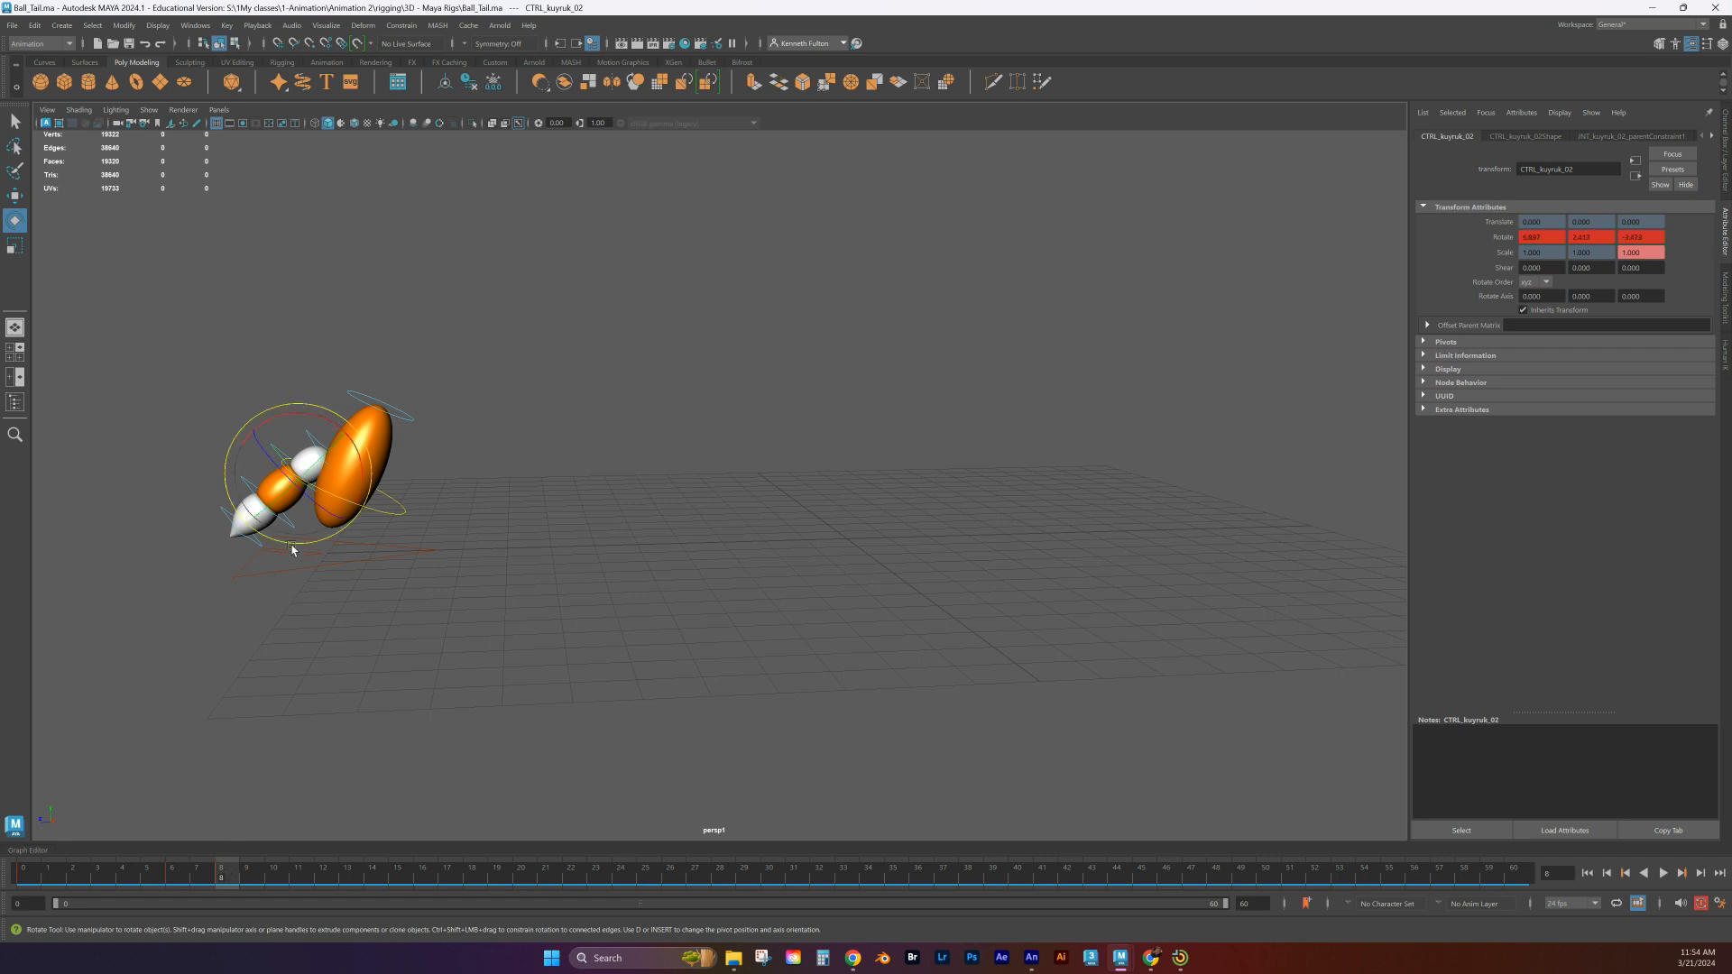
{"action": "left_click_drag", "start_coordinate": [314, 416], "coordinate": [298, 410]}
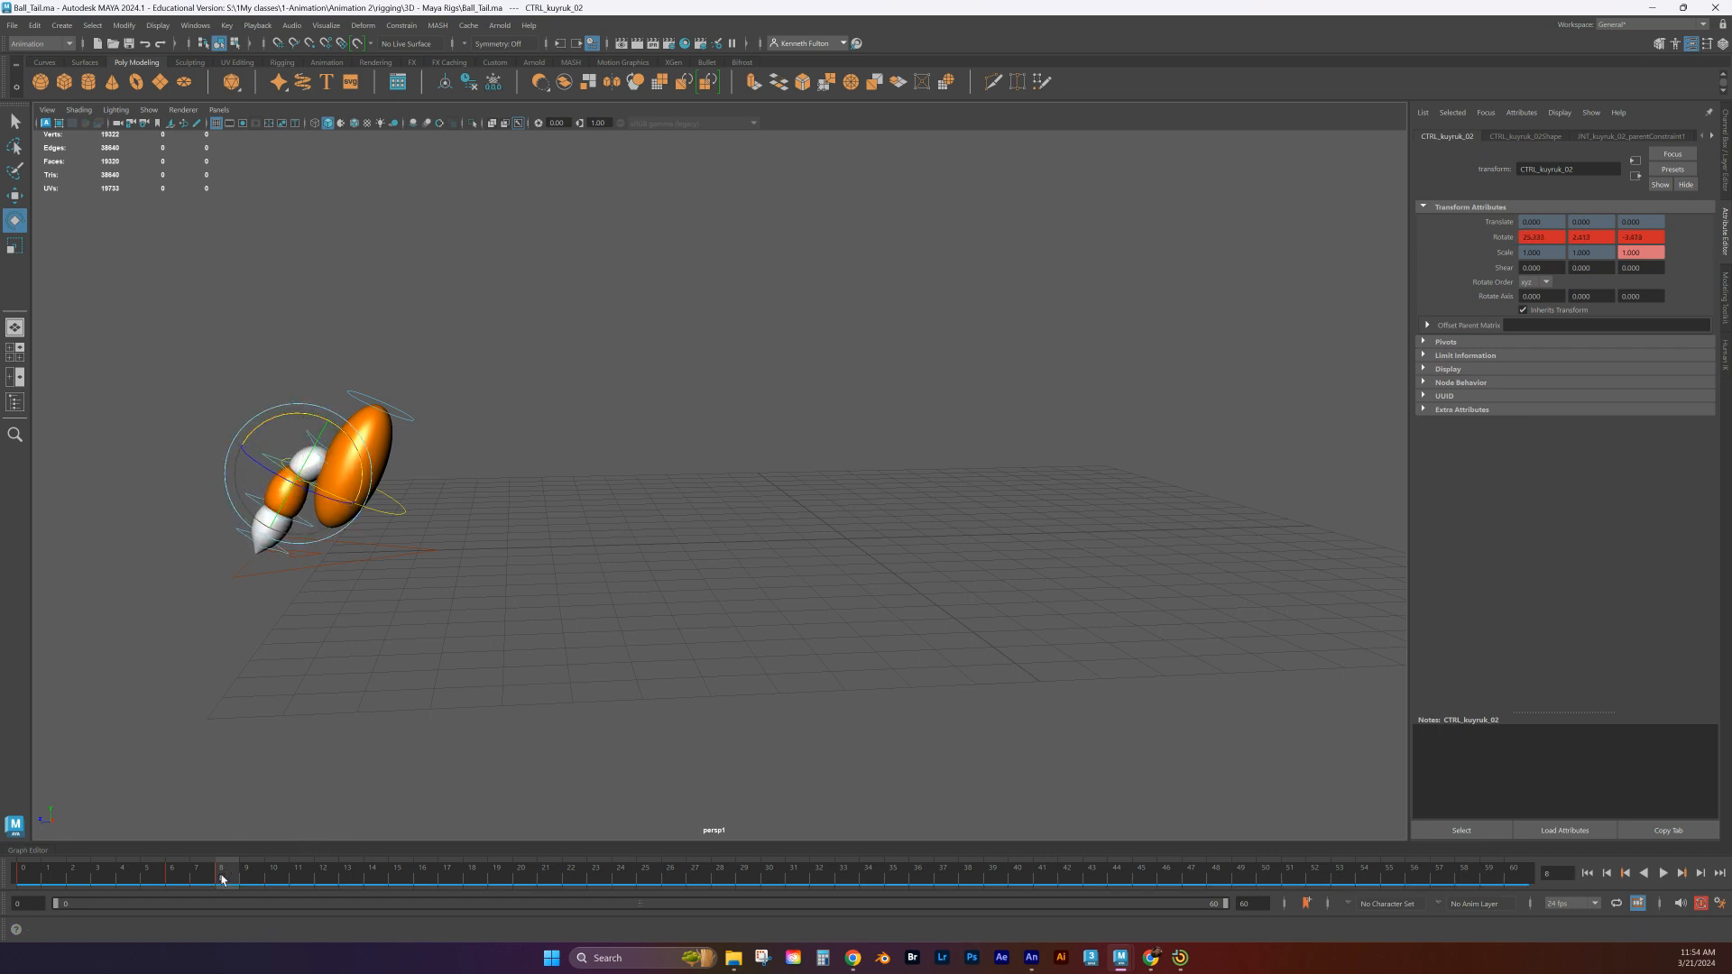
{"action": "key", "text": "alt+v"}
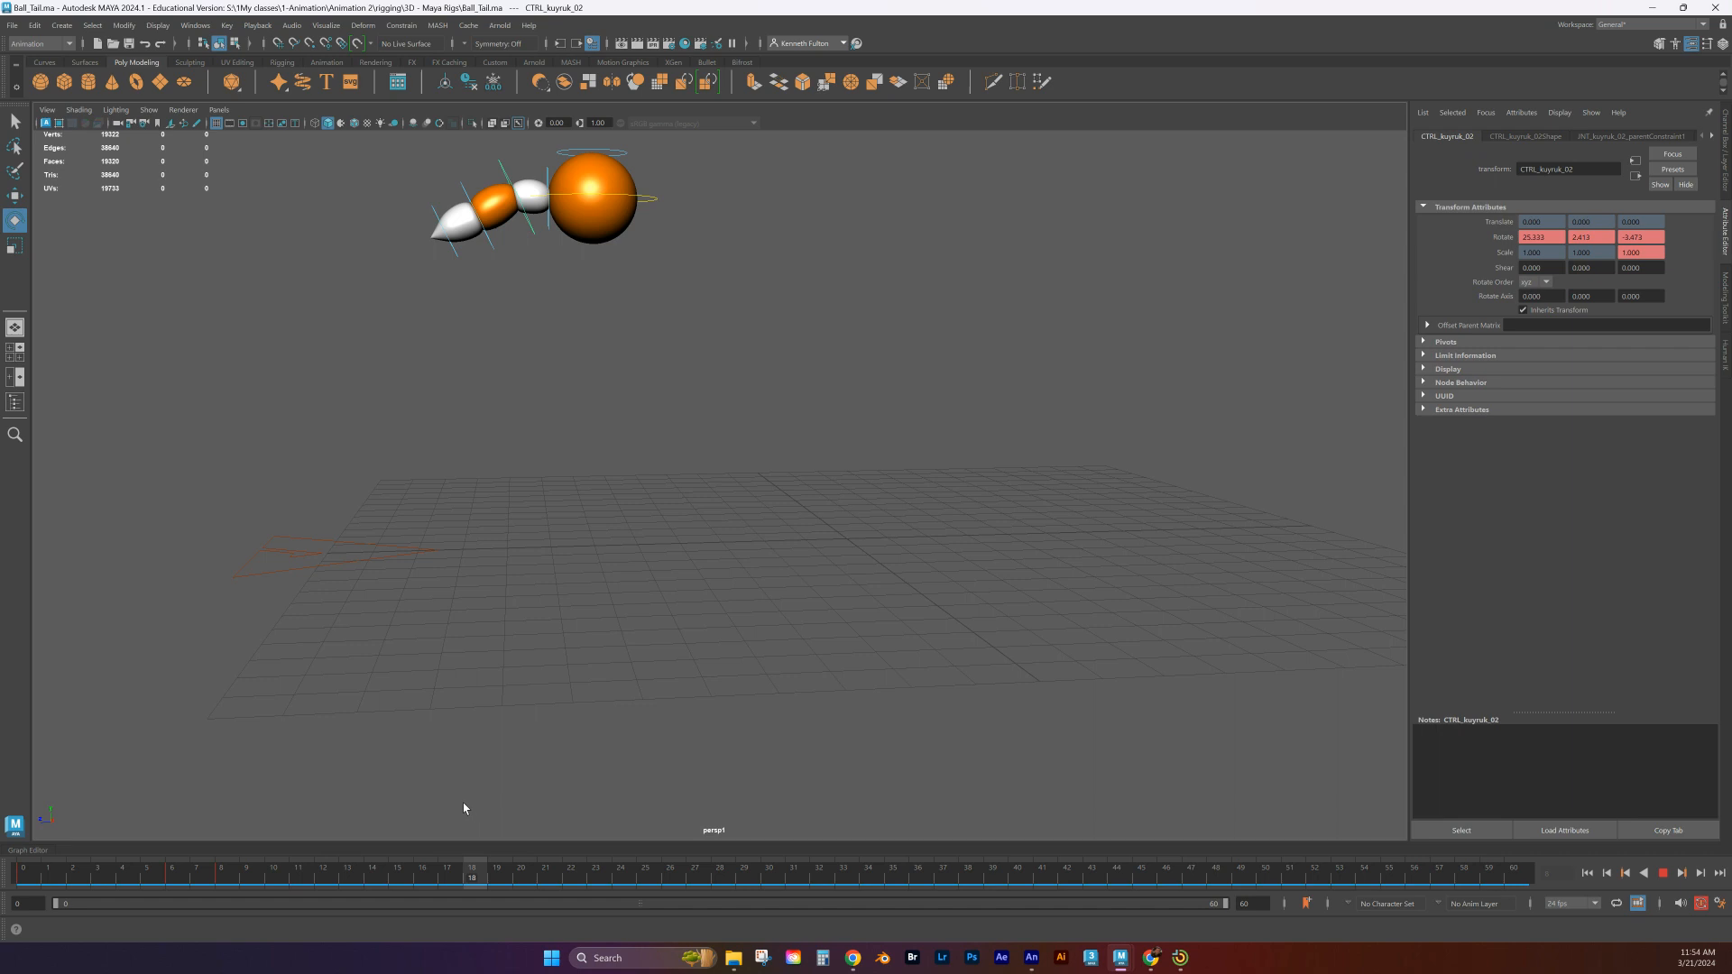
Rotate CTRL_kuyruk_02 to about 43.9 degrees in X at frame 18 and start playback
{"action": "left_click_drag", "start_coordinate": [463, 803], "coordinate": [452, 801]}
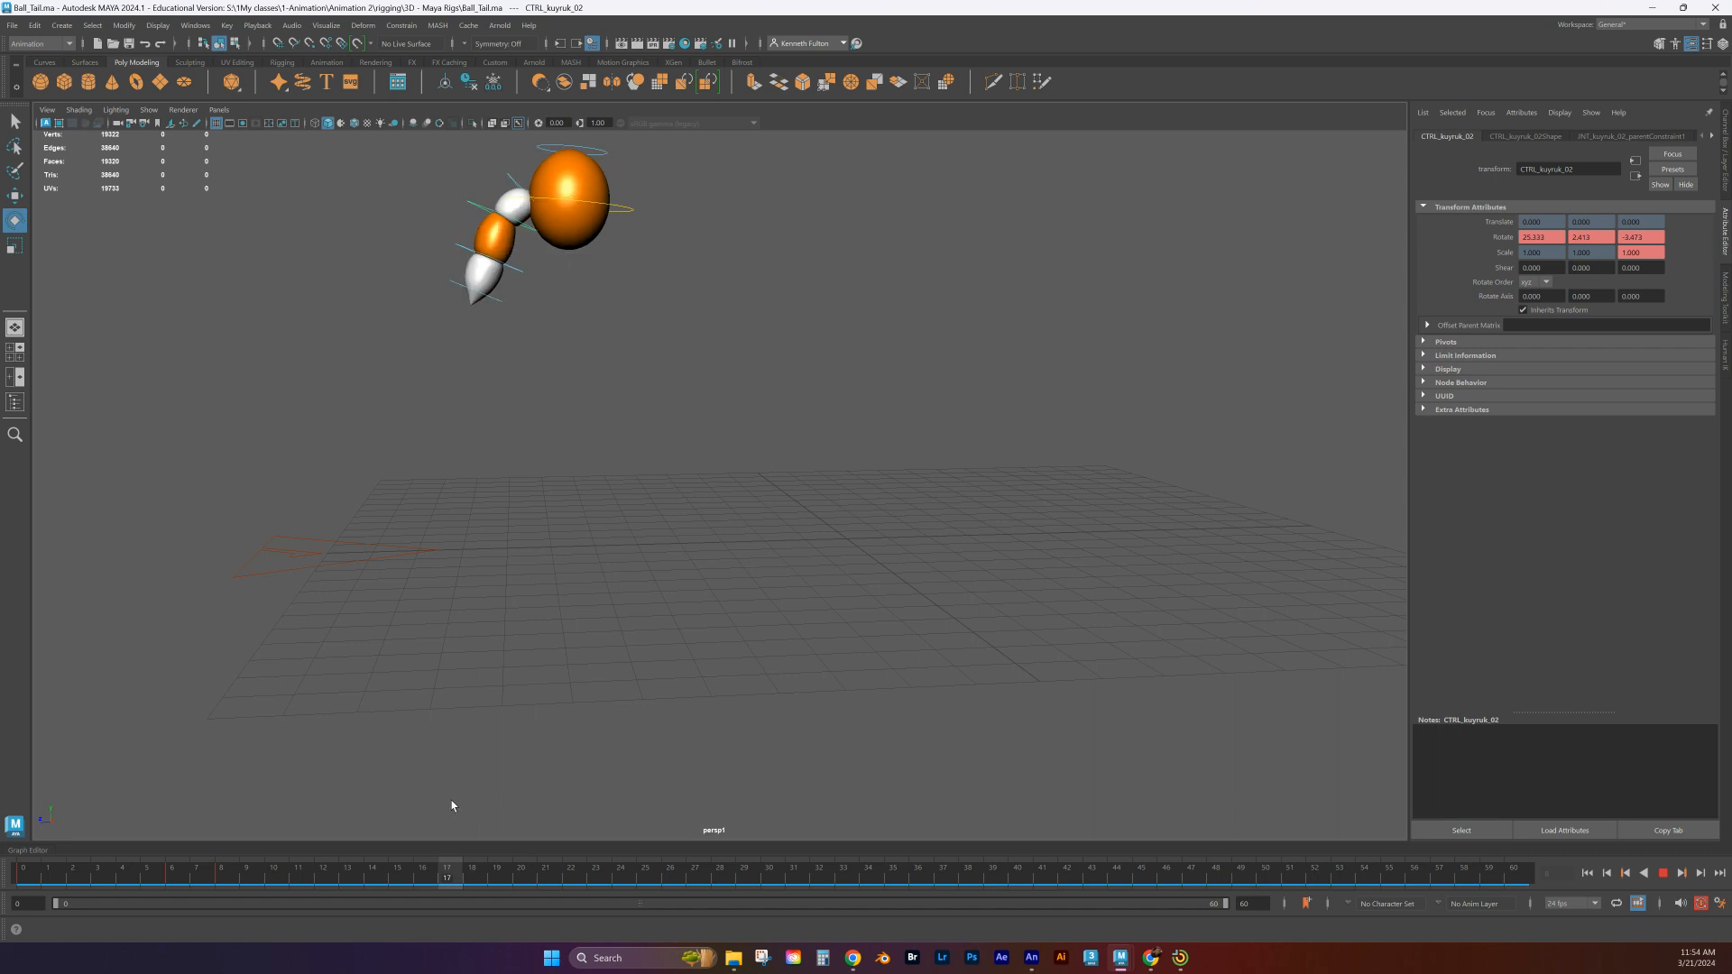
{"action": "left_click_drag", "start_coordinate": [456, 807], "coordinate": [467, 810]}
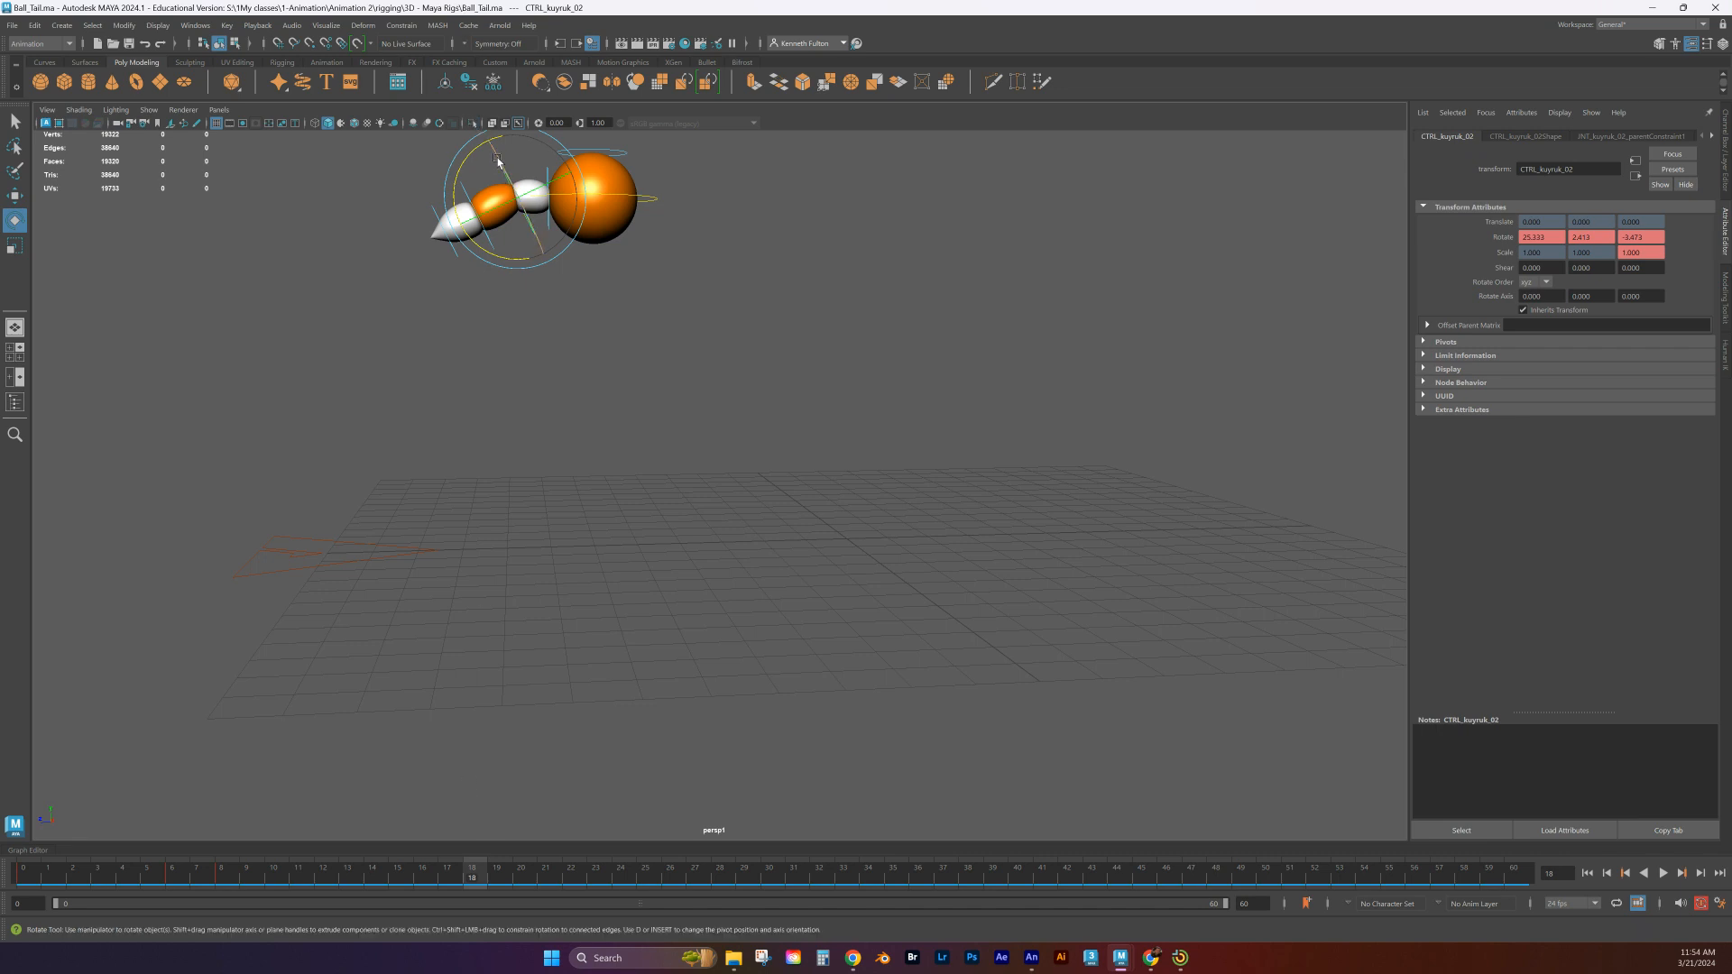
{"action": "left_click_drag", "start_coordinate": [488, 146], "coordinate": [539, 401]}
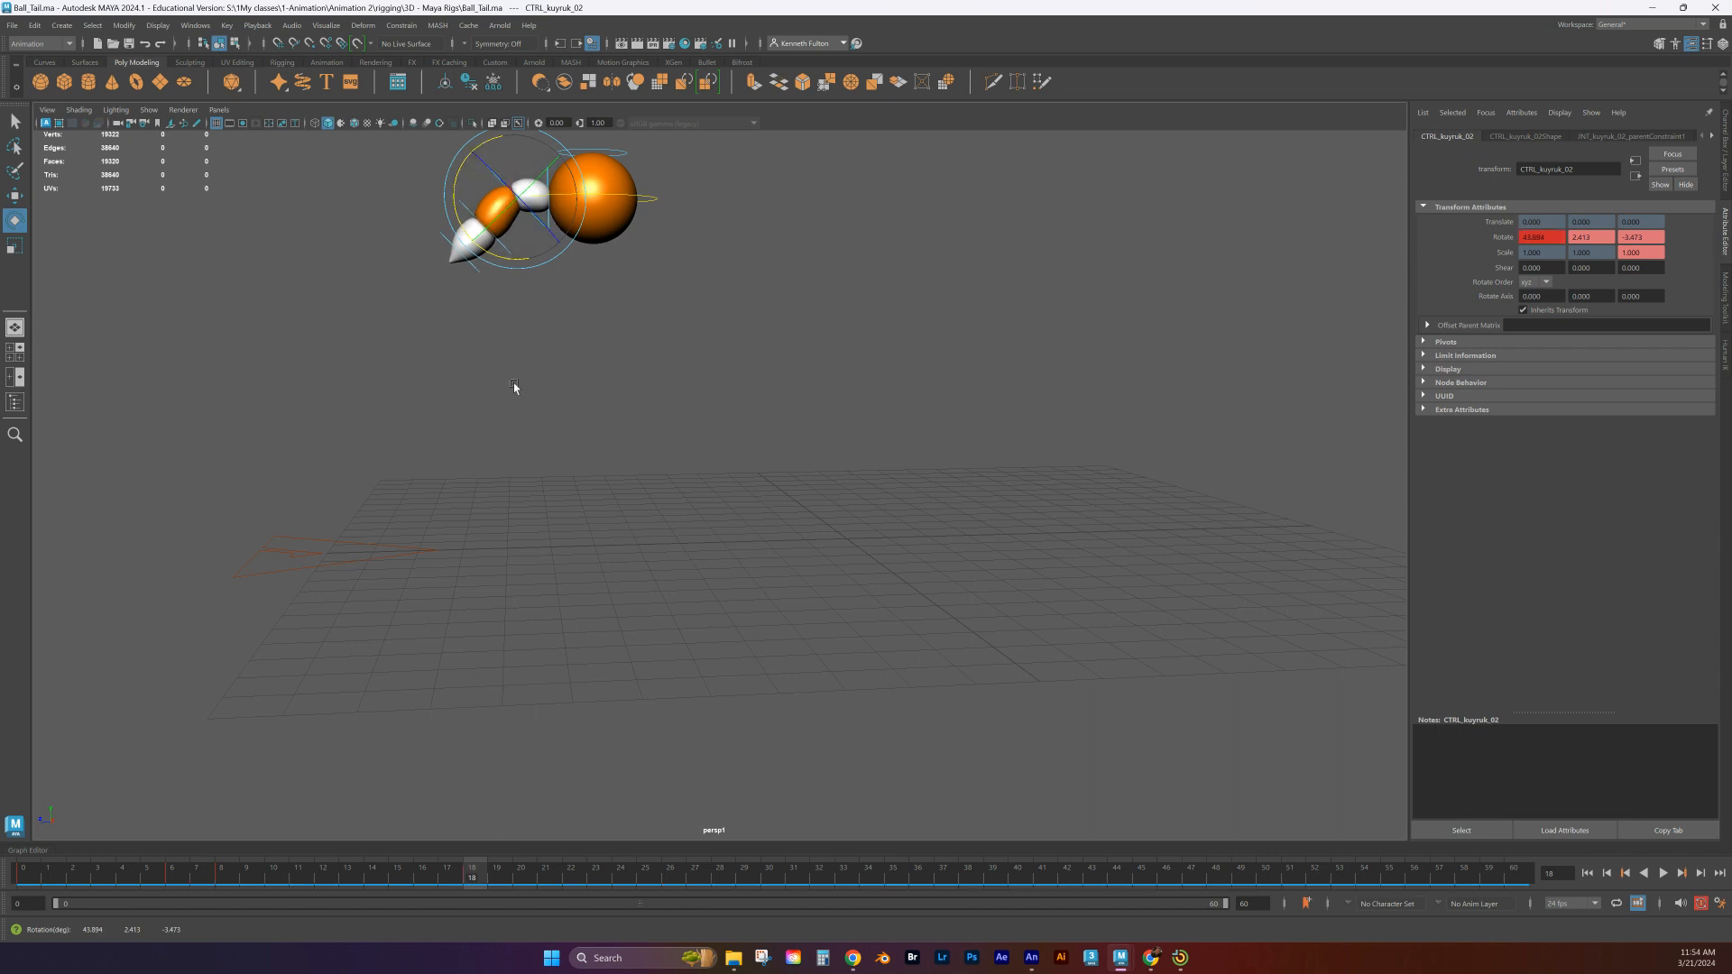
{"action": "key", "text": "alt+v"}
Set CTRL_kuyruk_02's Rotate X to 0 at frame 19
{"action": "mouse_move", "coordinate": [476, 885]}
{"action": "left_mouse_down"}
{"action": "mouse_move", "coordinate": [414, 882]}
{"action": "mouse_move", "coordinate": [499, 904]}
{"action": "left_mouse_up"}
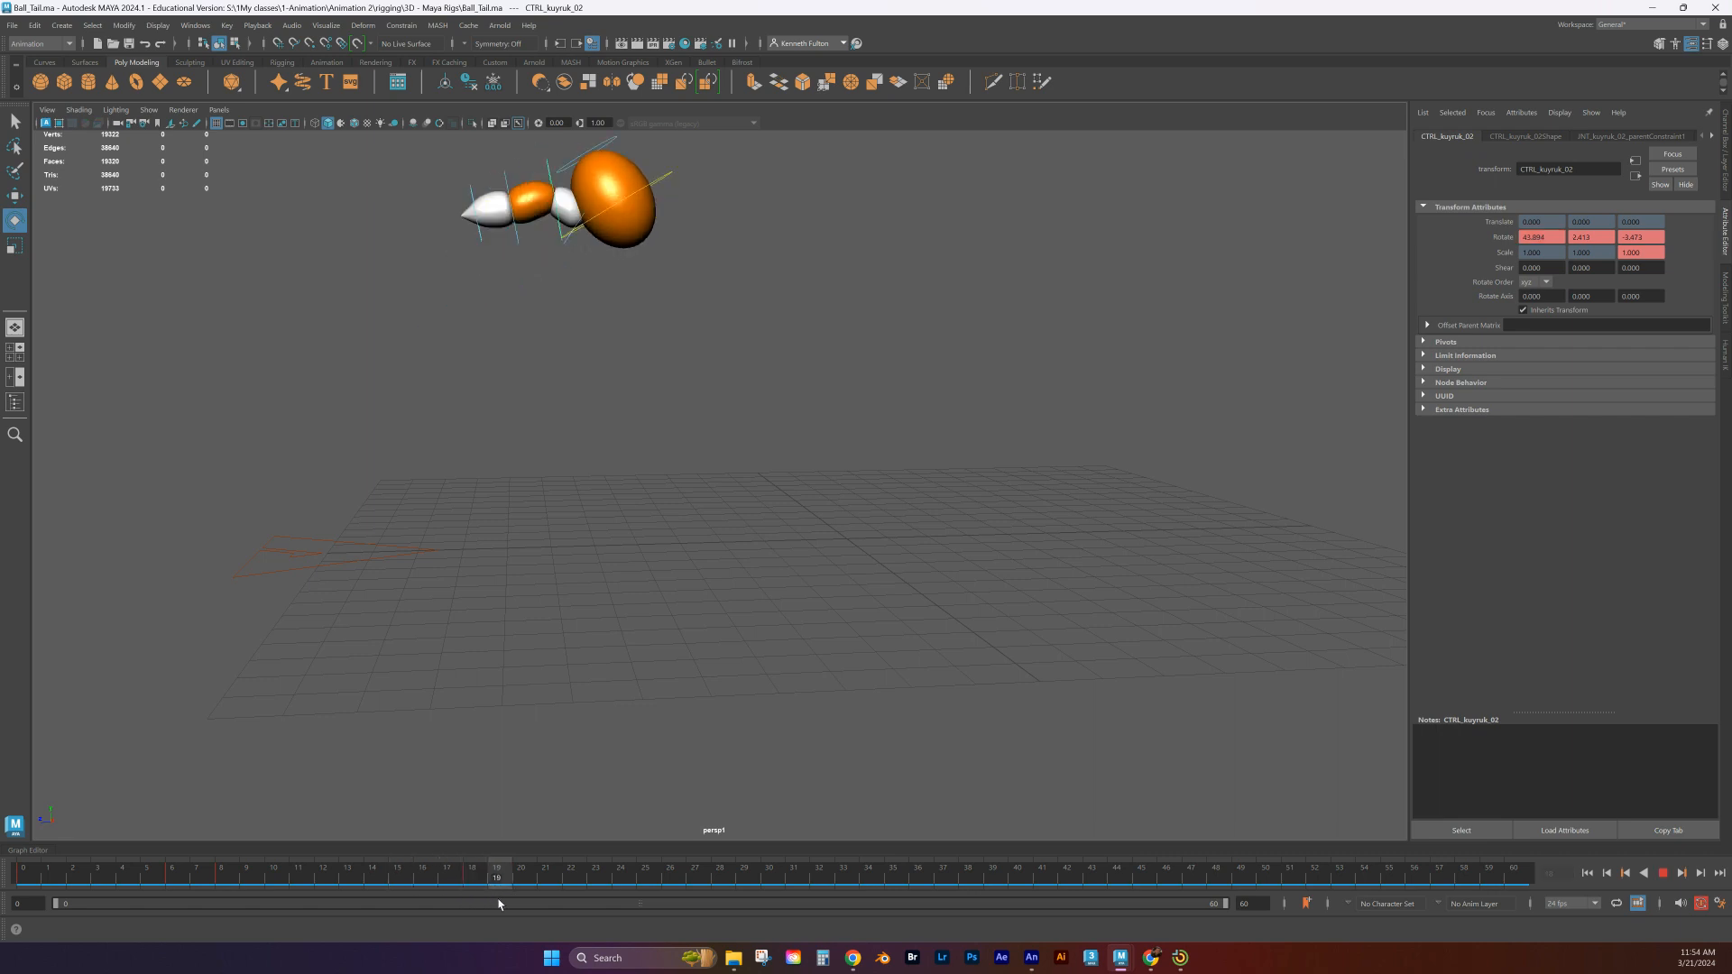
{"action": "mouse_move", "coordinate": [498, 904]}
{"action": "left_mouse_down"}
{"action": "mouse_move", "coordinate": [423, 889]}
{"action": "mouse_move", "coordinate": [496, 889]}
{"action": "left_mouse_up"}
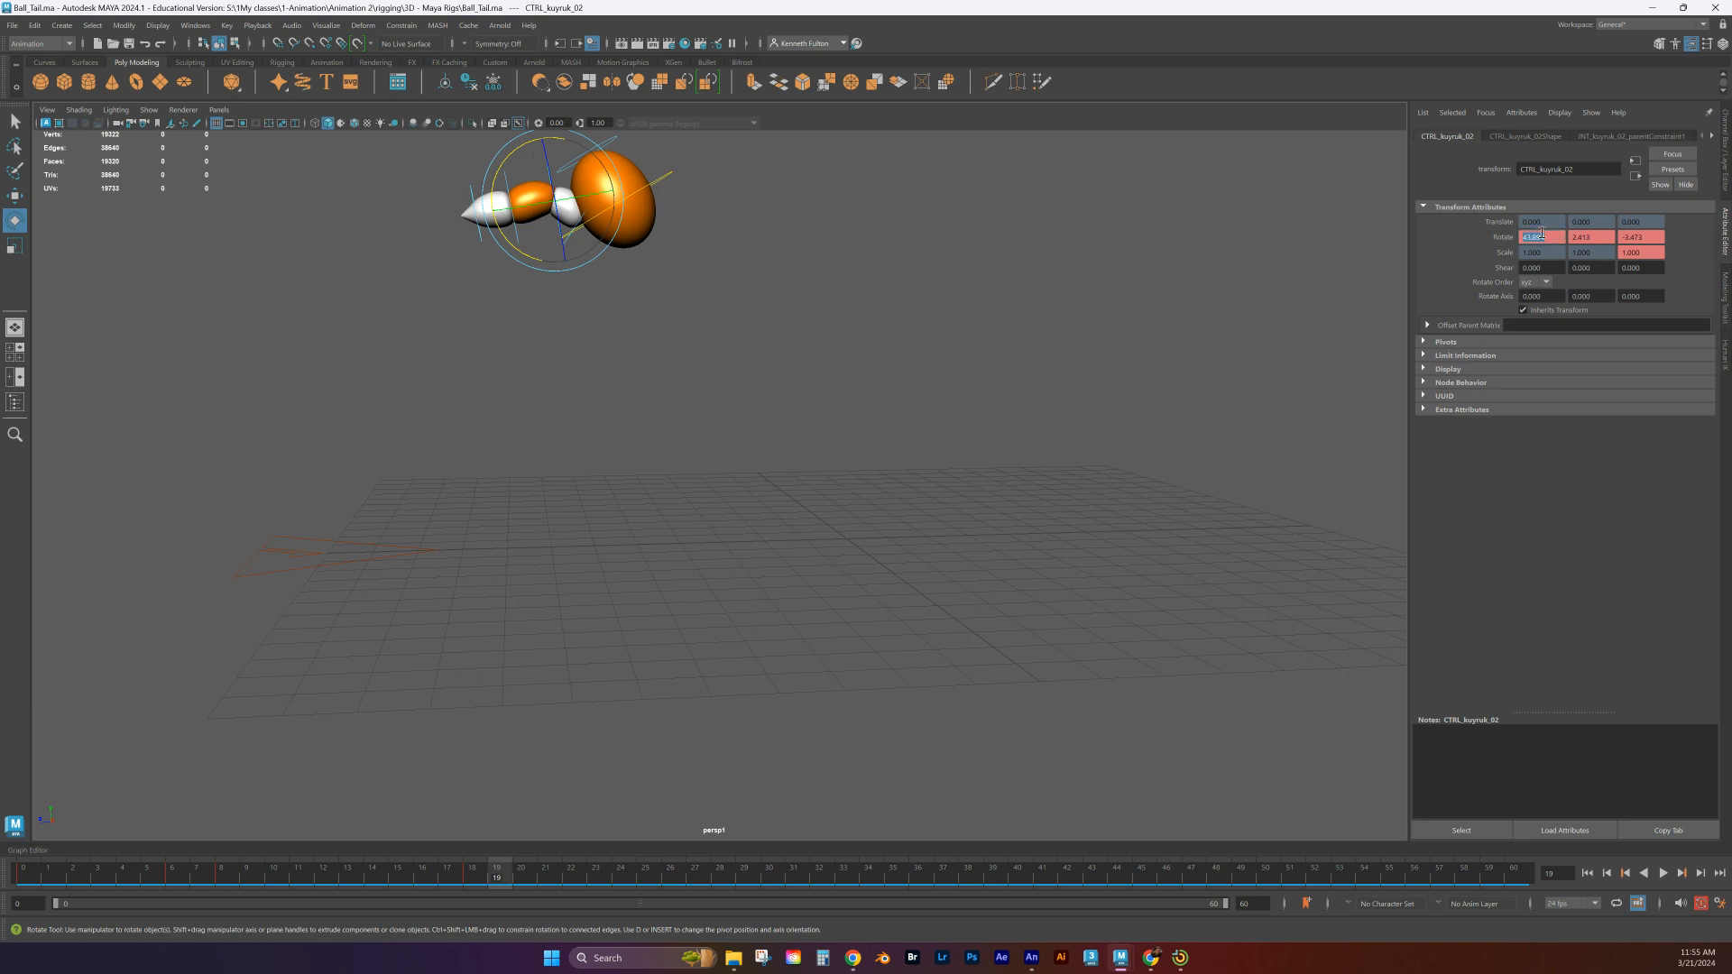
{"action": "left_click", "coordinate": [1596, 240]}
{"action": "mouse_move", "coordinate": [542, 142]}
{"action": "left_mouse_down"}
{"action": "mouse_move", "coordinate": [556, 140]}
{"action": "mouse_move", "coordinate": [523, 149]}
{"action": "mouse_move", "coordinate": [561, 147]}
{"action": "left_mouse_up"}
{"action": "key", "text": "ctrl+z"}
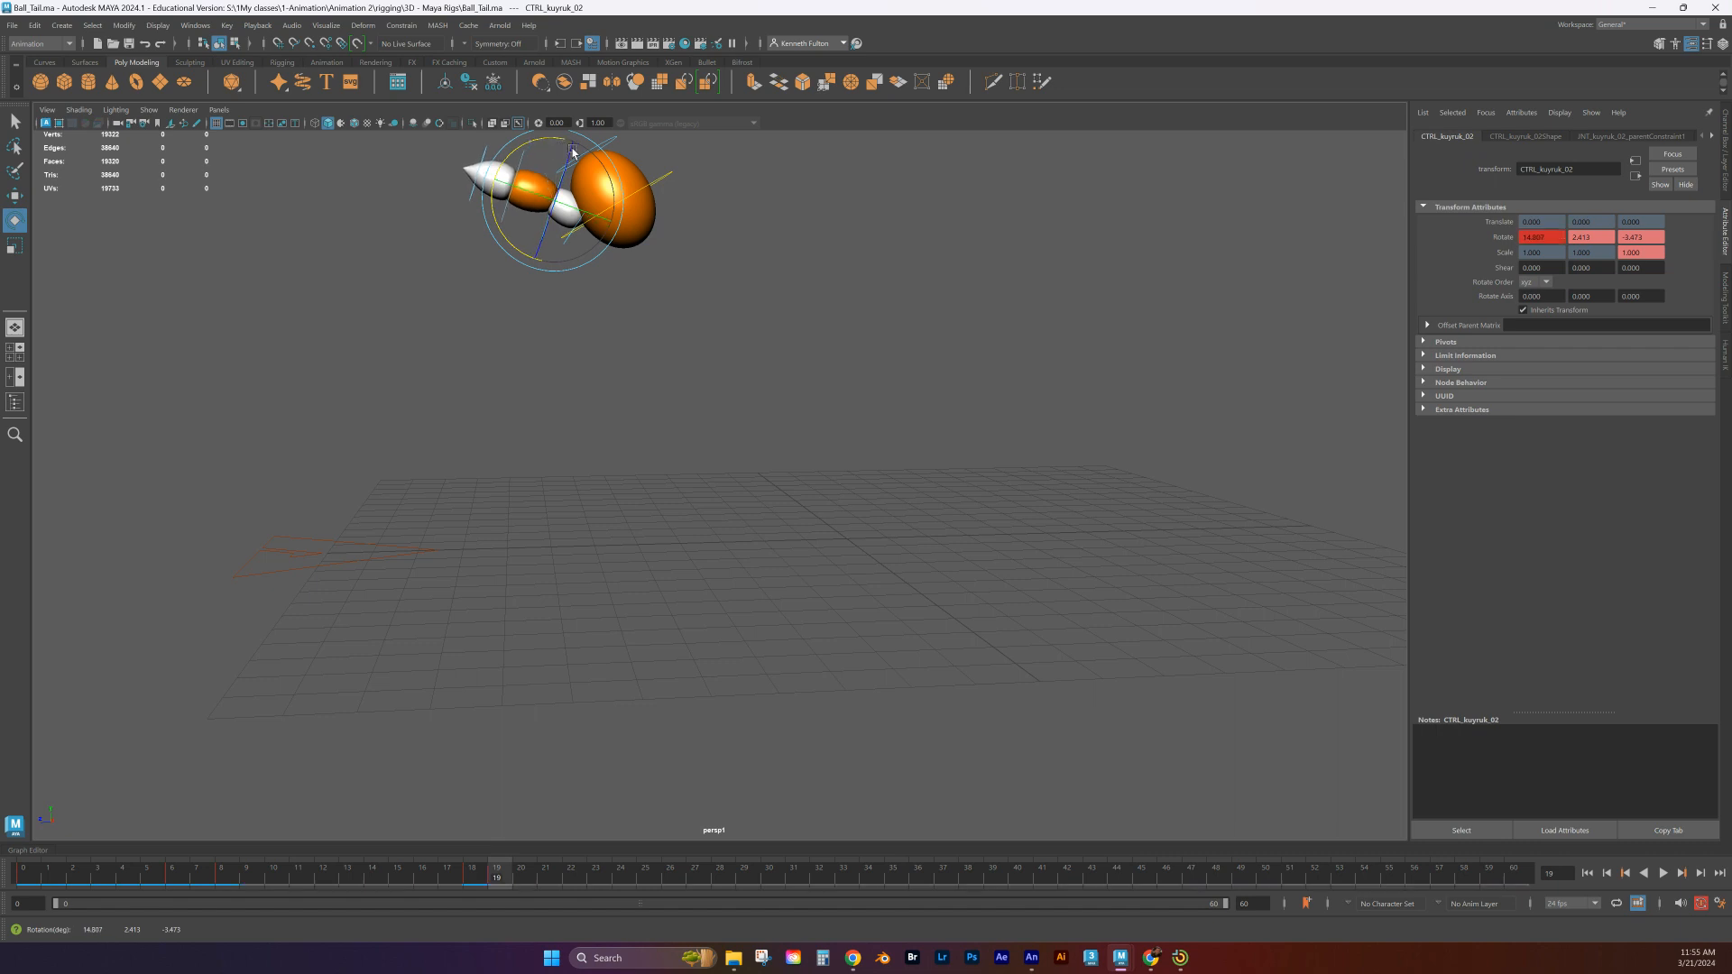
{"action": "double_click", "coordinate": [1531, 237]}
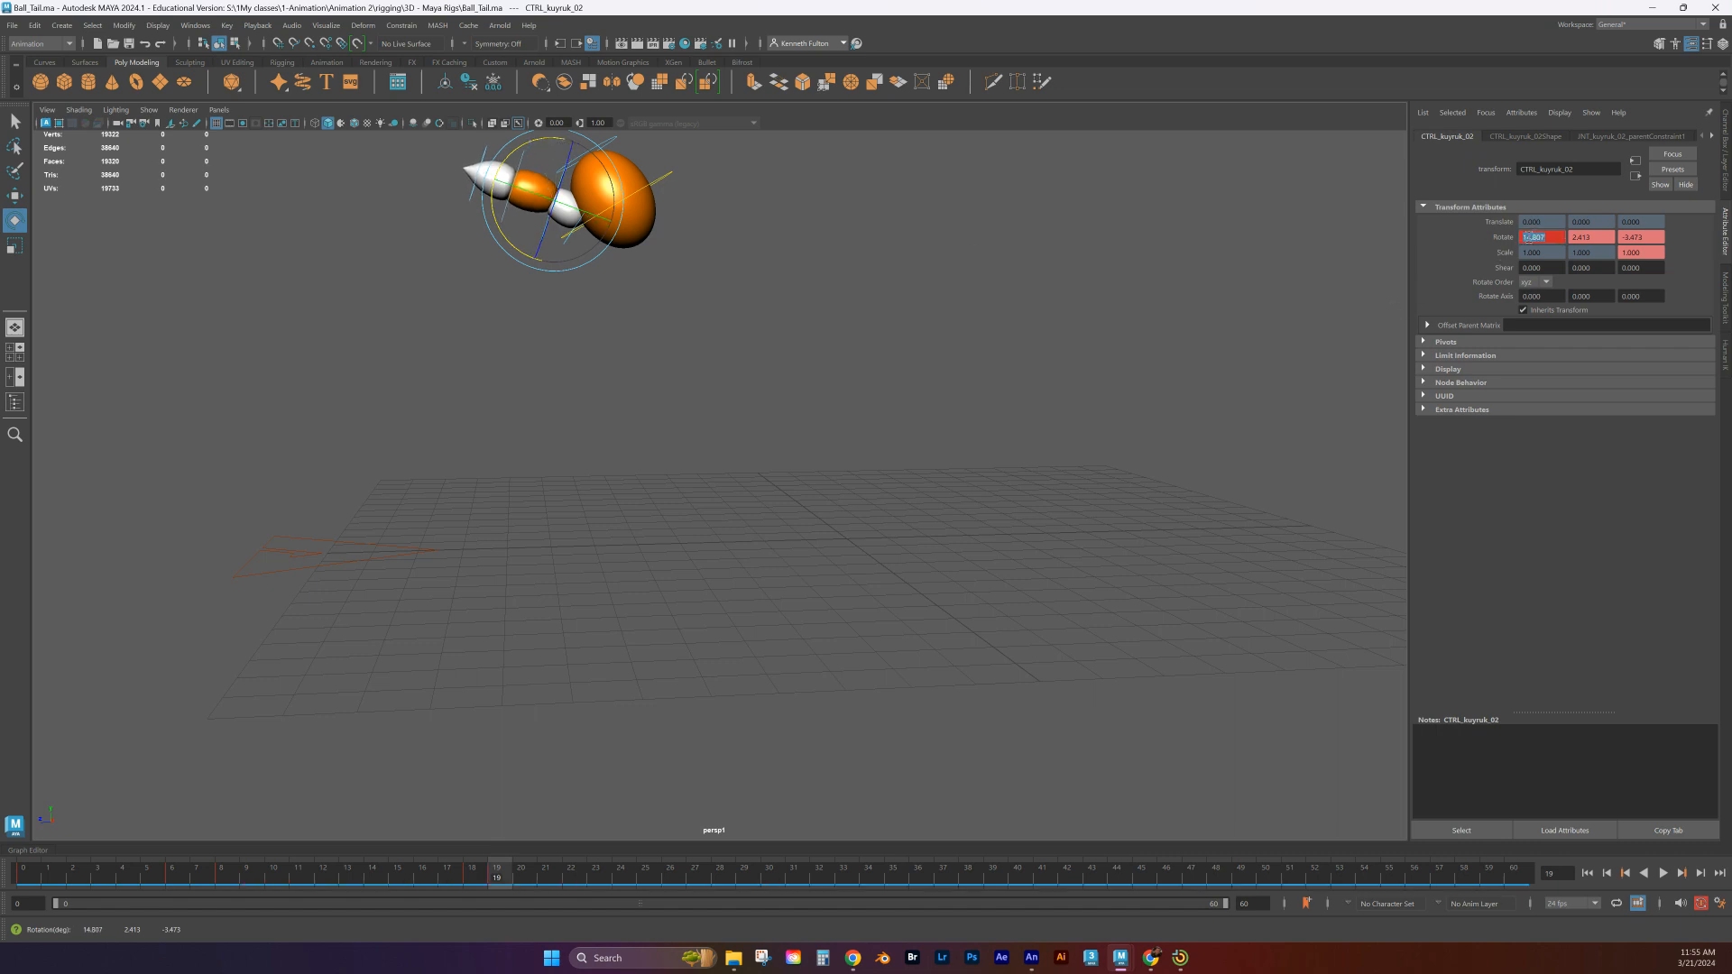
{"action": "type", "text": "0"}
{"action": "key", "text": "Return"}
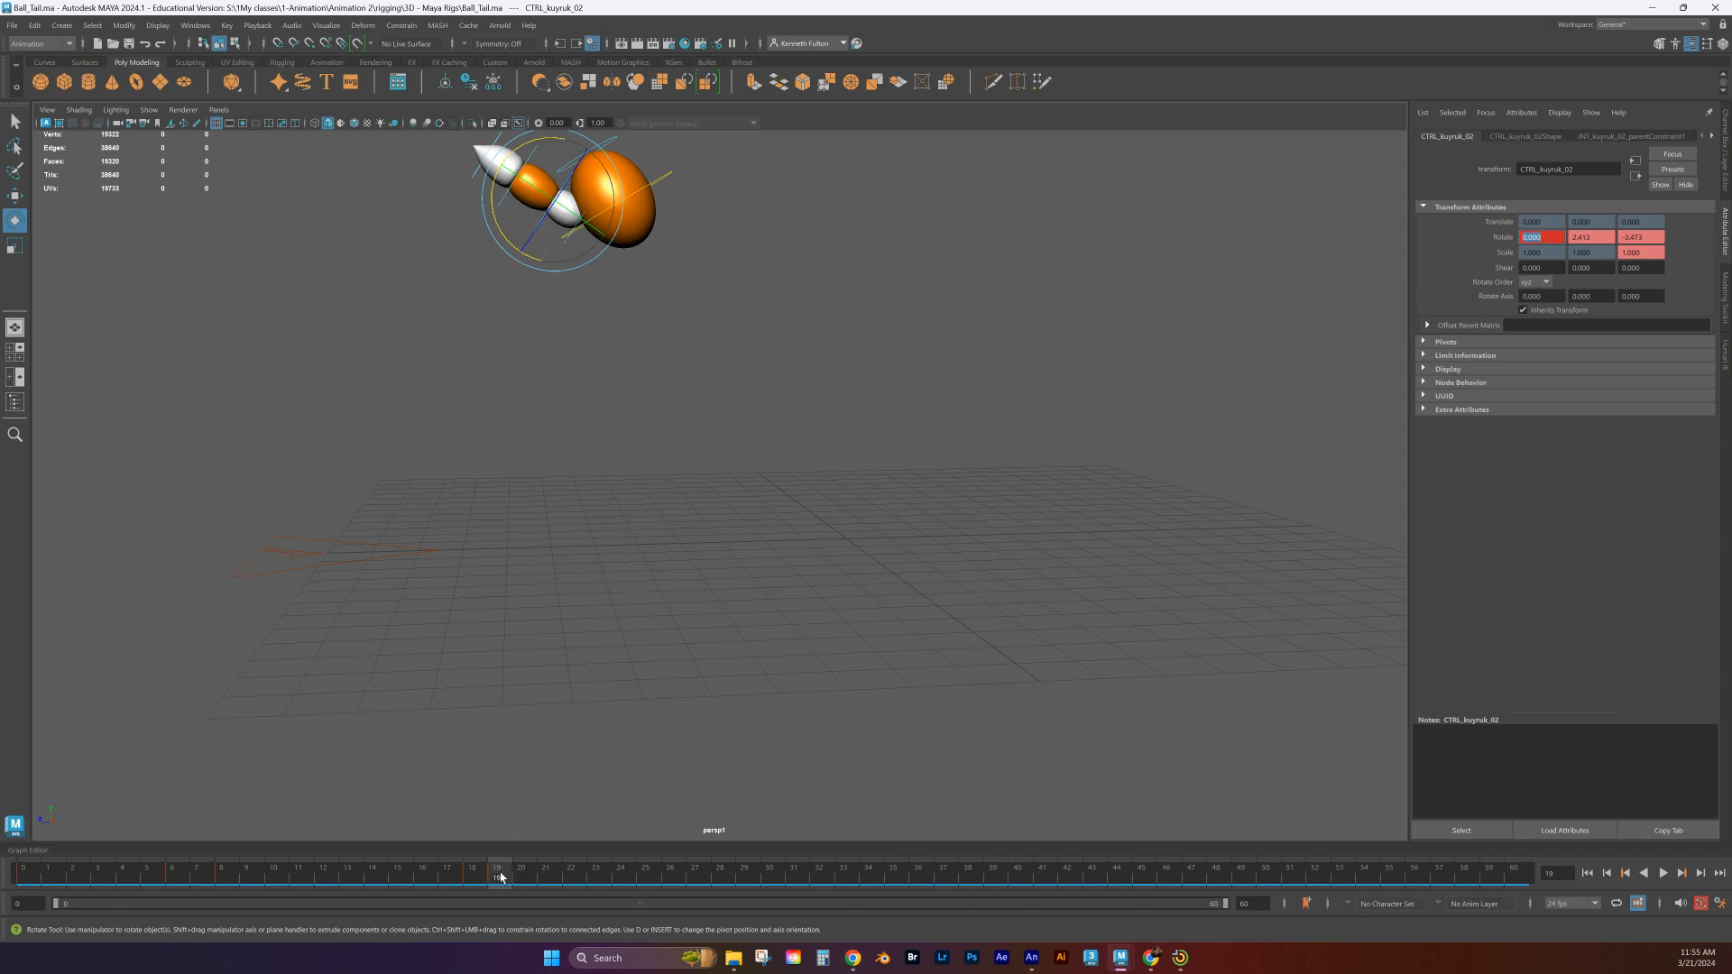
Set CTRL_kuyruk_02's Rotate Y and Rotate Z to 0 at frame 19
{"action": "mouse_move", "coordinate": [501, 876]}
{"action": "left_mouse_down"}
{"action": "mouse_move", "coordinate": [515, 879]}
{"action": "mouse_move", "coordinate": [498, 879]}
{"action": "left_mouse_up"}
{"action": "left_click", "coordinate": [1583, 235]}
{"action": "type", "text": "0"}
{"action": "key", "text": "Return"}
{"action": "key", "text": "Caps_Lock"}
{"action": "key", "text": "Caps_Lock"}
{"action": "left_click", "coordinate": [1646, 239]}
{"action": "type", "text": "000"}
{"action": "key", "text": "Return"}
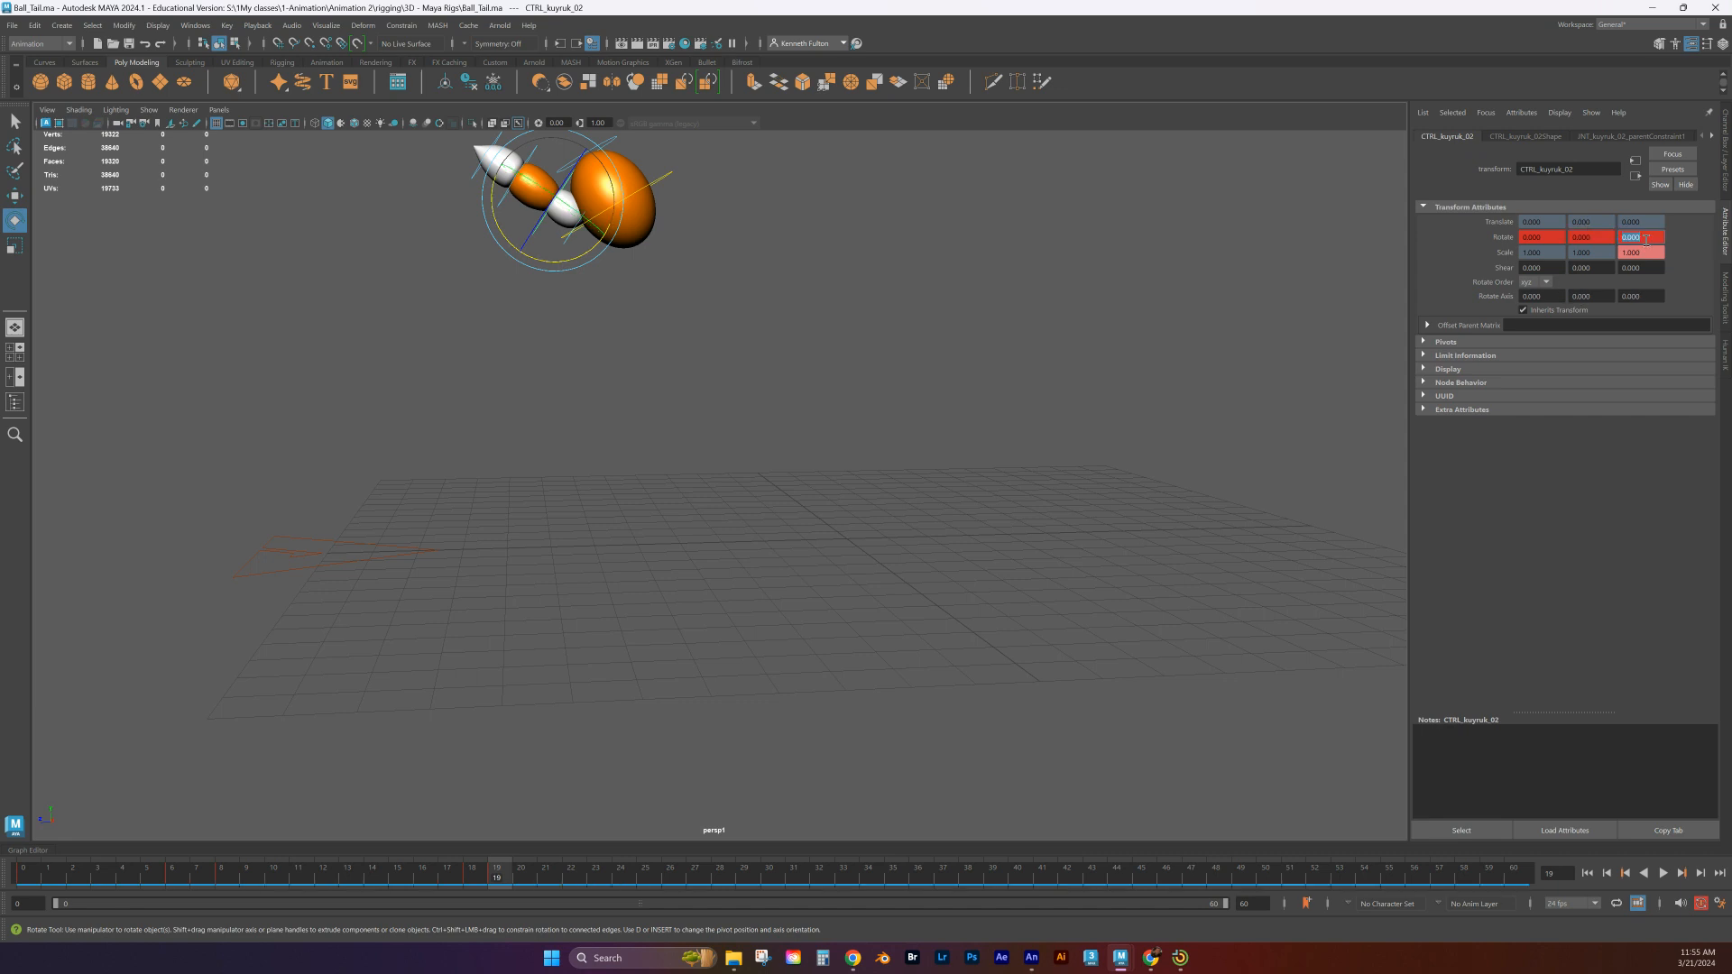
Rotate CTRL_kuyruk_02 to about -33.5 degrees in X at frame 20 so the tail curls upward
{"action": "left_click_drag", "start_coordinate": [500, 874], "coordinate": [529, 878]}
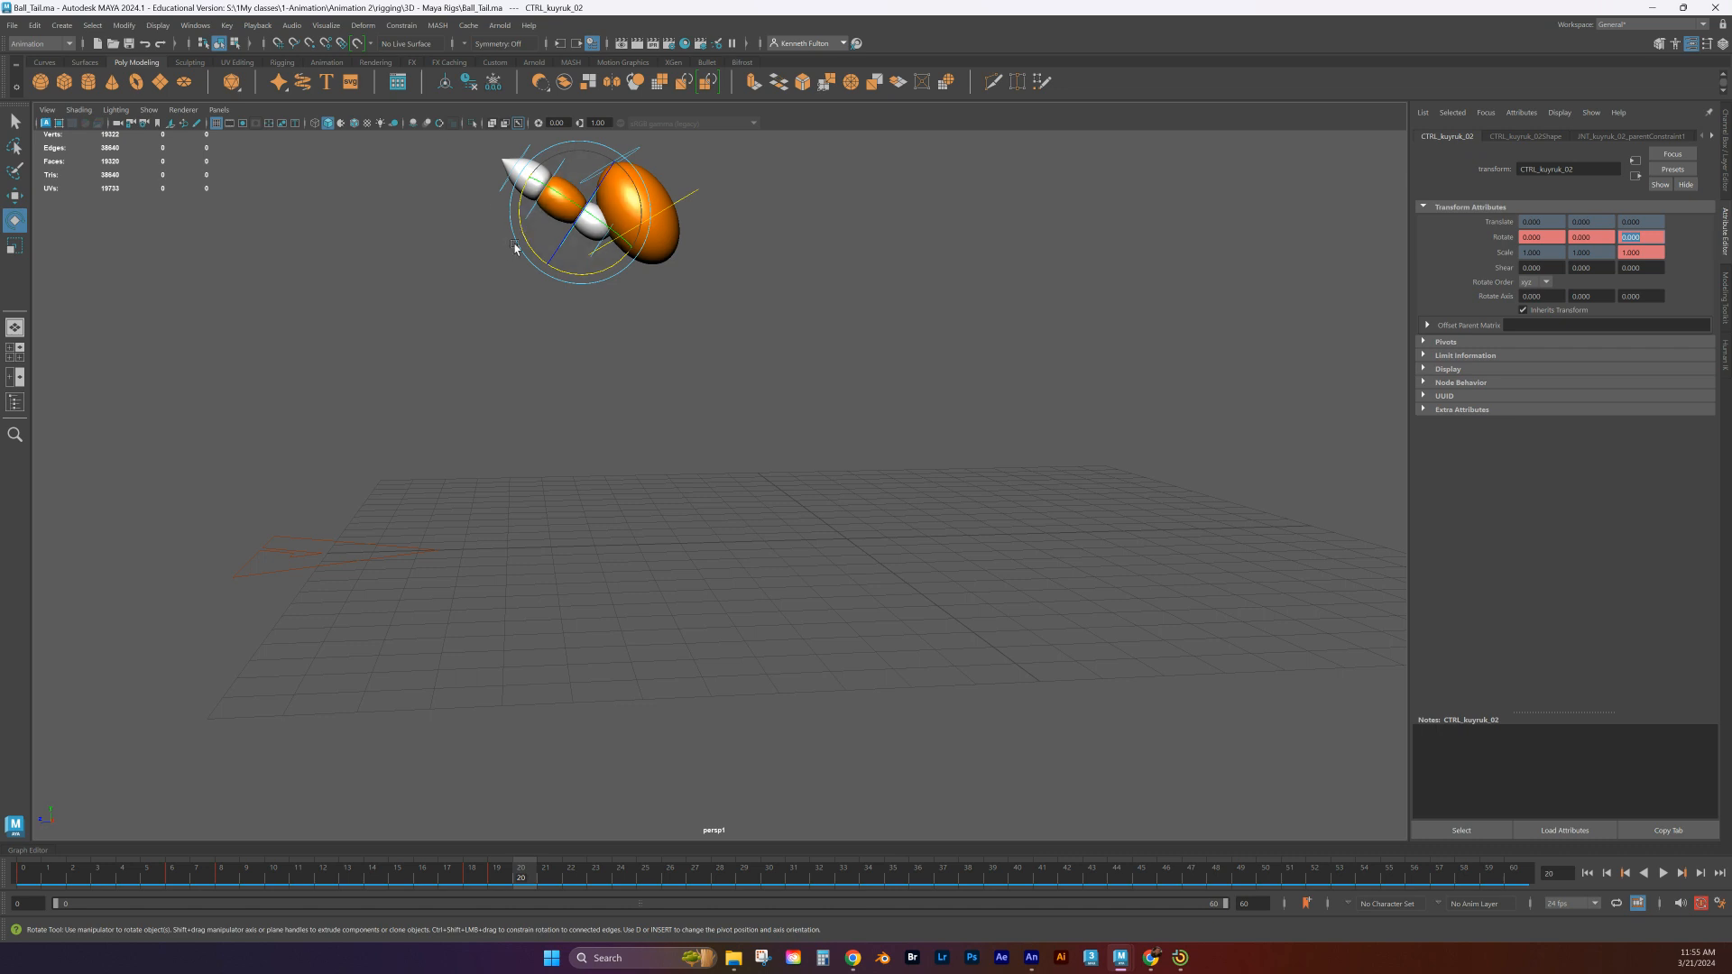
{"action": "left_click_drag", "start_coordinate": [526, 250], "coordinate": [531, 210]}
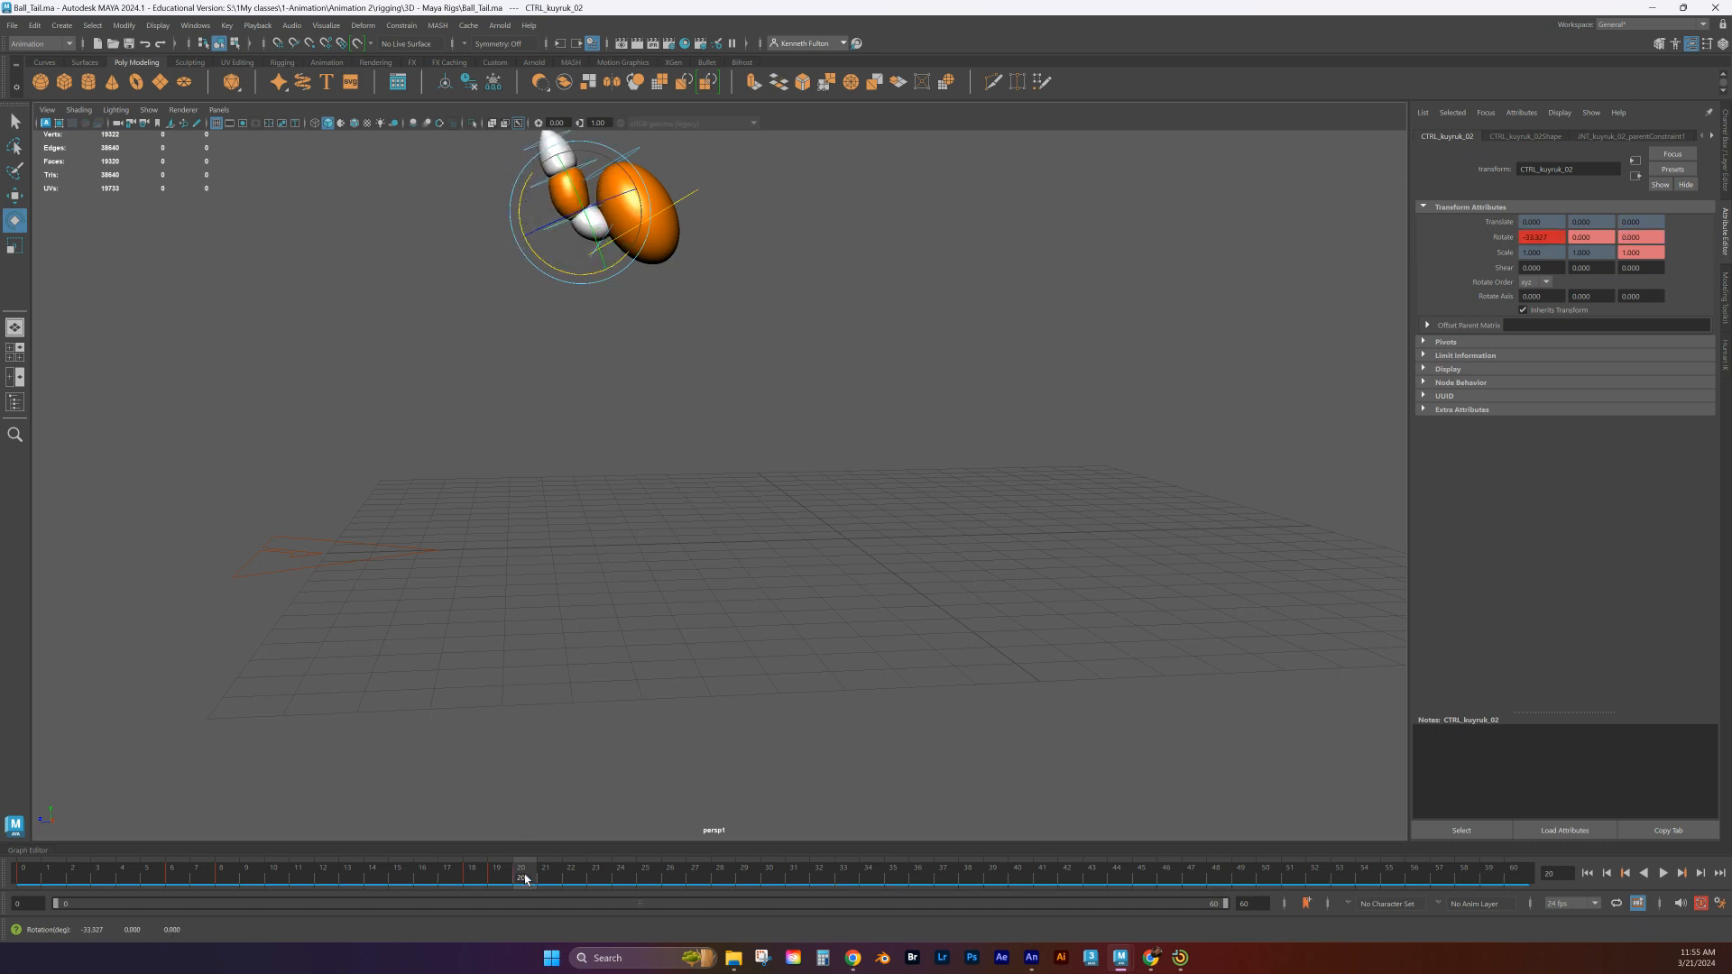
Play the jump and rotate CTRL_kuyruk_02 to about -40.8 degrees in X at frame 30
{"action": "key", "text": "alt+v"}
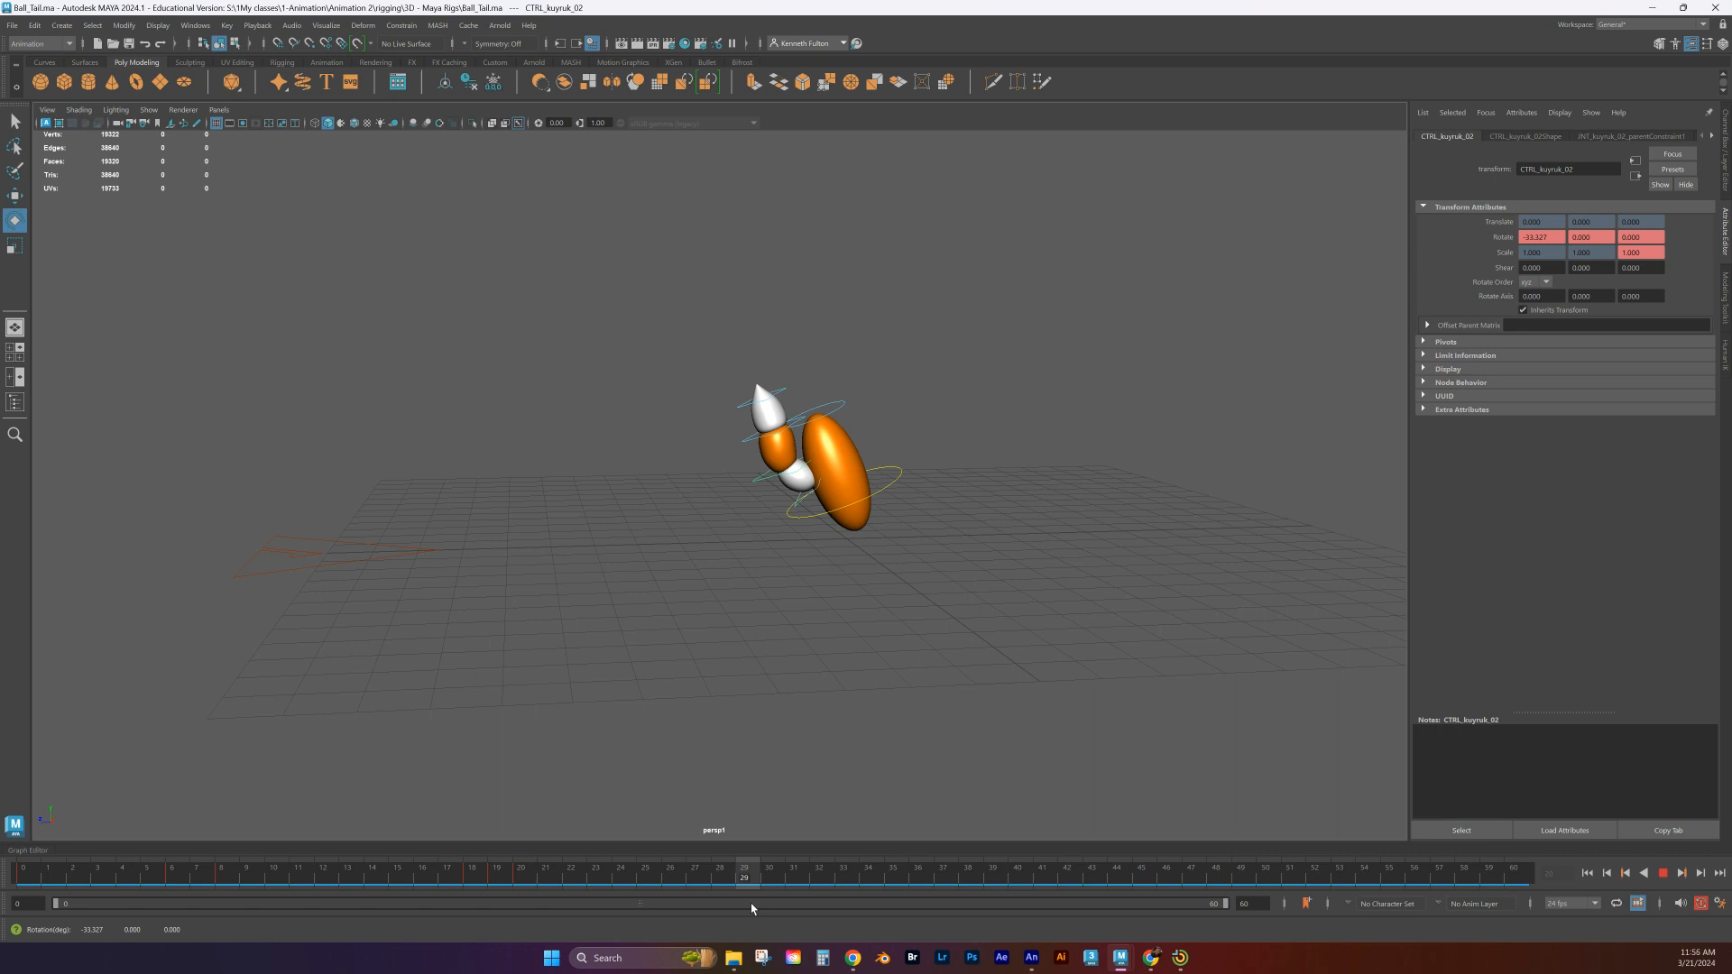
{"action": "key", "text": "Escape"}
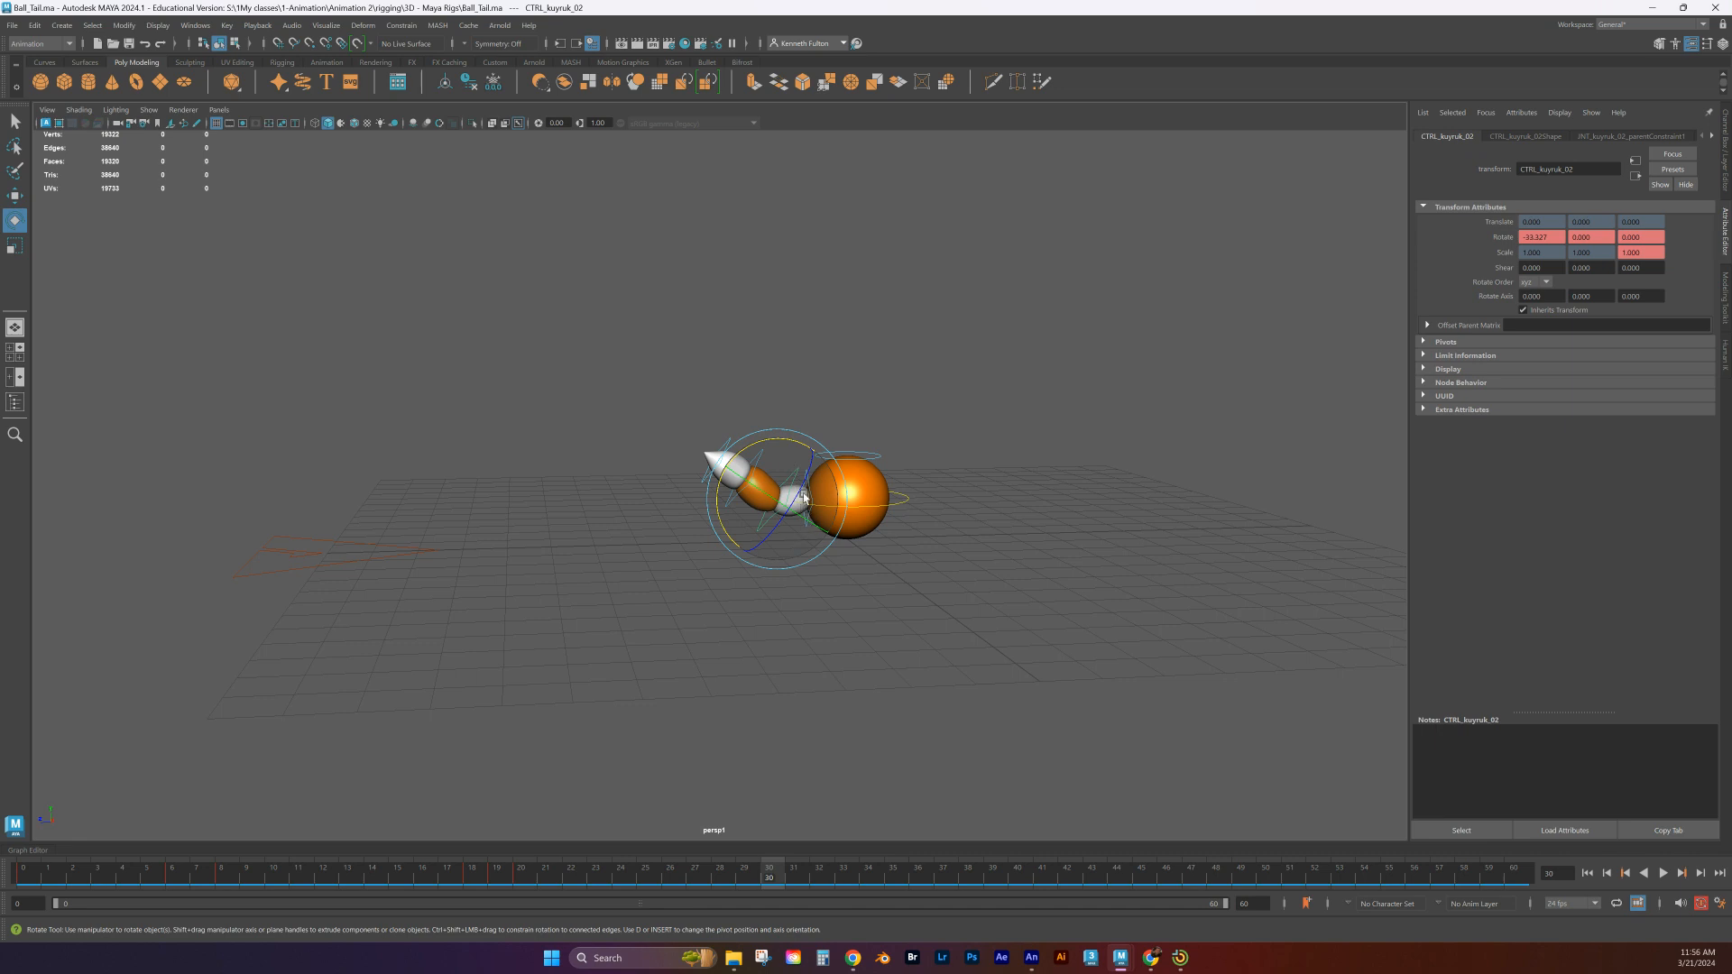
{"action": "left_click_drag", "start_coordinate": [799, 444], "coordinate": [808, 455]}
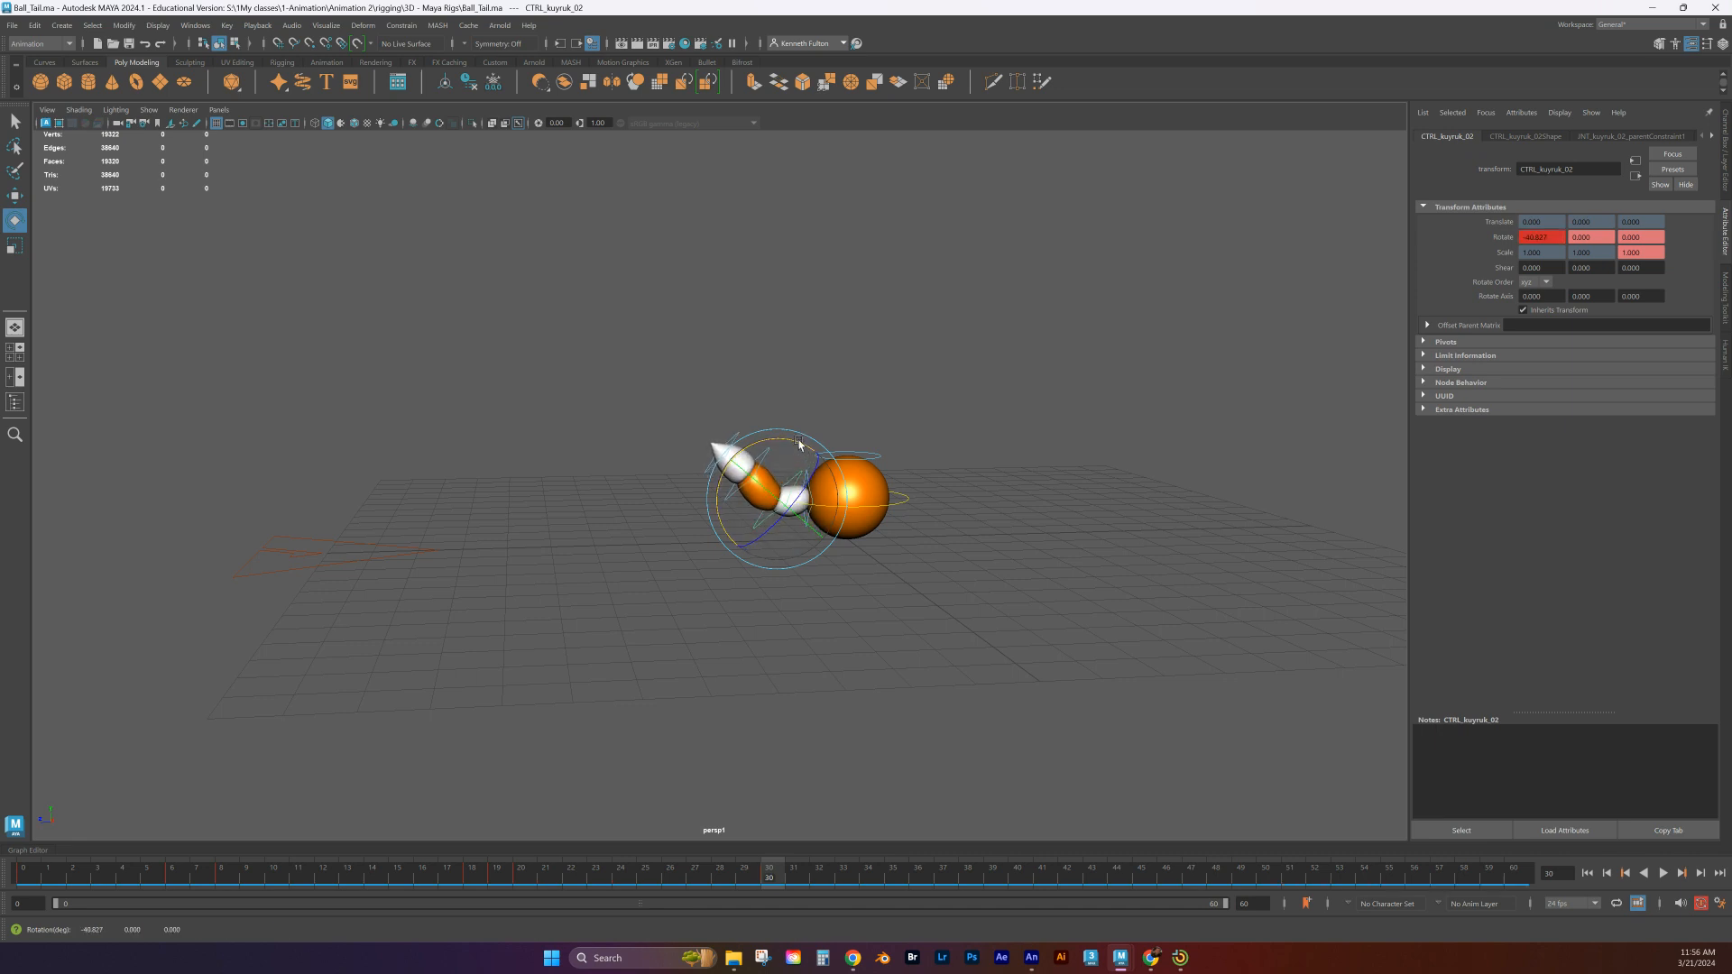
Set CTRL_kuyruk_02's Rotate X to 7 at frame 31
{"action": "left_click_drag", "start_coordinate": [791, 872], "coordinate": [852, 887]}
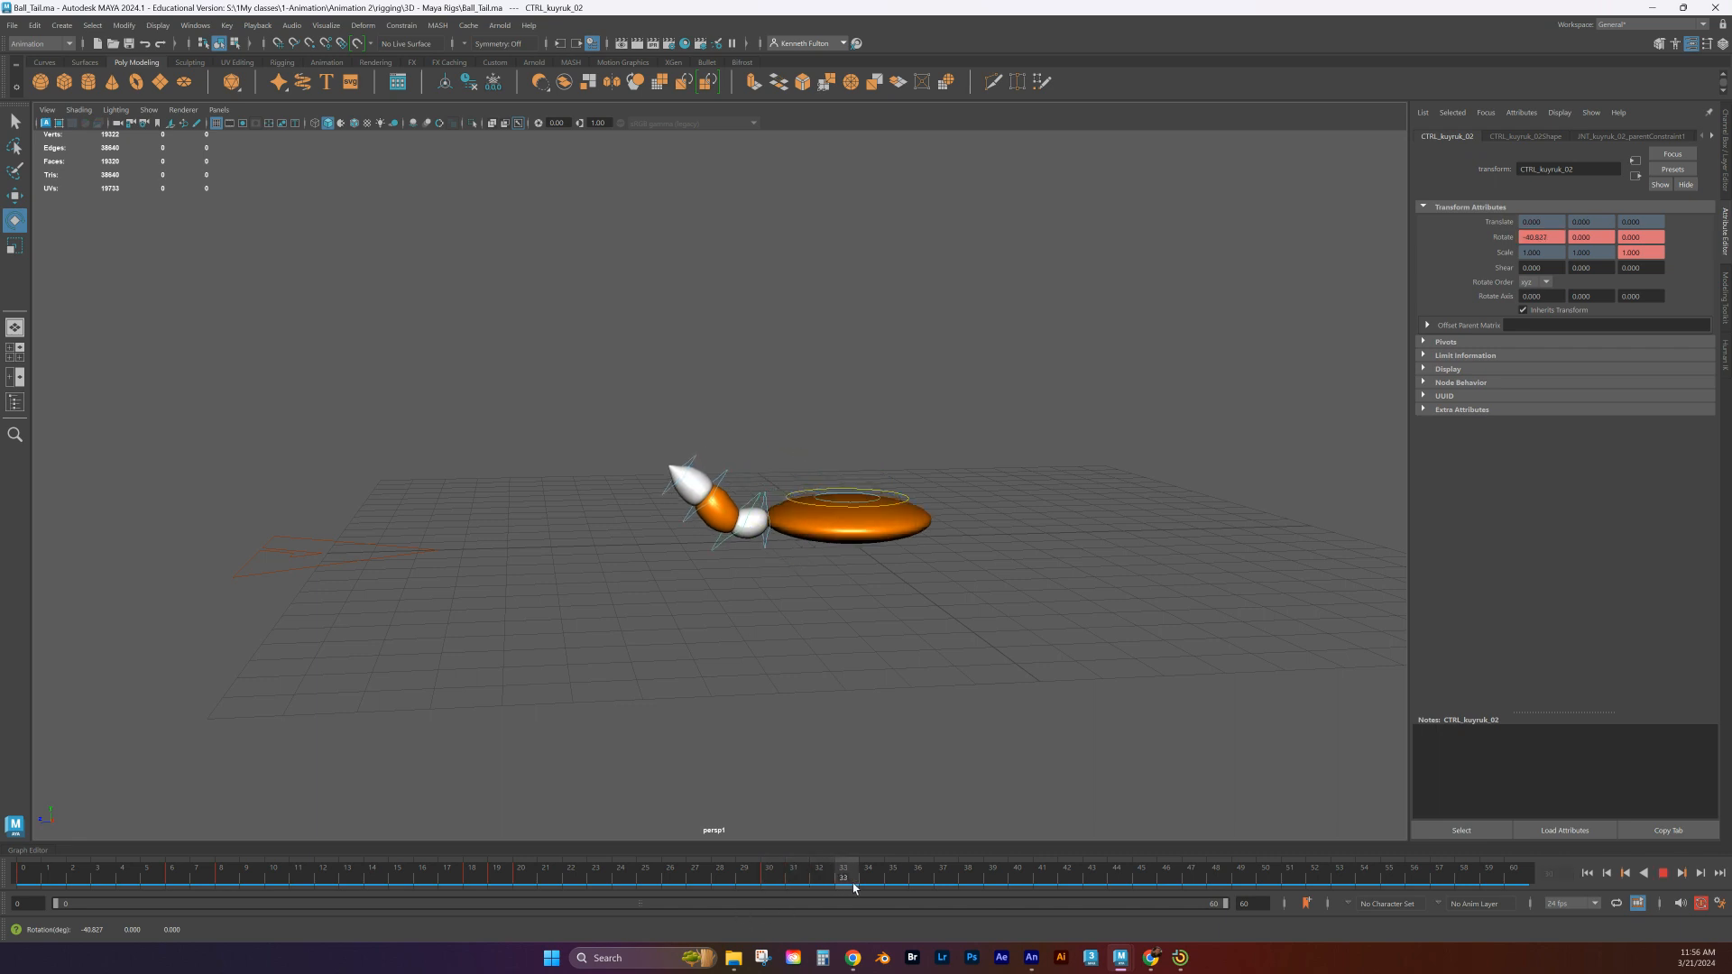
{"action": "left_click_drag", "start_coordinate": [851, 882], "coordinate": [793, 880]}
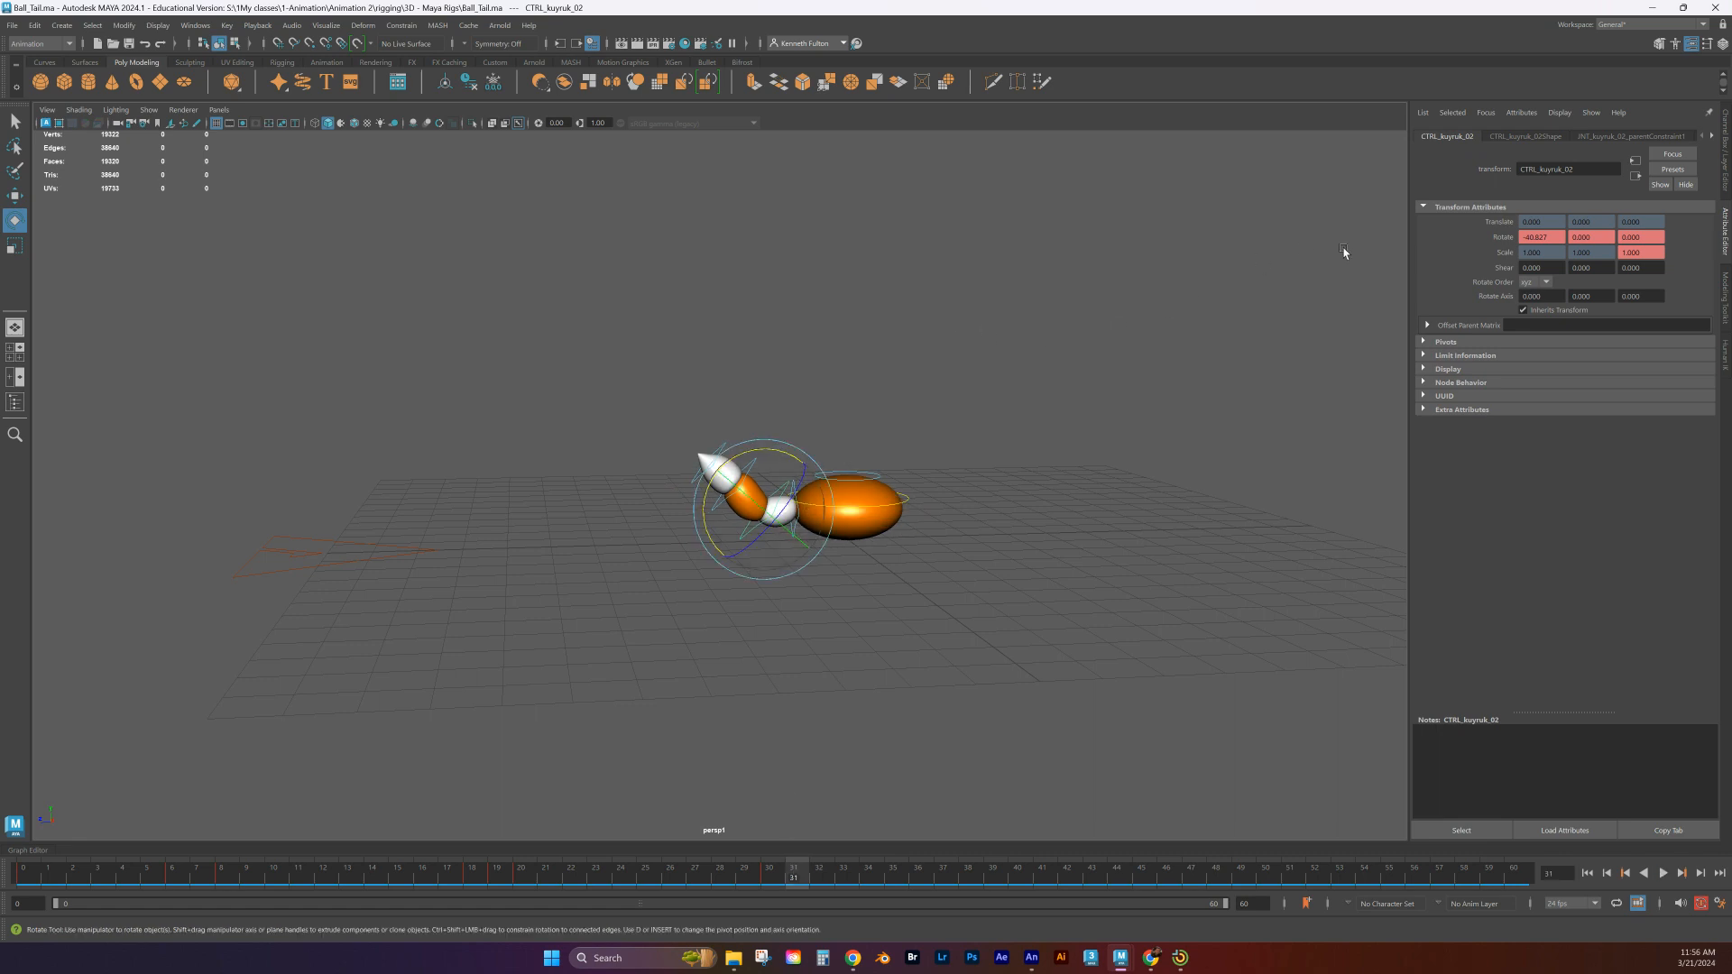
{"action": "left_click", "coordinate": [1542, 236]}
{"action": "type", "text": "7"}
{"action": "key", "text": "Return"}
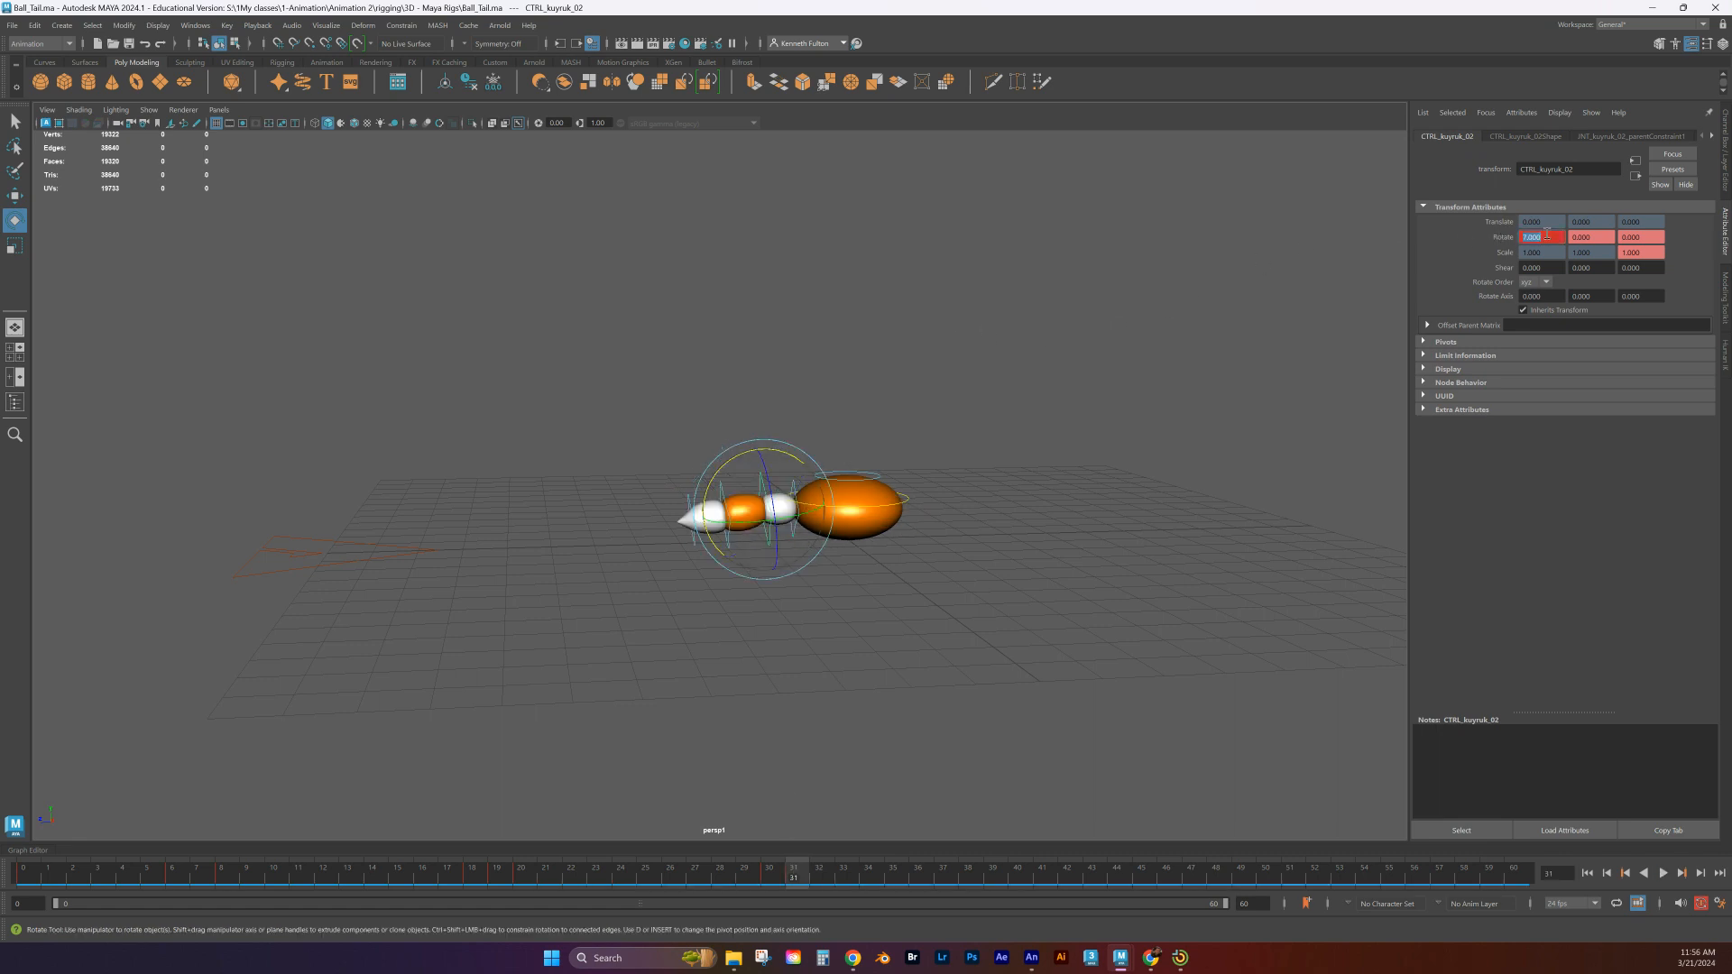
Rotate CTRL_kuyruk_03 to about 27.5 degrees in X at frame 8 so the tail drags during takeoff
{"action": "left_click_drag", "start_coordinate": [812, 877], "coordinate": [72, 880]}
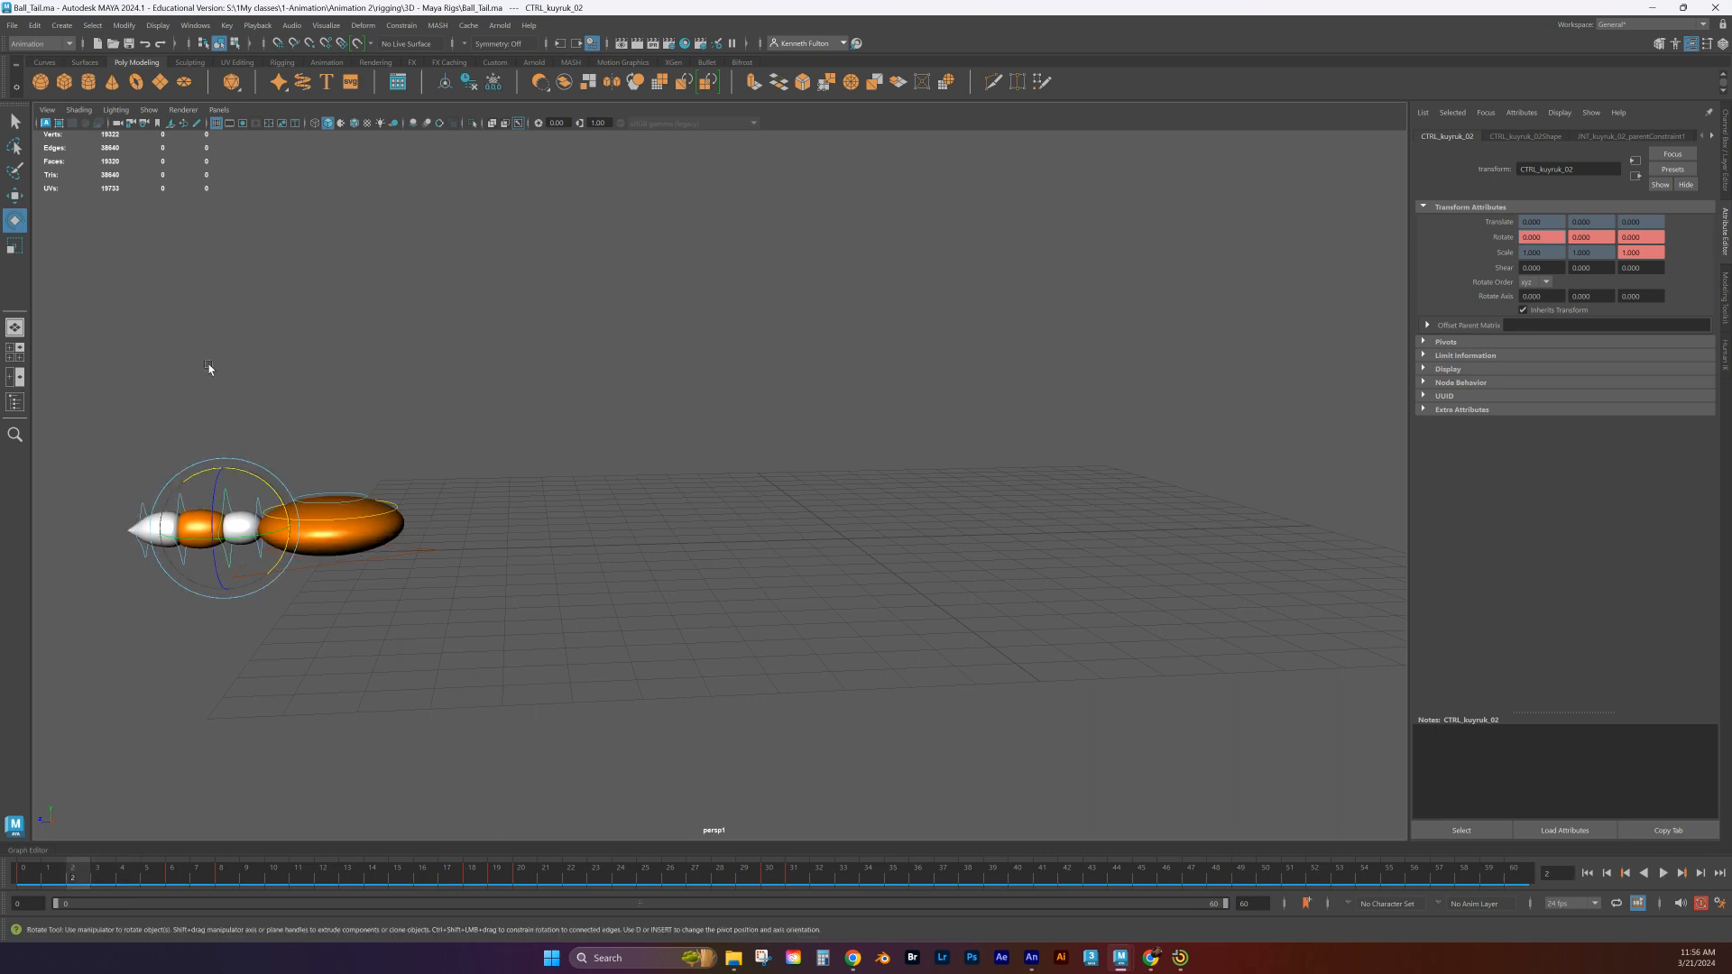
{"action": "left_click", "coordinate": [205, 374]}
{"action": "left_click", "coordinate": [173, 507]}
{"action": "key", "text": "alt+v"}
{"action": "left_click_drag", "start_coordinate": [133, 883], "coordinate": [221, 893]}
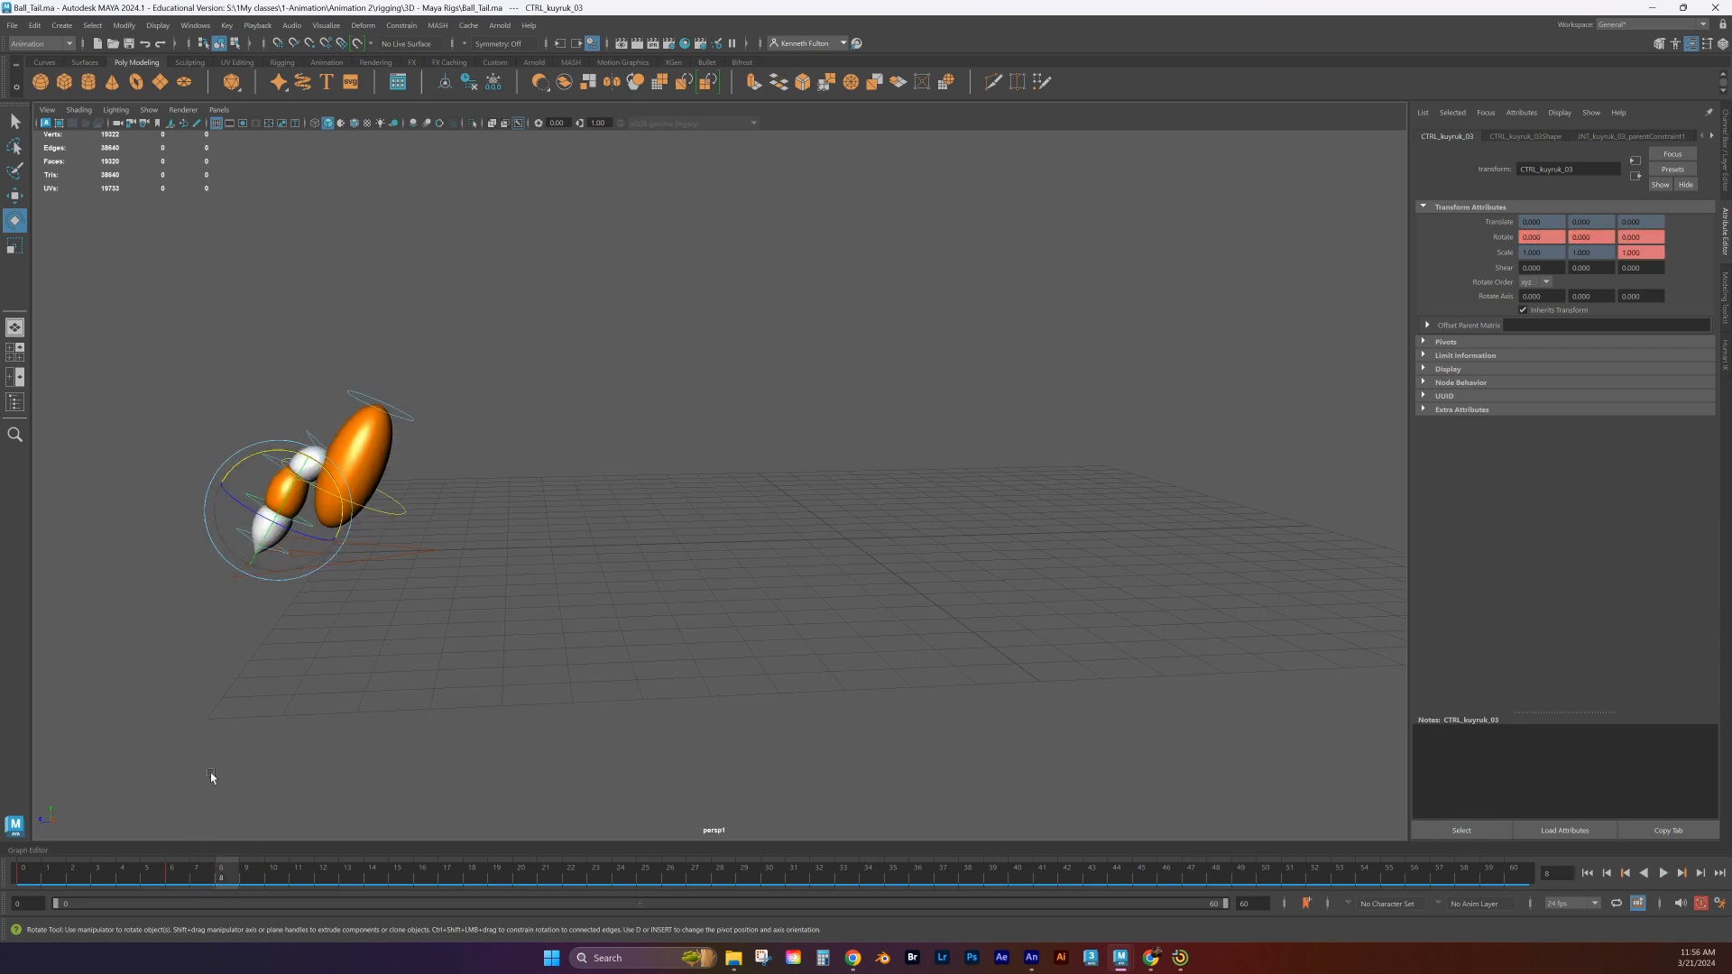
{"action": "left_click_drag", "start_coordinate": [242, 463], "coordinate": [202, 475]}
Rotate CTRL_kuyruk_03 to about -38.6 degrees in X at frame 20 so the tail curls upward
{"action": "left_click_drag", "start_coordinate": [208, 869], "coordinate": [495, 881]}
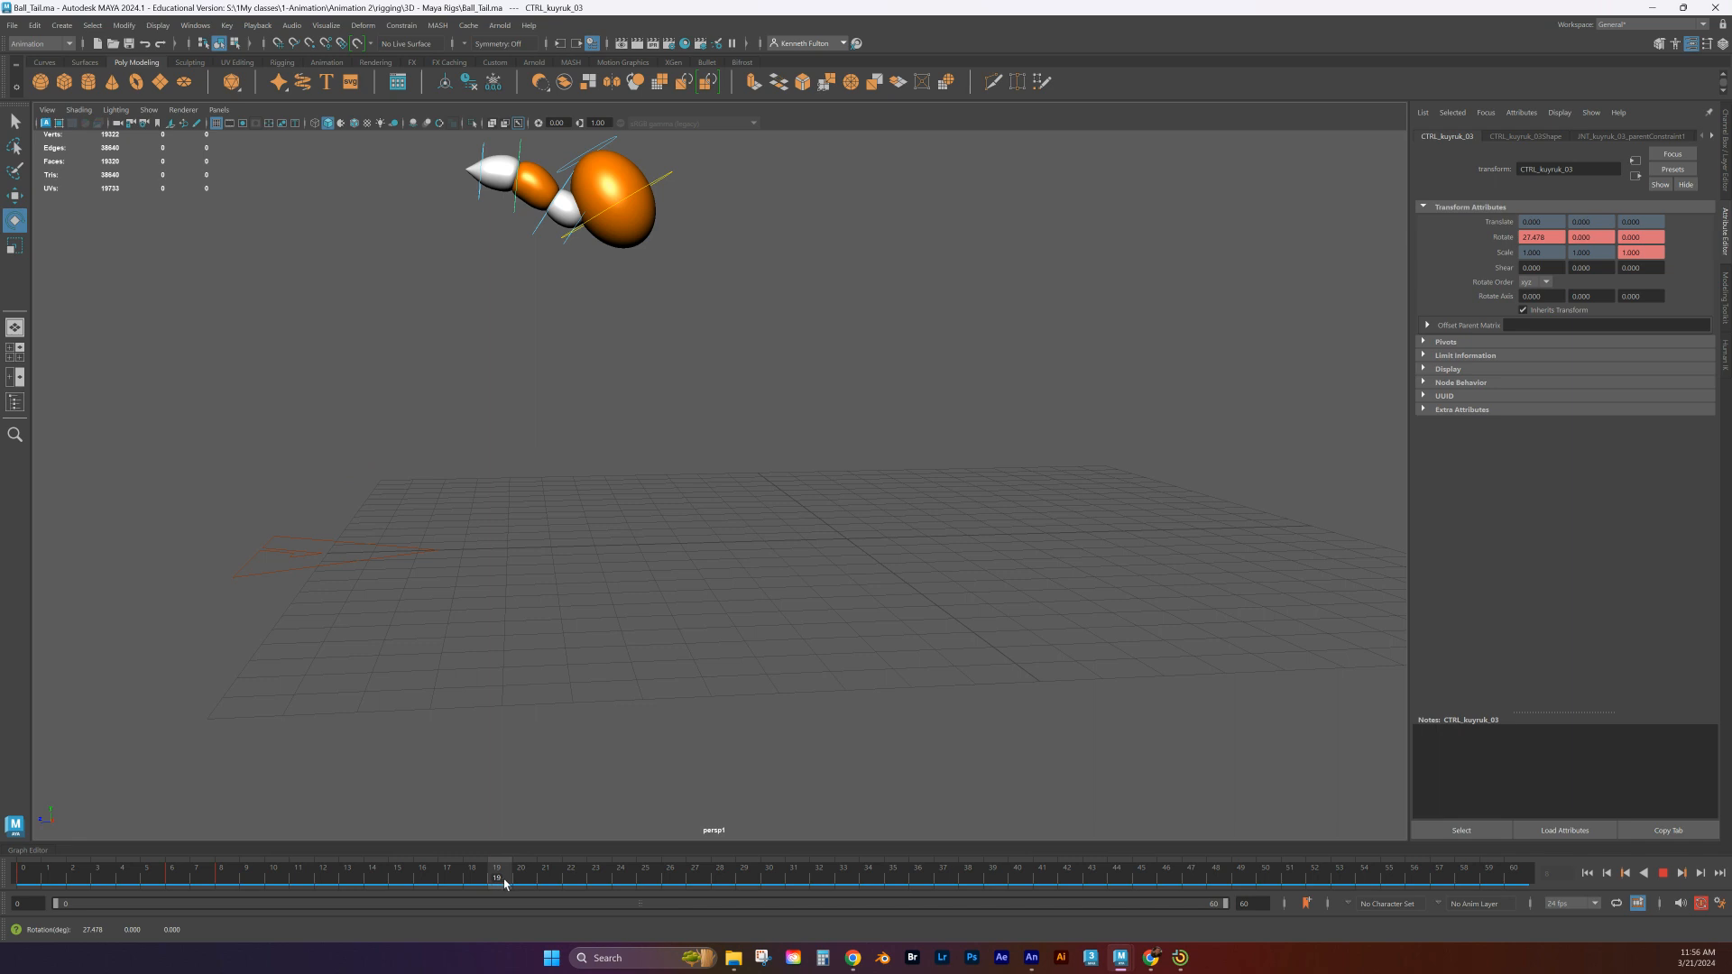
{"action": "left_click_drag", "start_coordinate": [505, 883], "coordinate": [520, 880]}
{"action": "left_click_drag", "start_coordinate": [596, 235], "coordinate": [527, 223]}
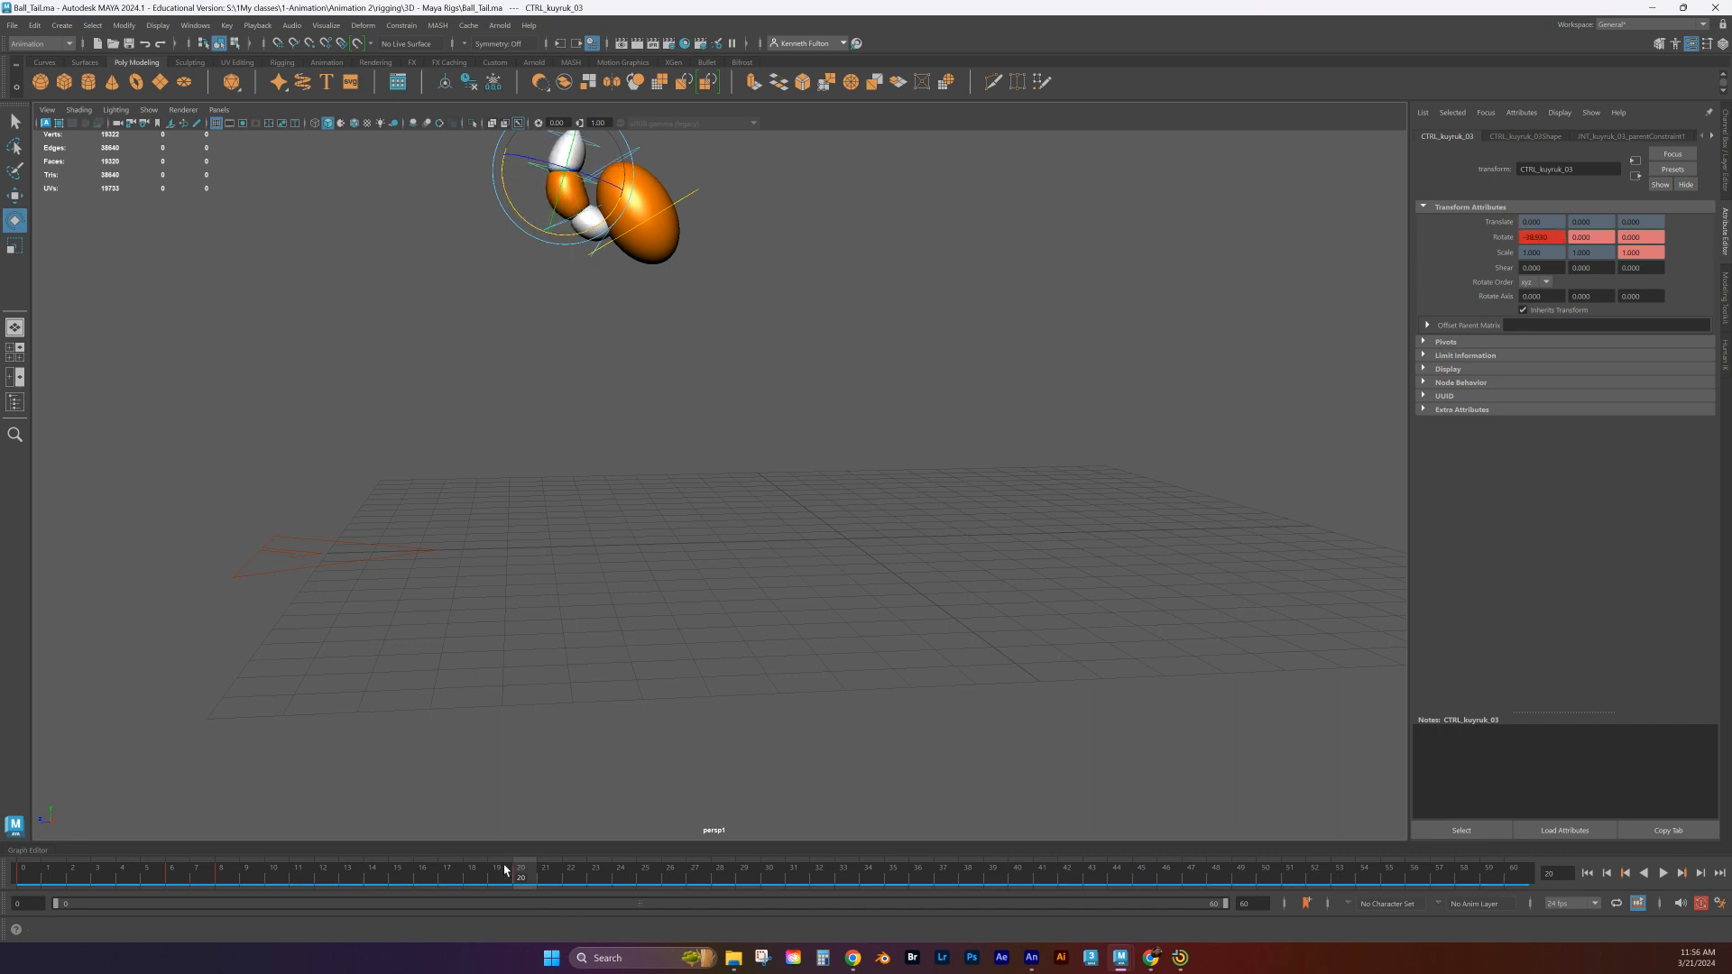
Play the jump and rotate CTRL_kuyruk_03 to about -1.2 degrees in X at frame 31 to straighten the tail
{"action": "key", "text": "alt+v"}
{"action": "left_click_drag", "start_coordinate": [209, 831], "coordinate": [789, 960]}
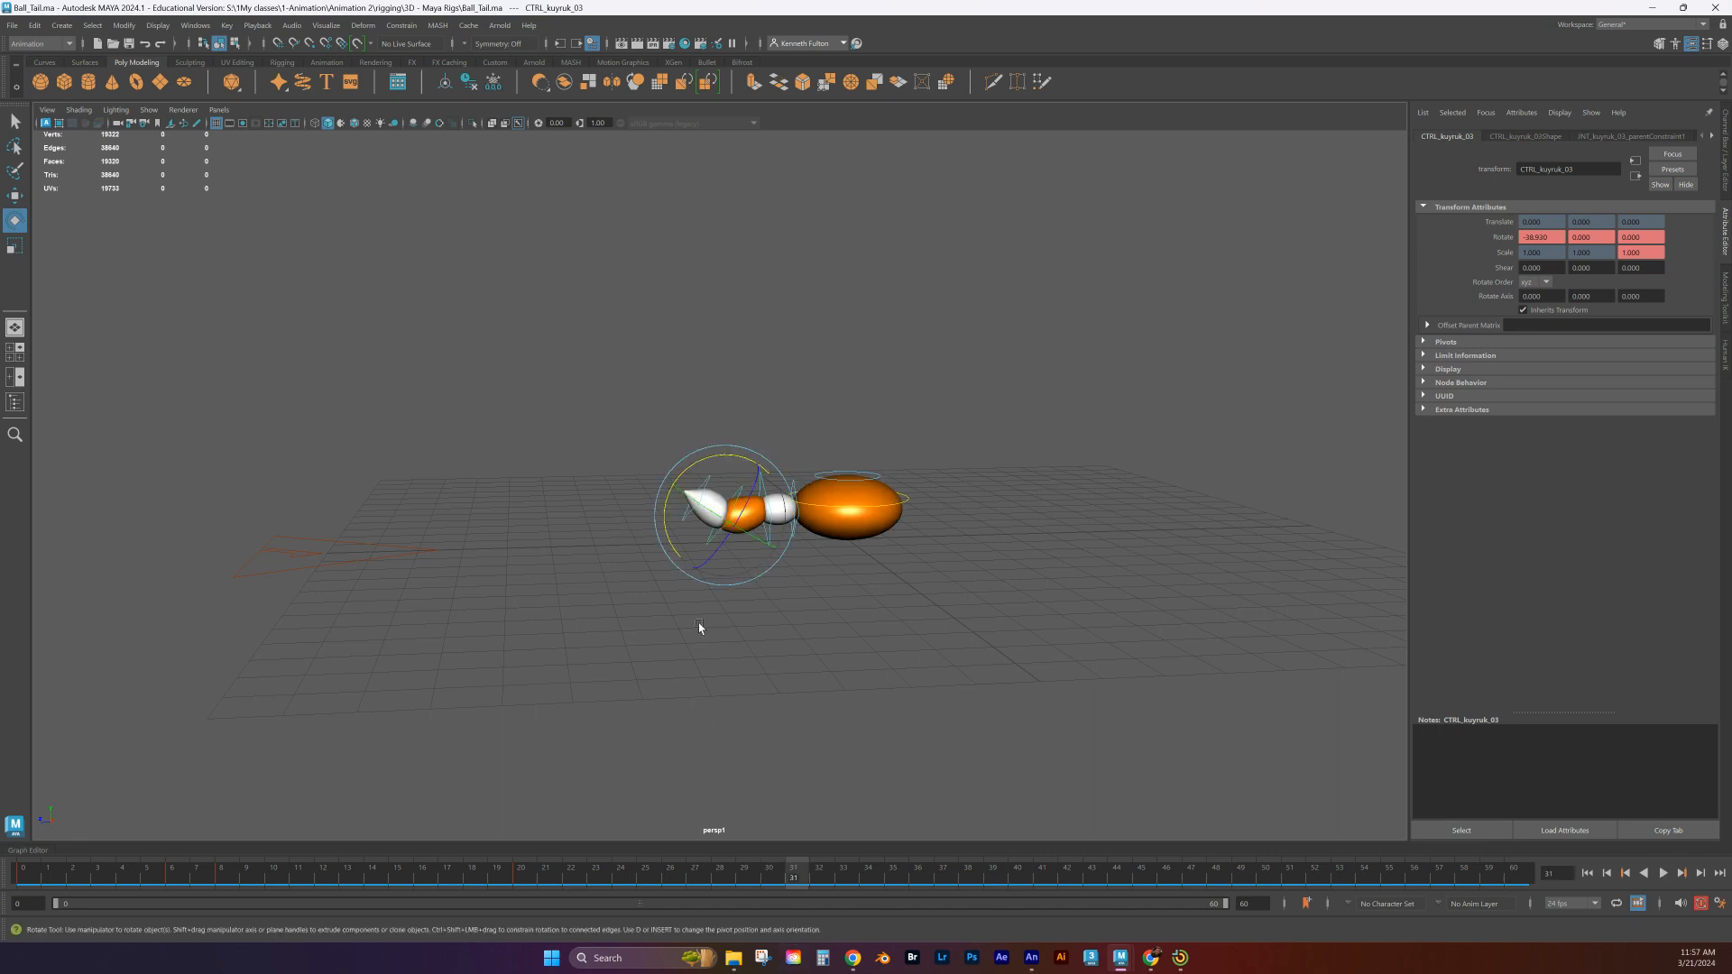
{"action": "left_click_drag", "start_coordinate": [747, 465], "coordinate": [712, 460]}
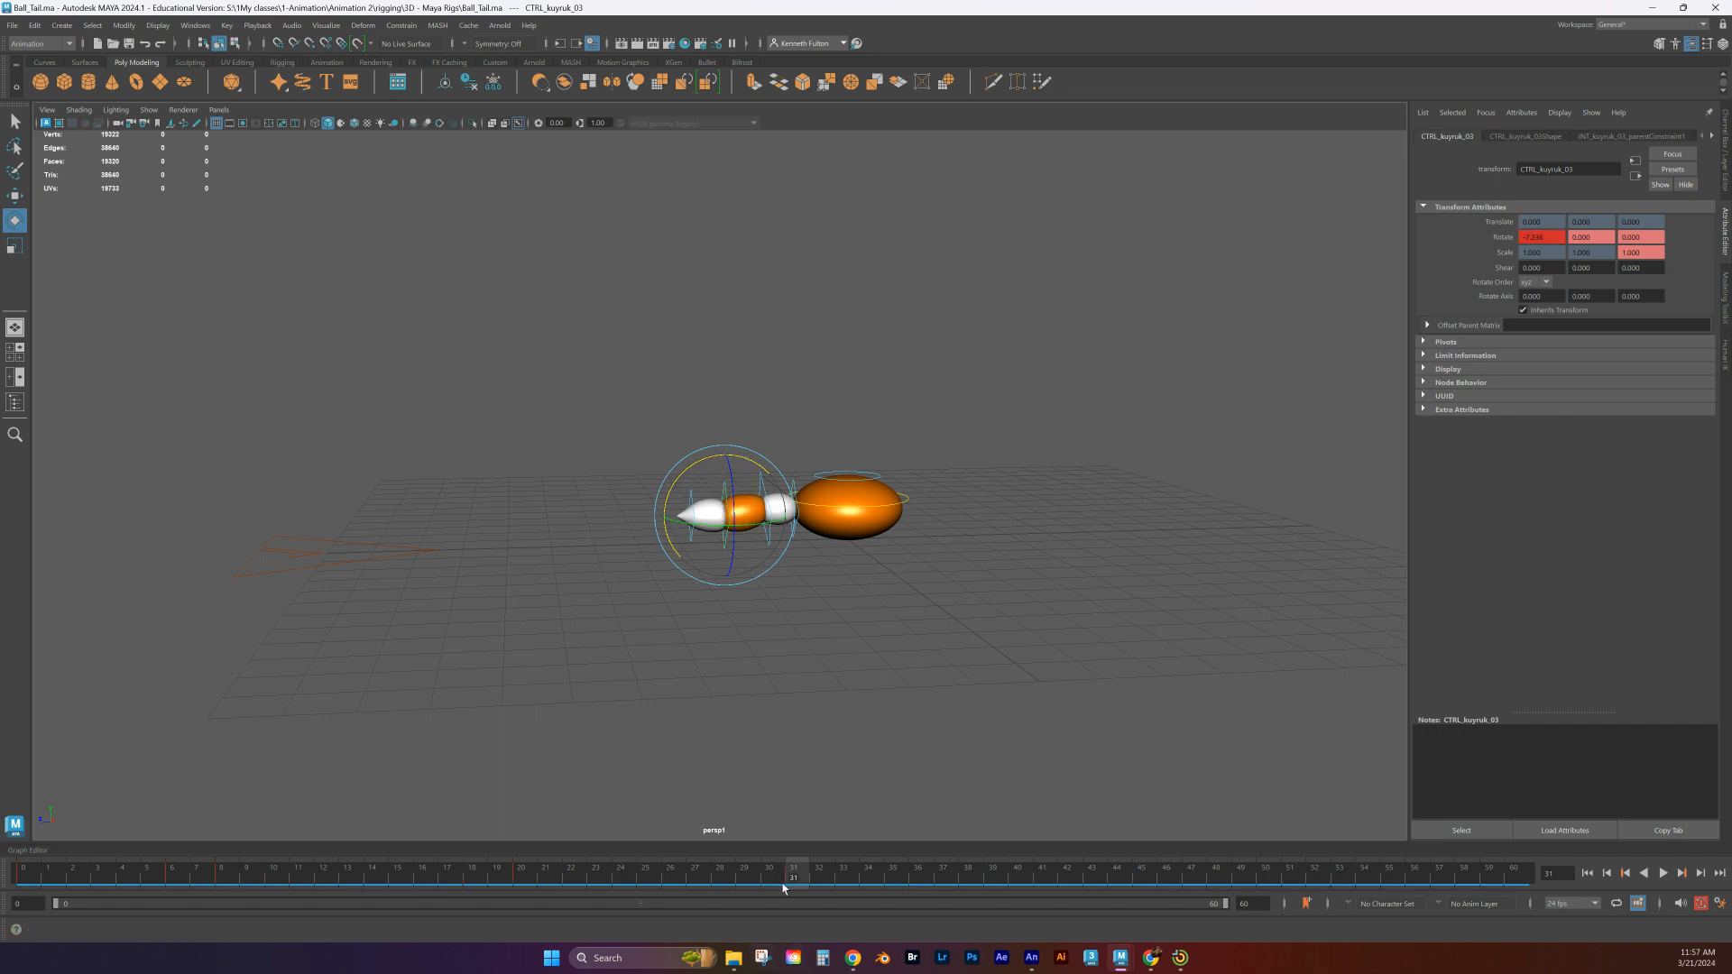
Rotate CTRL_kuyruk_03 to about -48.7 degrees in X at frame 30 and play back the jump
{"action": "mouse_move", "coordinate": [811, 877]}
{"action": "left_mouse_down"}
{"action": "mouse_move", "coordinate": [579, 879]}
{"action": "mouse_move", "coordinate": [783, 893]}
{"action": "left_mouse_up"}
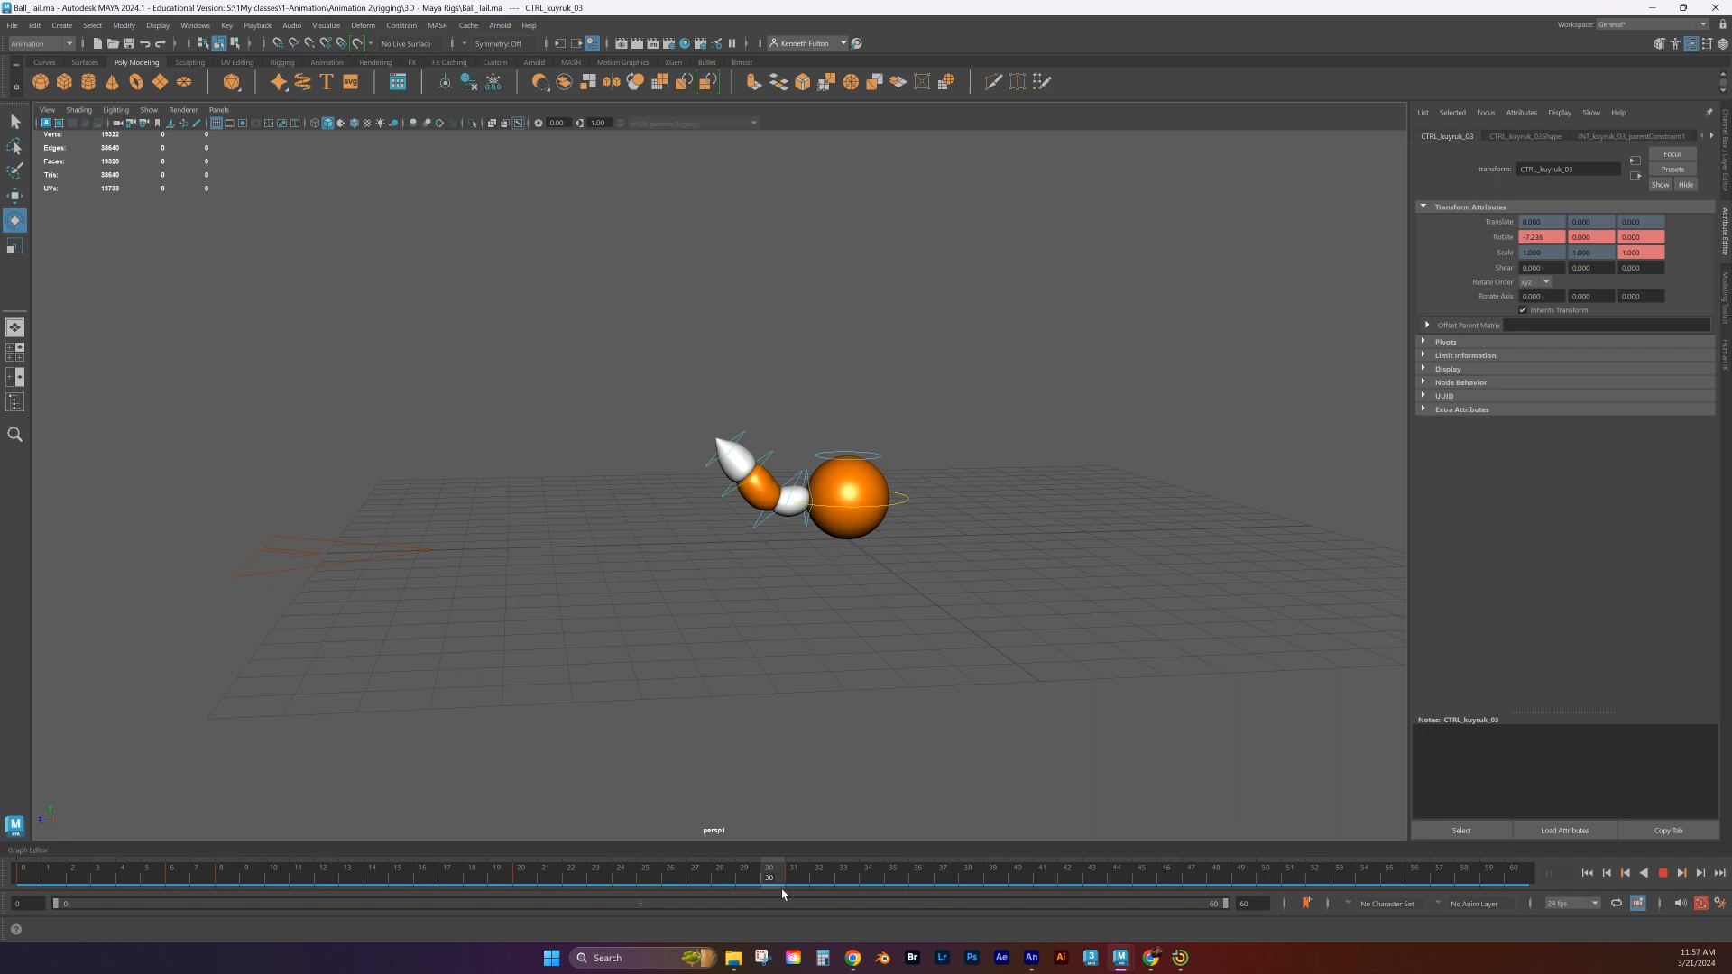
{"action": "left_click_drag", "start_coordinate": [756, 431], "coordinate": [804, 458]}
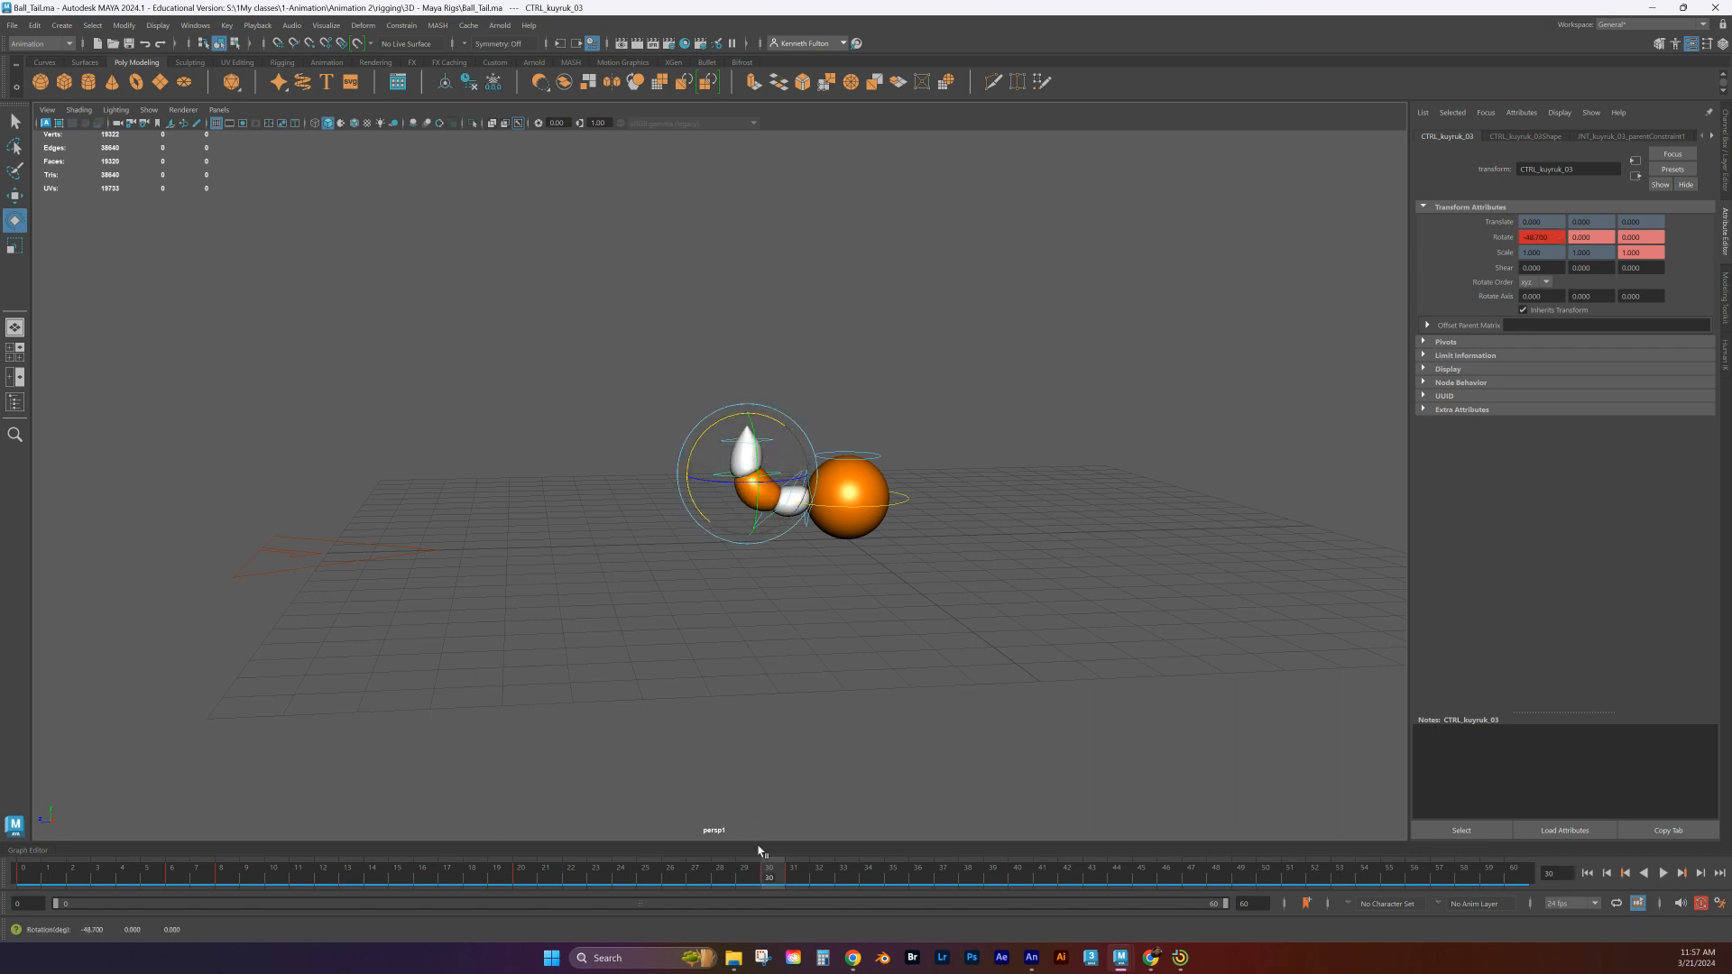
{"action": "key", "text": "alt+v"}
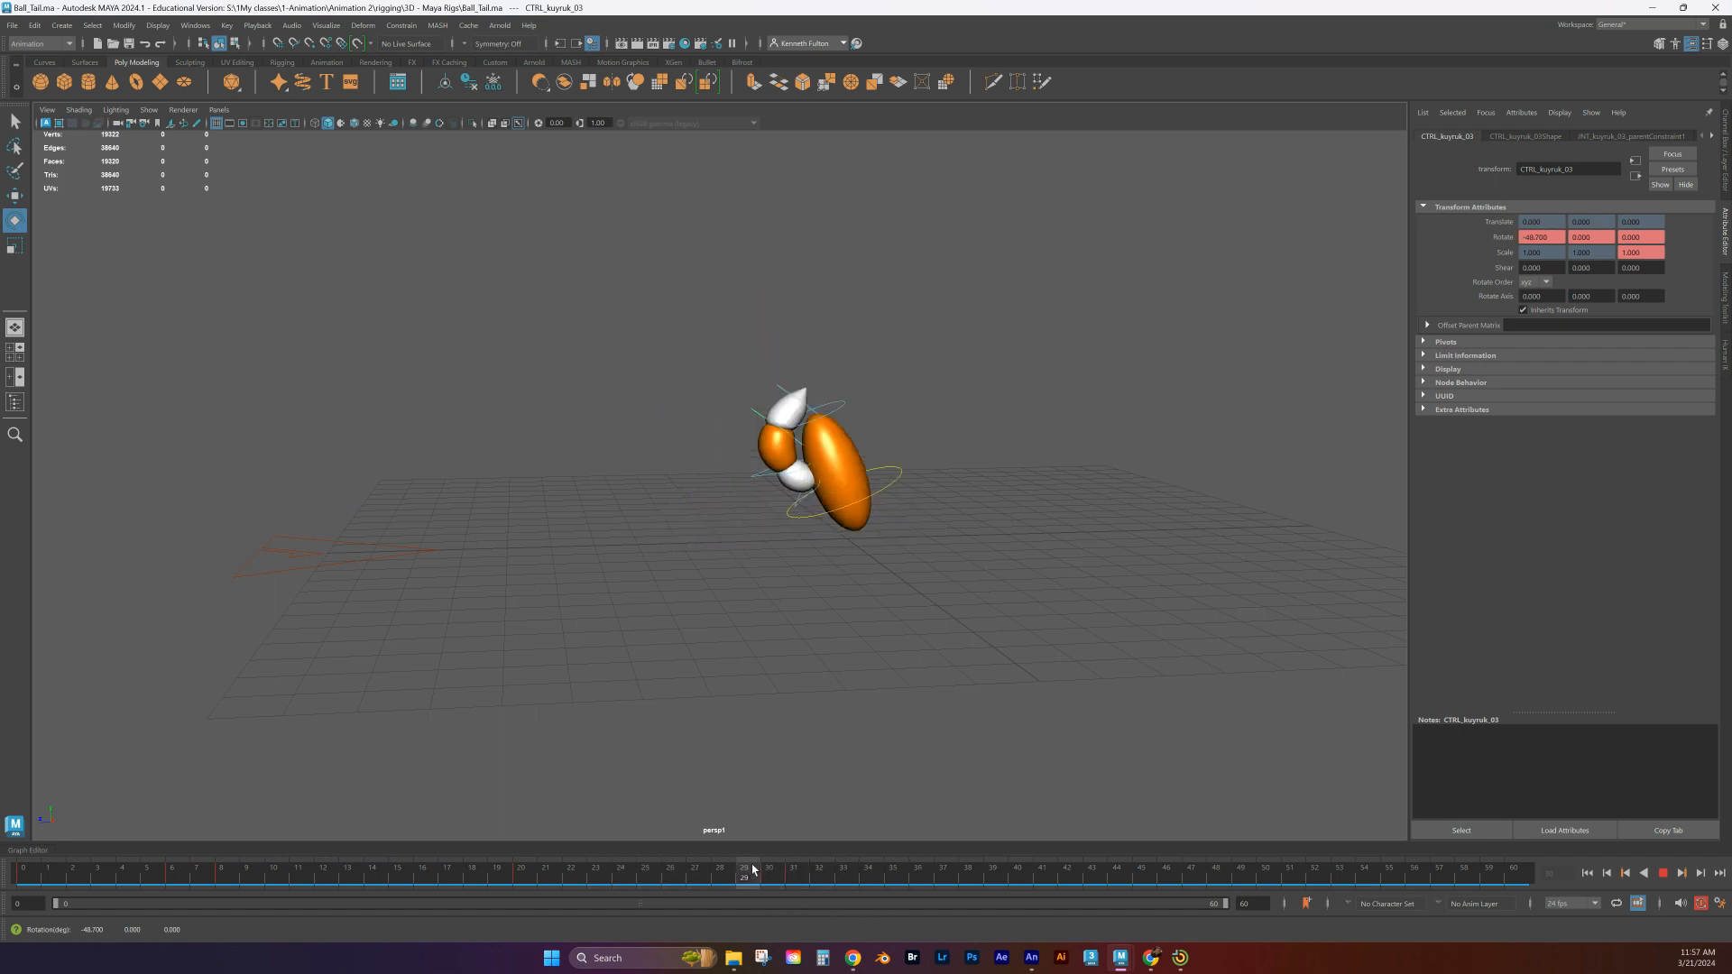
Set CTRL_kuyruk_03's Rotate X to 0 at frame 36
{"action": "mouse_move", "coordinate": [539, 839]}
{"action": "left_mouse_down"}
{"action": "mouse_move", "coordinate": [123, 825]}
{"action": "mouse_move", "coordinate": [916, 926]}
{"action": "left_mouse_up"}
{"action": "key", "text": "e"}
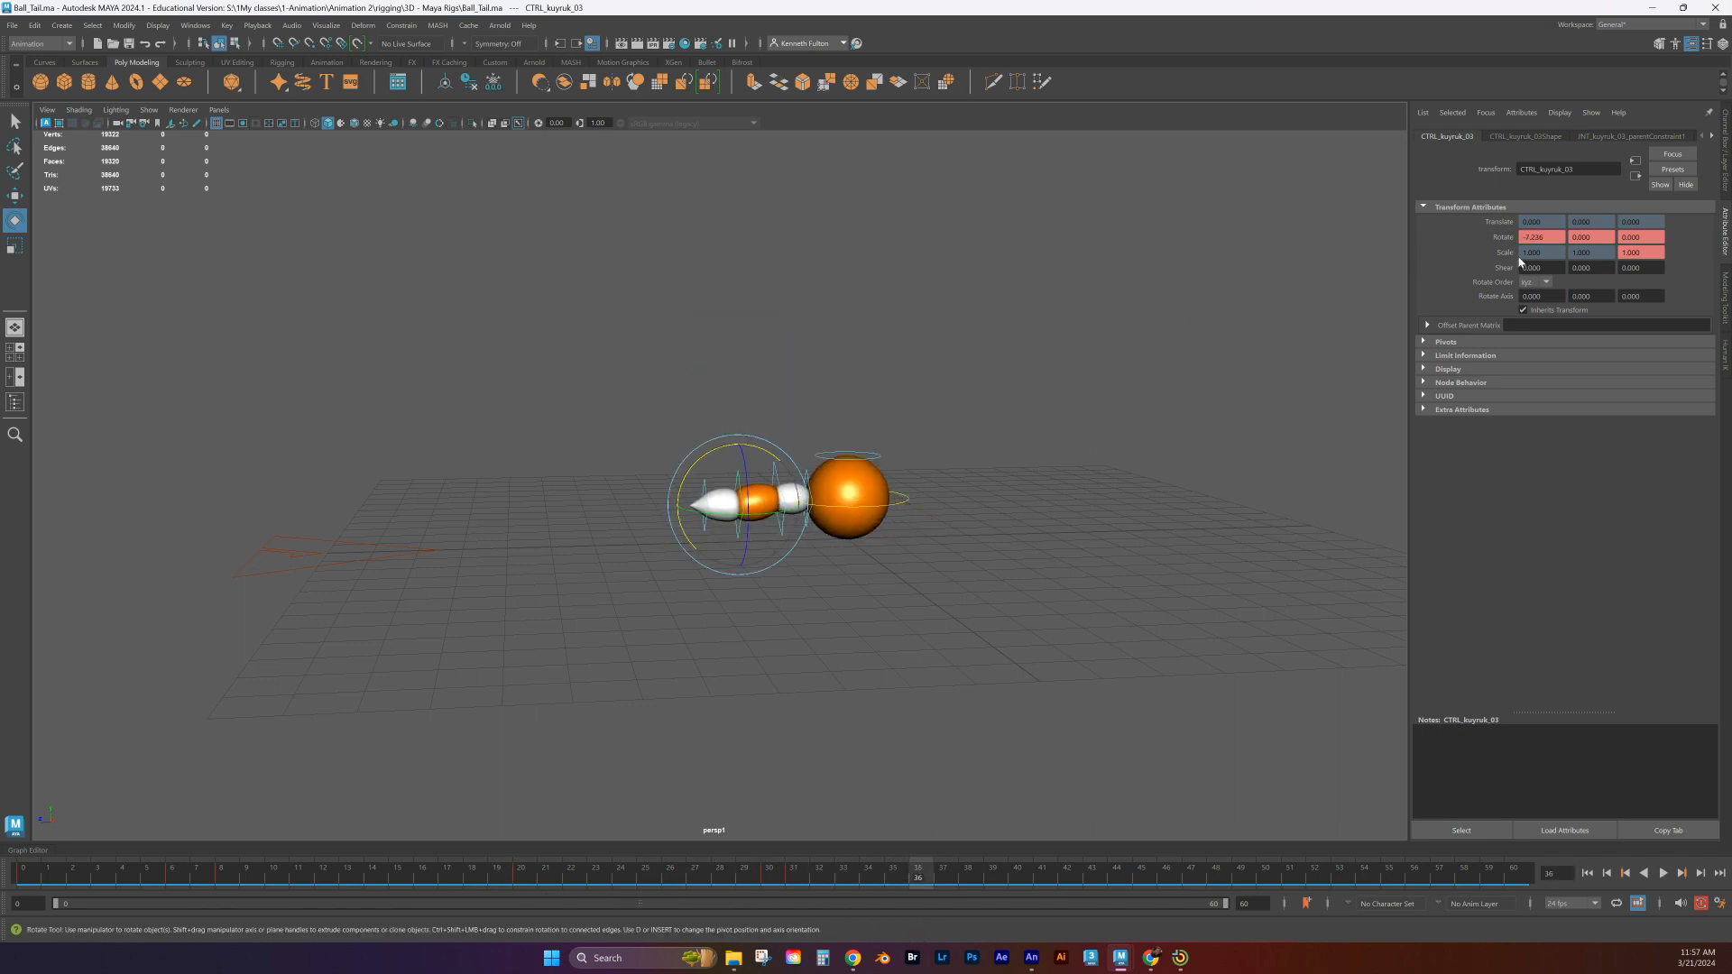
{"action": "type", "text": "0"}
{"action": "key", "text": "Return"}
Rotate the tail-tip control CTRL_kuyruk_04 to about 16.3 degrees in X at frame 9
{"action": "left_click_drag", "start_coordinate": [918, 872], "coordinate": [122, 869]}
{"action": "left_click", "coordinate": [161, 312]}
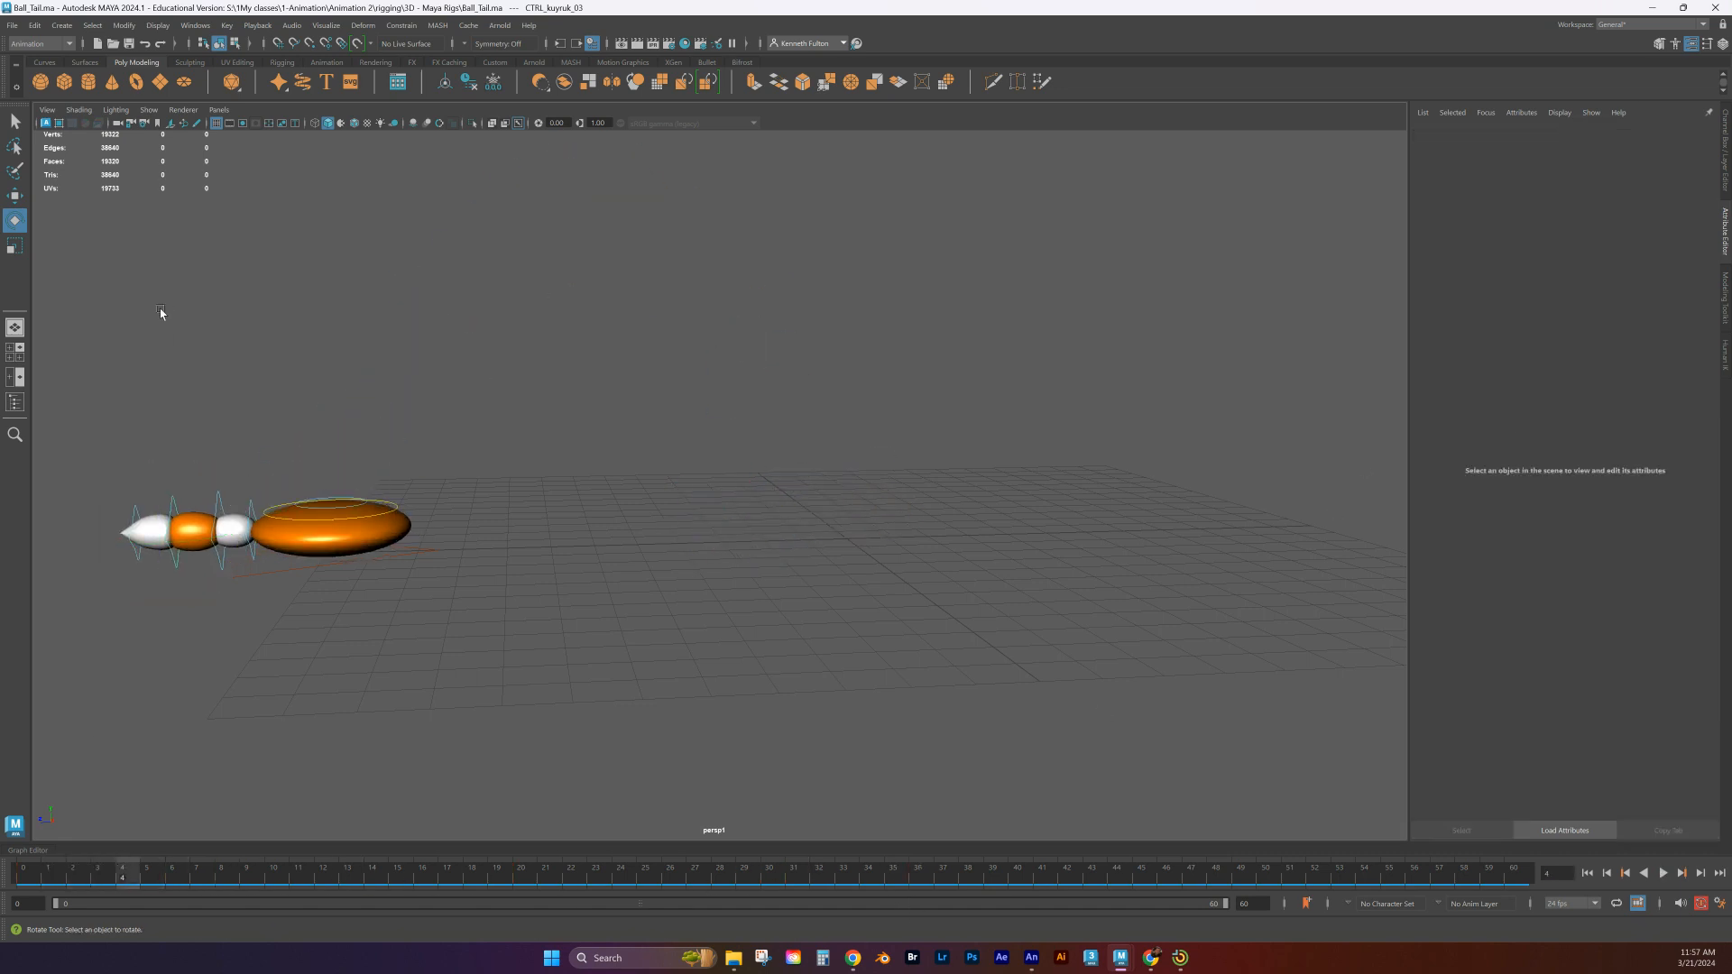
{"action": "left_click", "coordinate": [132, 511]}
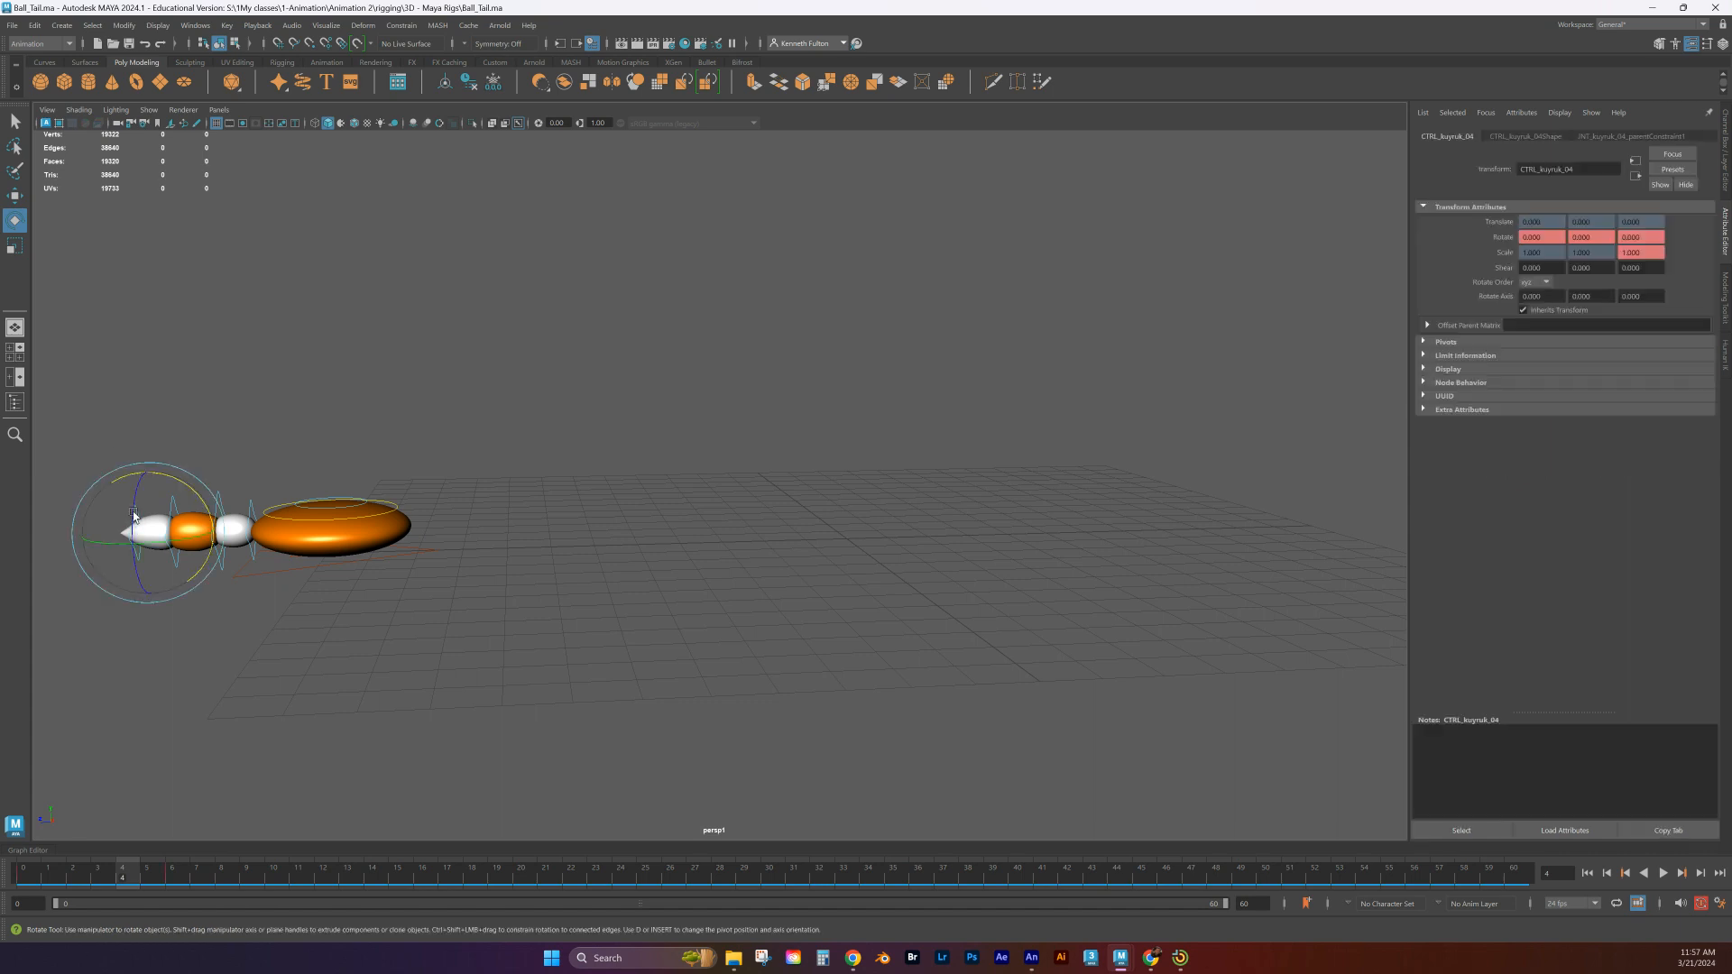
{"action": "key", "text": "alt+v"}
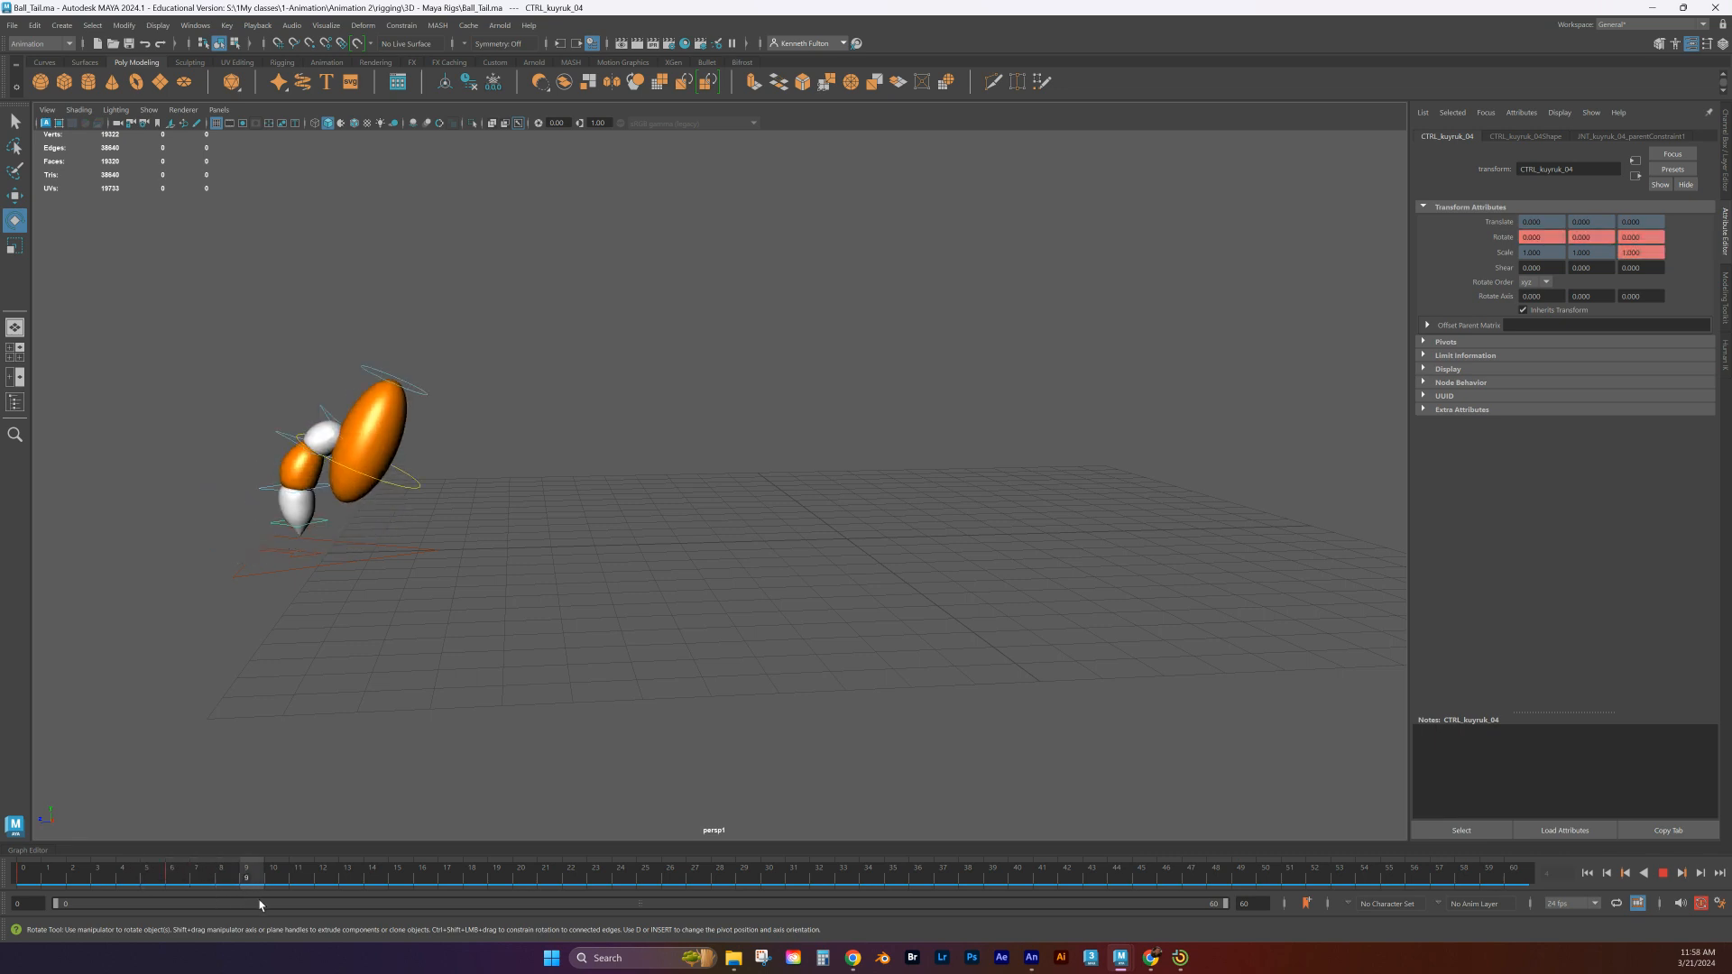
{"action": "left_click_drag", "start_coordinate": [271, 906], "coordinate": [257, 907]}
{"action": "left_click_drag", "start_coordinate": [343, 484], "coordinate": [339, 463]}
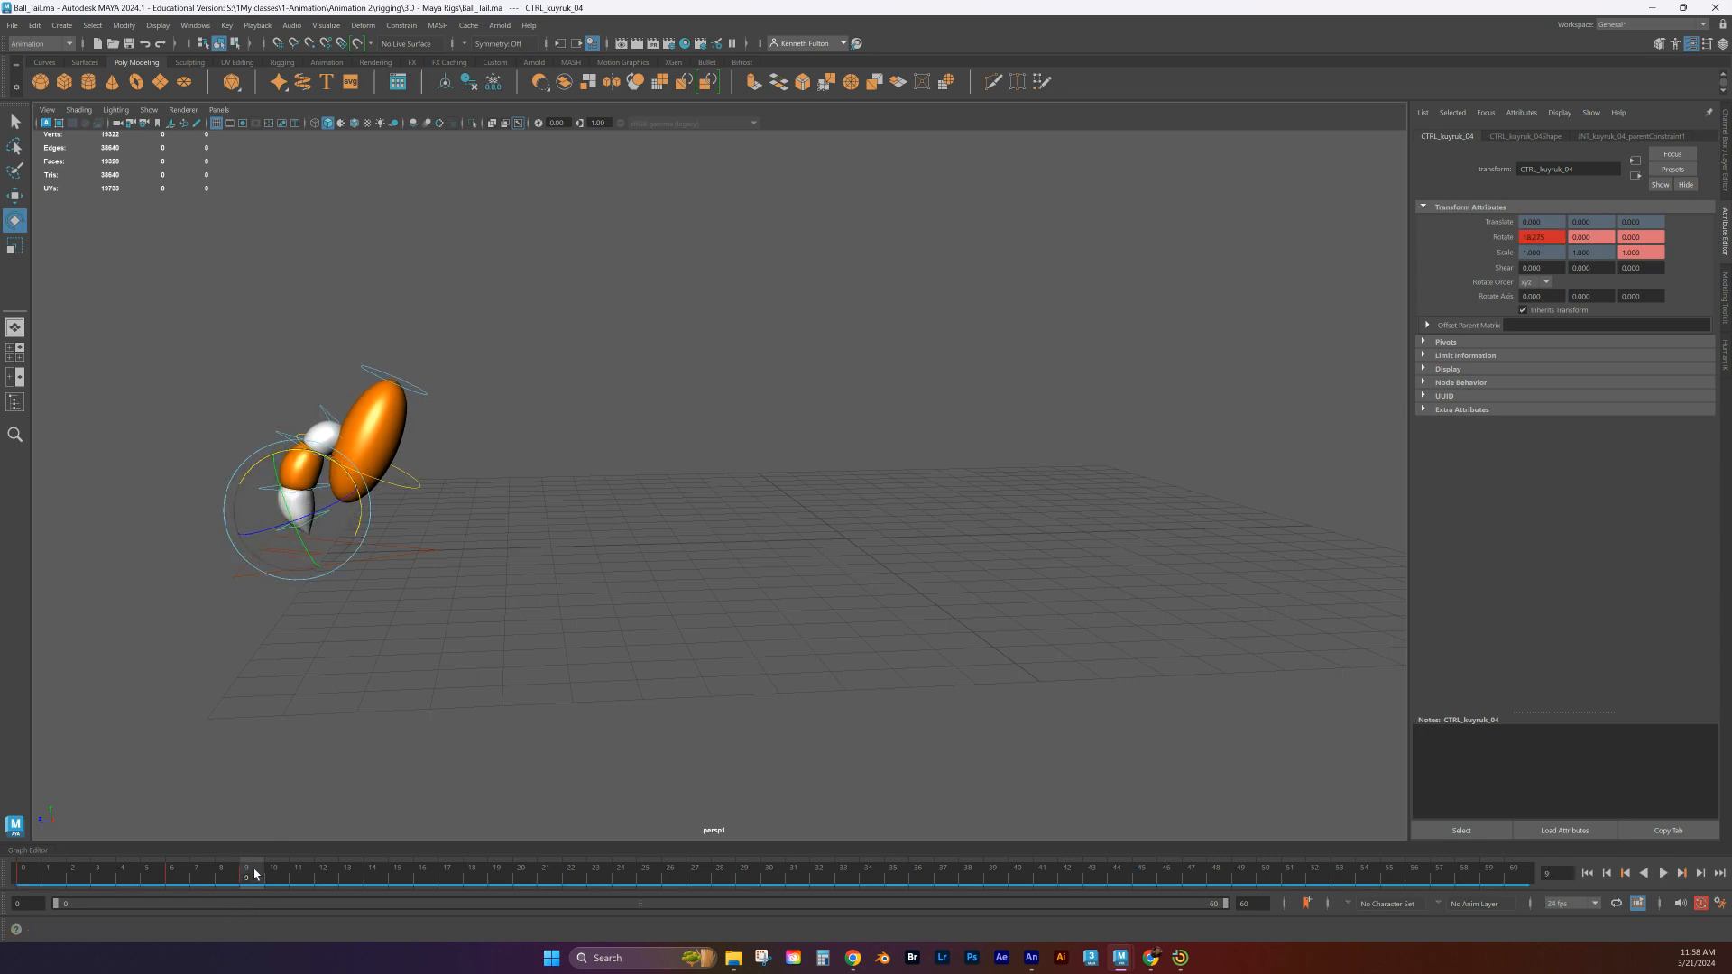
Play the jump and rotate CTRL_kuyruk_03 in X at frame 17 so the hanging tail end bends toward the ball
{"action": "key", "text": "alt+v"}
{"action": "mouse_move", "coordinate": [437, 895]}
{"action": "left_mouse_down"}
{"action": "mouse_move", "coordinate": [474, 909]}
{"action": "mouse_move", "coordinate": [440, 906]}
{"action": "left_mouse_up"}
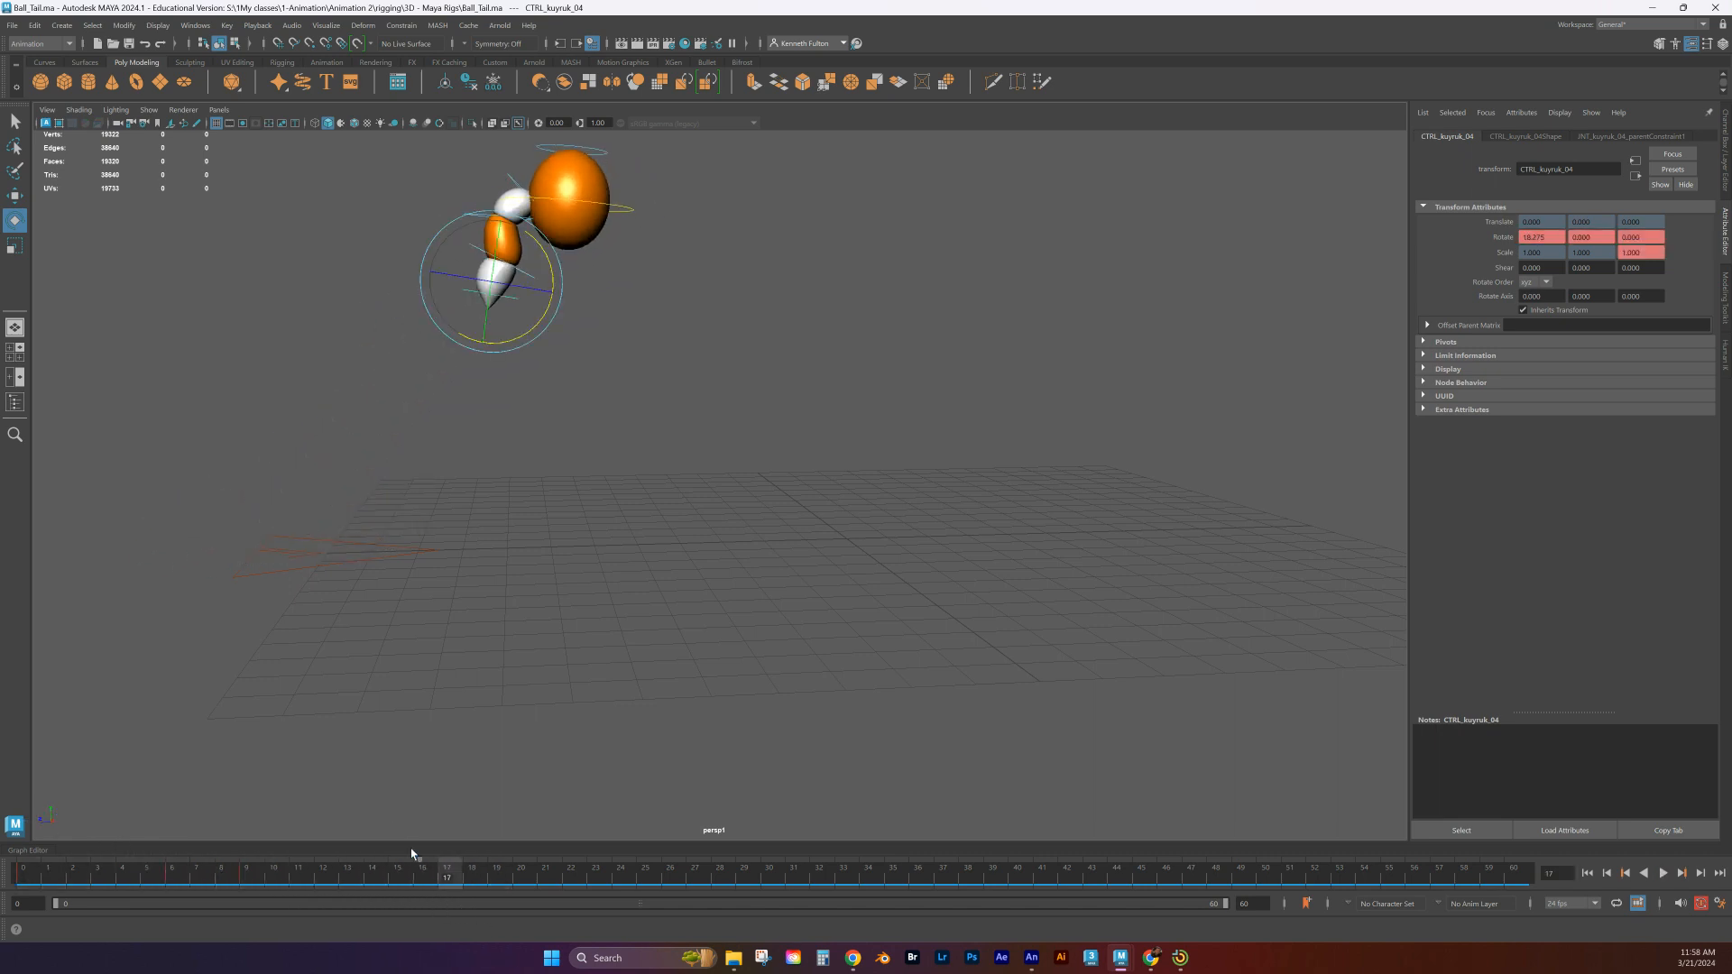
{"action": "left_click", "coordinate": [530, 280]}
{"action": "left_click_drag", "start_coordinate": [530, 279], "coordinate": [572, 251]}
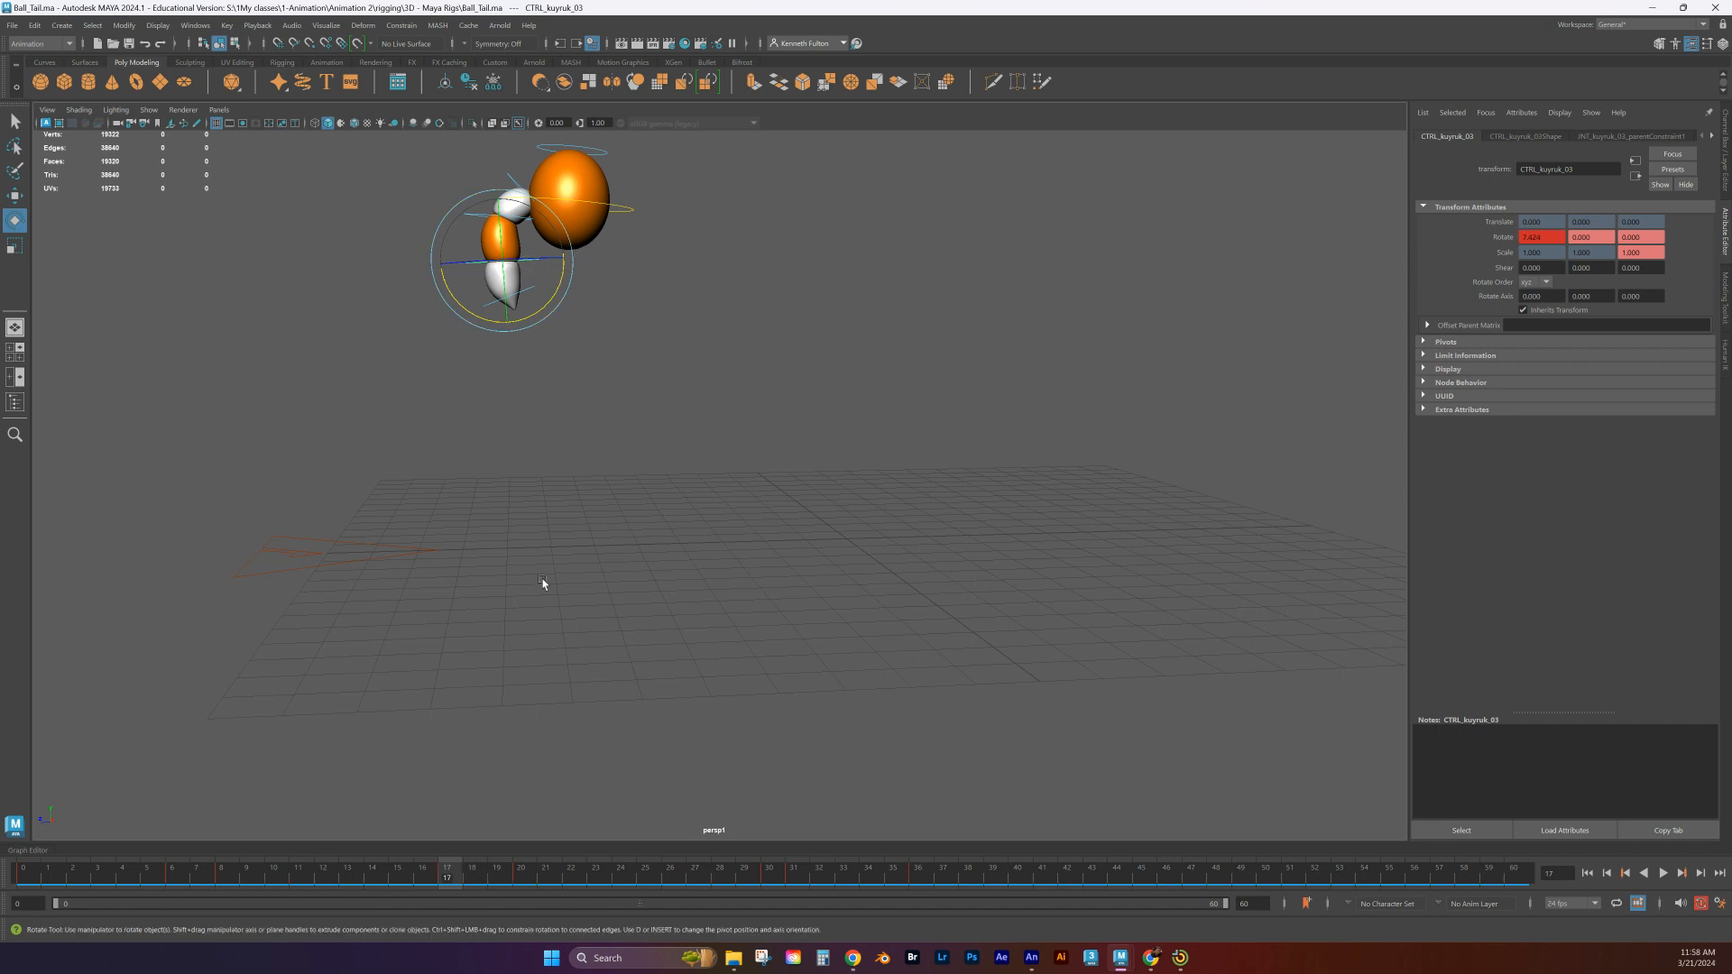
Rotate CTRL_kuyruk_04 to about -23.7 degrees in X at frame 20 so the tail tip curls toward the ball
{"action": "left_click", "coordinate": [556, 339]}
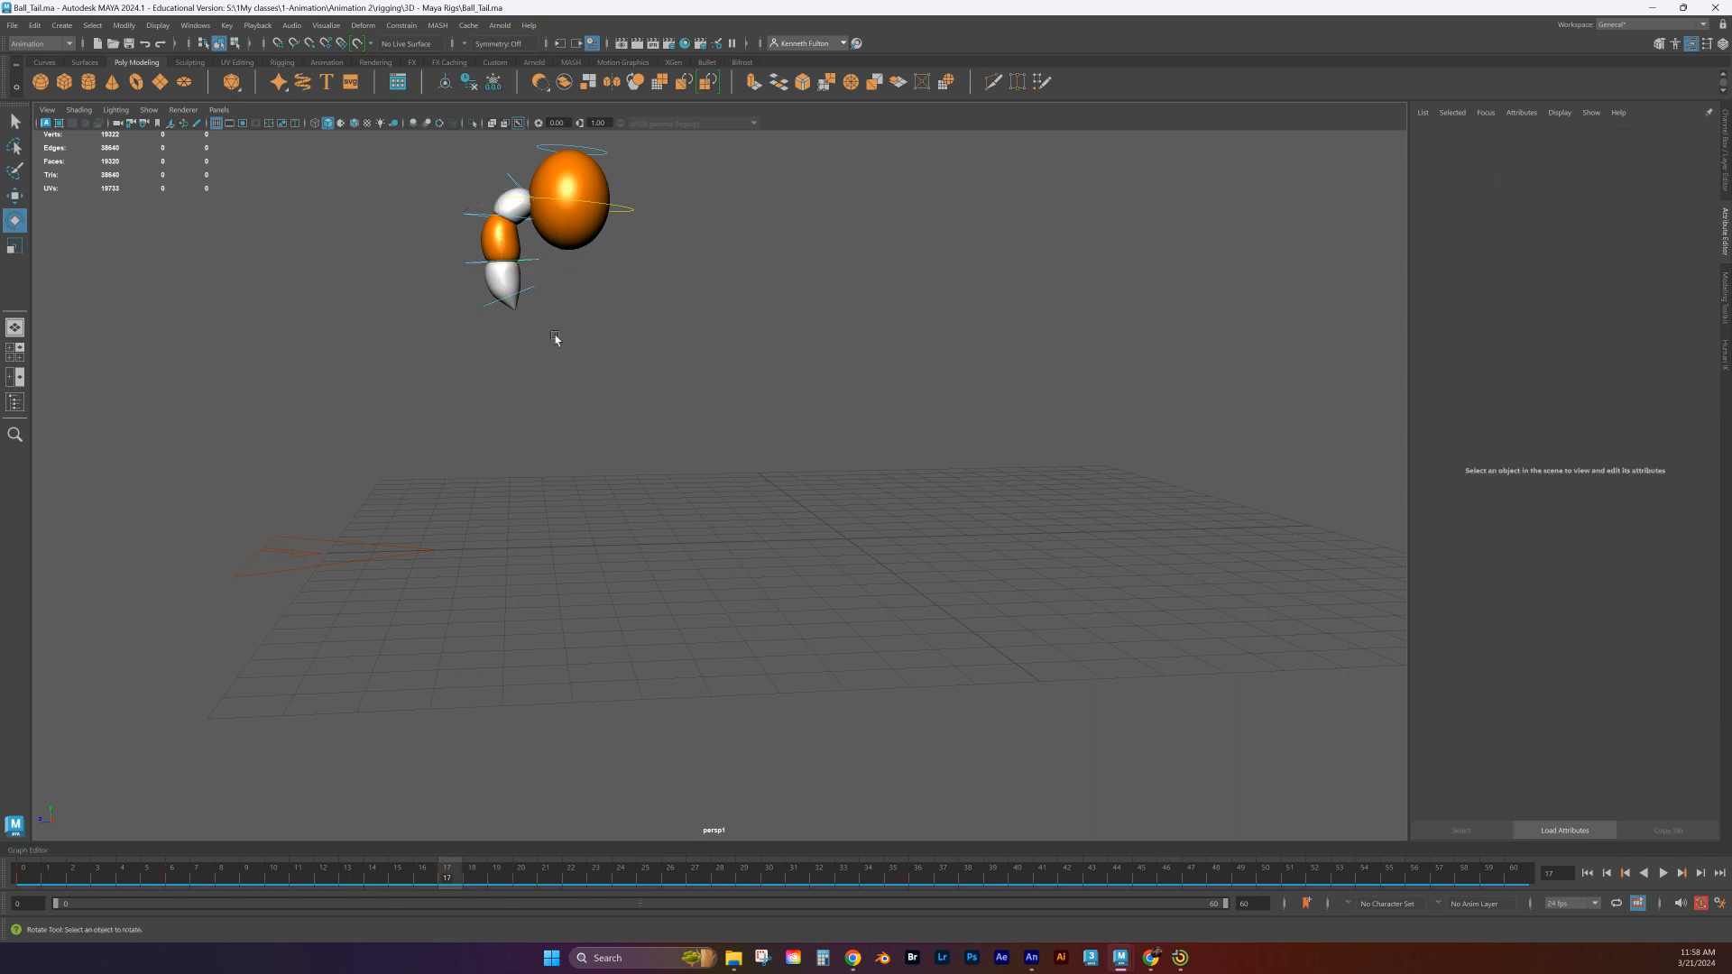
{"action": "left_click", "coordinate": [523, 293]}
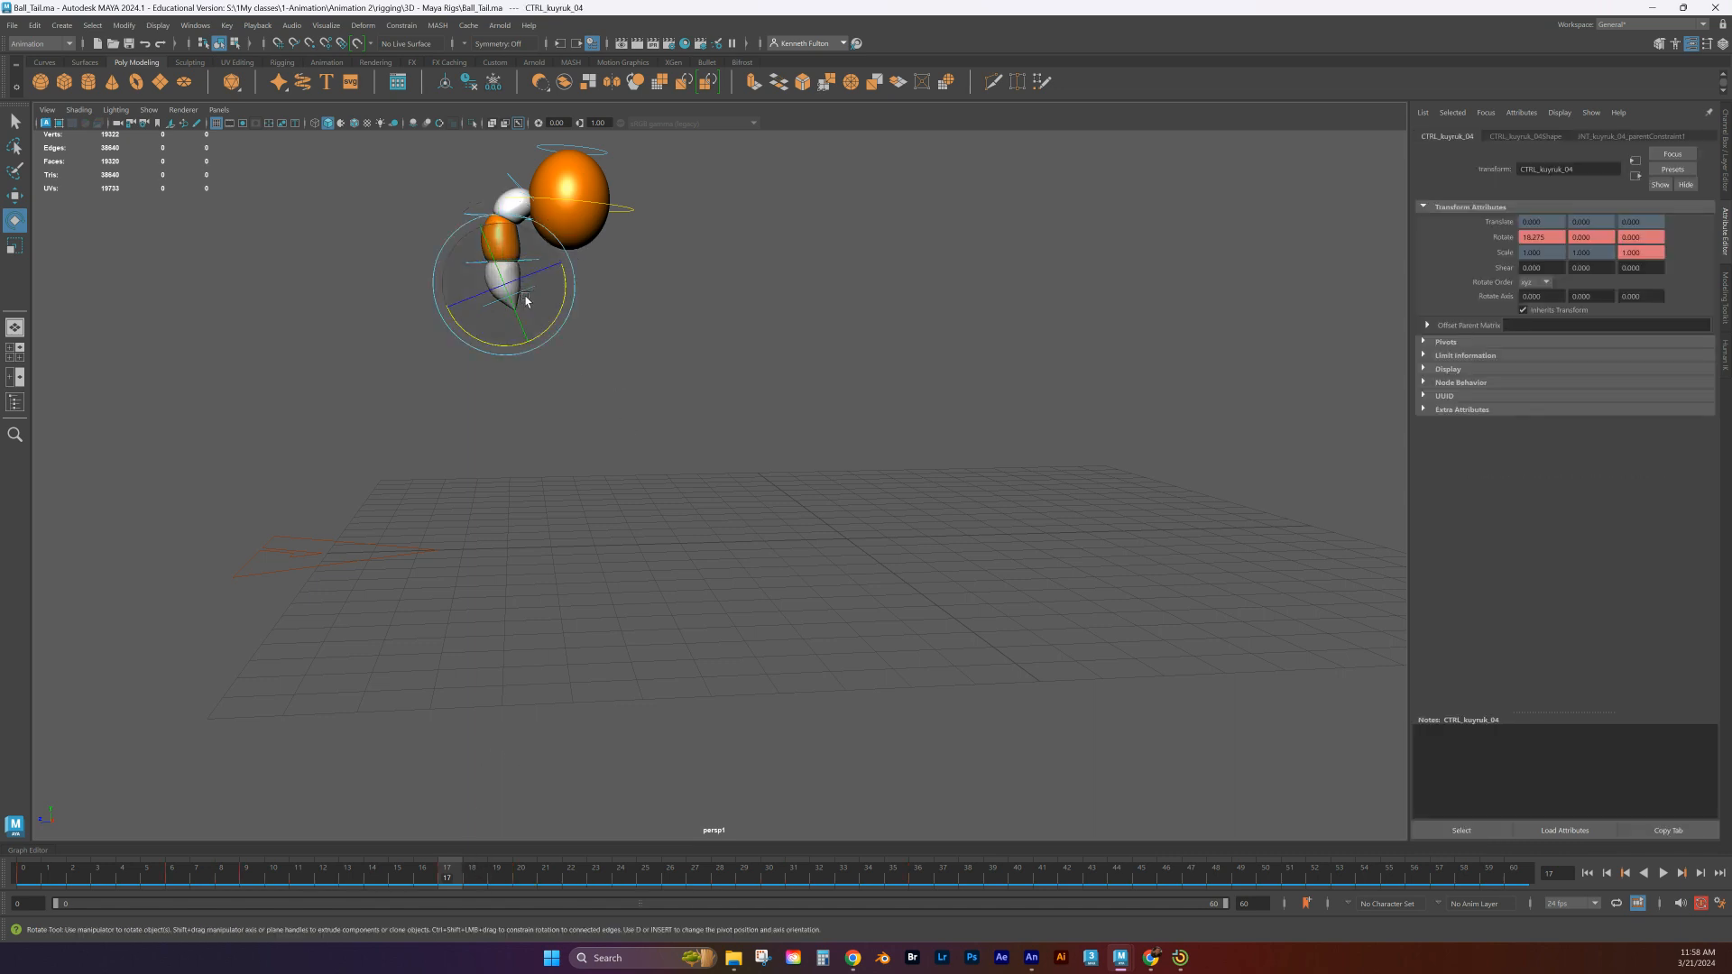
{"action": "left_click", "coordinate": [485, 879]}
{"action": "left_click", "coordinate": [455, 881]}
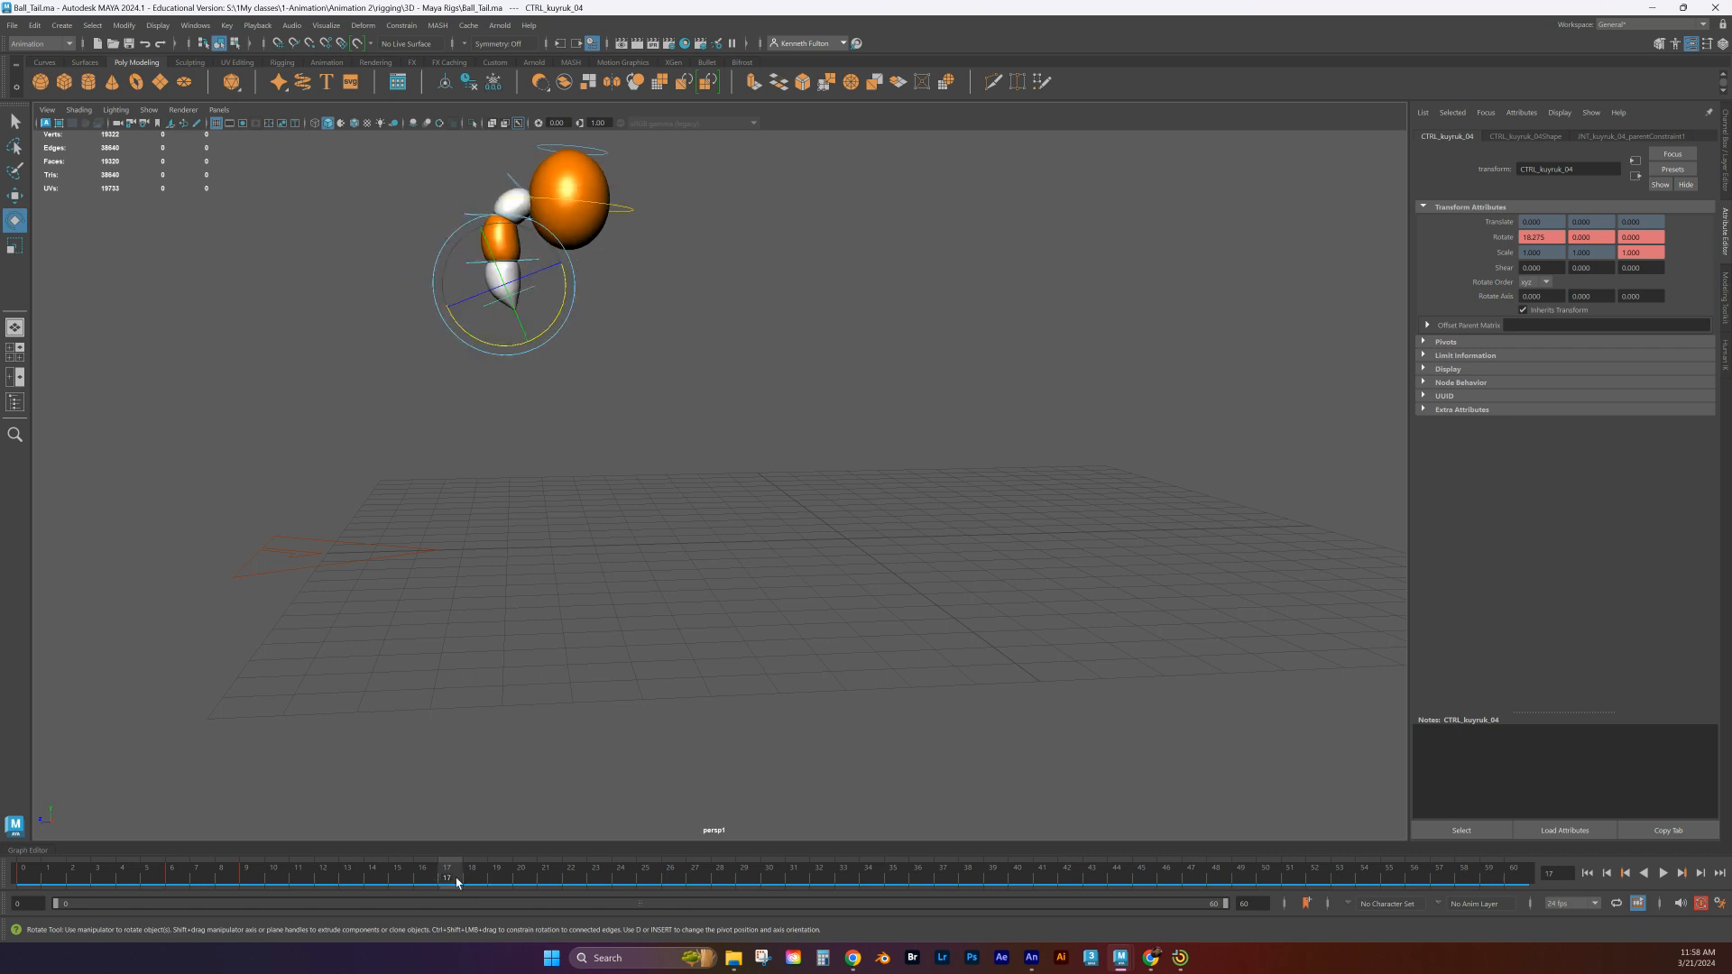
{"action": "key", "text": "alt+v"}
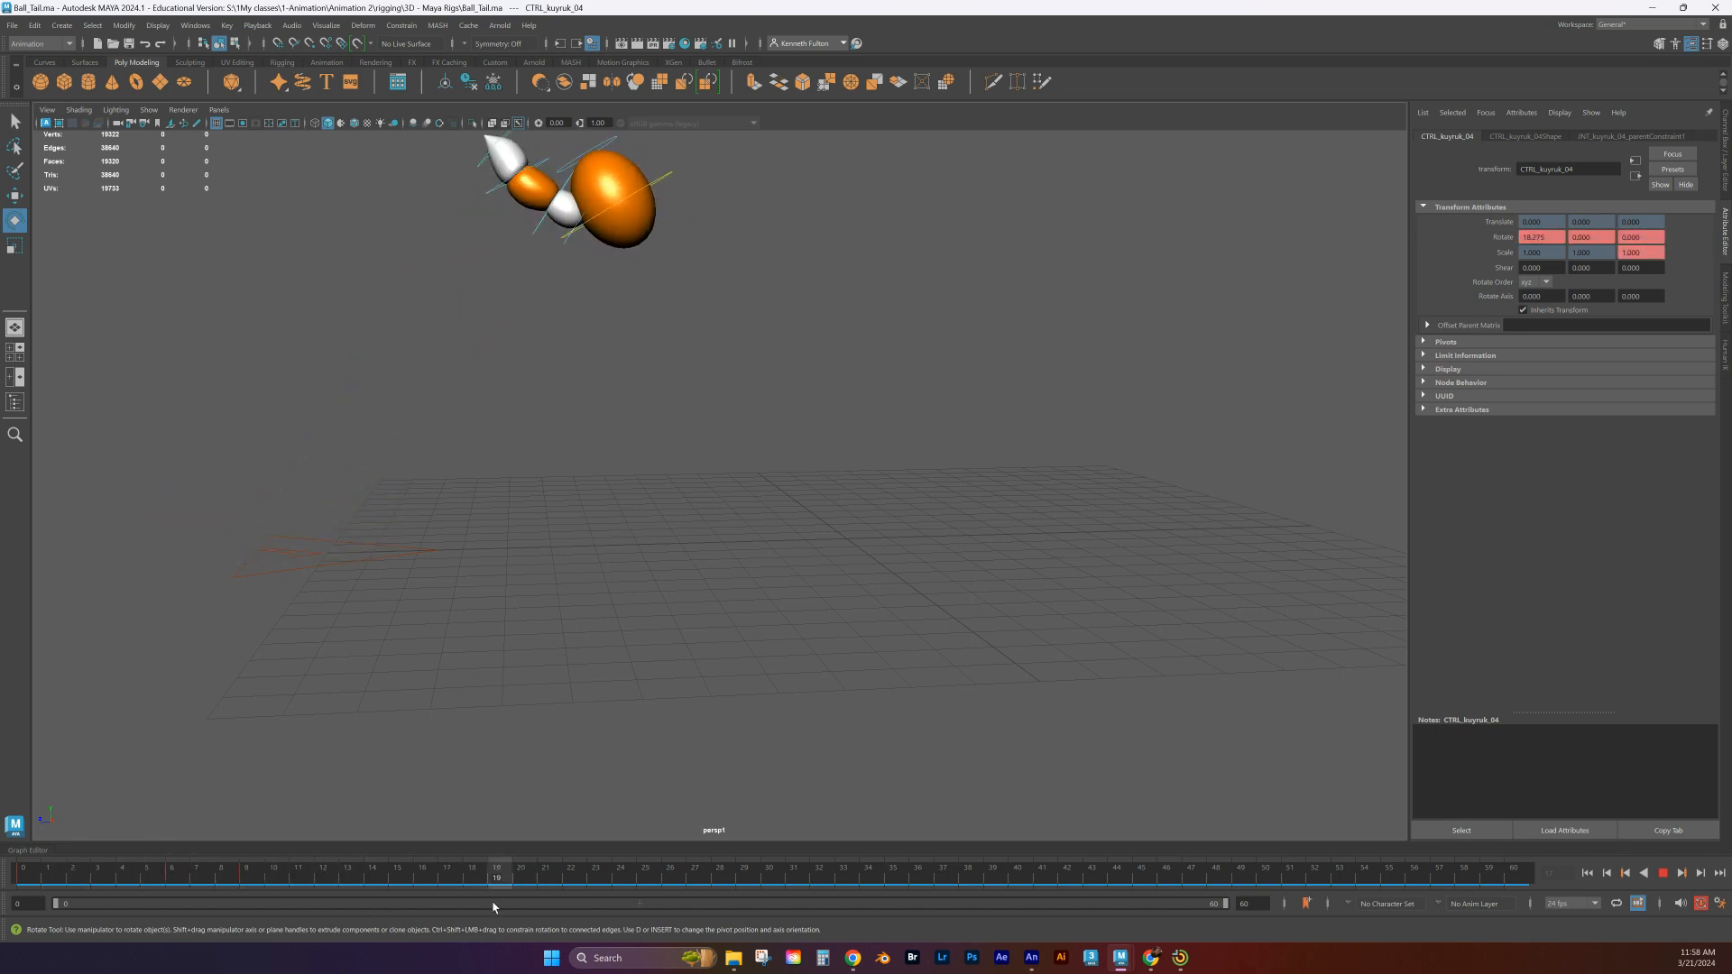
{"action": "key", "text": "alt+v"}
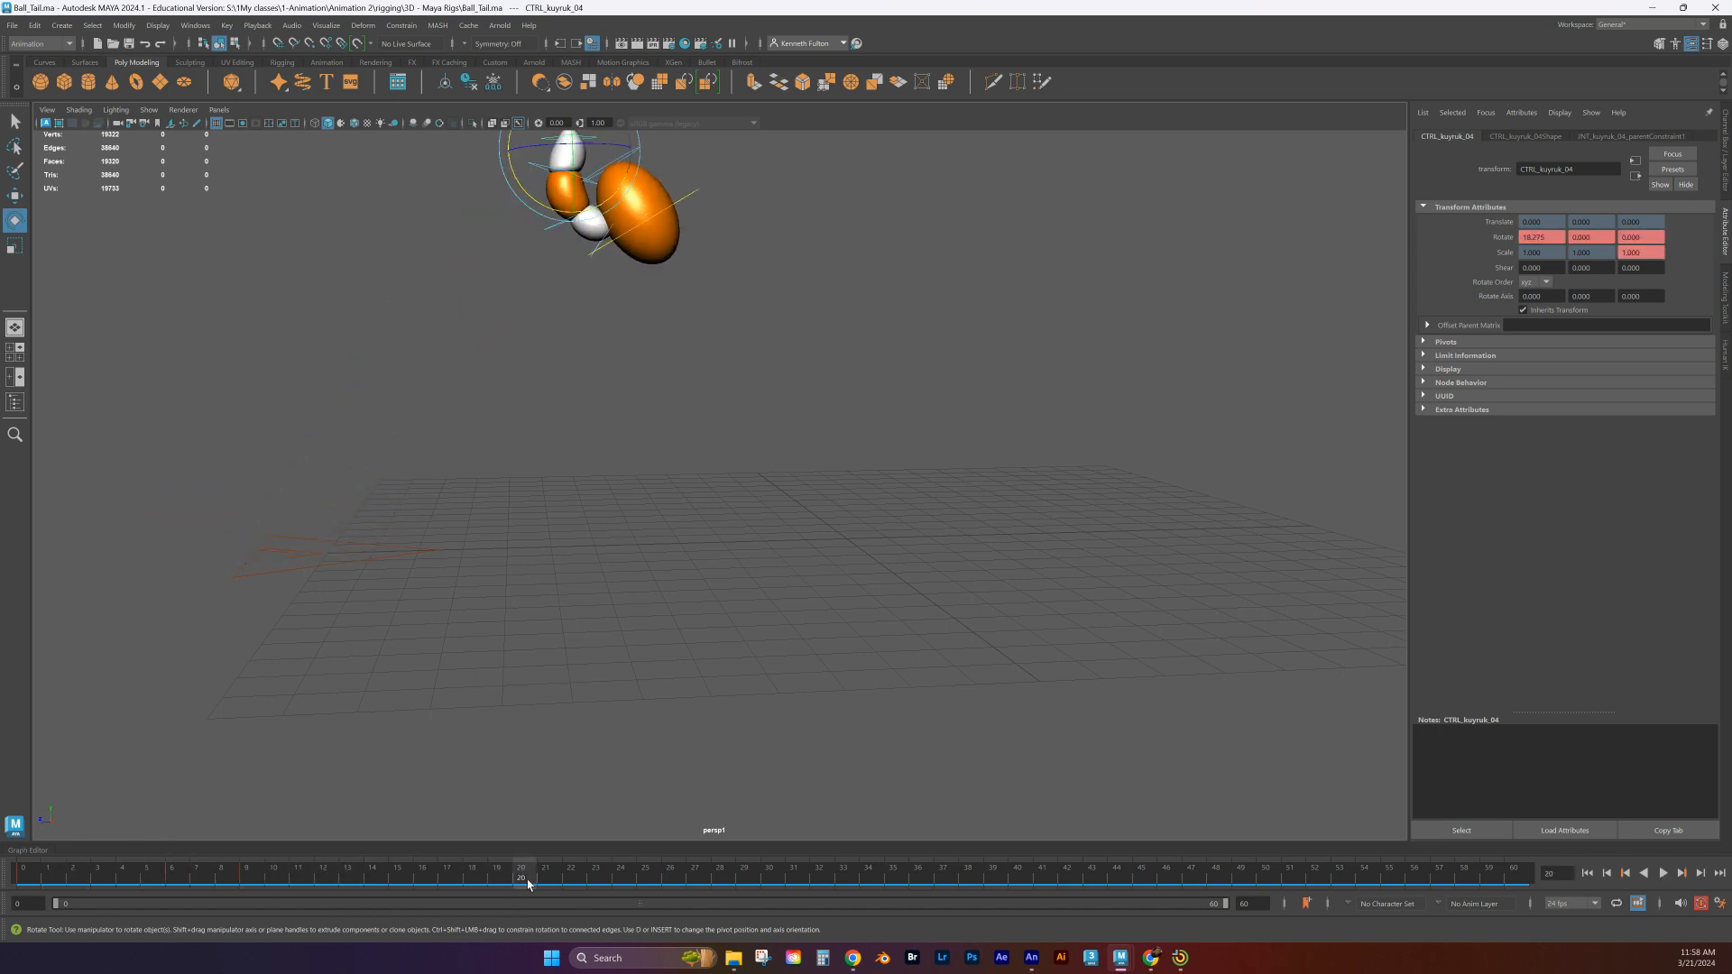
{"action": "middle_click_drag", "start_coordinate": [667, 353], "coordinate": [657, 447], "text": "alt"}
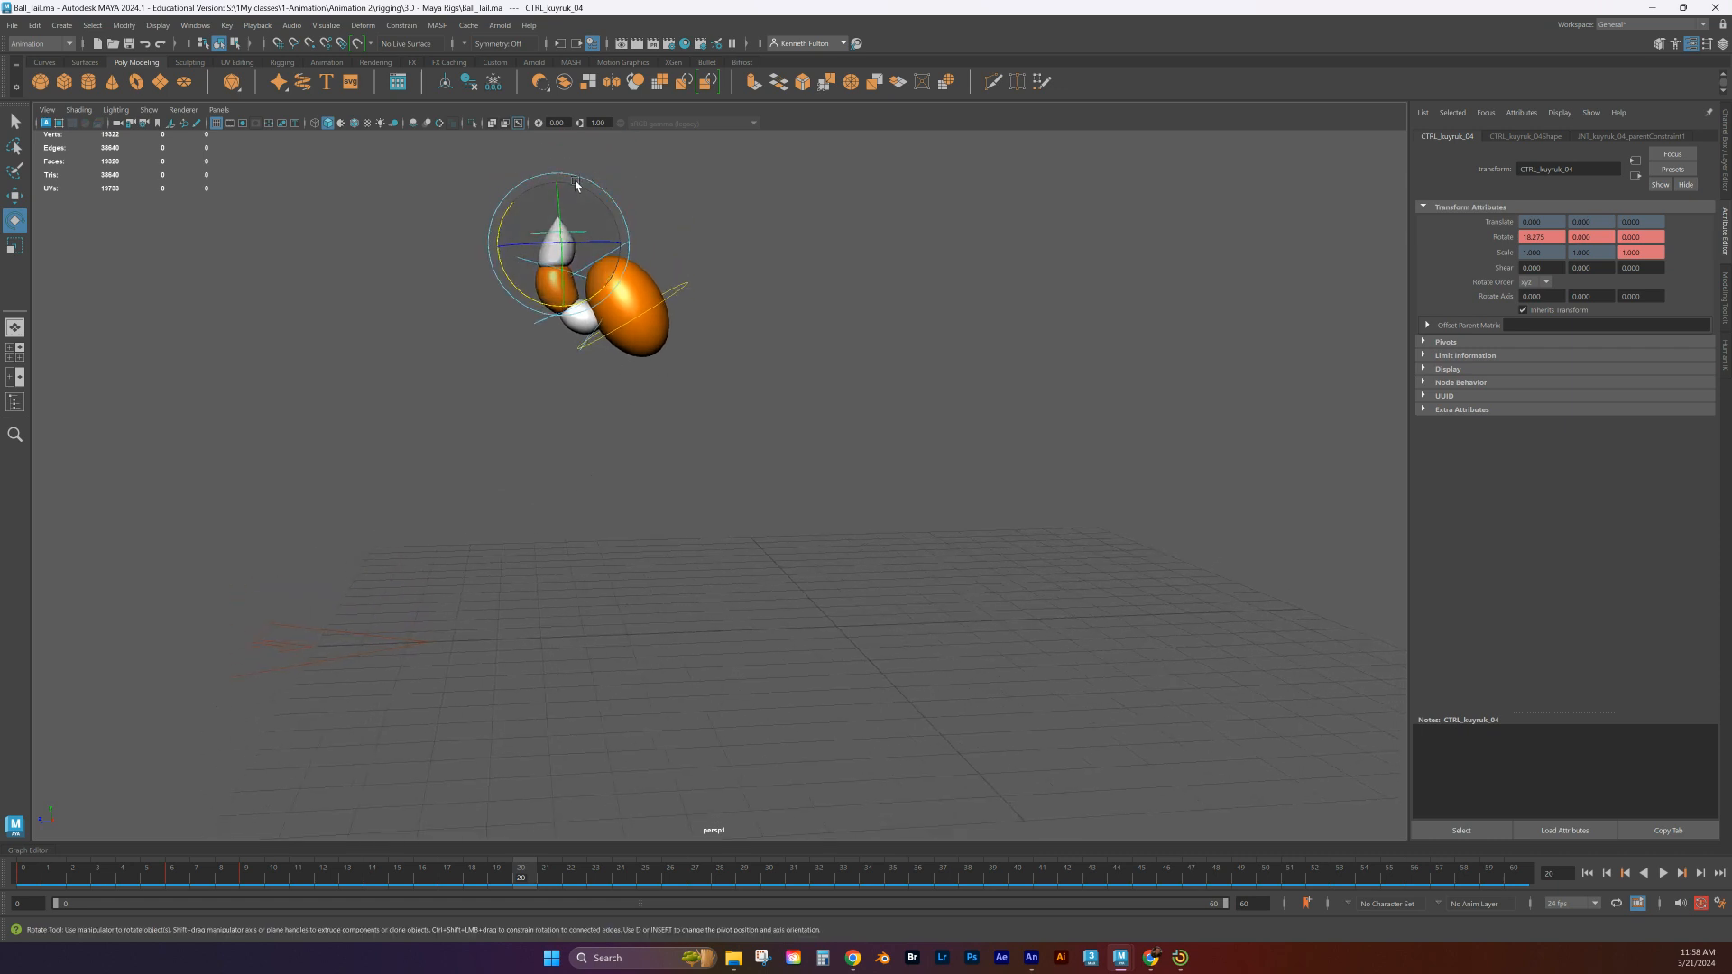
{"action": "left_click_drag", "start_coordinate": [503, 226], "coordinate": [538, 203]}
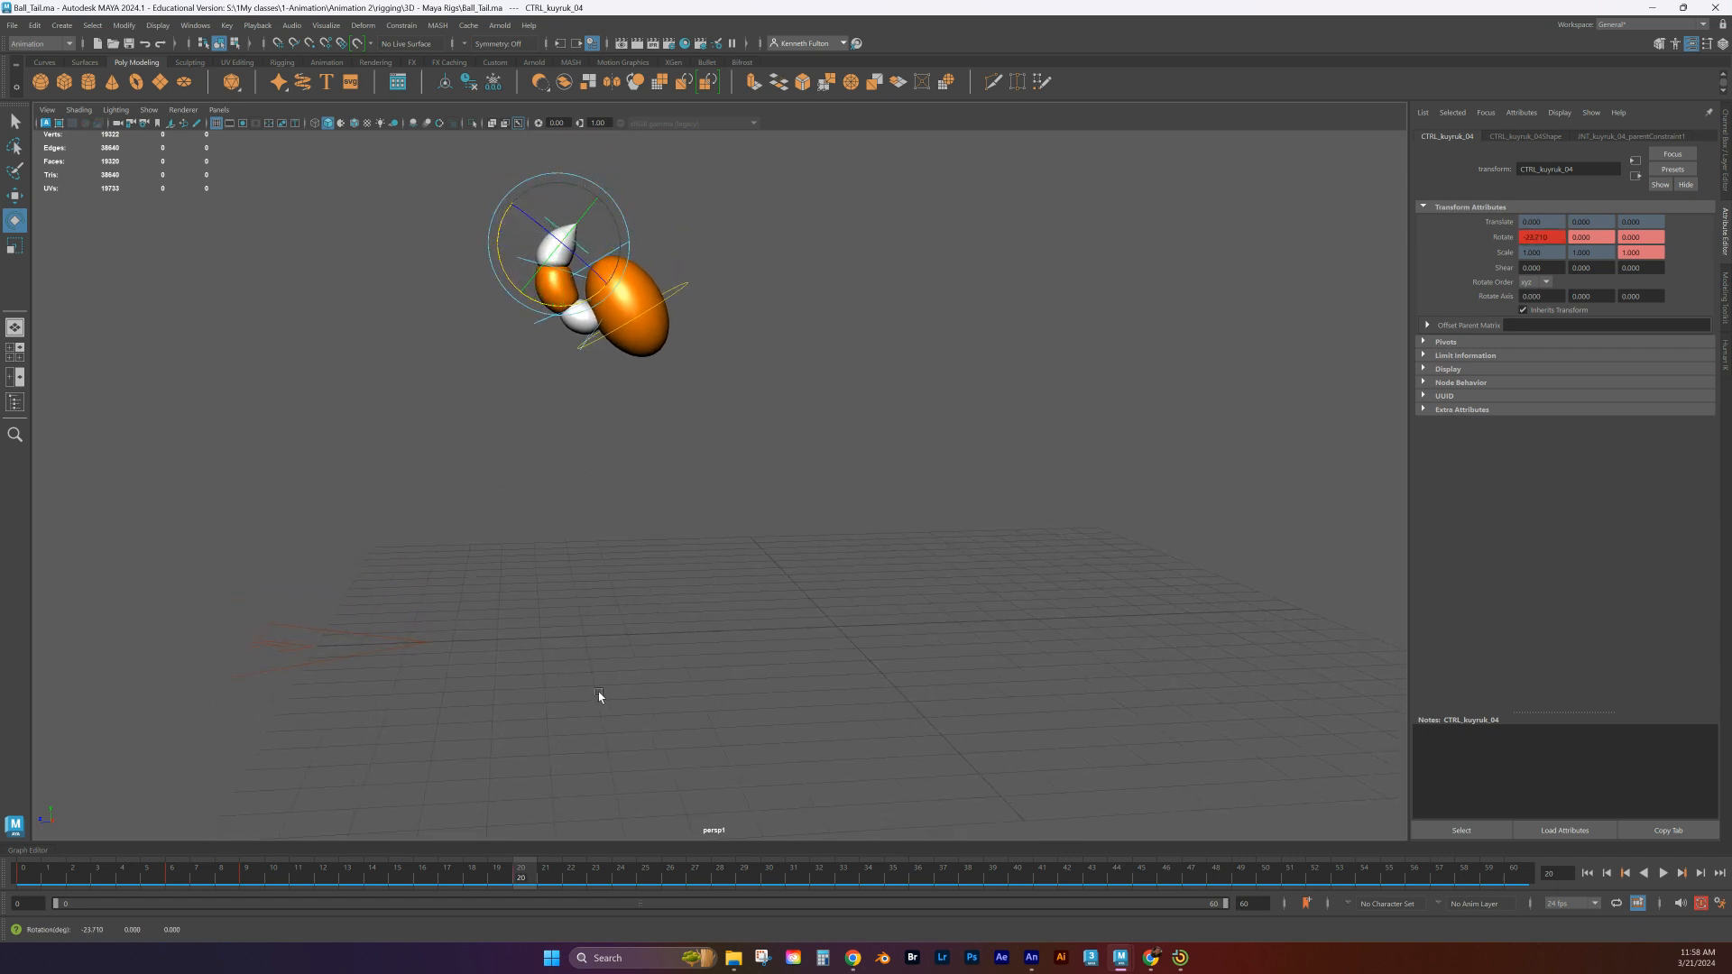
Check the curl around frame 21 and move CTRL_kuyruk_04's key from frame 20 to frame 22
{"action": "left_click_drag", "start_coordinate": [513, 886], "coordinate": [543, 915]}
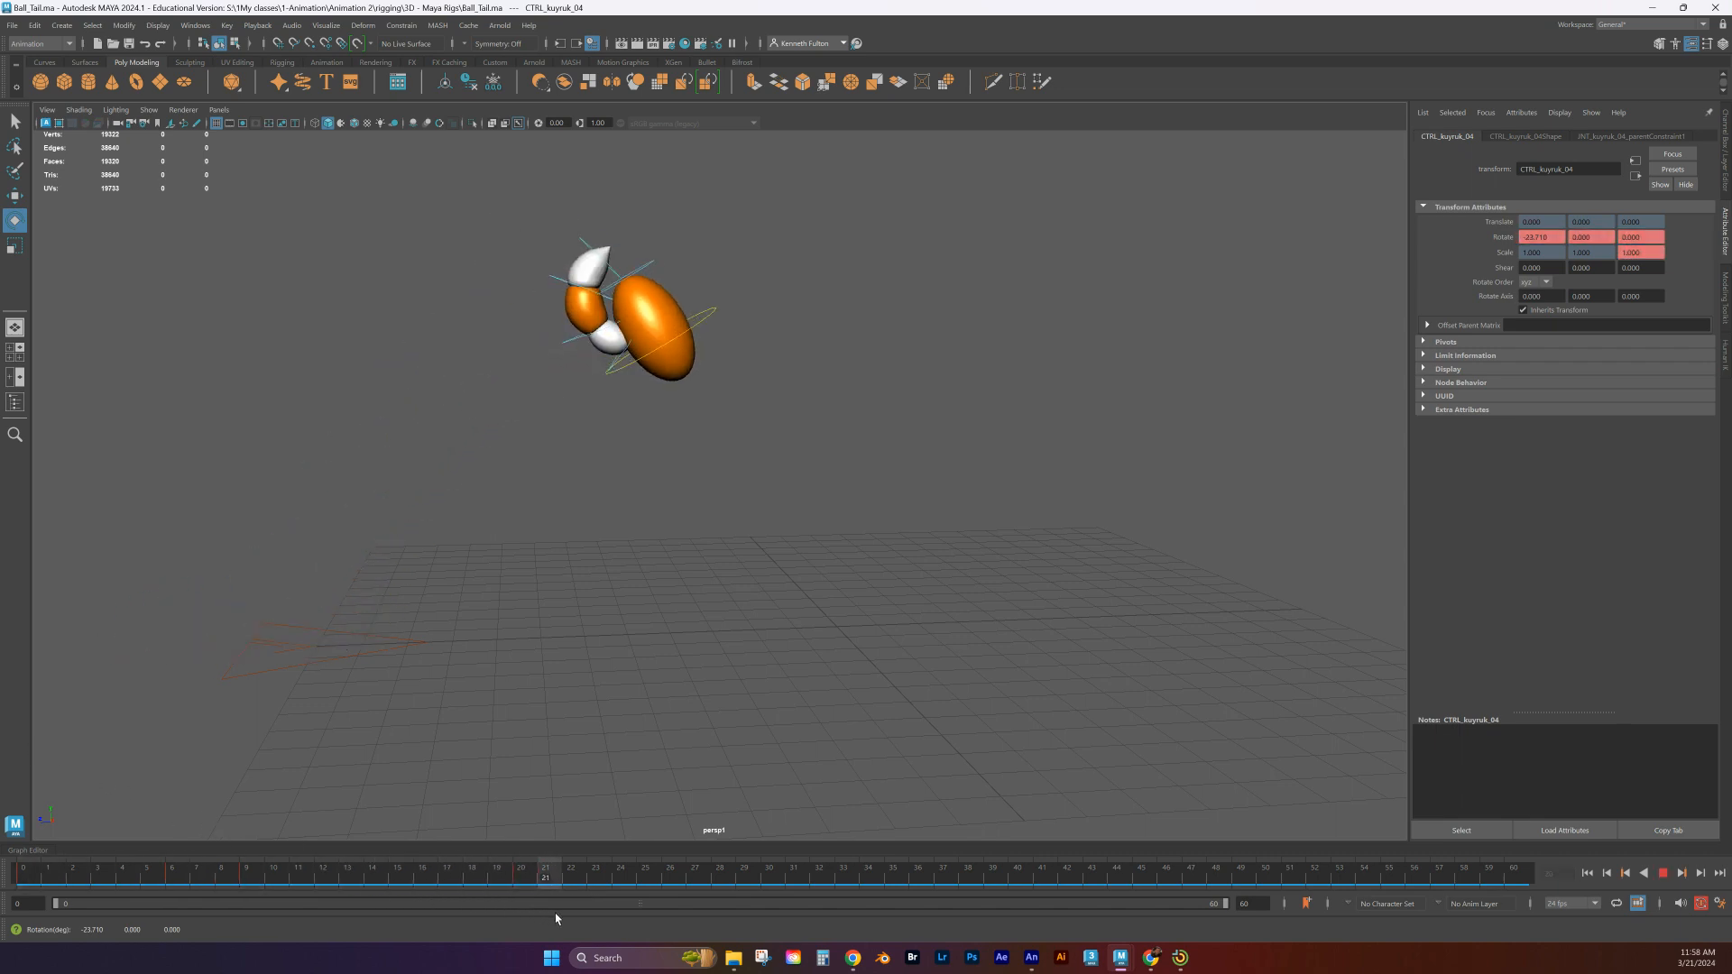
{"action": "left_click", "coordinate": [520, 875]}
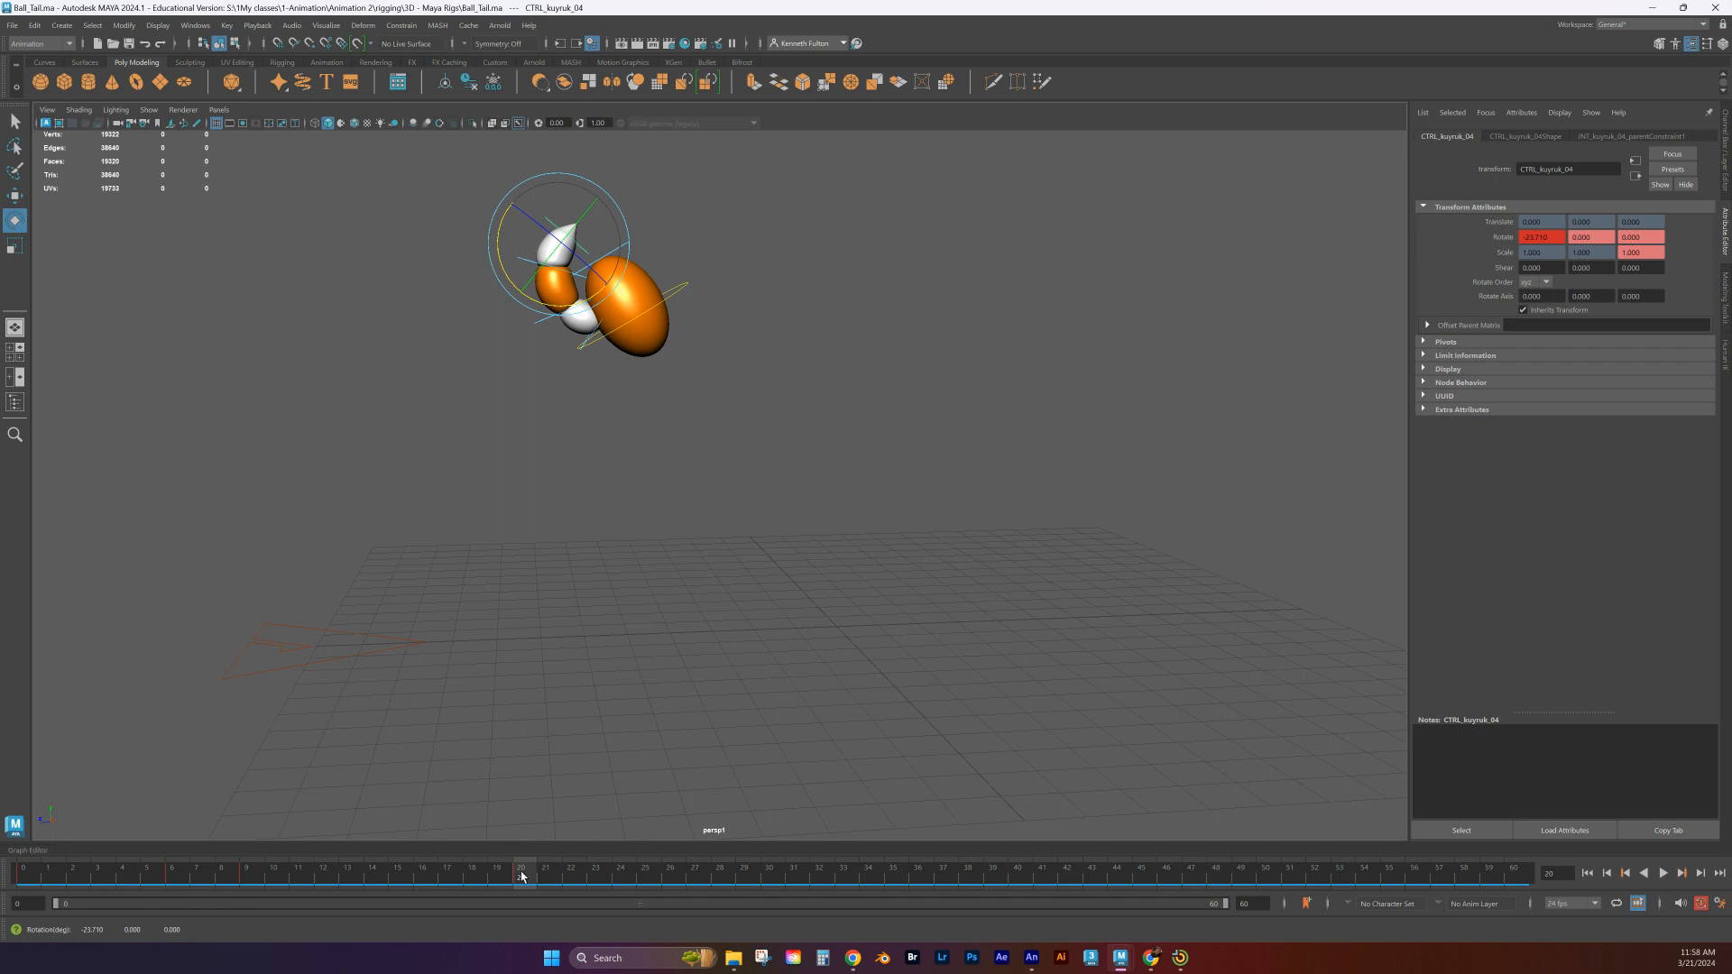
{"action": "left_click_drag", "start_coordinate": [524, 881], "coordinate": [571, 881]}
{"action": "left_click", "coordinate": [603, 816]}
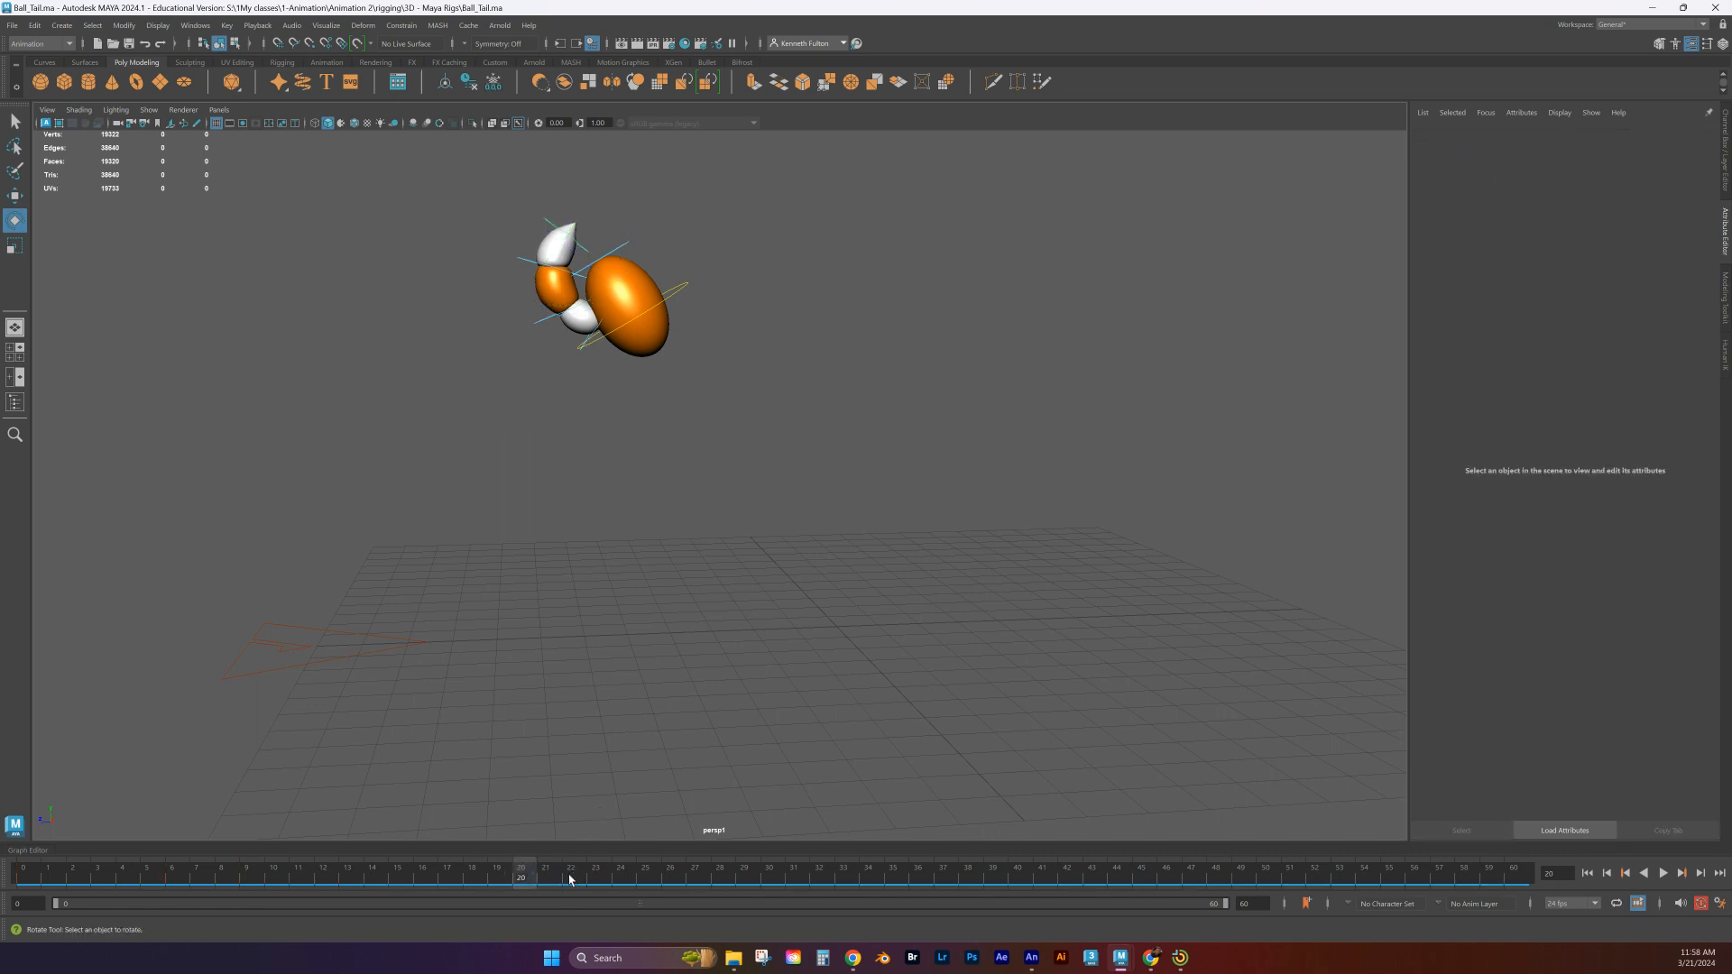
{"action": "left_click", "coordinate": [558, 229]}
Play the jump and rotate CTRL_kuyruk_04 to about 46.3 degrees in X at frame 33, on the landing squash
{"action": "left_click_drag", "start_coordinate": [521, 883], "coordinate": [45, 879]}
{"action": "key", "text": "alt+v"}
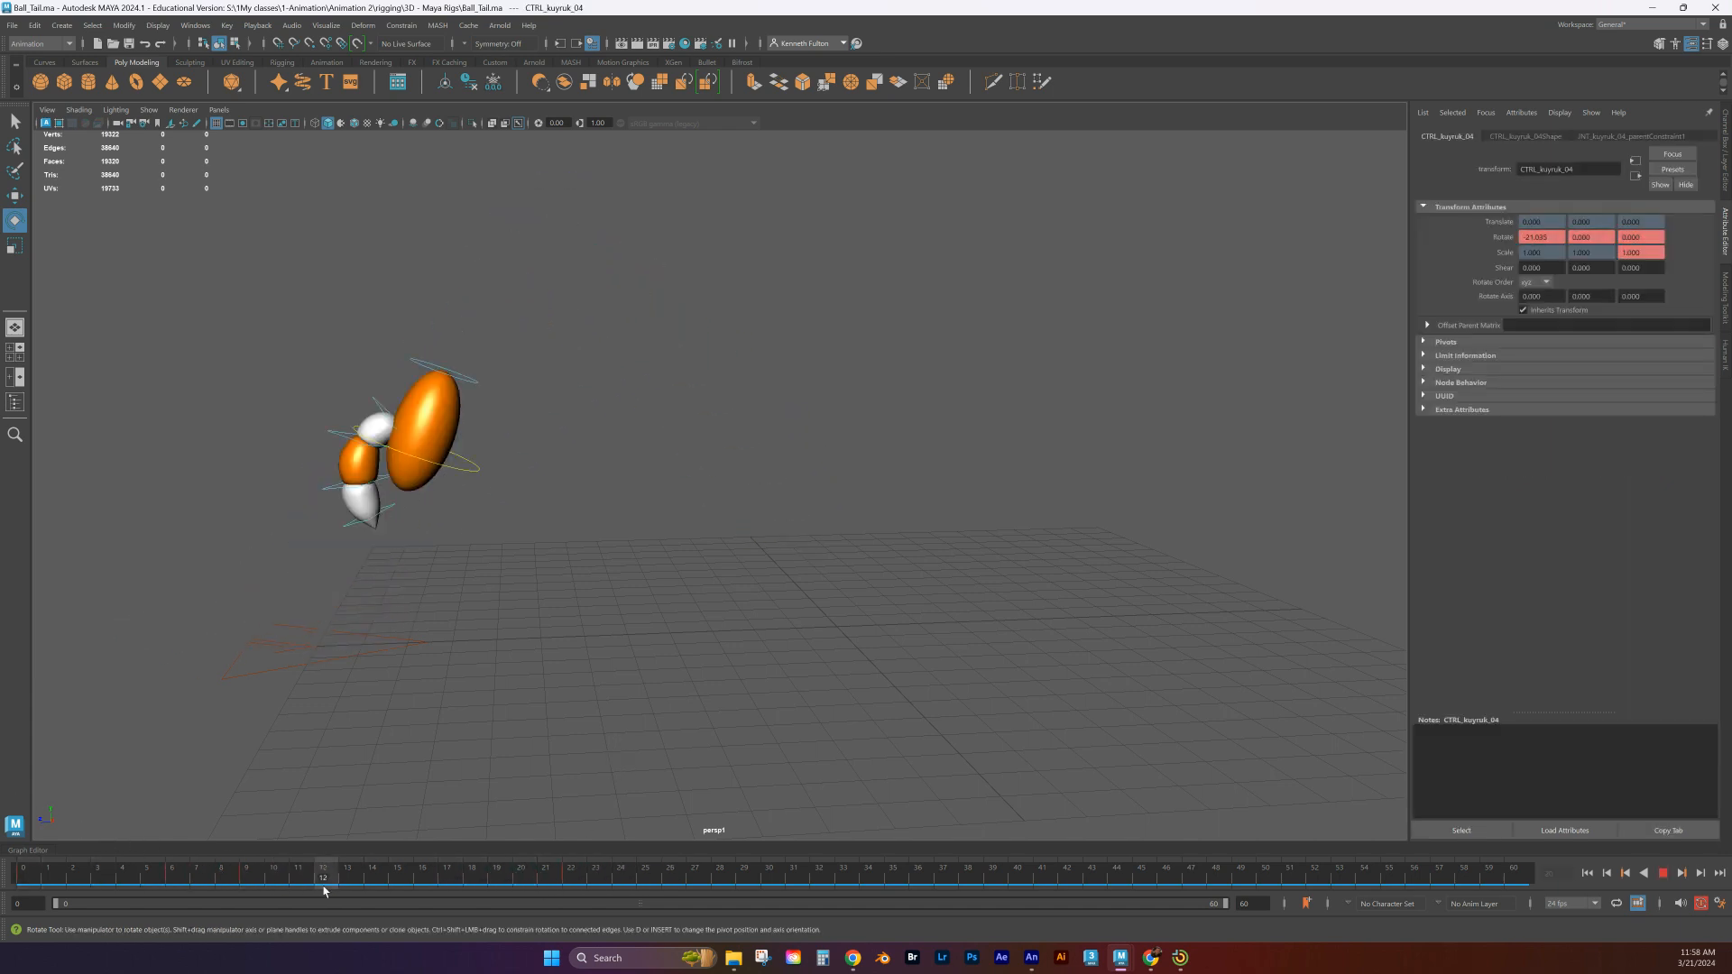
{"action": "left_click_drag", "start_coordinate": [702, 885], "coordinate": [841, 921]}
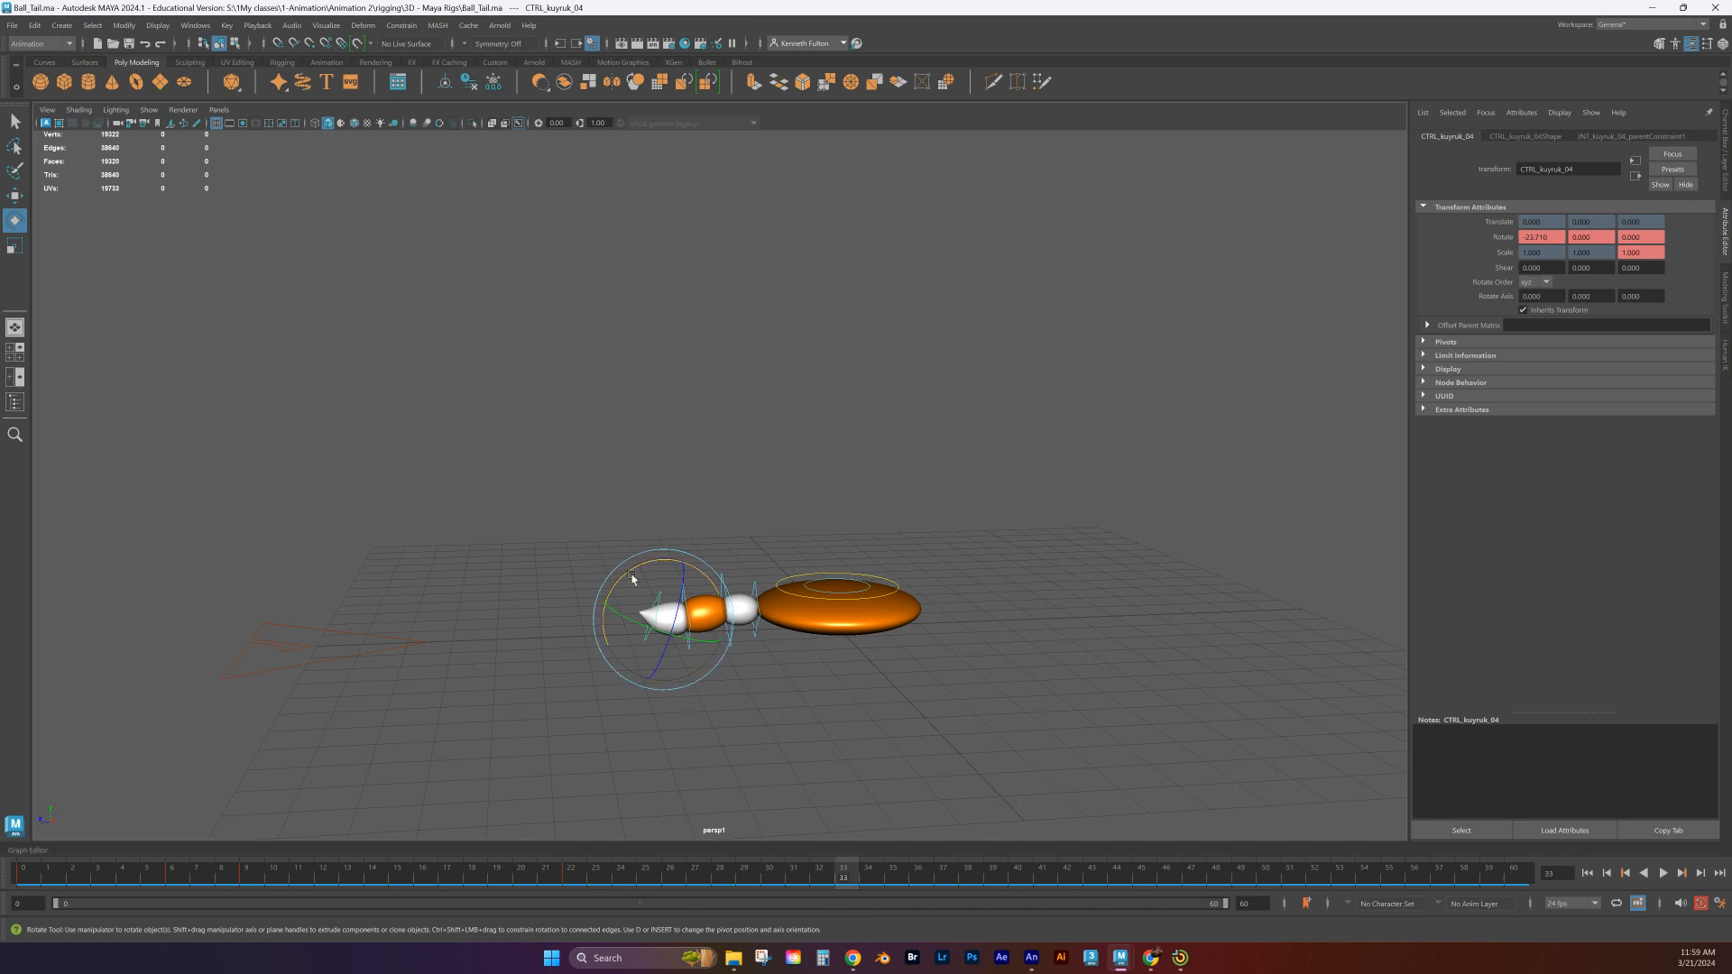
{"action": "left_click_drag", "start_coordinate": [646, 568], "coordinate": [570, 624]}
Set CTRL_kuyruk_04's Rotate X to 0 at frame 36
{"action": "left_click_drag", "start_coordinate": [844, 873], "coordinate": [932, 884]}
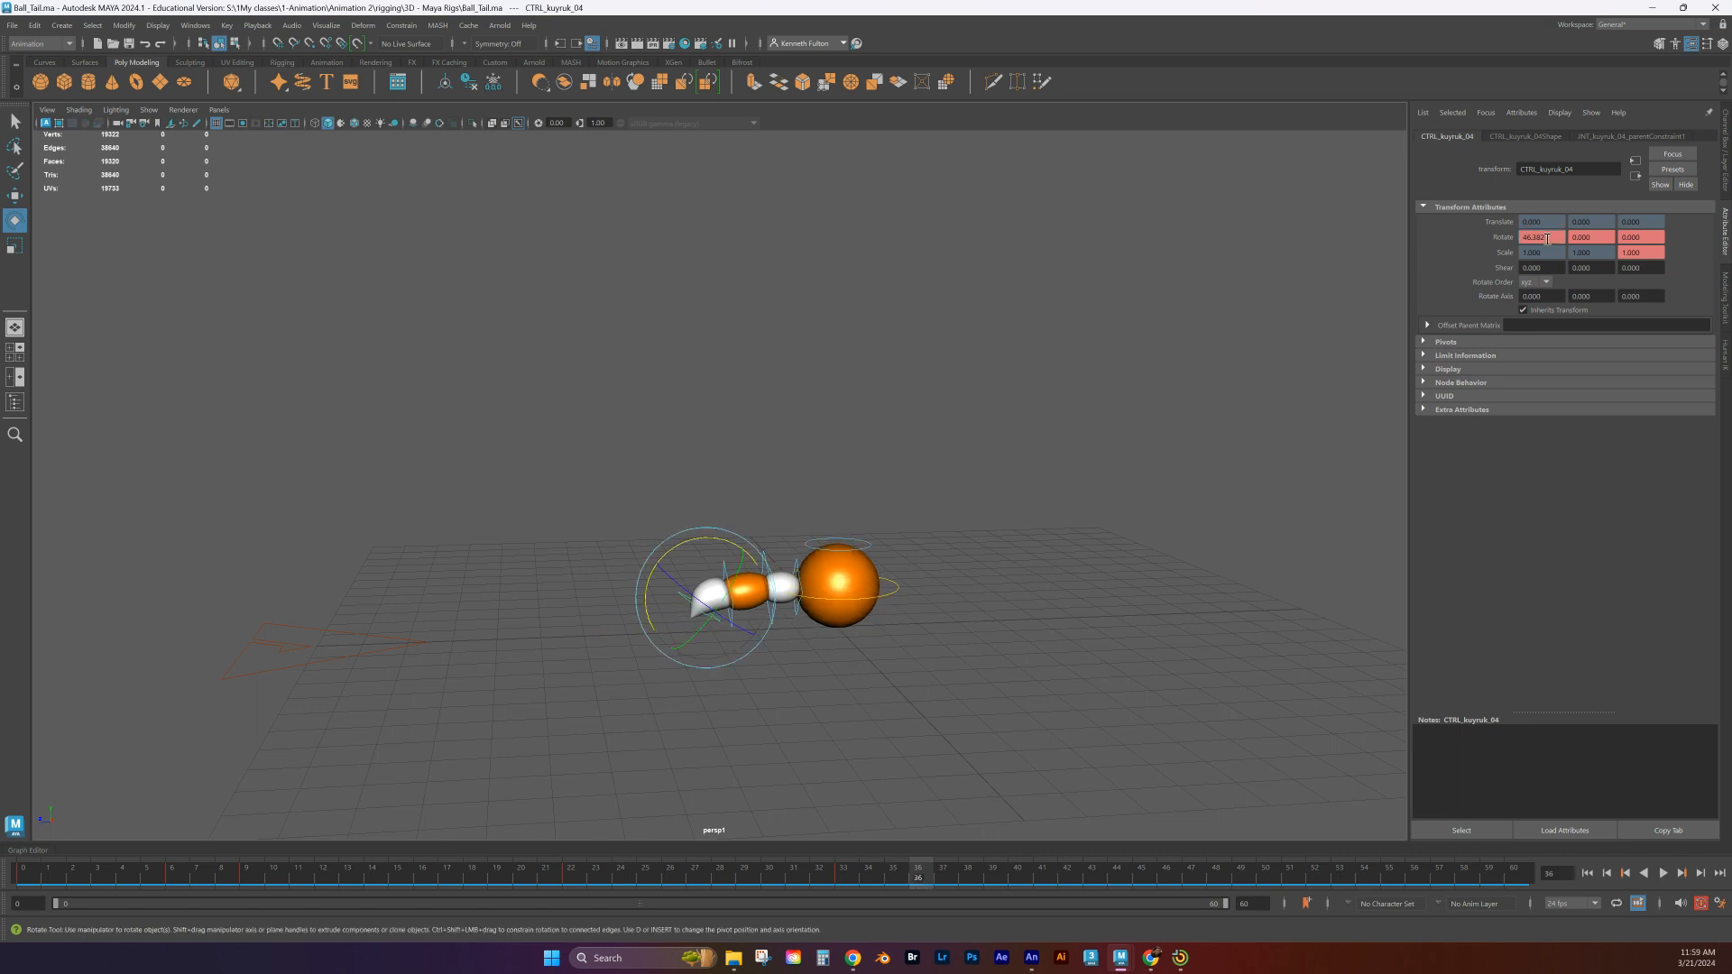
{"action": "type", "text": "0"}
{"action": "key", "text": "Return"}
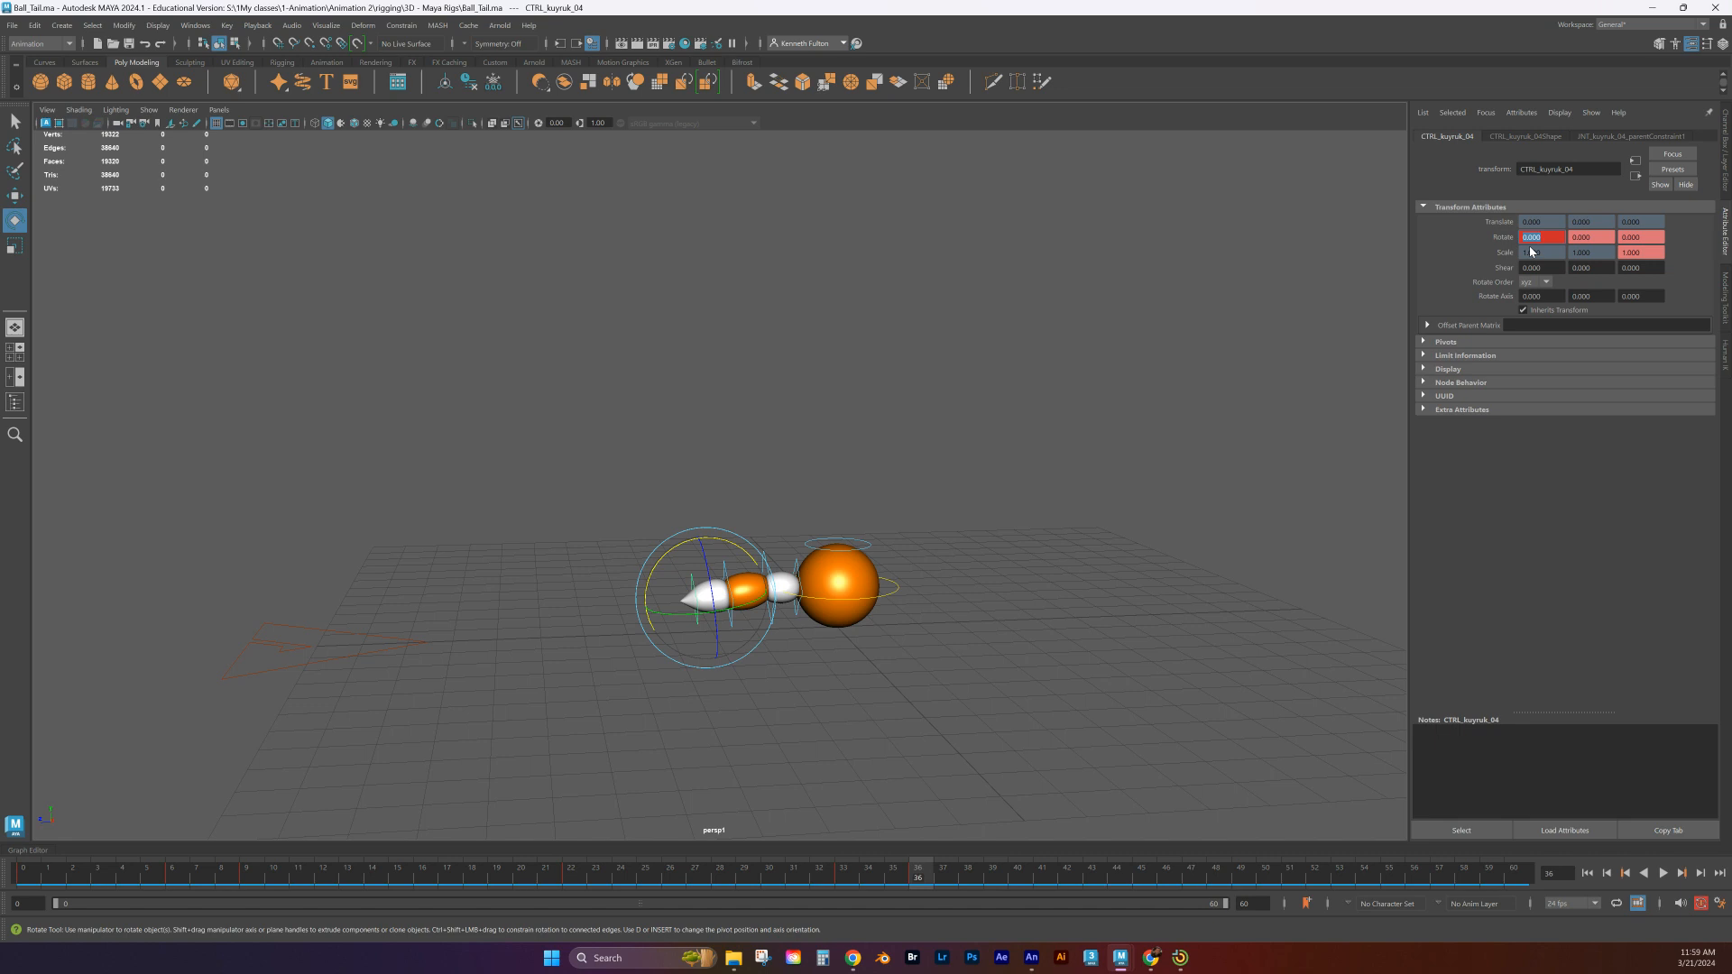
Review the jump from the start and rotate CTRL_kuyruk_04 to about 37.5 degrees in X at frame 18
{"action": "left_click_drag", "start_coordinate": [927, 876], "coordinate": [5, 810]}
{"action": "mouse_move", "coordinate": [243, 877]}
{"action": "left_mouse_down"}
{"action": "mouse_move", "coordinate": [873, 891]}
{"action": "mouse_move", "coordinate": [541, 891]}
{"action": "mouse_move", "coordinate": [90, 803]}
{"action": "mouse_move", "coordinate": [503, 821]}
{"action": "mouse_move", "coordinate": [192, 836]}
{"action": "mouse_move", "coordinate": [127, 804]}
{"action": "mouse_move", "coordinate": [368, 842]}
{"action": "mouse_move", "coordinate": [476, 775]}
{"action": "left_mouse_up"}
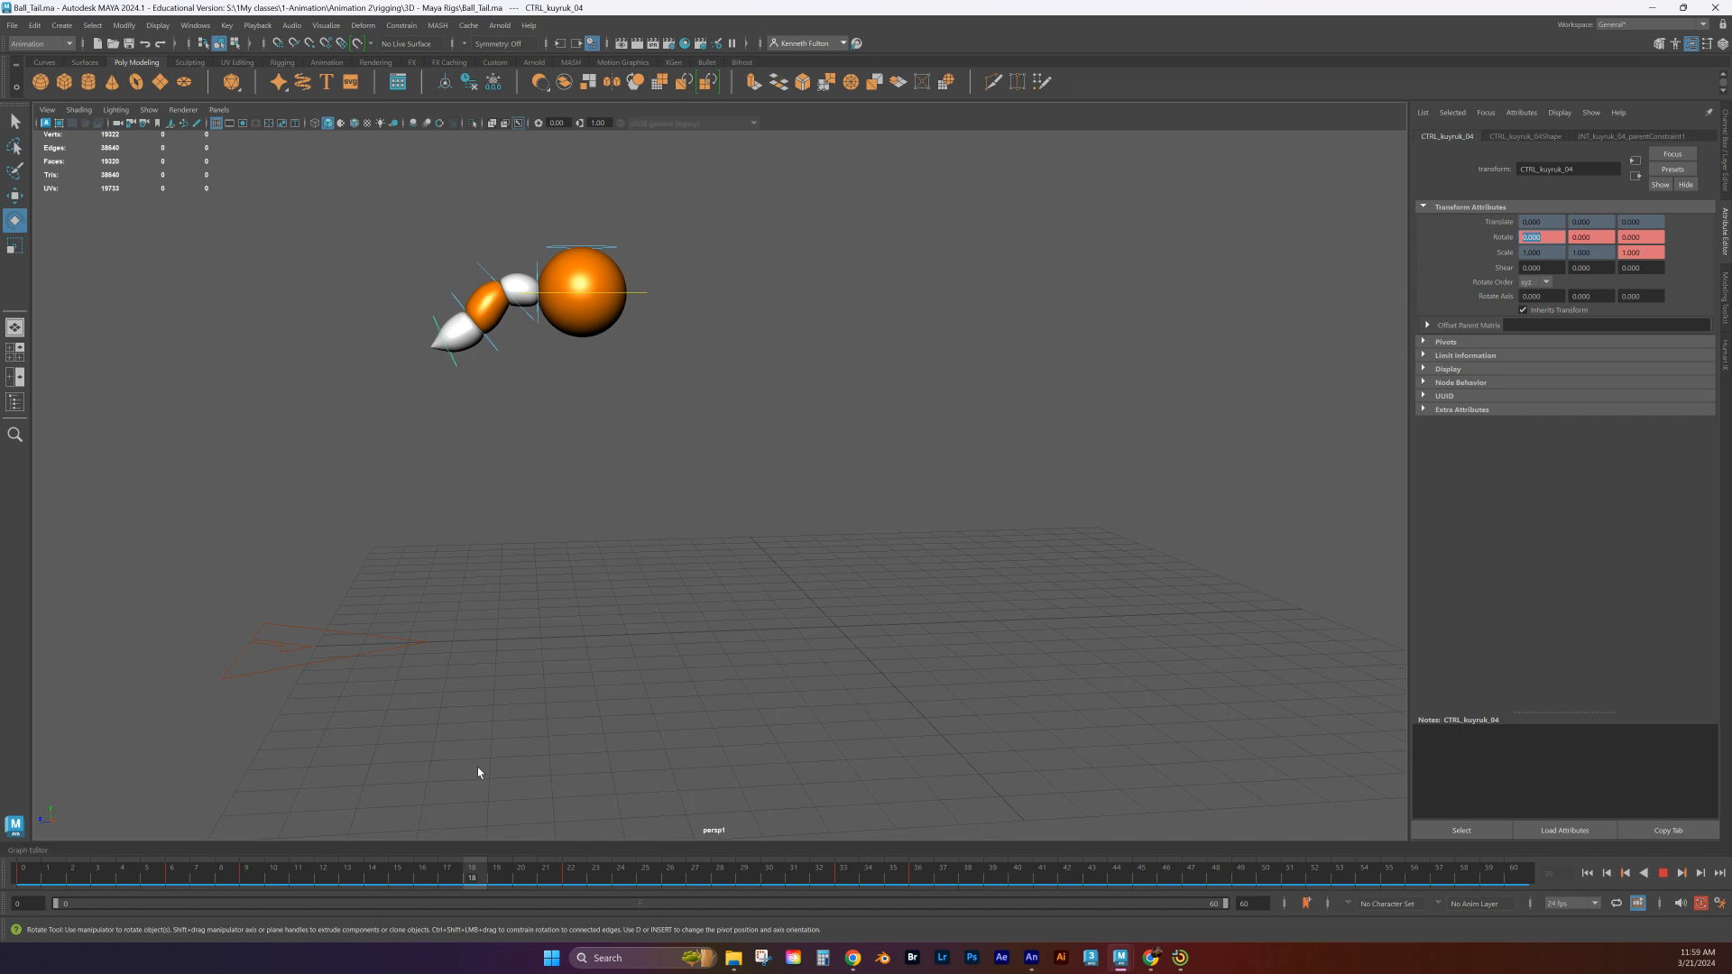
{"action": "left_click_drag", "start_coordinate": [478, 768], "coordinate": [478, 766]}
{"action": "left_click_drag", "start_coordinate": [473, 278], "coordinate": [527, 304]}
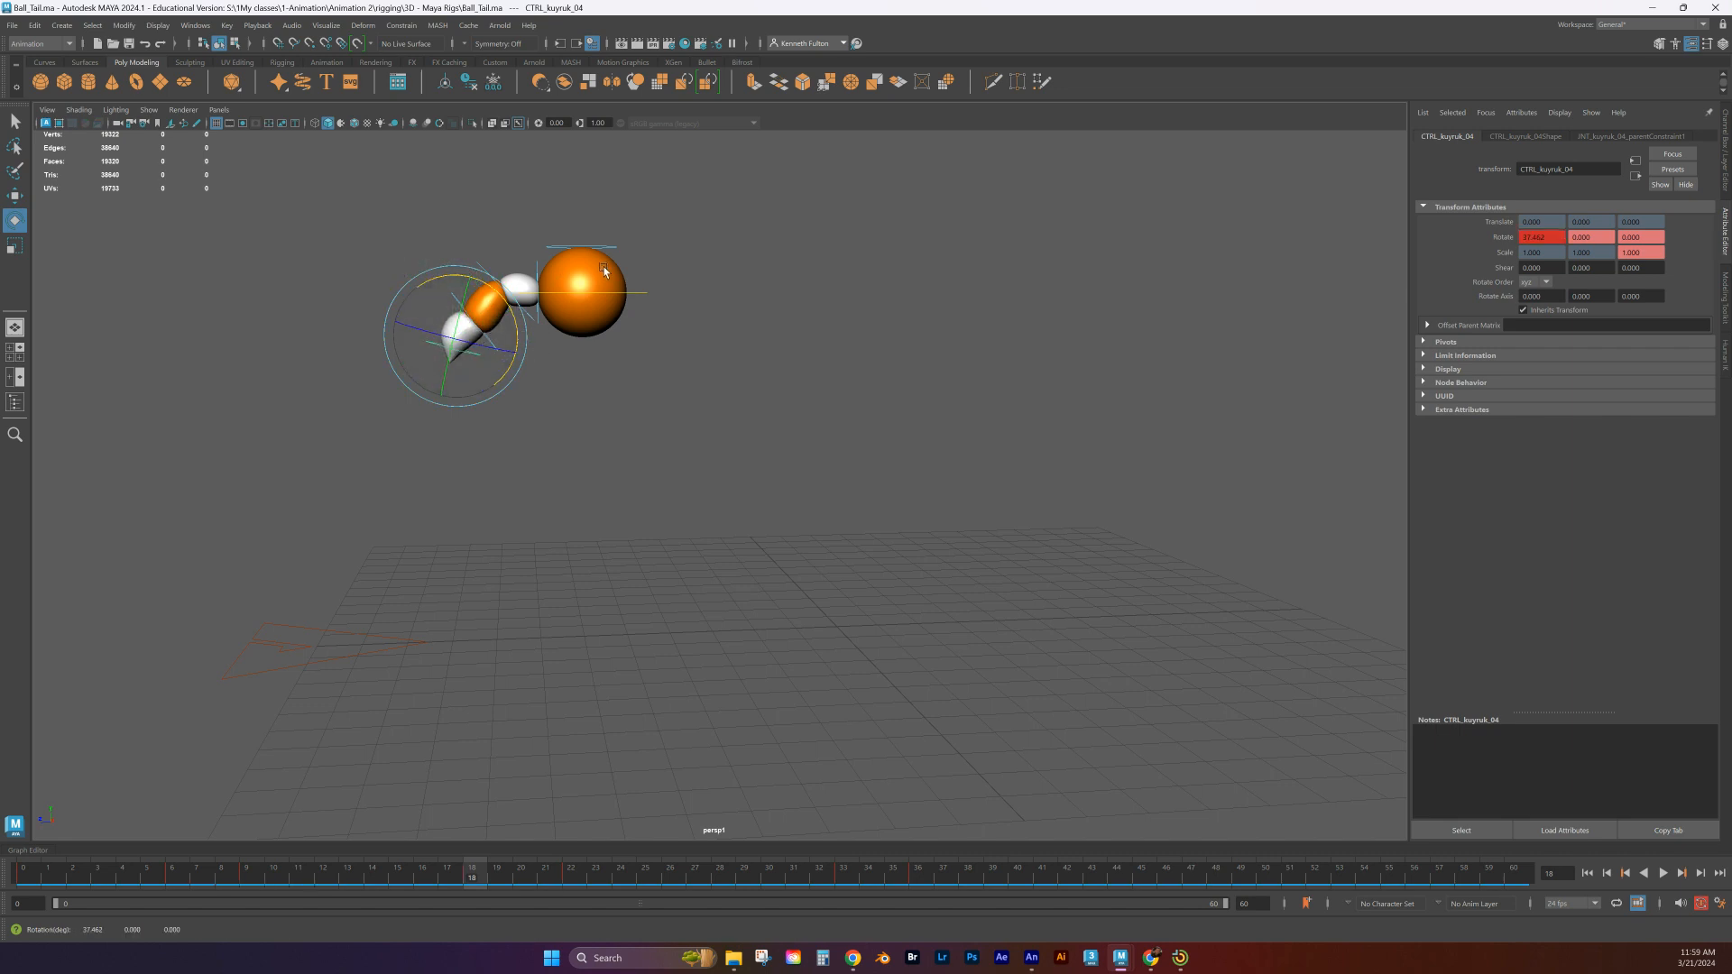
Rotate CTRL_kuyruk_03 to about 25.9 degrees in X at frame 18, curling the tail downward
{"action": "left_click", "coordinate": [570, 411]}
{"action": "left_click", "coordinate": [458, 306]}
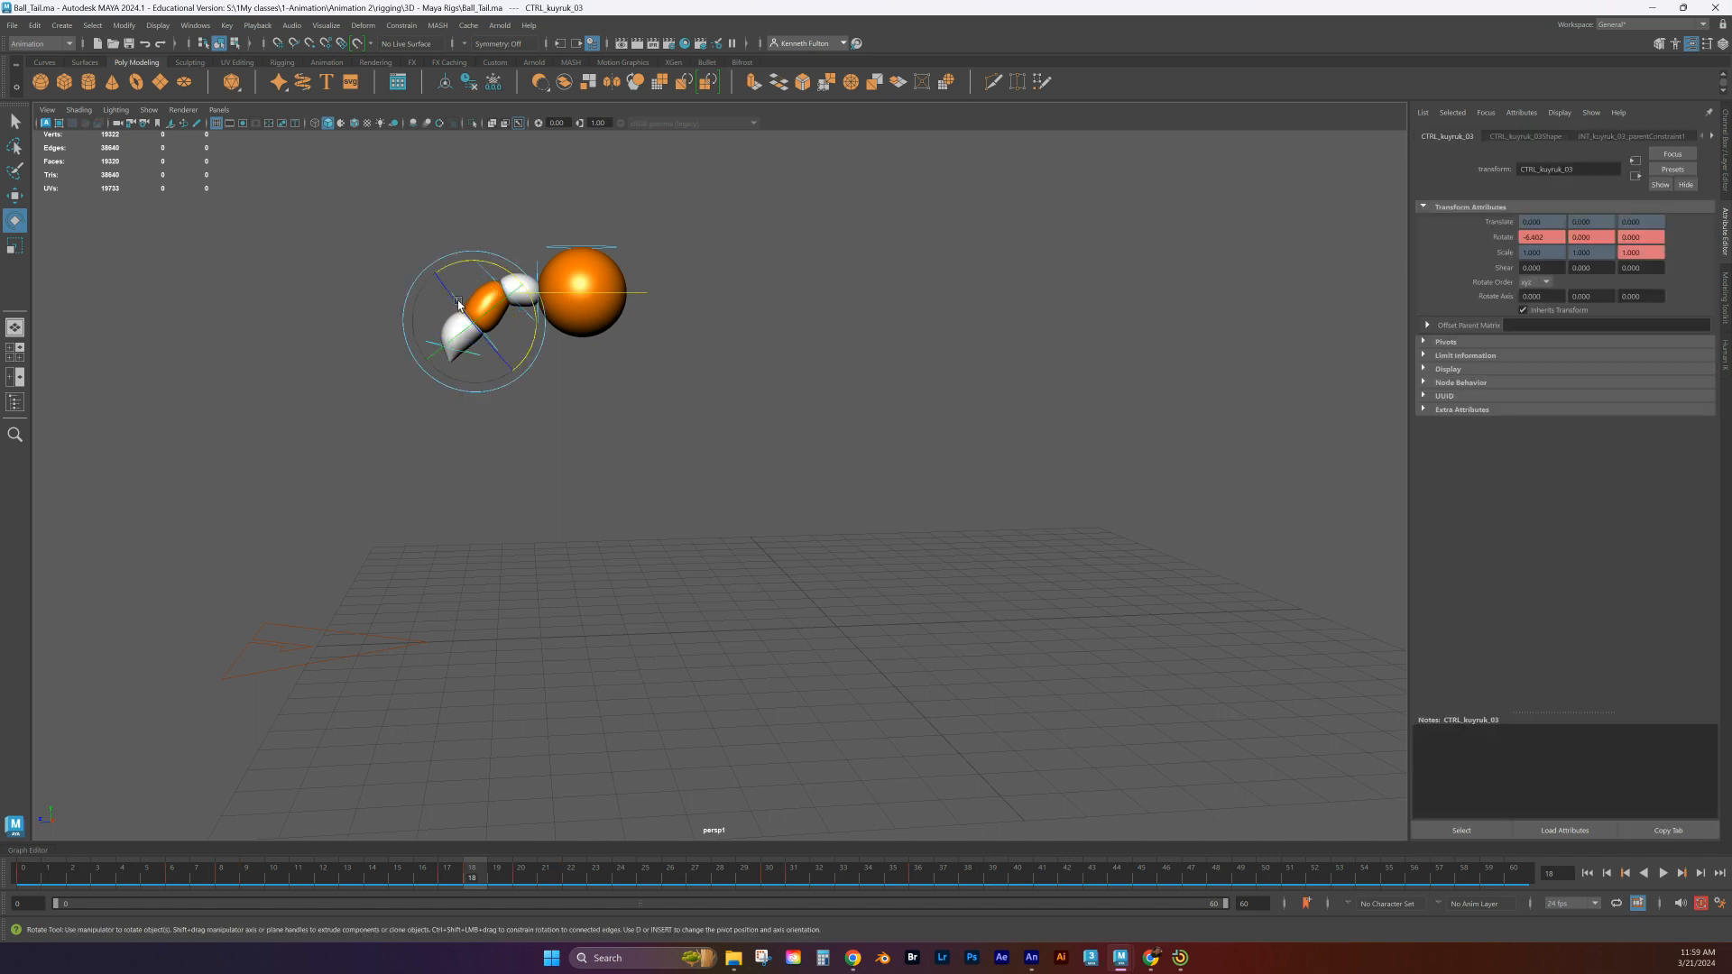
{"action": "left_click_drag", "start_coordinate": [462, 260], "coordinate": [426, 271]}
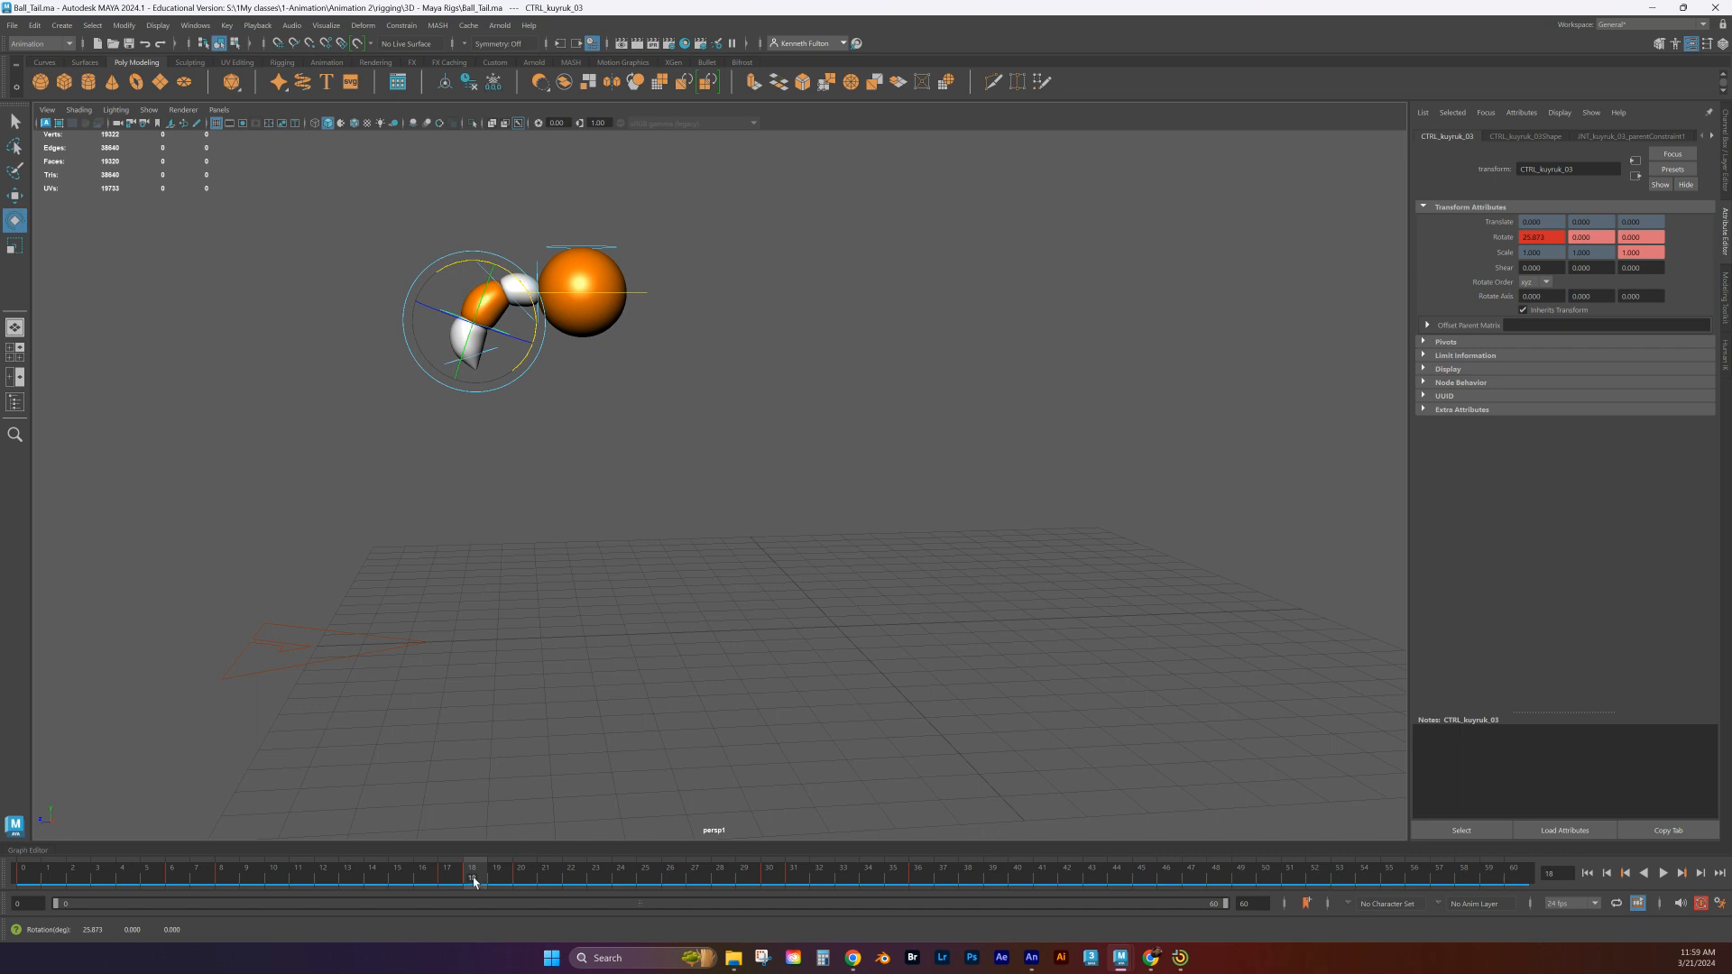
Play back the rise of the jump and rotate CTRL_kuyruk_03 in X at frame 20, tilting the tail's end back away from the ball
{"action": "key", "text": "alt+v"}
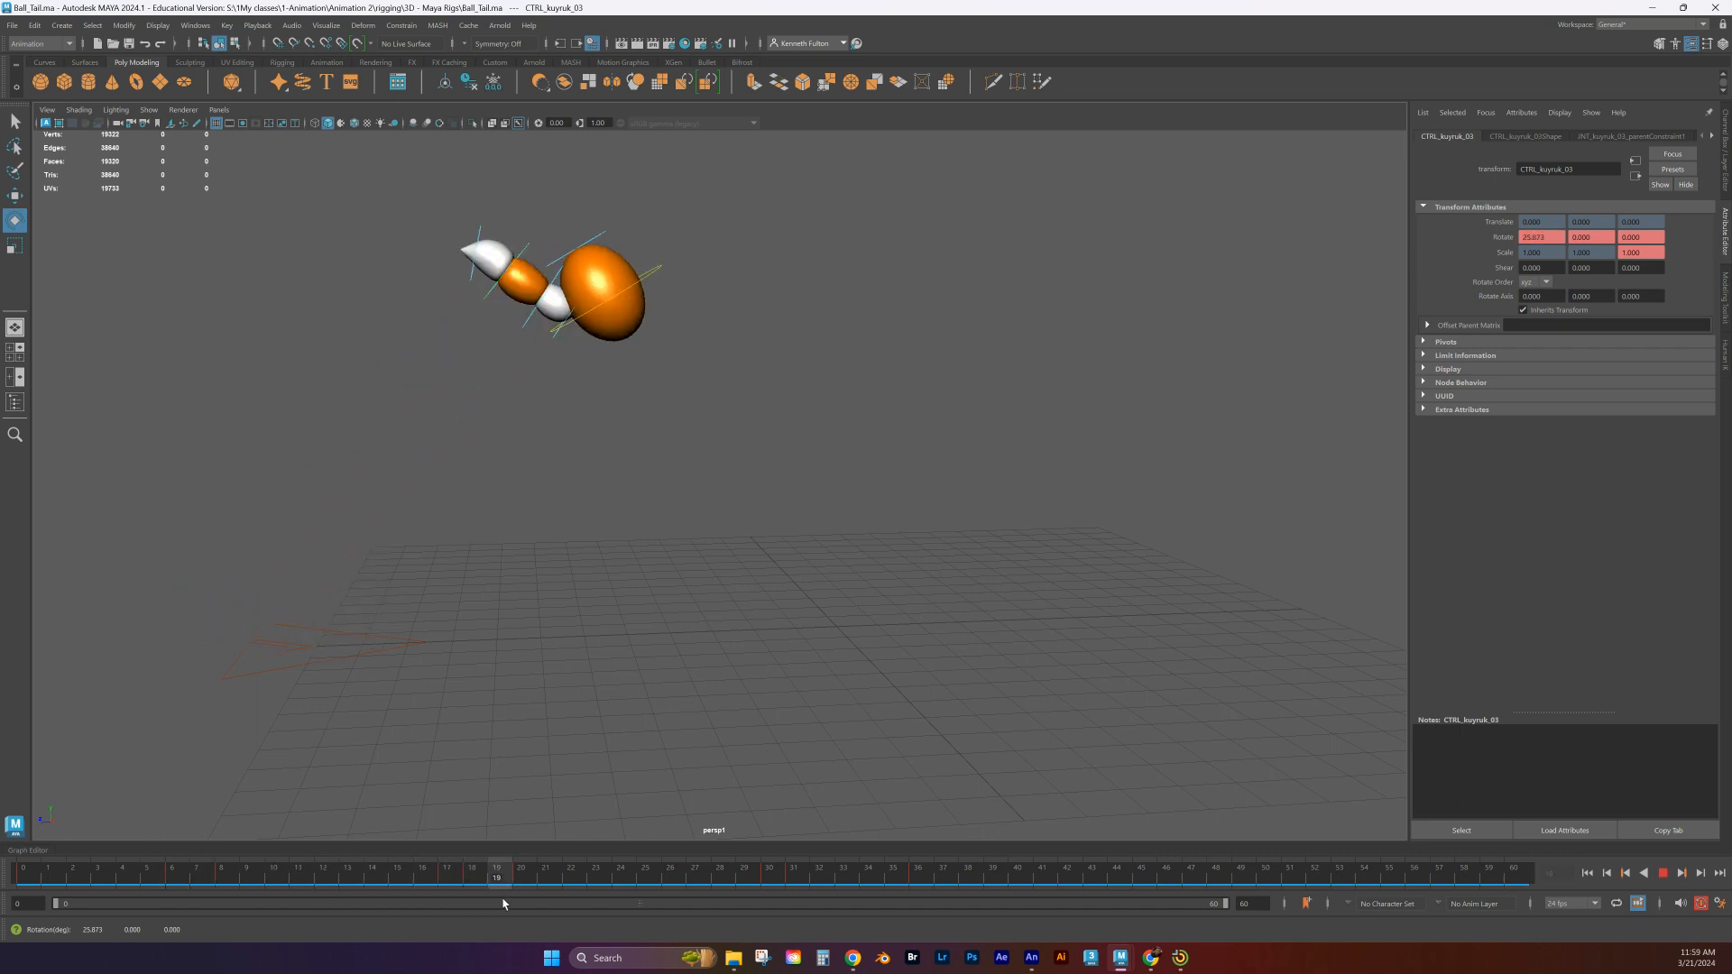
{"action": "mouse_move", "coordinate": [206, 861]}
{"action": "left_mouse_down"}
{"action": "mouse_move", "coordinate": [564, 891]}
{"action": "mouse_move", "coordinate": [487, 859]}
{"action": "mouse_move", "coordinate": [520, 856]}
{"action": "mouse_move", "coordinate": [504, 850]}
{"action": "mouse_move", "coordinate": [502, 881]}
{"action": "mouse_move", "coordinate": [520, 880]}
{"action": "left_mouse_up"}
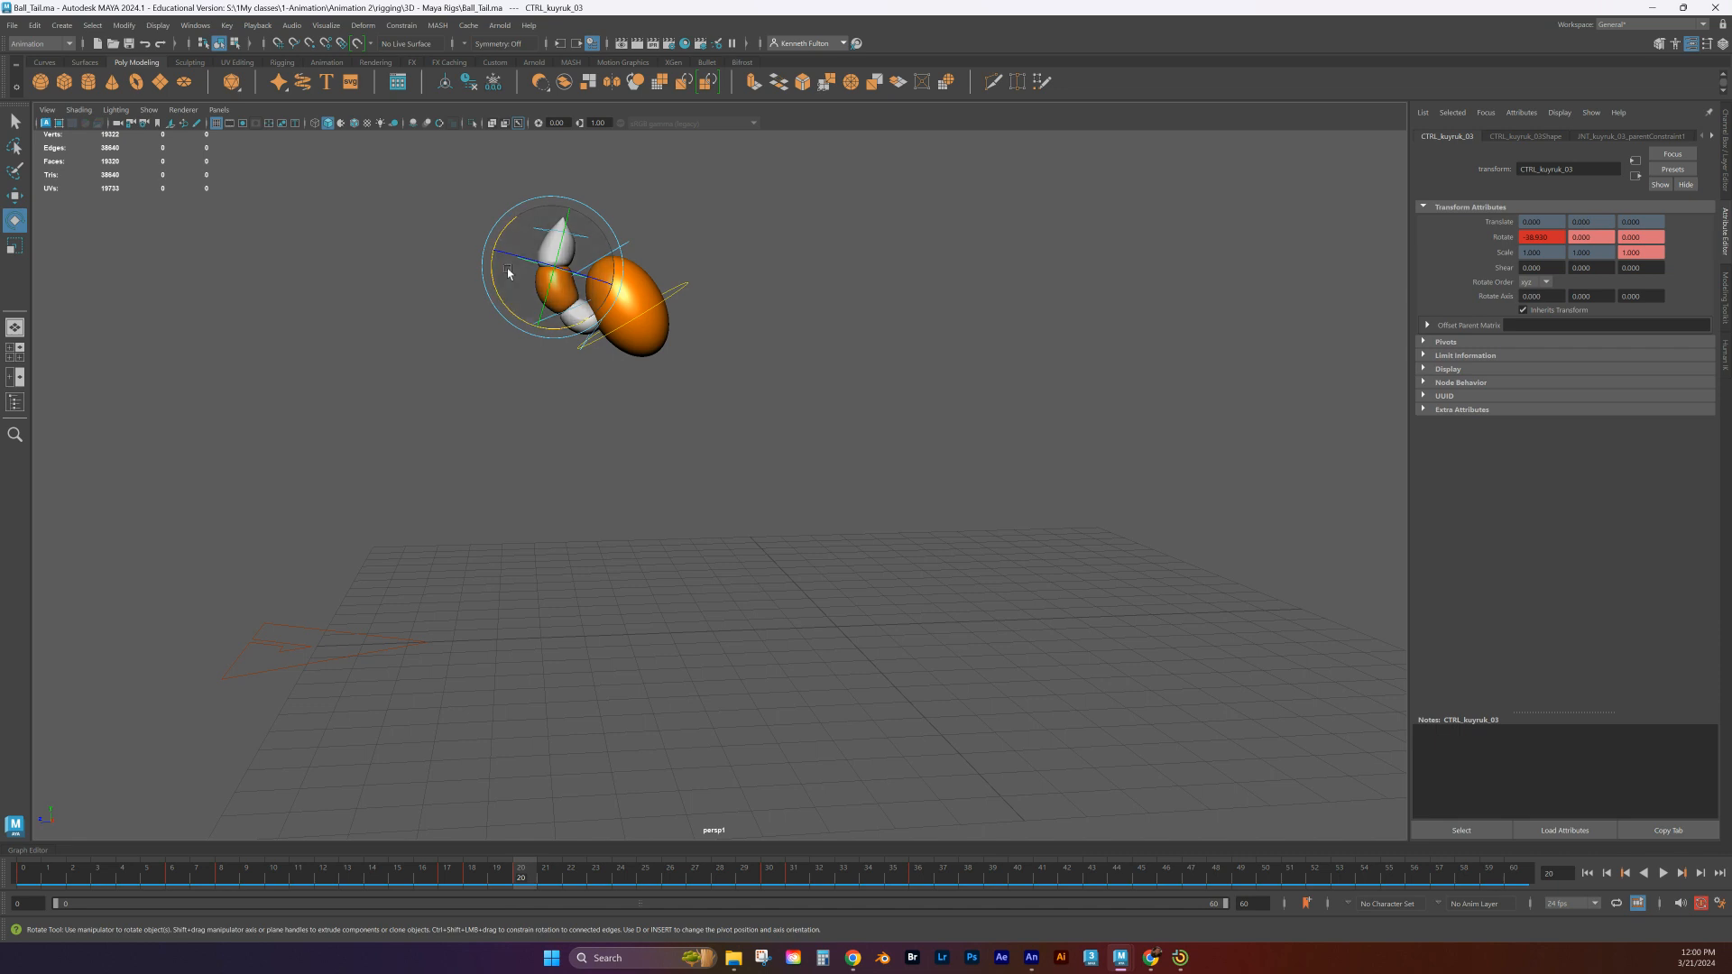
{"action": "left_click_drag", "start_coordinate": [502, 242], "coordinate": [495, 303]}
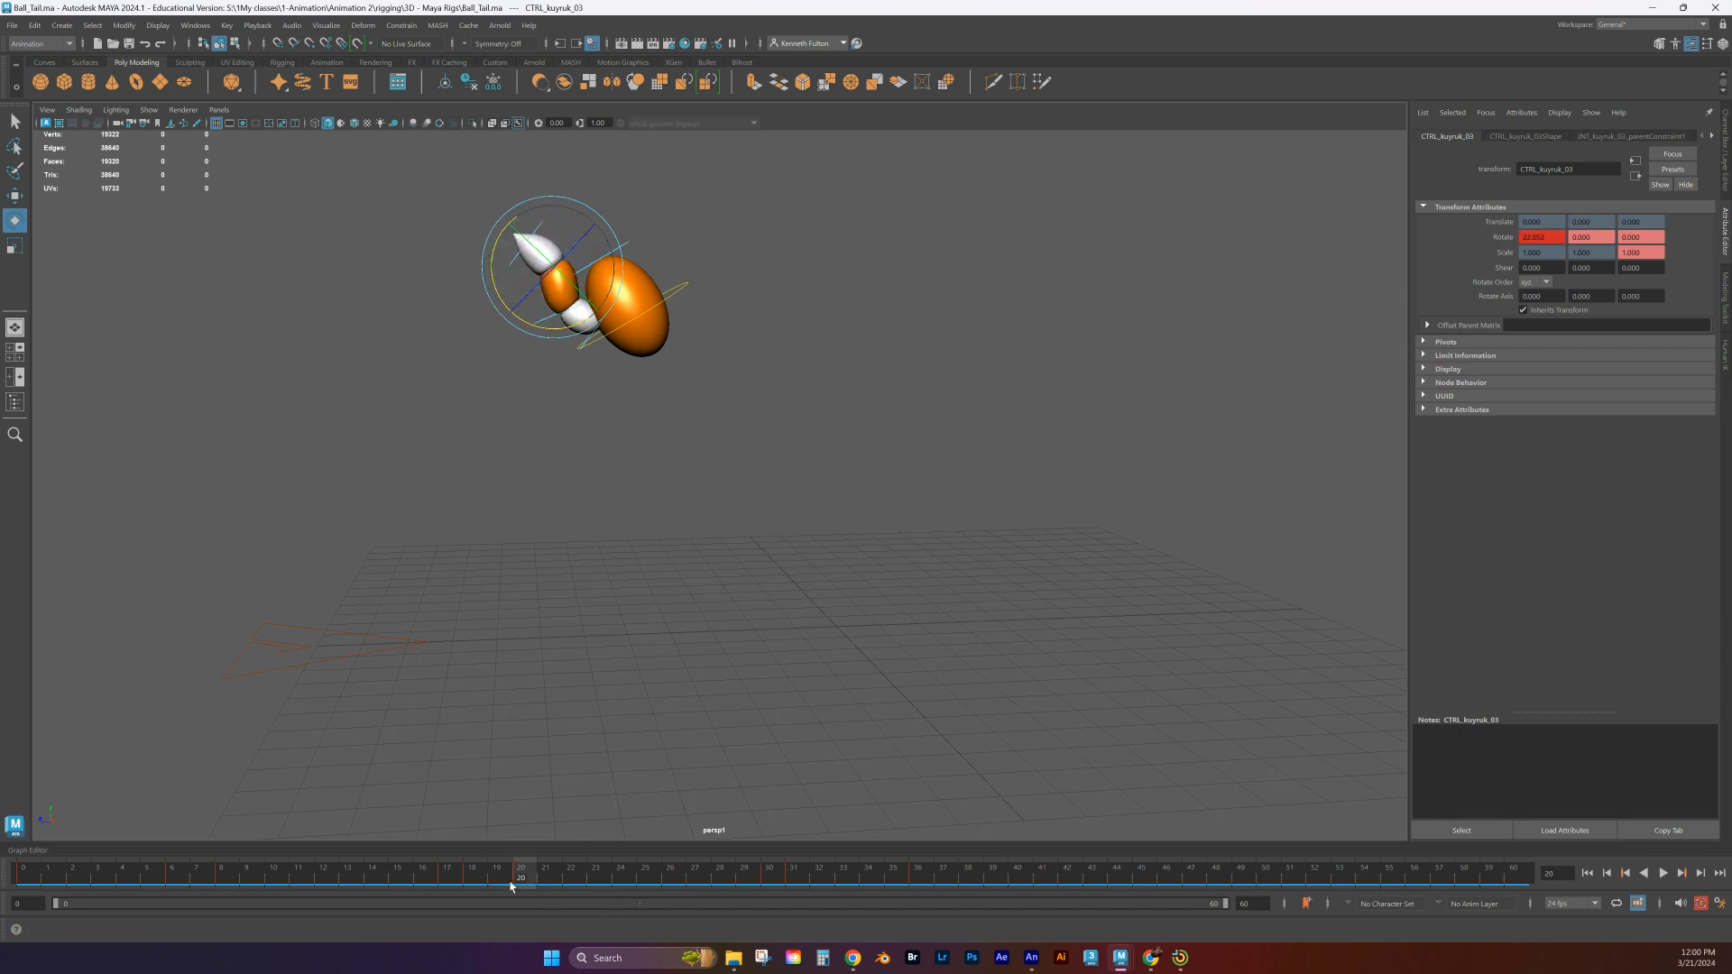
Review the tail's motion around frame 18 and rotate CTRL_kuyruk_04 to about -68.6 degrees in X at frame 22
{"action": "left_click_drag", "start_coordinate": [519, 869], "coordinate": [284, 907]}
{"action": "left_click_drag", "start_coordinate": [338, 893], "coordinate": [482, 803]}
{"action": "left_click_drag", "start_coordinate": [727, 592], "coordinate": [614, 668], "text": "alt"}
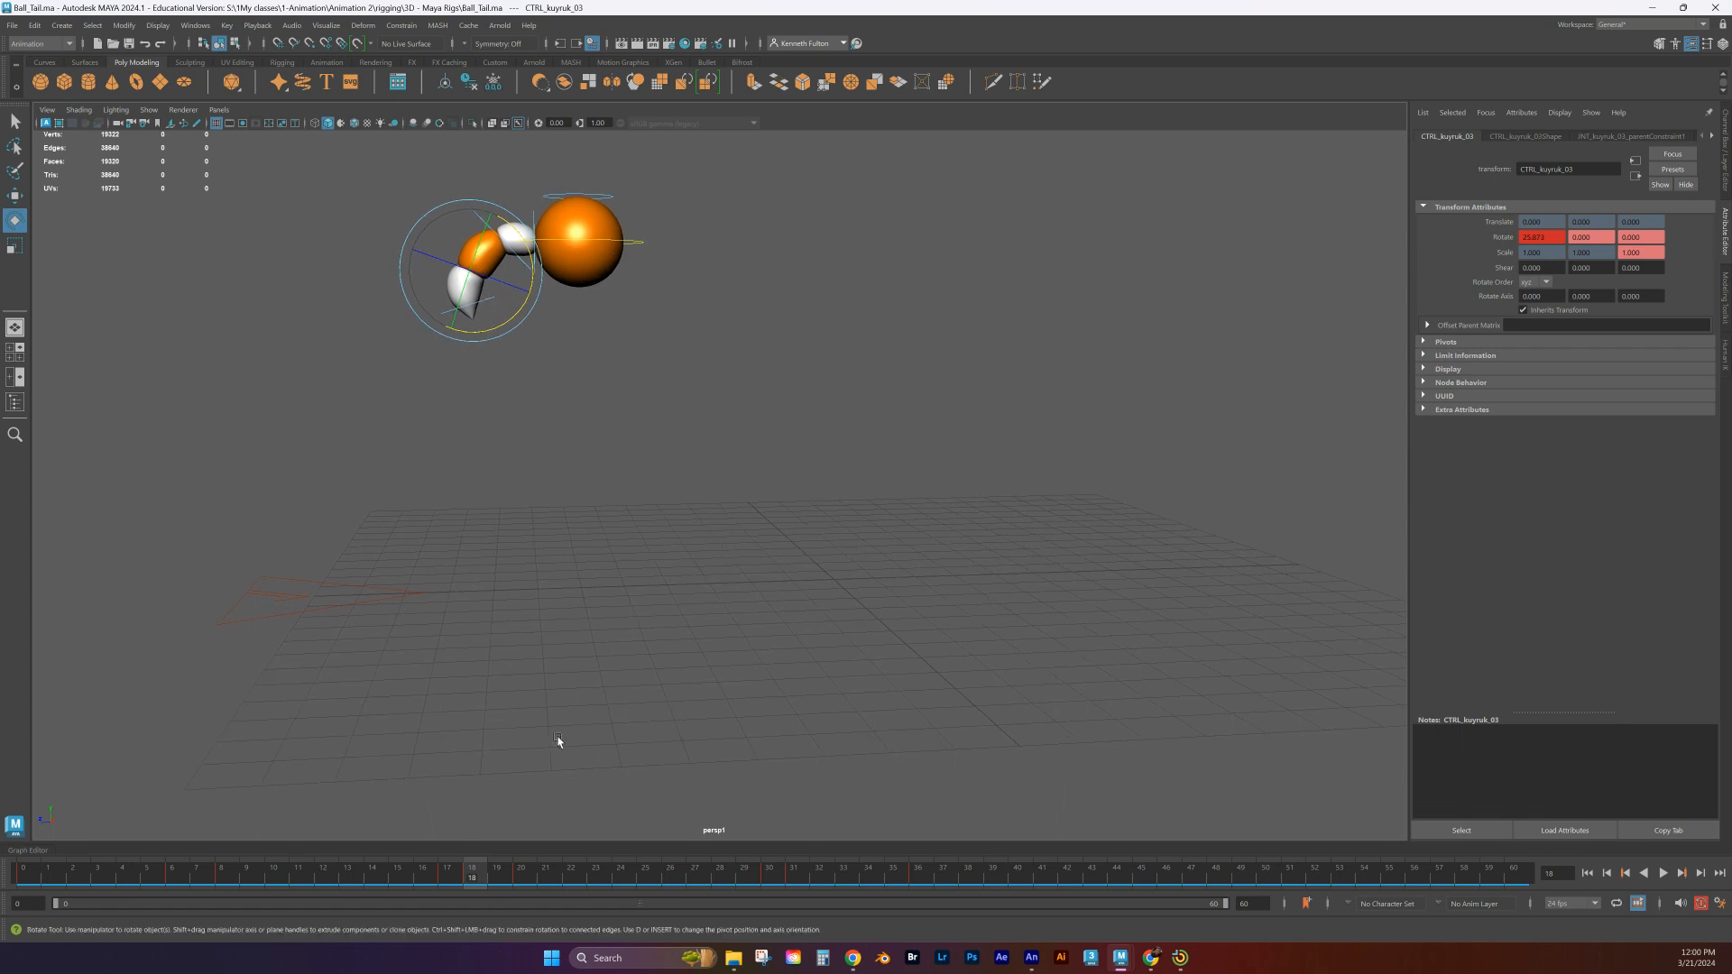
{"action": "key", "text": "alt+v"}
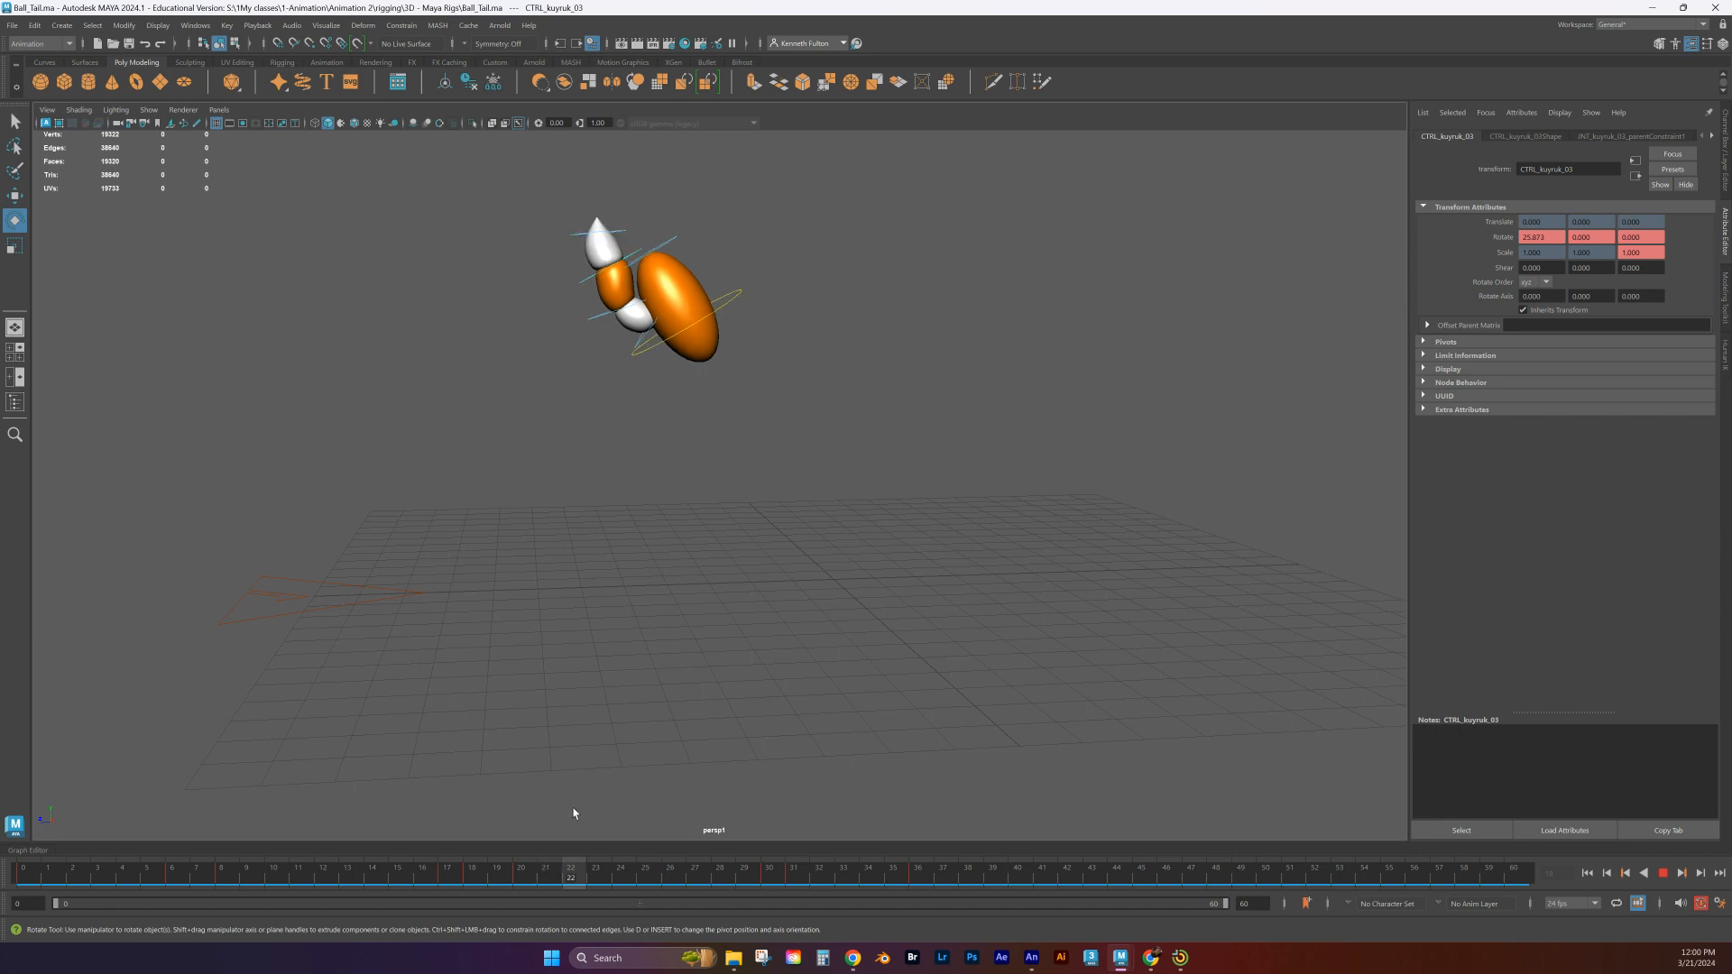
{"action": "key", "text": "alt+v"}
{"action": "left_click", "coordinate": [544, 202]}
{"action": "left_click", "coordinate": [576, 239]}
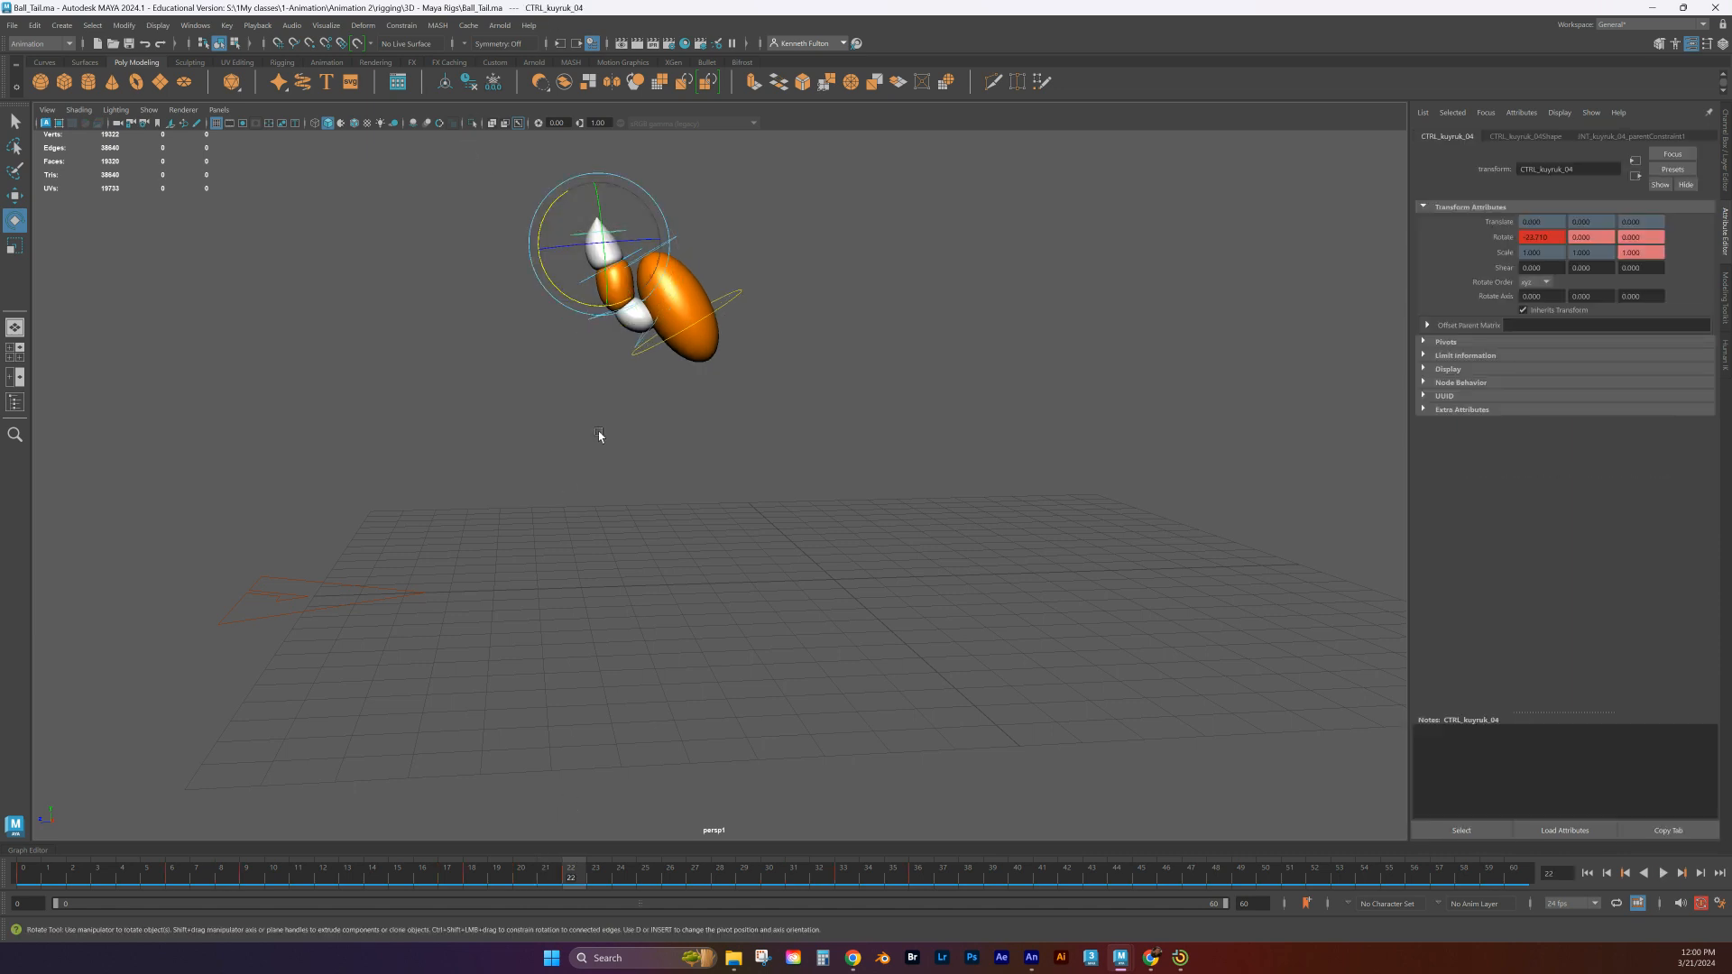
{"action": "left_click_drag", "start_coordinate": [539, 251], "coordinate": [574, 192]}
{"action": "key", "text": "ctrl+z"}
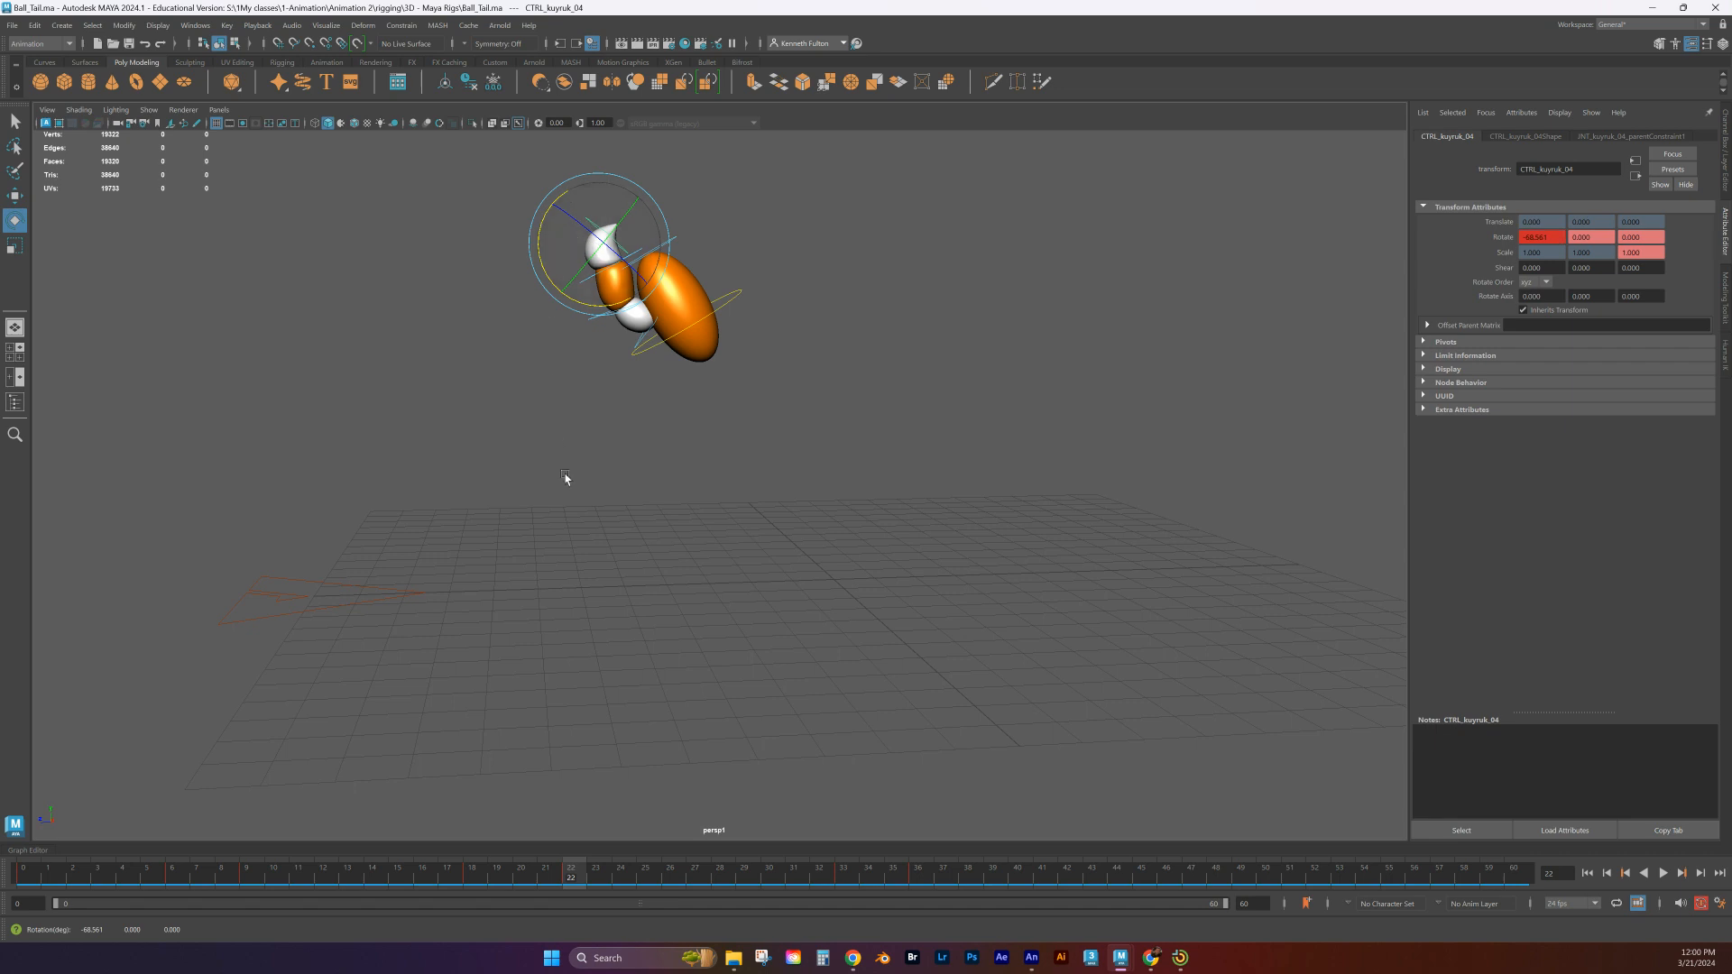
Play the jump from frame 0 and rotate the second tail control downward at frame 31, on the landing squash
{"action": "left_click", "coordinate": [533, 531]}
{"action": "left_click_drag", "start_coordinate": [559, 884], "coordinate": [18, 873]}
{"action": "left_click", "coordinate": [265, 597]}
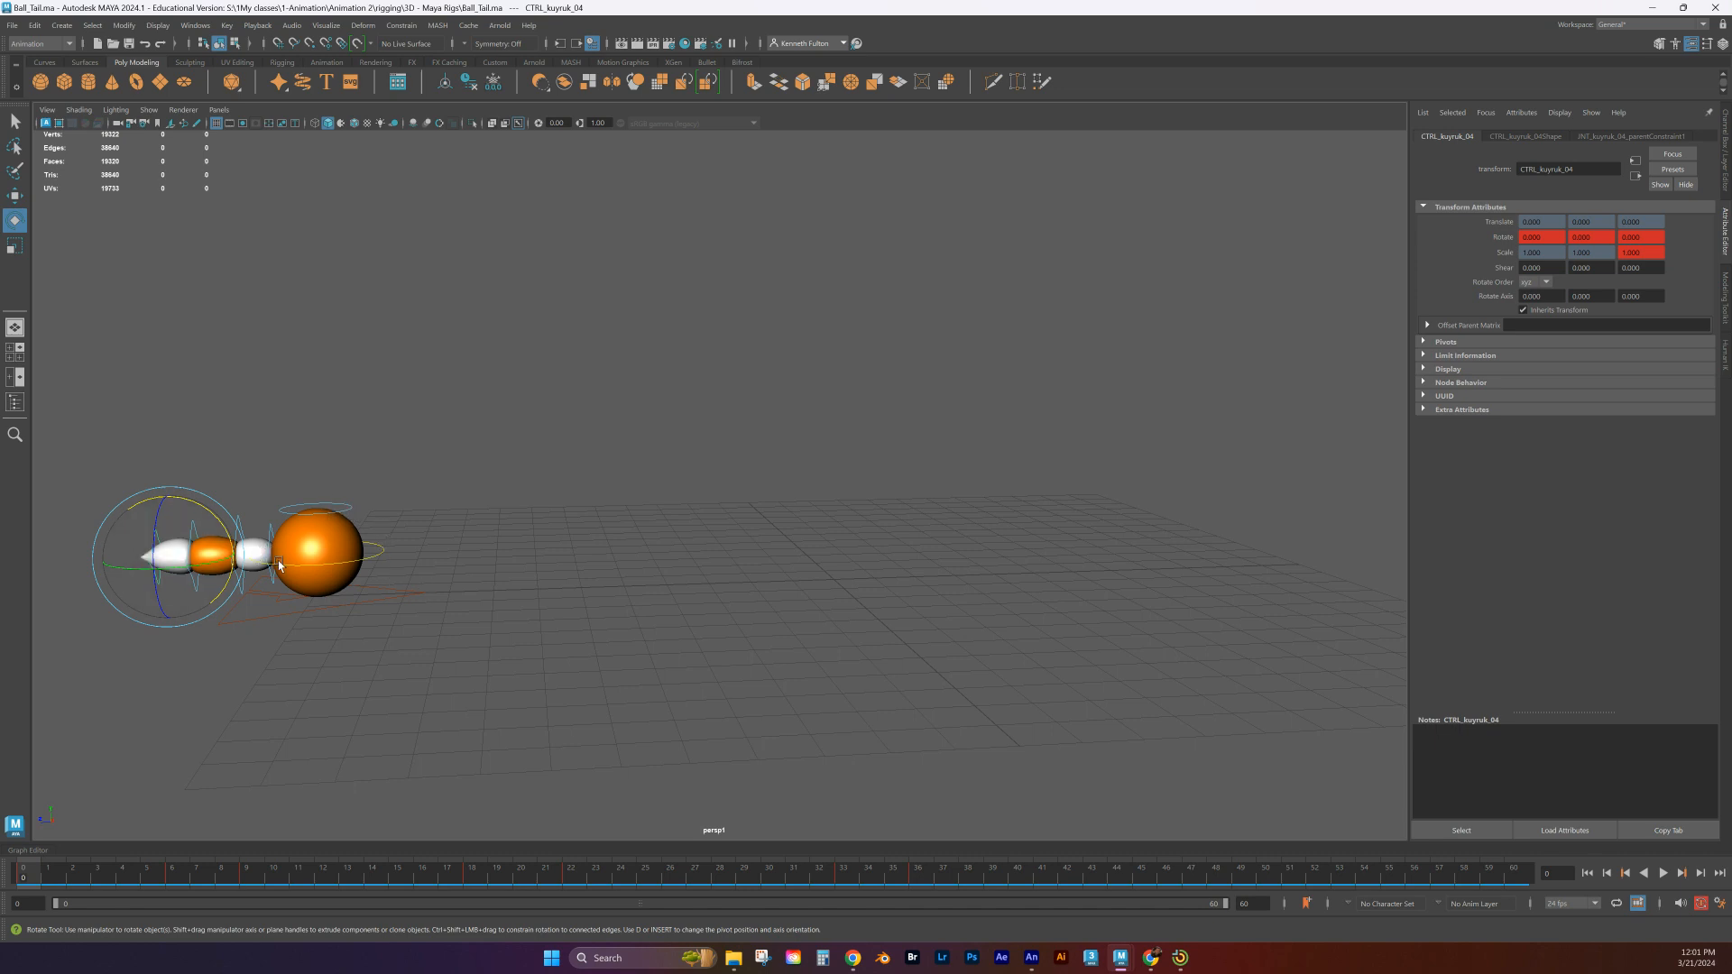
{"action": "key", "text": "alt+v"}
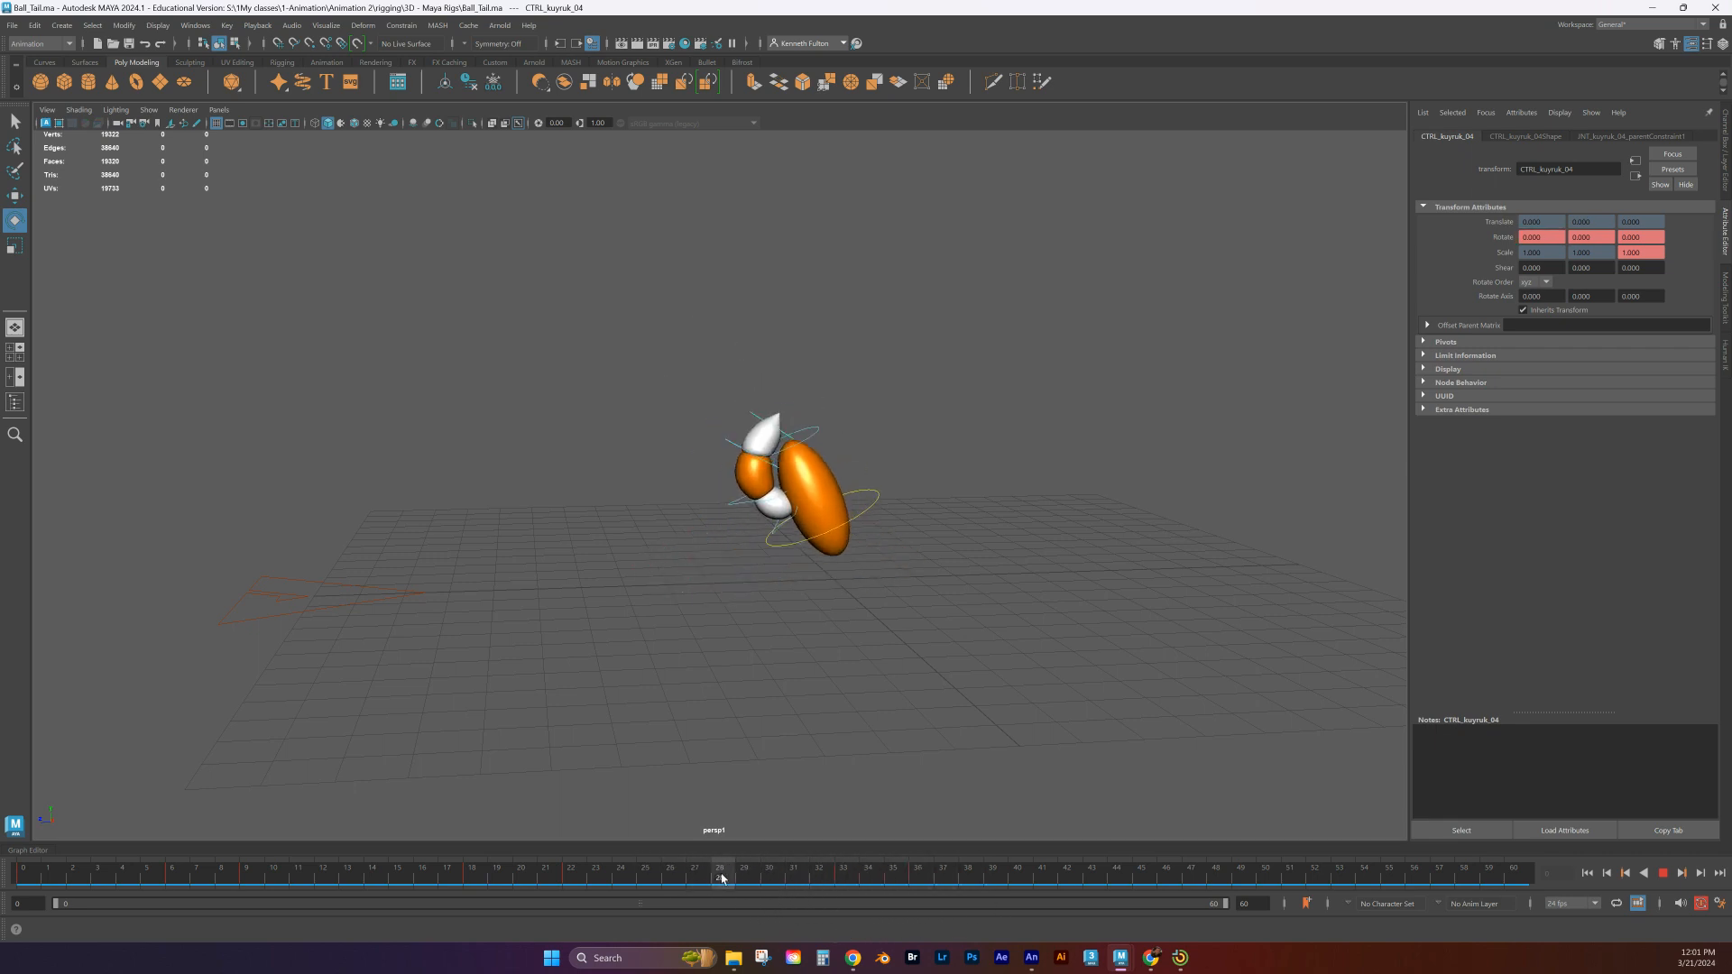
{"action": "mouse_move", "coordinate": [805, 904]}
{"action": "left_mouse_down"}
{"action": "mouse_move", "coordinate": [919, 902]}
{"action": "mouse_move", "coordinate": [719, 872]}
{"action": "mouse_move", "coordinate": [854, 900]}
{"action": "mouse_move", "coordinate": [864, 871]}
{"action": "mouse_move", "coordinate": [745, 873]}
{"action": "mouse_move", "coordinate": [819, 875]}
{"action": "mouse_move", "coordinate": [793, 875]}
{"action": "left_mouse_up"}
{"action": "key", "text": "e"}
{"action": "left_click", "coordinate": [775, 608]}
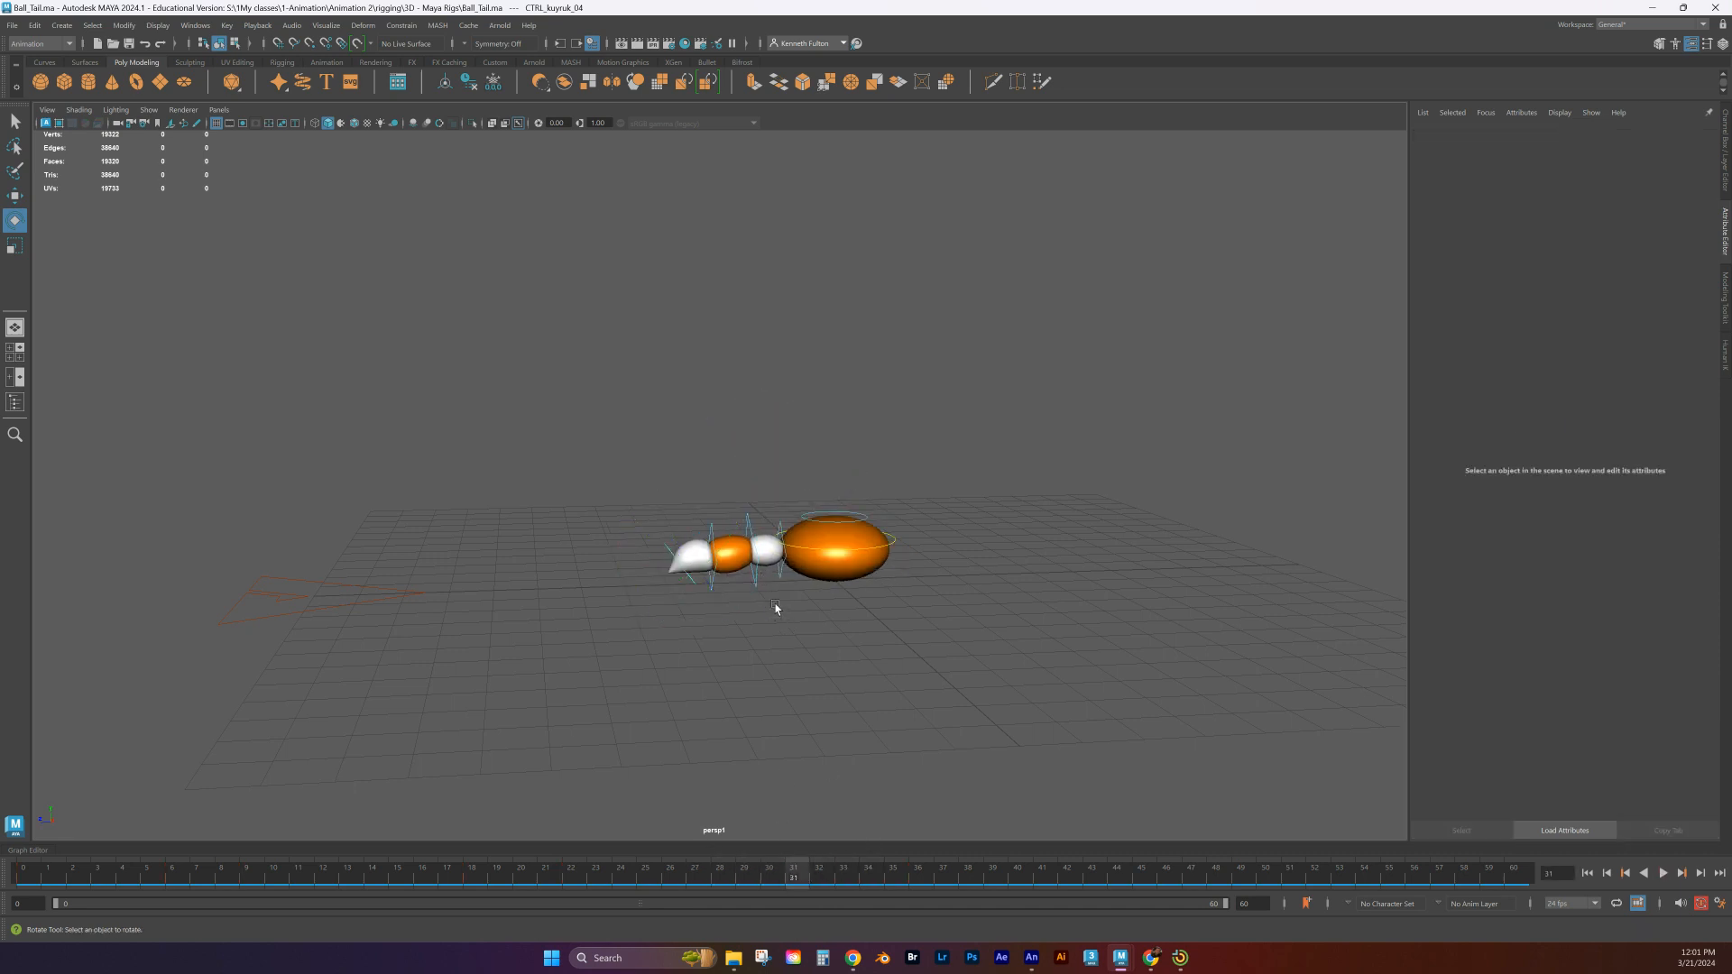
{"action": "left_click", "coordinate": [748, 534]}
{"action": "left_click_drag", "start_coordinate": [729, 492], "coordinate": [721, 639]}
Rotate CTRL_kuyruk_03 to about 3.5 degrees in X at frame 31
{"action": "left_click", "coordinate": [721, 639]}
{"action": "left_click", "coordinate": [724, 592]}
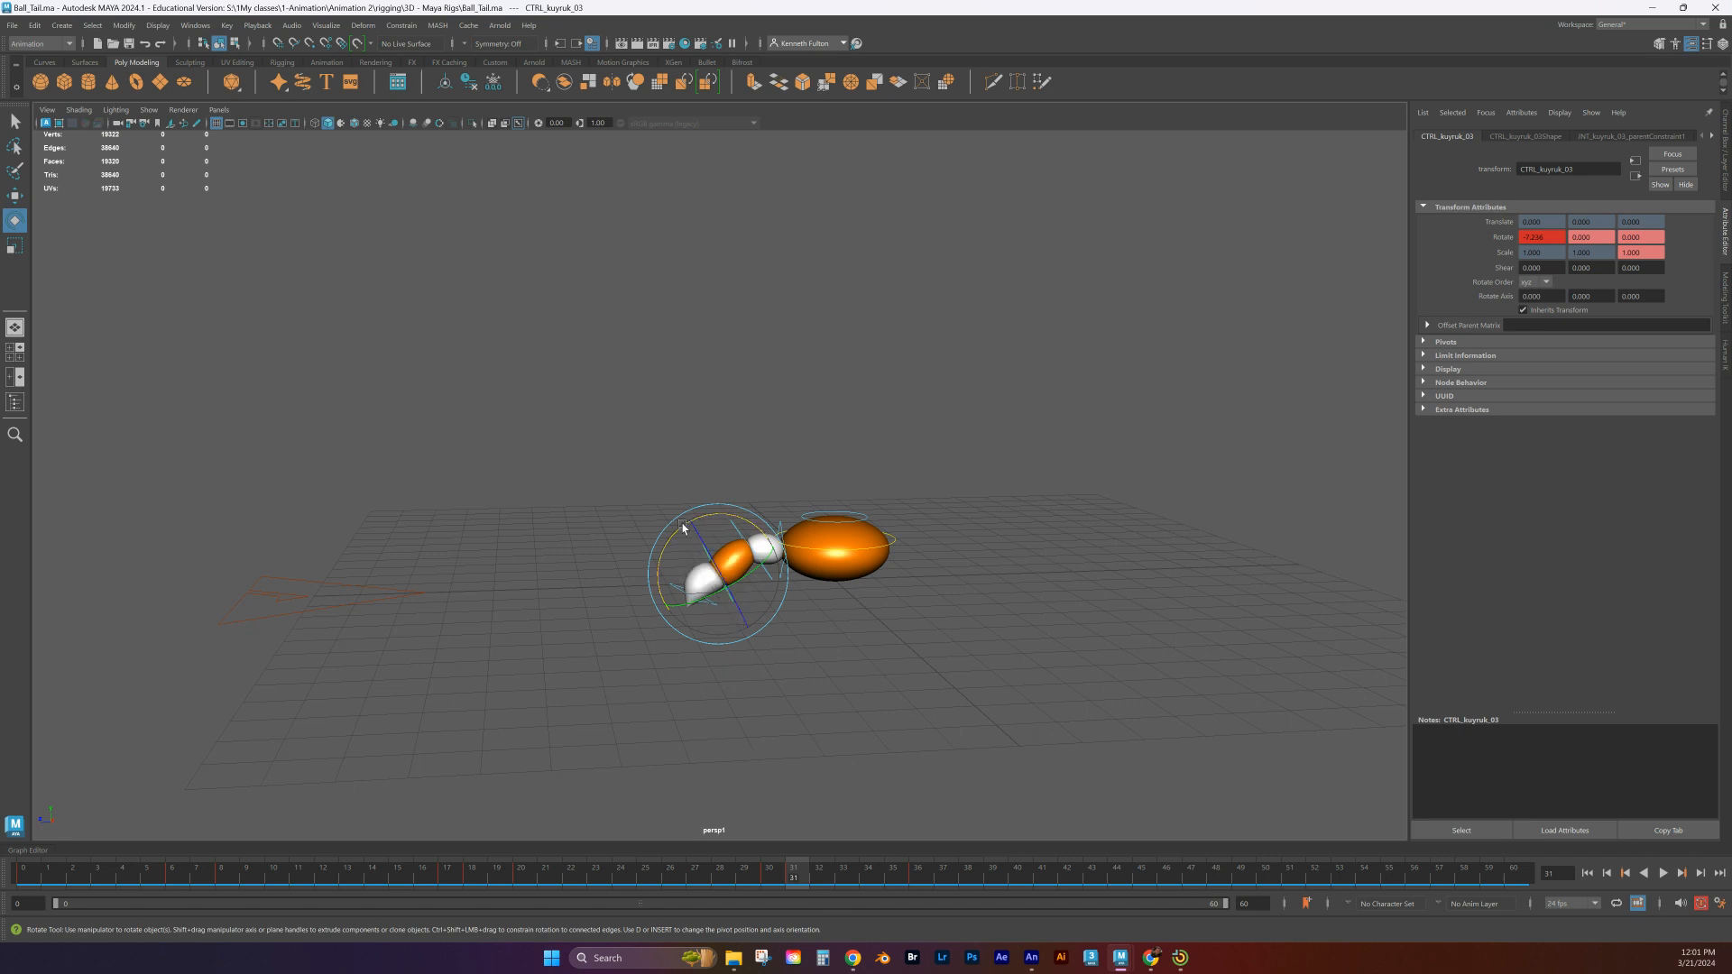
{"action": "left_click_drag", "start_coordinate": [684, 530], "coordinate": [679, 585]}
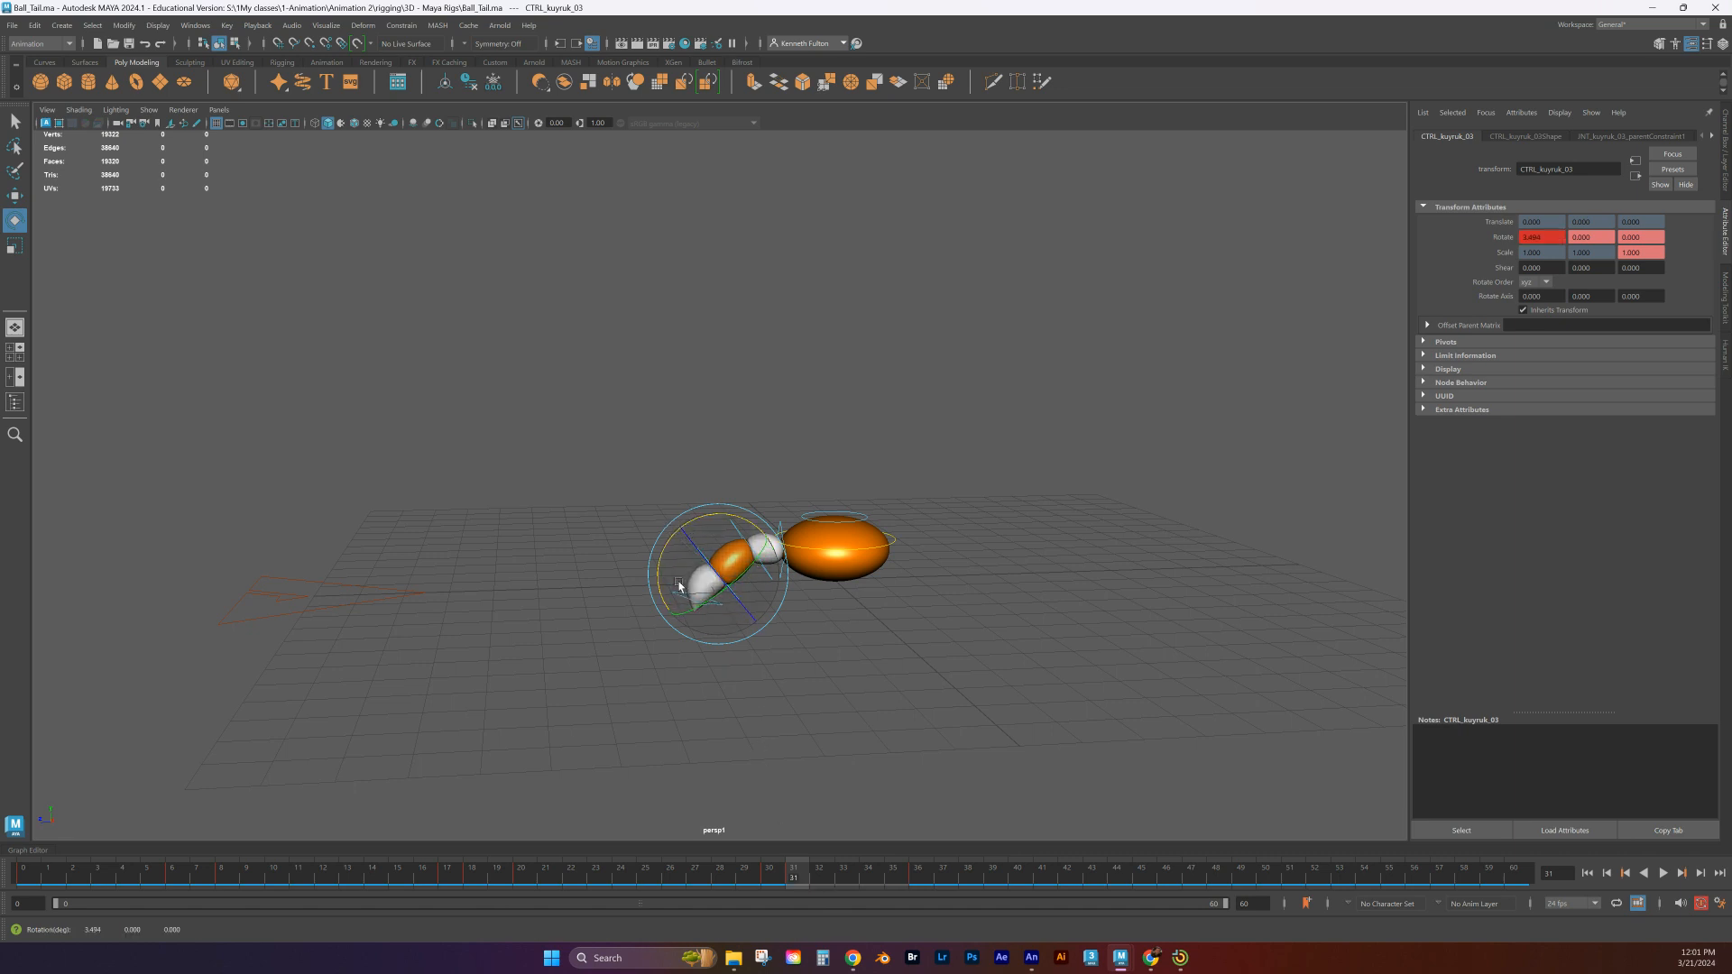
Configure the Playblast options with quality 100 and scale 1.00
{"action": "right_click", "coordinate": [717, 874]}
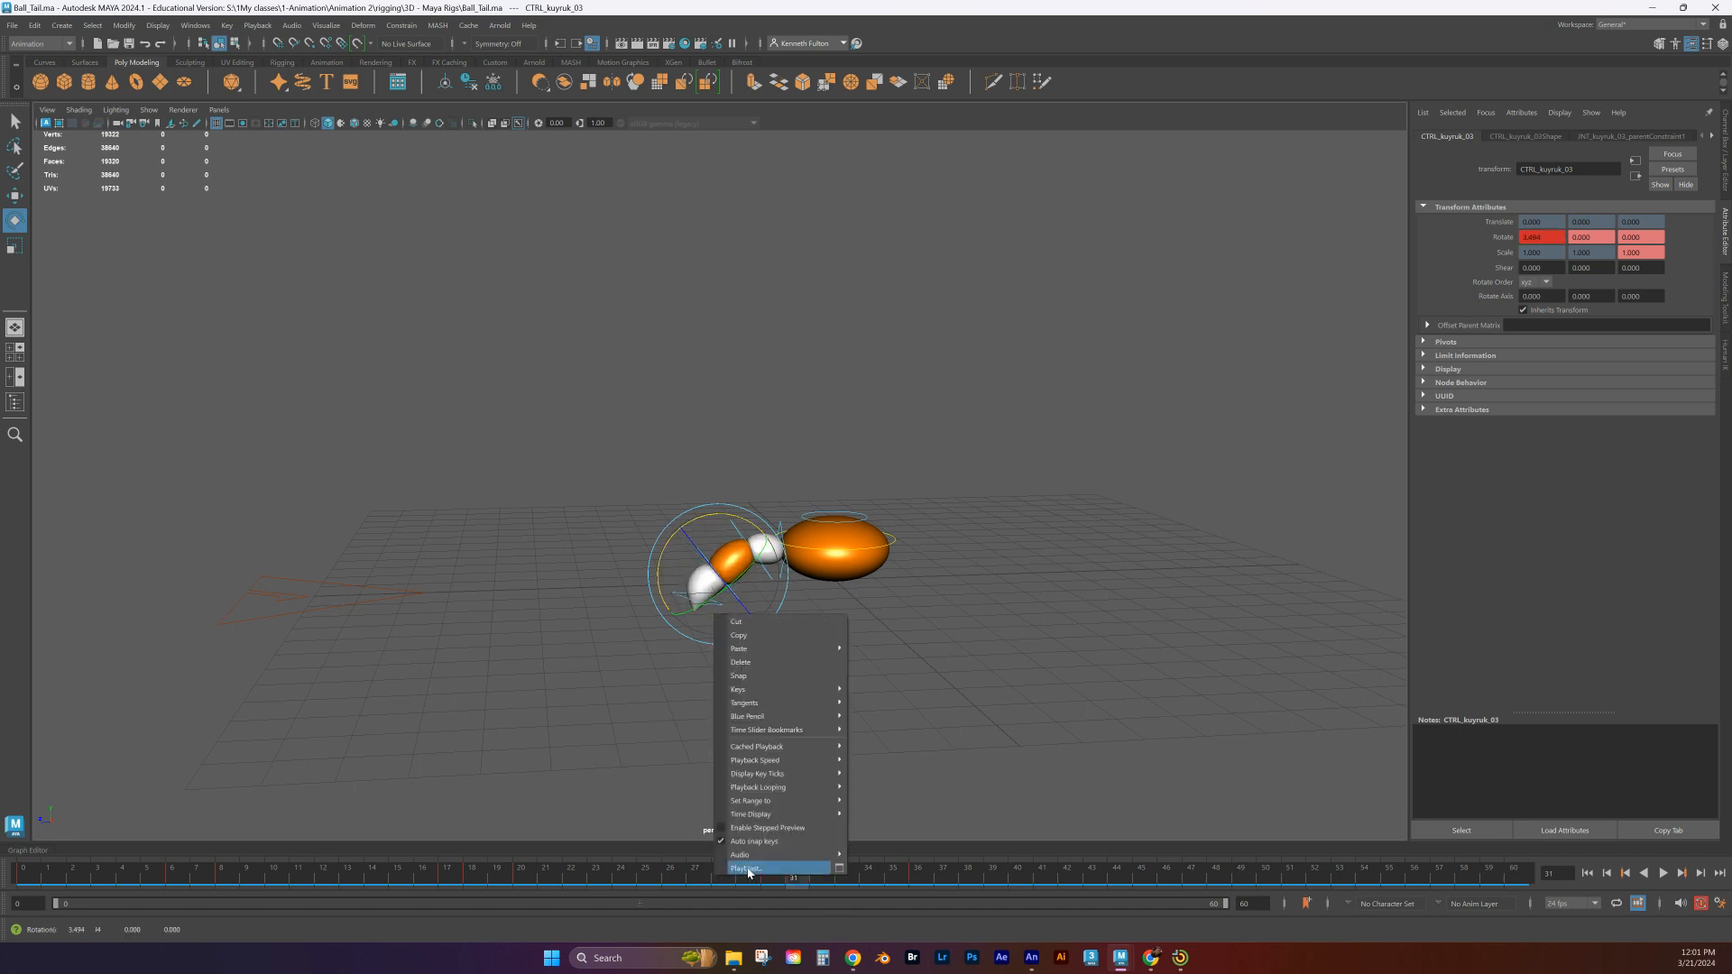
{"action": "left_click", "coordinate": [840, 870]}
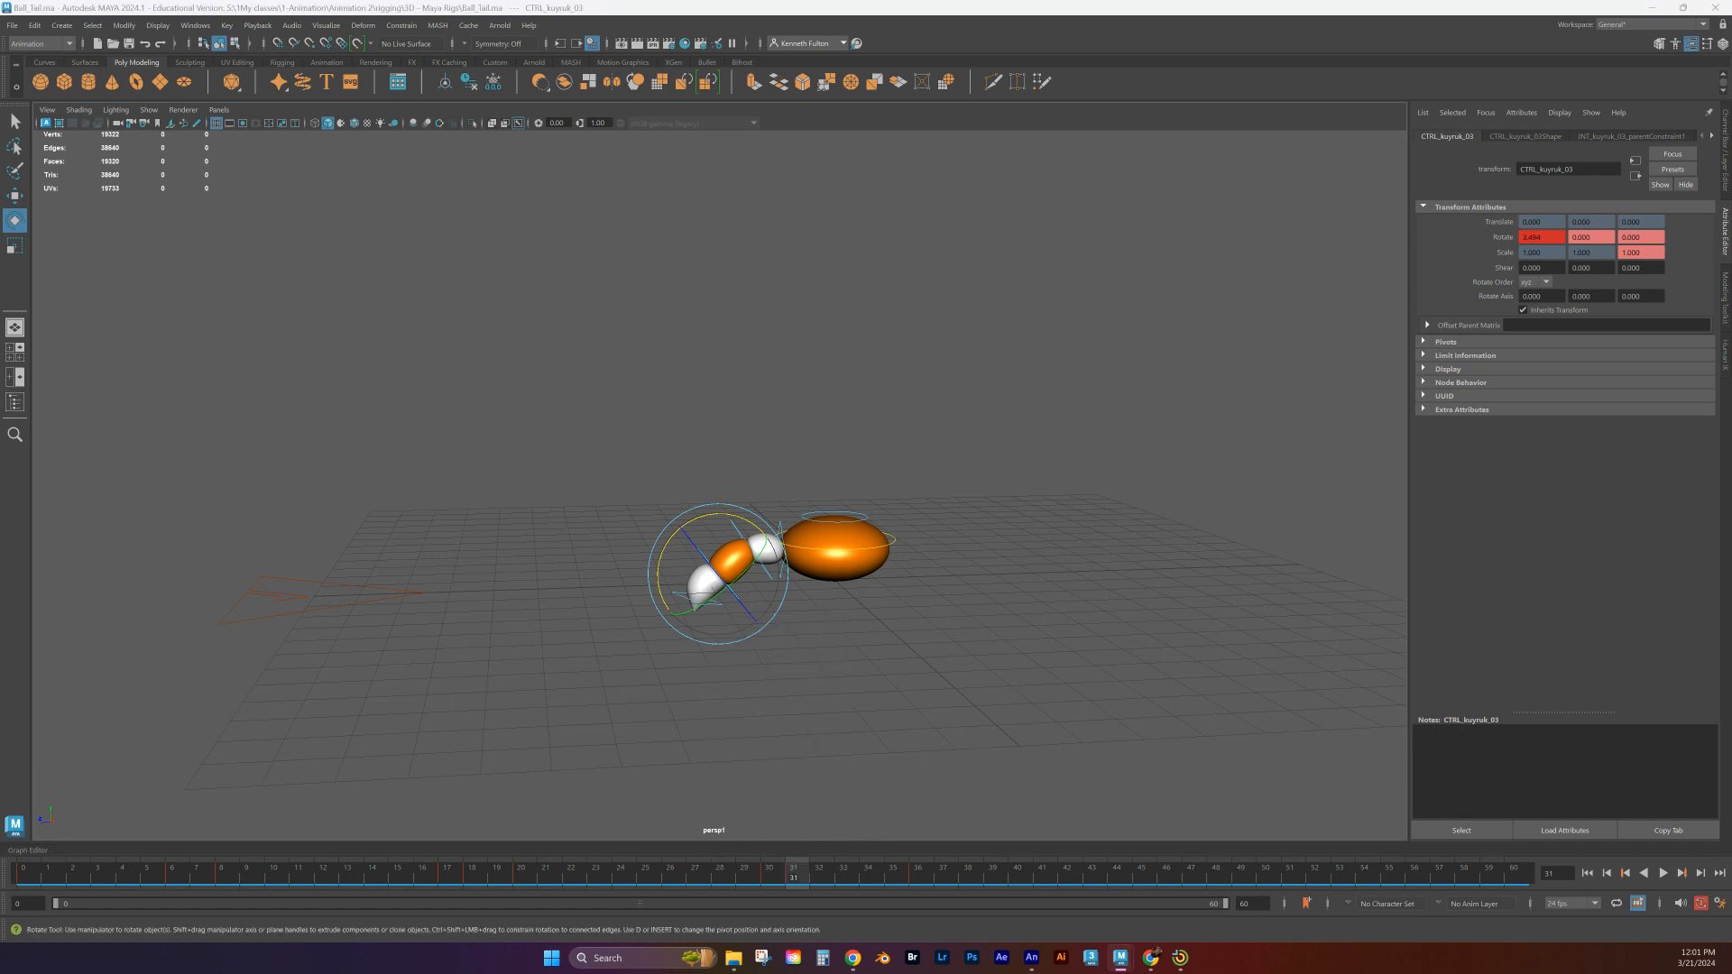
{"action": "left_click_drag", "start_coordinate": [199, 421], "coordinate": [462, 421]}
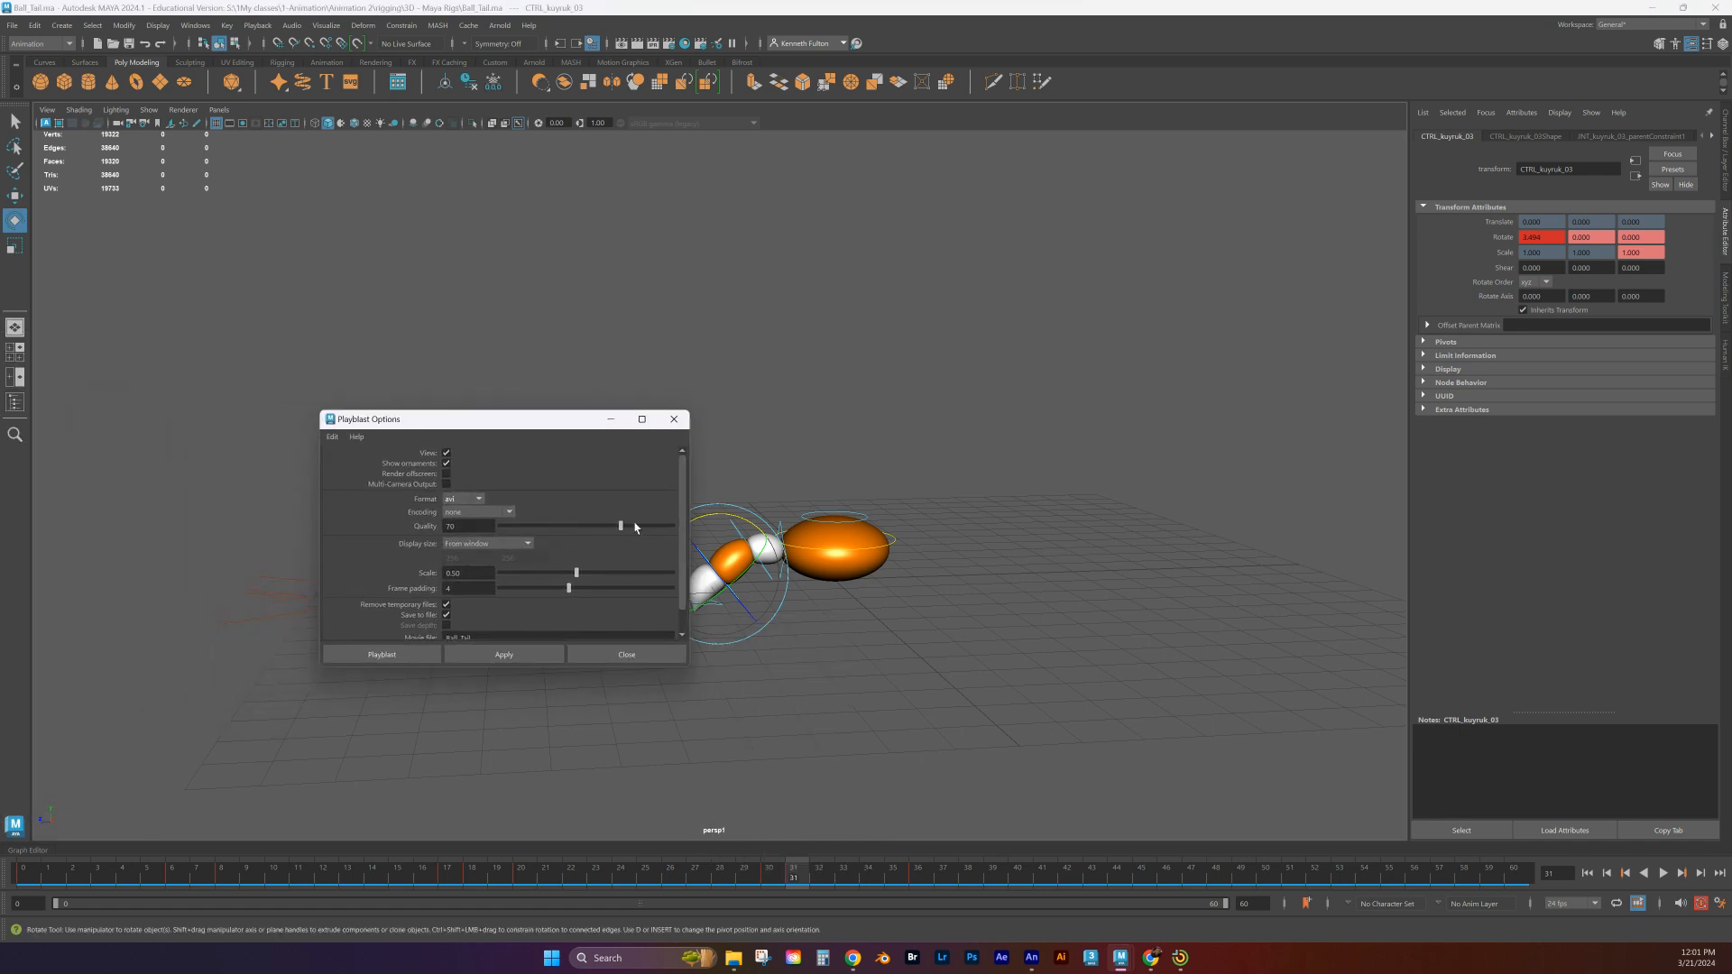
{"action": "left_click_drag", "start_coordinate": [621, 526], "coordinate": [672, 526]}
{"action": "left_click_drag", "start_coordinate": [631, 581], "coordinate": [676, 579]}
{"action": "scroll", "coordinate": [458, 549], "scroll_direction": "down", "scroll_amount": 1}
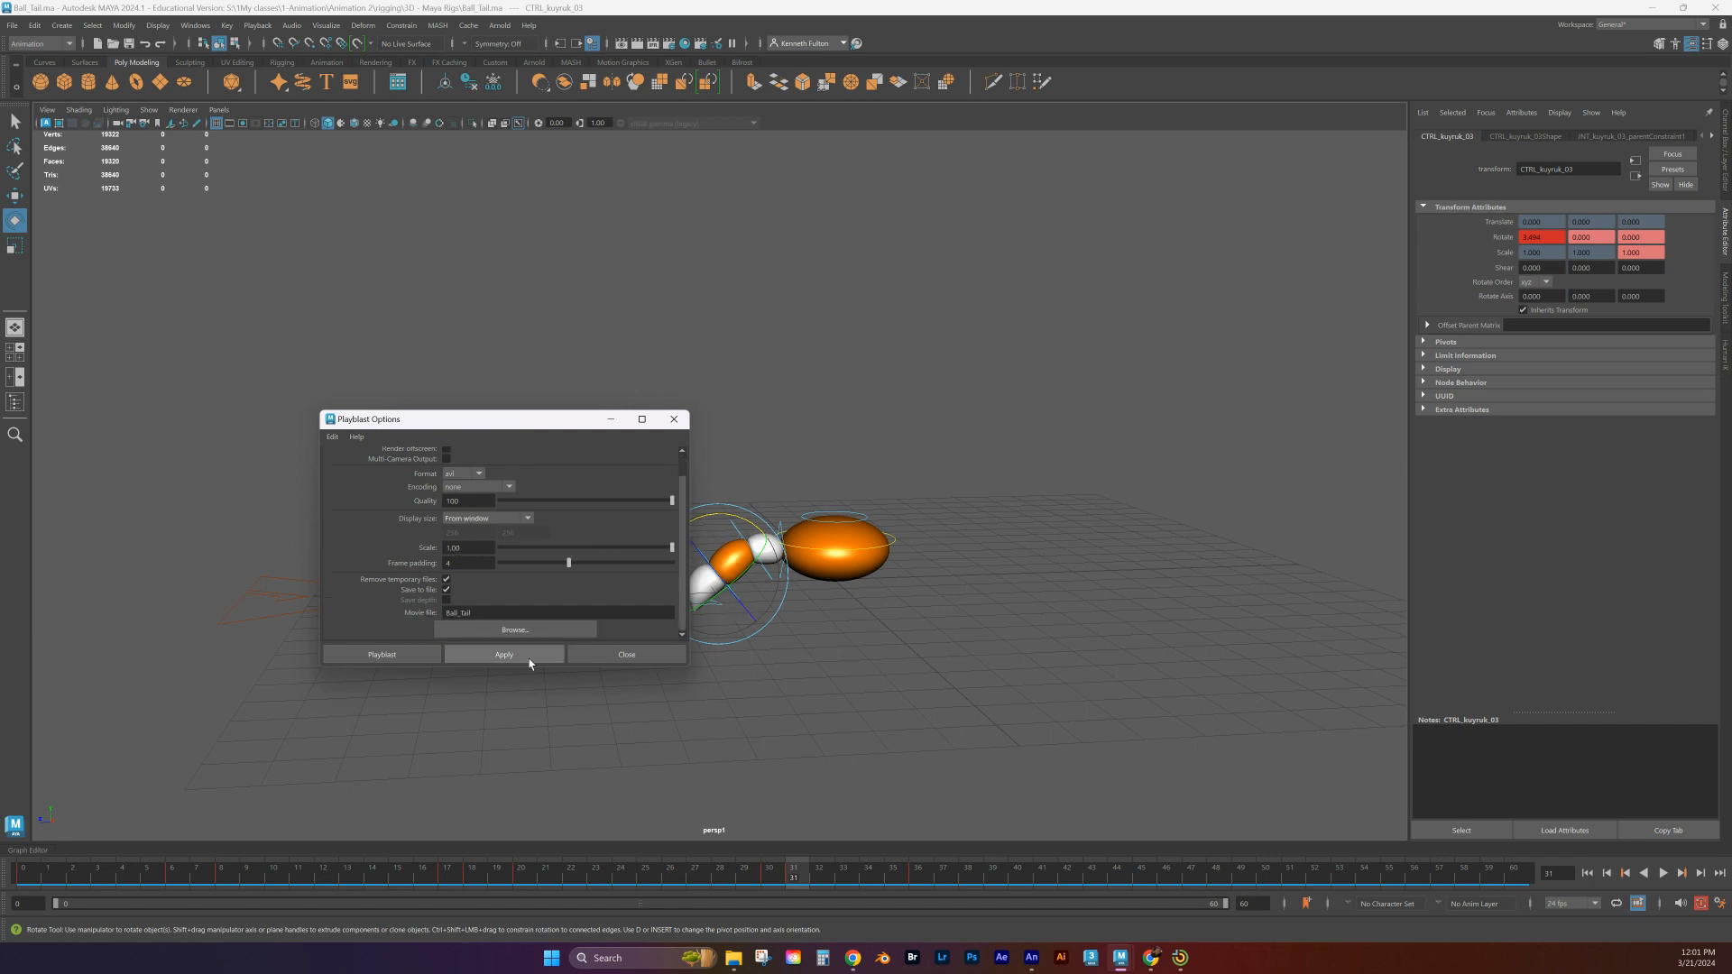
Name the playblast movie file with the animator's surname followed by "_ballwithtail" and generate the playblast
{"action": "double_click", "coordinate": [487, 609]}
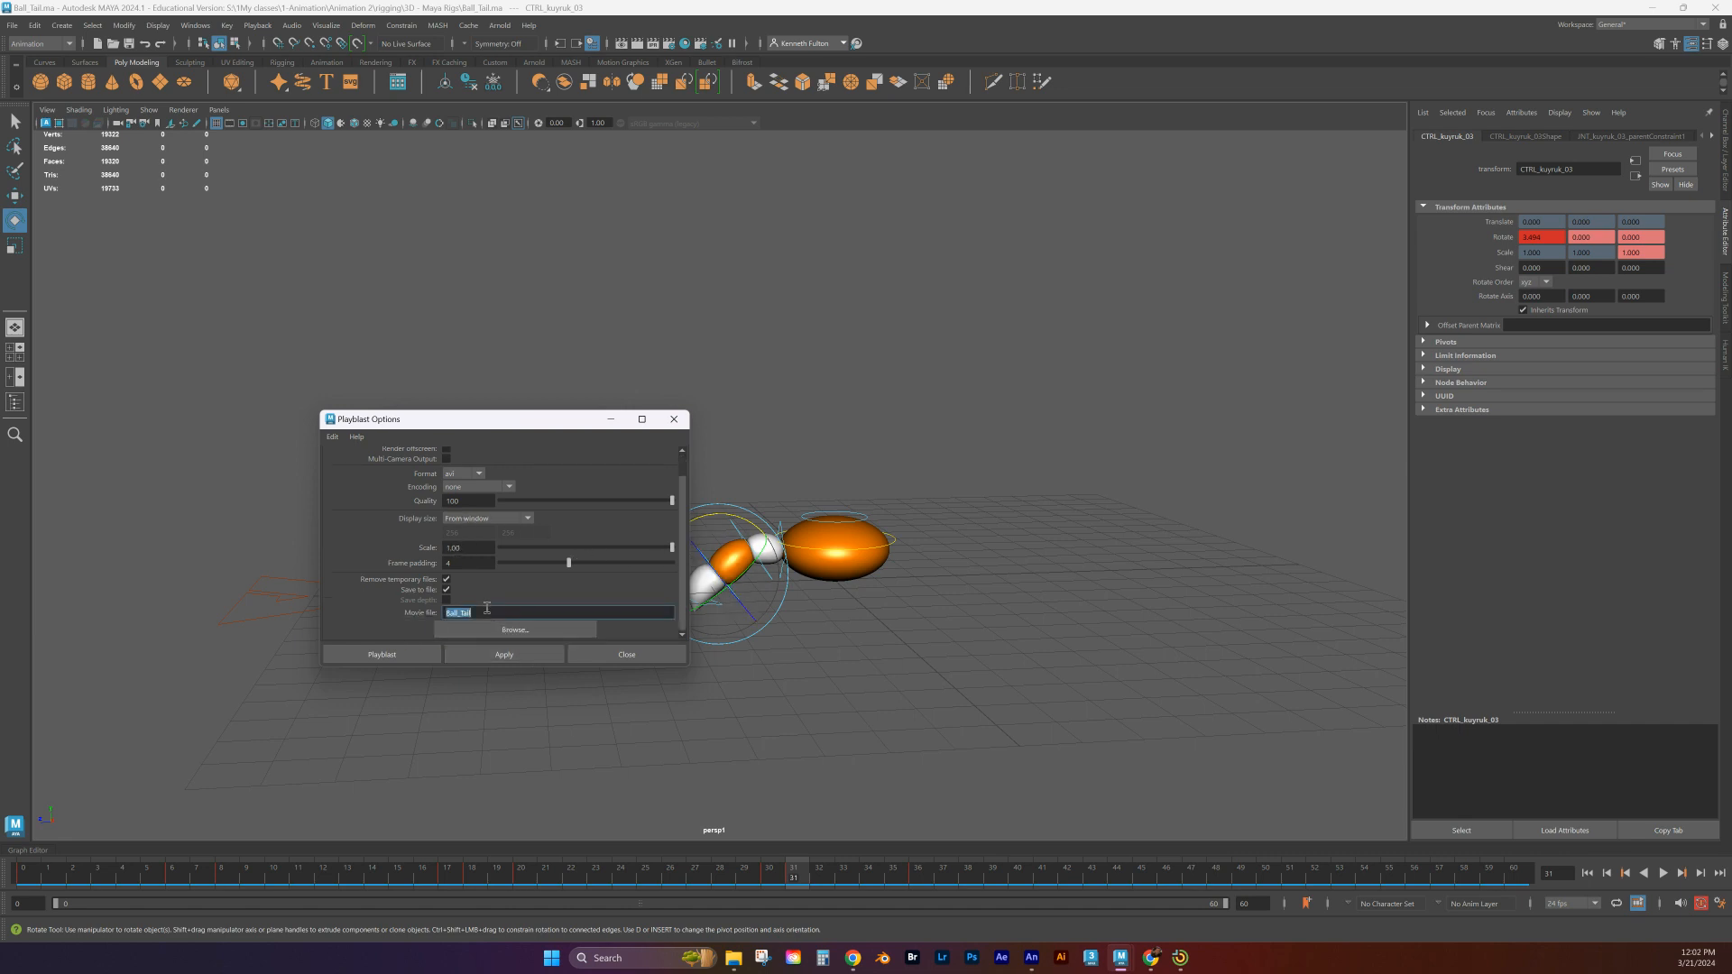
{"action": "type", "text": "Fulton_b"}
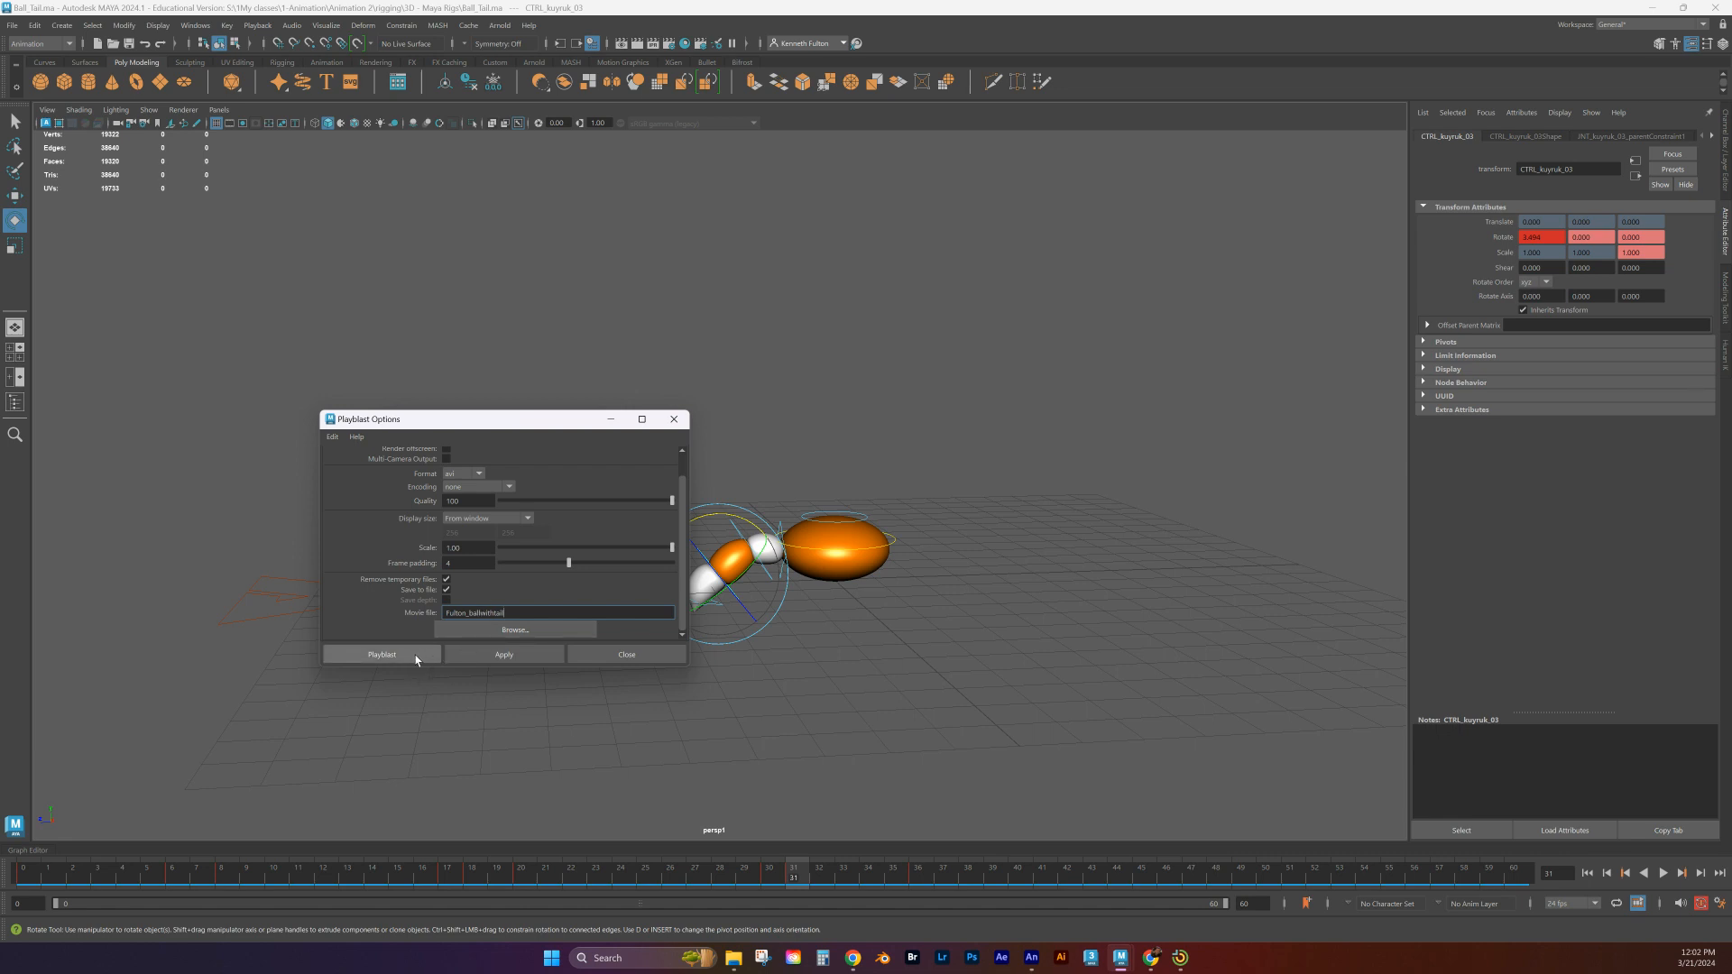
{"action": "left_click", "coordinate": [382, 654]}
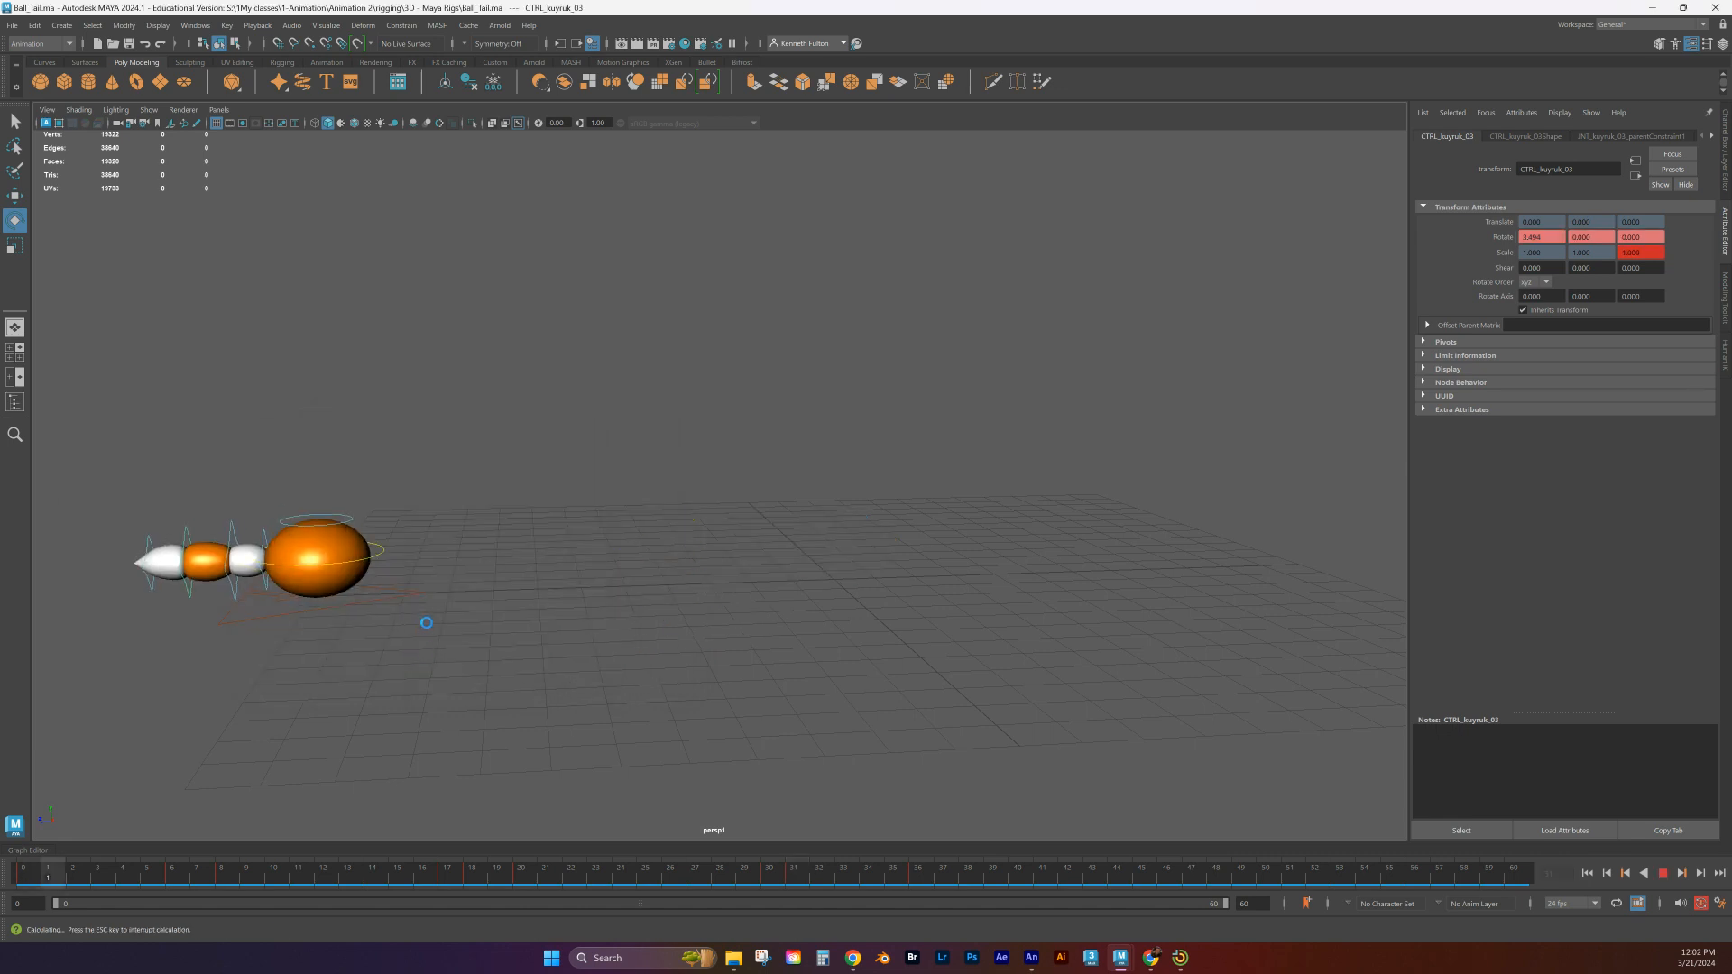